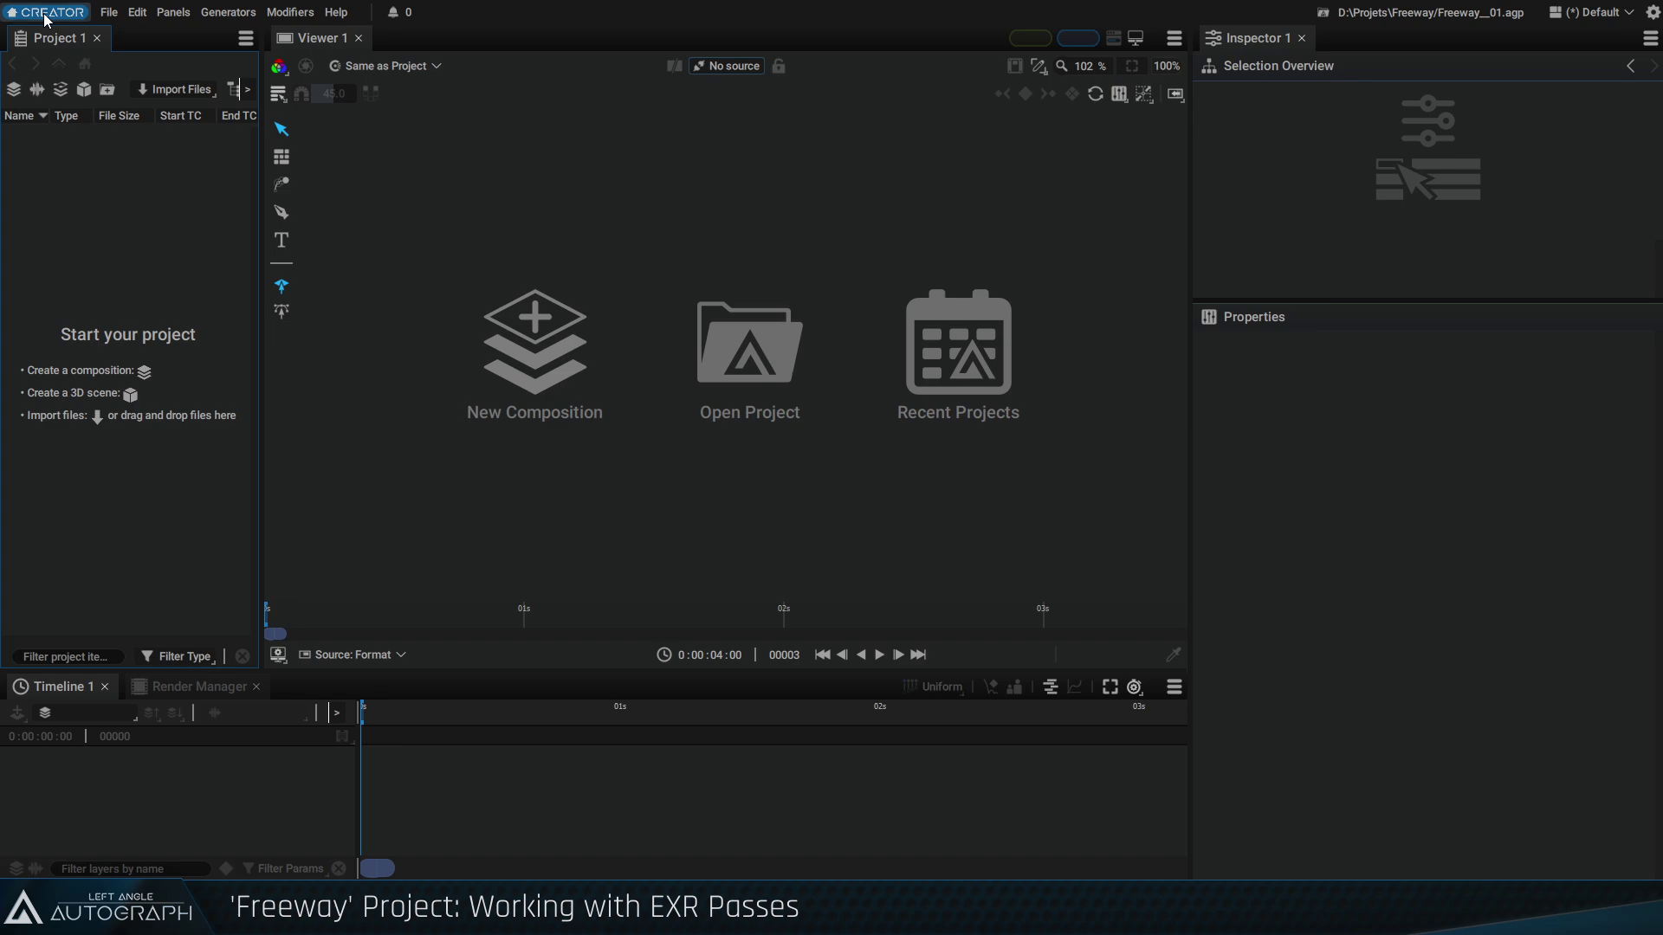
# Download the Freeway sample project from the Assets page of the welcome window
pyautogui.click(46, 13)
pyautogui.click(215, 312)
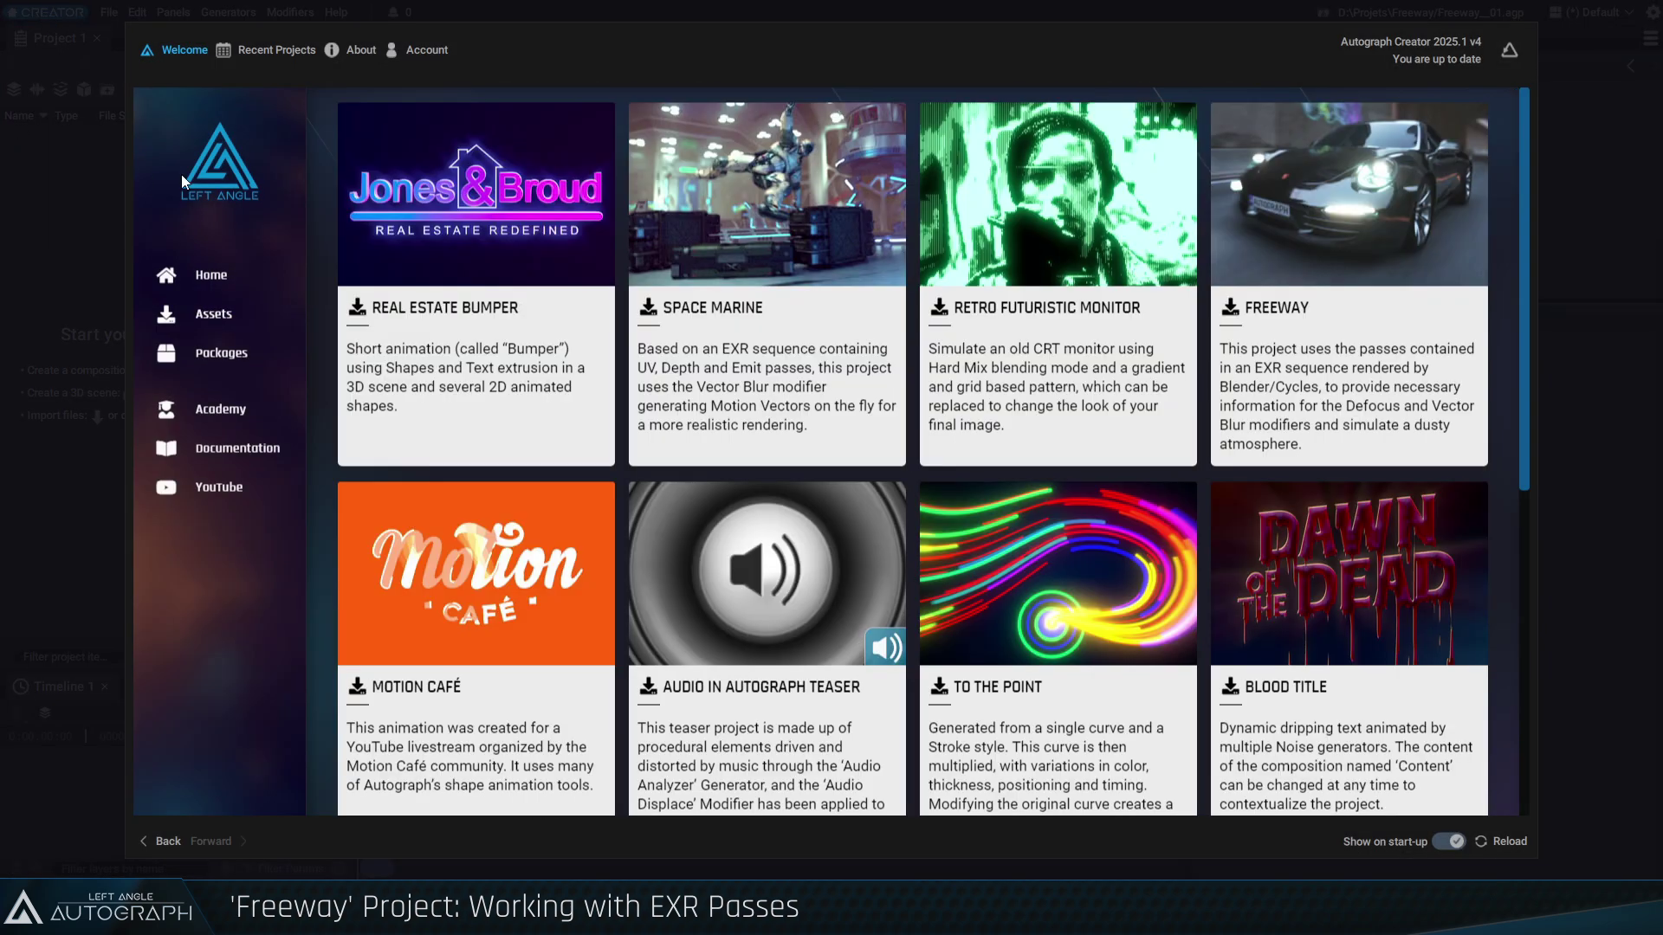
pyautogui.click(1370, 191)
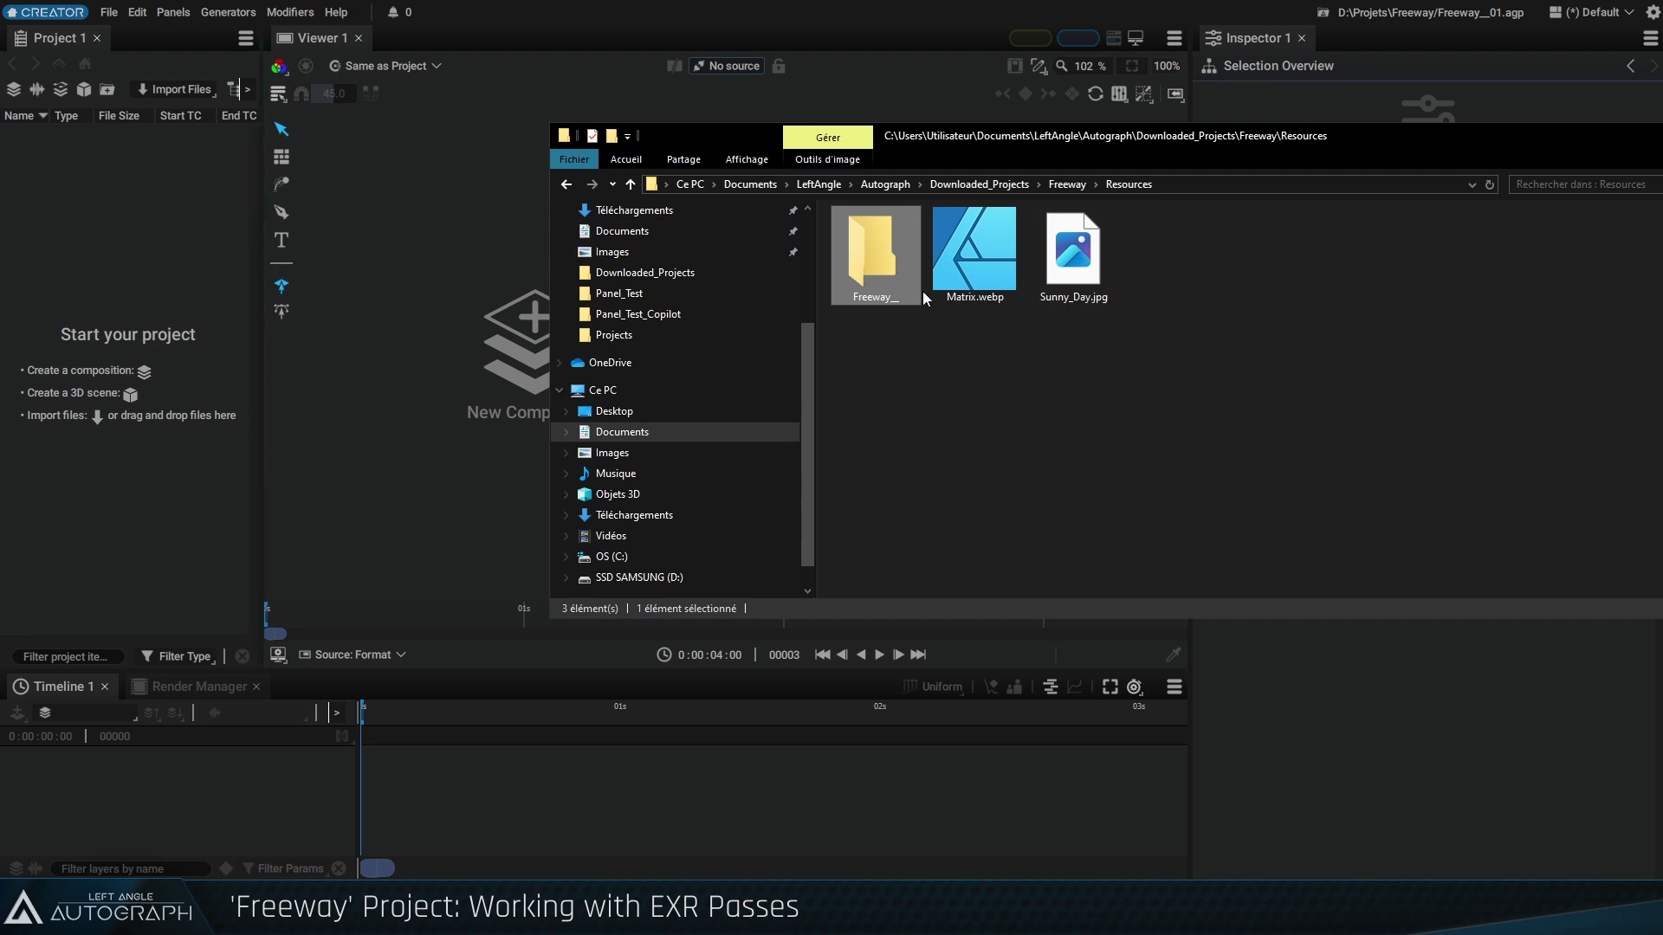
# Import the Freeway__ EXR sequence from the downloaded project's Resources folder into the project and select the footage
pyautogui.doubleClick(886, 257)
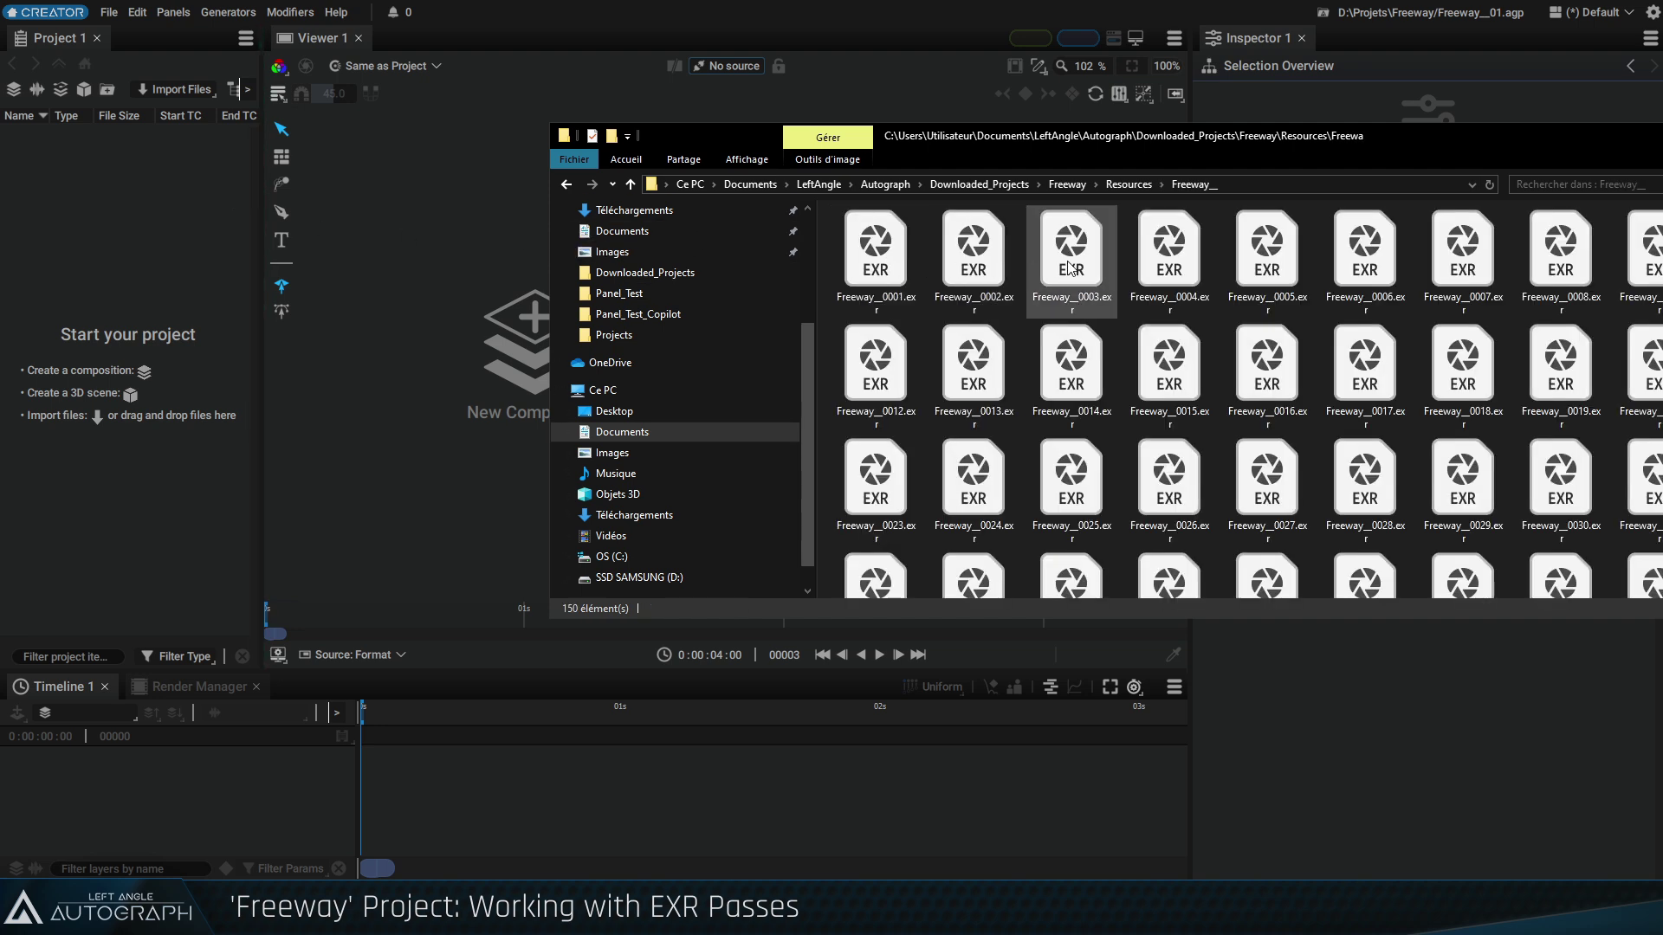
pyautogui.click(567, 185)
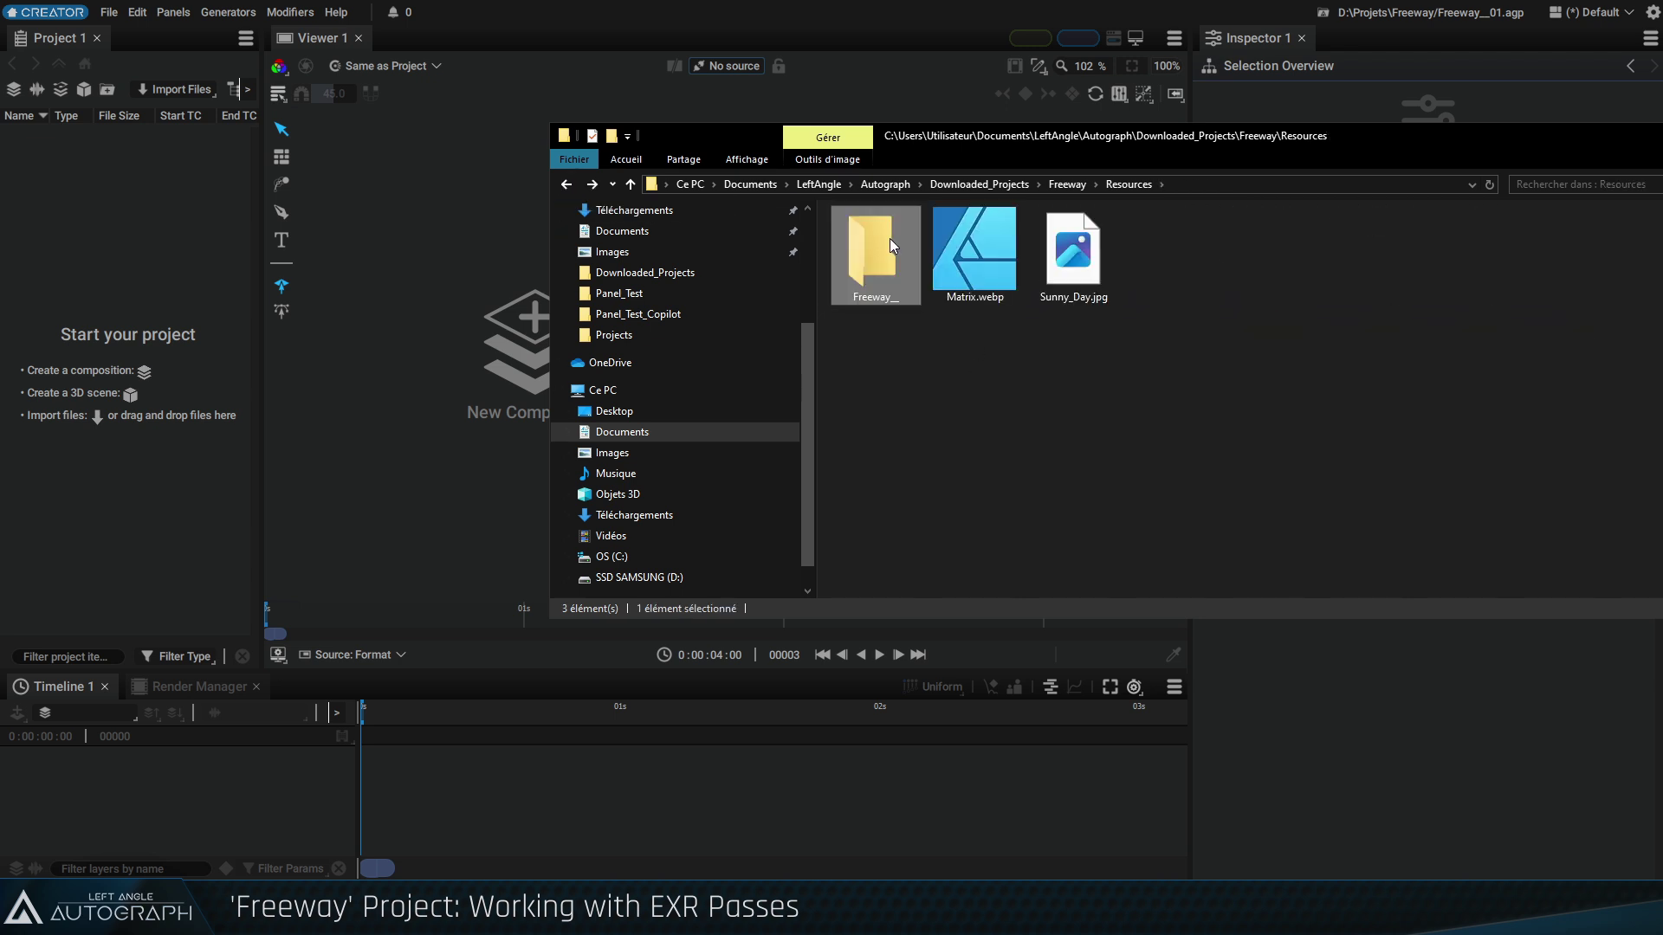
pyautogui.moveTo(890, 237); pyautogui.dragTo(150, 265)
pyautogui.click(71, 132)
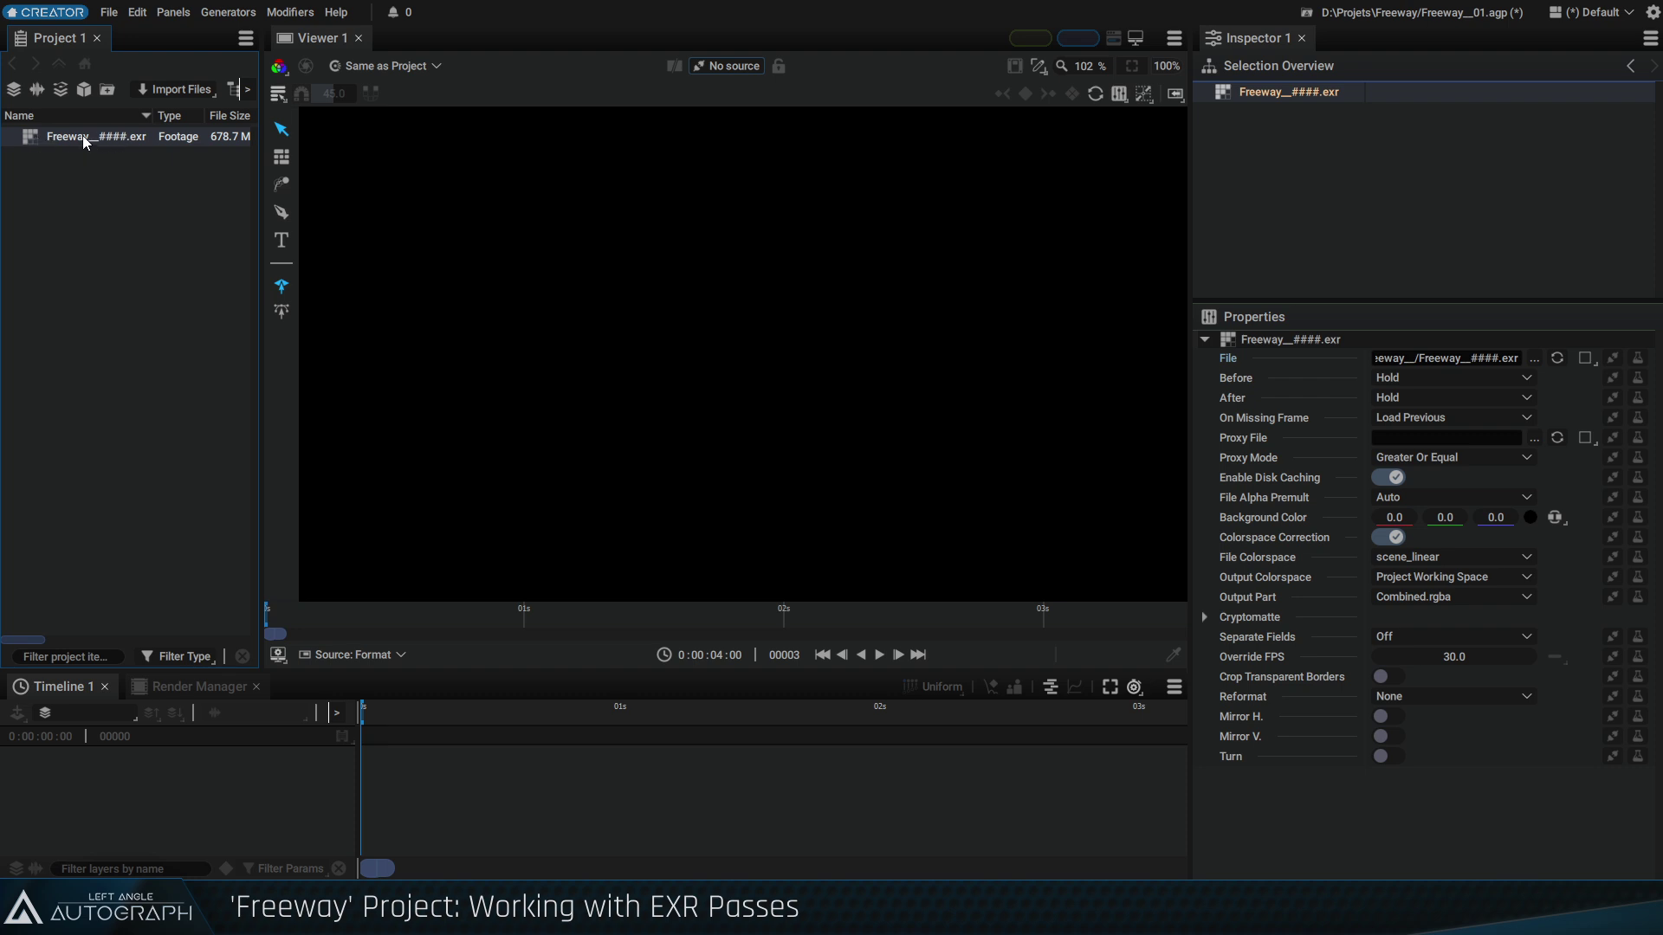
# View the Freeway__####.exr footage, scrub through its frames and check its Output Part options, keeping Combined.rgba
pyautogui.doubleClick(82, 135)
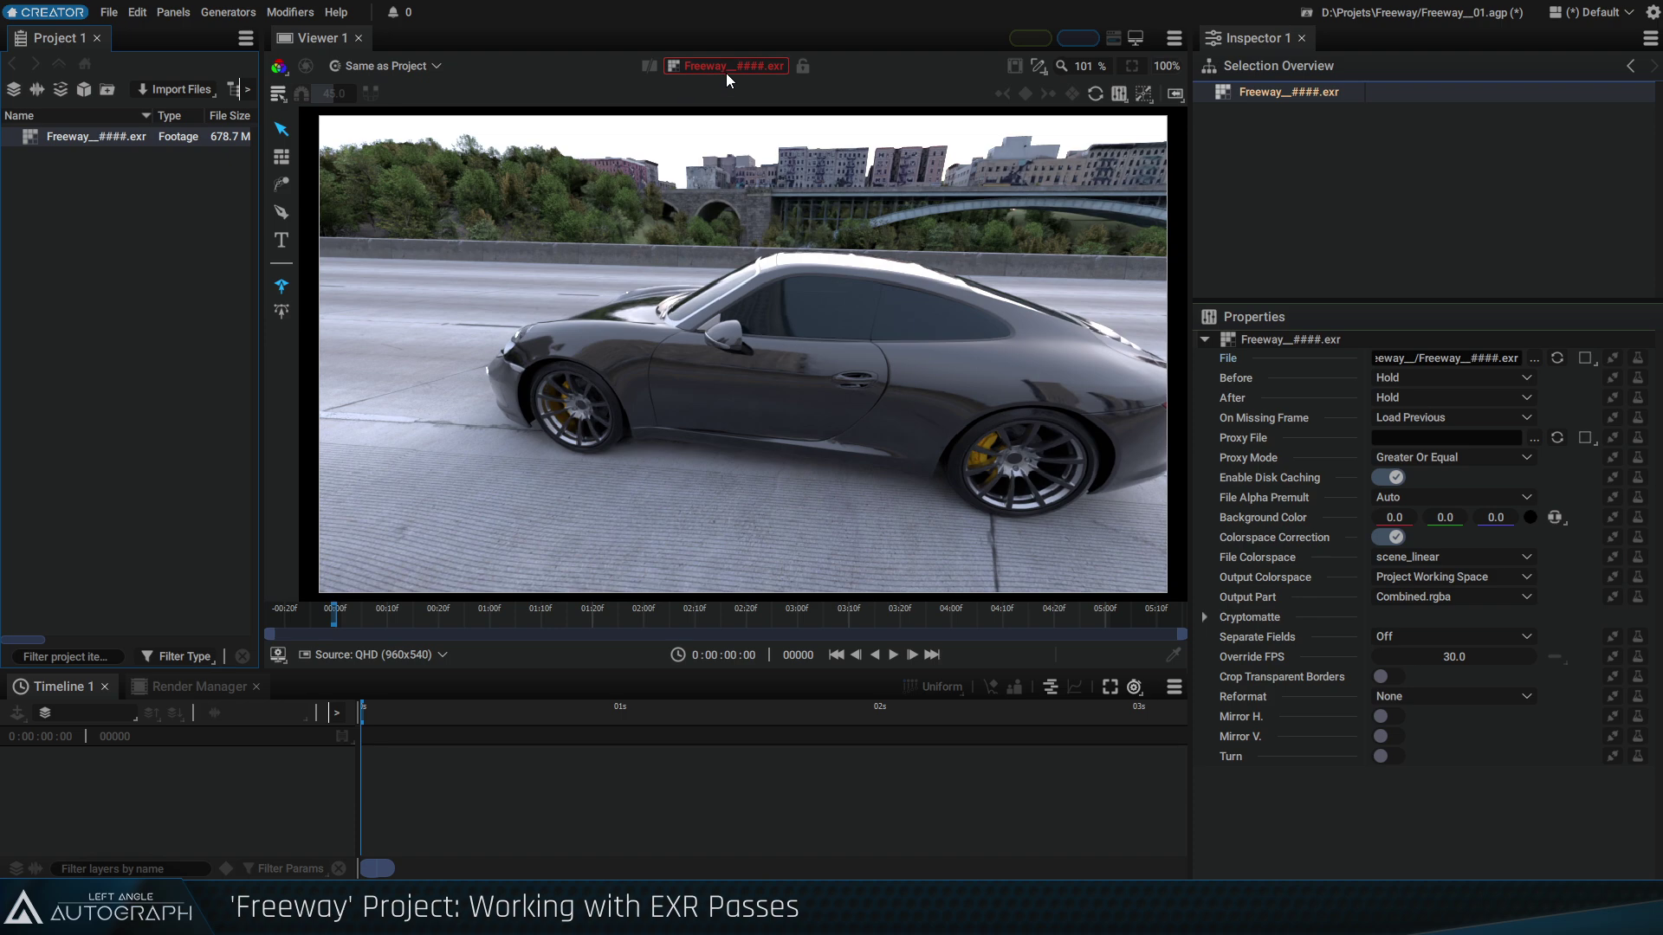
pyautogui.moveTo(346, 611); pyautogui.dragTo(922, 627)
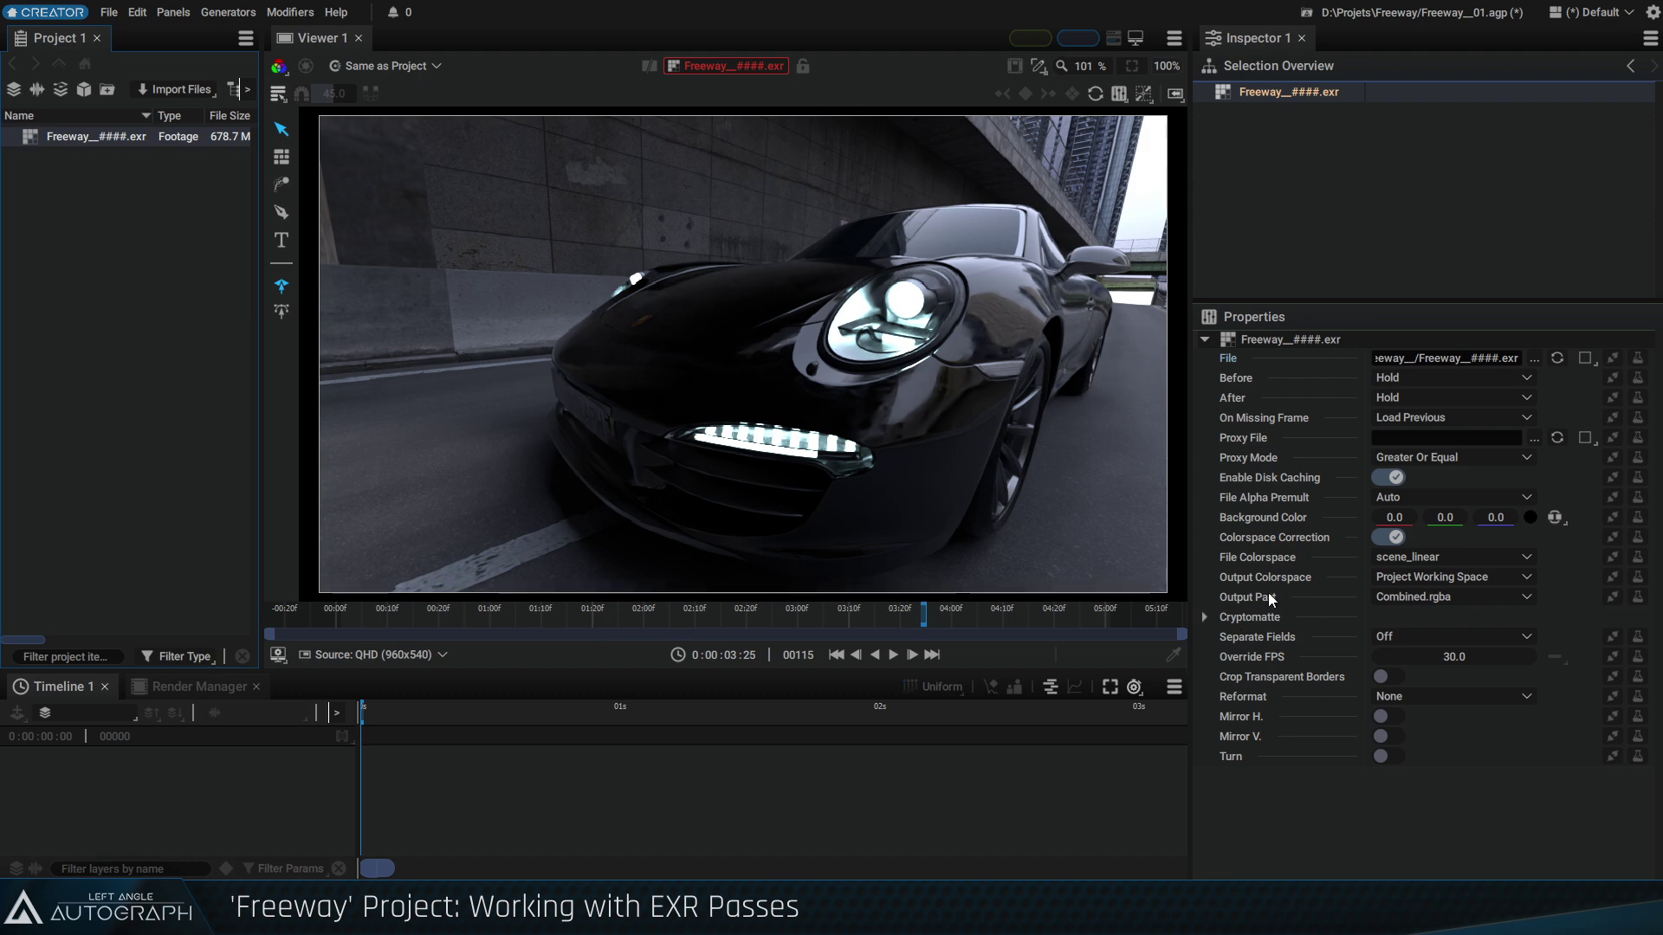
pyautogui.click(1422, 596)
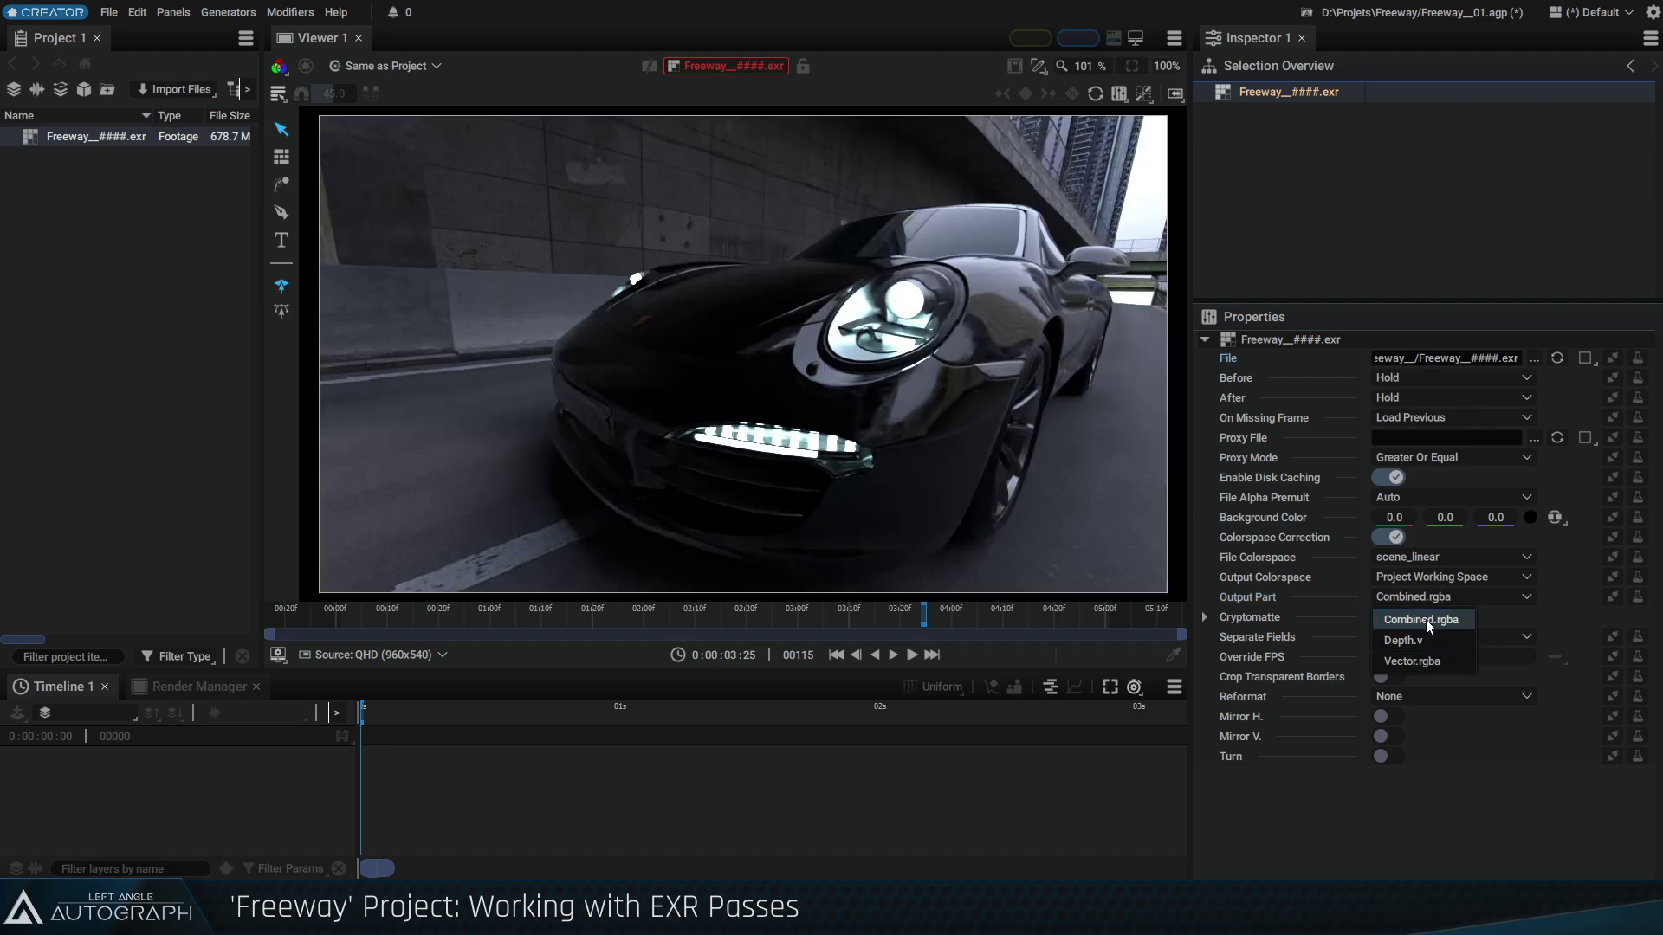
pyautogui.click(1427, 625)
# Examine the highlight detail in the sky with the viewer exposure at -3.24, and turn the exposure adjustment off again
pyautogui.click(345, 617)
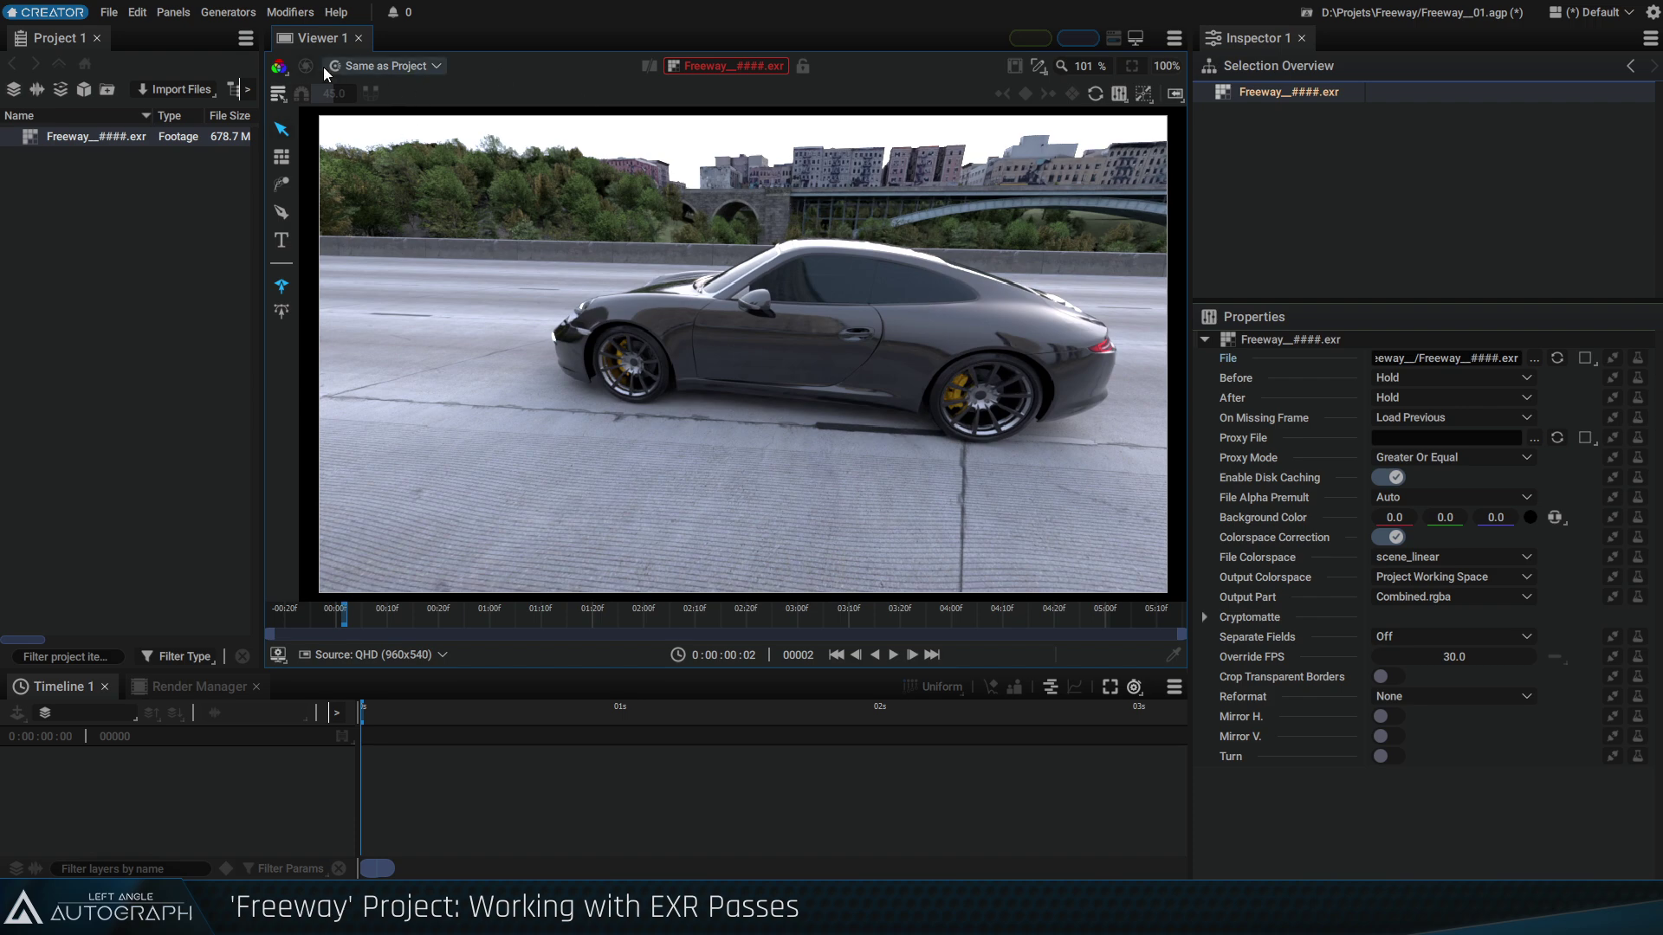
pyautogui.scroll(5, 1030, 136)
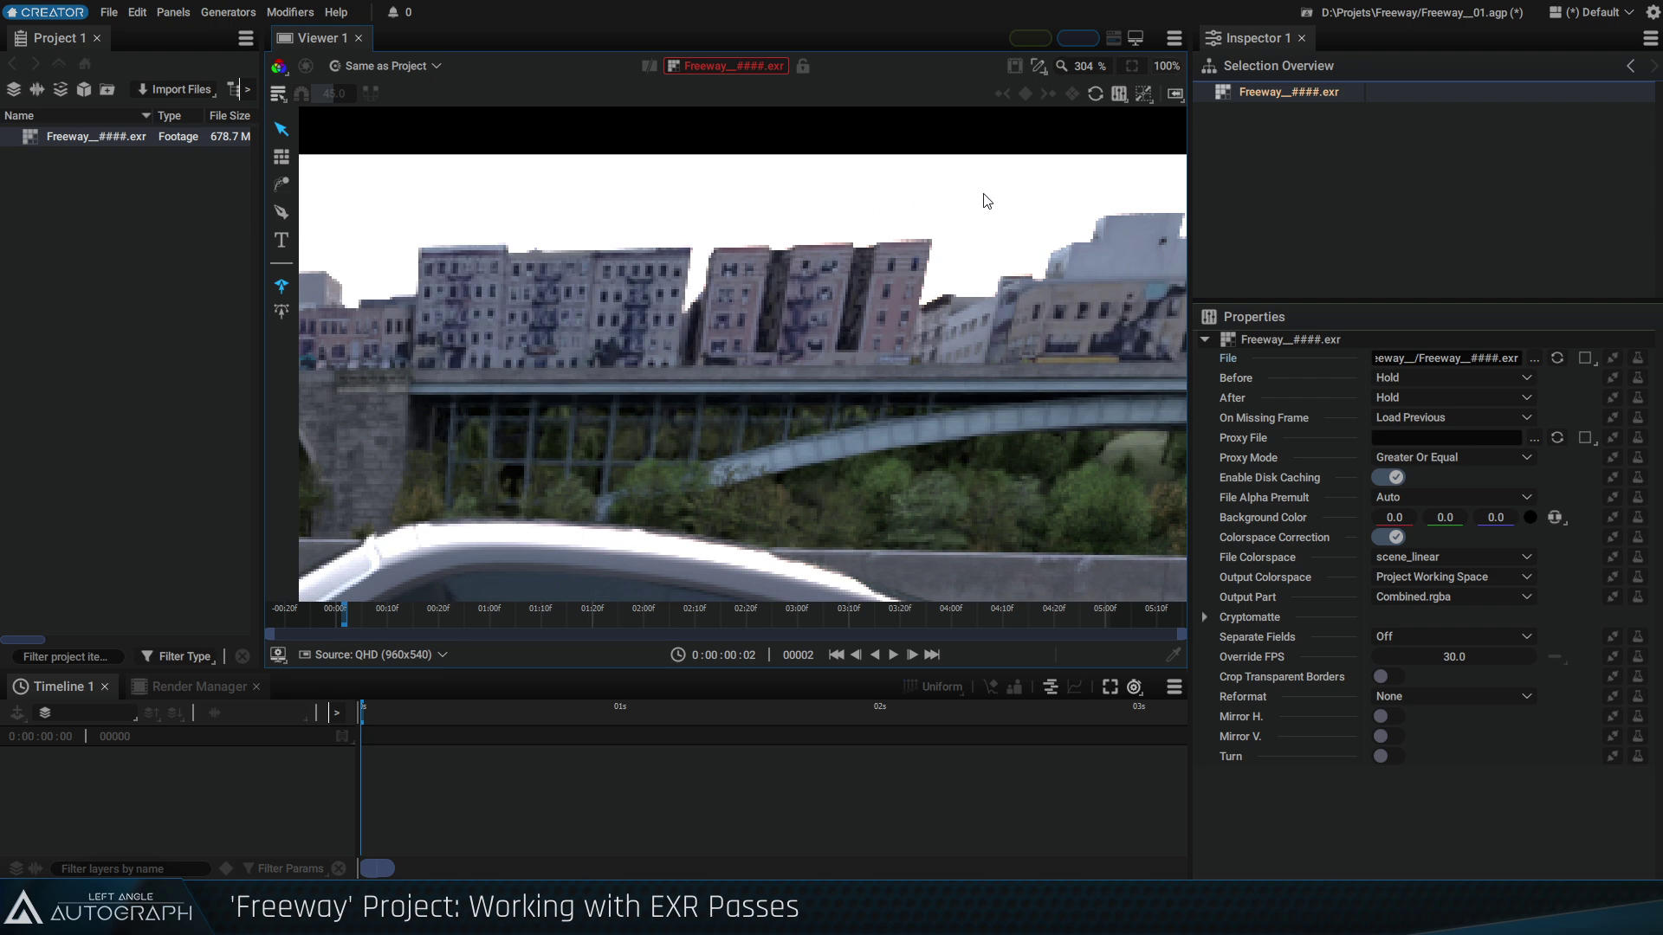
pyautogui.click(1176, 656)
pyautogui.click(305, 66)
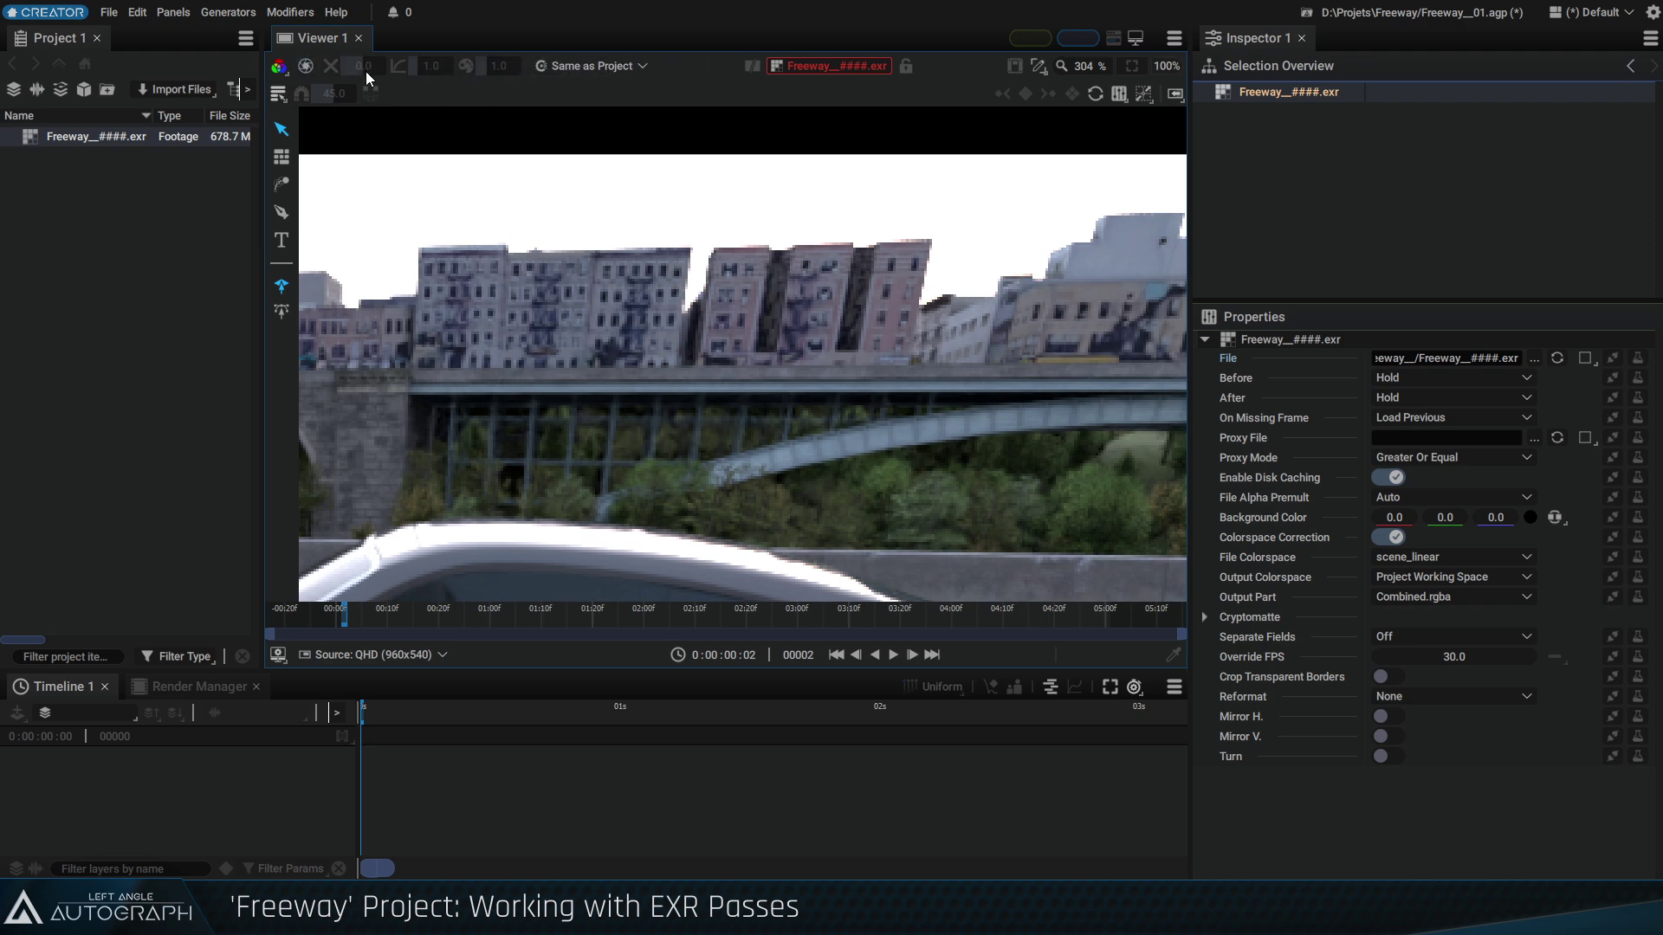
pyautogui.moveTo(362, 71); pyautogui.dragTo(346, 71)
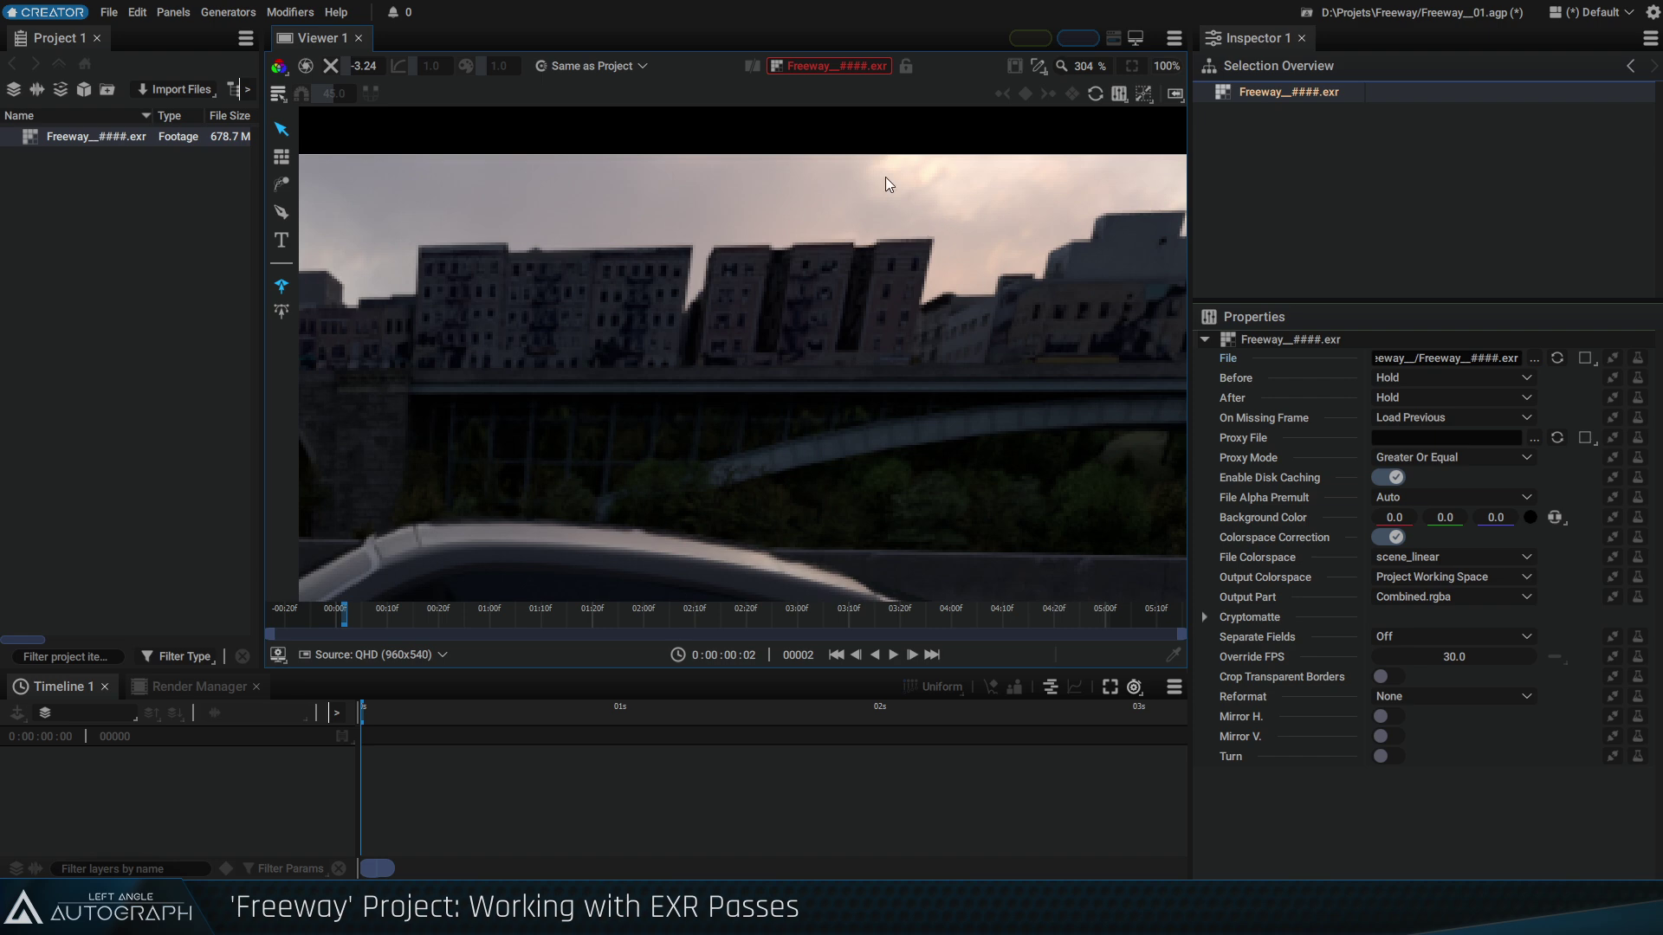
pyautogui.scroll(-3, 755, 387)
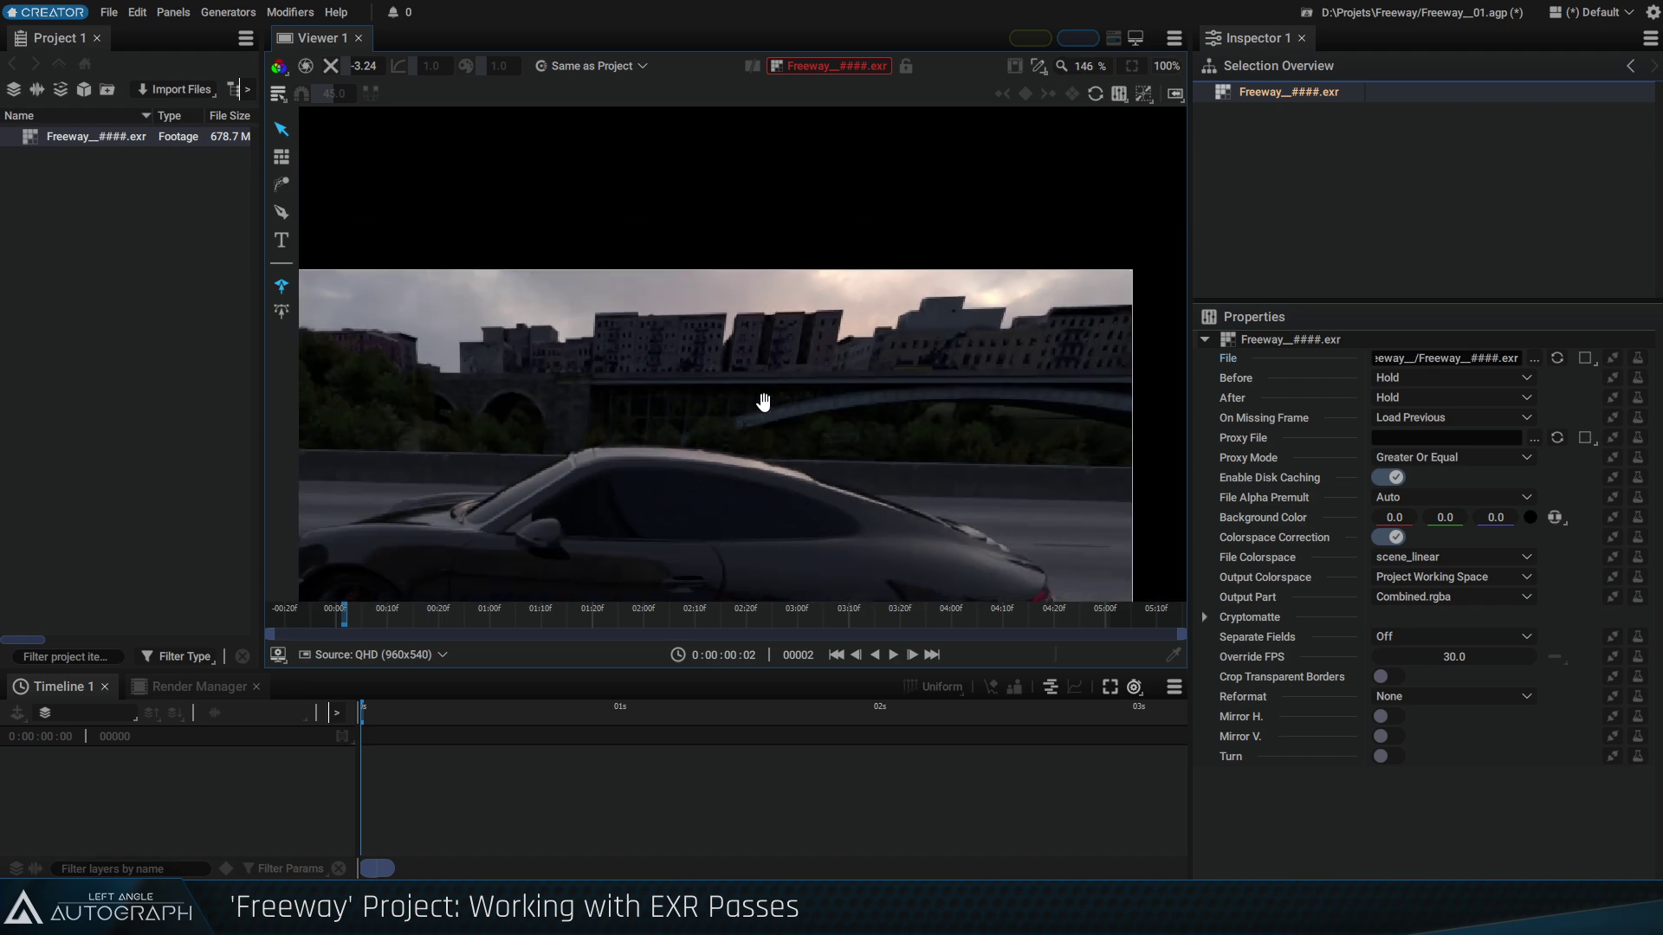
pyautogui.moveTo(344, 616); pyautogui.dragTo(414, 612)
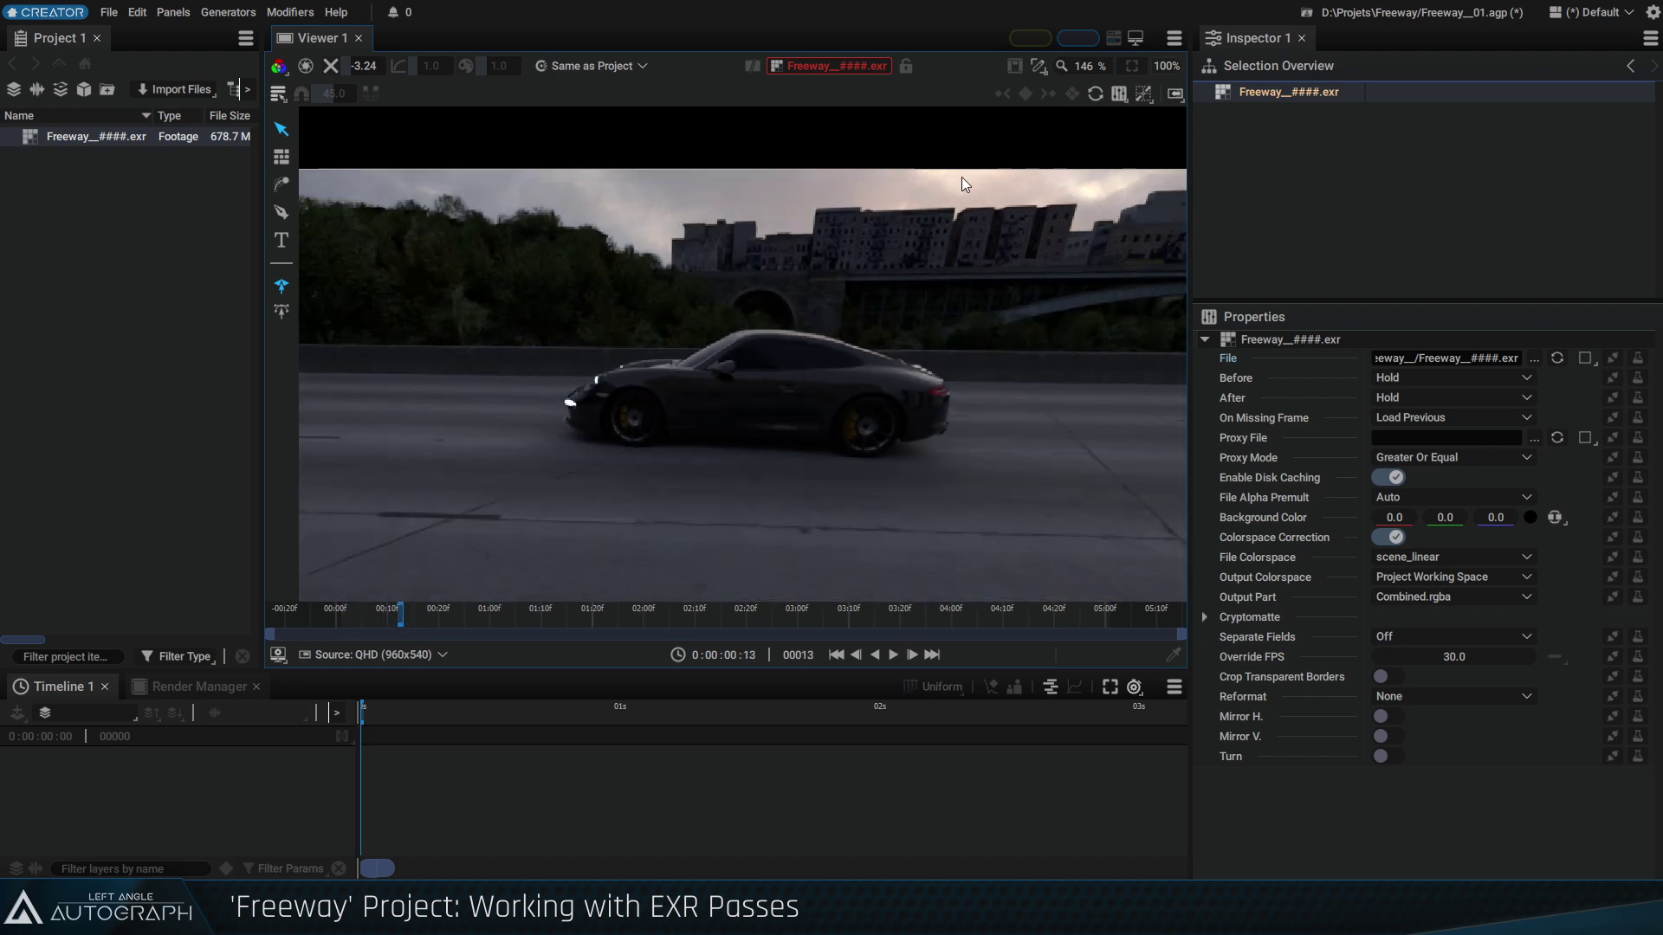
pyautogui.click(308, 66)
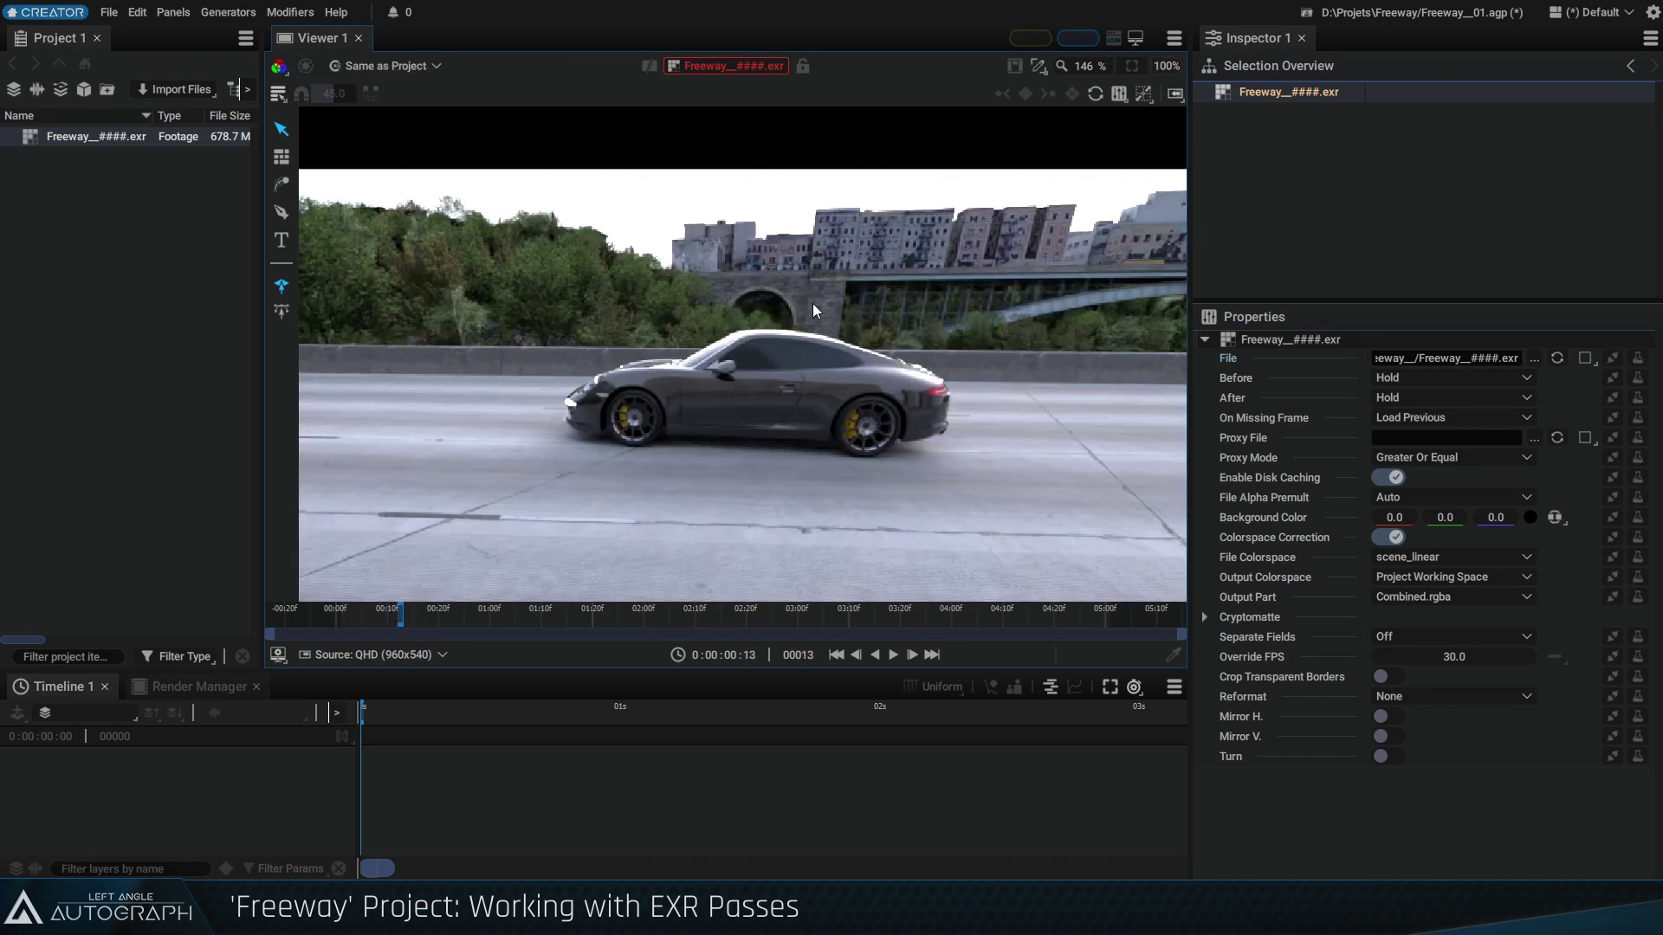
pyautogui.press('f')
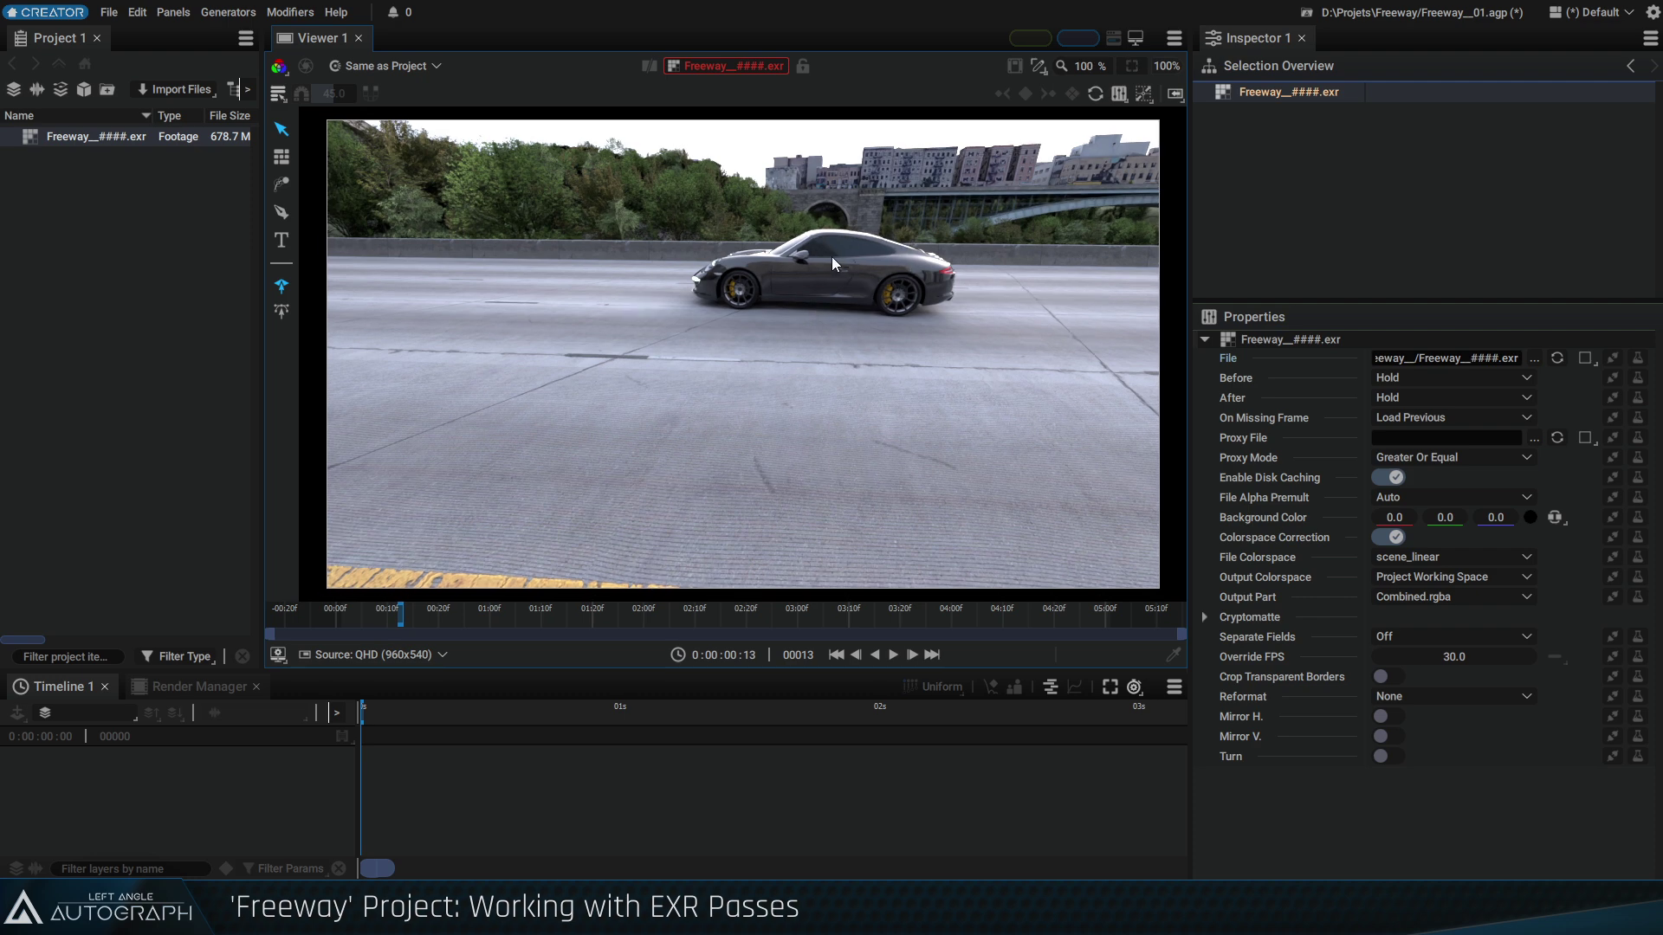
# Create a composition from the EXR passes of the Freeway__####.exr footage and show the composition's properties
pyautogui.rightClick(81, 135)
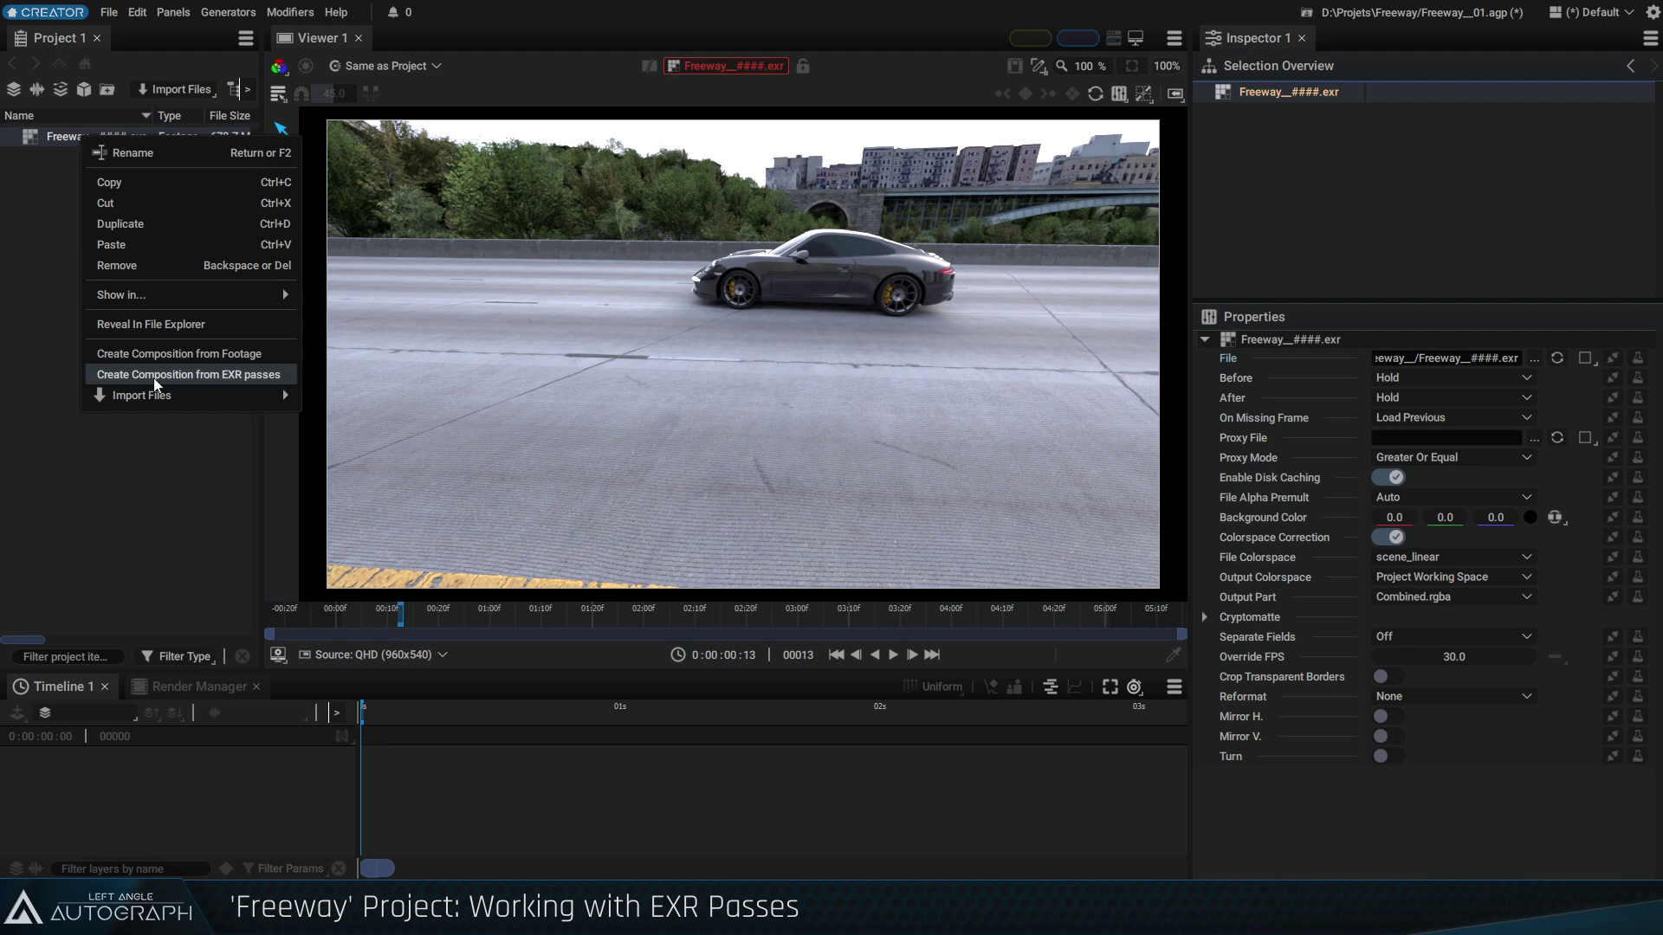
pyautogui.click(261, 380)
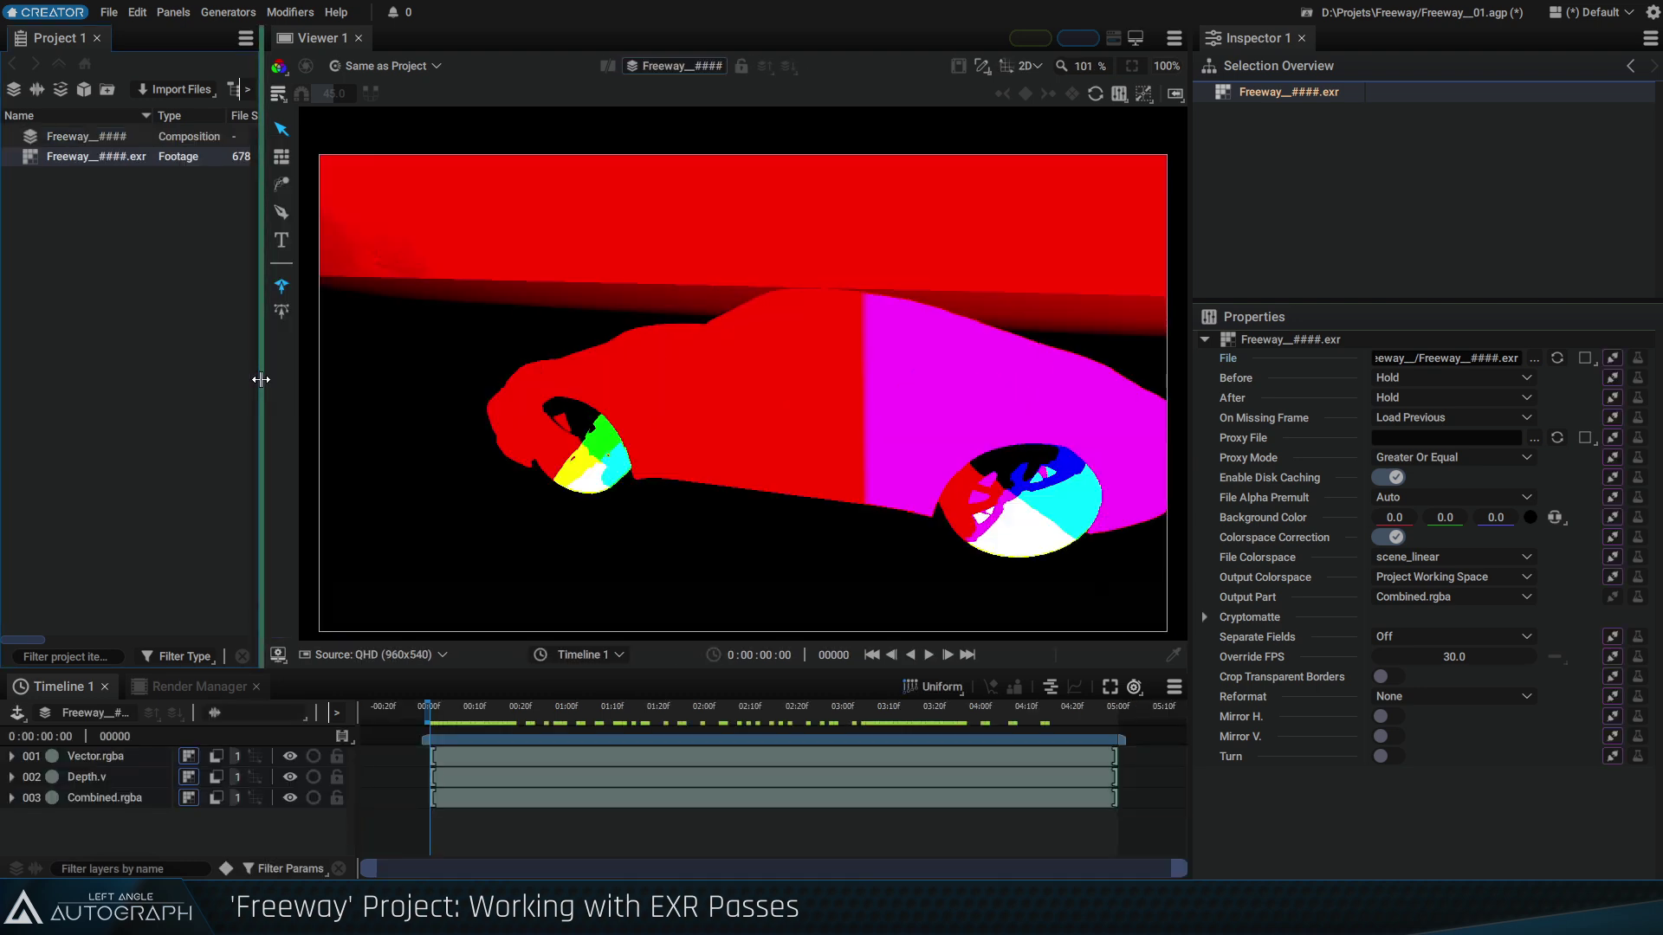
pyautogui.click(67, 137)
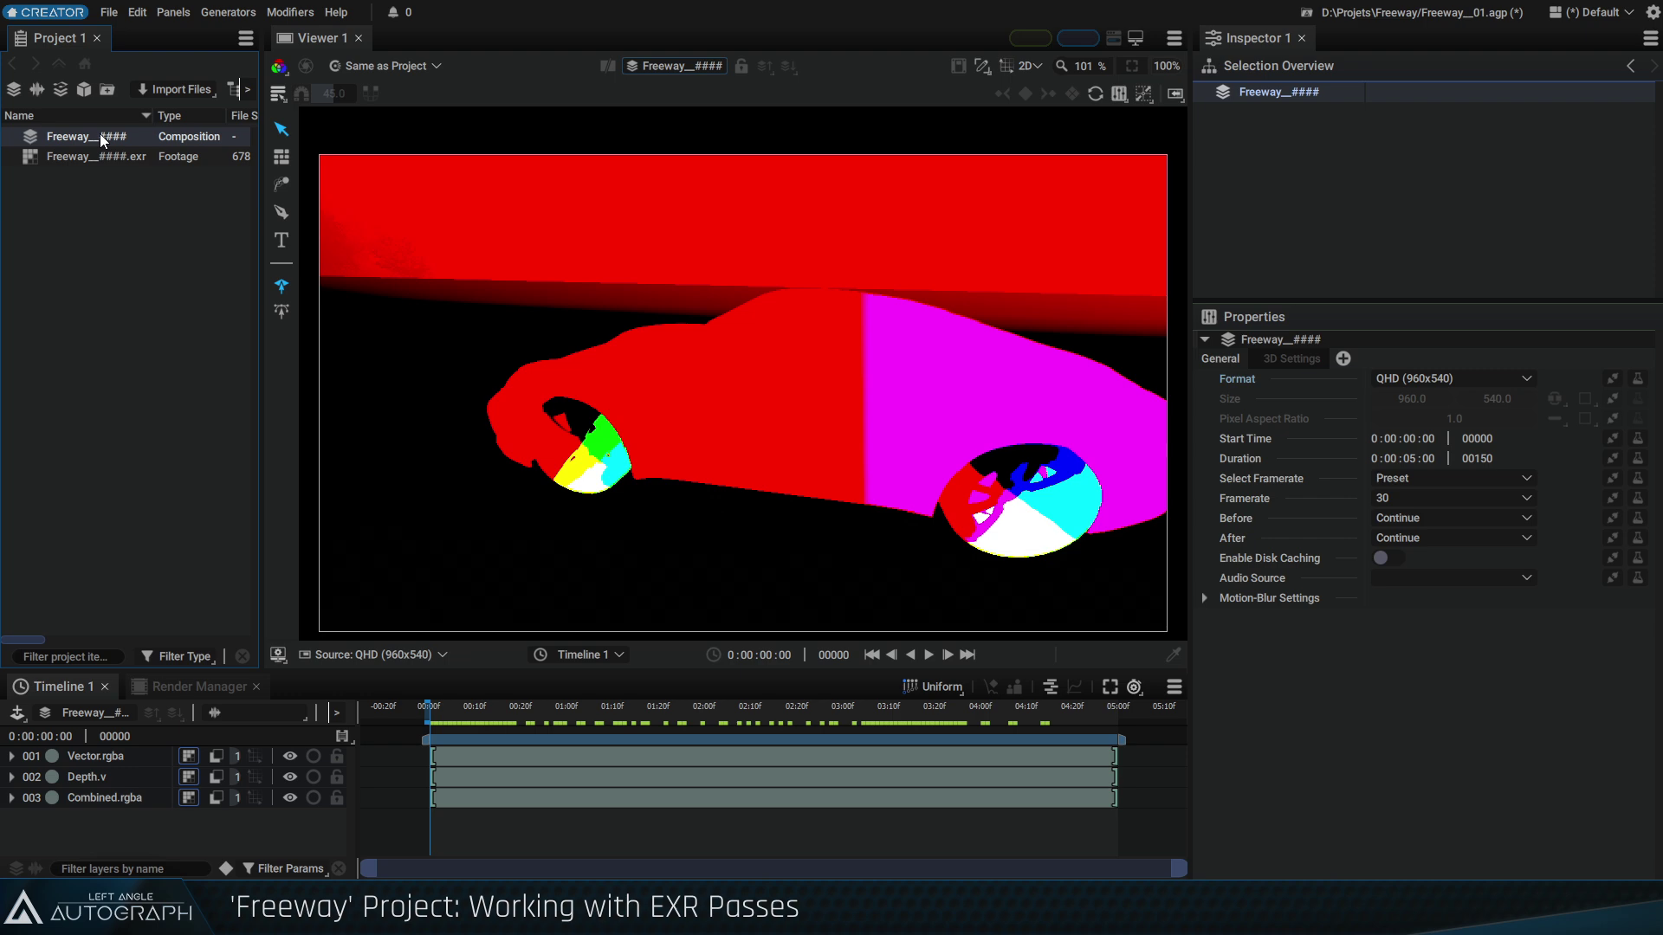
# Examine the Combined.rgba, Depth.v and Vector.rgba layers, showing each on its own and scrubbing through the Vector.rgba pass
pyautogui.click(97, 797)
pyautogui.click(98, 775)
pyautogui.click(100, 761)
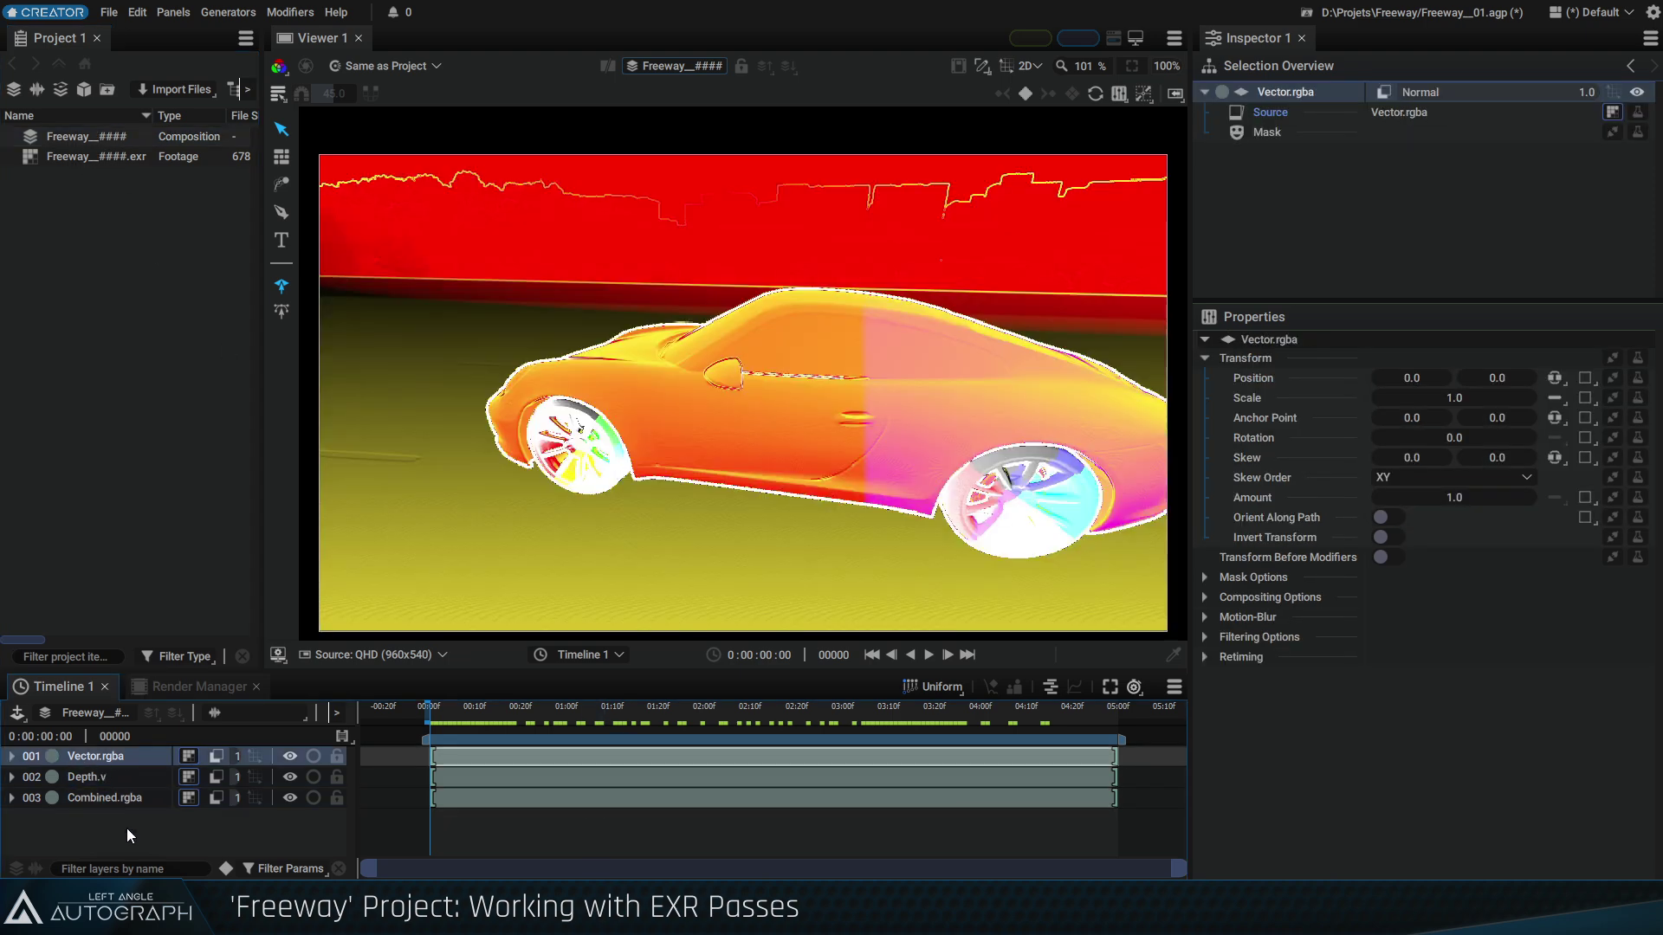
pyautogui.click(127, 828)
pyautogui.moveTo(290, 757); pyautogui.dragTo(290, 778)
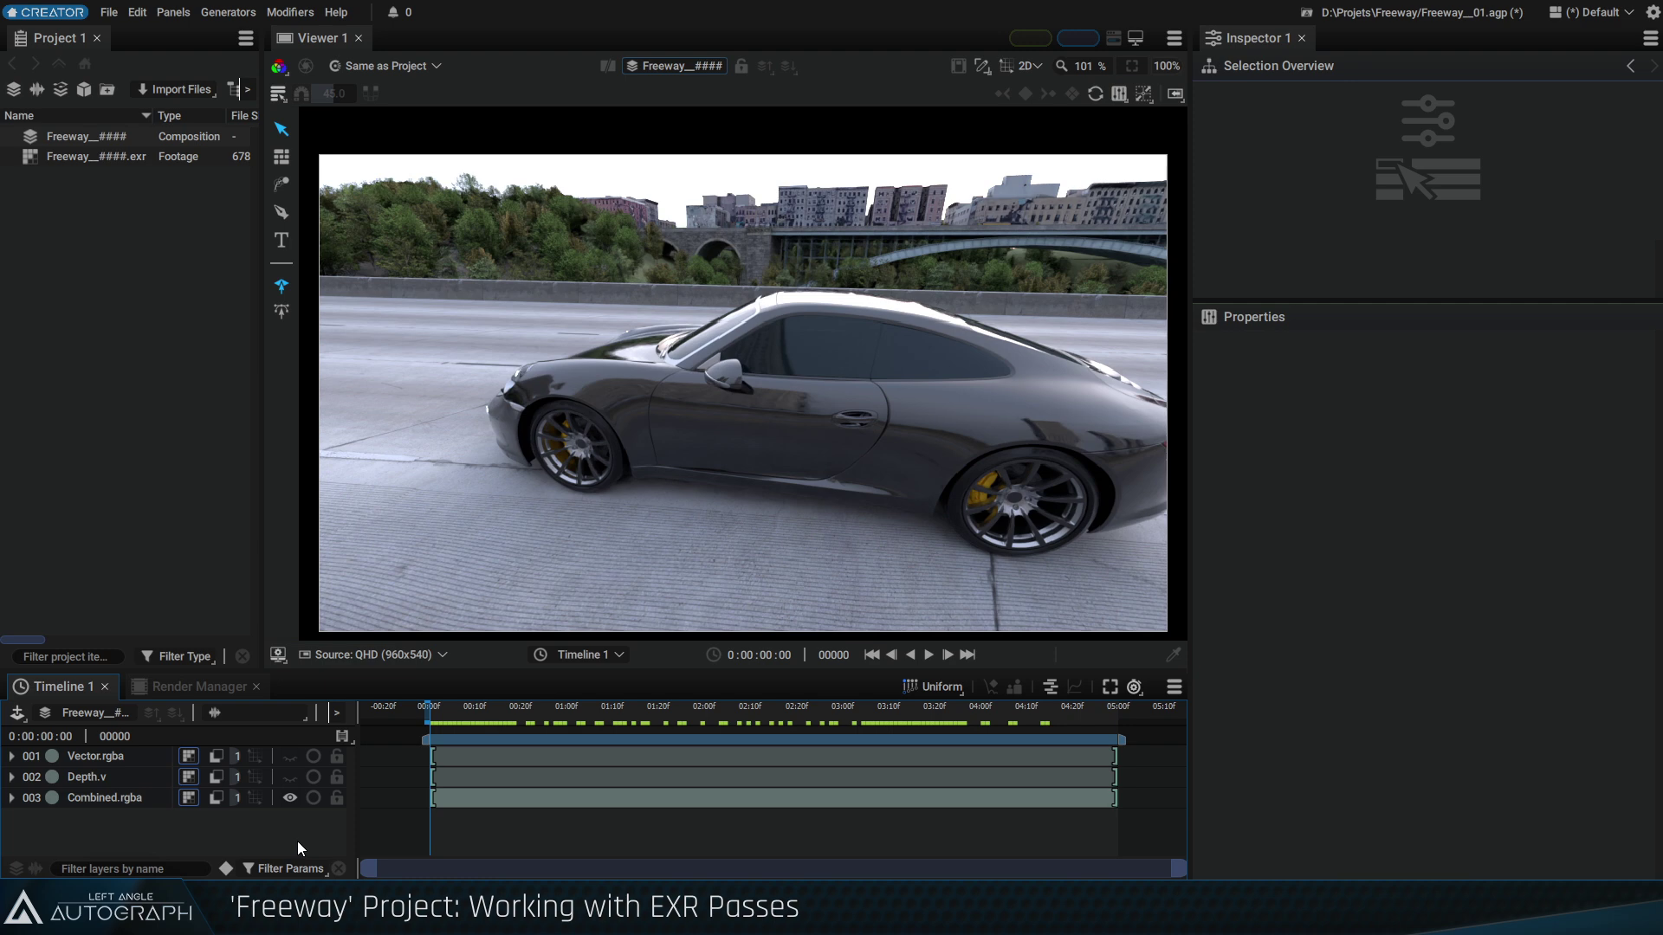
pyautogui.click(295, 802)
pyautogui.click(293, 781)
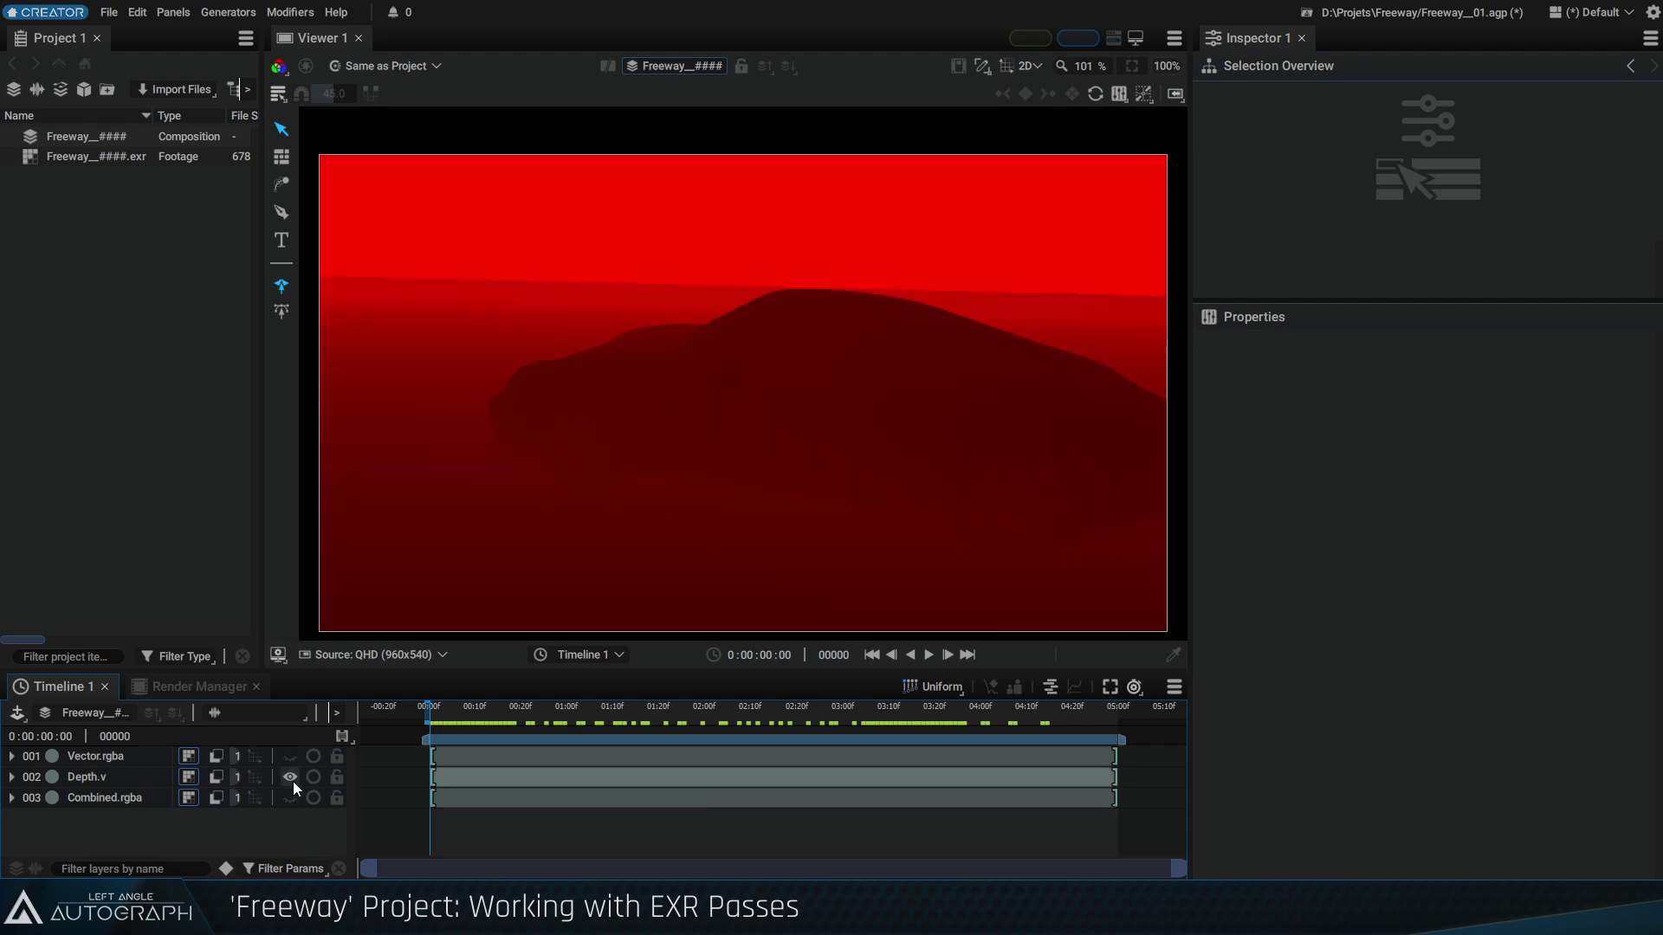
pyautogui.click(293, 781)
pyautogui.click(291, 756)
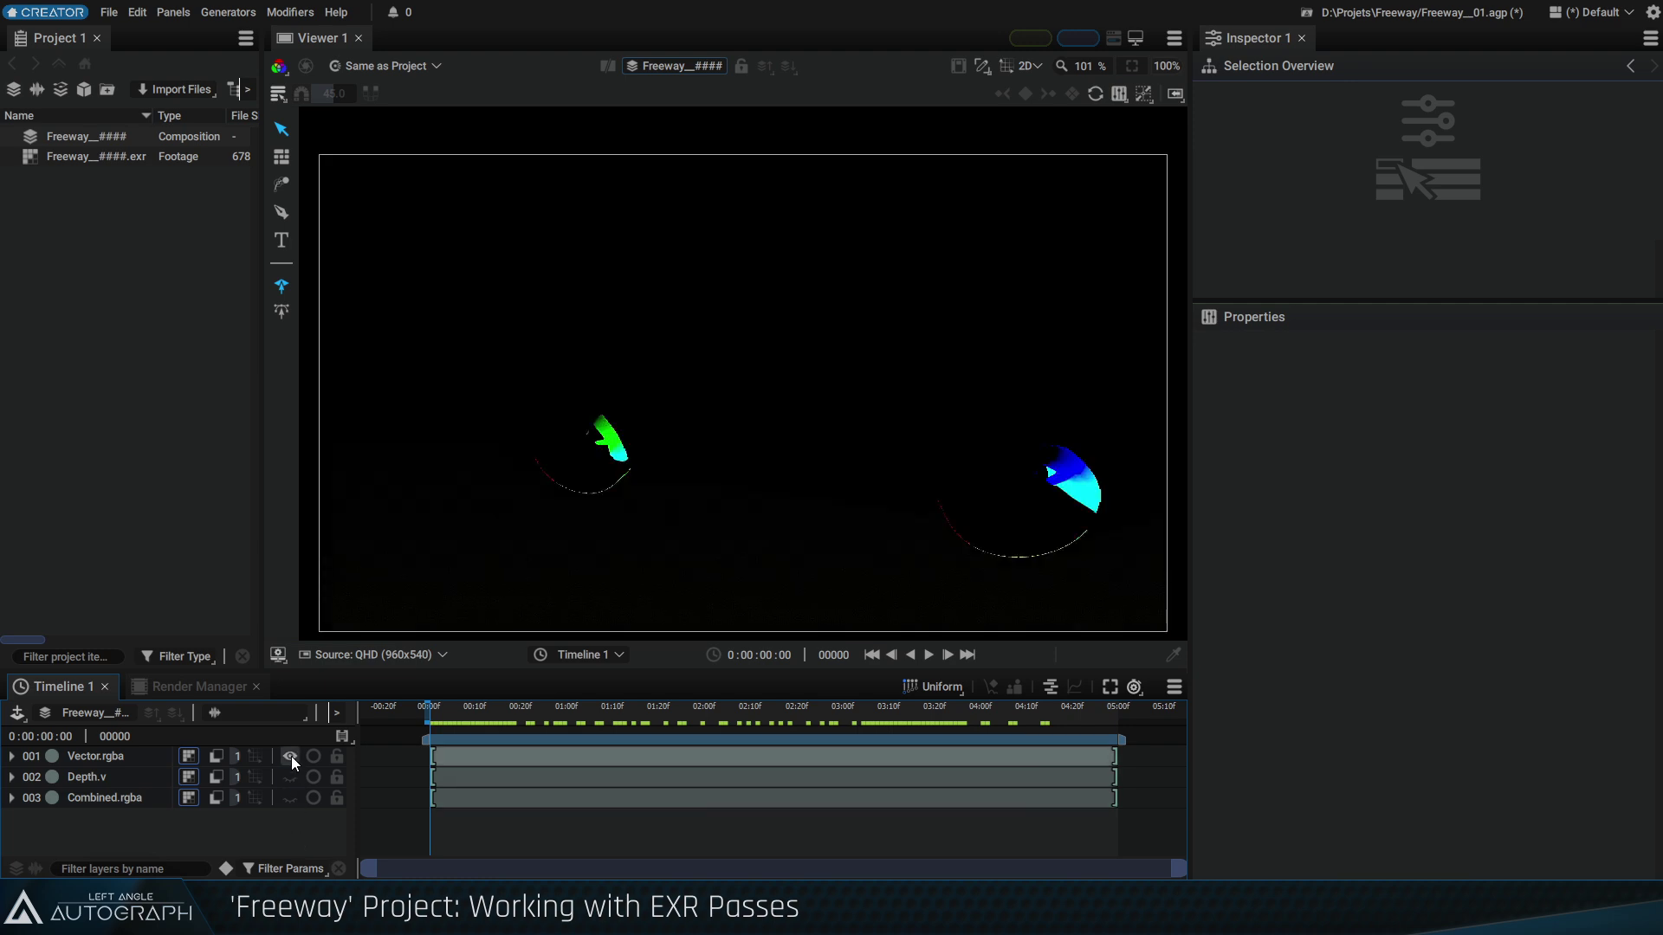
pyautogui.moveTo(572, 715); pyautogui.dragTo(497, 720)
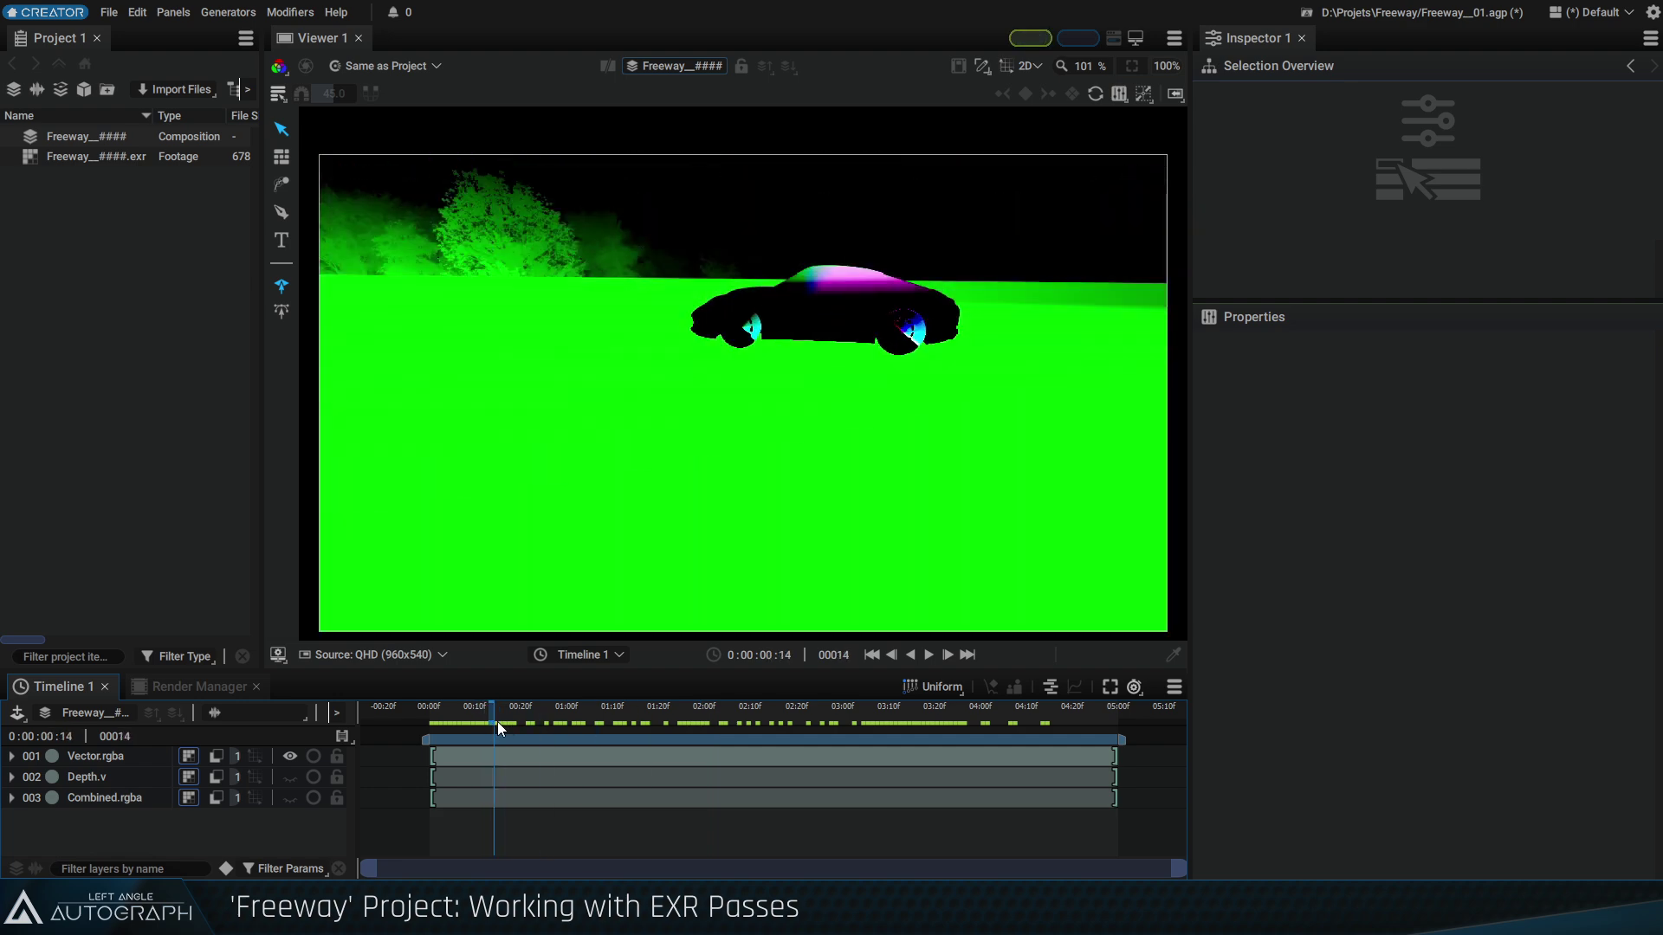
# Check the source Output Part of the Combined.rgba and Vector.rgba layers, previewing the alternatives but keeping Vector.rgba for the latter
pyautogui.click(90, 798)
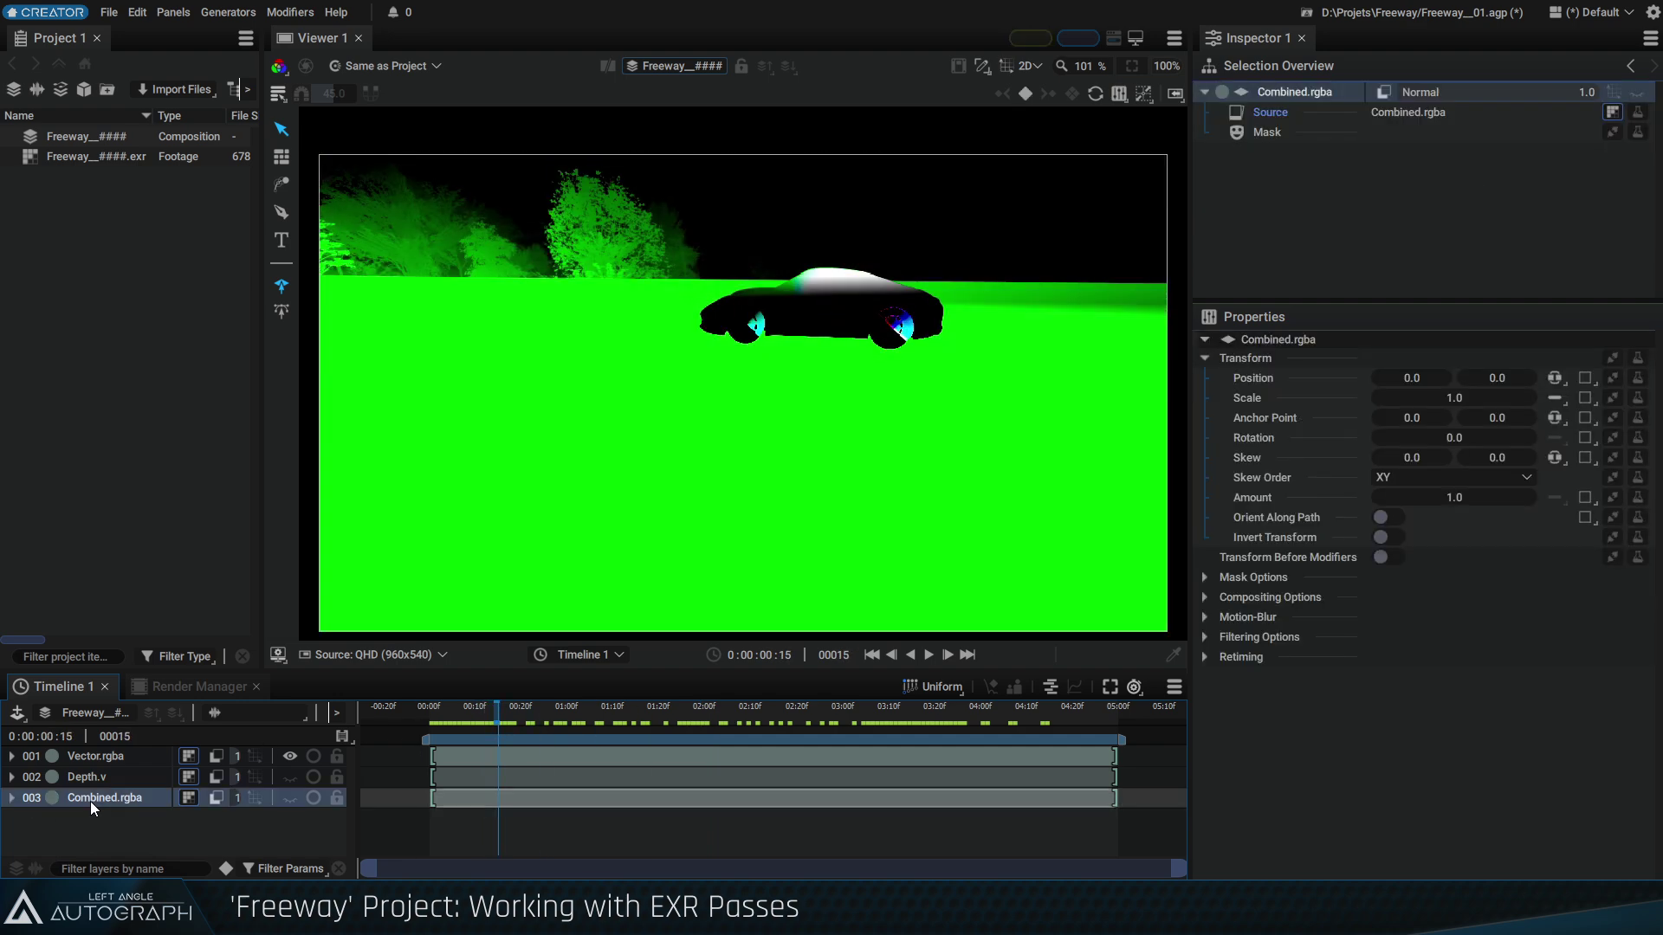
pyautogui.click(1285, 113)
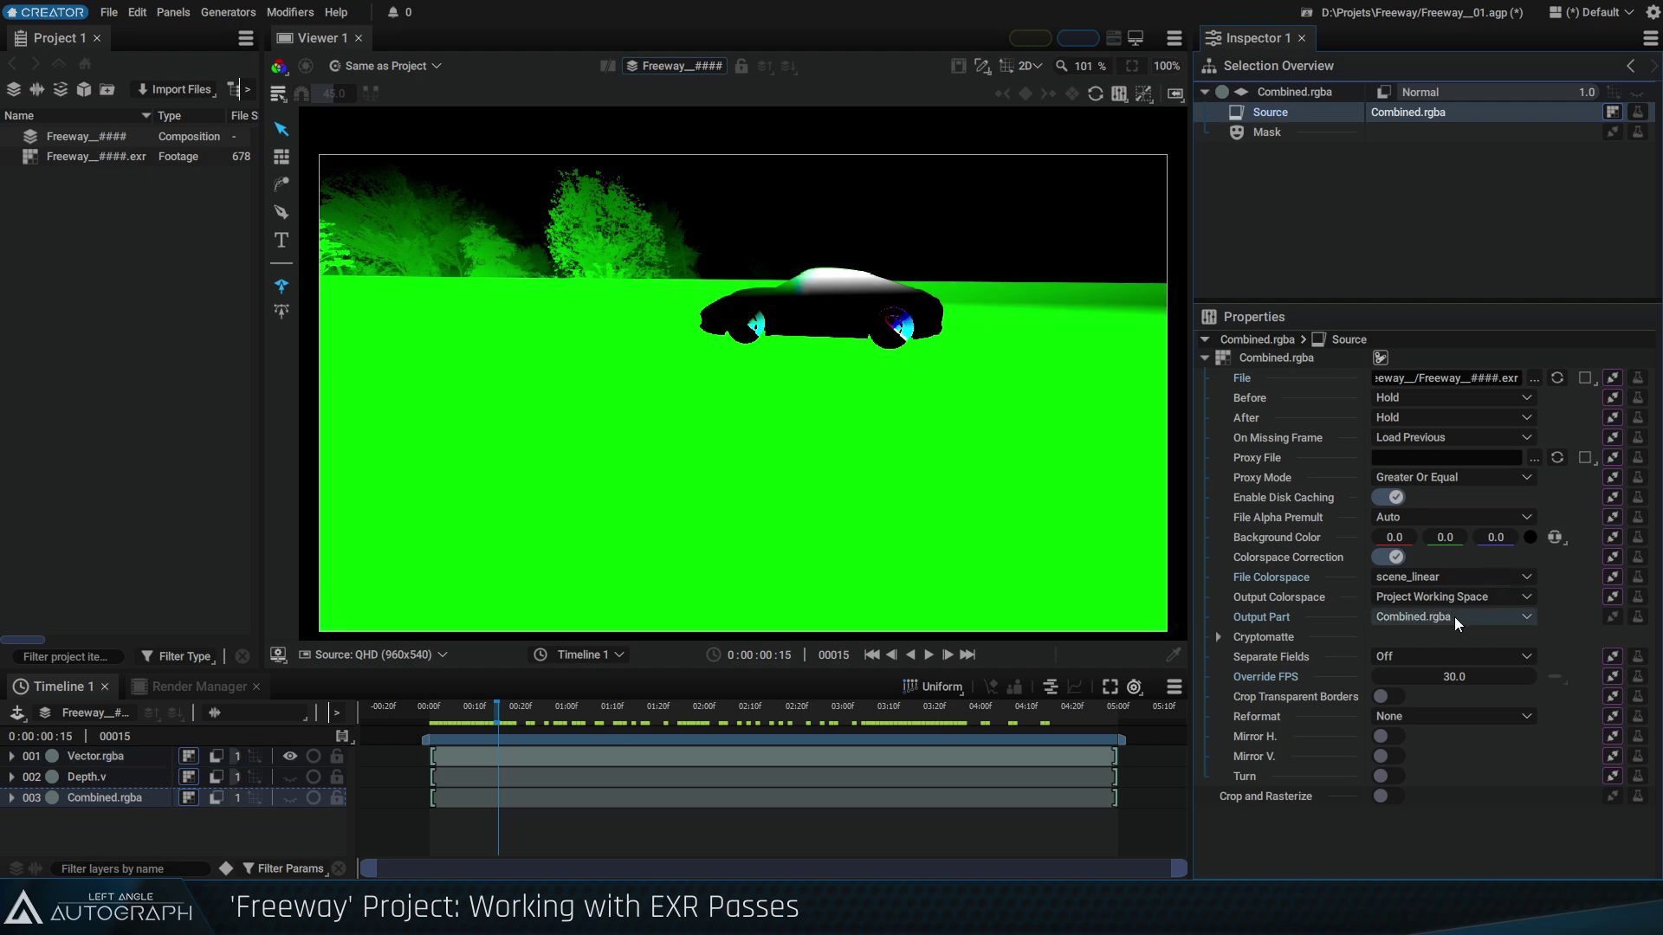
pyautogui.click(96, 758)
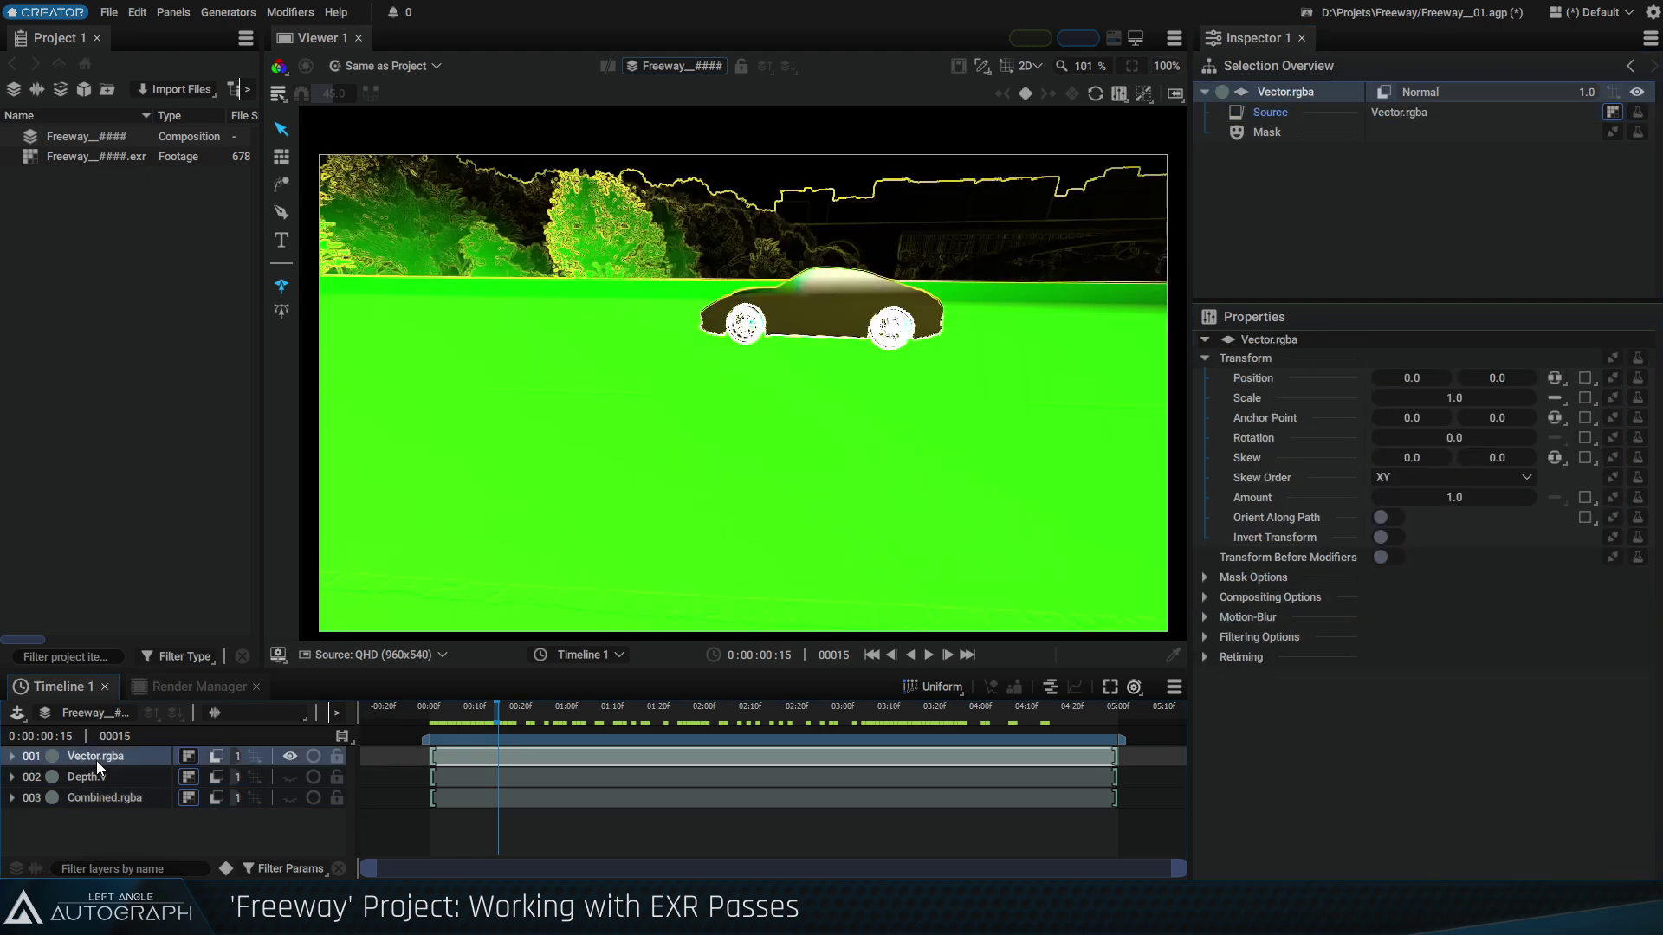
pyautogui.moveTo(520, 712); pyautogui.dragTo(441, 714)
pyautogui.click(1297, 111)
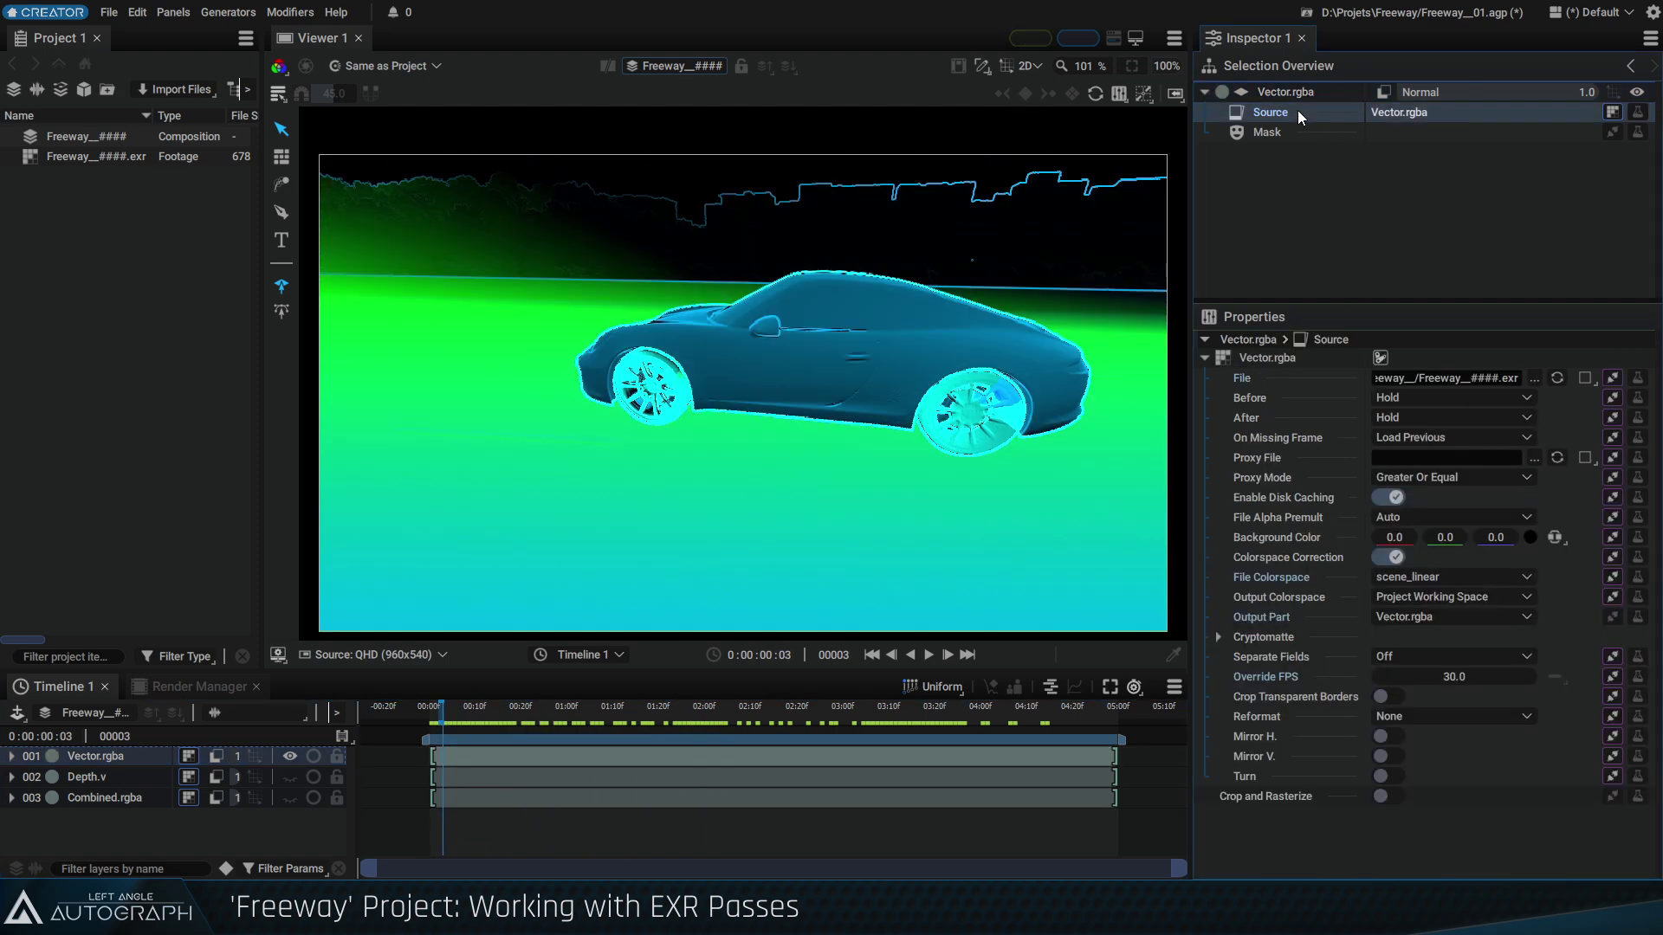
pyautogui.click(1421, 619)
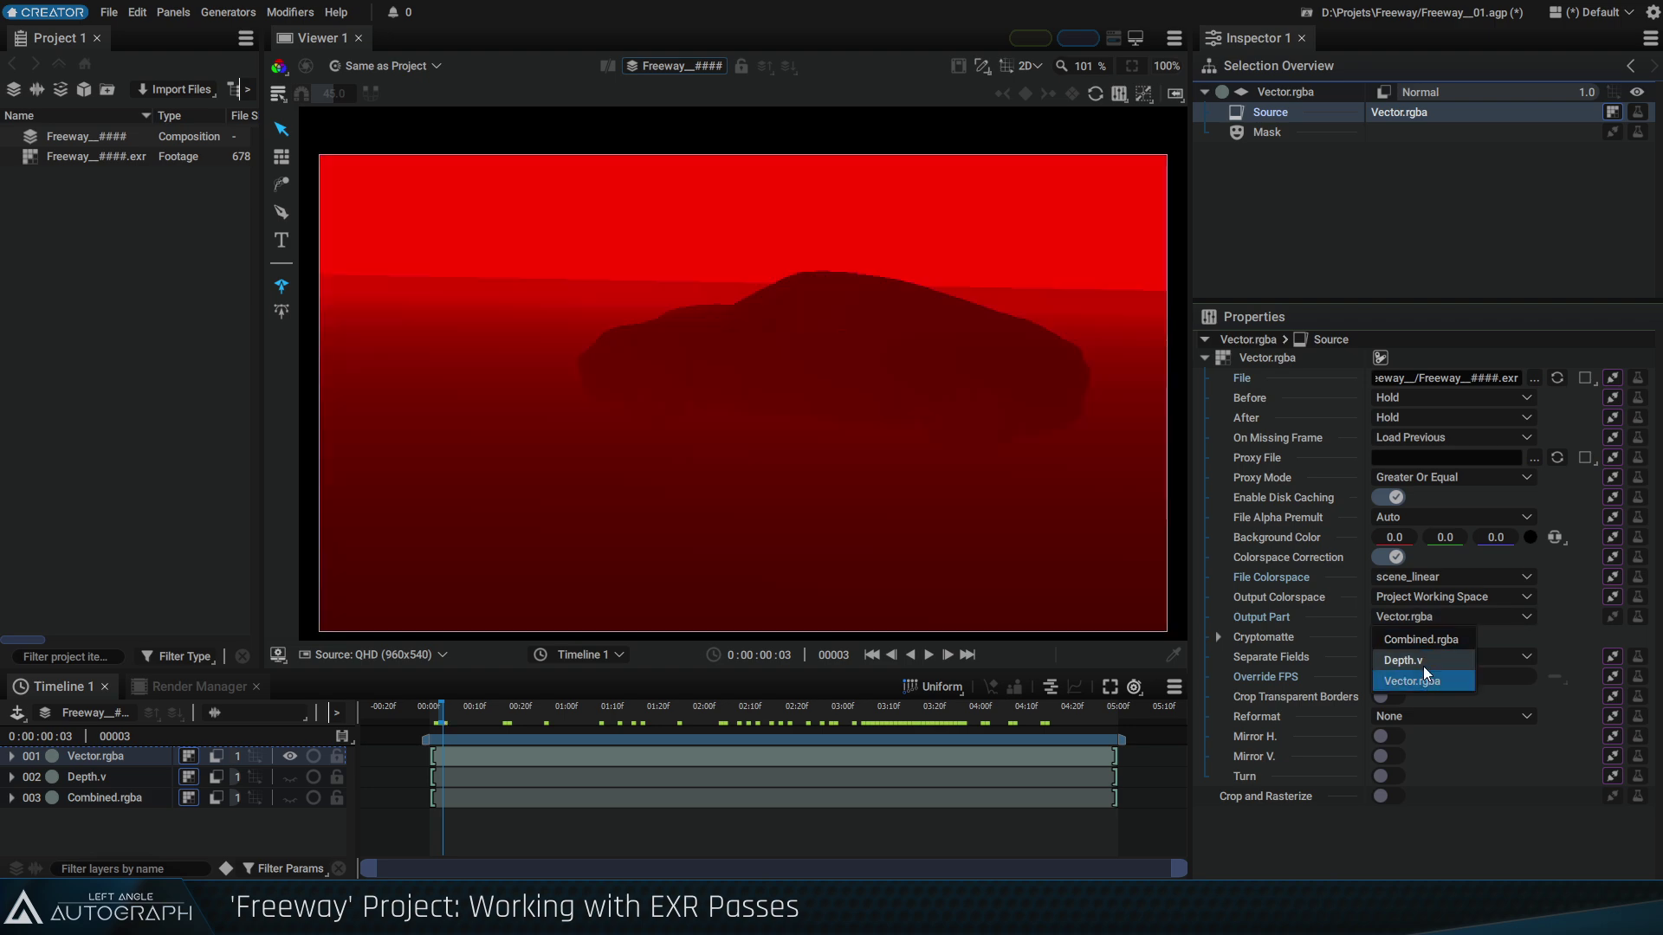
pyautogui.click(1426, 681)
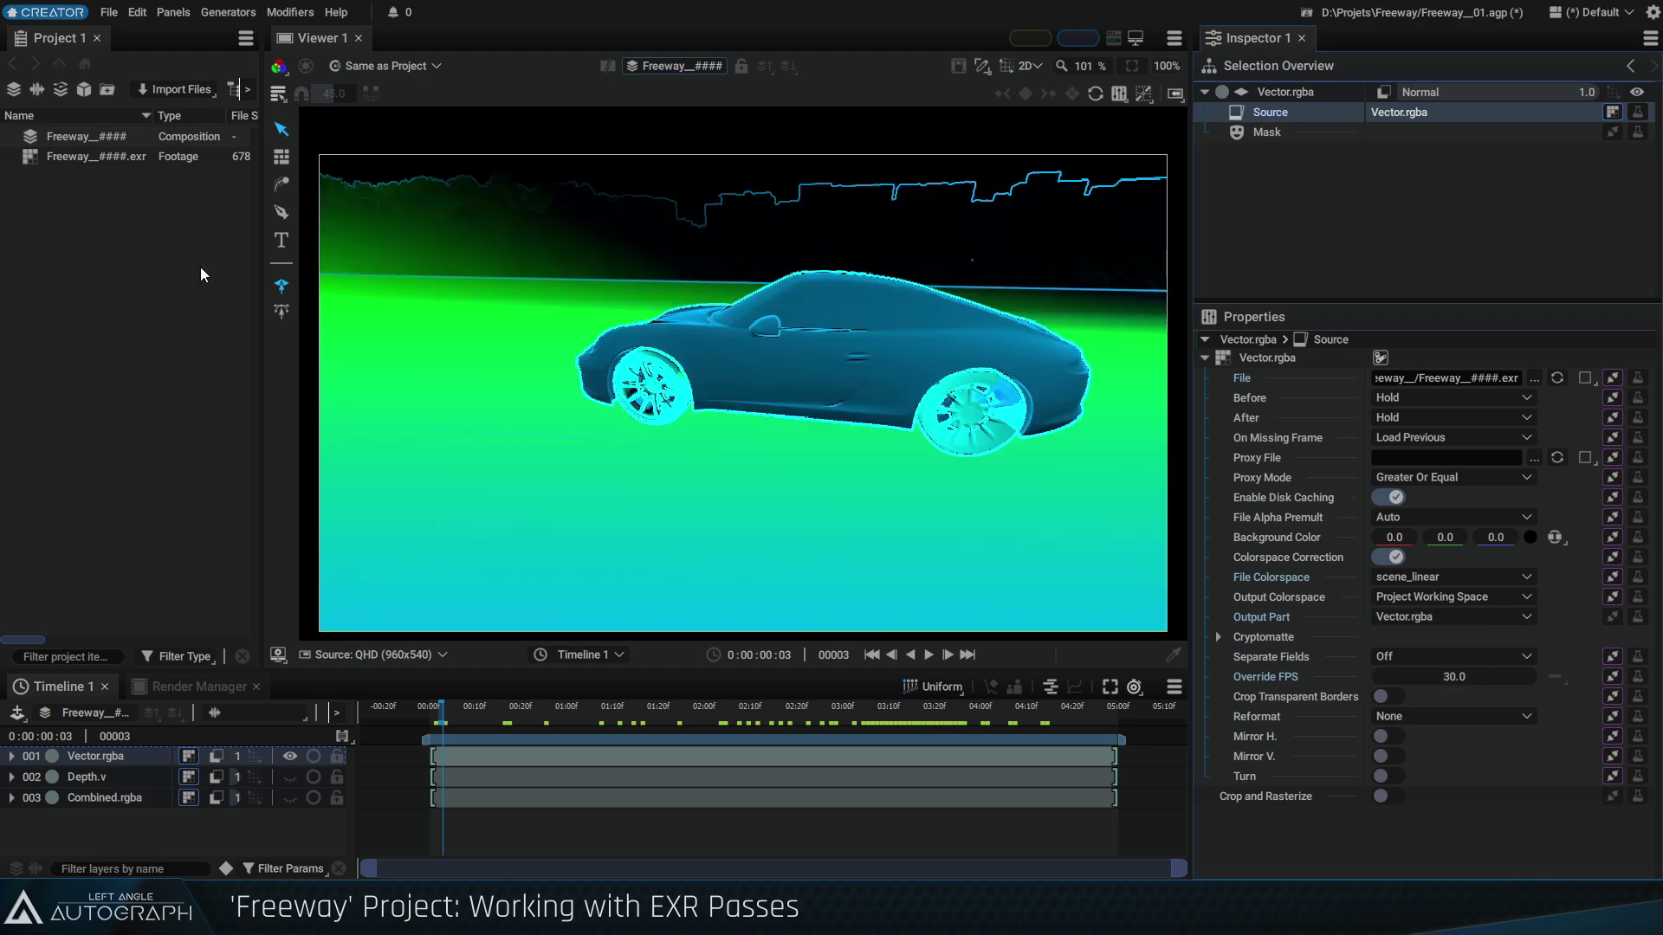
# Save the project incrementally as Freeway__02.agp
pyautogui.rightClick(79, 151)
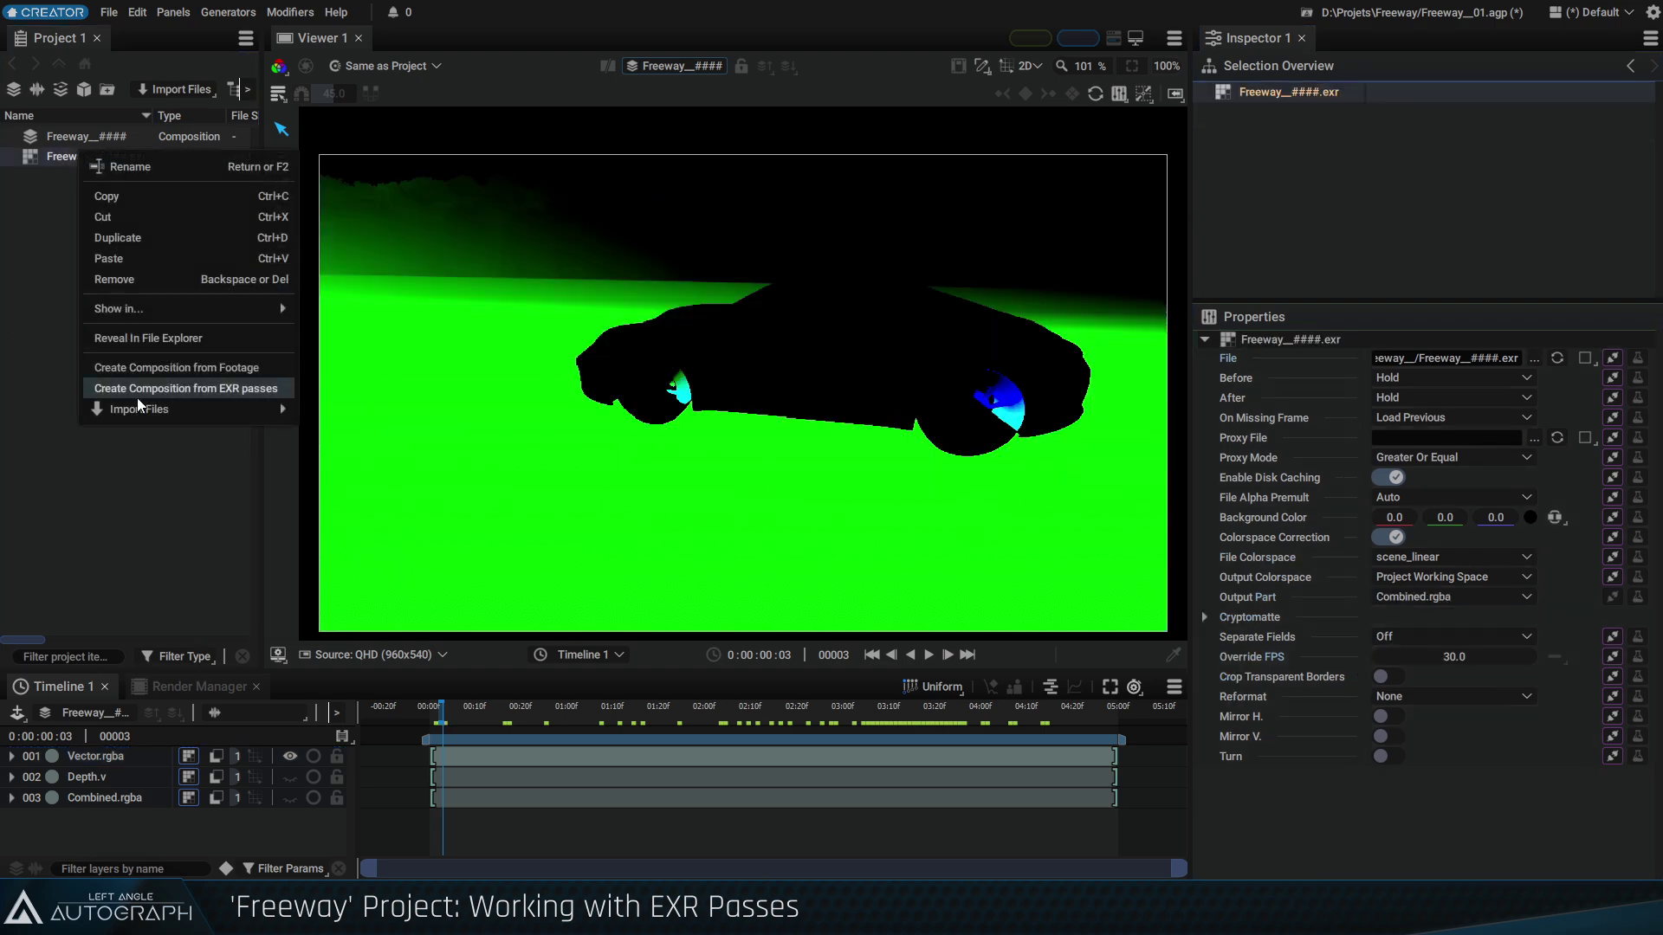
pyautogui.click(67, 332)
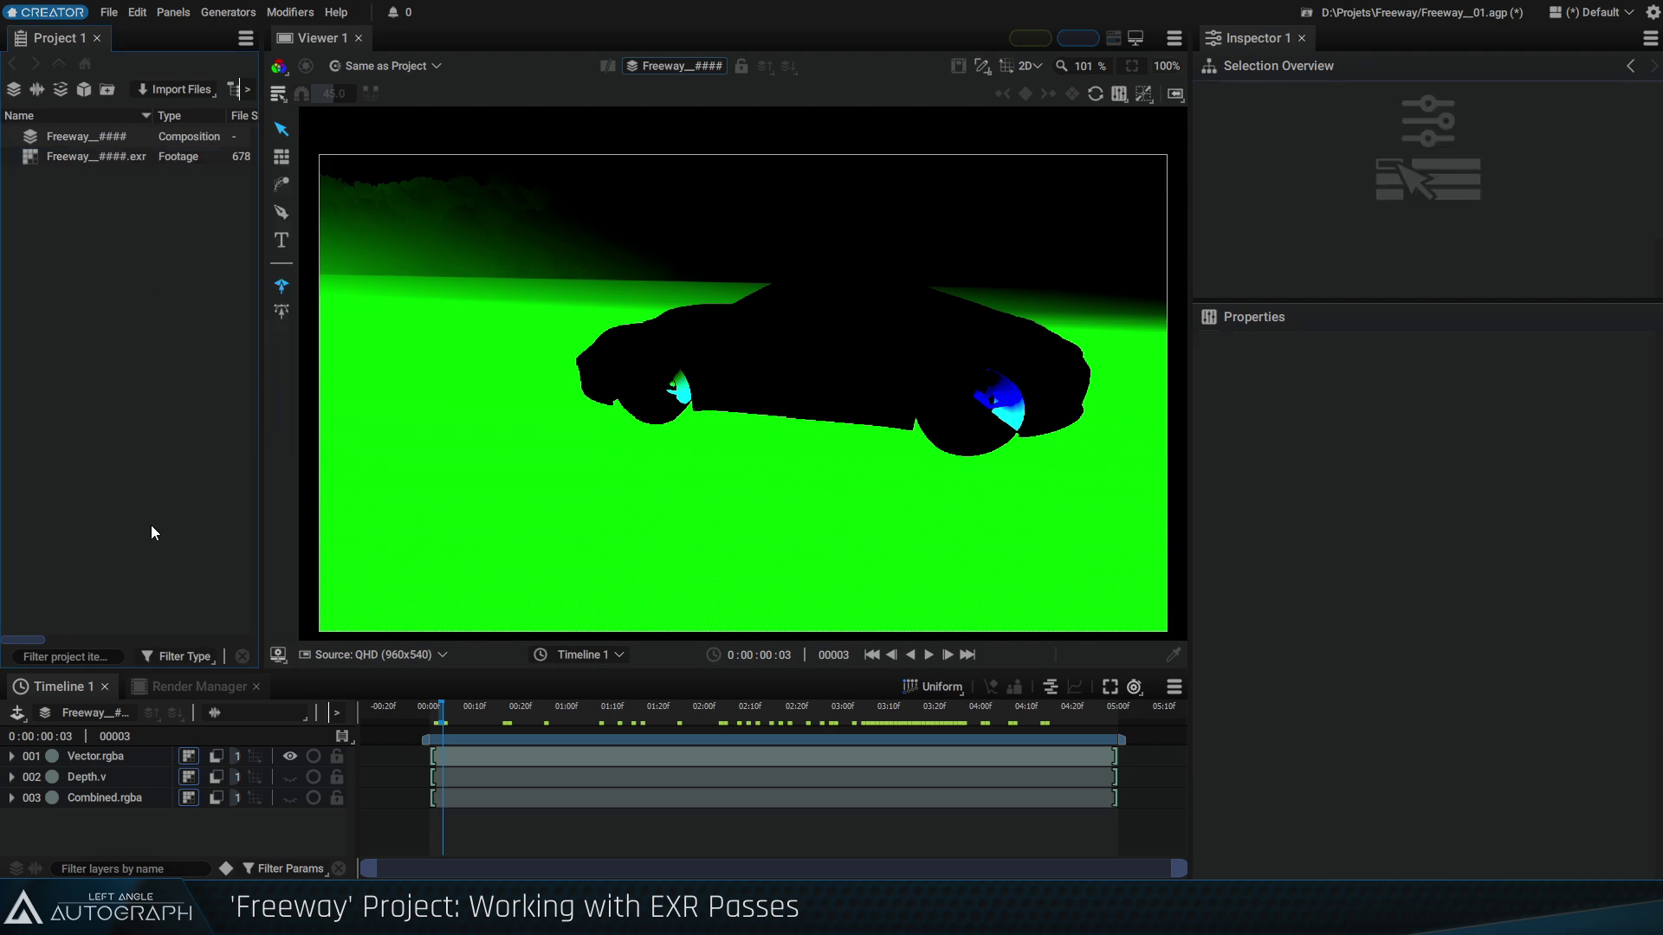
pyautogui.hotkey('ctrl', 'alt', 'shift', 's')
# Replace the Freeway__#### composition with a new composition made directly from the Freeway__####.exr footage, and select it
pyautogui.click(101, 139)
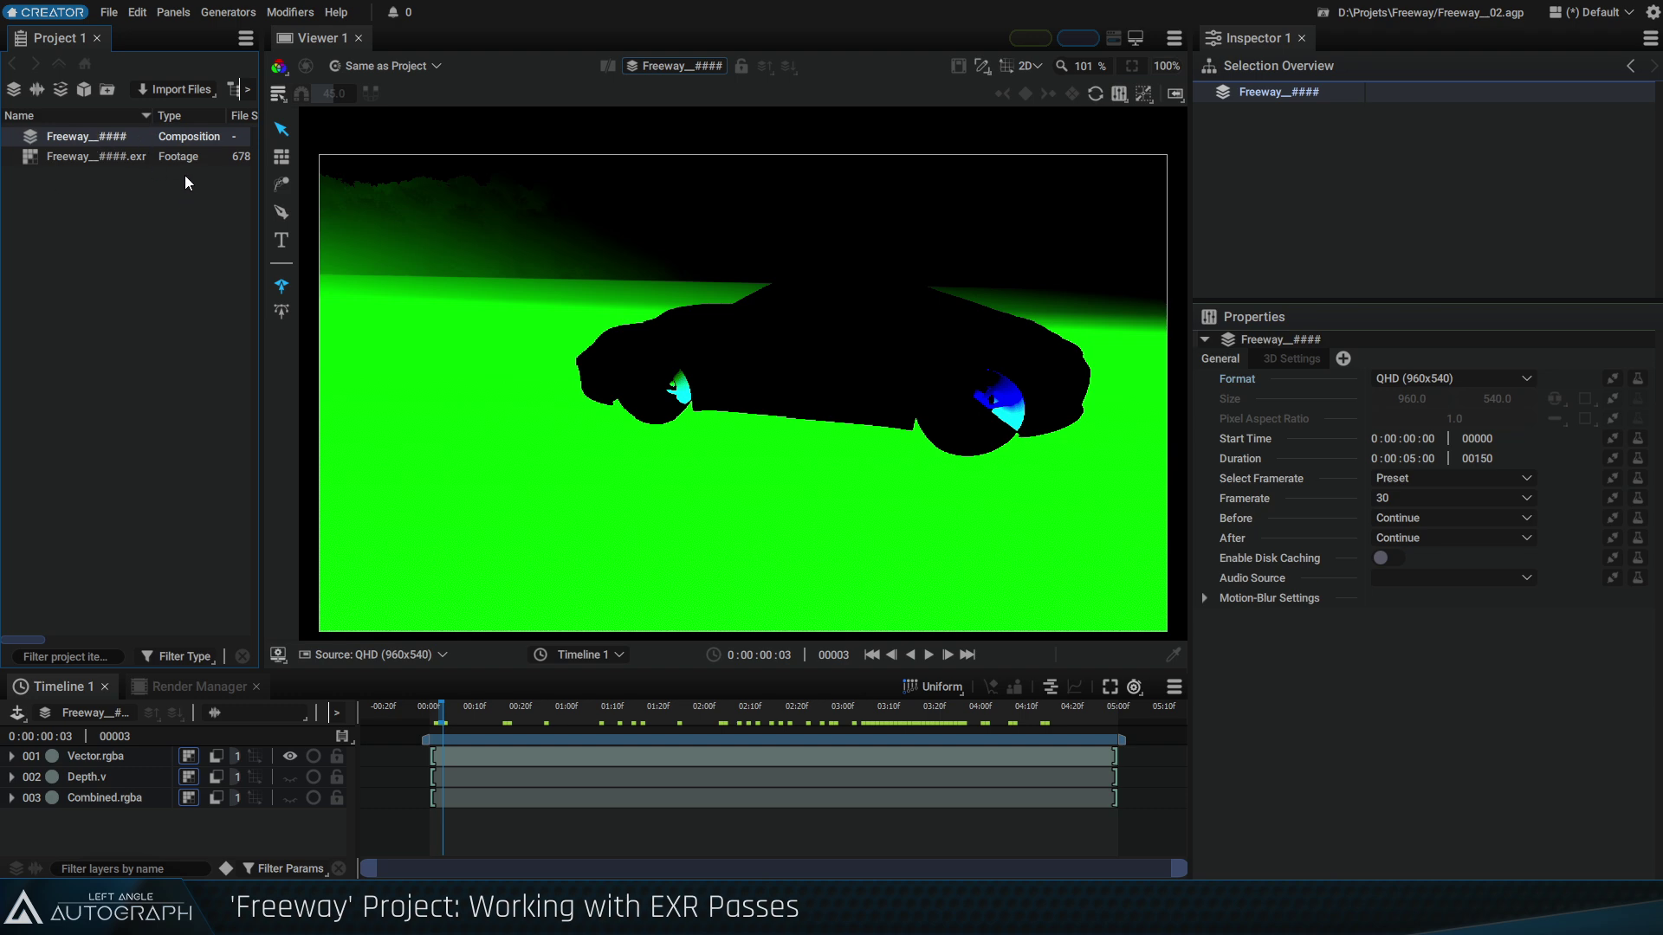
pyautogui.press('Delete')
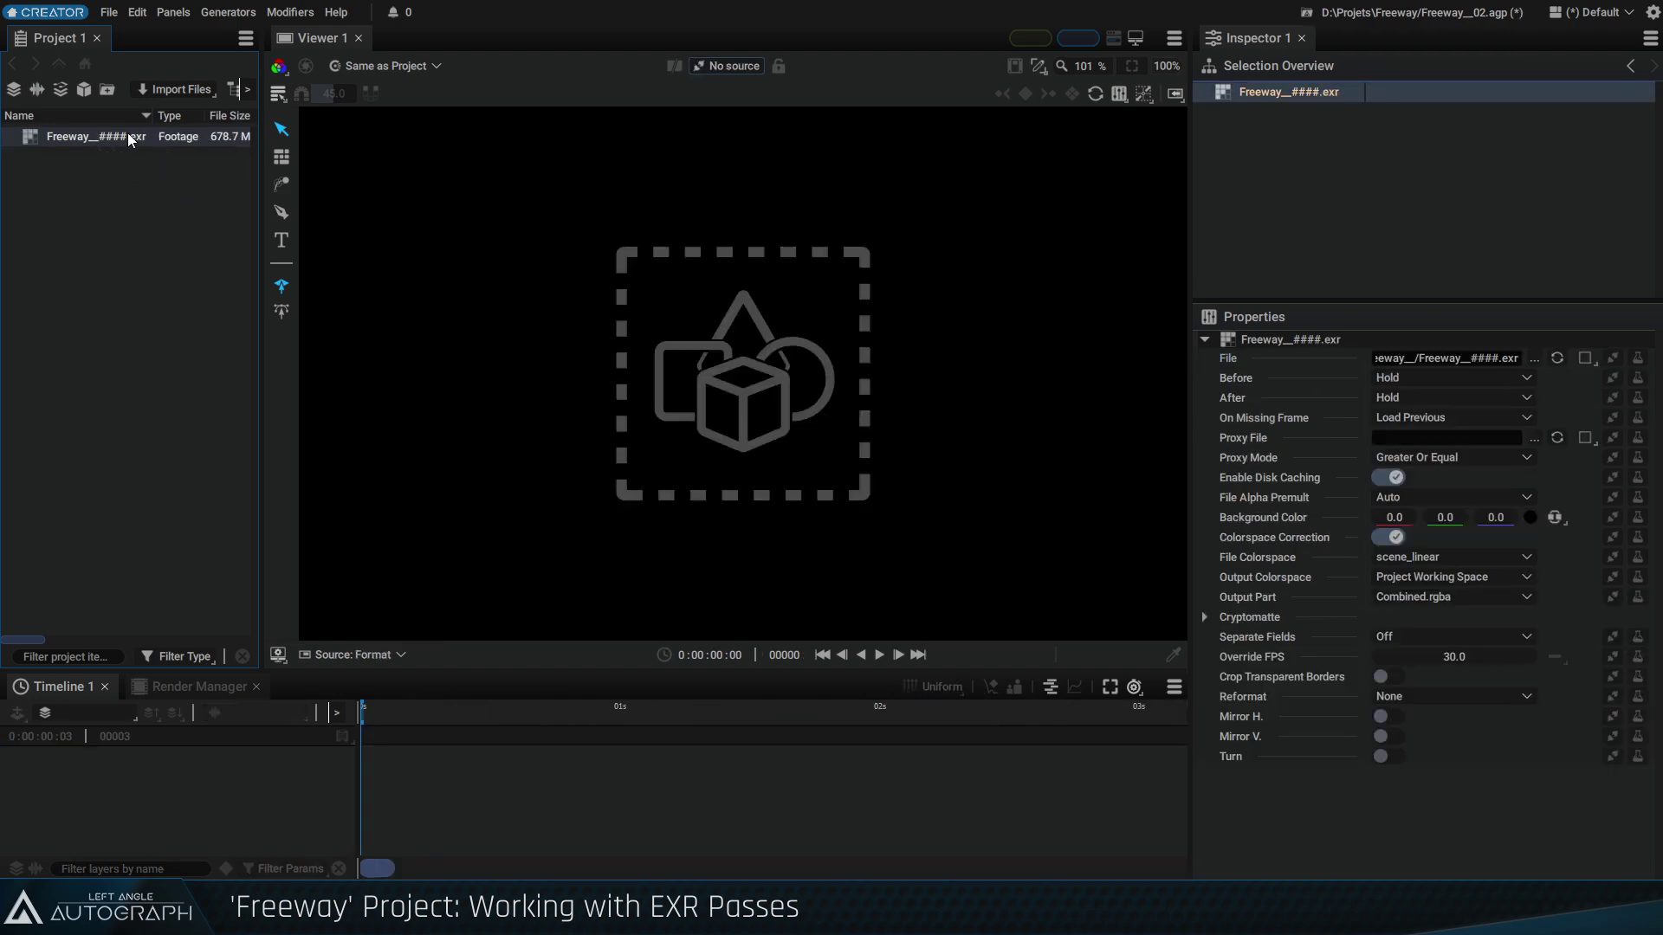
pyautogui.moveTo(127, 132); pyautogui.dragTo(109, 798)
pyautogui.click(59, 137)
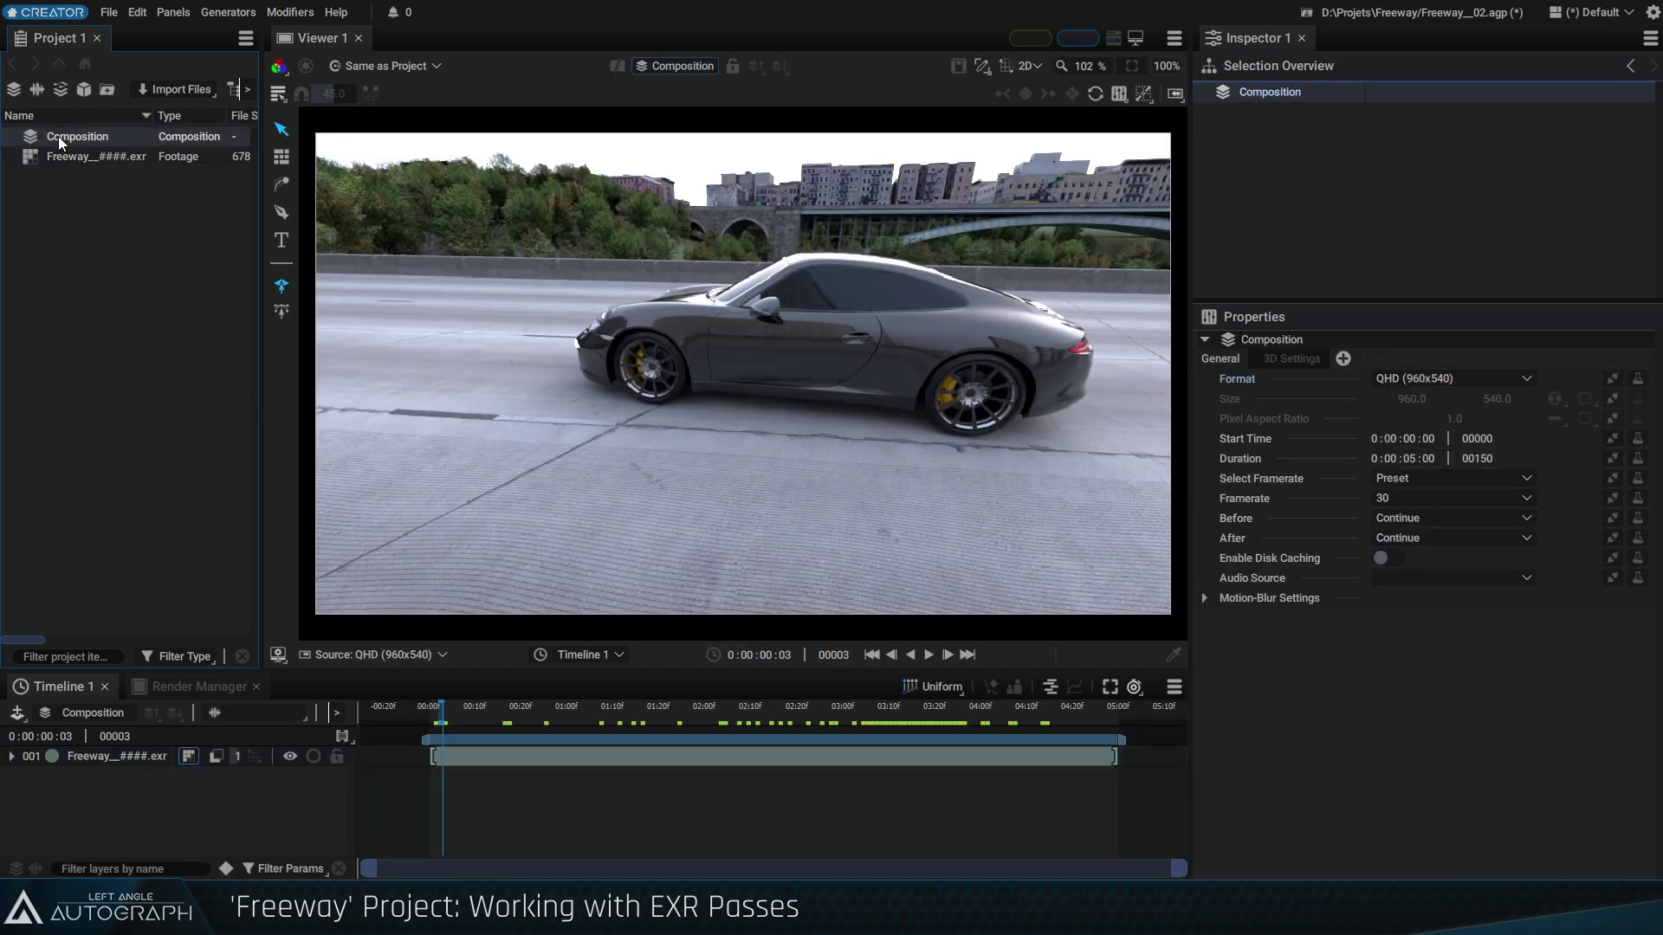
# Check the source Output Part of the Freeway__####.exr layer, keeping Combined.rgba, and scrub the composition to frame 110
pyautogui.click(118, 756)
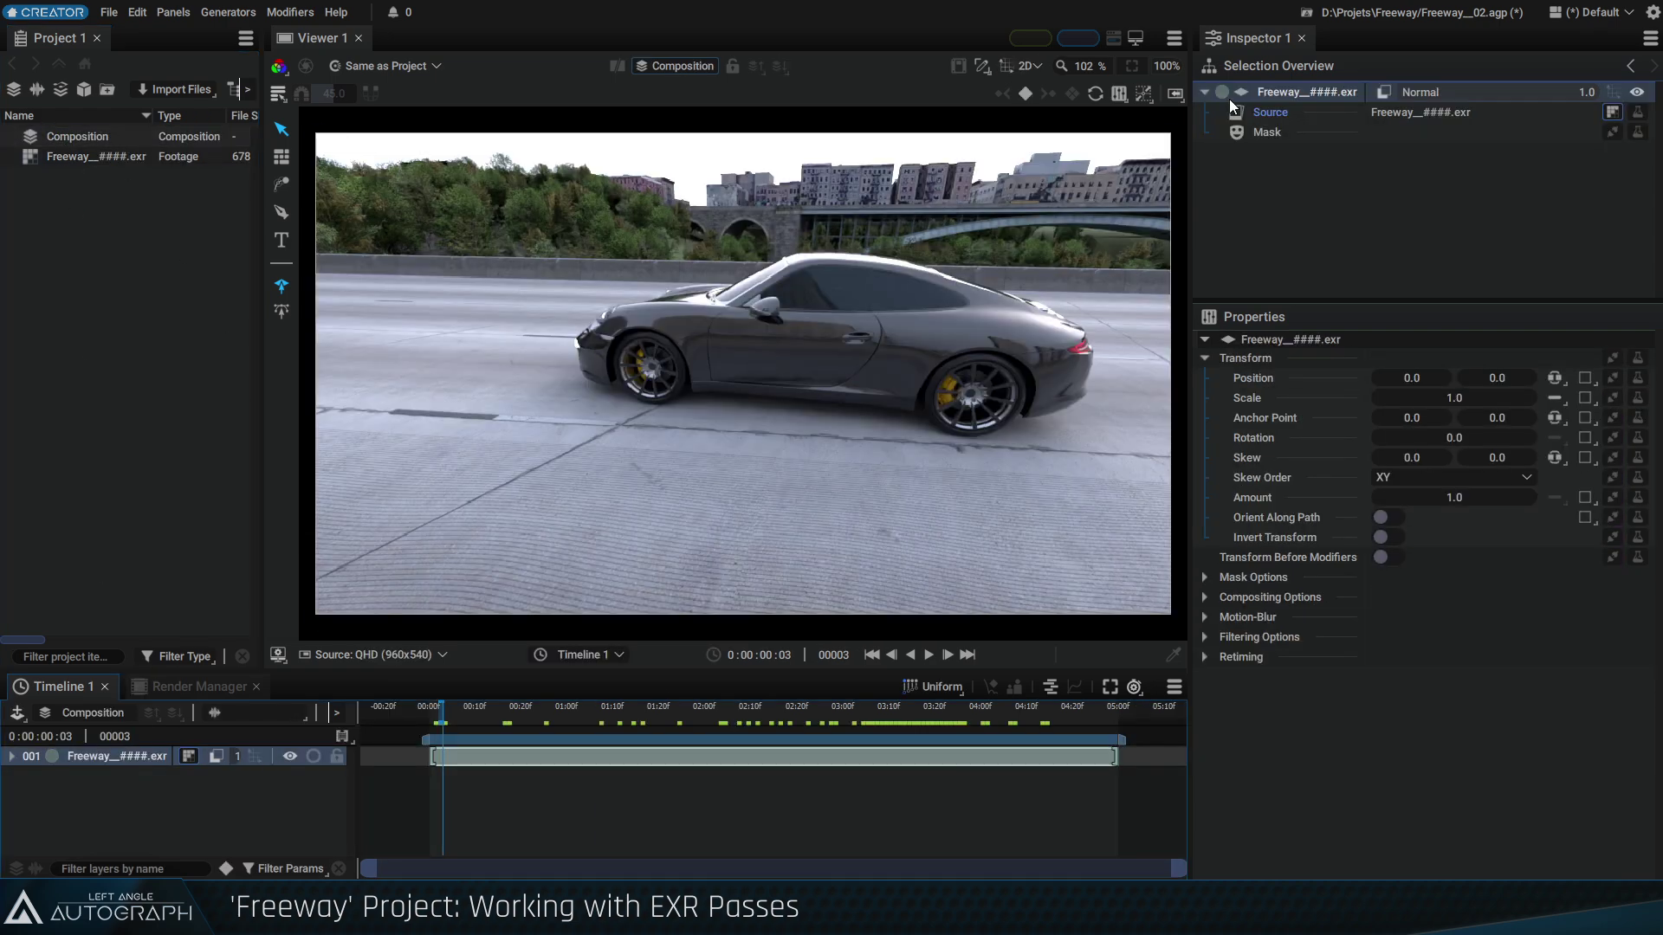
pyautogui.click(1269, 112)
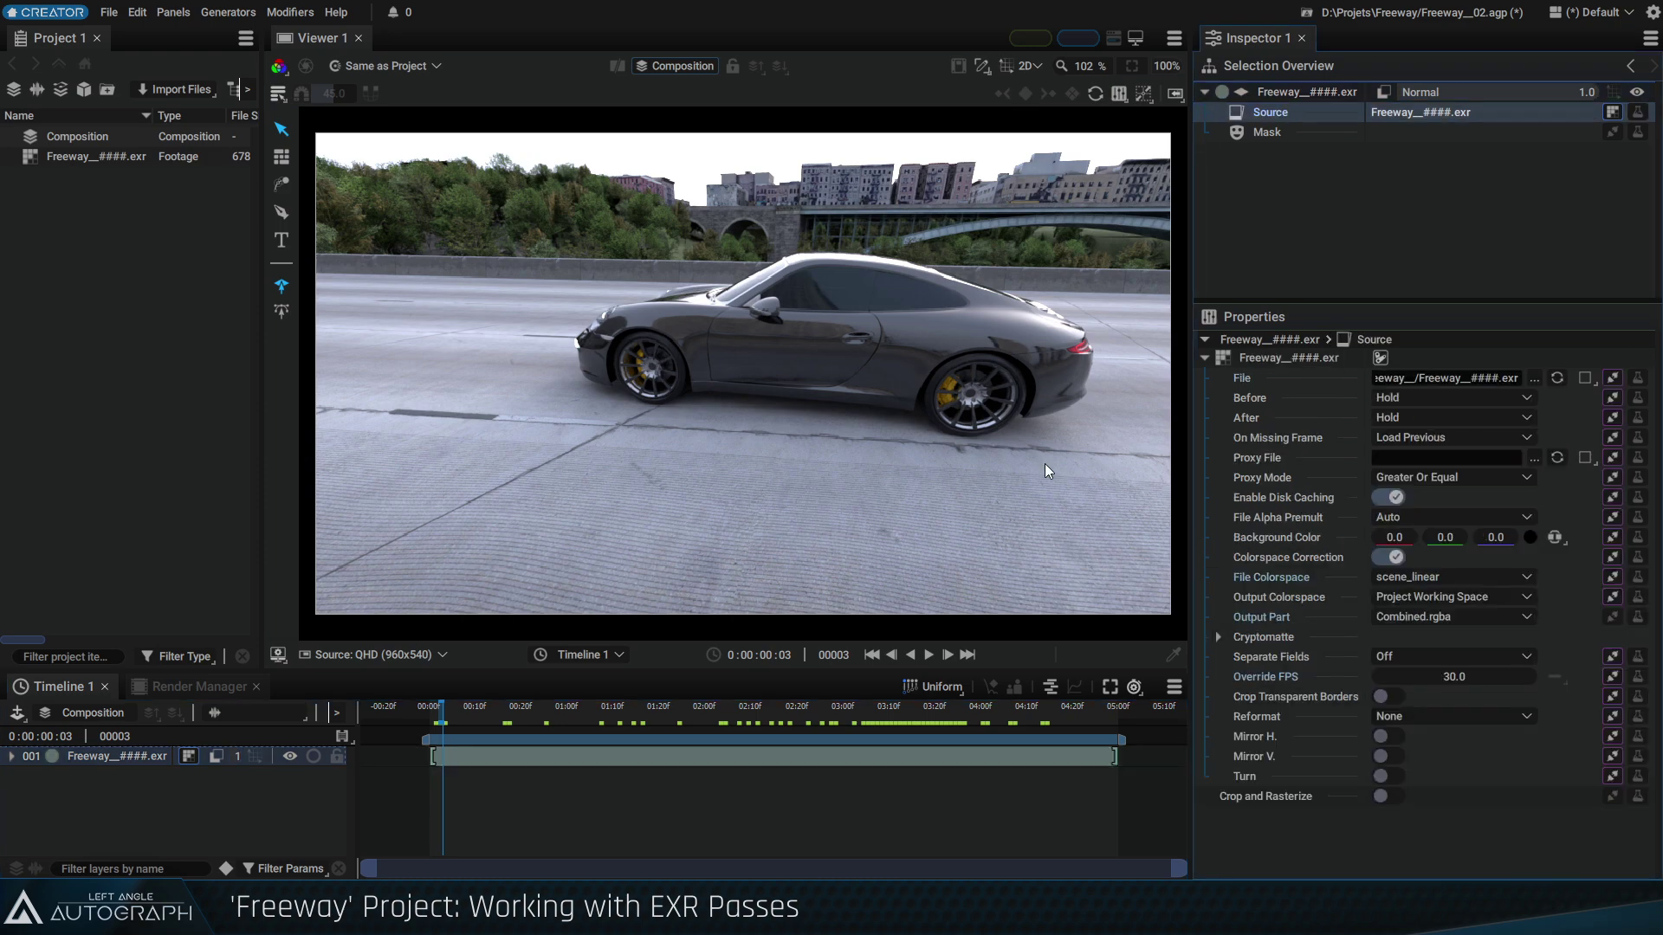
pyautogui.click(1435, 615)
pyautogui.click(1439, 638)
pyautogui.moveTo(527, 719); pyautogui.dragTo(944, 750)
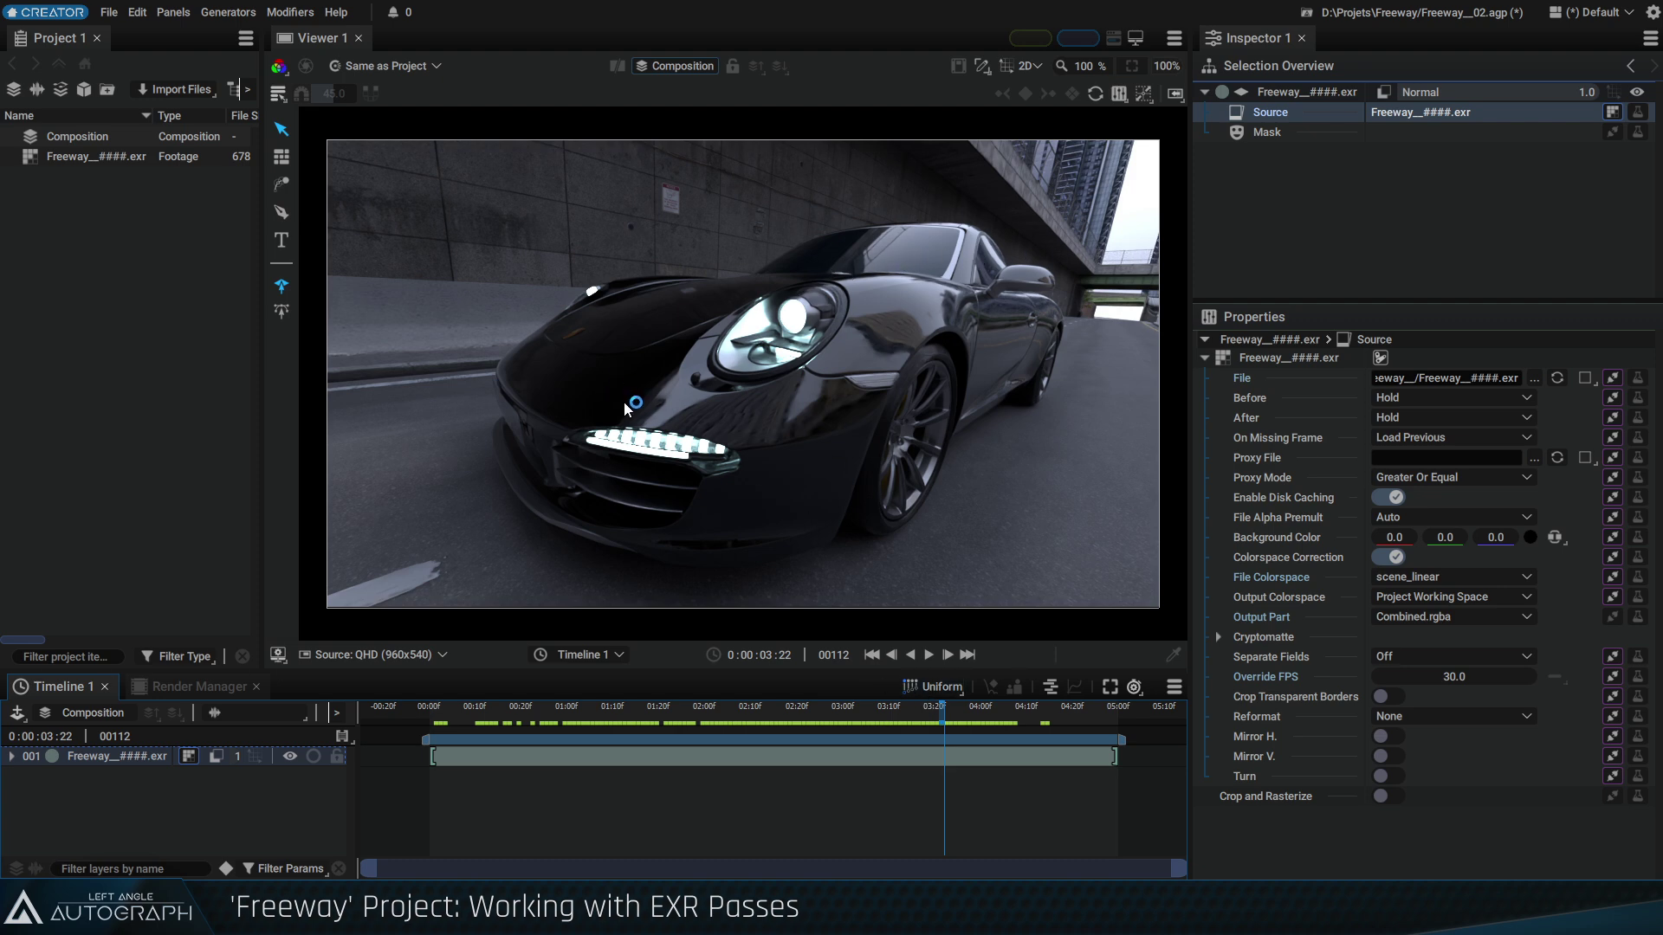
pyautogui.moveTo(918, 722)
pyautogui.mouseDown()
pyautogui.moveTo(768, 720)
pyautogui.moveTo(933, 722)
pyautogui.mouseUp()
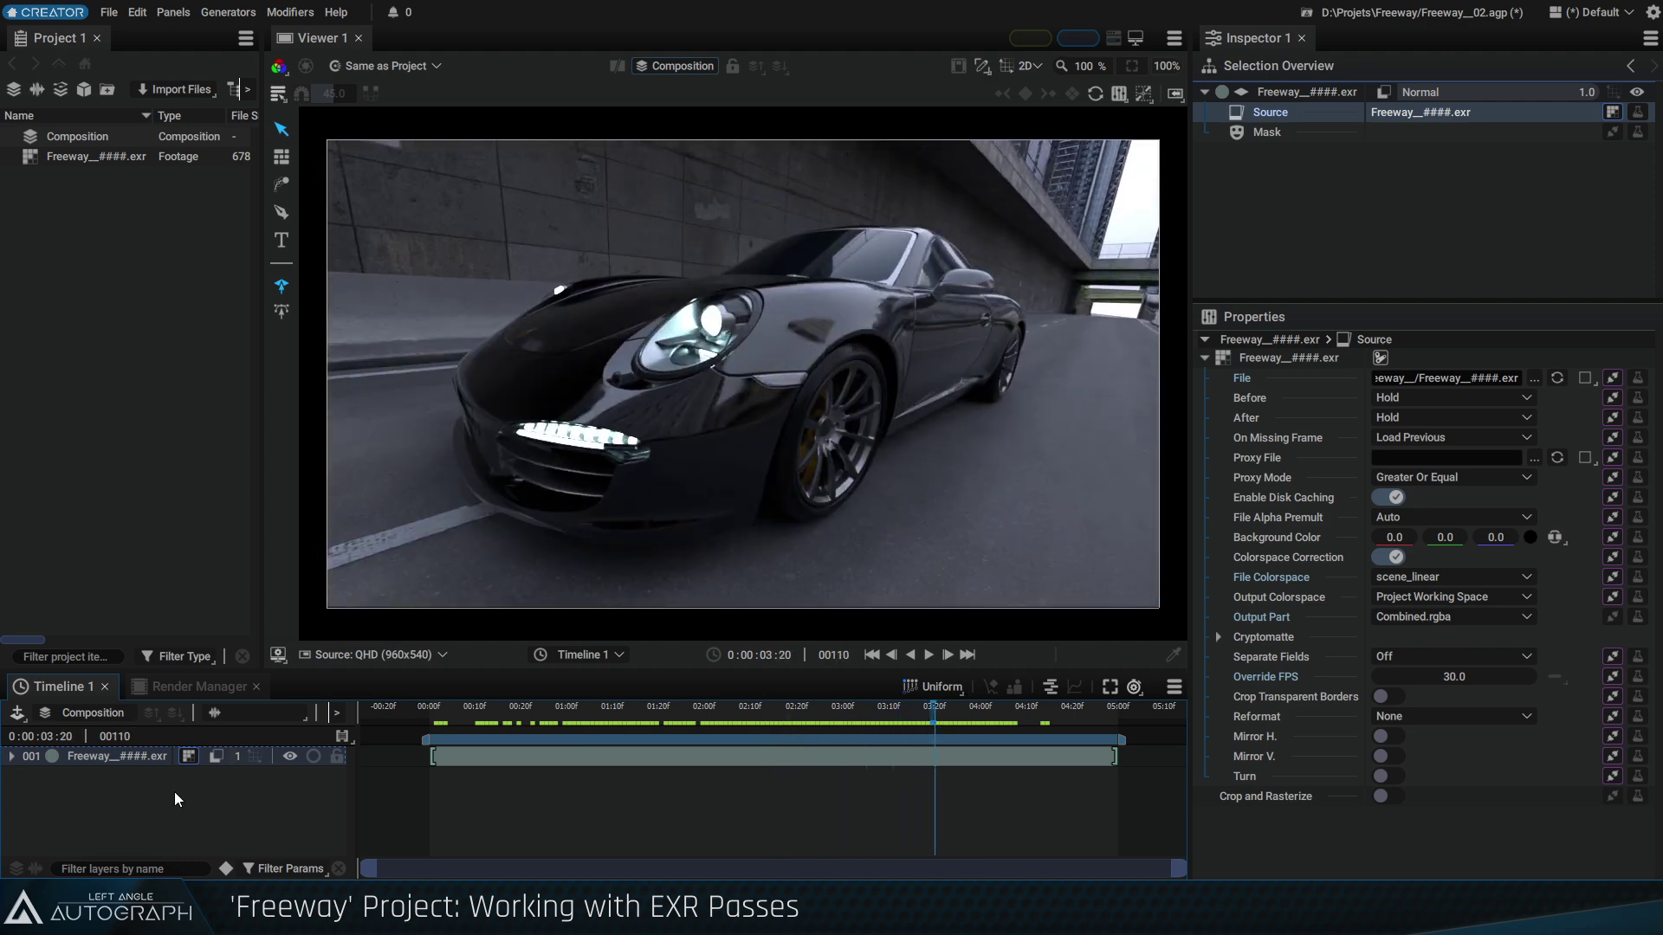
# Add a Constant layer above the Freeway__####.exr layer and set its source Output Format to Composition Format
pyautogui.click(144, 779)
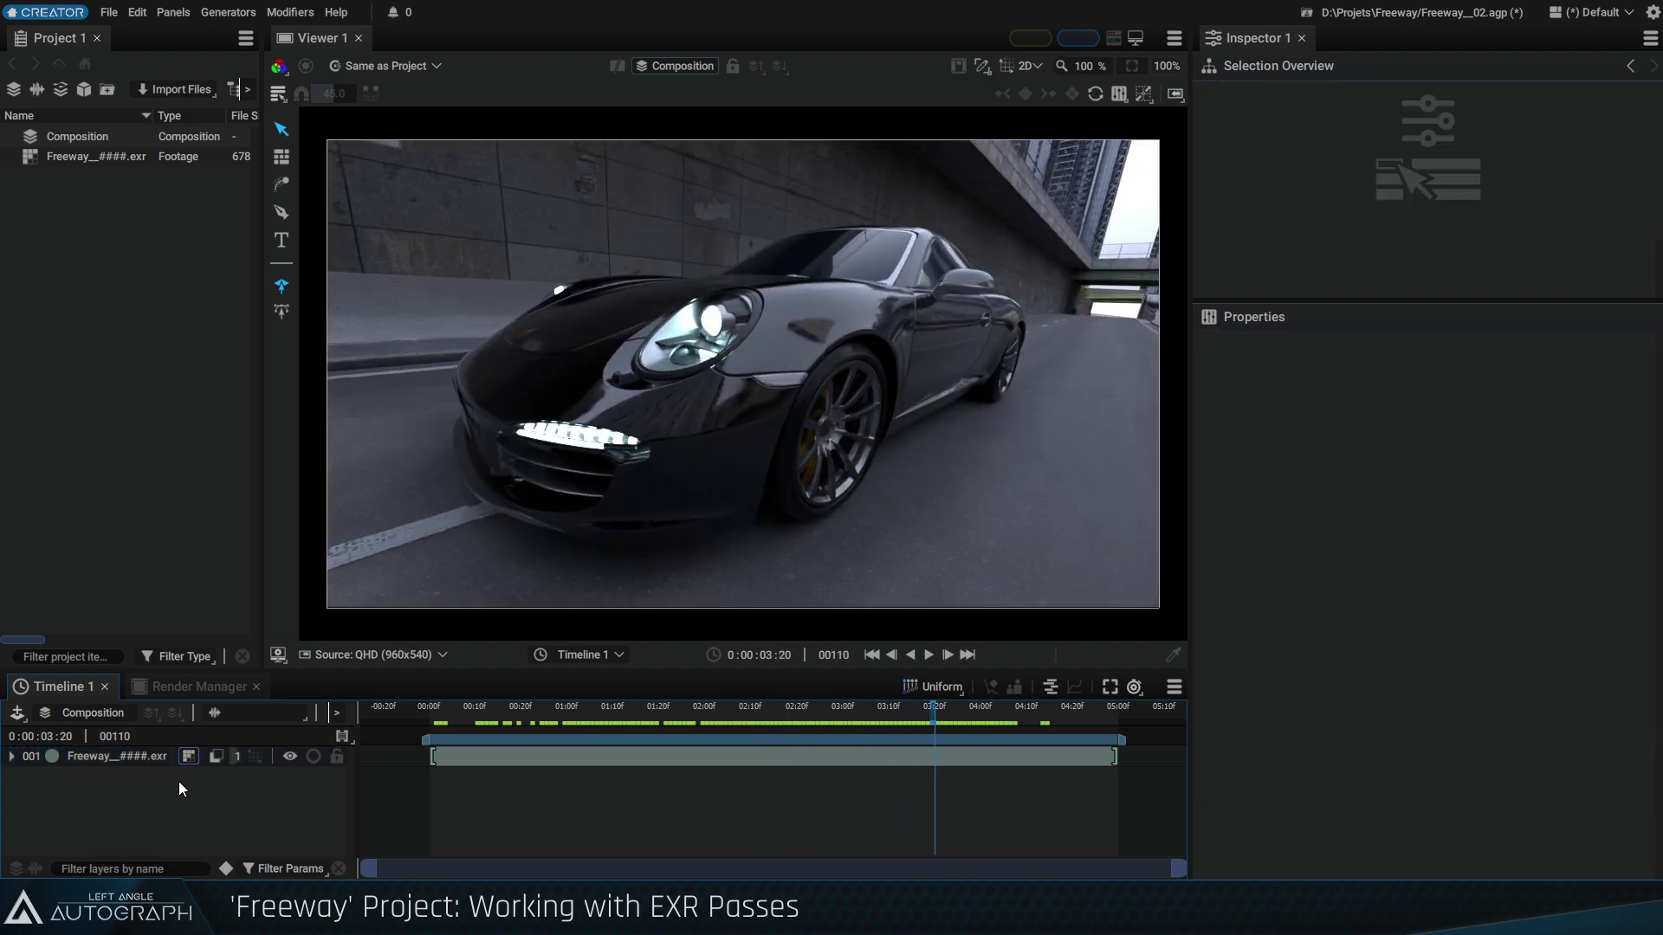
pyautogui.click(17, 712)
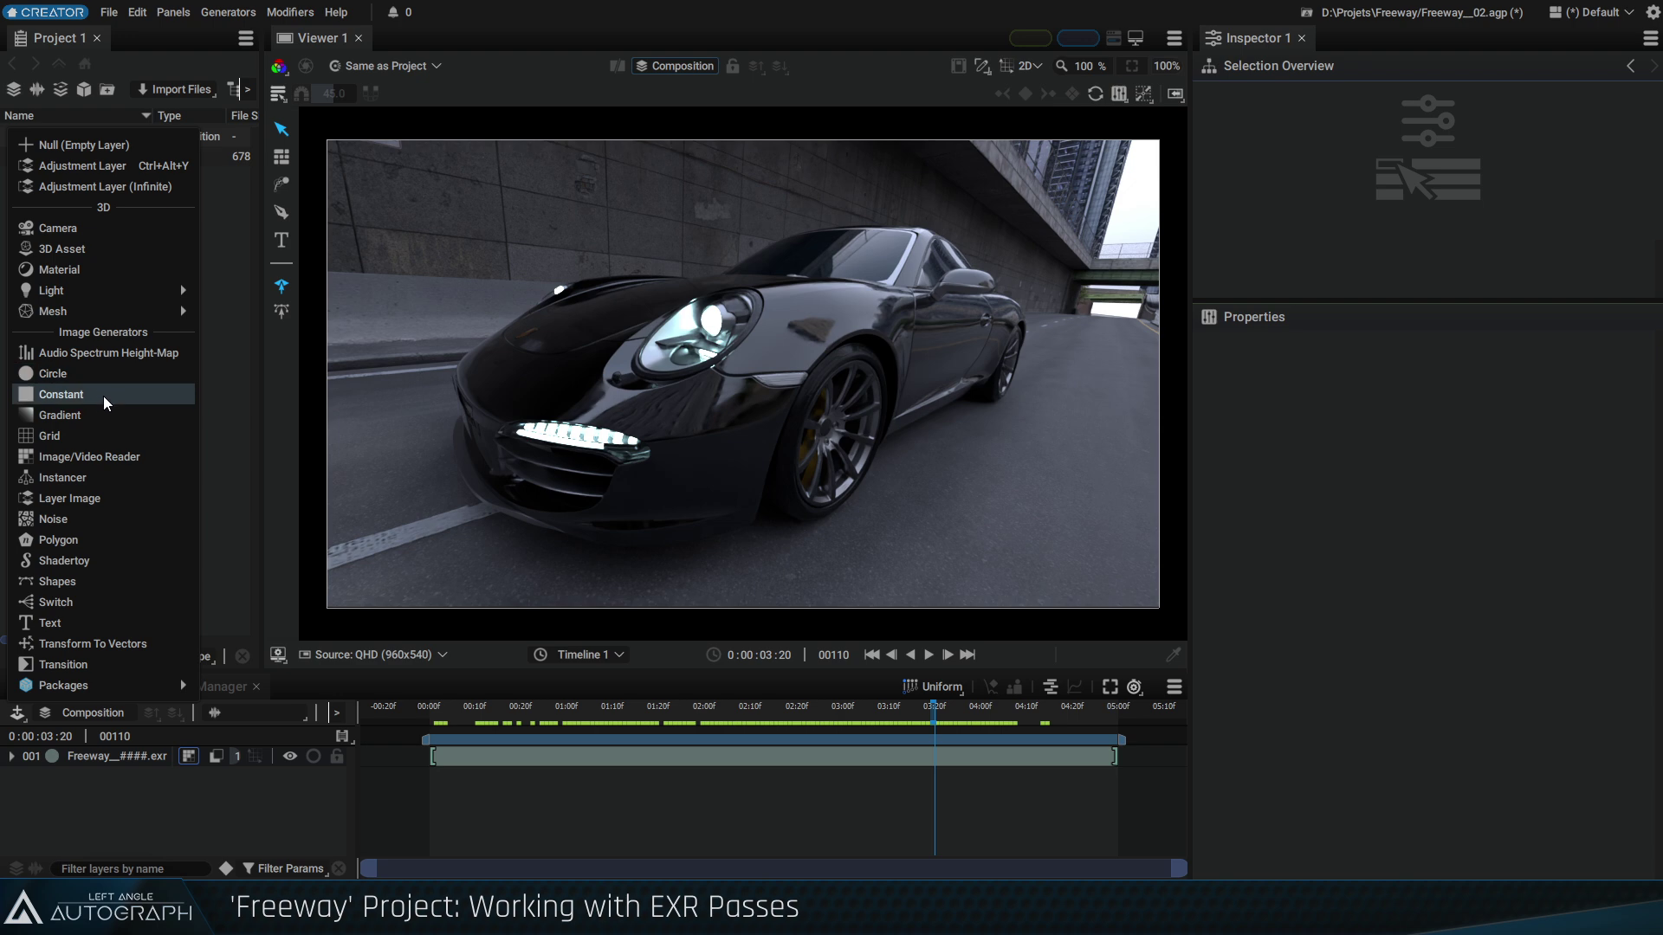
pyautogui.click(103, 396)
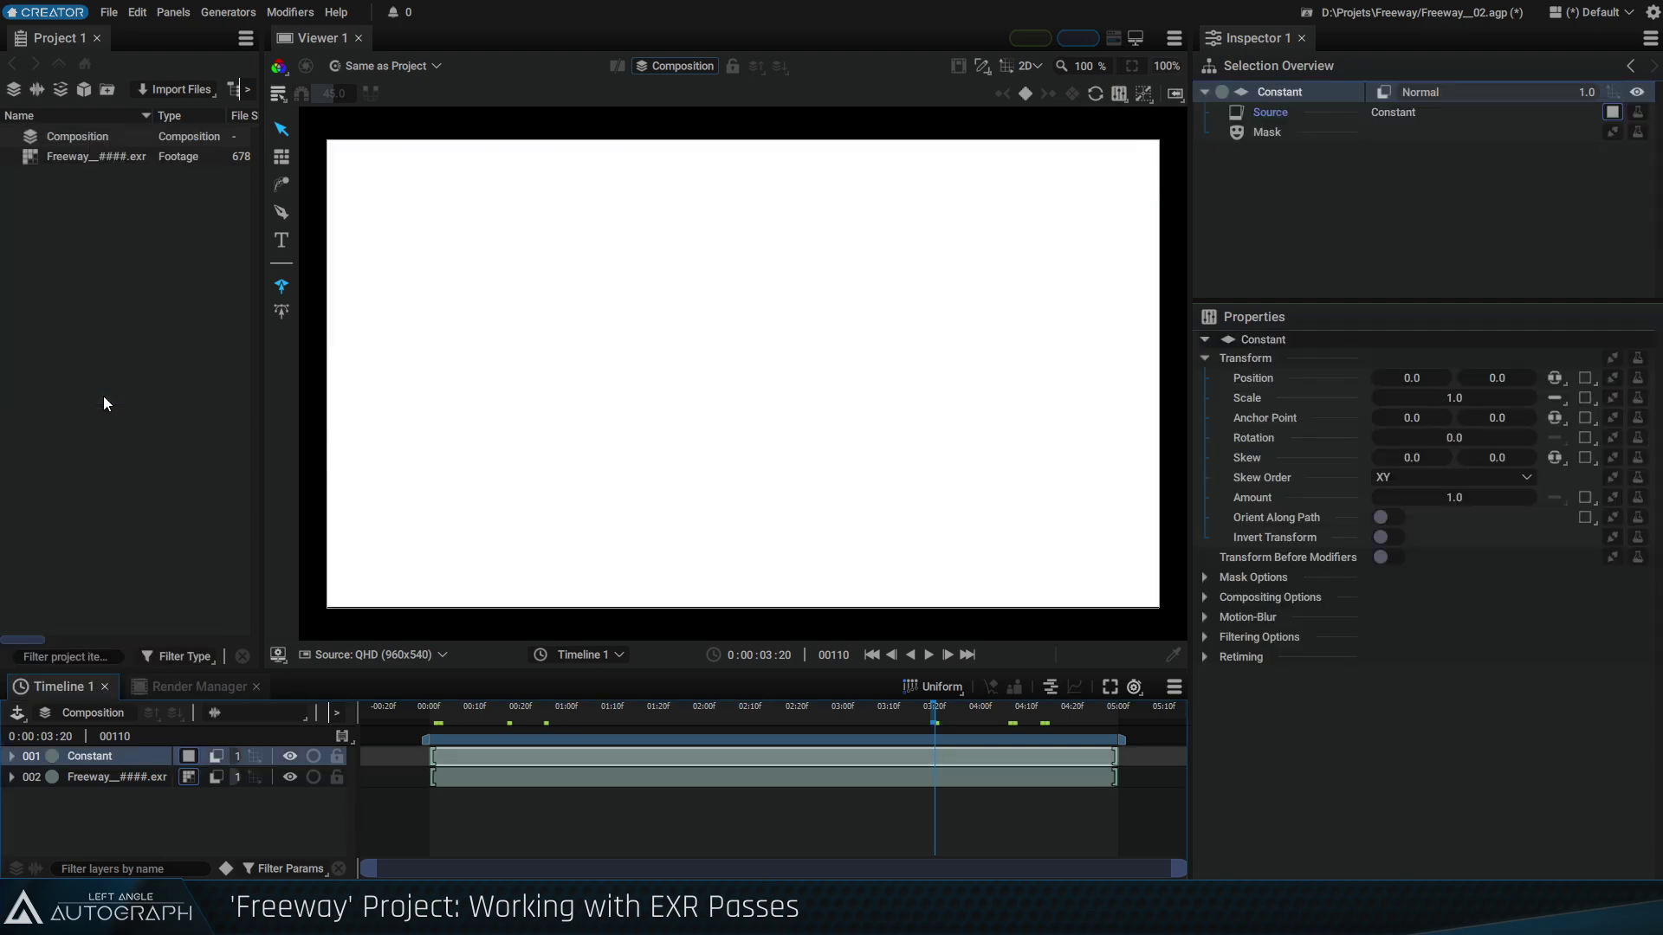
pyautogui.click(1270, 112)
pyautogui.click(1425, 377)
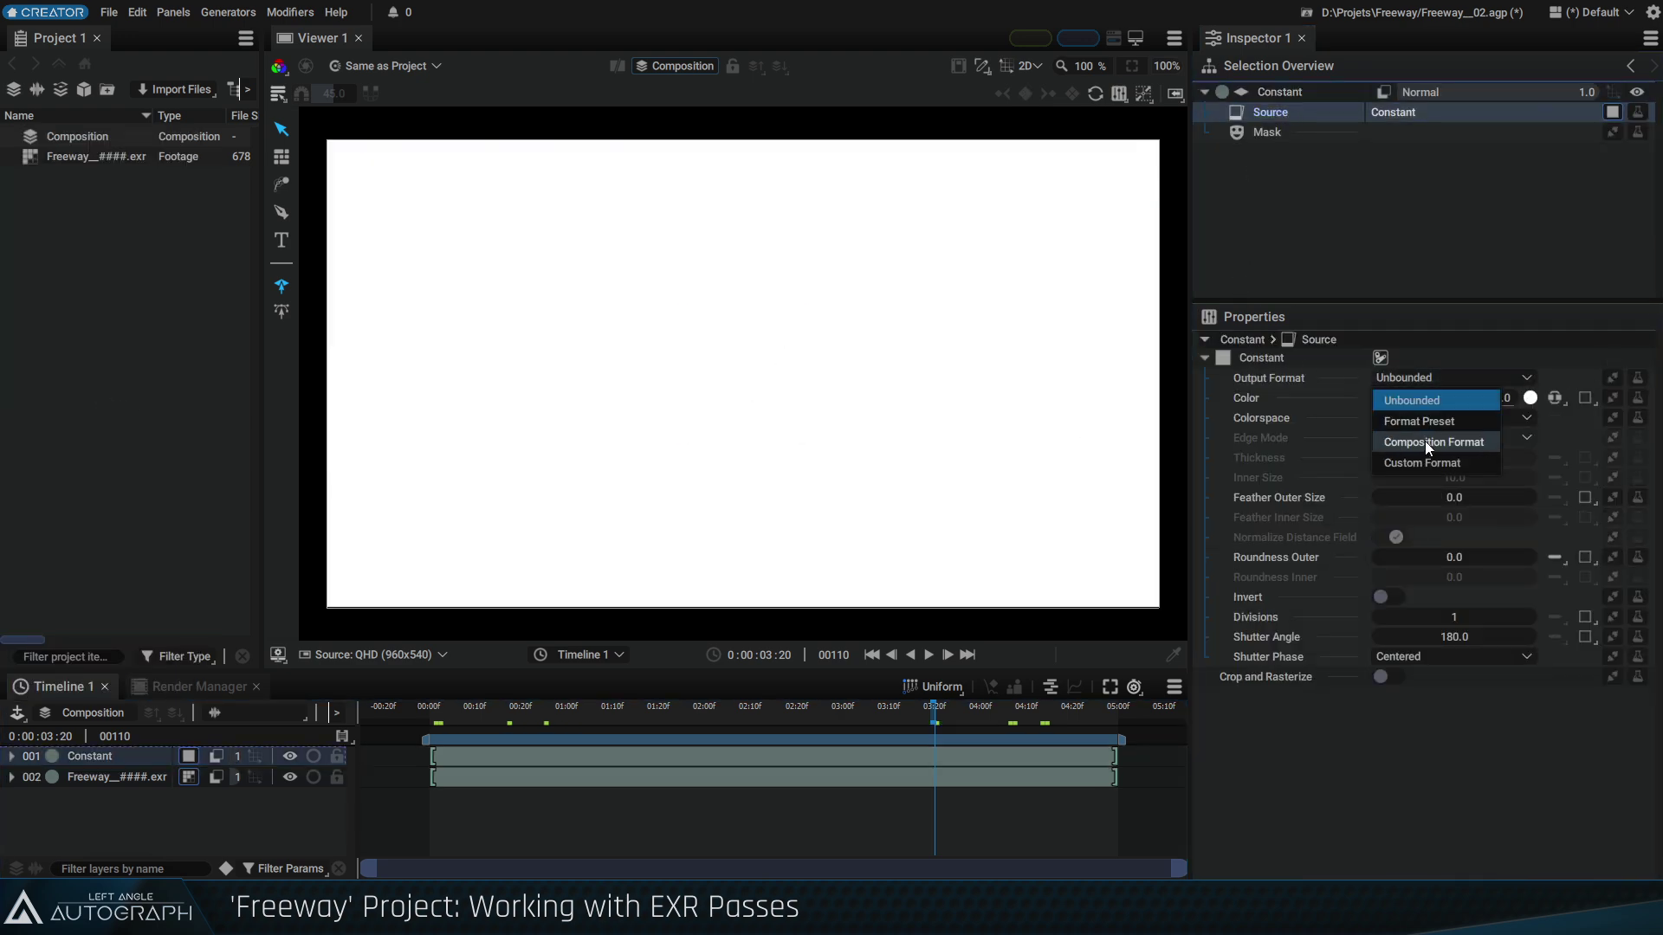
pyautogui.click(1426, 440)
# Assign the Freeway__####.exr footage as the Constant layer's mask and hide the Freeway__####.exr layer
pyautogui.click(1268, 132)
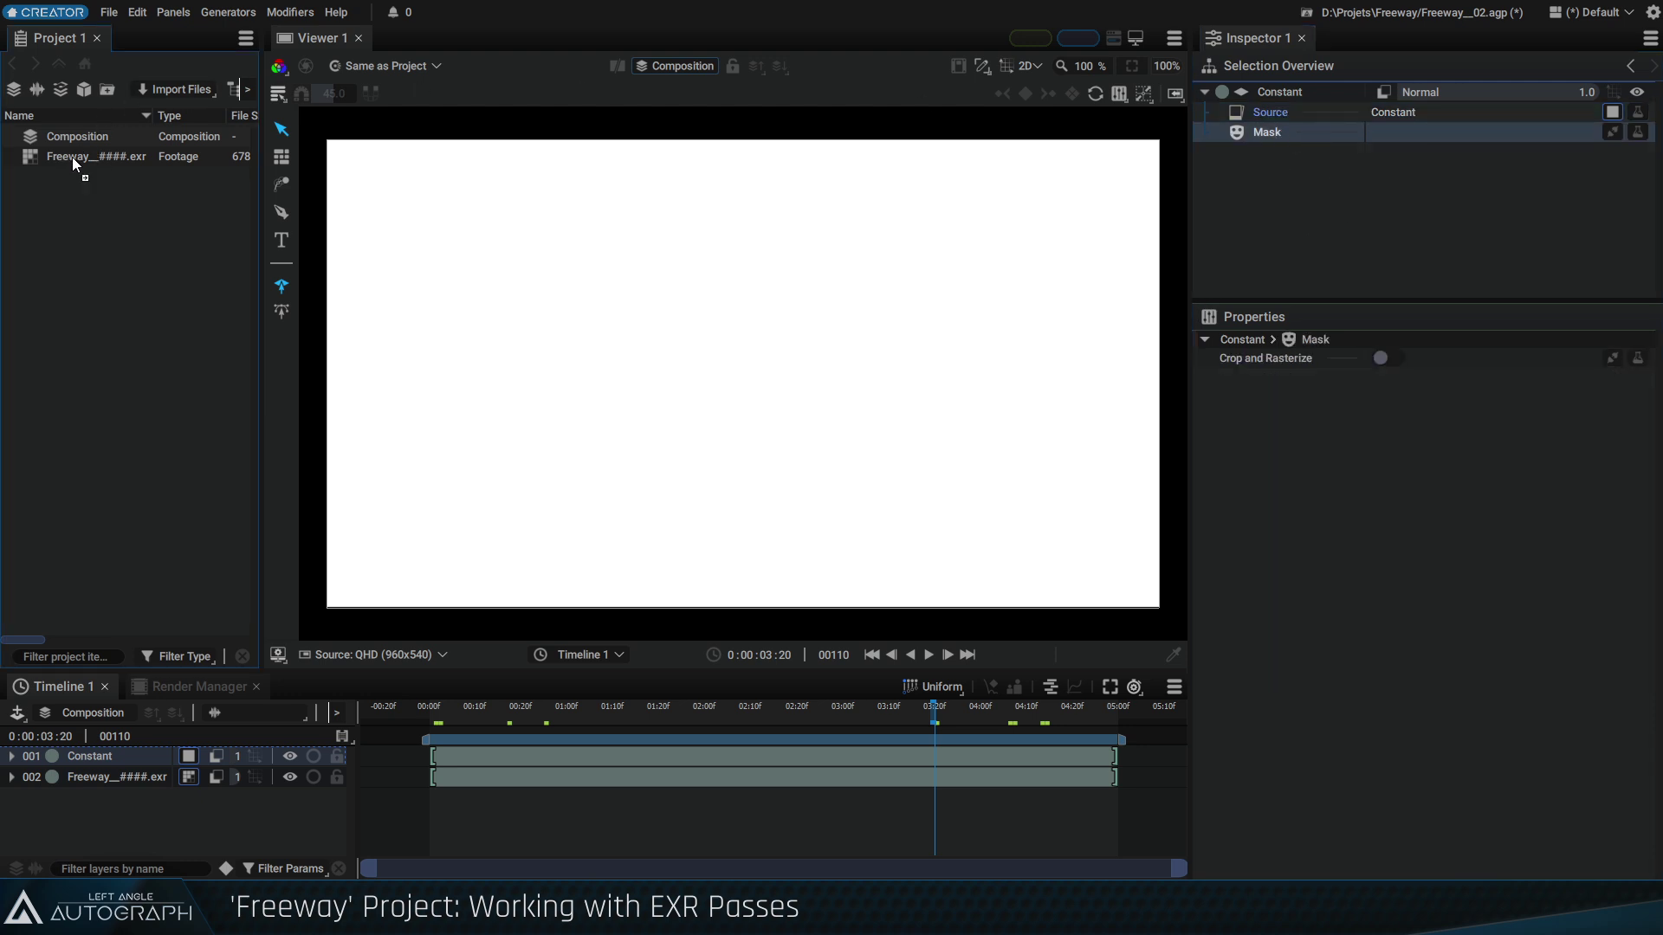
pyautogui.moveTo(71, 157); pyautogui.dragTo(1618, 133)
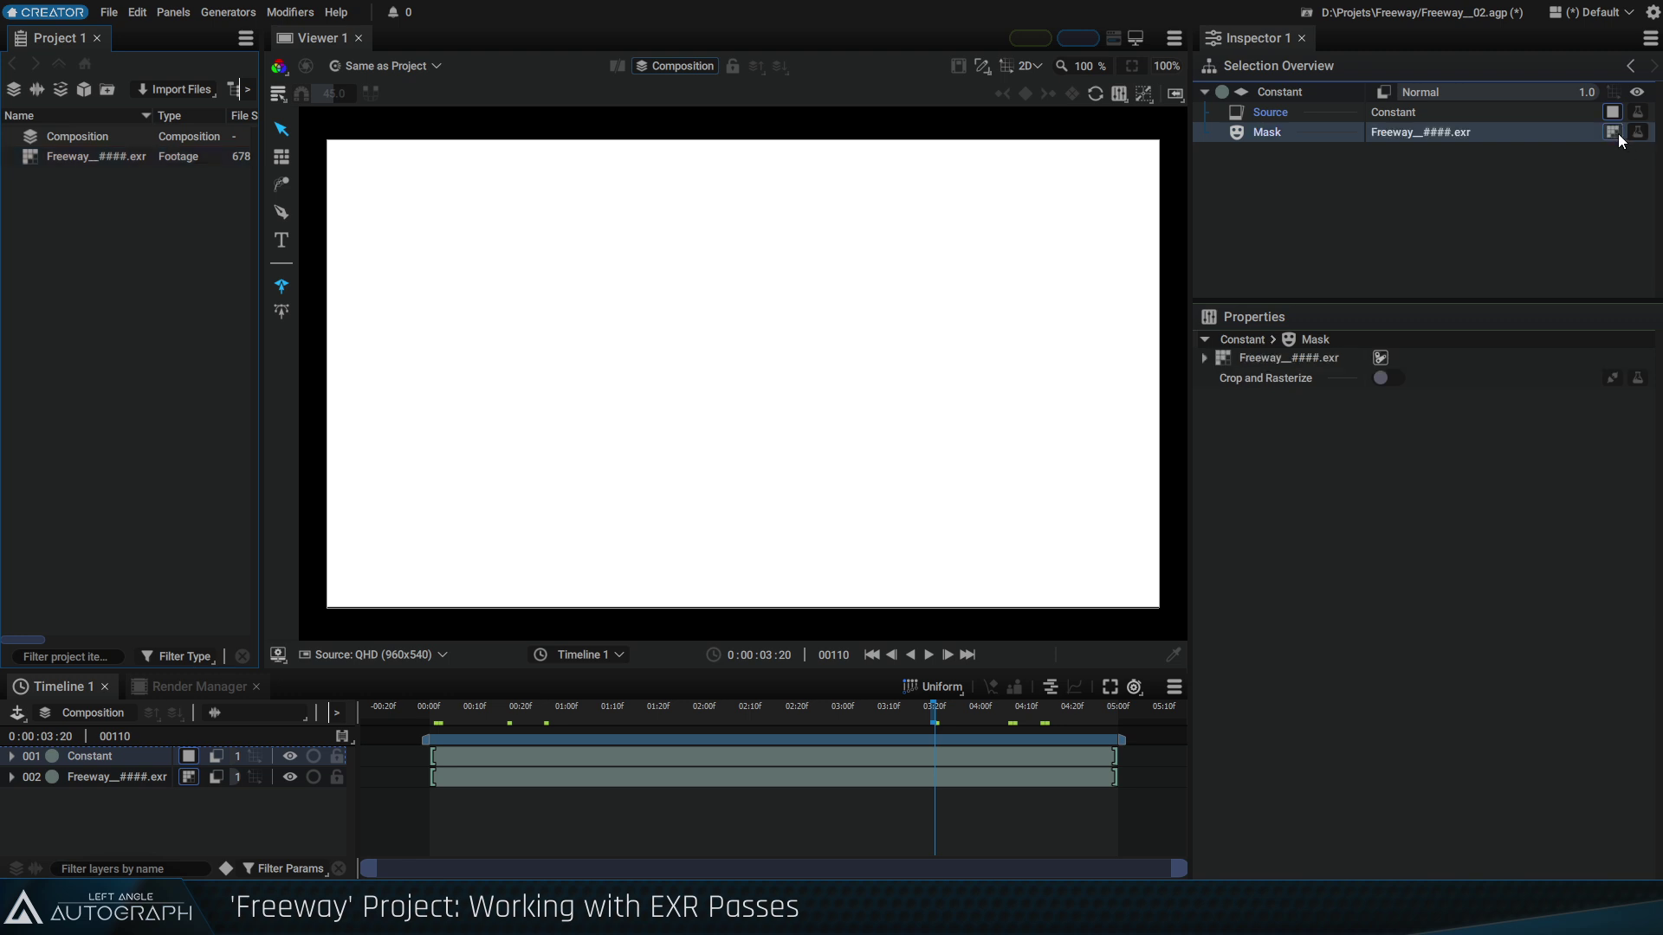
pyautogui.click(290, 777)
# Set the Output Part of the Constant layer's Freeway__####.exr mask to Depth.v
pyautogui.click(92, 761)
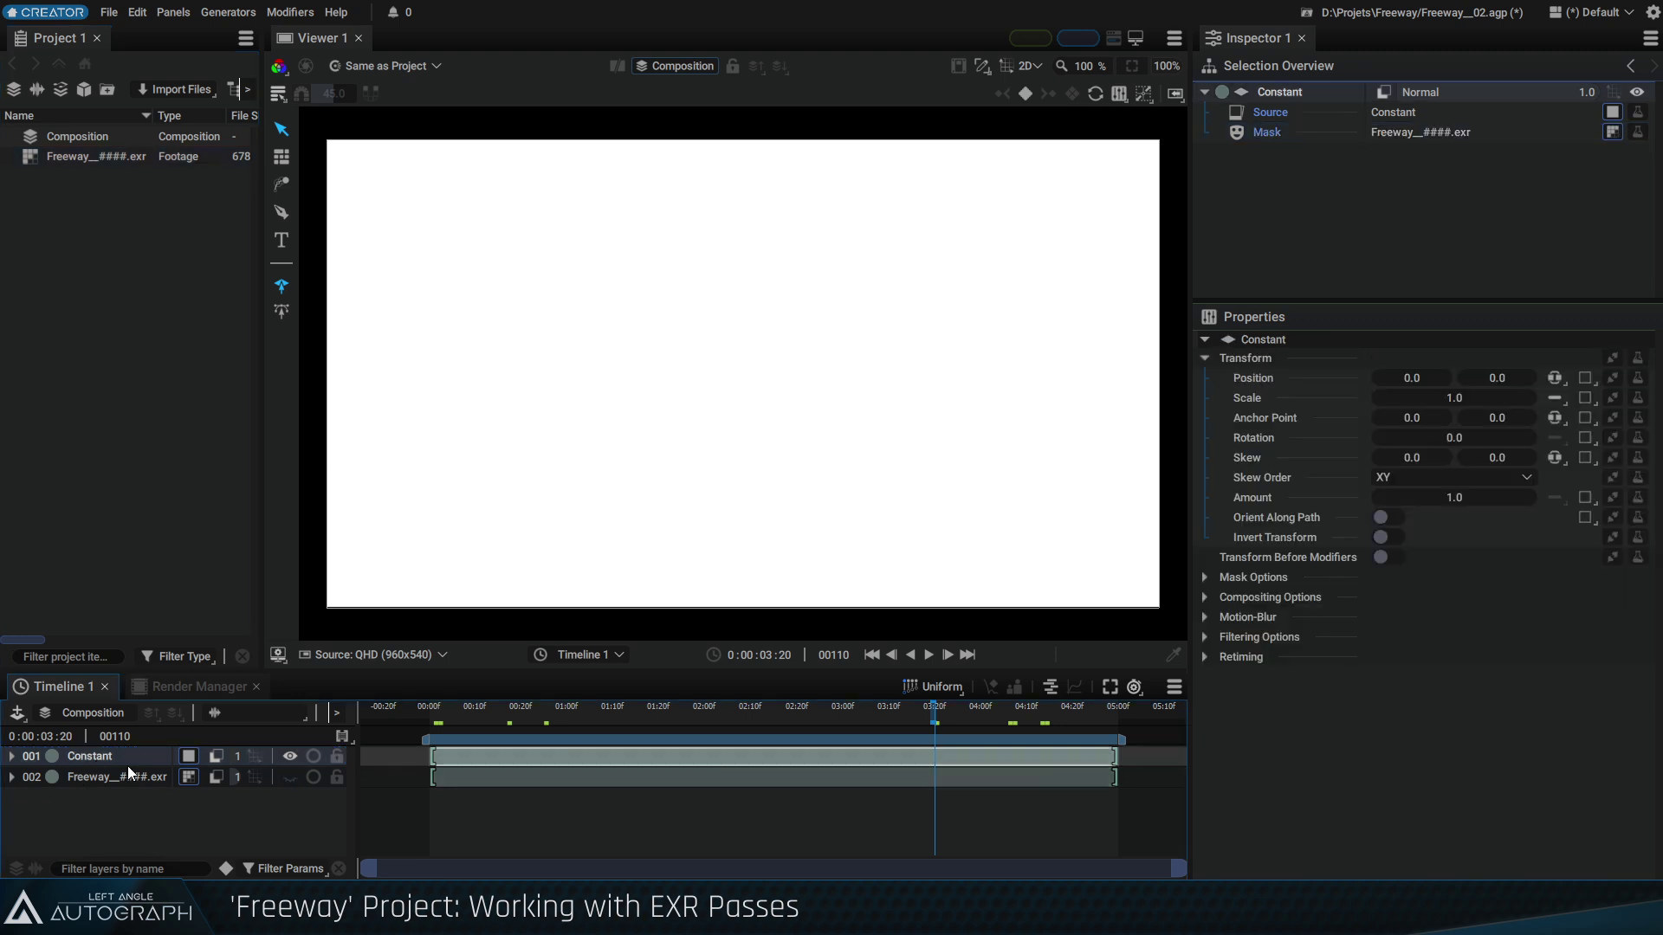
pyautogui.click(1282, 139)
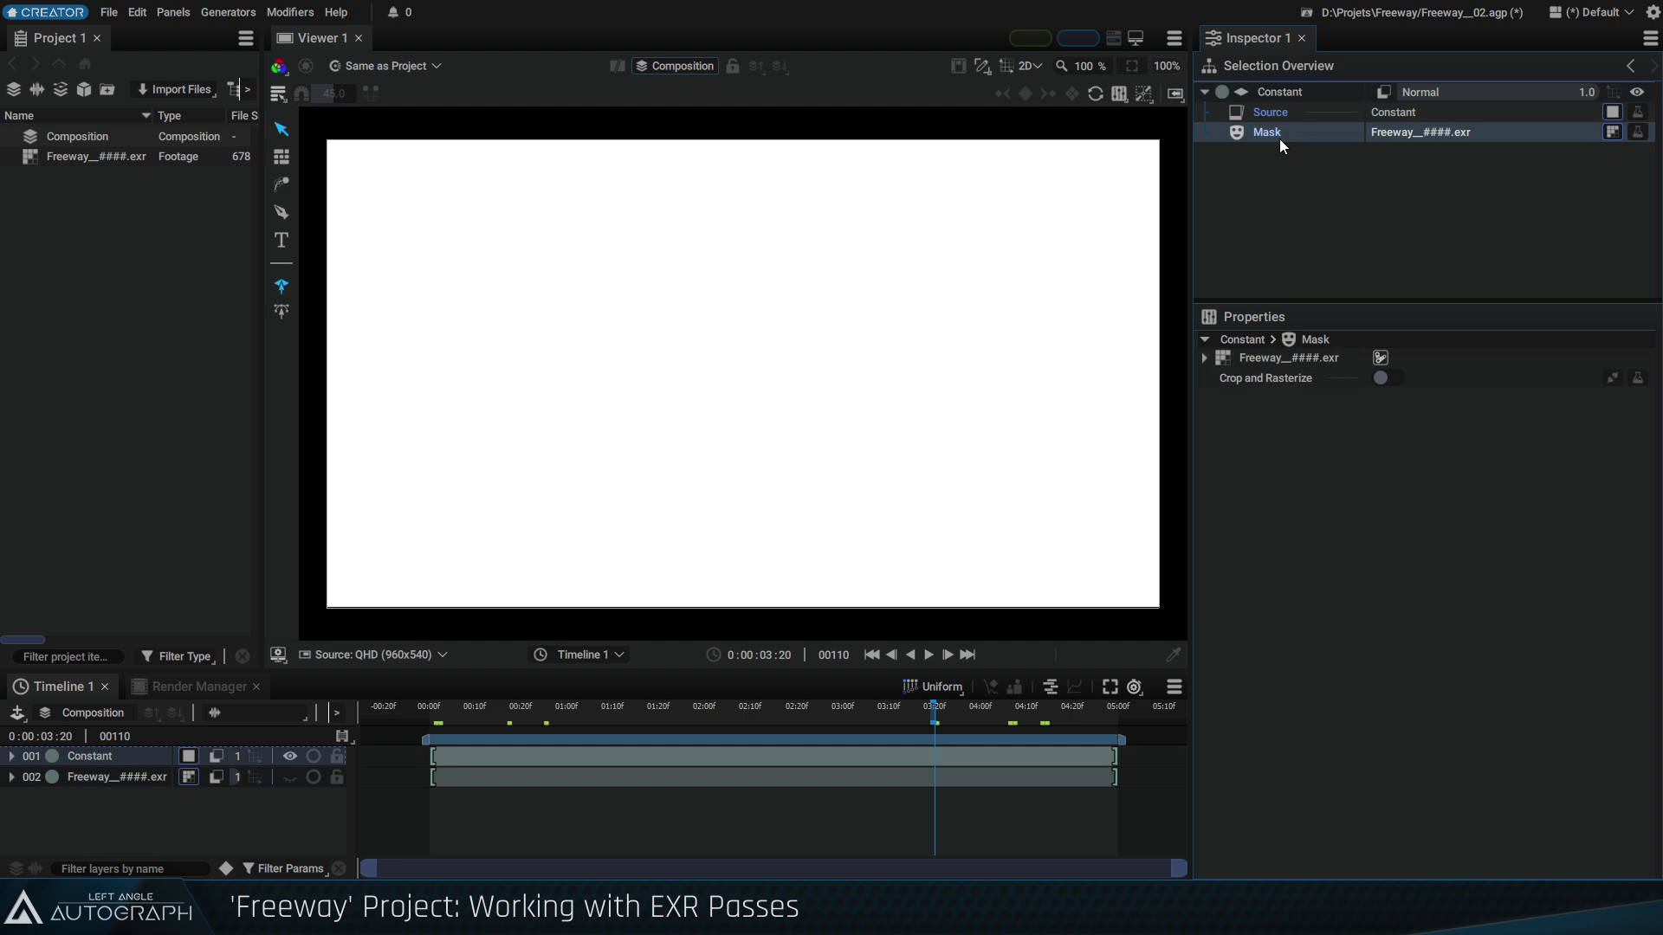
pyautogui.click(1204, 359)
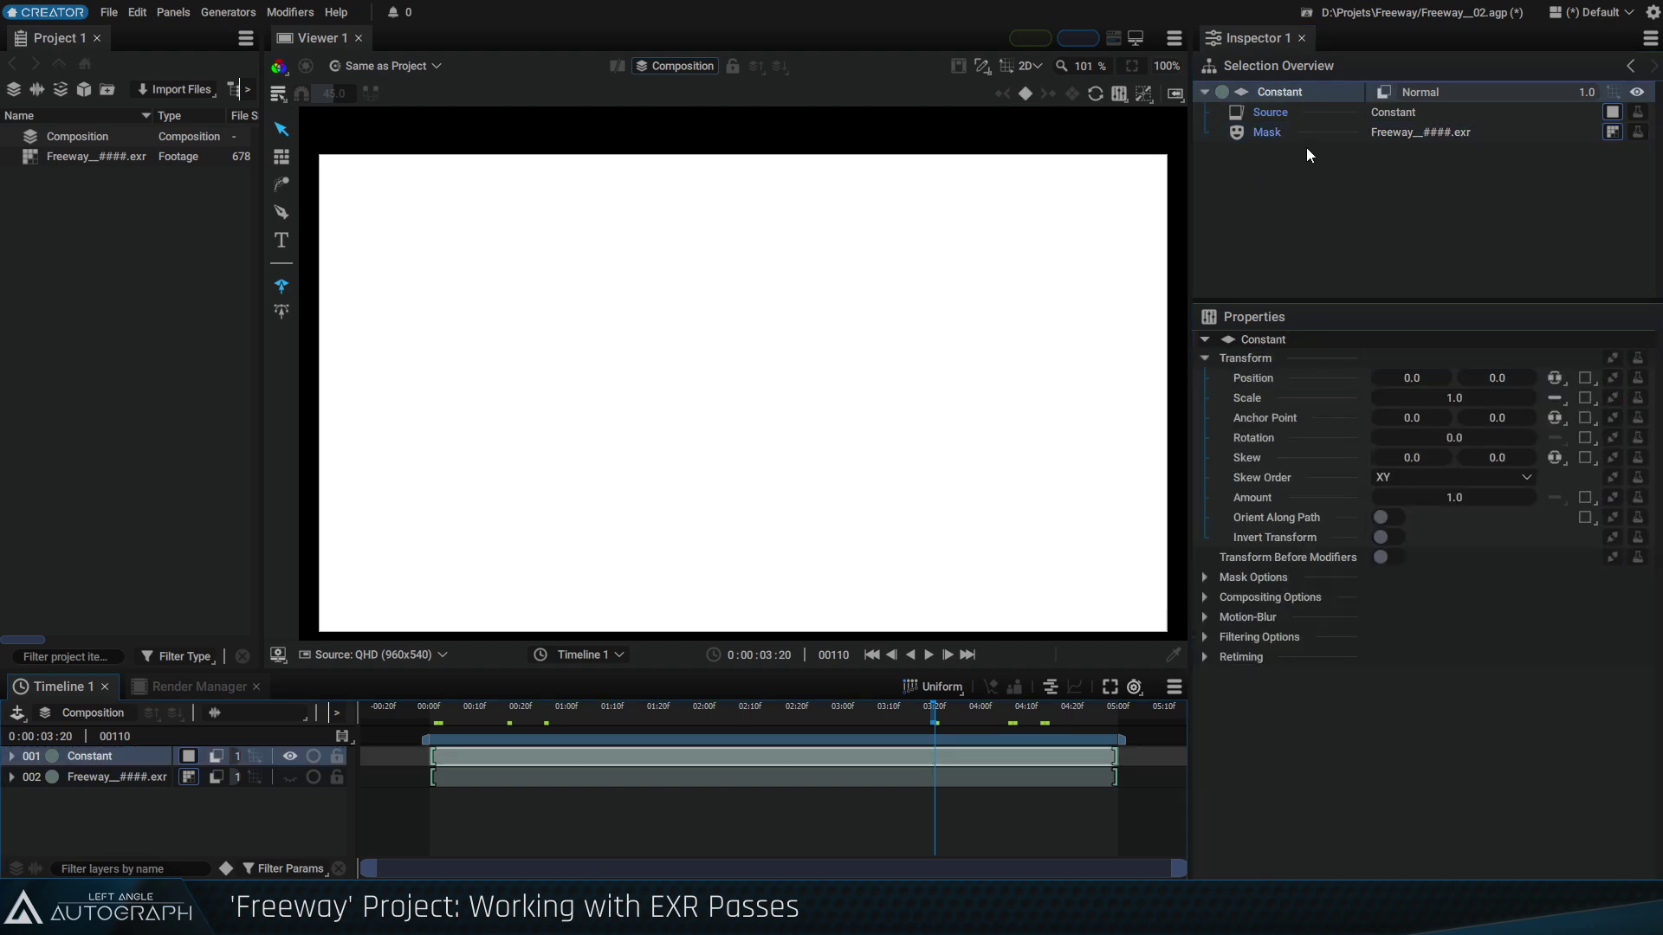
pyautogui.click(1285, 133)
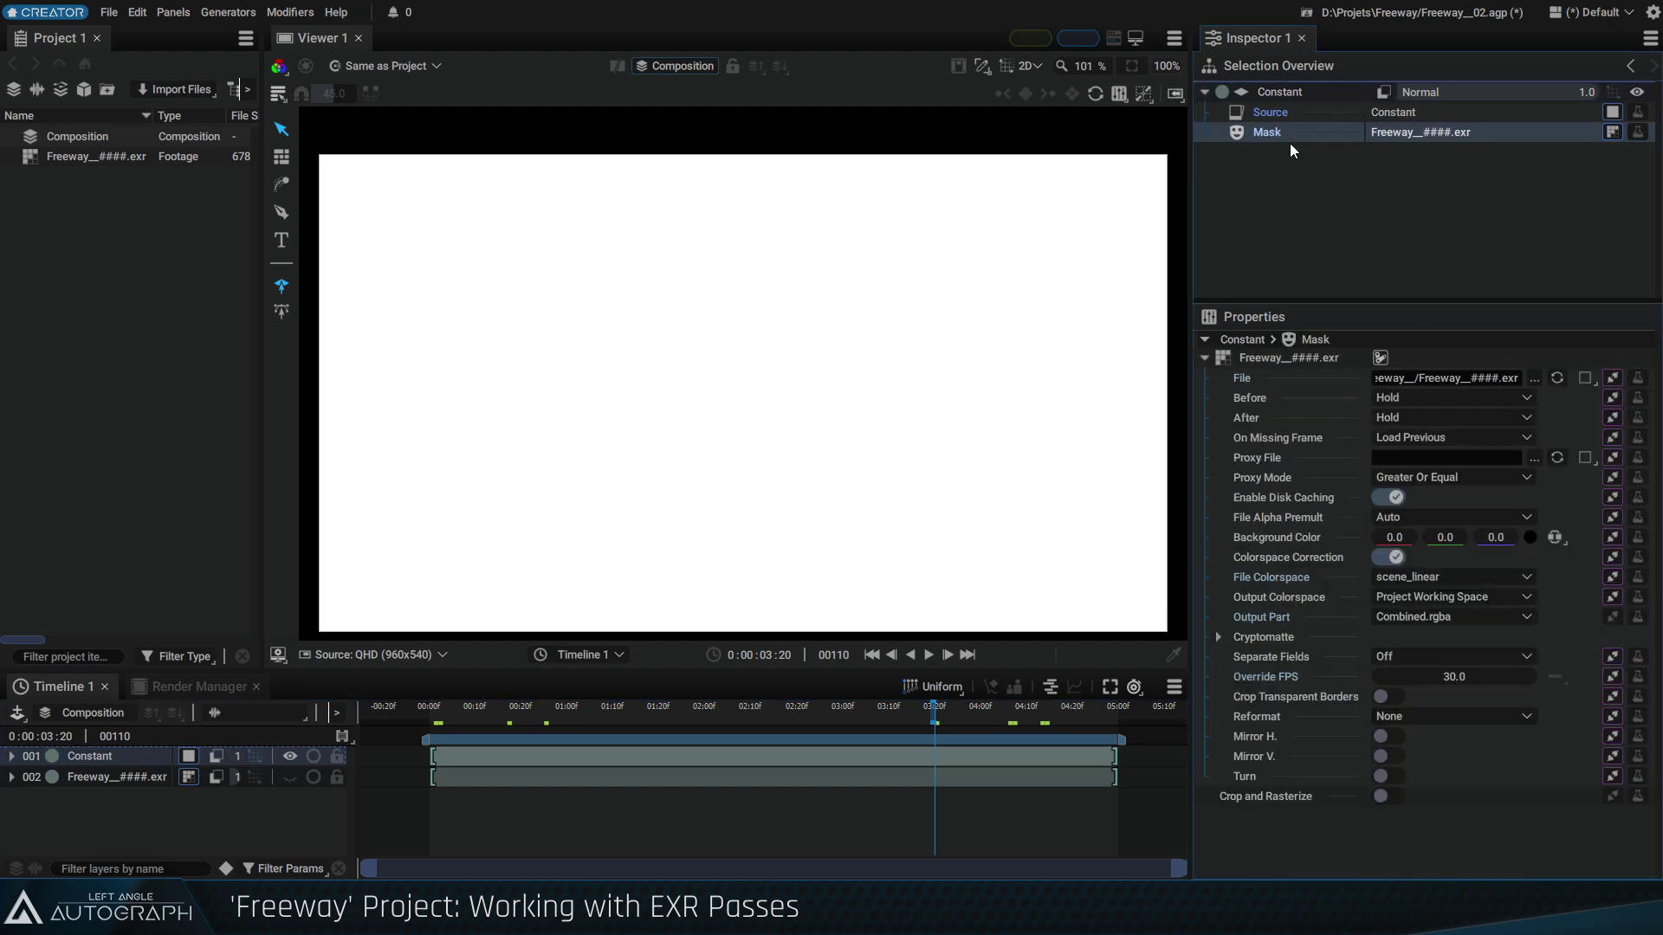
pyautogui.click(1418, 618)
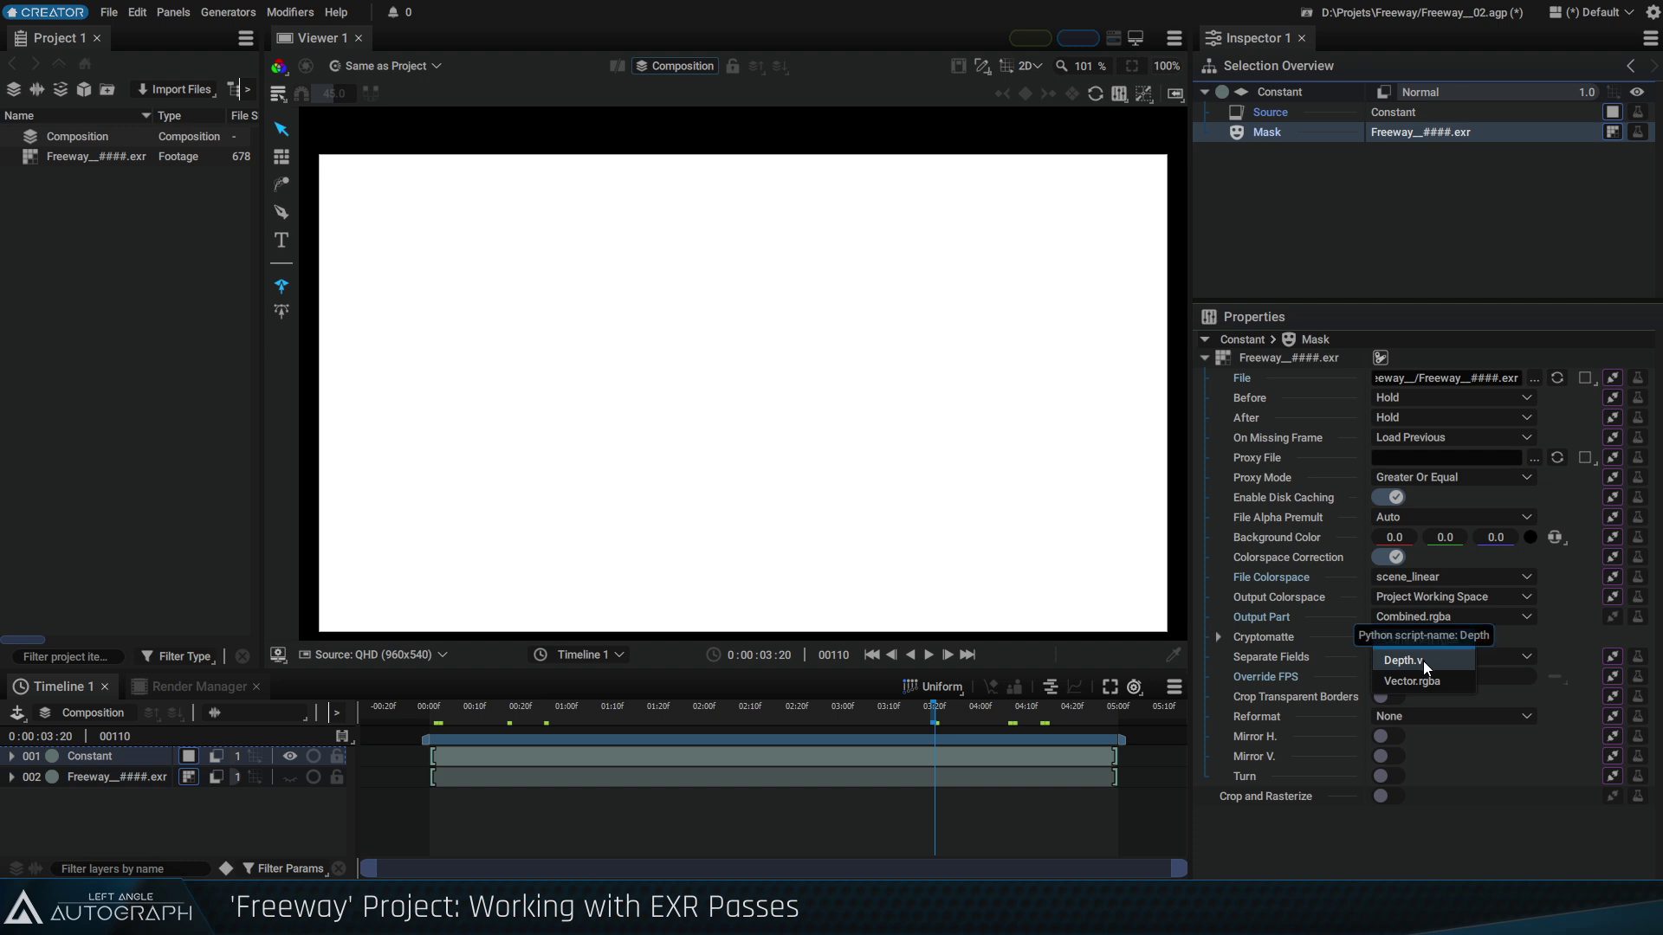
pyautogui.click(1424, 667)
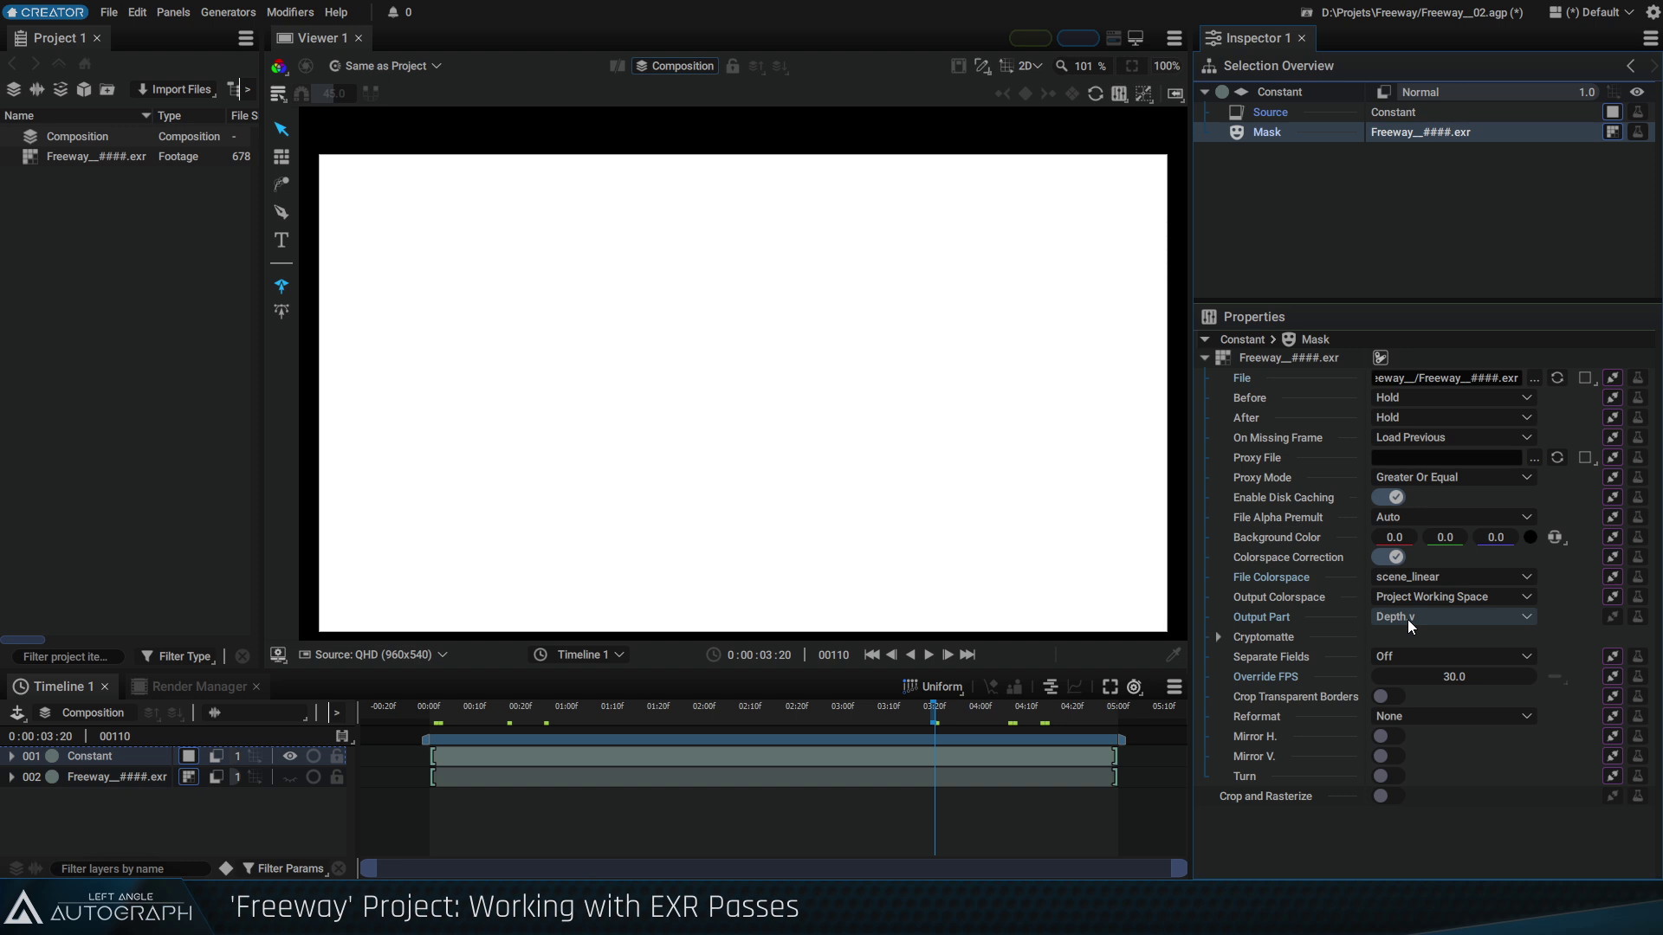
# Show the Freeway__####.exr footage on its own, set its Output Part to Depth.v and look over the available display channels
pyautogui.doubleClick(79, 160)
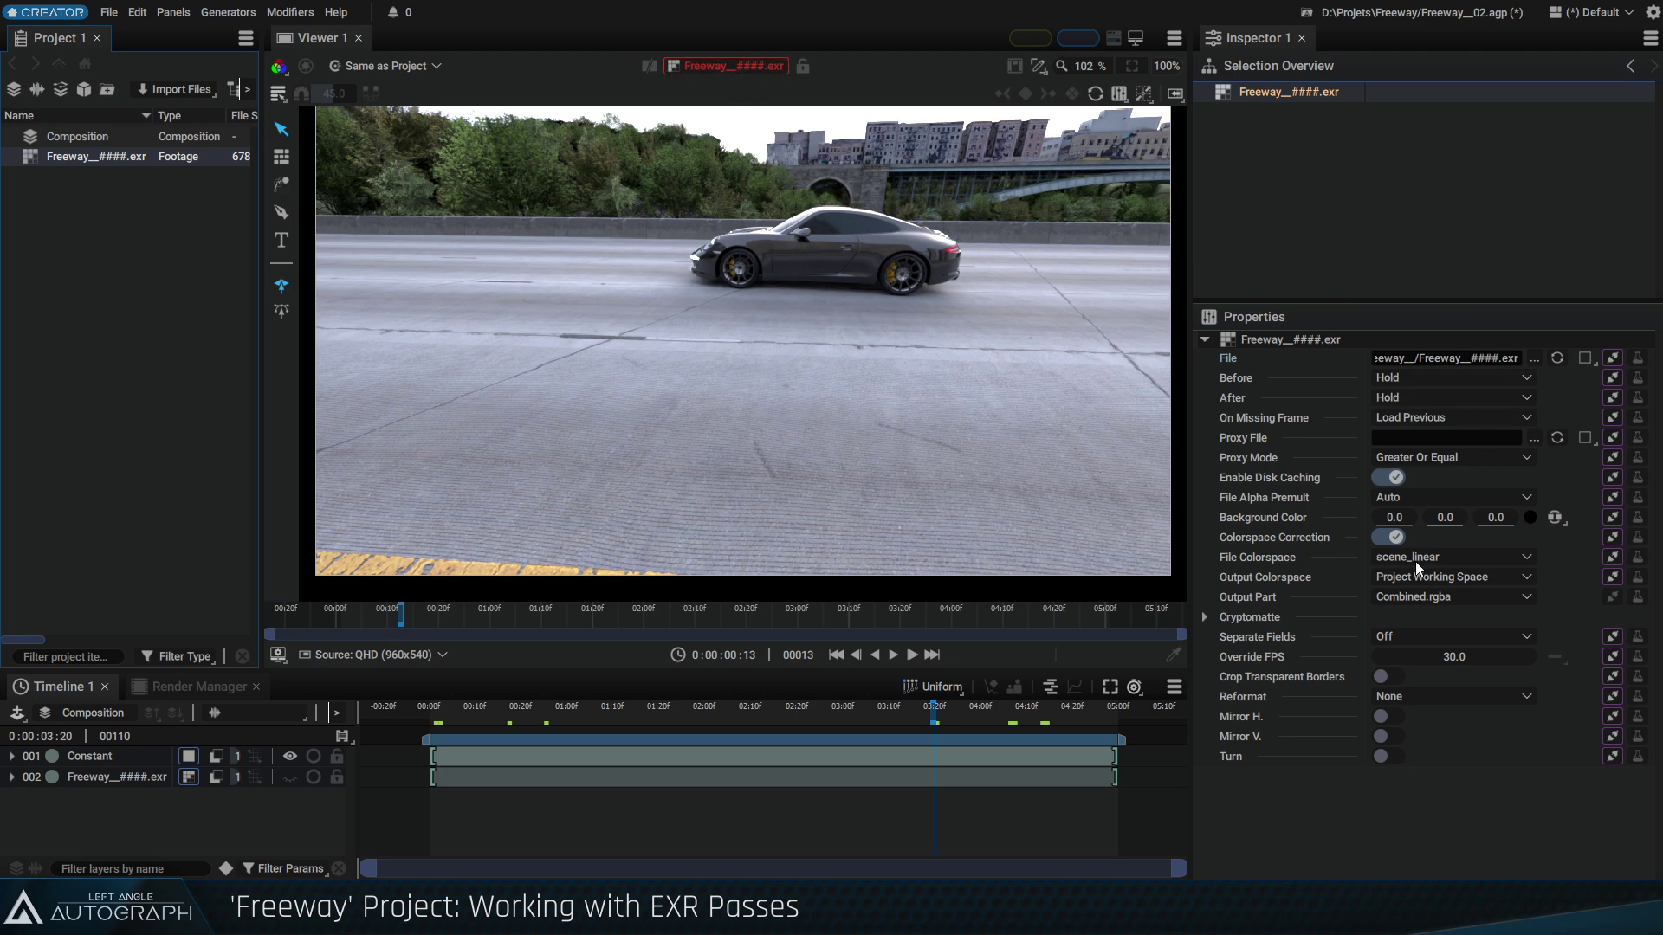
pyautogui.click(1417, 598)
pyautogui.click(1419, 641)
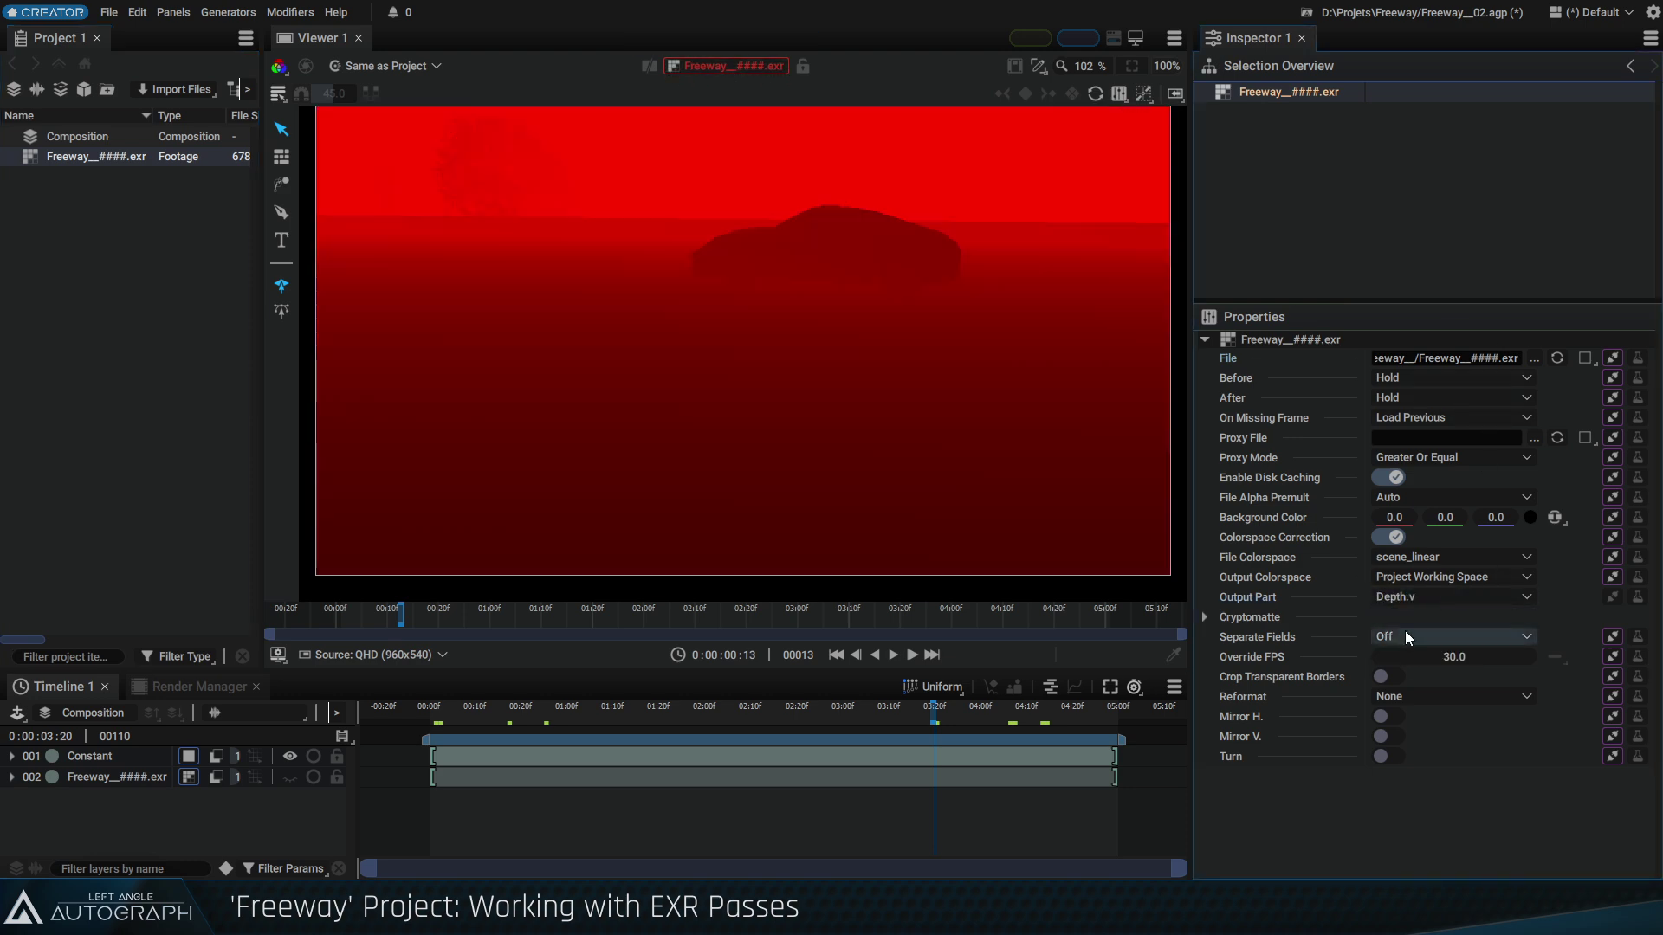
pyautogui.click(279, 66)
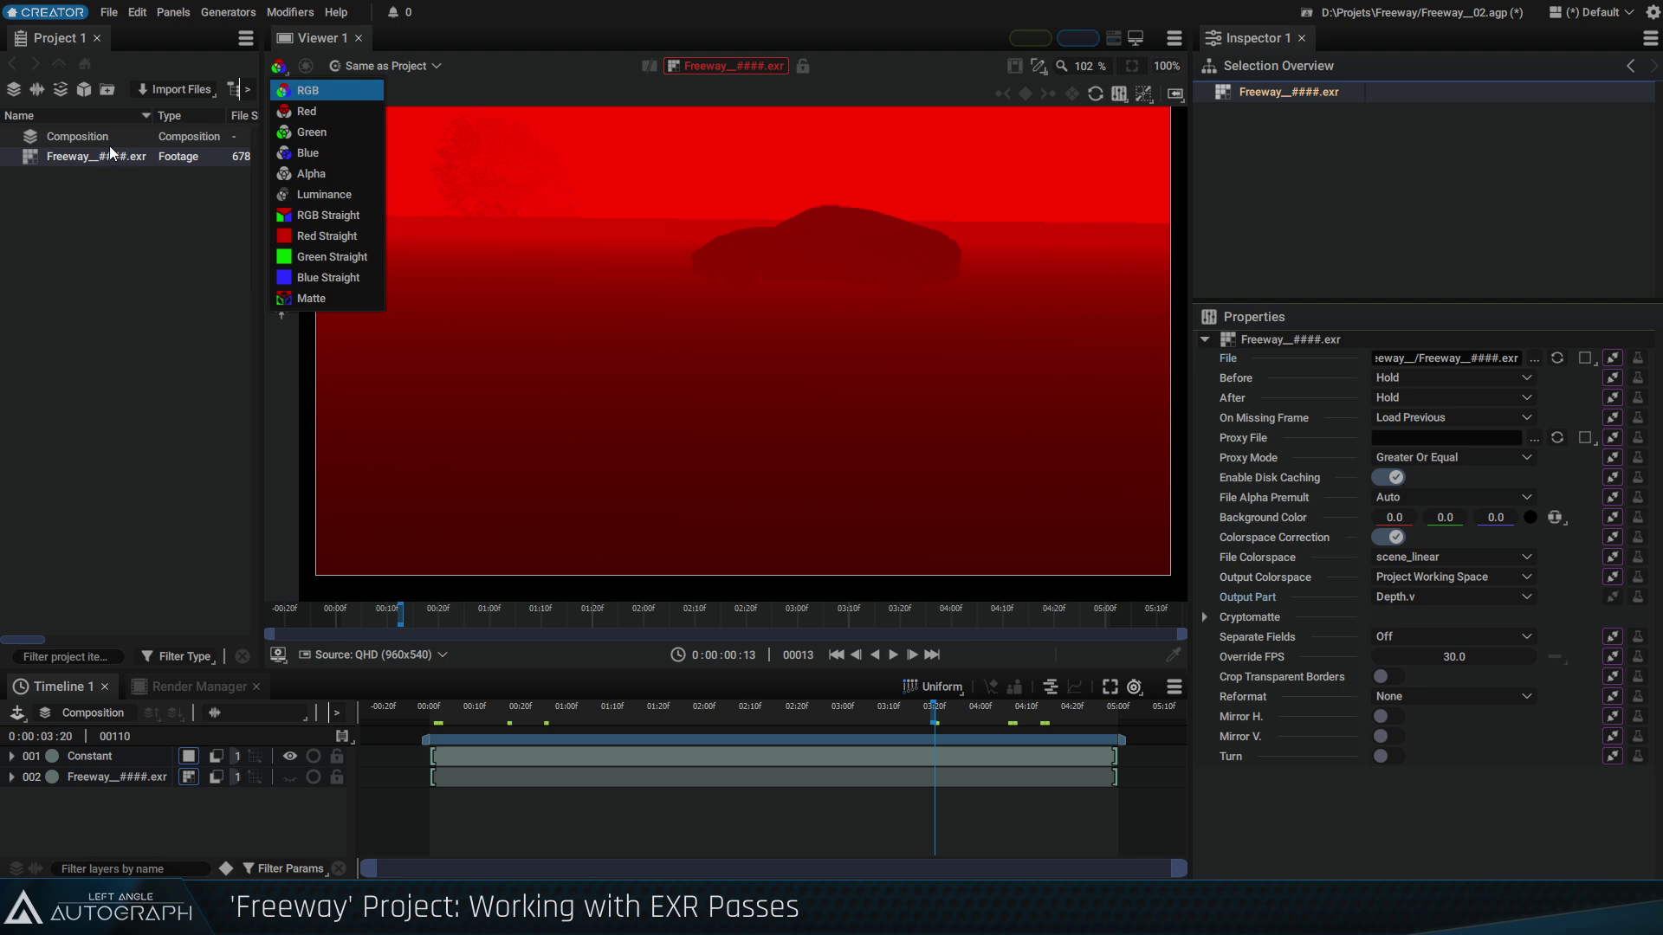
# Return to the composition and recheck the Output Part of the Constant layer's mask, keeping Depth.v
pyautogui.doubleClick(109, 136)
pyautogui.click(96, 777)
pyautogui.click(90, 756)
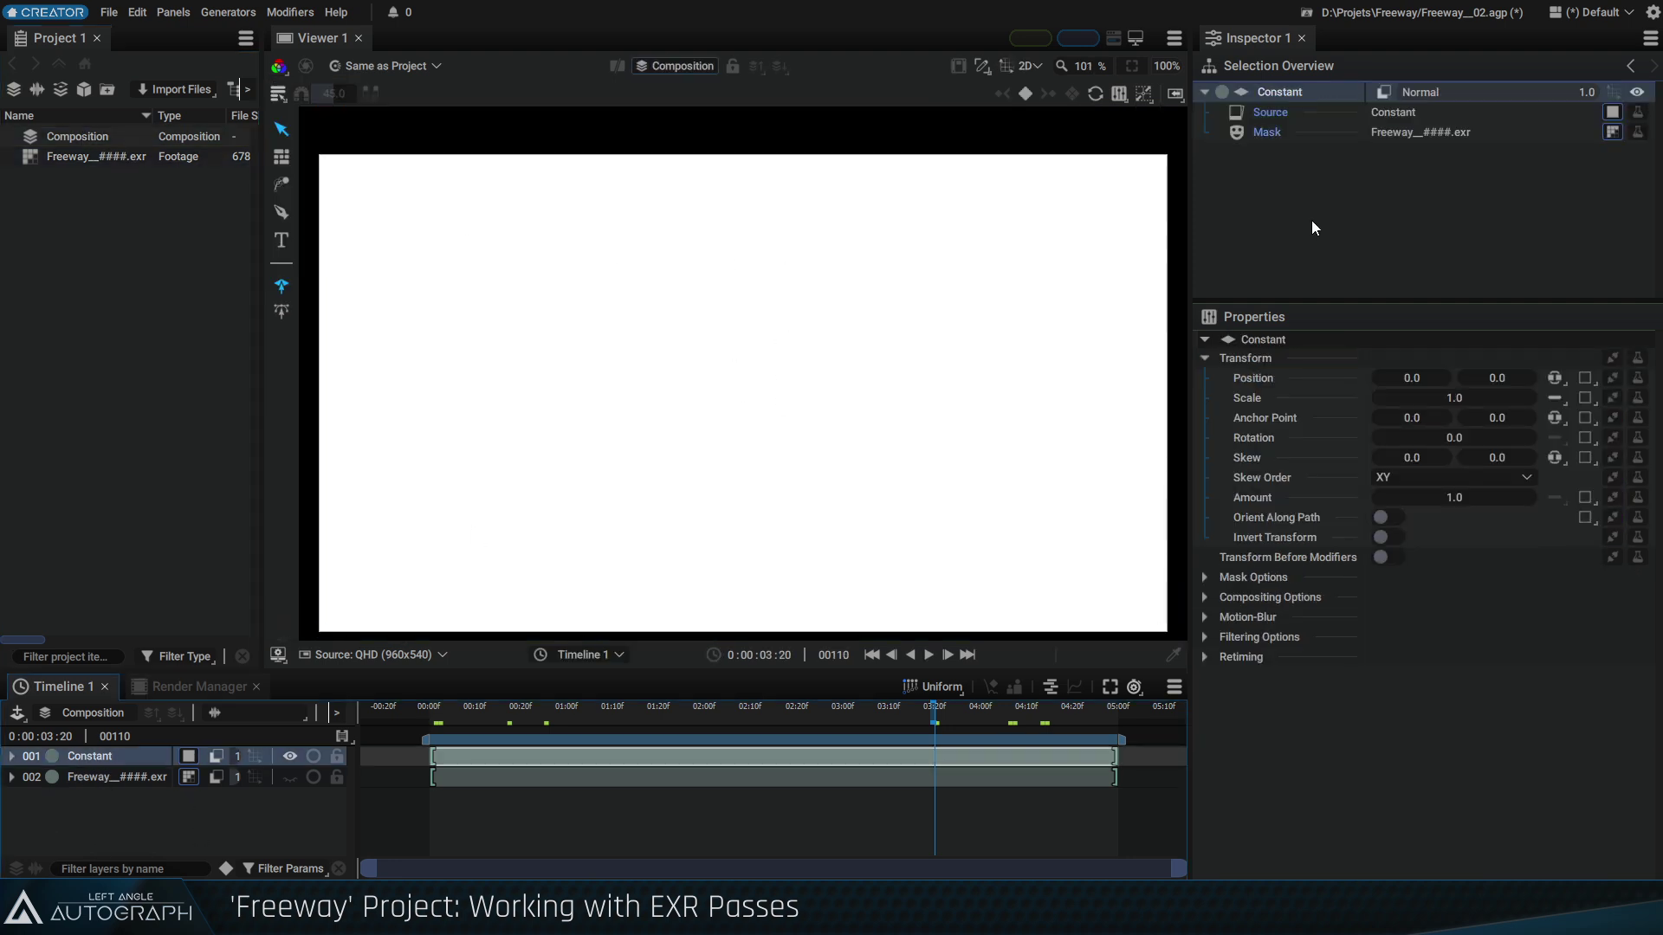
pyautogui.click(1264, 133)
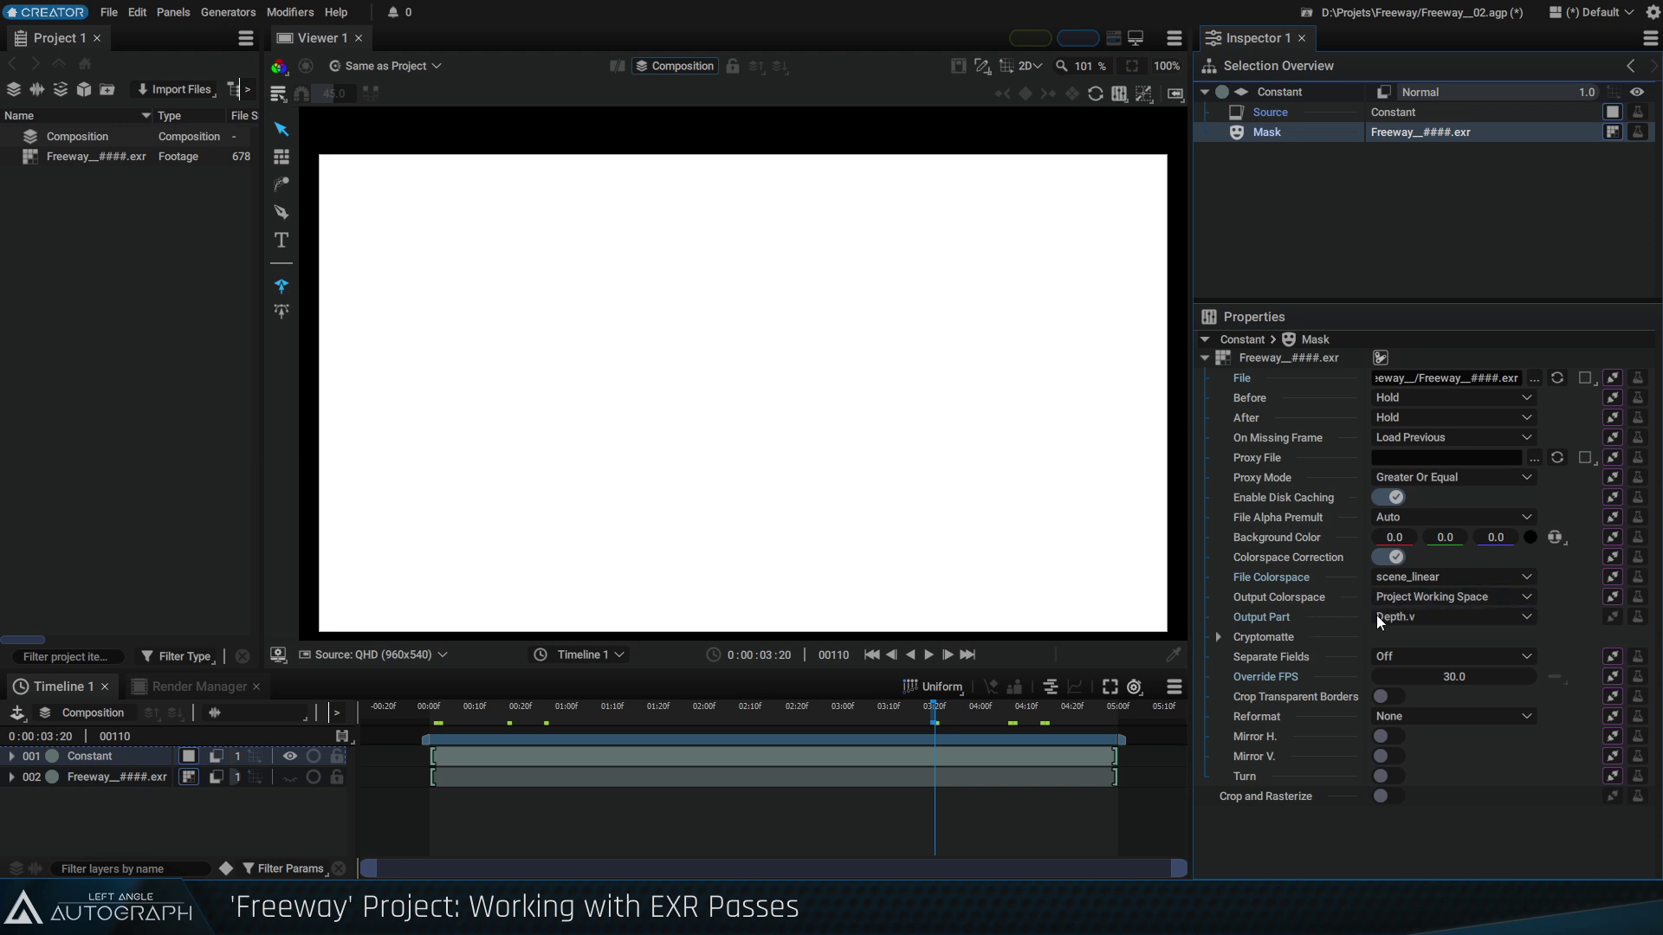
pyautogui.click(1411, 615)
pyautogui.click(1417, 664)
# Add a Shuffle modifier to the Constant layer's mask and set its Alpha to Source Red
pyautogui.click(1638, 132)
pyautogui.write('shu')
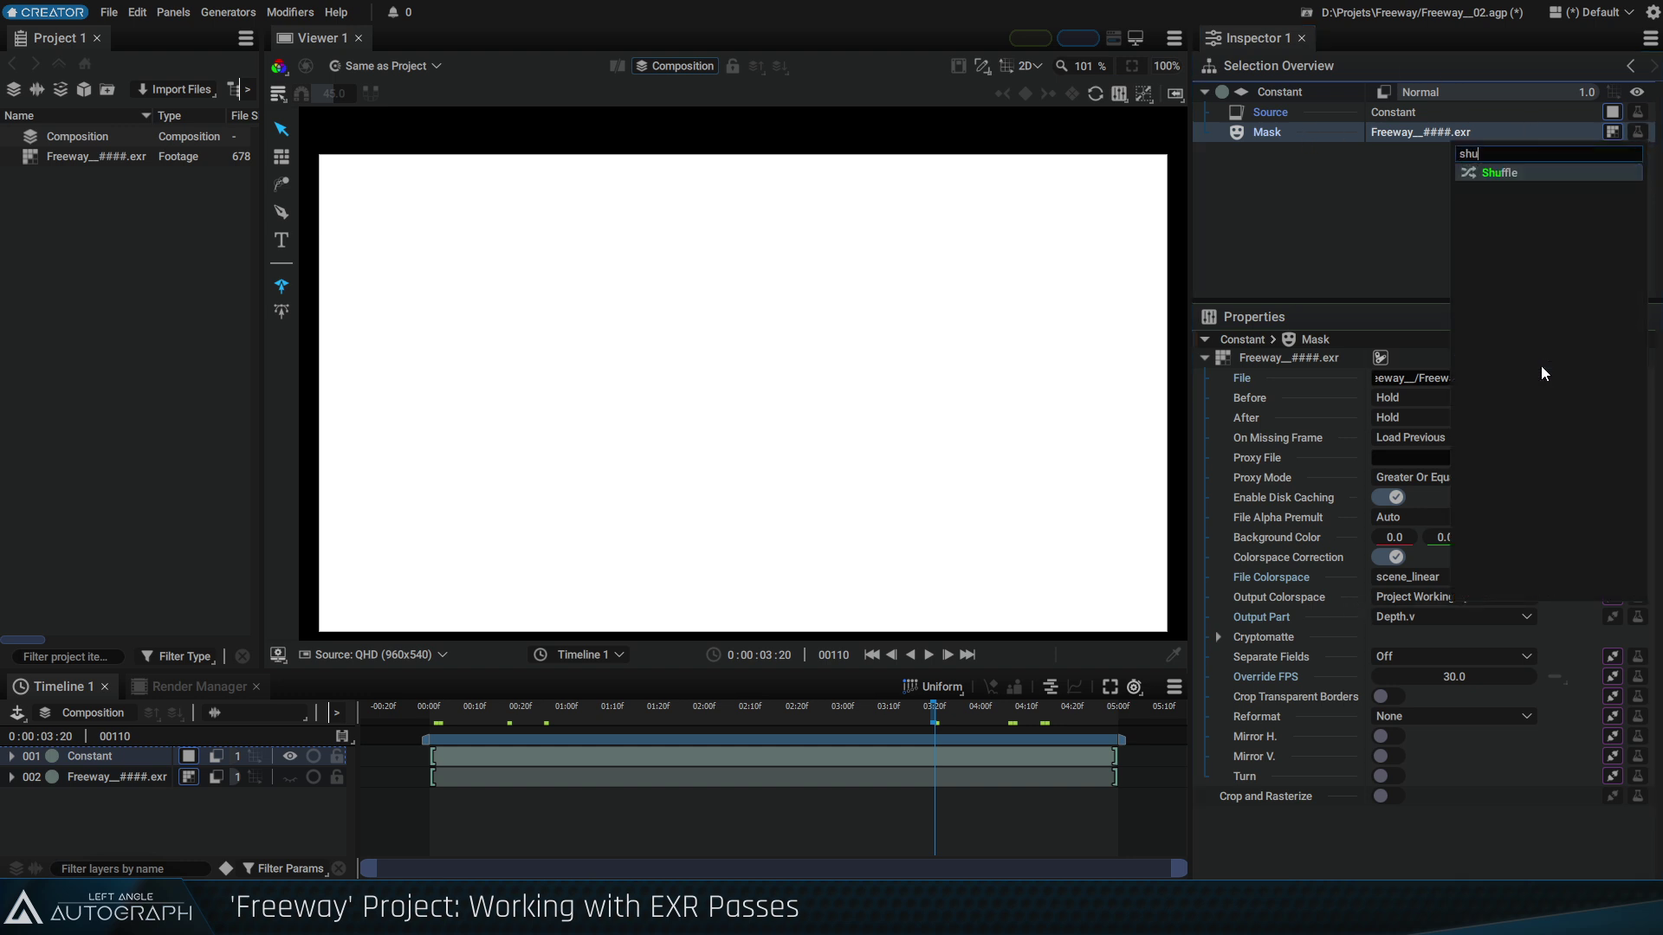
pyautogui.click(1499, 173)
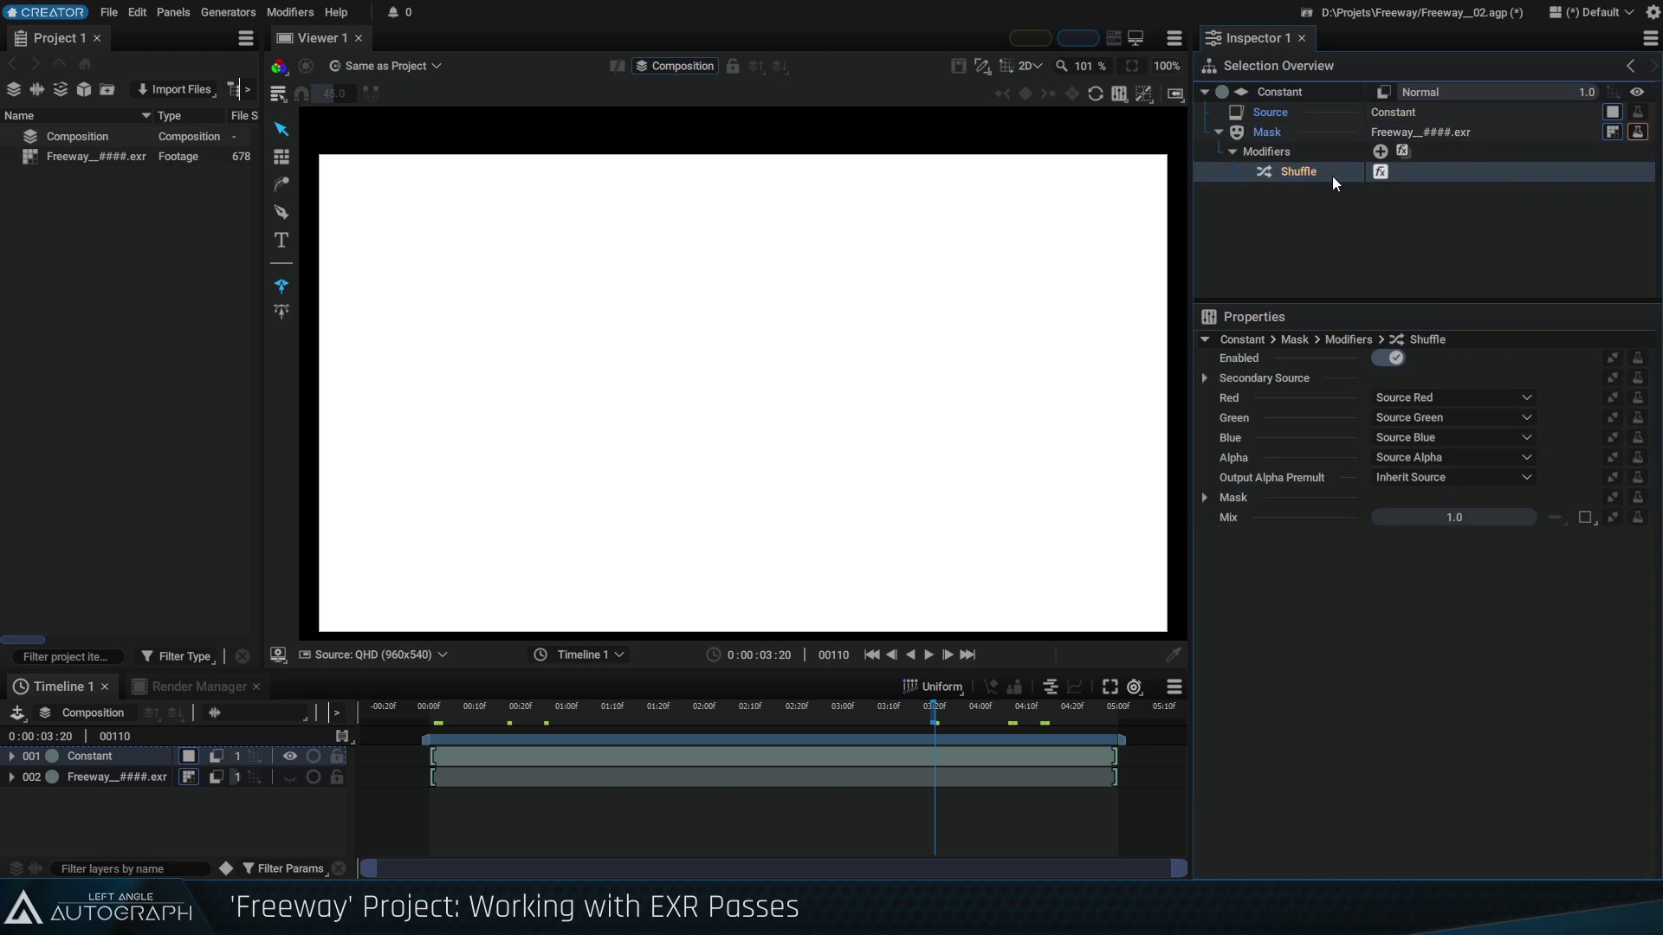
pyautogui.click(1441, 455)
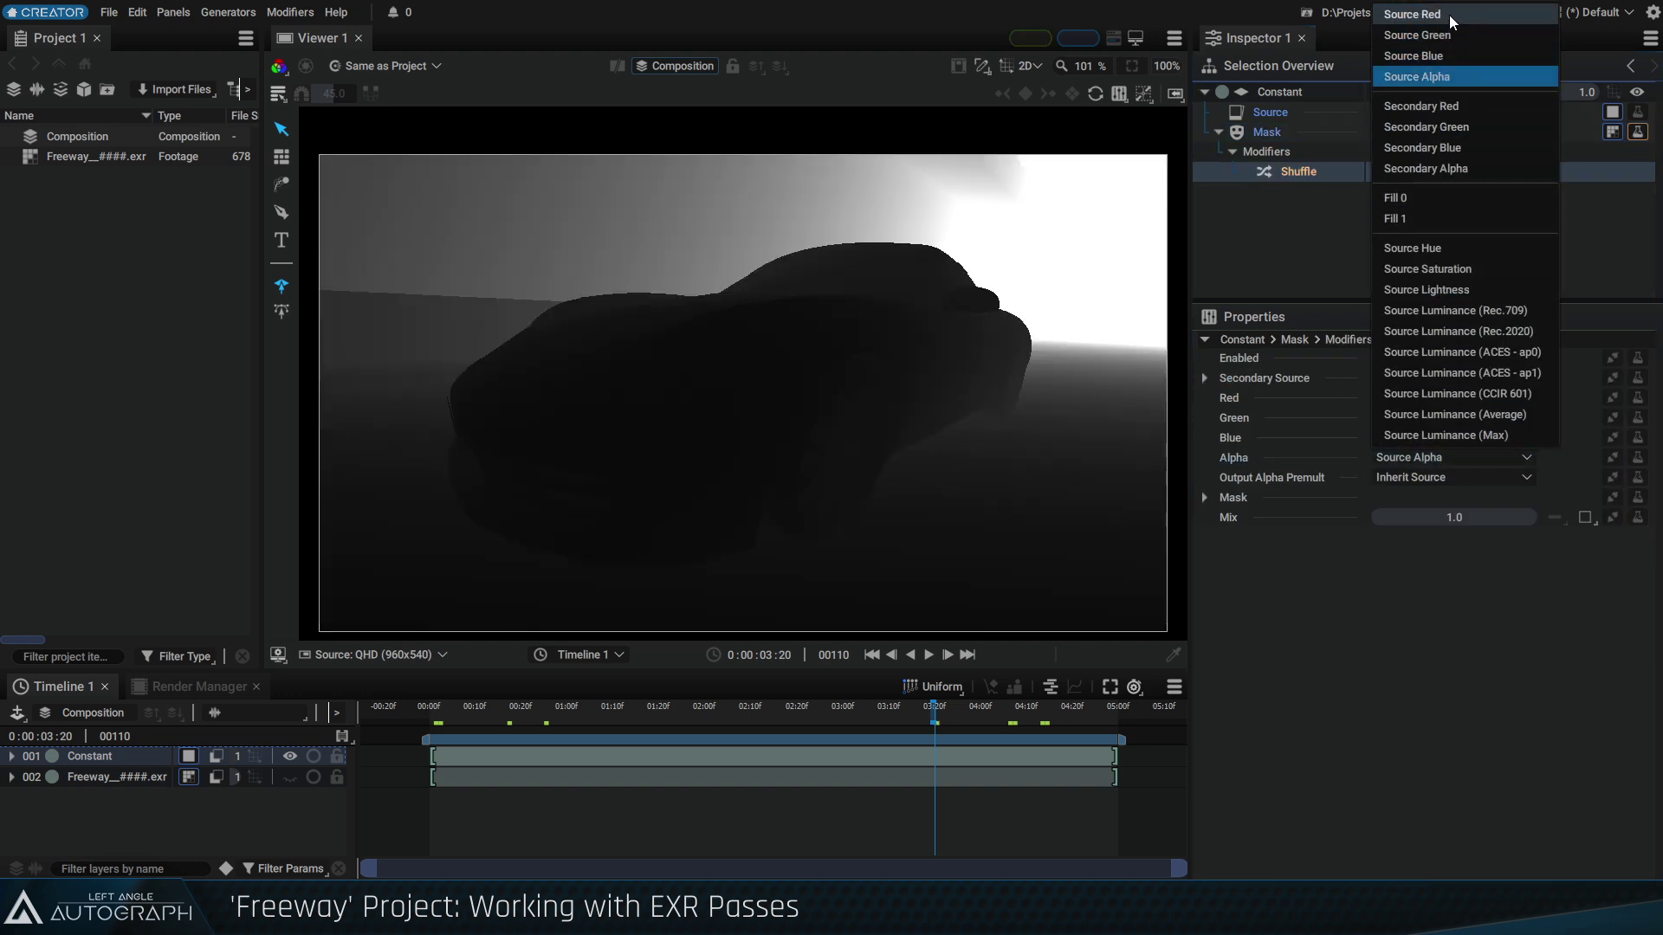
pyautogui.click(1448, 14)
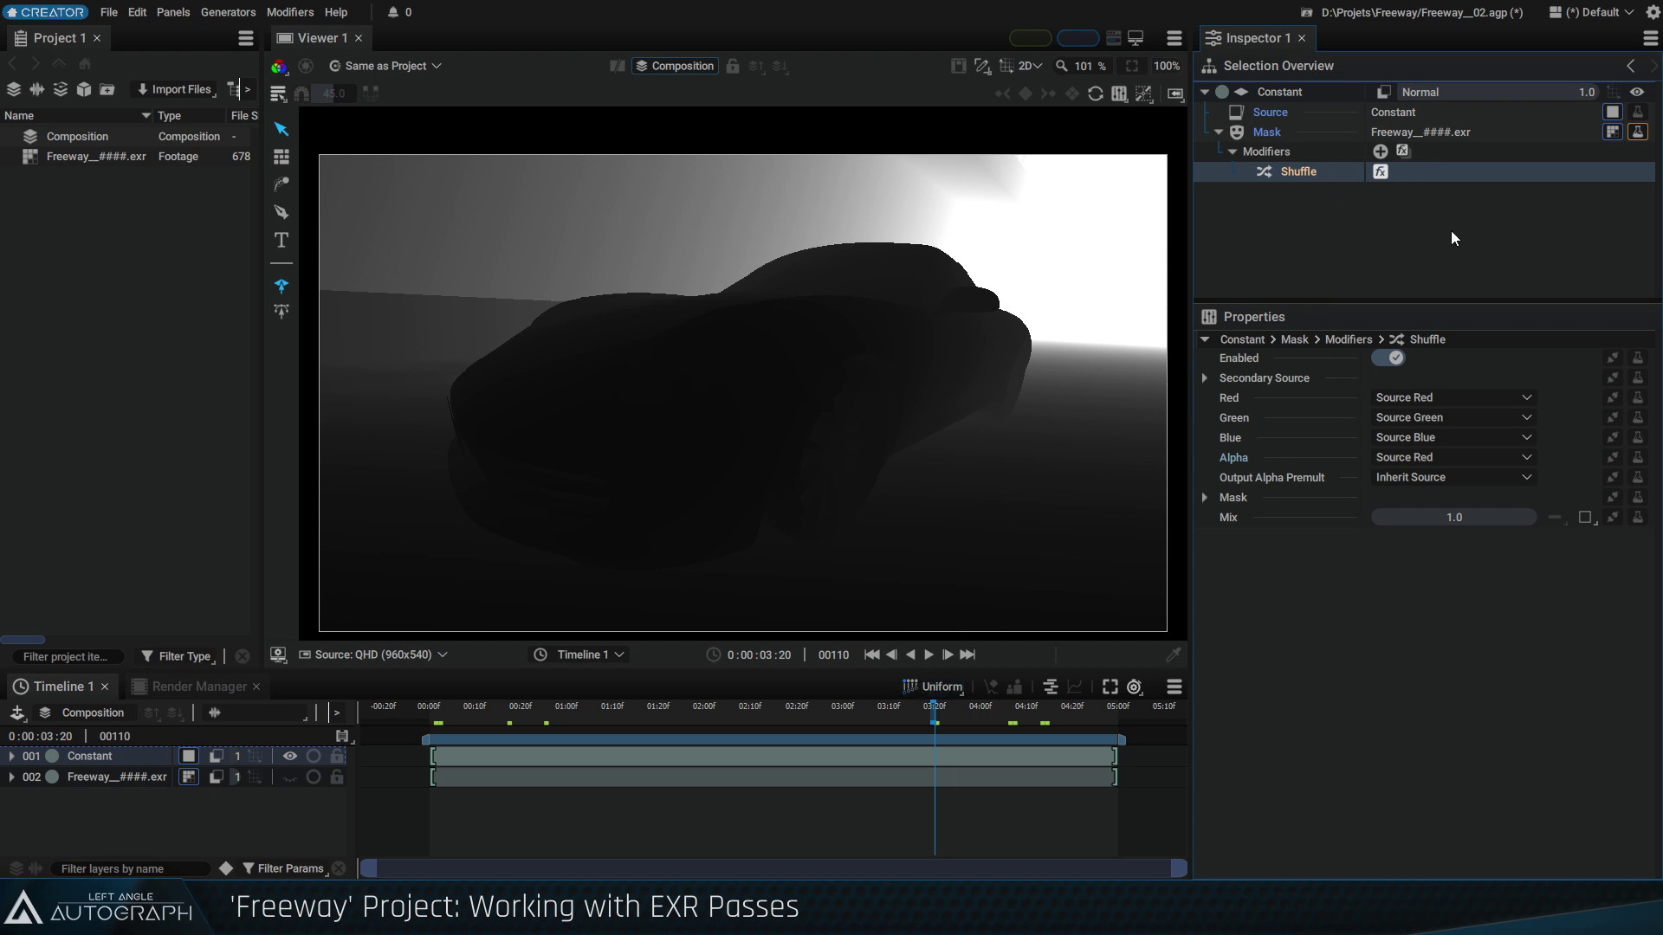
# Turn on the viewer's Checkerboard background and scrub to frame 131 to inspect the masked Constant's transparency
pyautogui.click(278, 655)
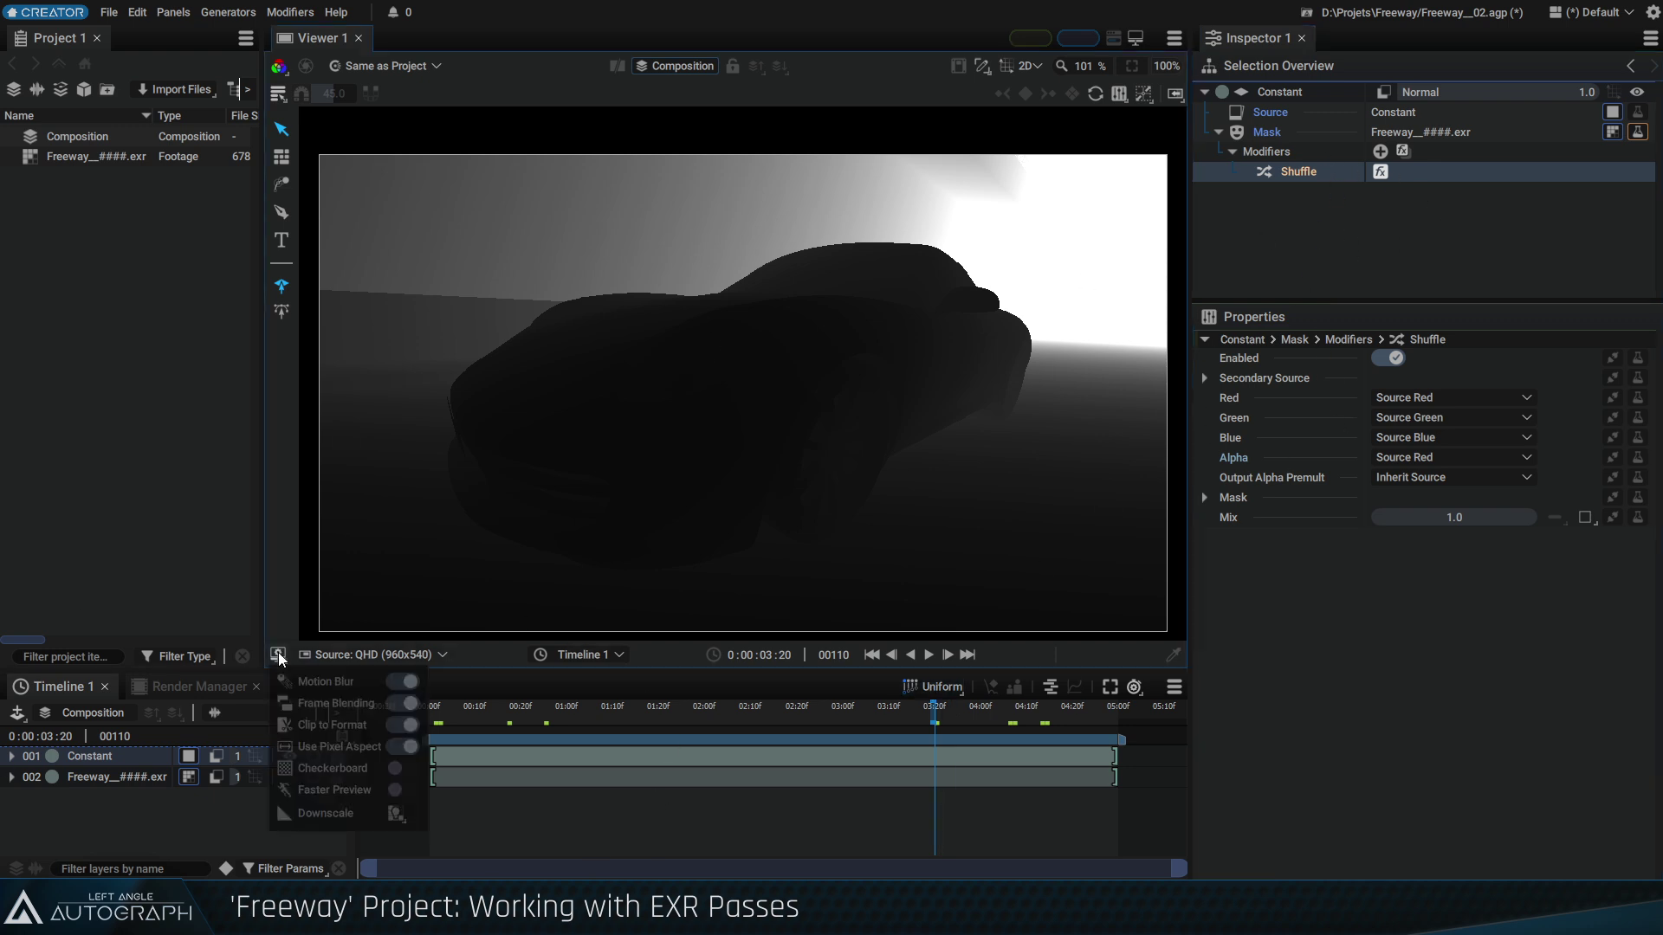
pyautogui.click(395, 768)
pyautogui.moveTo(906, 707); pyautogui.dragTo(1030, 700)
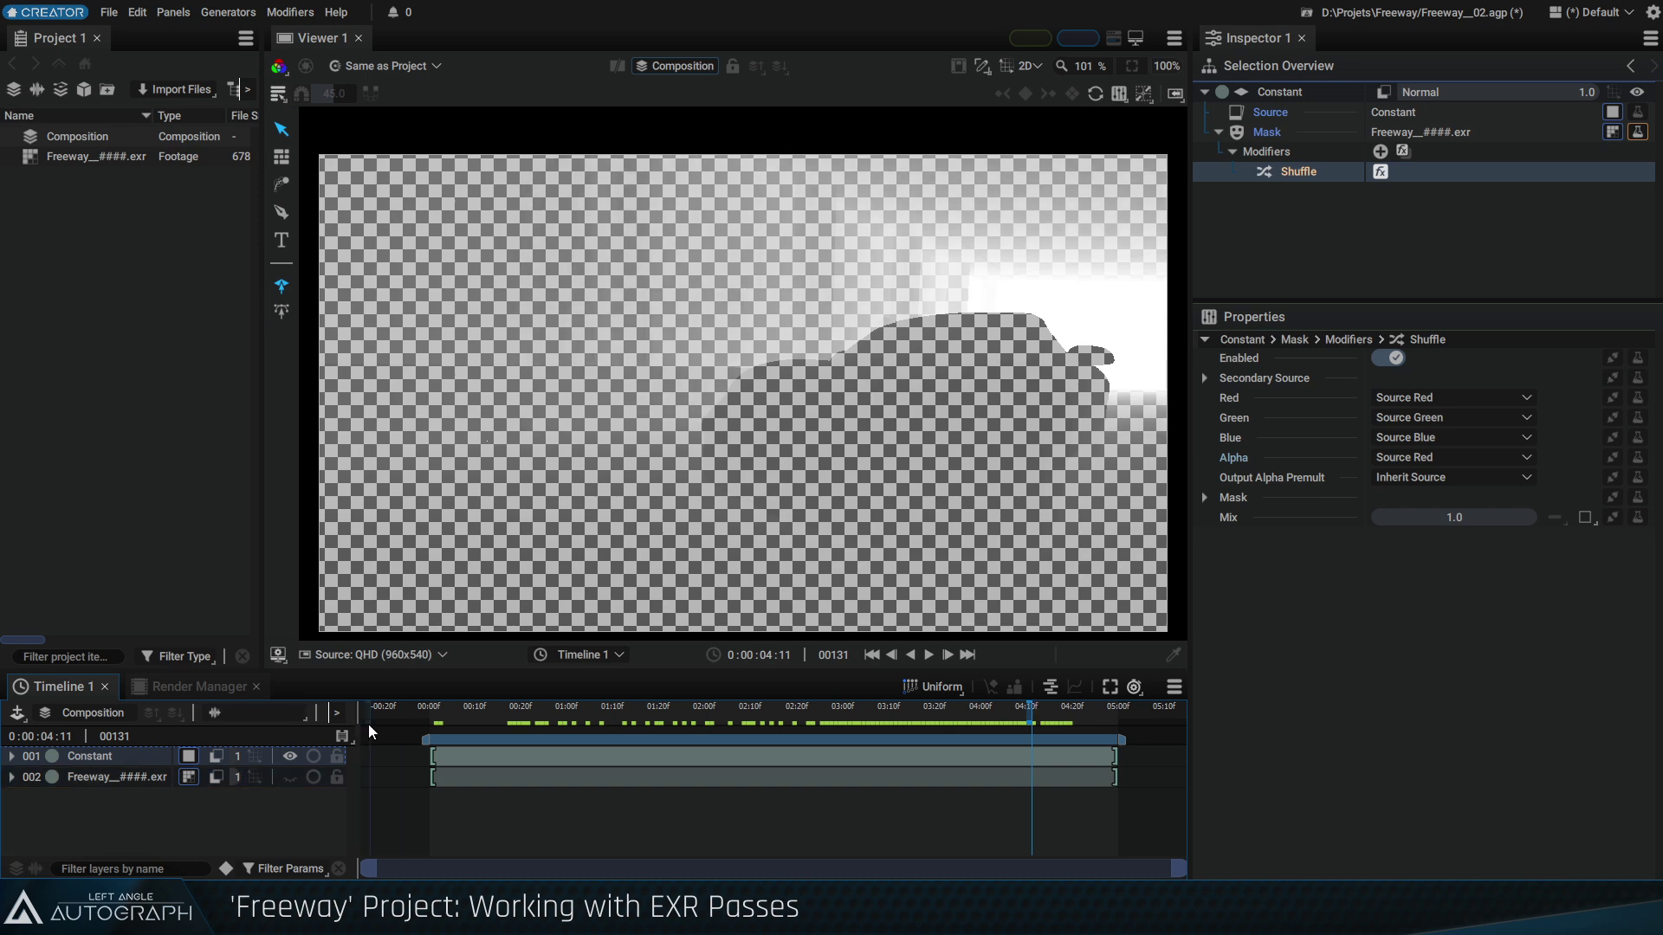
# Make the Freeway__####.exr layer visible again, turn off the Checkerboard background and scrub through the fog effect to frame 111
pyautogui.click(295, 779)
pyautogui.moveTo(639, 709); pyautogui.dragTo(963, 715)
pyautogui.click(280, 656)
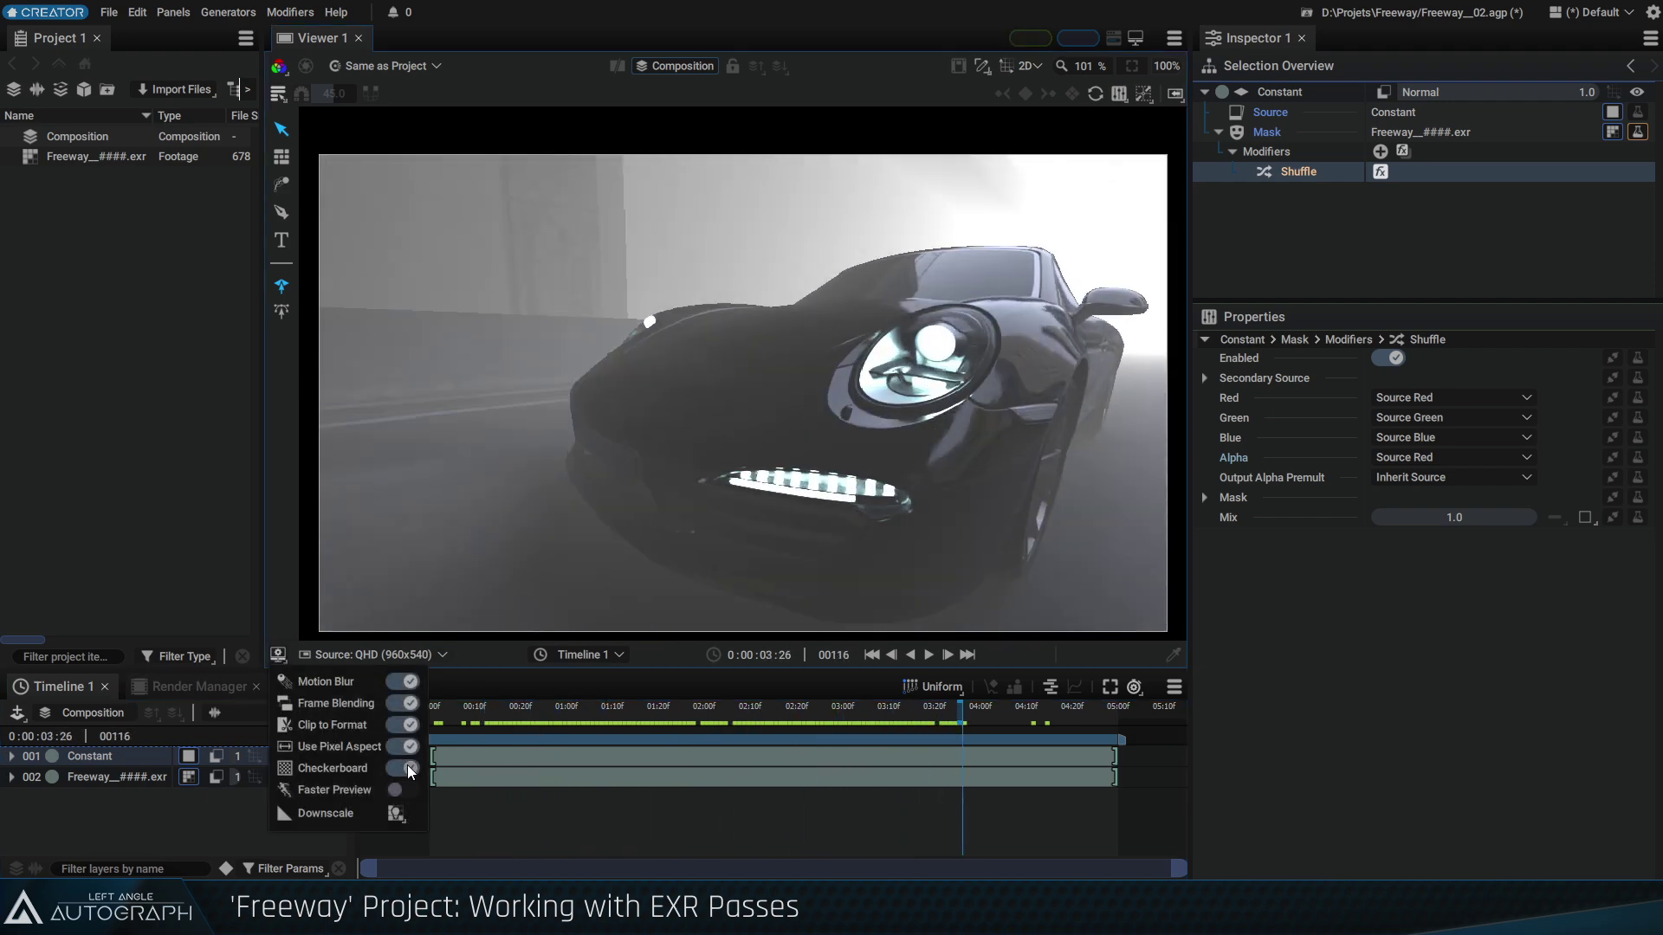
pyautogui.click(406, 768)
pyautogui.moveTo(608, 709); pyautogui.dragTo(938, 724)
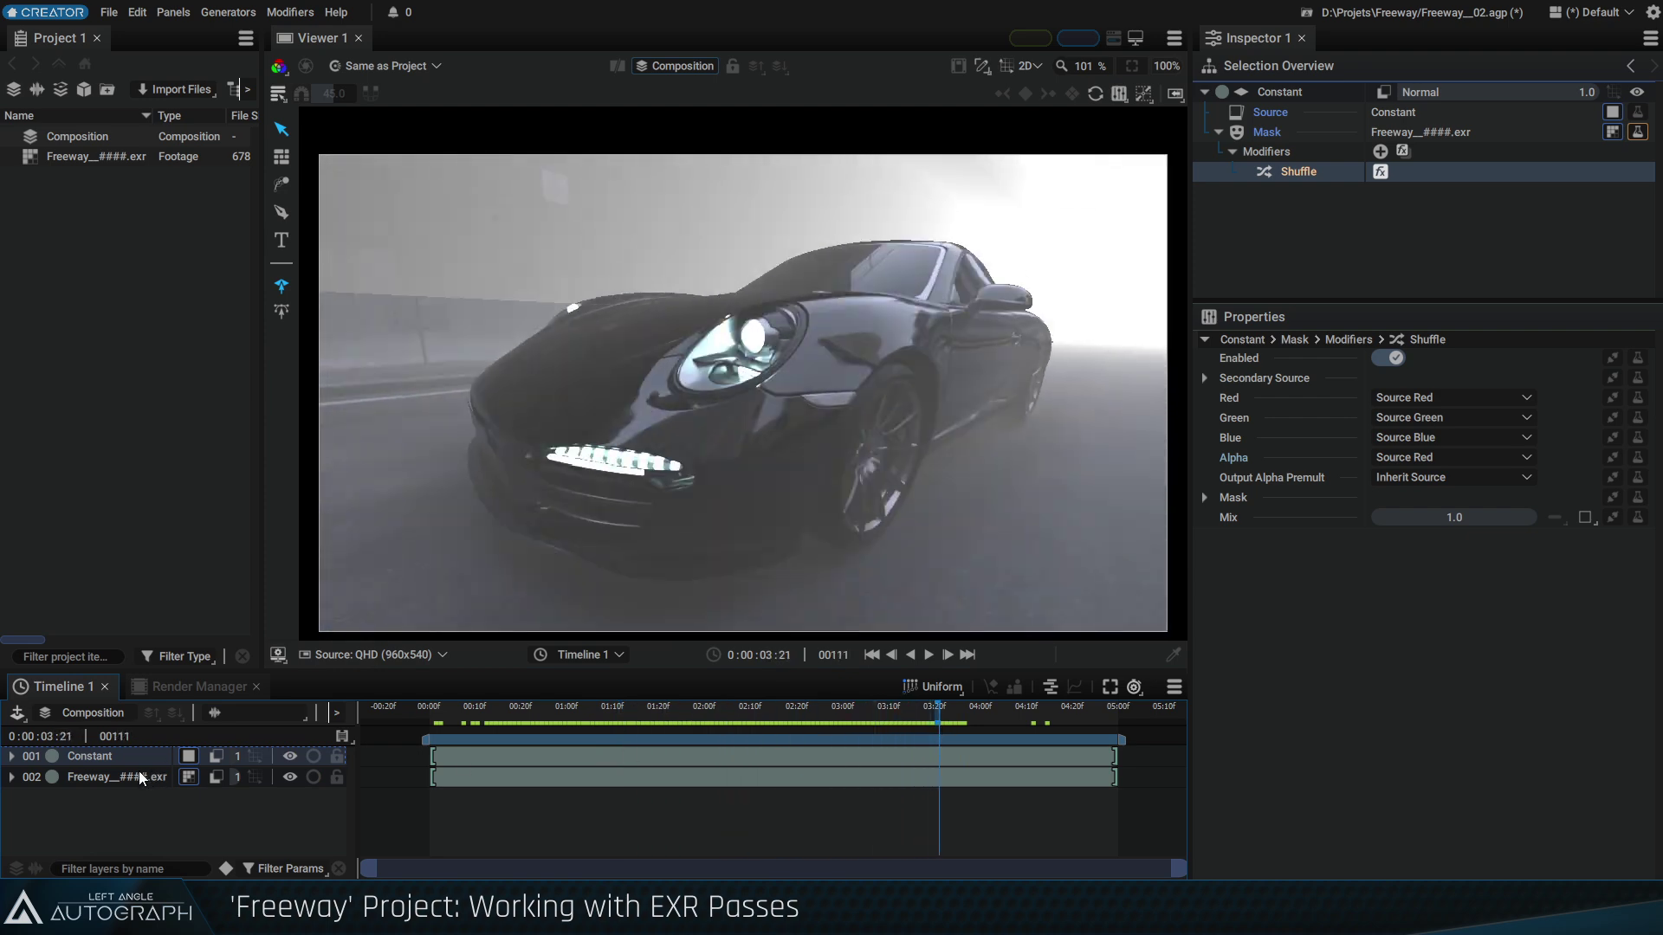
# Widen the timeline's layer columns and try the Constant layer's opacity at 0.04, restoring it to 1.0
pyautogui.moveTo(368, 726); pyautogui.dragTo(491, 726)
pyautogui.moveTo(350, 756); pyautogui.dragTo(281, 756)
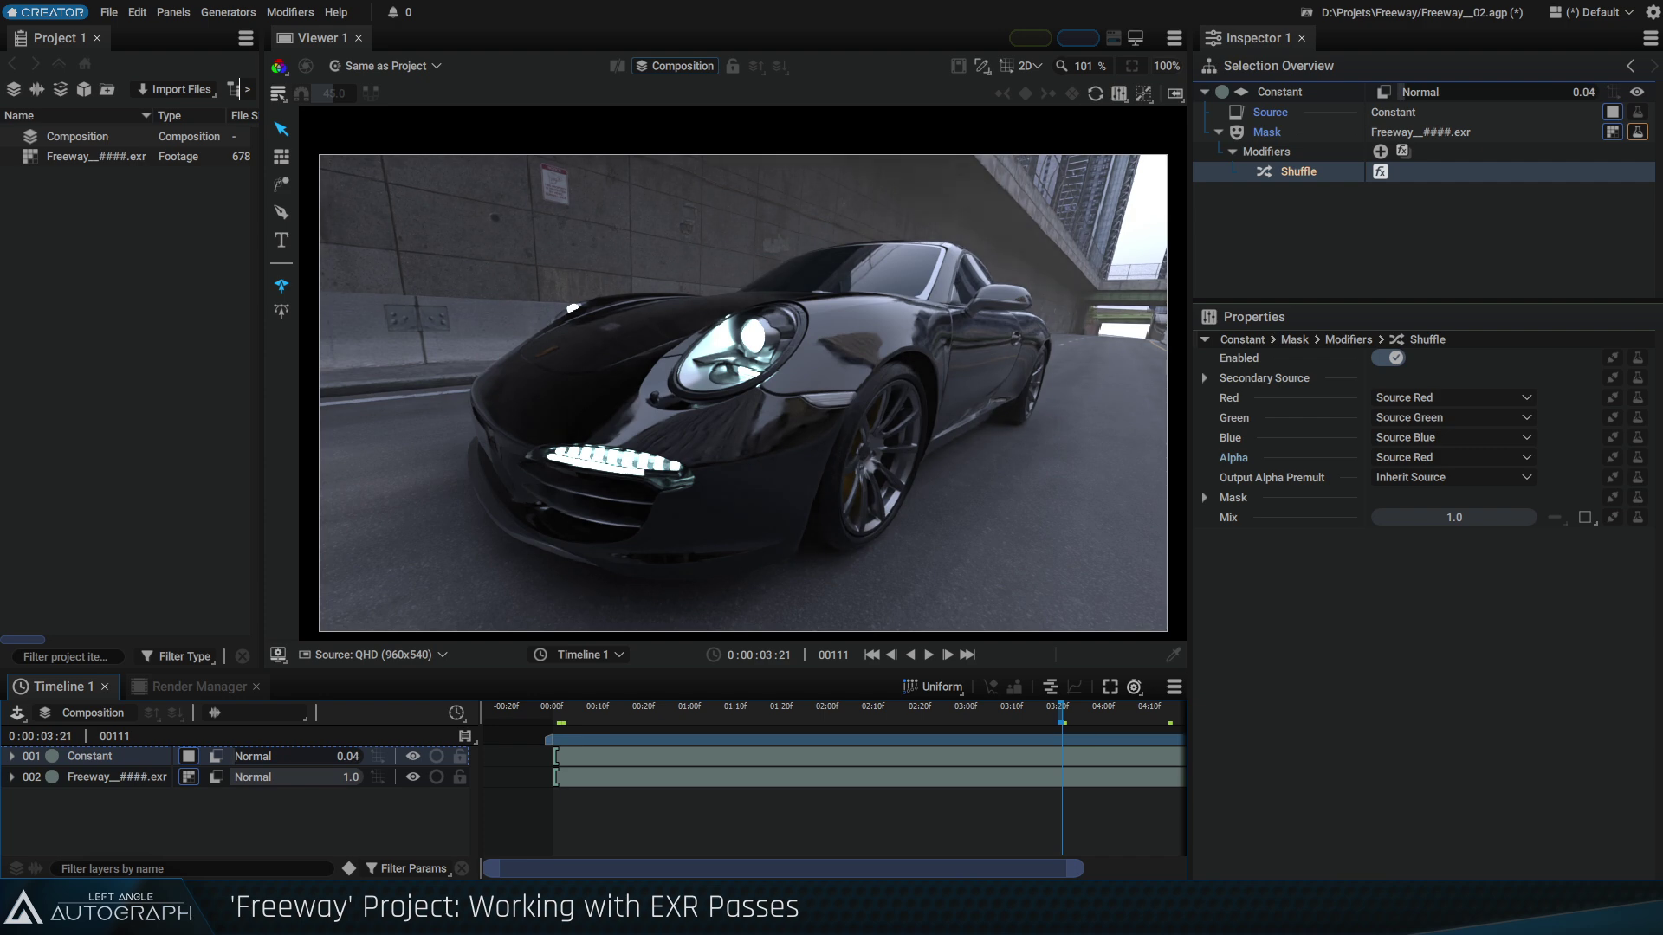
pyautogui.moveTo(281, 756); pyautogui.dragTo(357, 753)
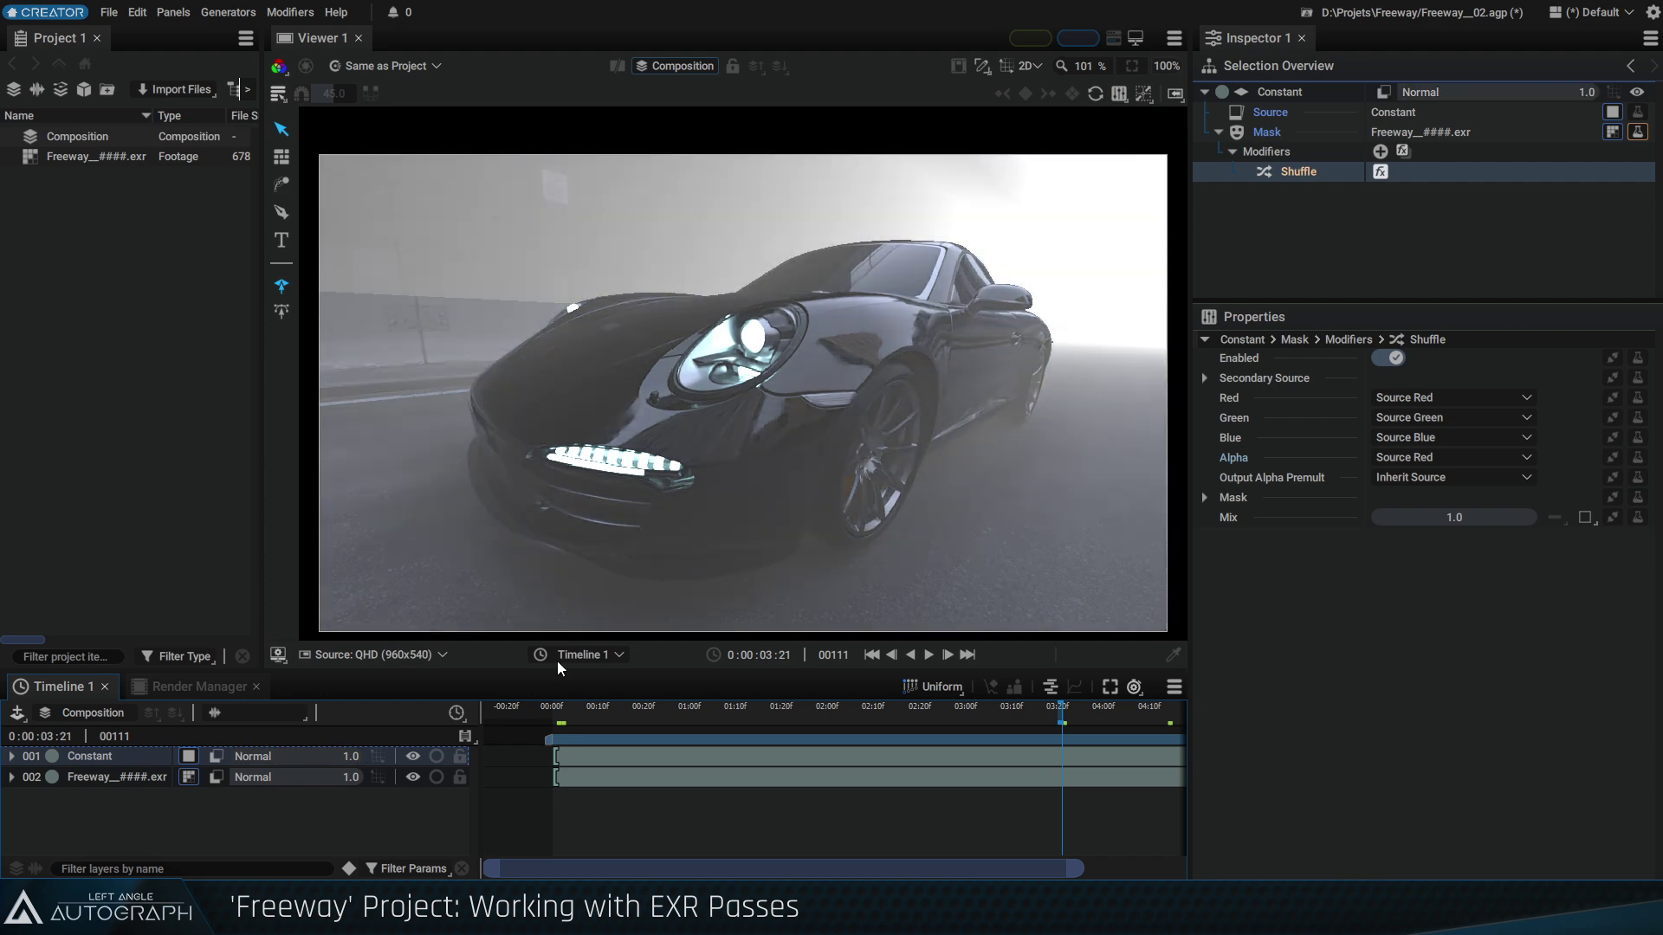
# Add a Blur modifier to the Constant layer's mask and set its Size to 3 to soften the car's jagged edges
pyautogui.scroll(7, 921, 273)
pyautogui.moveTo(901, 193); pyautogui.dragTo(601, 229)
pyautogui.scroll(2, 601, 229)
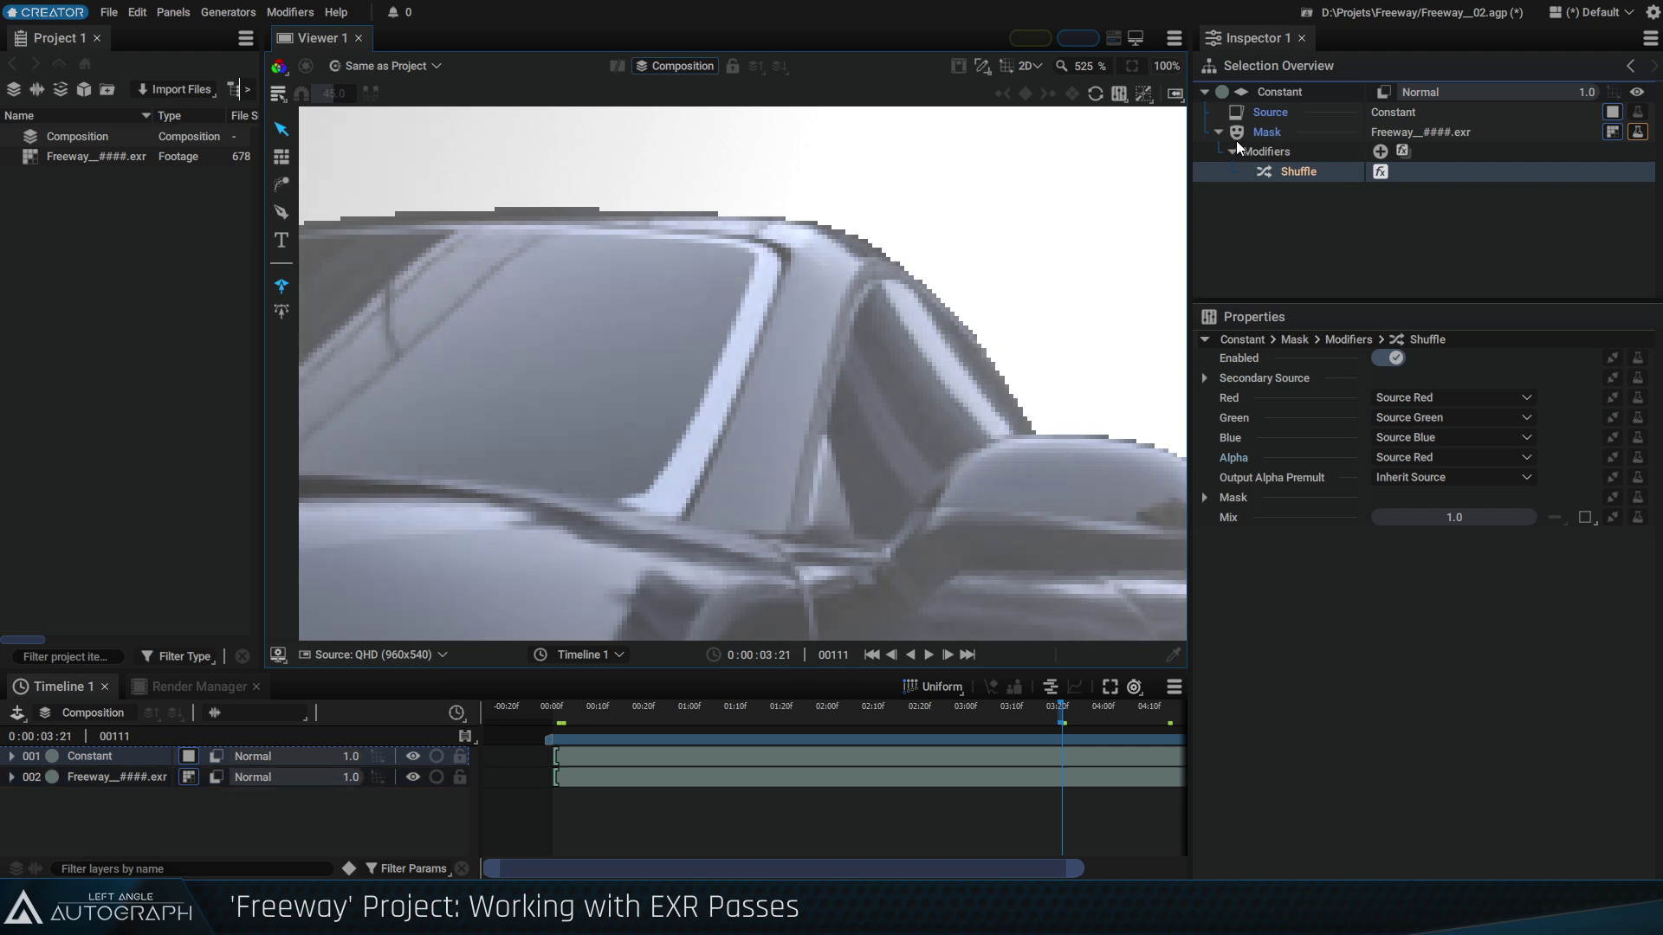
pyautogui.click(1637, 131)
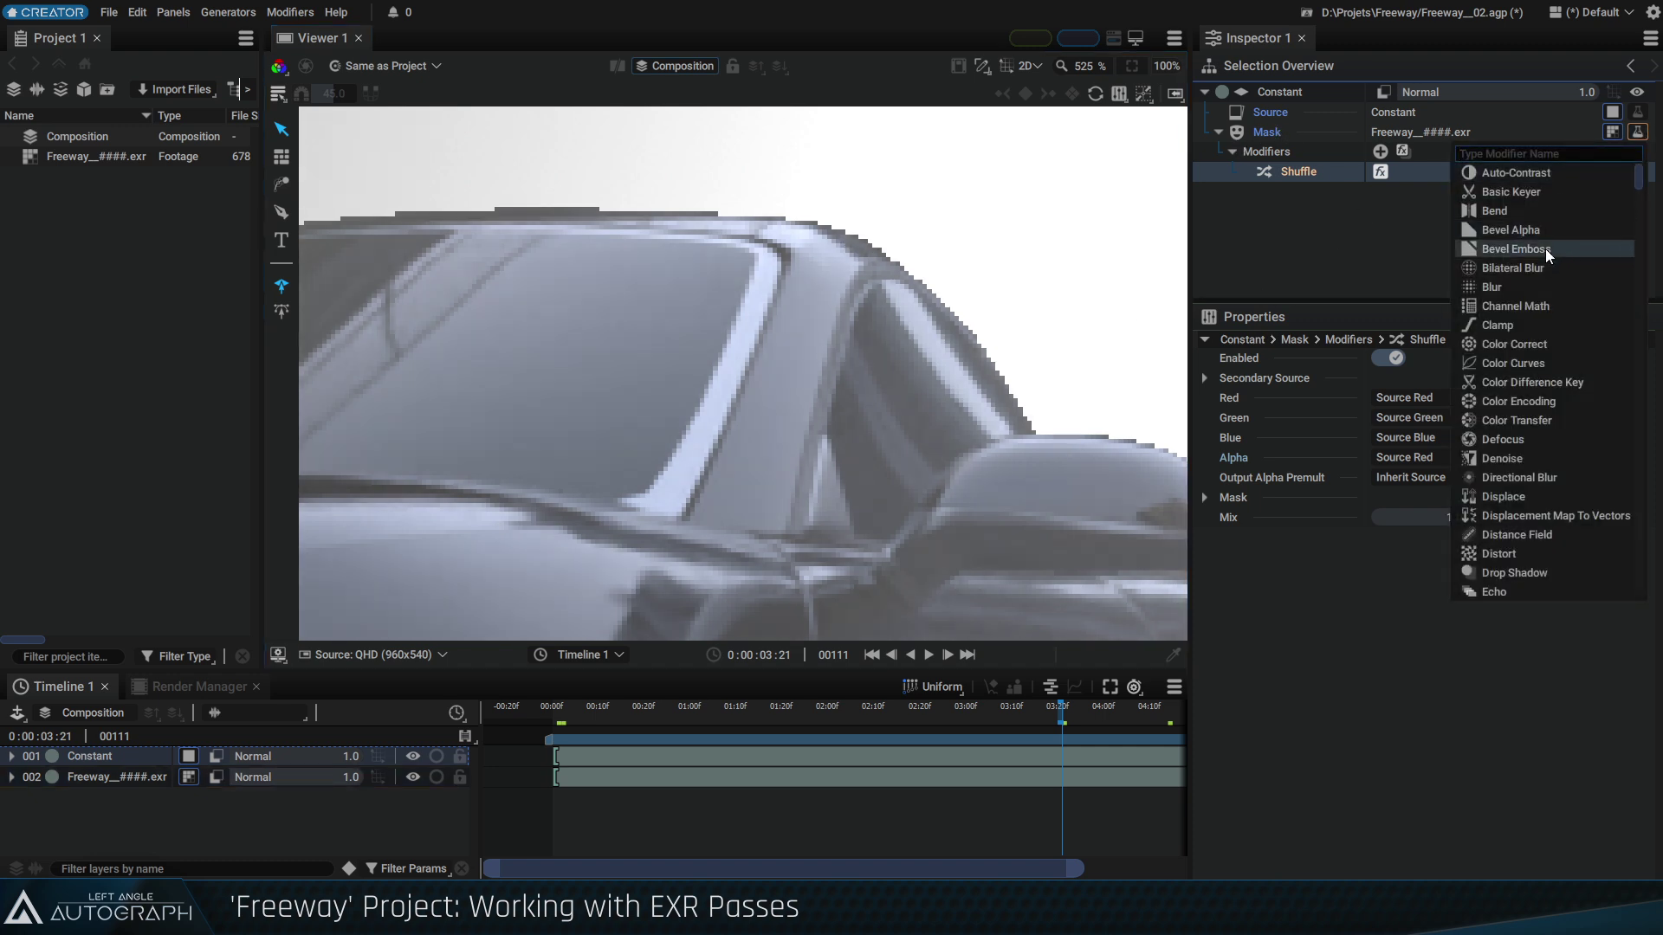
pyautogui.click(1531, 286)
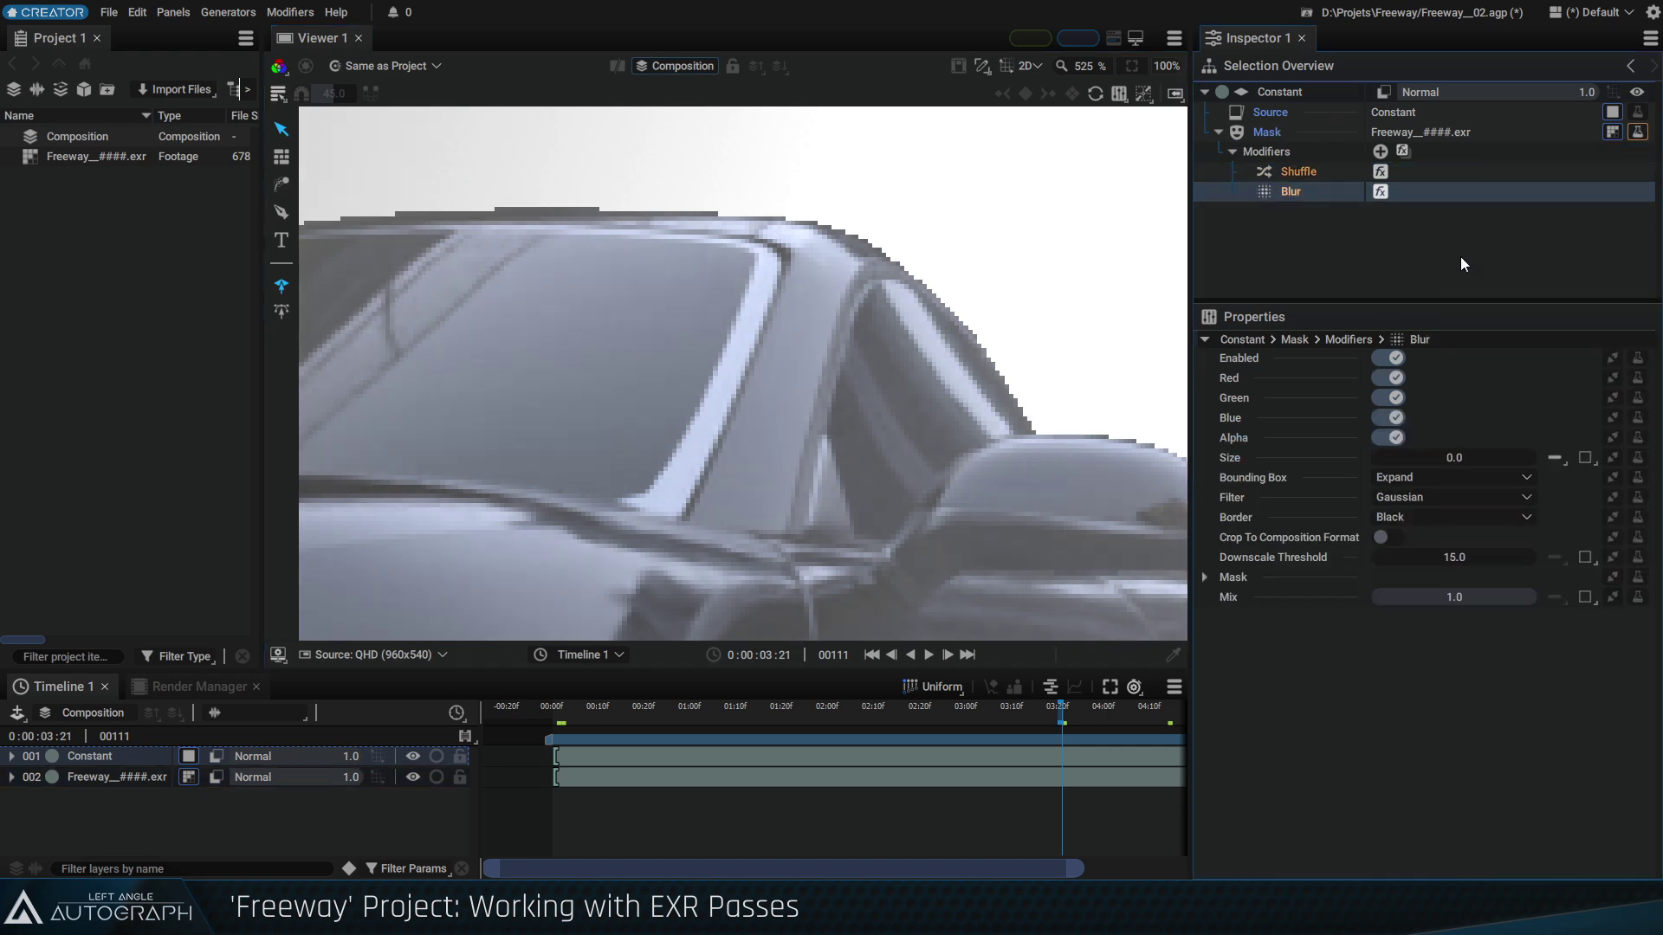
pyautogui.moveTo(1454, 457); pyautogui.dragTo(1475, 457)
pyautogui.click(1454, 458)
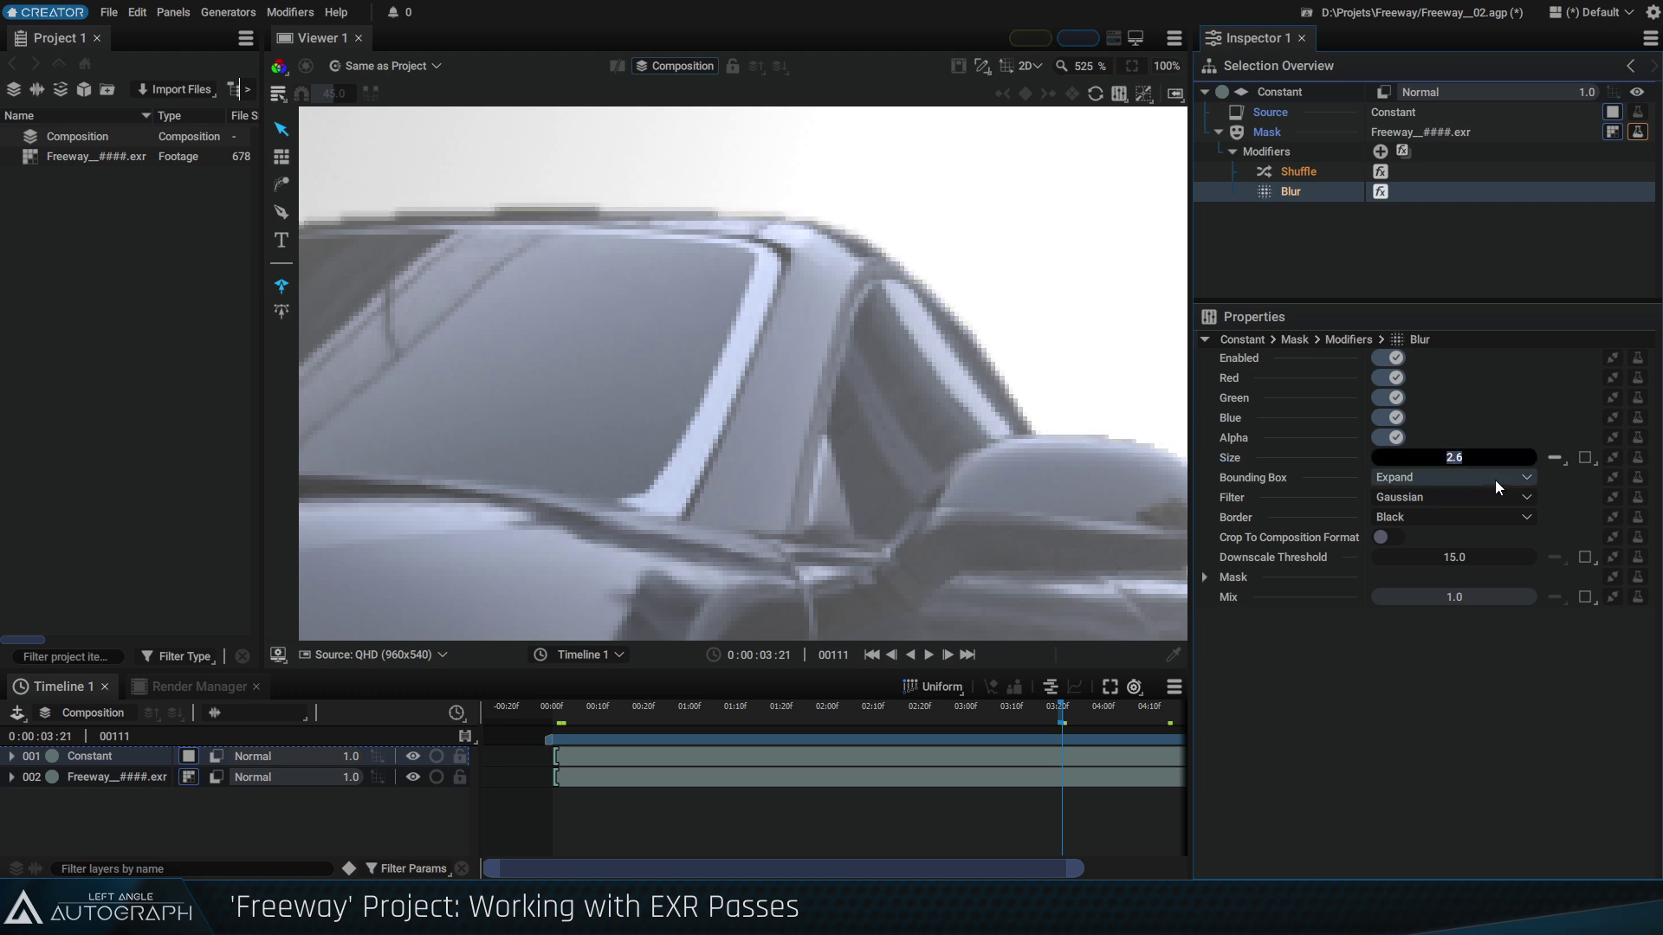
pyautogui.write('3')
pyautogui.press('Return')
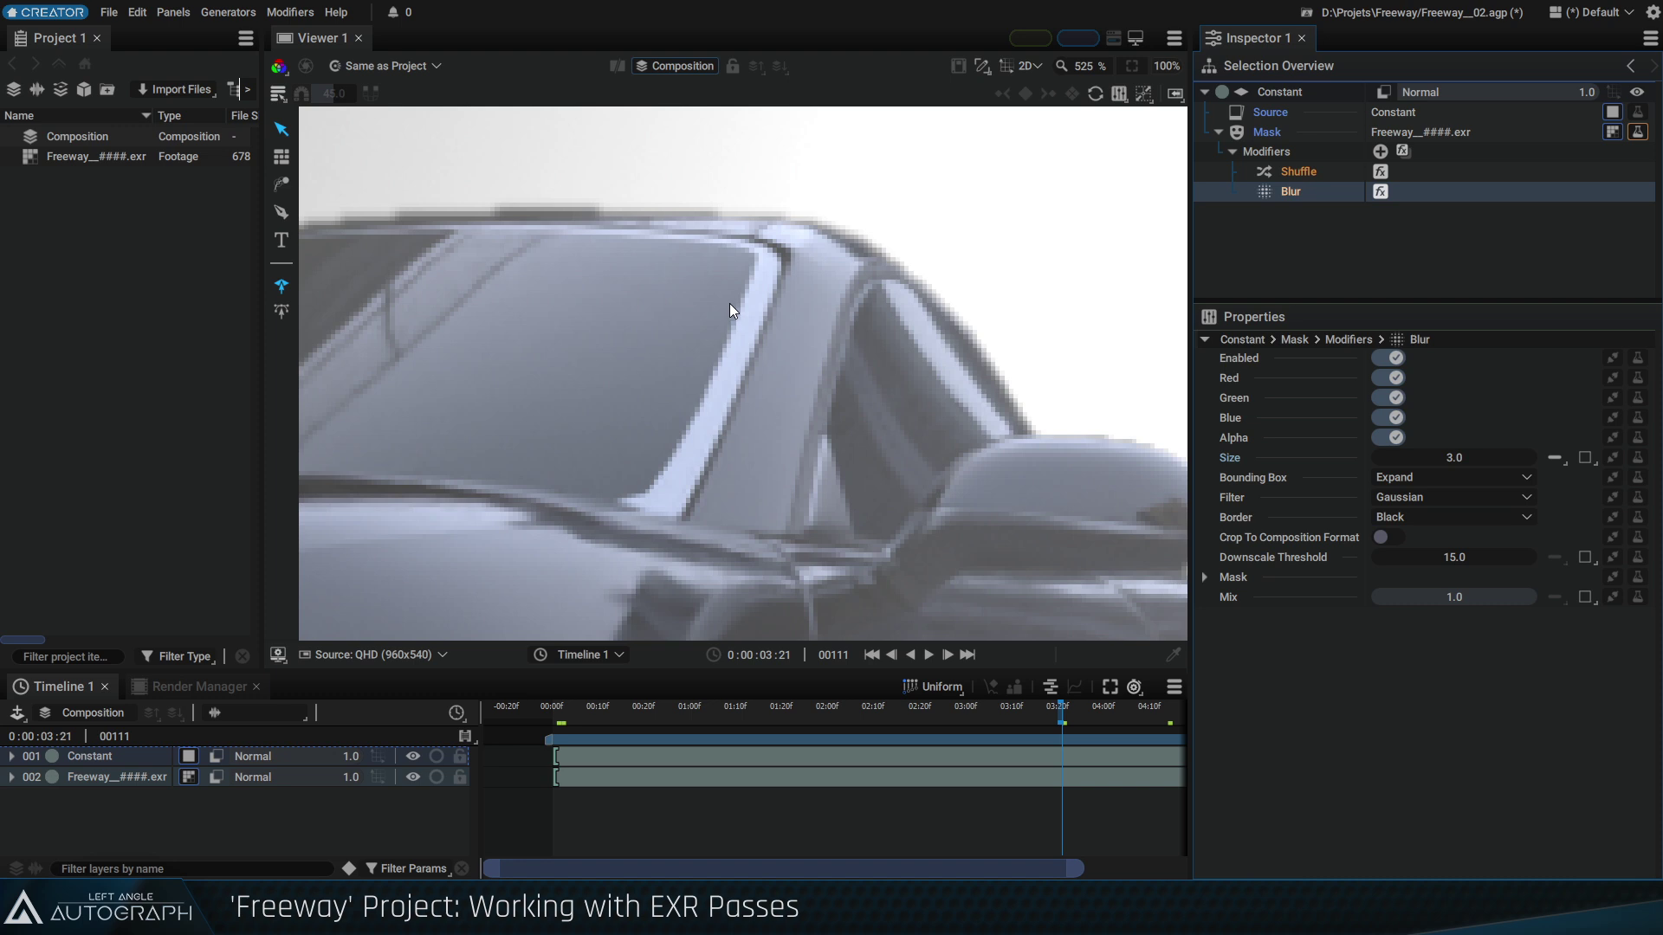
# Set the Constant layer's opacity to 0.12 and save the project
pyautogui.click(366, 834)
pyautogui.moveTo(349, 756); pyautogui.dragTo(292, 753)
pyautogui.scroll(-8, 750, 432)
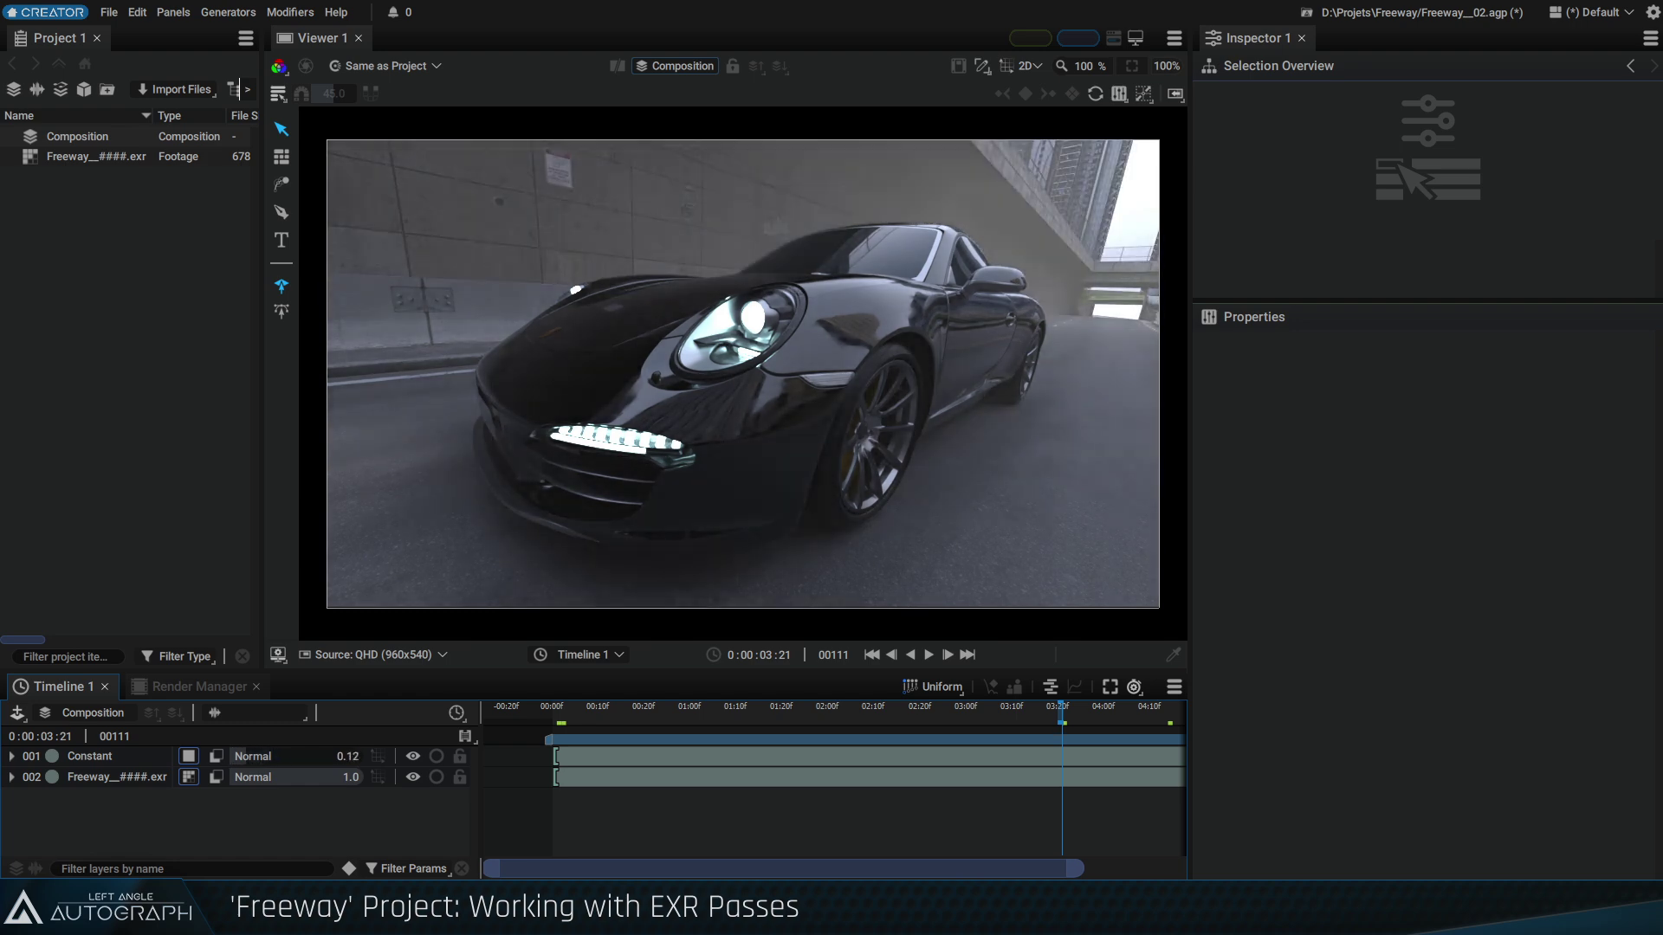
pyautogui.hotkey('ctrl', 's')
# Change the Constant source's color to a light blue with RGB values 0.65, 0.75 and 1.0
pyautogui.click(322, 757)
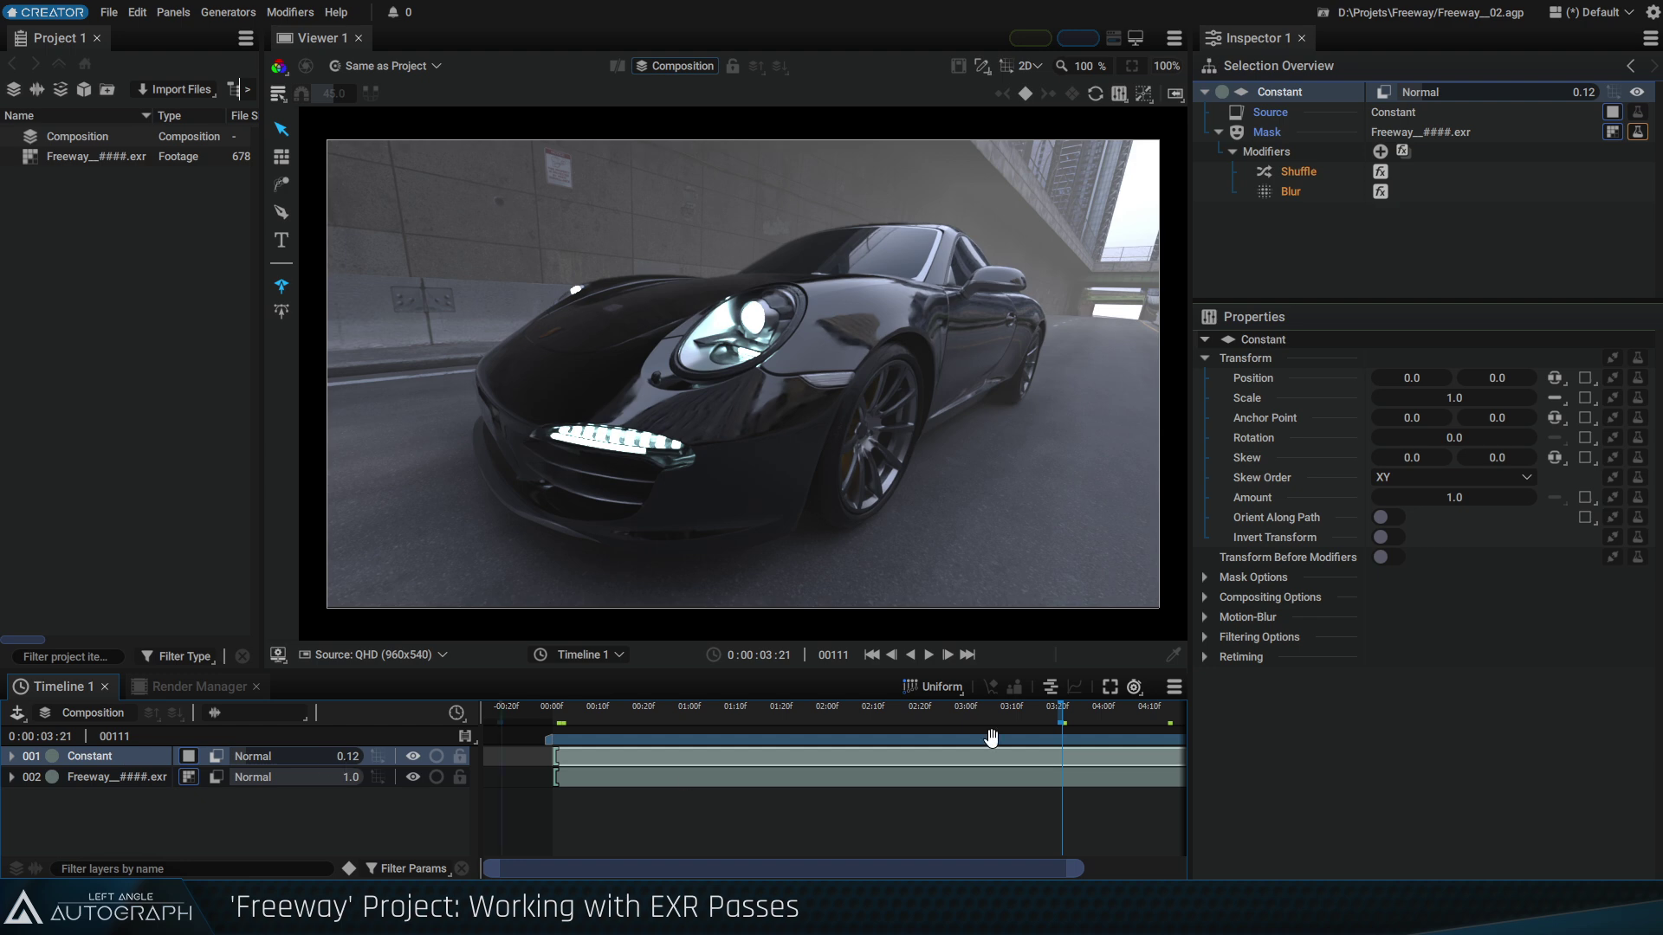
pyautogui.click(1270, 111)
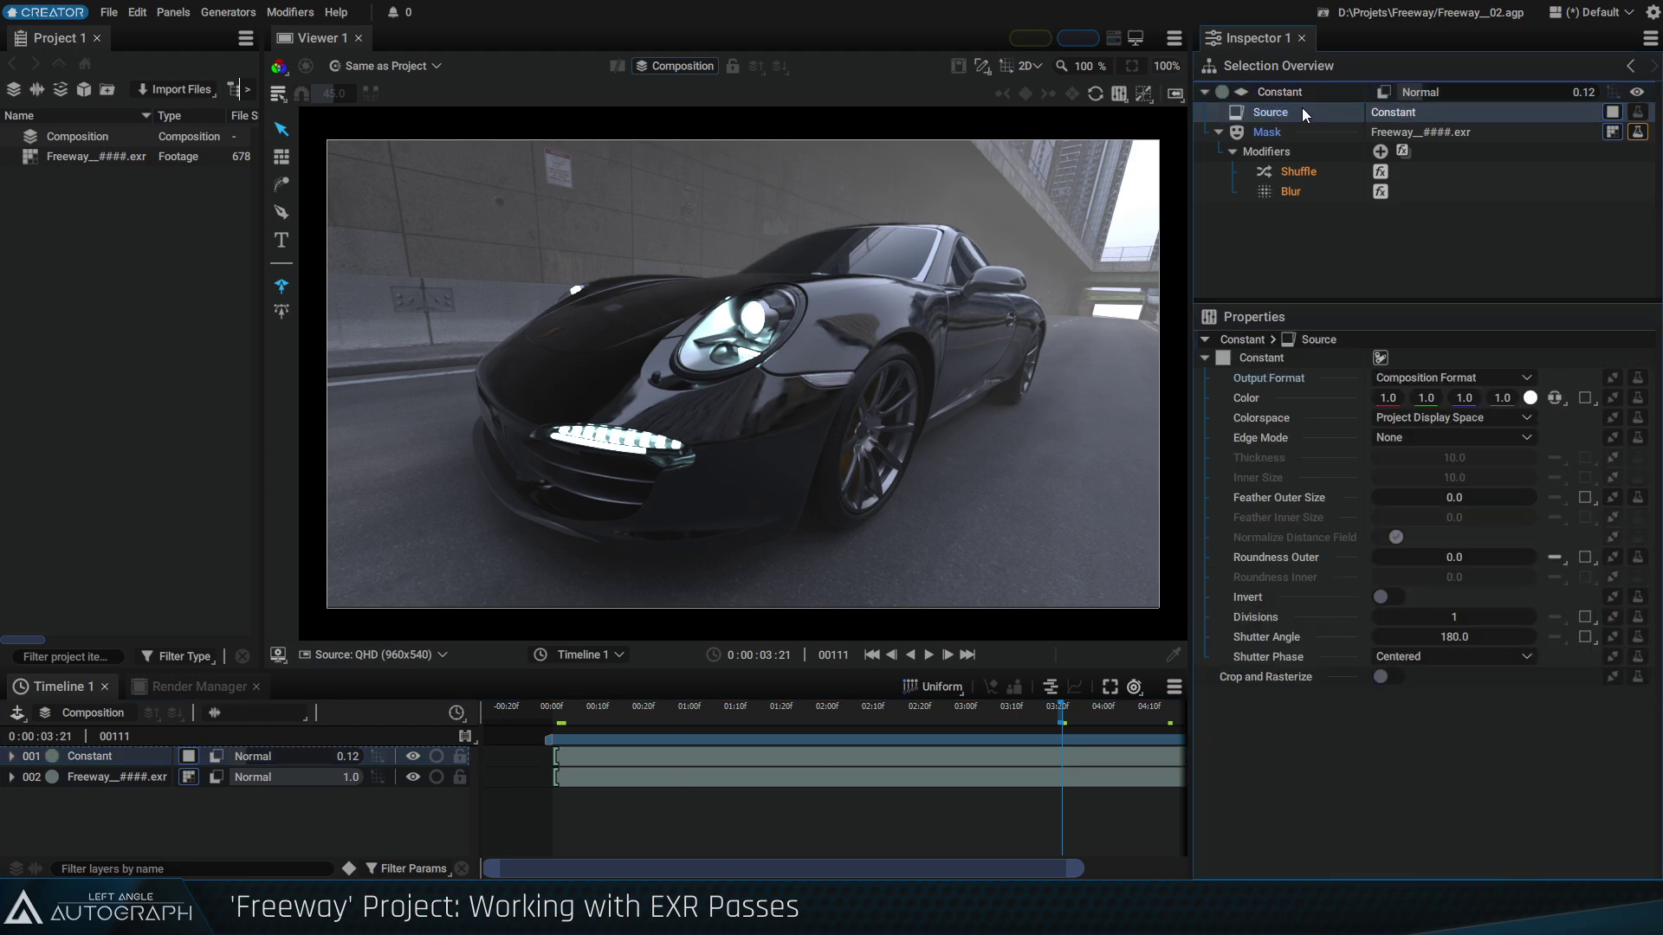
pyautogui.click(1530, 398)
pyautogui.click(1296, 547)
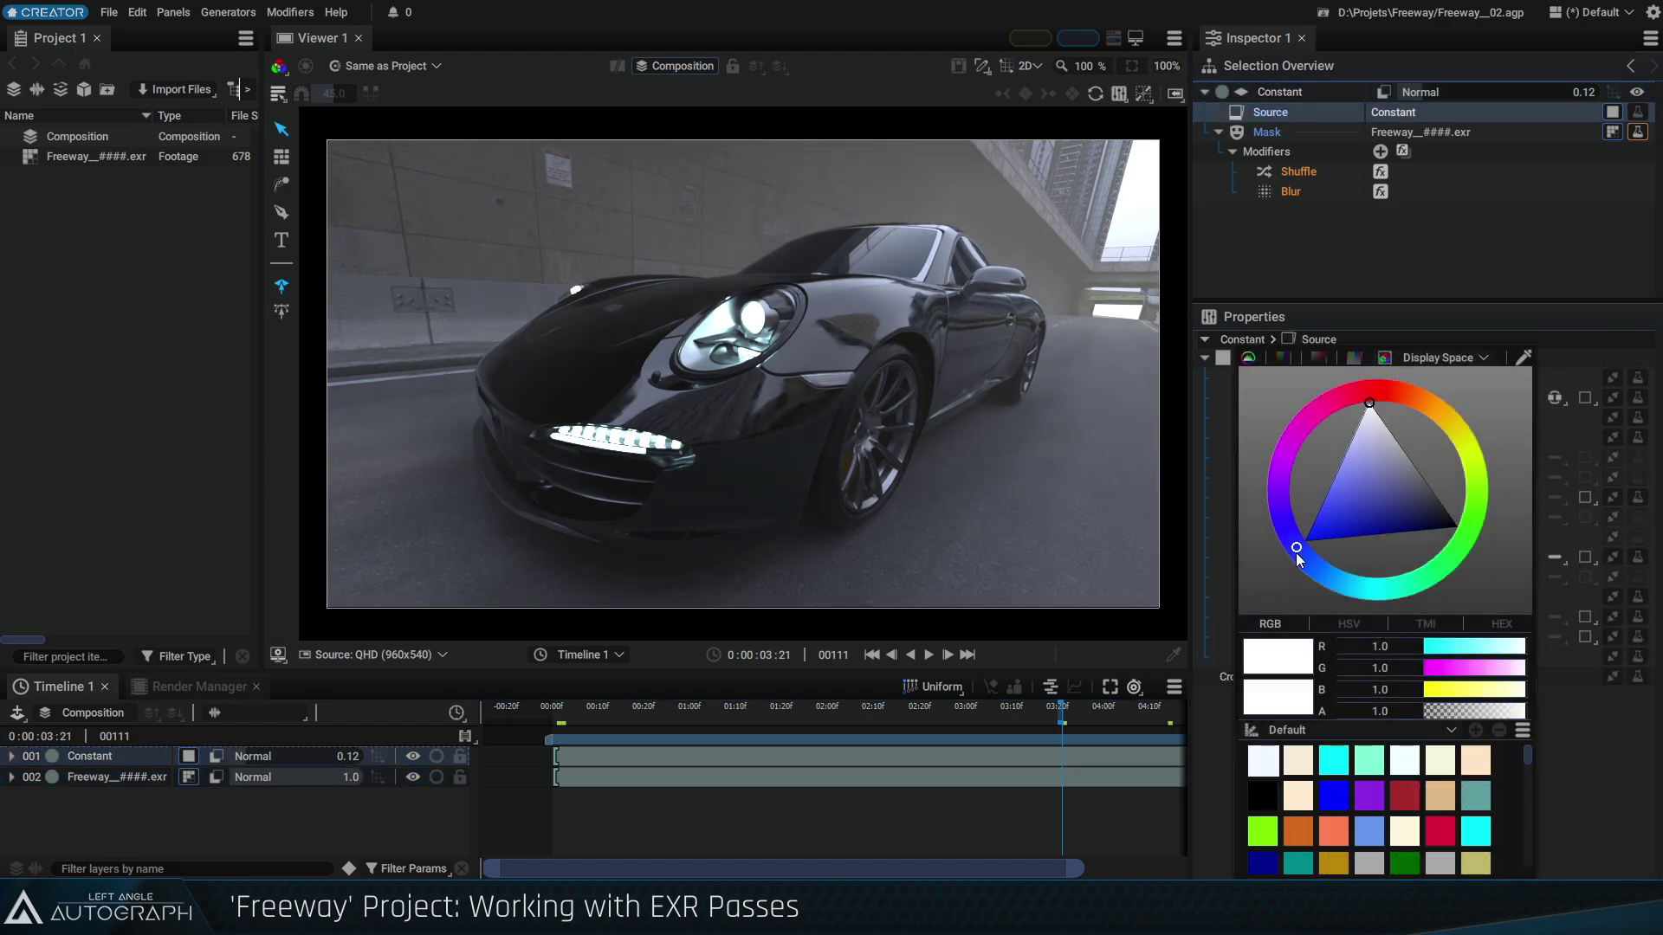
pyautogui.moveTo(1325, 519)
pyautogui.mouseDown()
pyautogui.moveTo(1318, 448)
pyautogui.moveTo(1280, 488)
pyautogui.moveTo(1301, 393)
pyautogui.moveTo(1285, 451)
pyautogui.mouseUp()
pyautogui.moveTo(1296, 547)
pyautogui.mouseDown()
pyautogui.moveTo(1325, 579)
pyautogui.moveTo(1306, 573)
pyautogui.mouseUp()
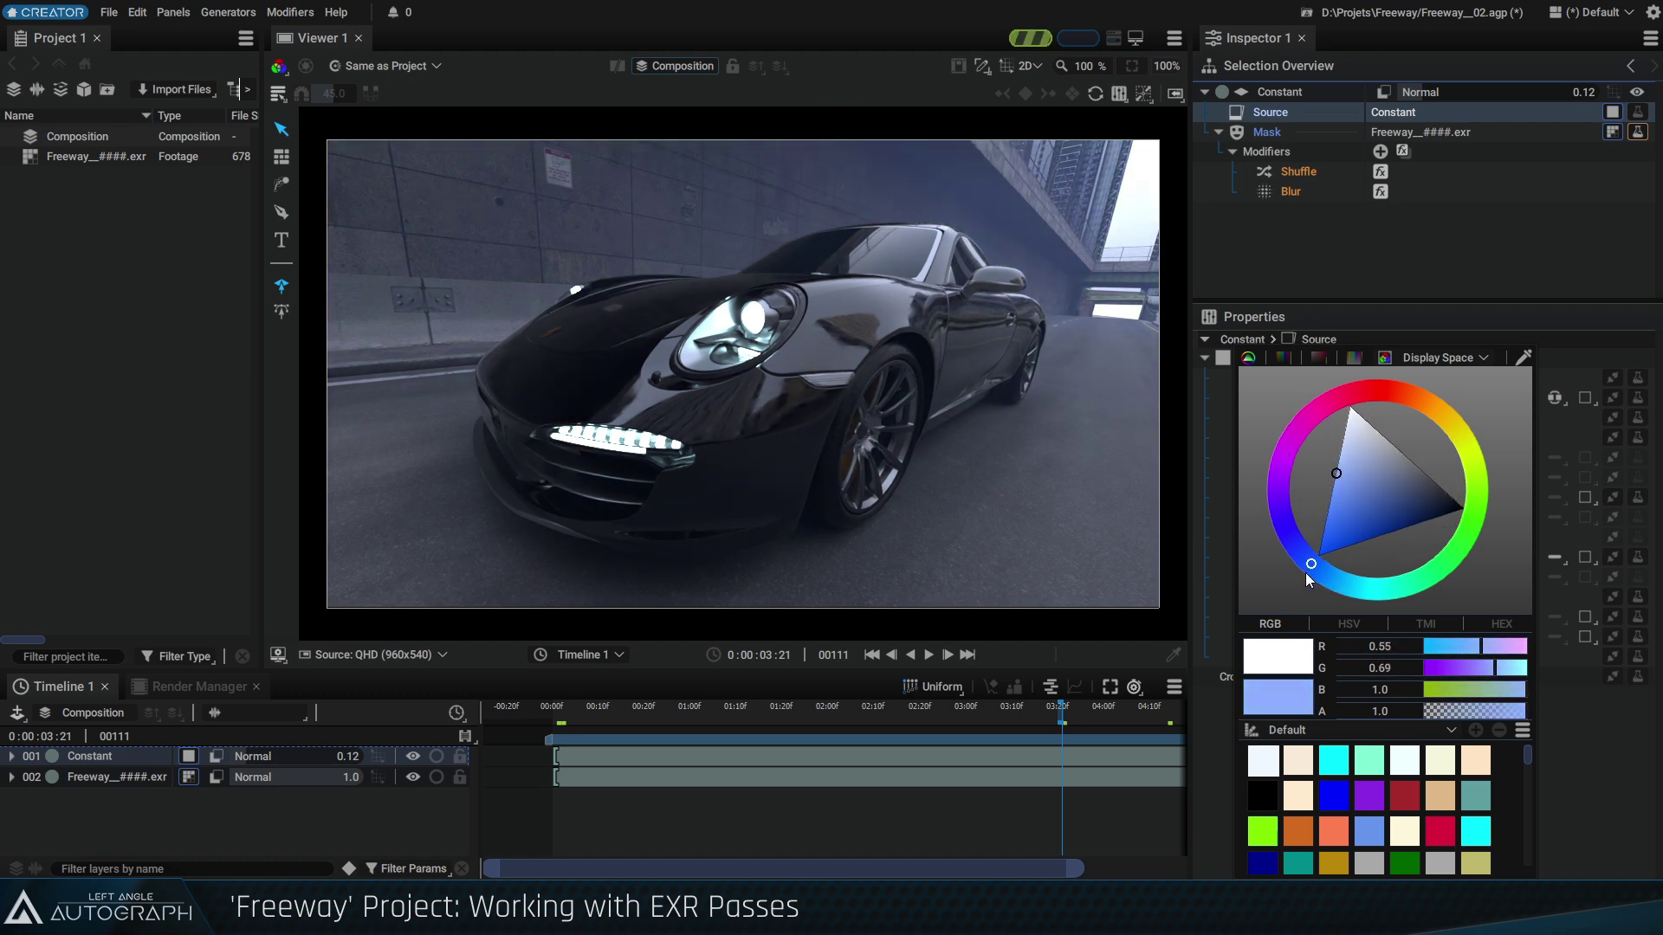
pyautogui.moveTo(1344, 481); pyautogui.dragTo(1323, 456)
# Lower the Constant layer's opacity to 0.04, toggle its visibility to compare the fog, and scrub through the shot to frame 4
pyautogui.moveTo(322, 759); pyautogui.dragTo(296, 759)
pyautogui.moveTo(610, 710)
pyautogui.mouseDown()
pyautogui.moveTo(735, 710)
pyautogui.moveTo(583, 726)
pyautogui.moveTo(631, 714)
pyautogui.mouseUp()
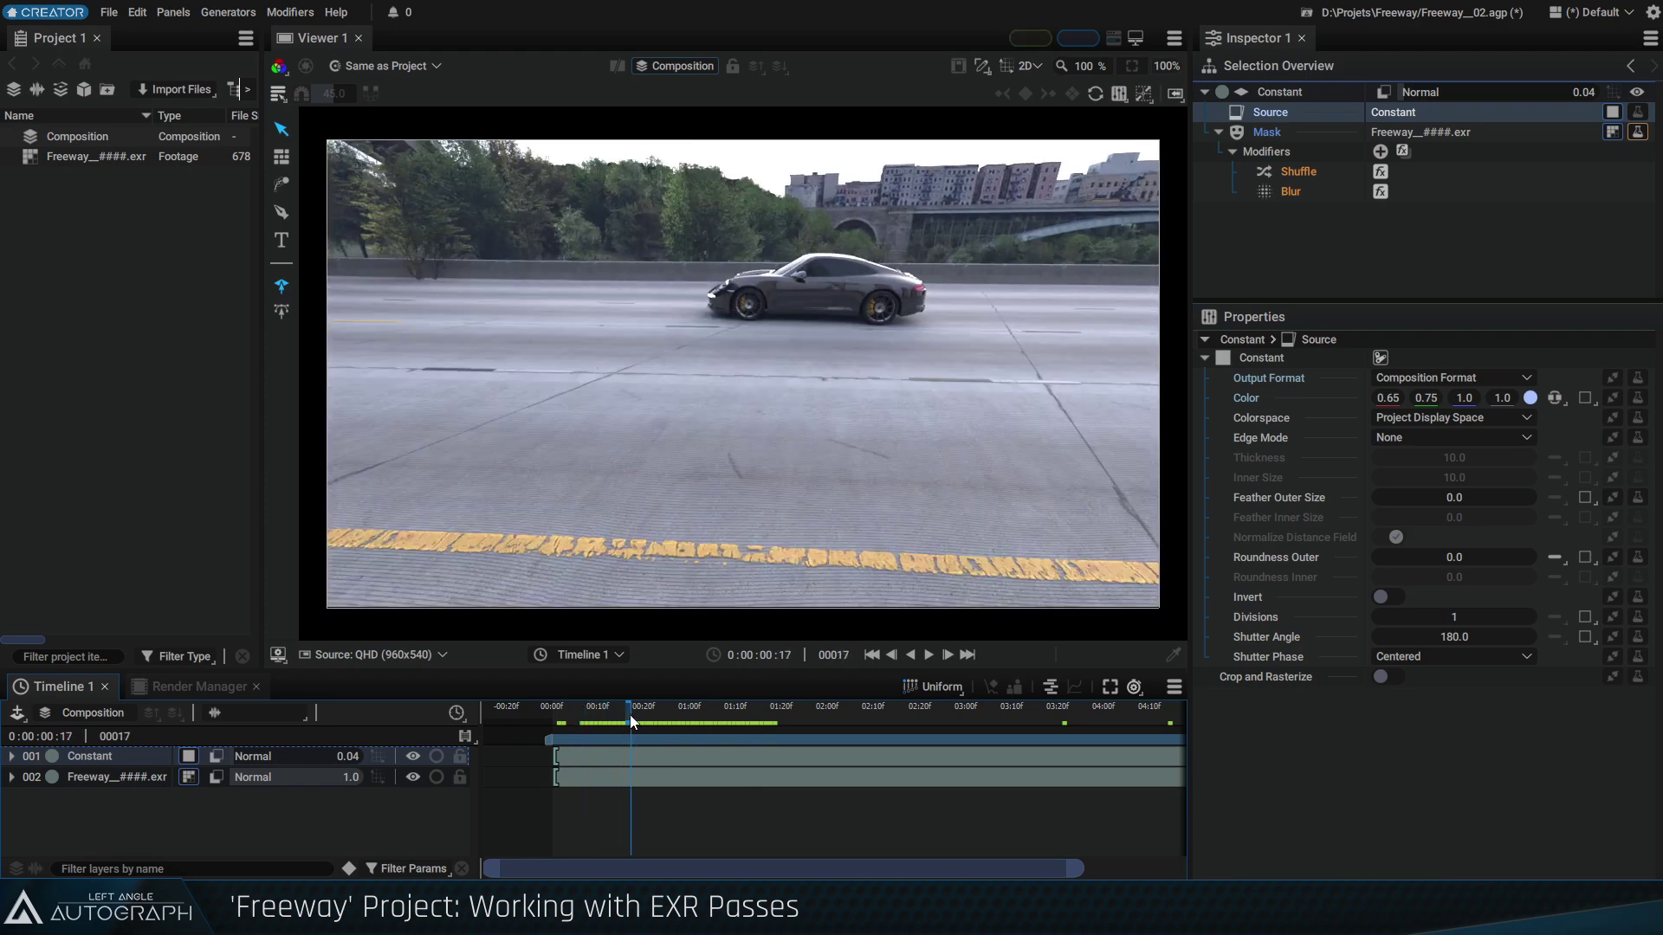
pyautogui.click(405, 755)
pyautogui.click(405, 755)
pyautogui.click(405, 755)
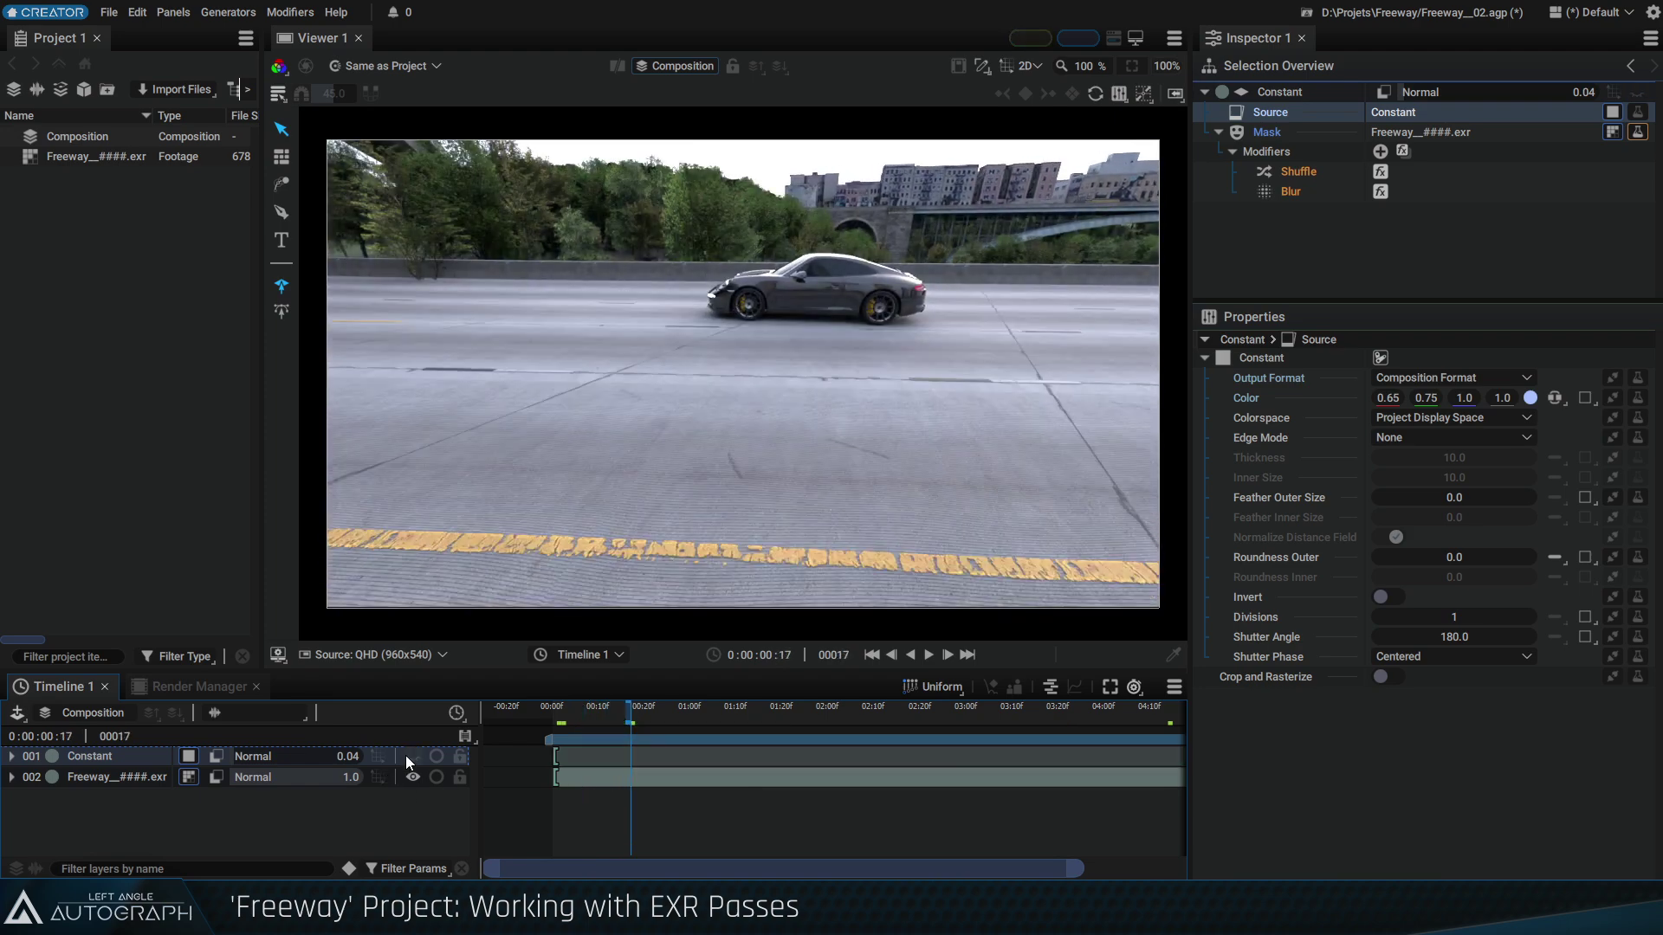
pyautogui.click(405, 755)
pyautogui.moveTo(705, 709); pyautogui.dragTo(1114, 734)
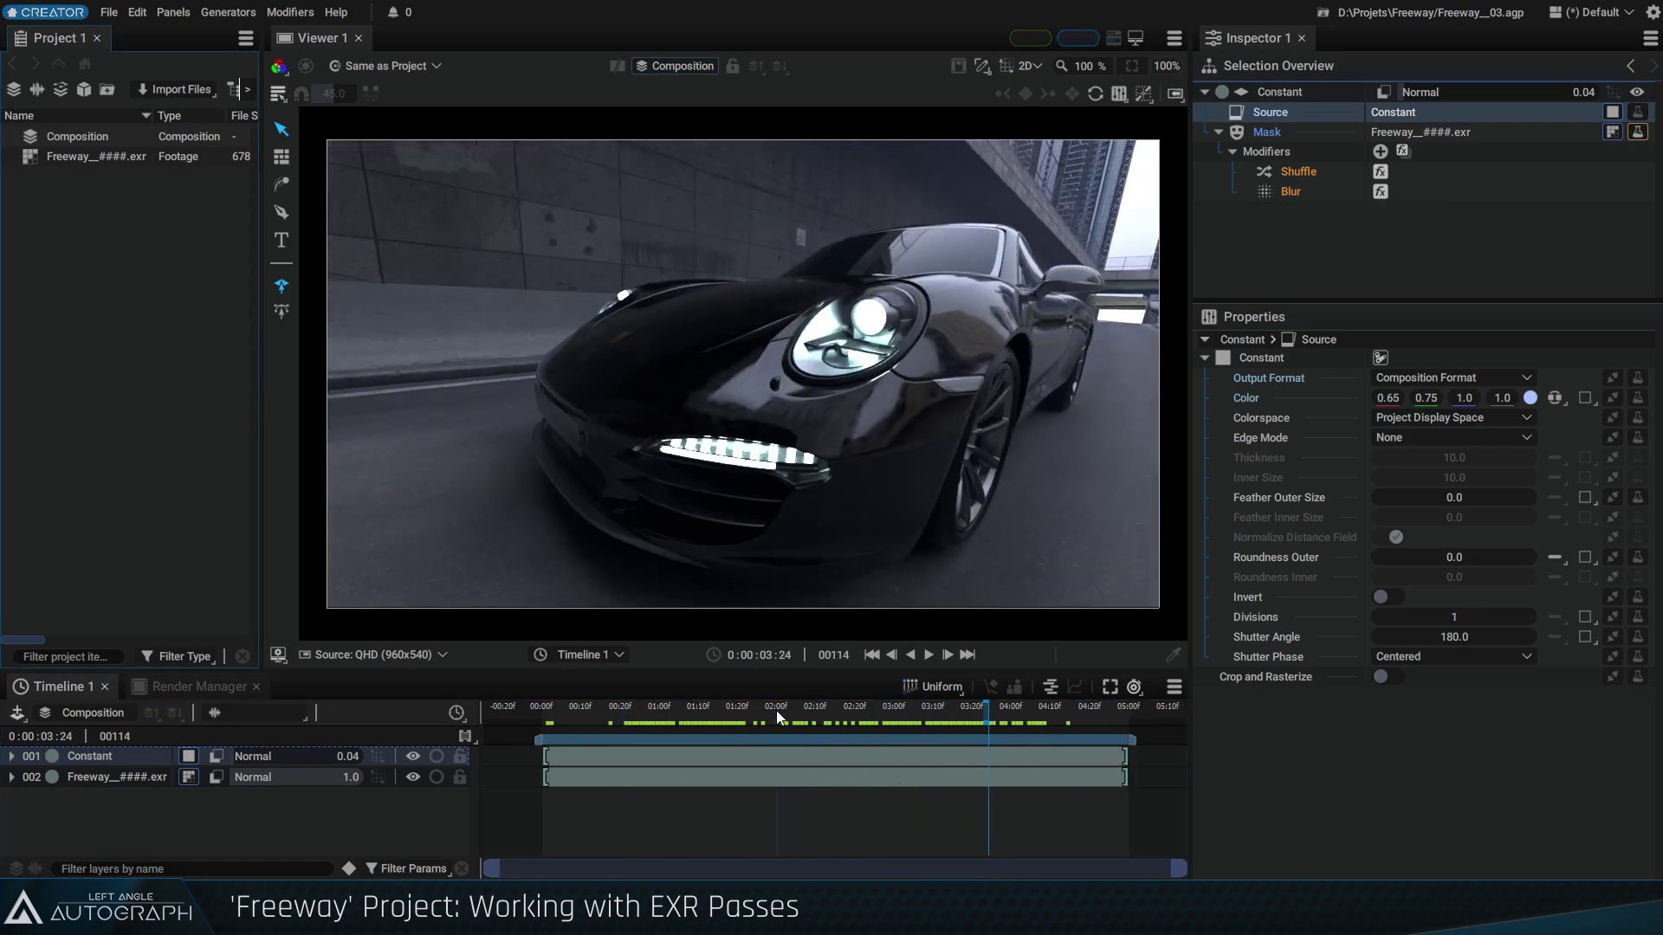
pyautogui.moveTo(762, 712); pyautogui.dragTo(558, 736)
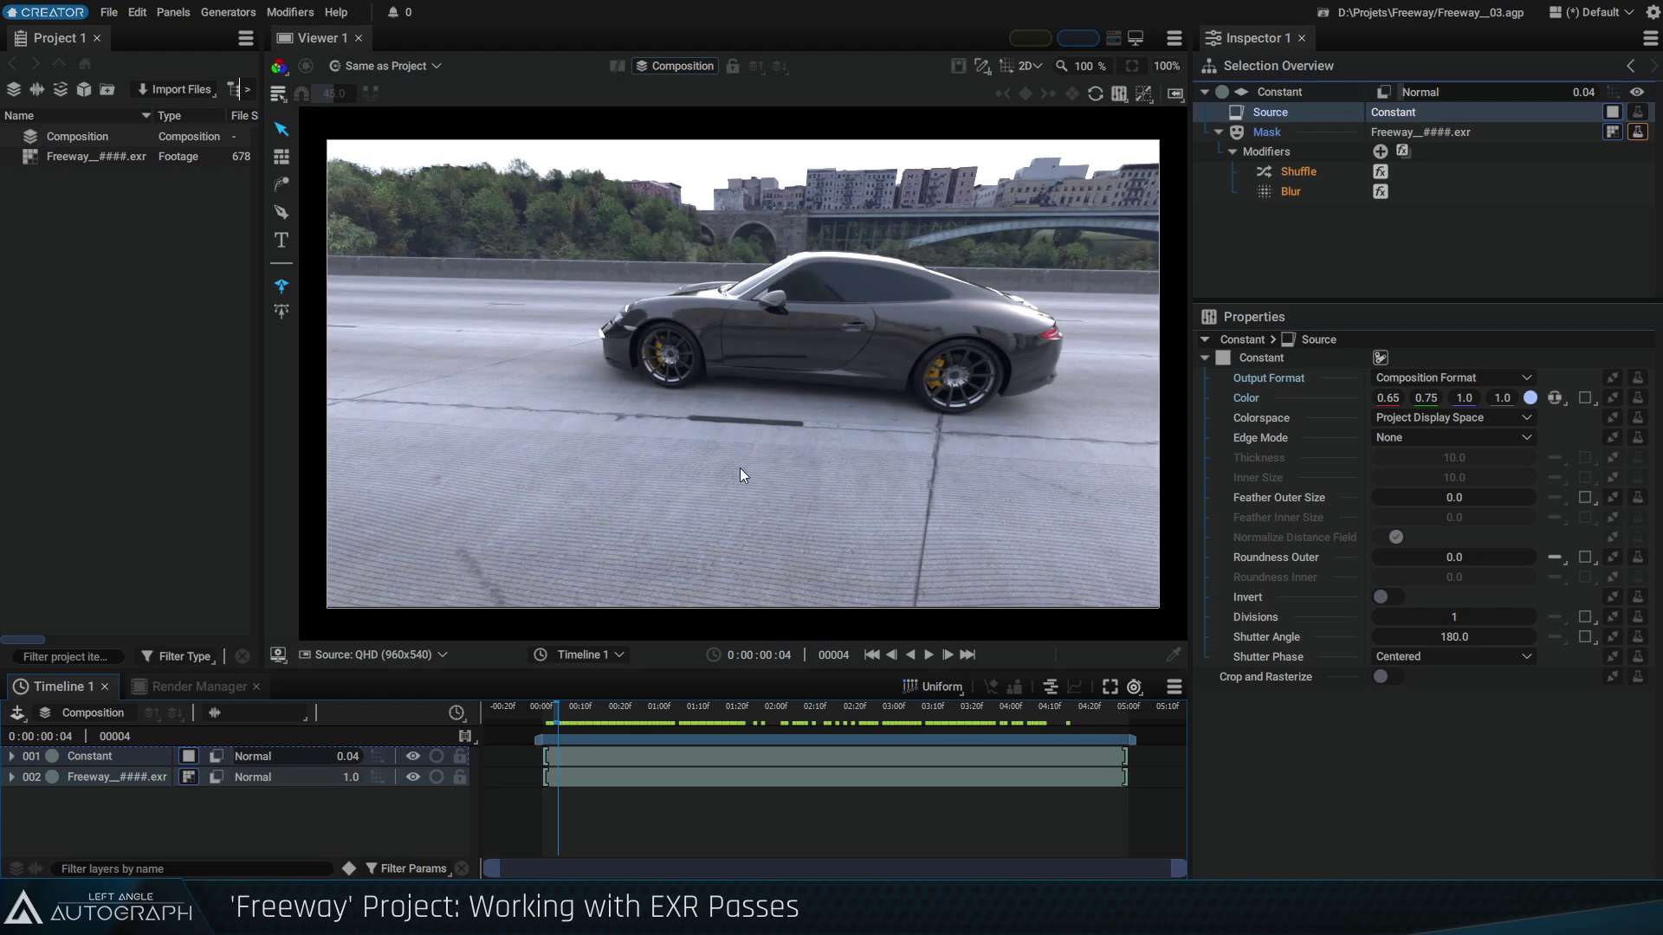
# Rename the Freeway__####.exr layer as Car and the Constant layer as Fog
pyautogui.click(130, 777)
pyautogui.doubleClick(142, 773)
pyautogui.write('V')
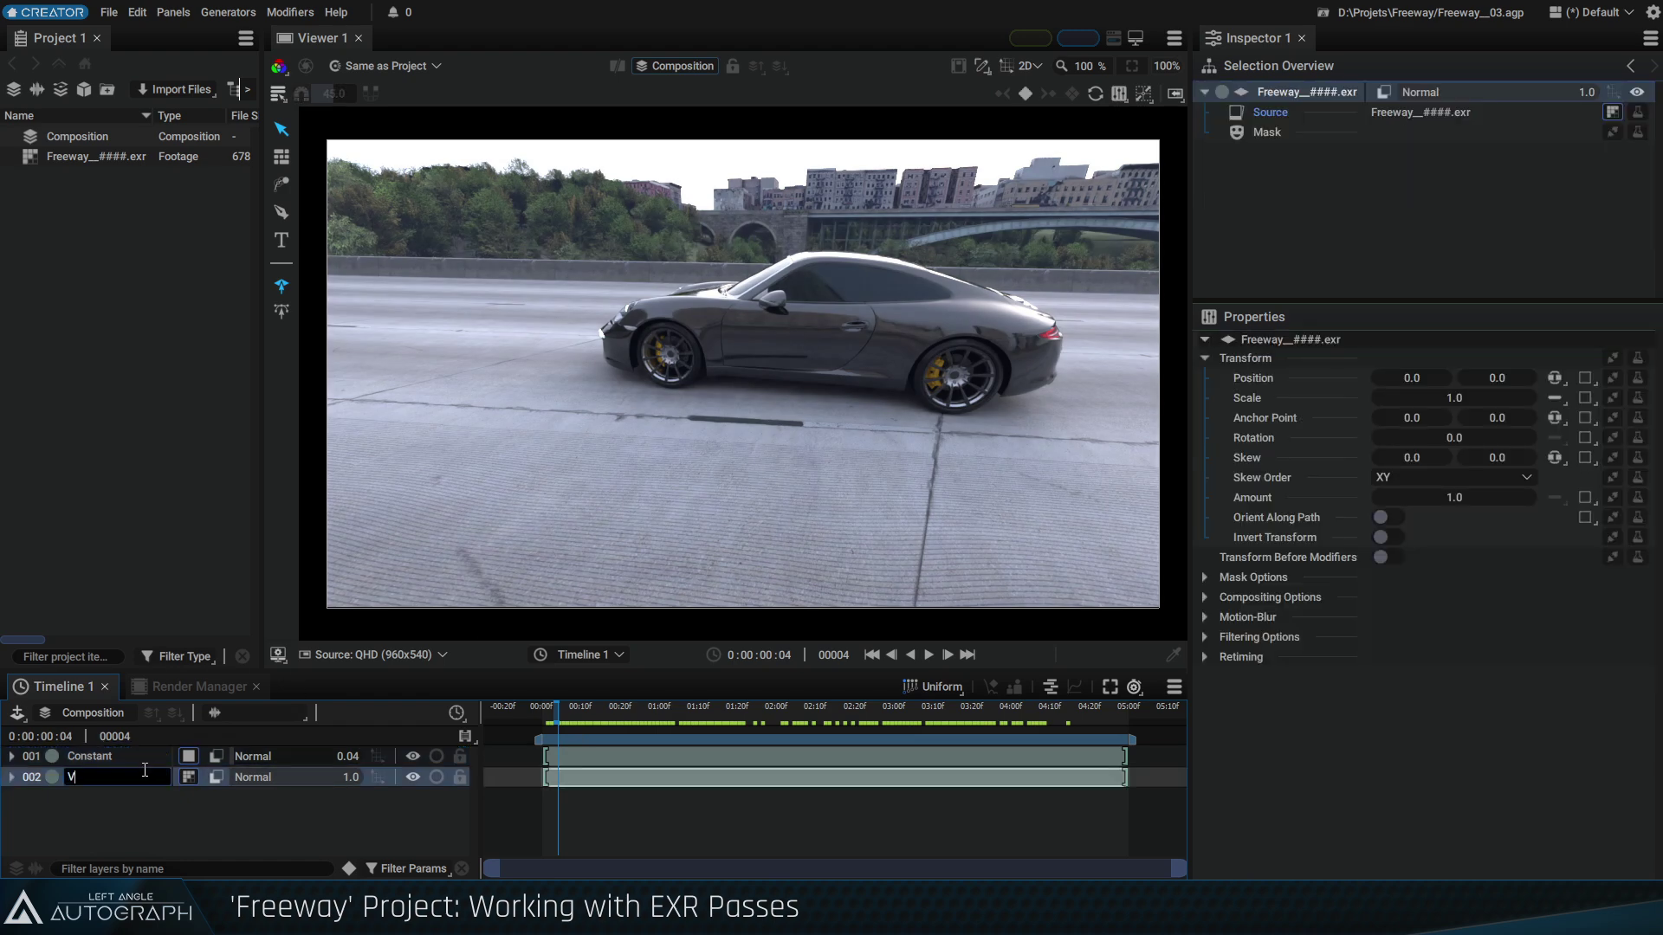
pyautogui.press('BackSpace')
pyautogui.write('Car')
pyautogui.press('Return')
pyautogui.click(127, 756)
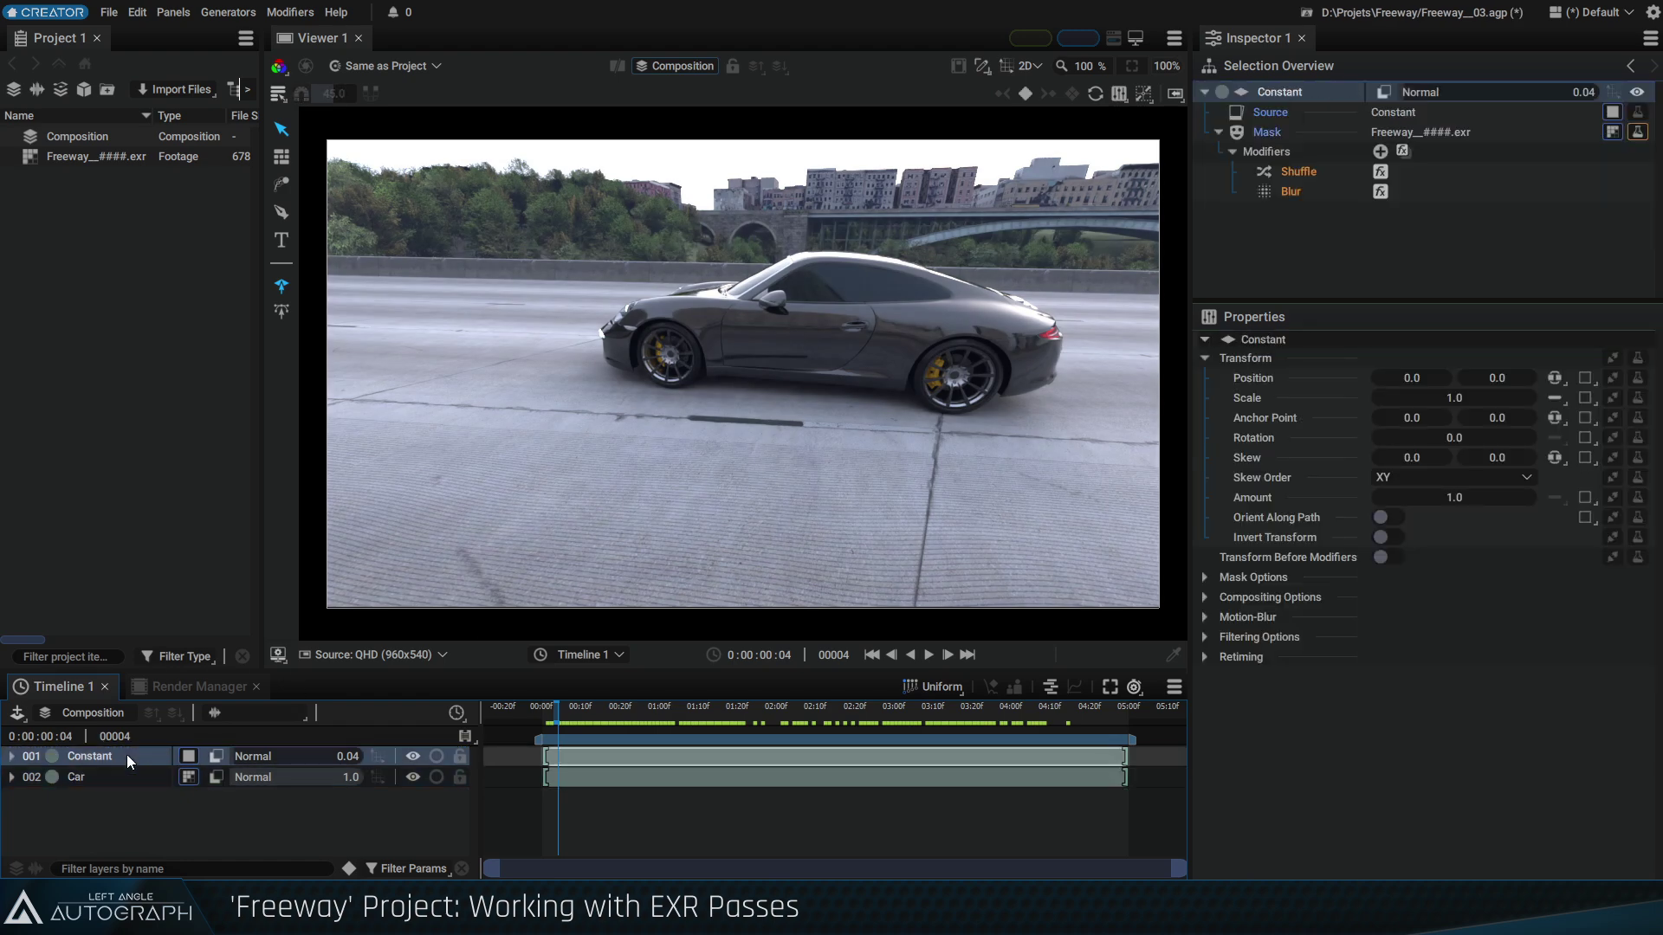
pyautogui.doubleClick(126, 755)
pyautogui.write('Fog')
pyautogui.press('Return')
# Widen the timeline's layer columns, advance to frame 6 and add an Adjustment Layer above the Fog layer
pyautogui.moveTo(471, 715); pyautogui.dragTo(518, 714)
pyautogui.press('Right')
pyautogui.press('Right')
pyautogui.click(19, 712)
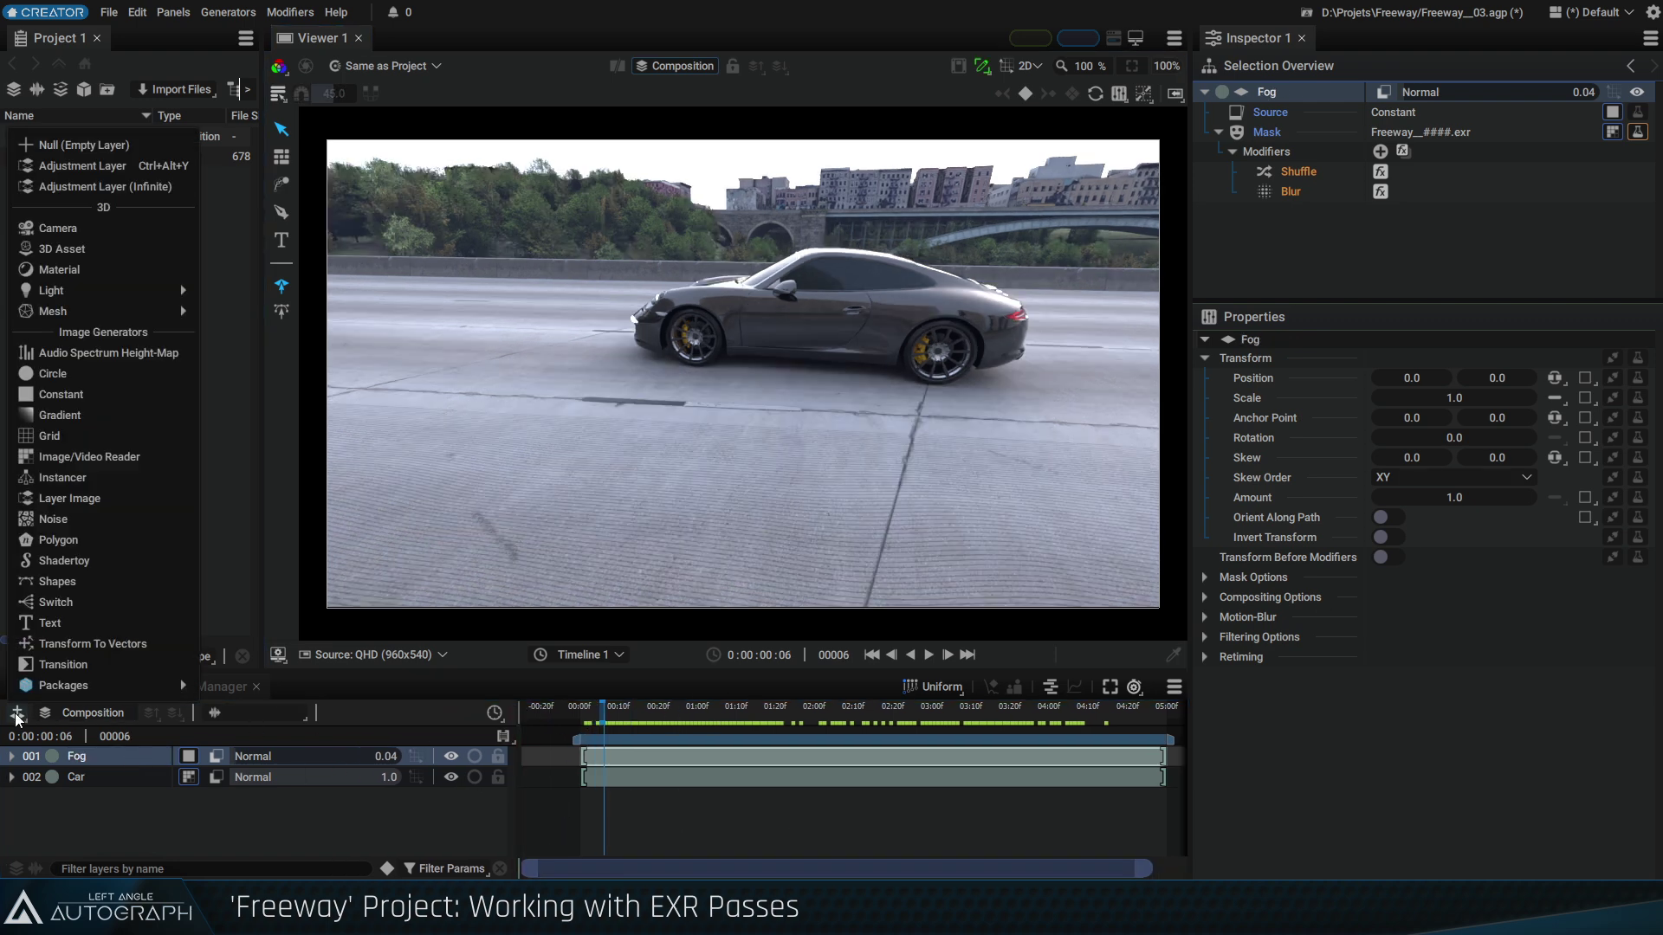
pyautogui.click(113, 166)
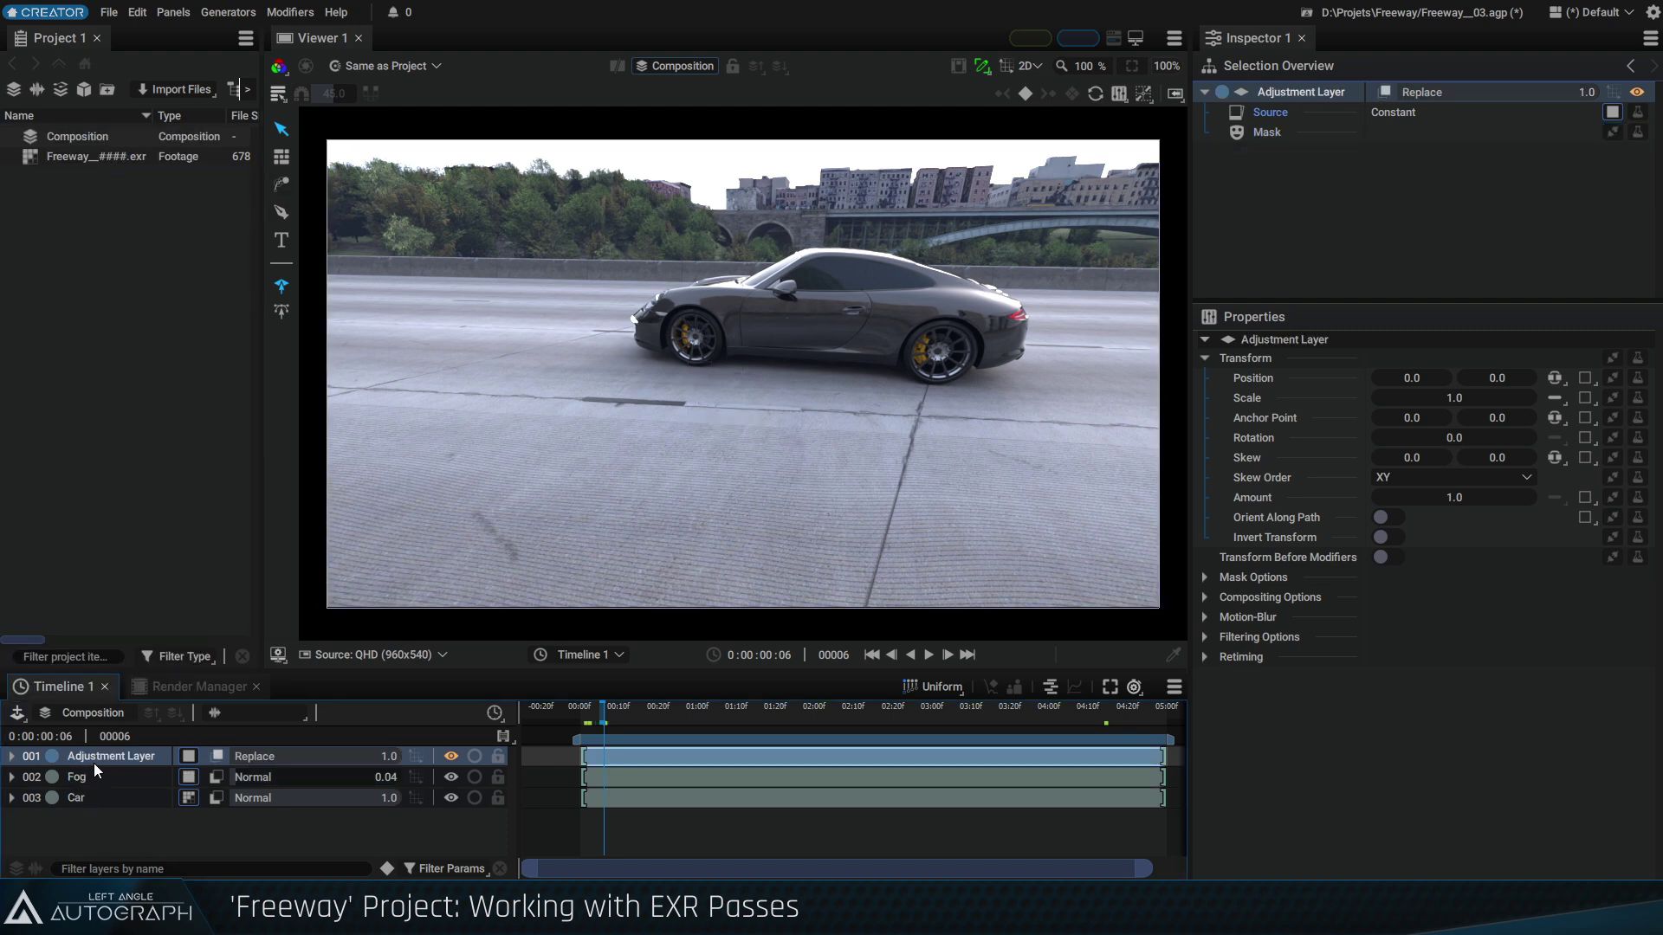
# Add a Vector Blur modifier to the Adjustment Layer
pyautogui.moveTo(715, 322)
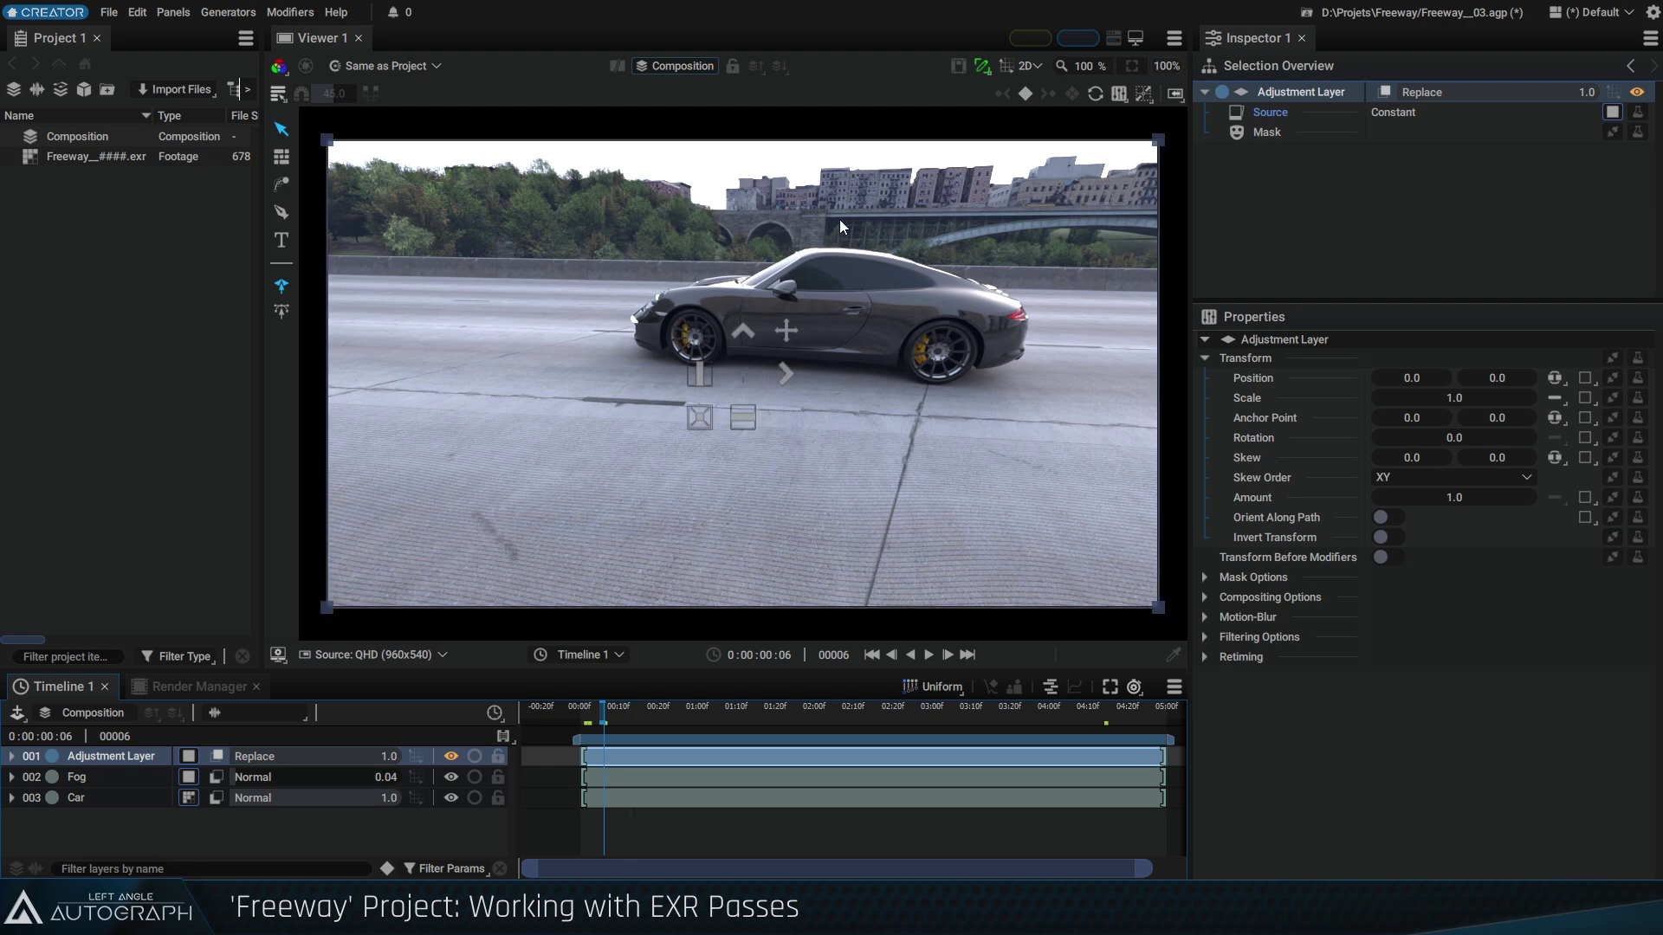
pyautogui.press('Tab')
pyautogui.write('vec')
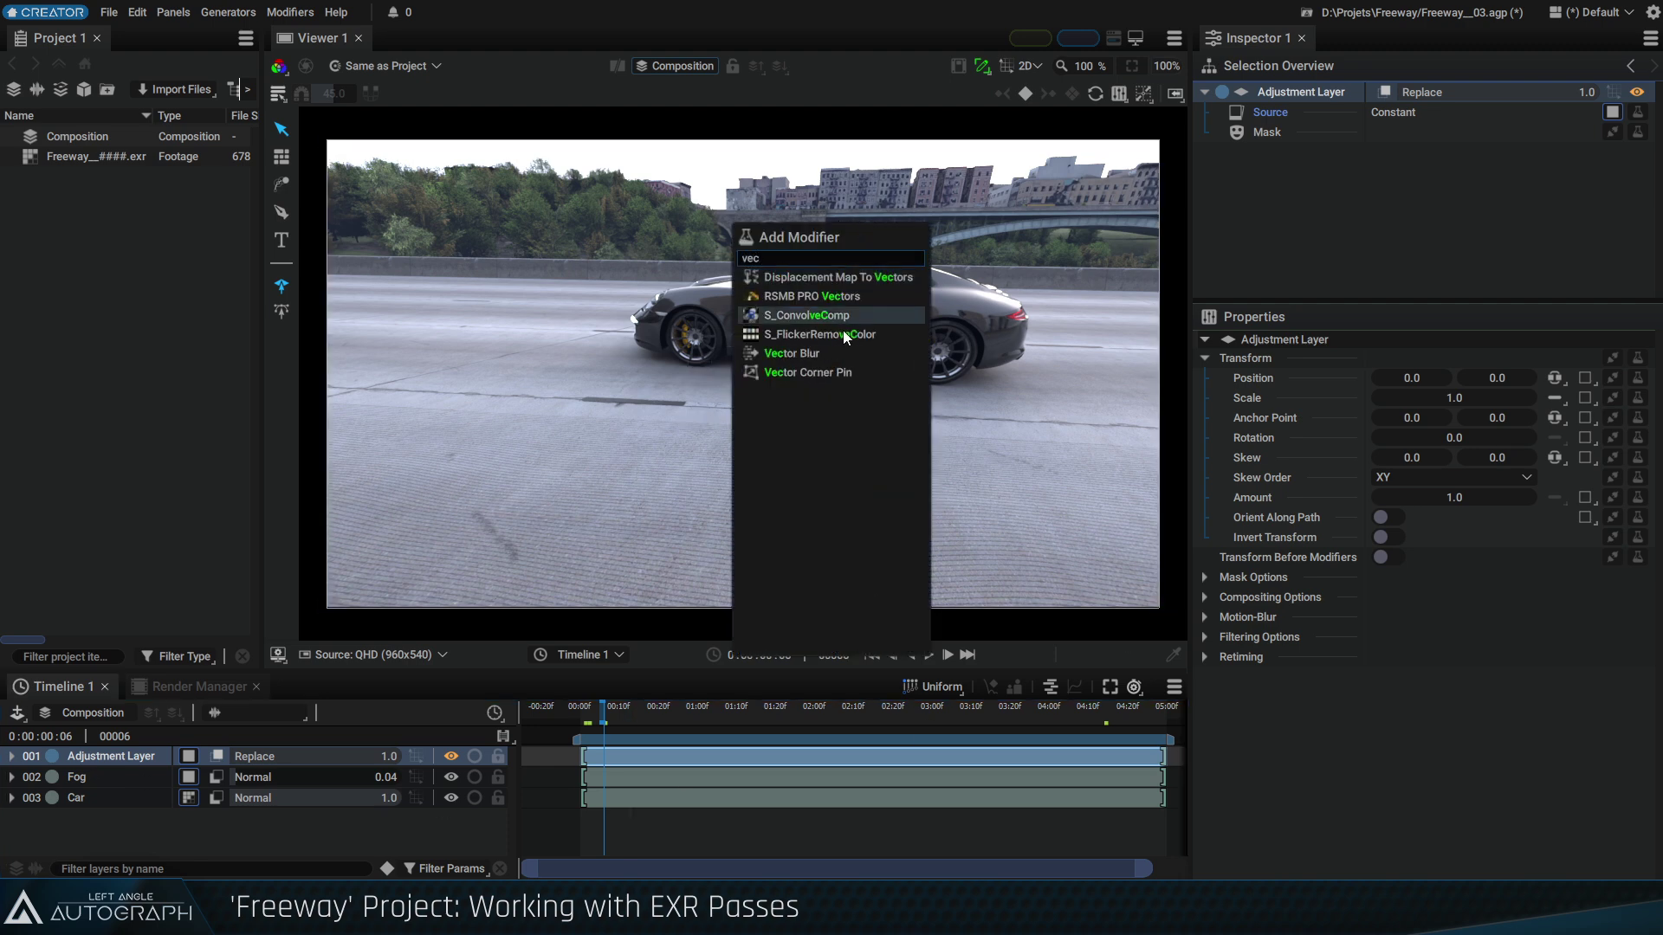
pyautogui.click(829, 355)
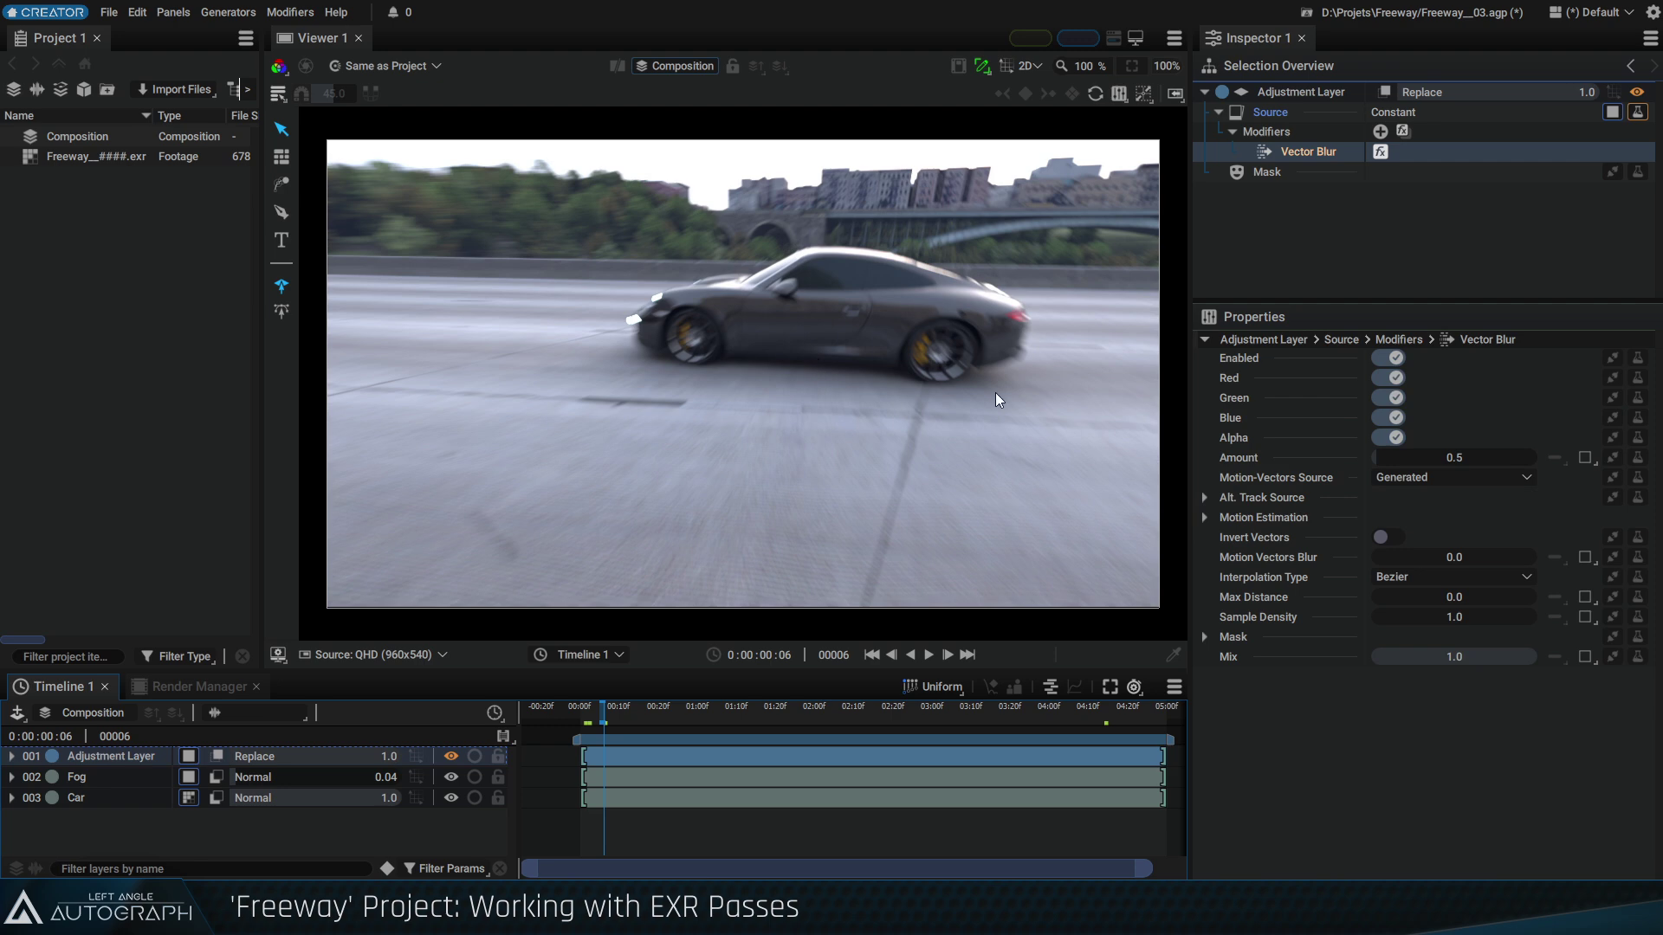
# Play the shot with generated motion vectors, expand the Motion Estimation settings and compare the blur between frames 39 and 40
pyautogui.click(1421, 478)
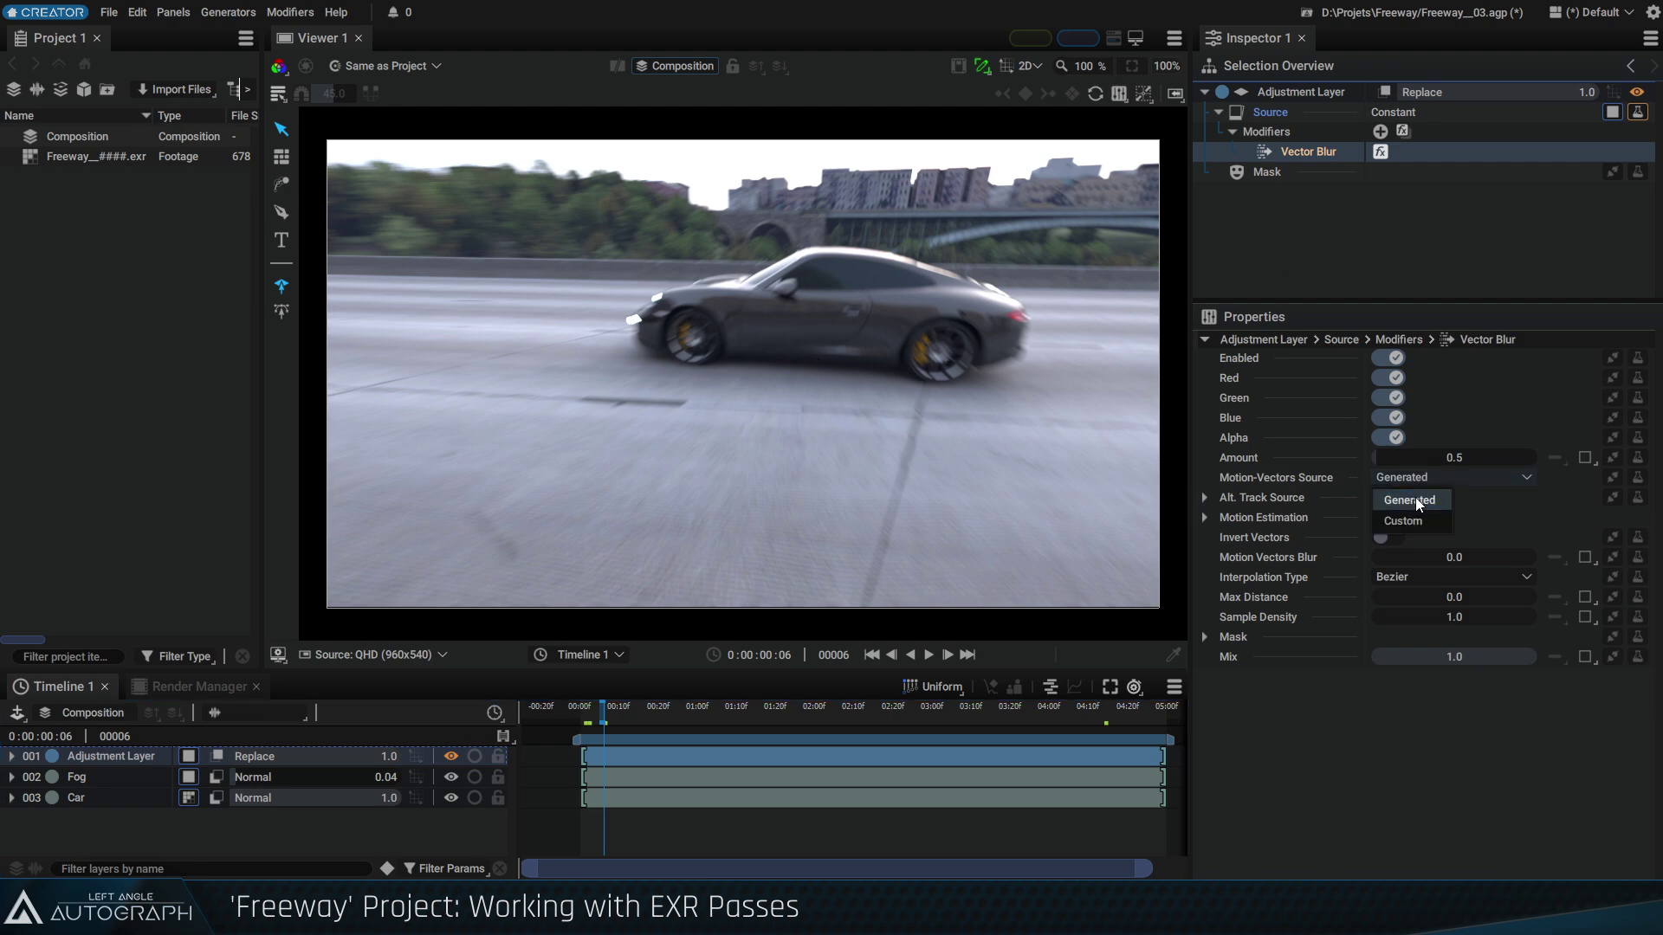
pyautogui.press('space')
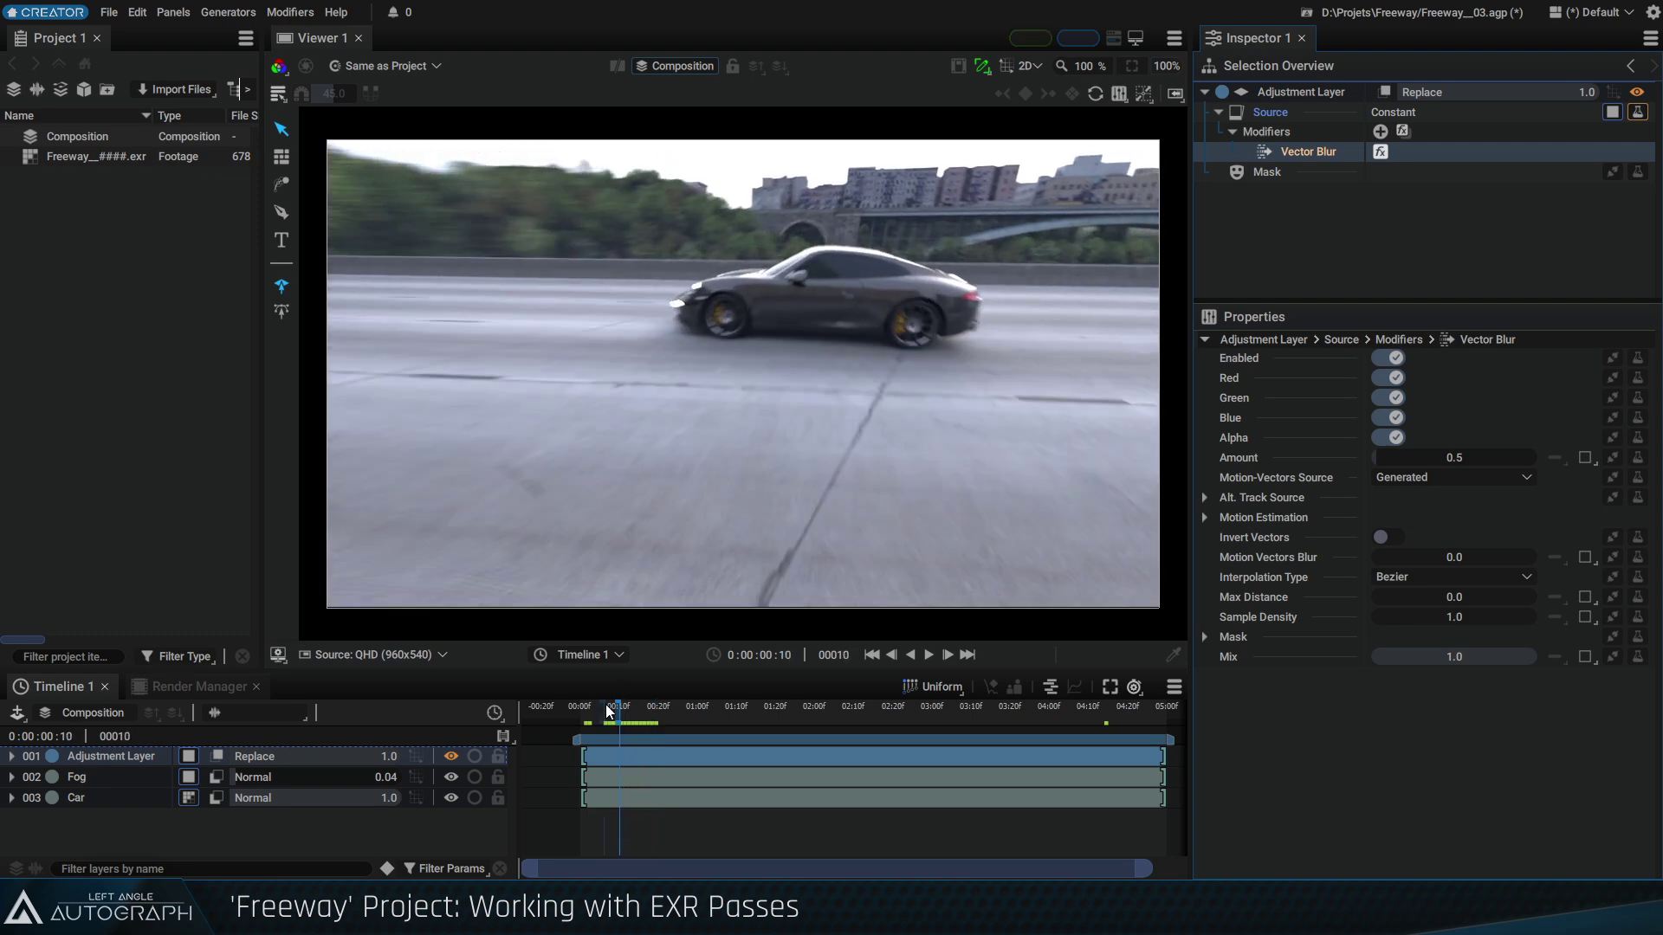
pyautogui.moveTo(616, 710); pyautogui.dragTo(732, 727)
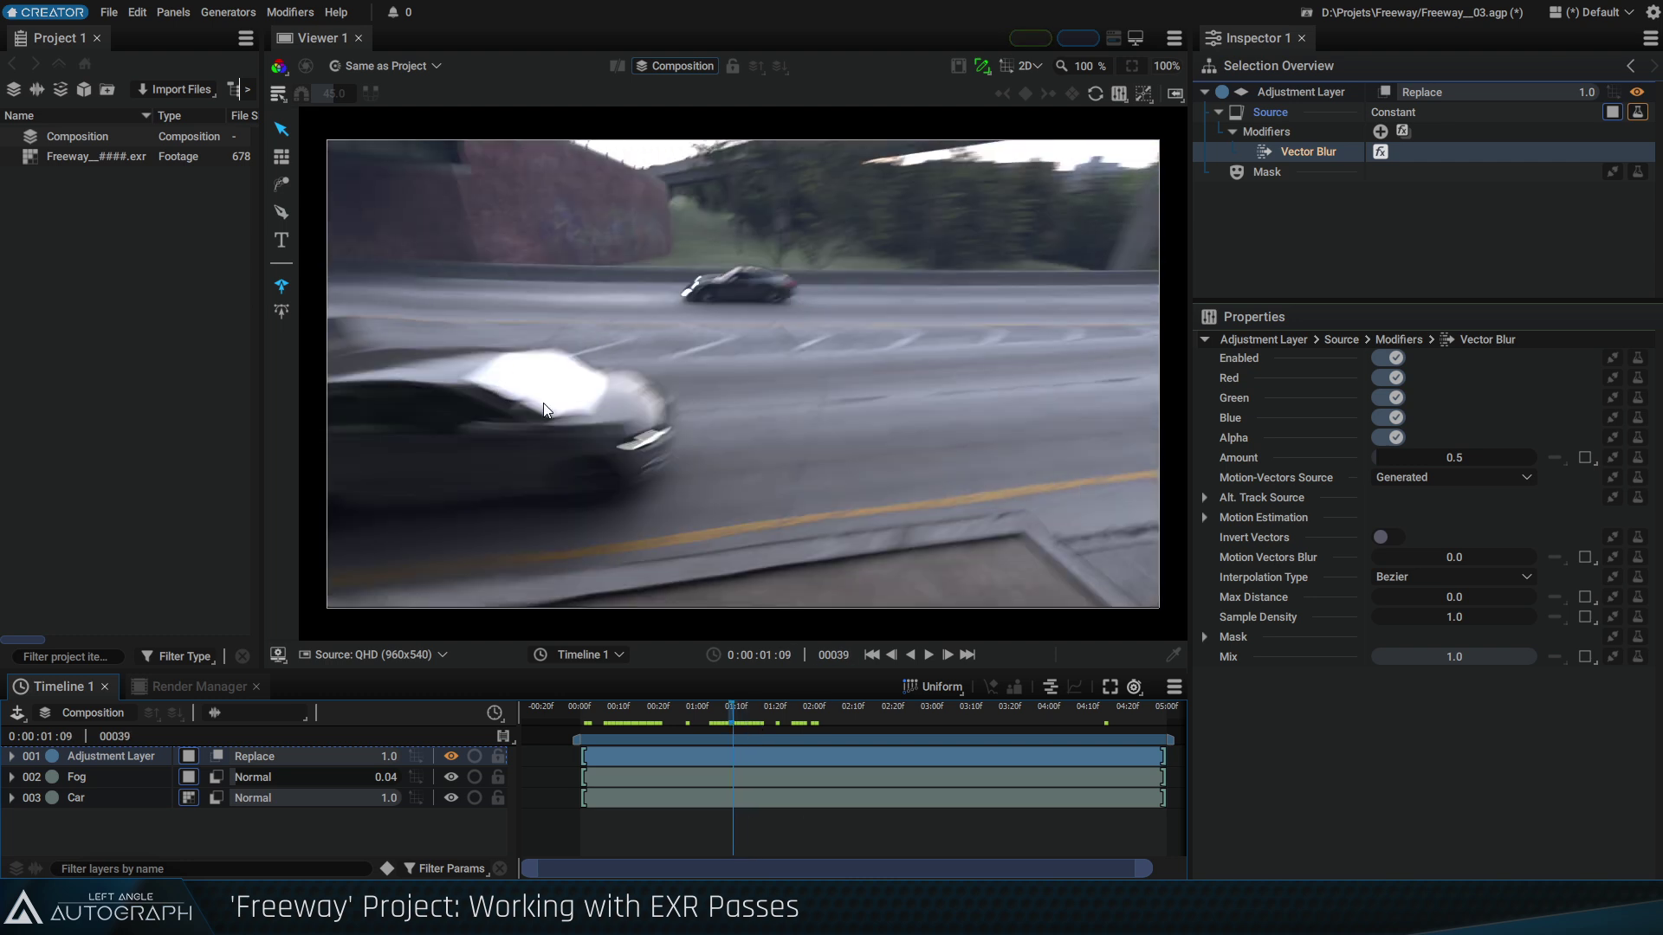
pyautogui.click(1205, 517)
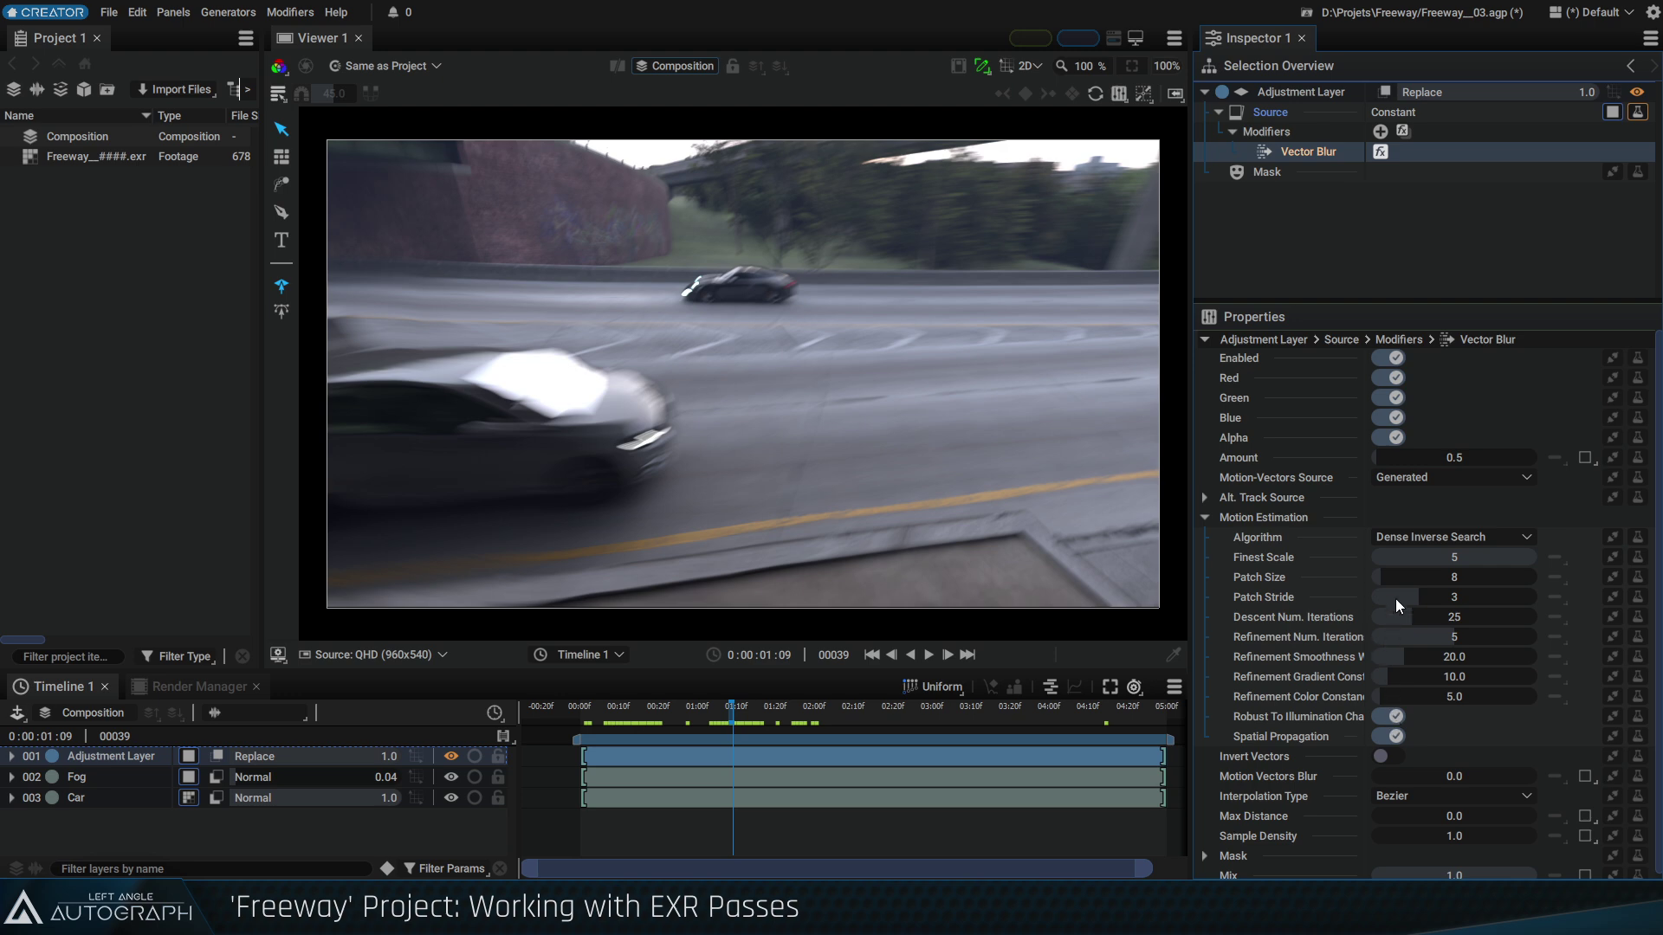
pyautogui.moveTo(727, 704)
pyautogui.mouseDown()
pyautogui.moveTo(750, 711)
pyautogui.moveTo(736, 719)
pyautogui.mouseUp()
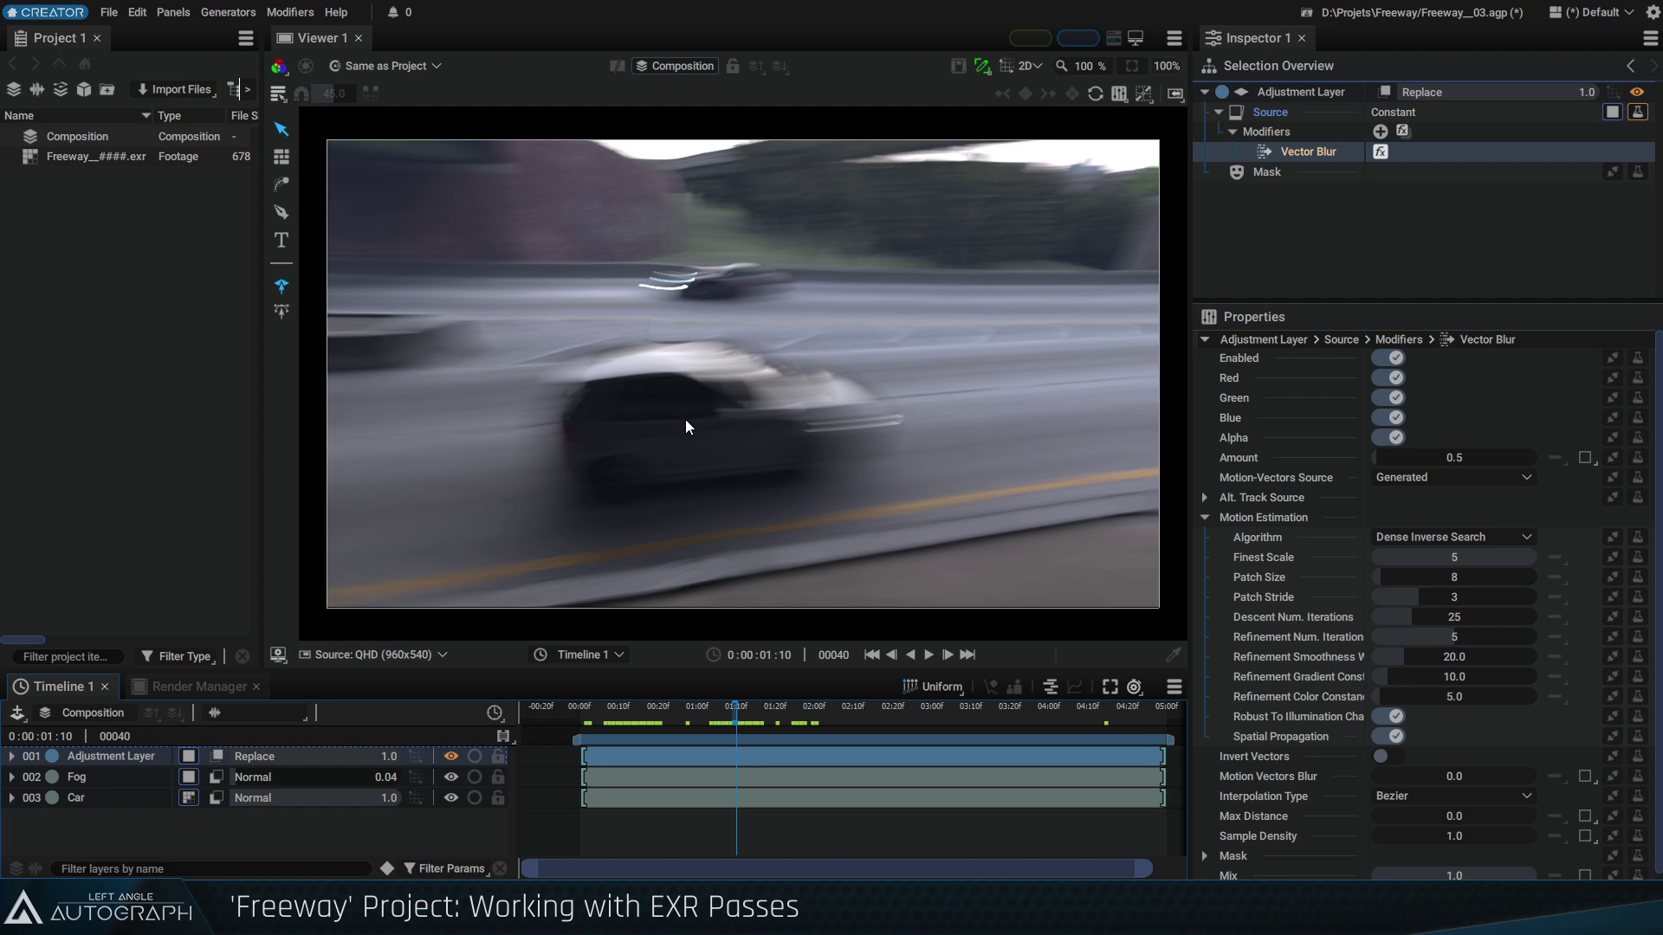
pyautogui.press('Left')
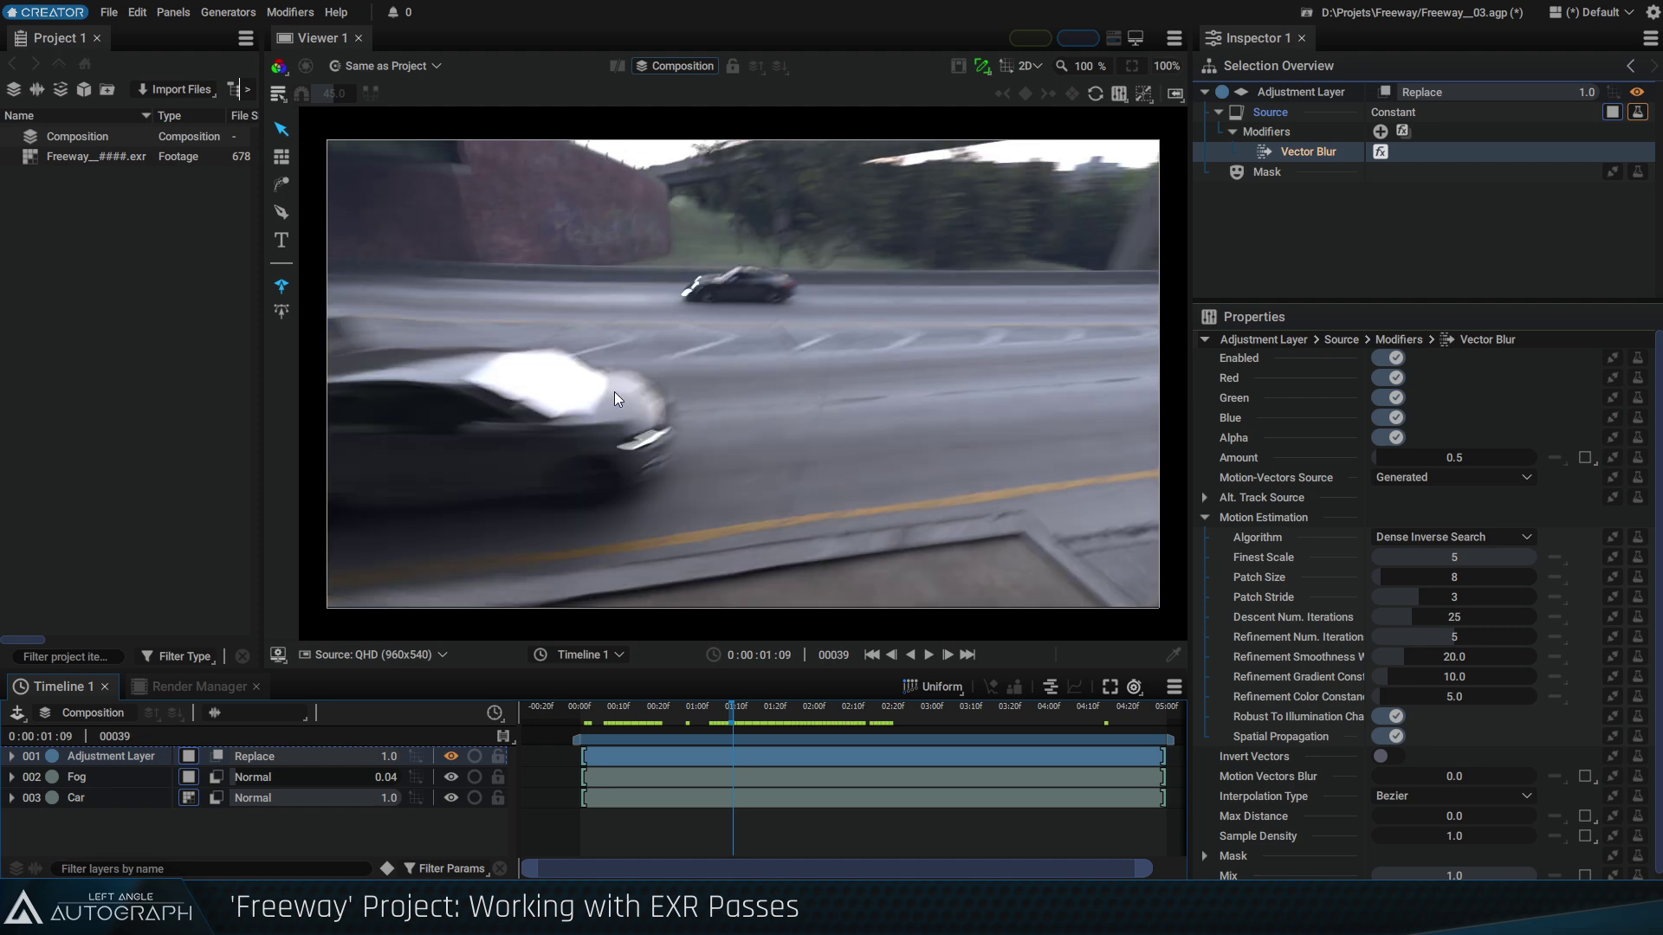
pyautogui.press('Right')
pyautogui.press('Left')
pyautogui.press('Right')
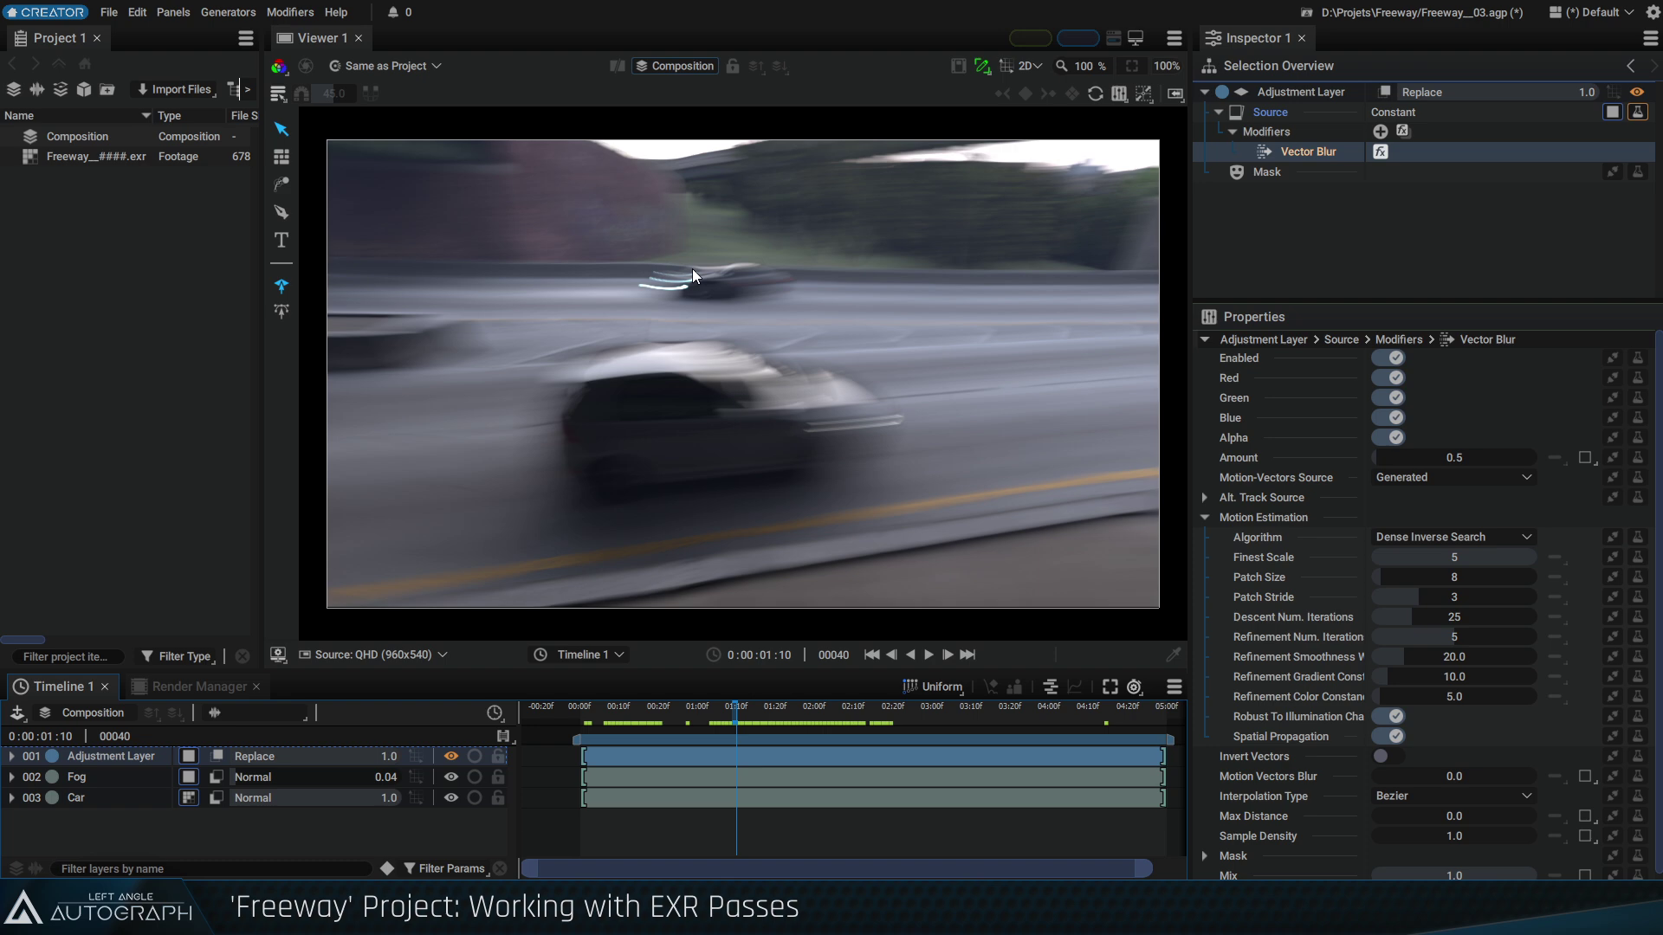
pyautogui.press('Left')
pyautogui.press('Right')
# Set the Vector Blur's Motion-Vectors Source to Custom
pyautogui.click(1426, 474)
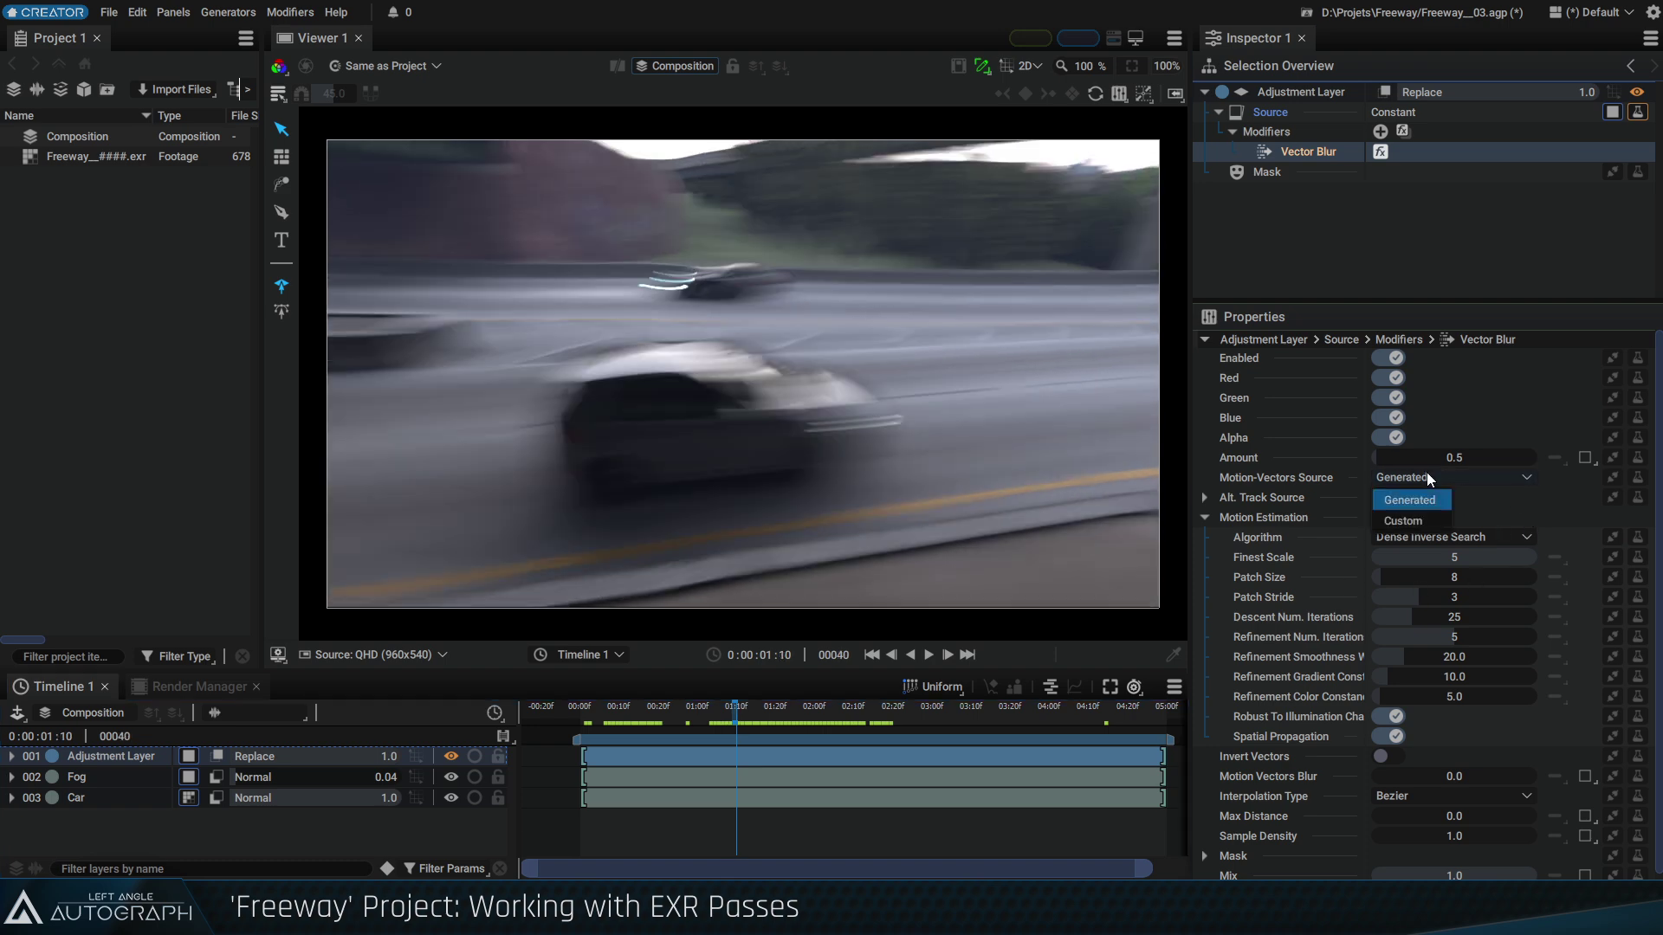
pyautogui.click(1403, 519)
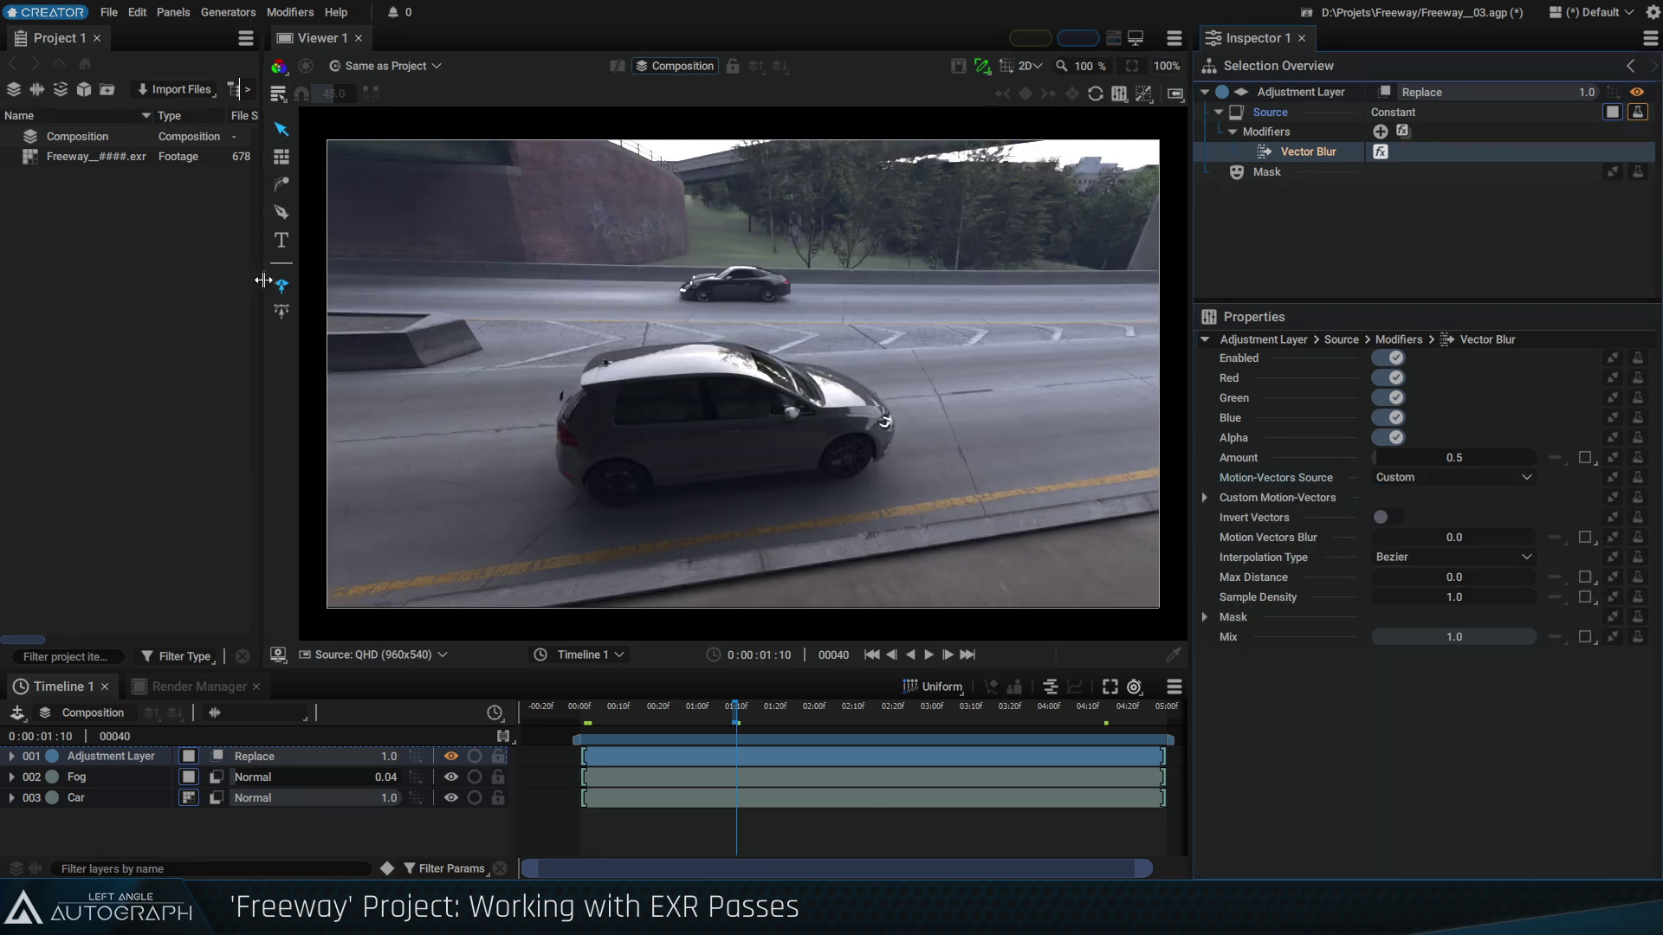
# Open the Freeway__####.exr footage, set its Output Part to Vector.rgba and view the motion vectors at frame 12
pyautogui.doubleClick(91, 150)
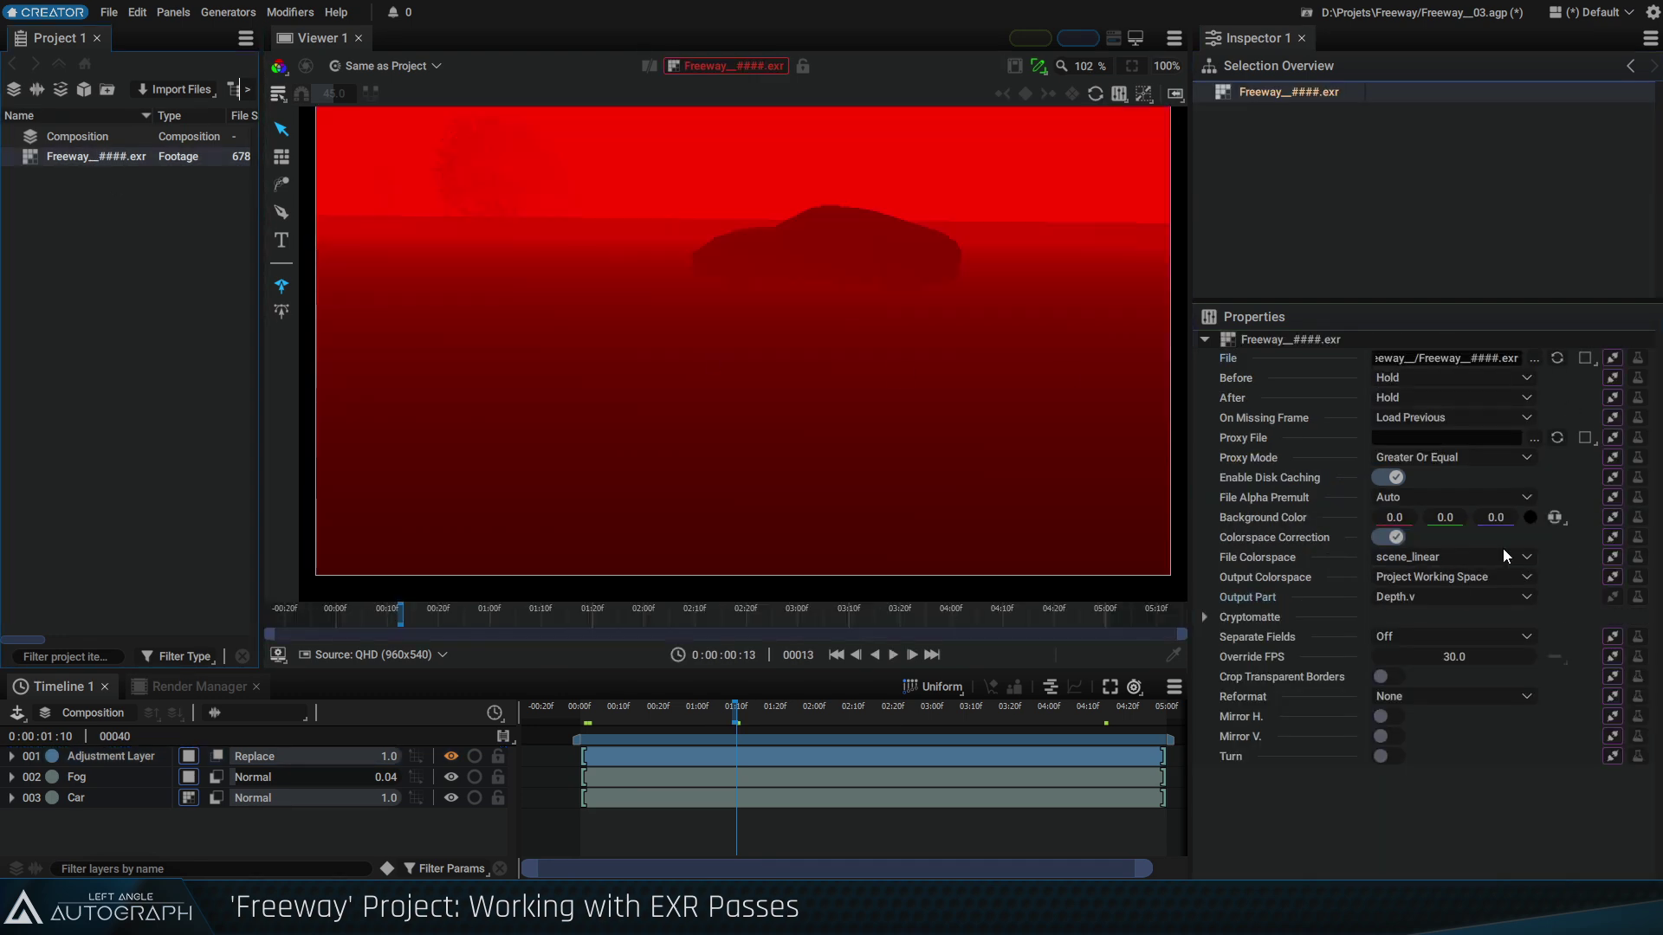
pyautogui.click(1420, 596)
pyautogui.click(1429, 662)
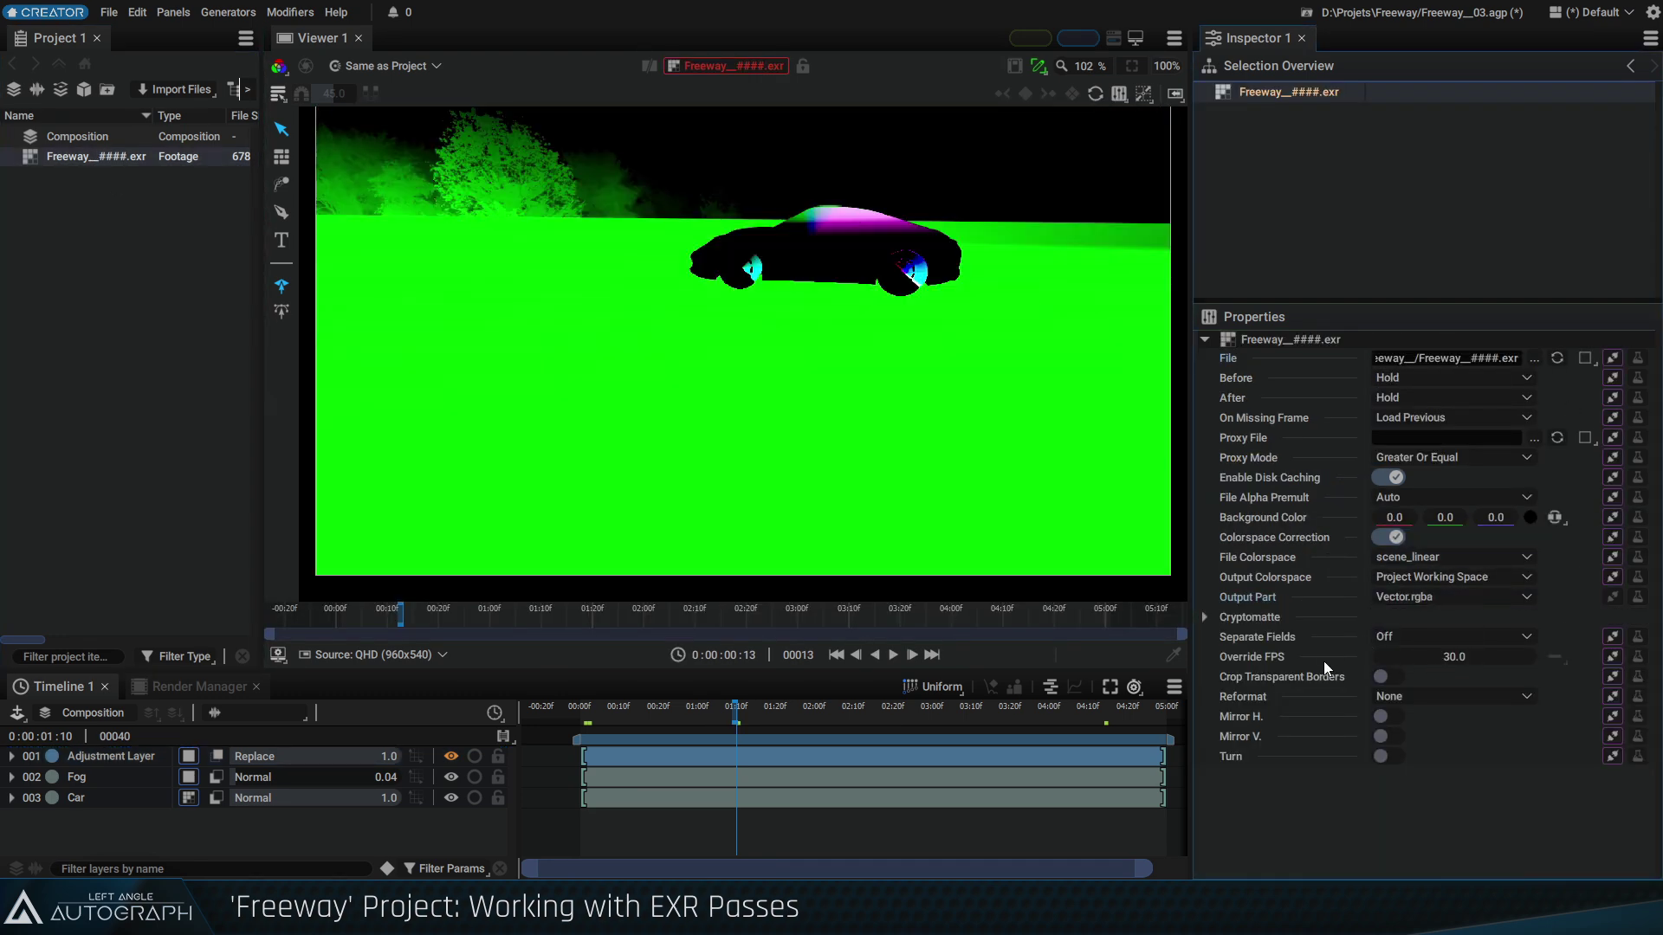
pyautogui.moveTo(404, 608)
pyautogui.mouseDown()
pyautogui.moveTo(338, 609)
pyautogui.moveTo(441, 609)
pyautogui.moveTo(319, 611)
pyautogui.moveTo(511, 611)
pyautogui.moveTo(397, 614)
pyautogui.mouseUp()
# Reopen the Composition and link the Freeway__####.exr footage as the Custom Motion-Vectors of the Adjustment Layer's Vector Blur
pyautogui.click(63, 135)
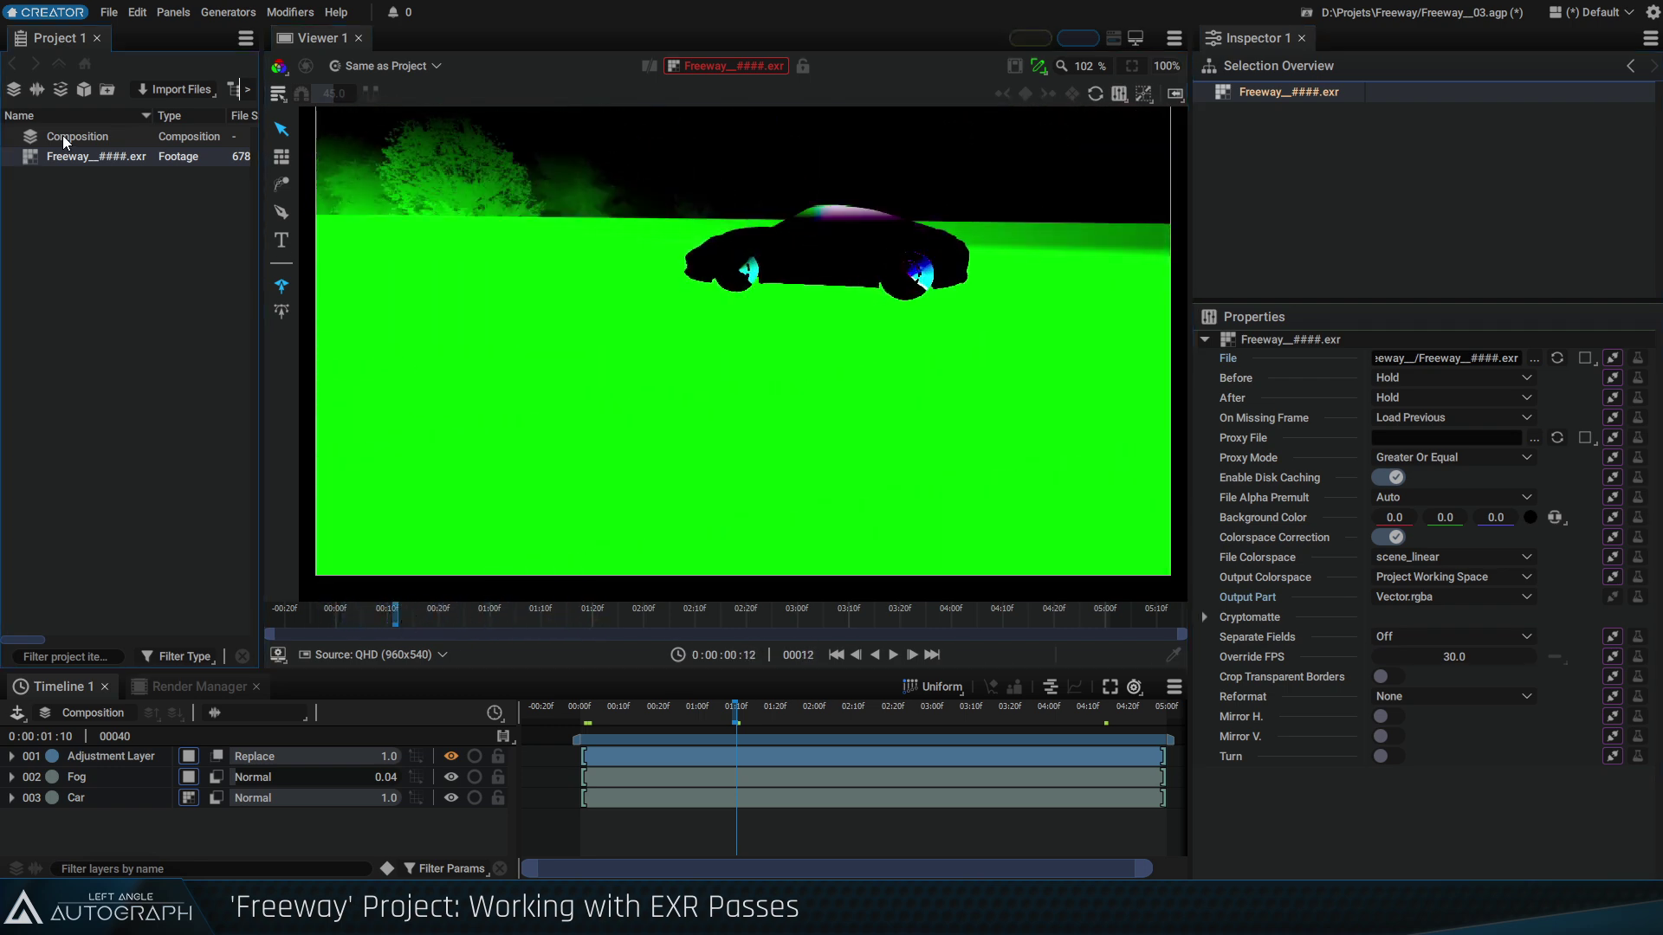
pyautogui.click(117, 759)
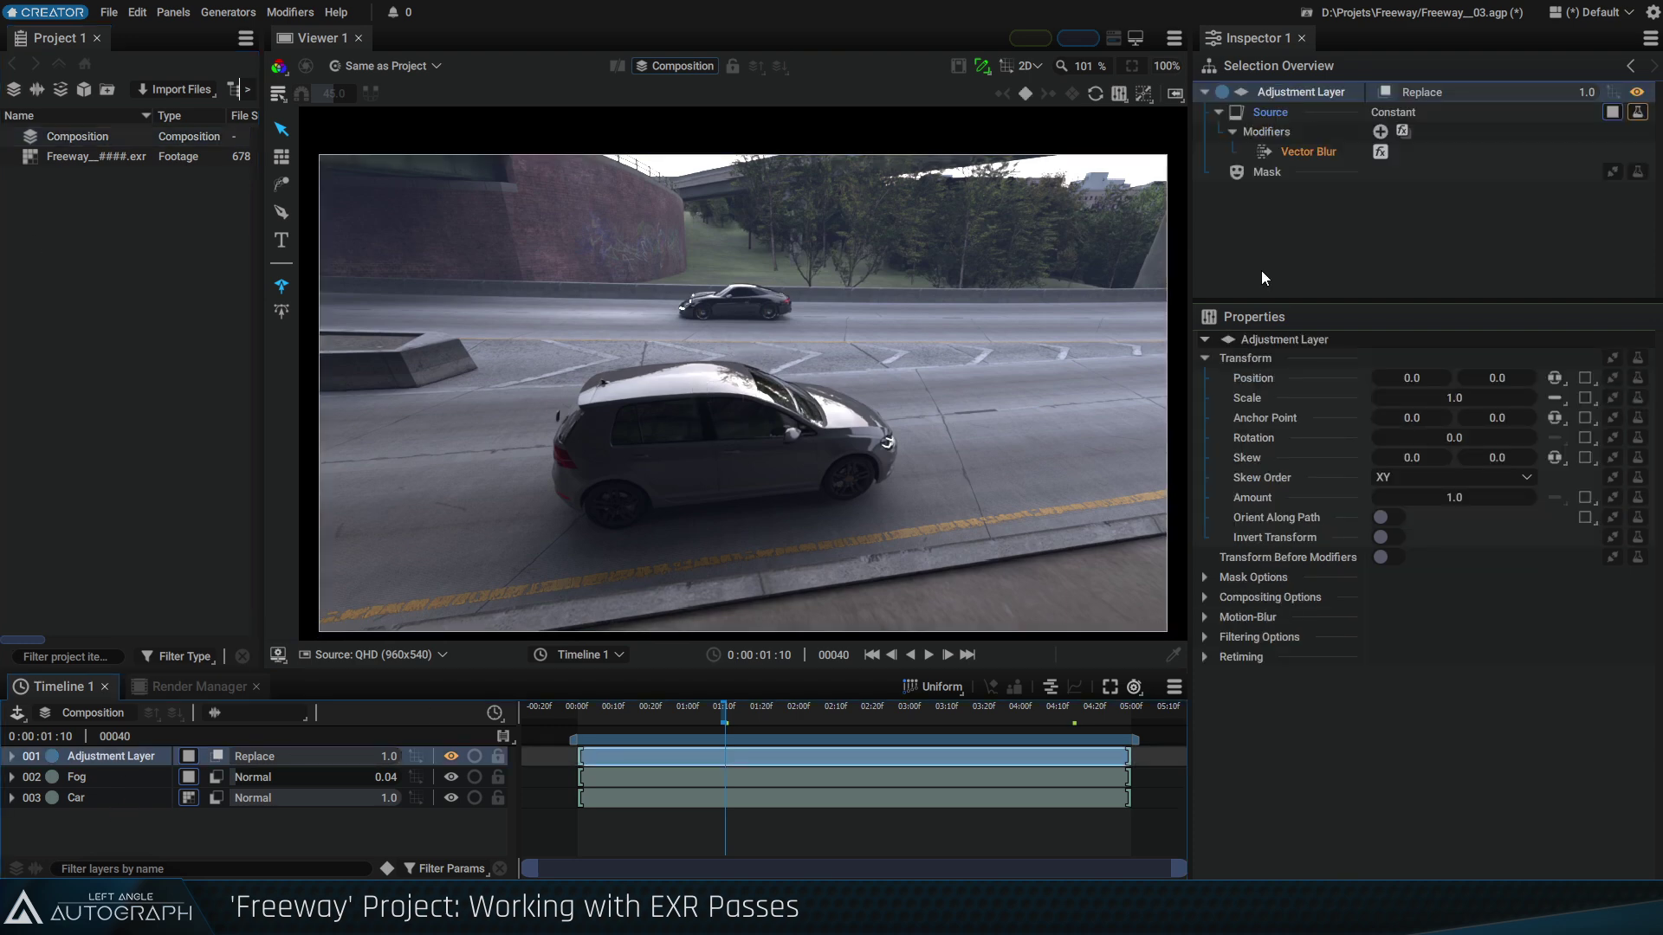
pyautogui.click(1309, 152)
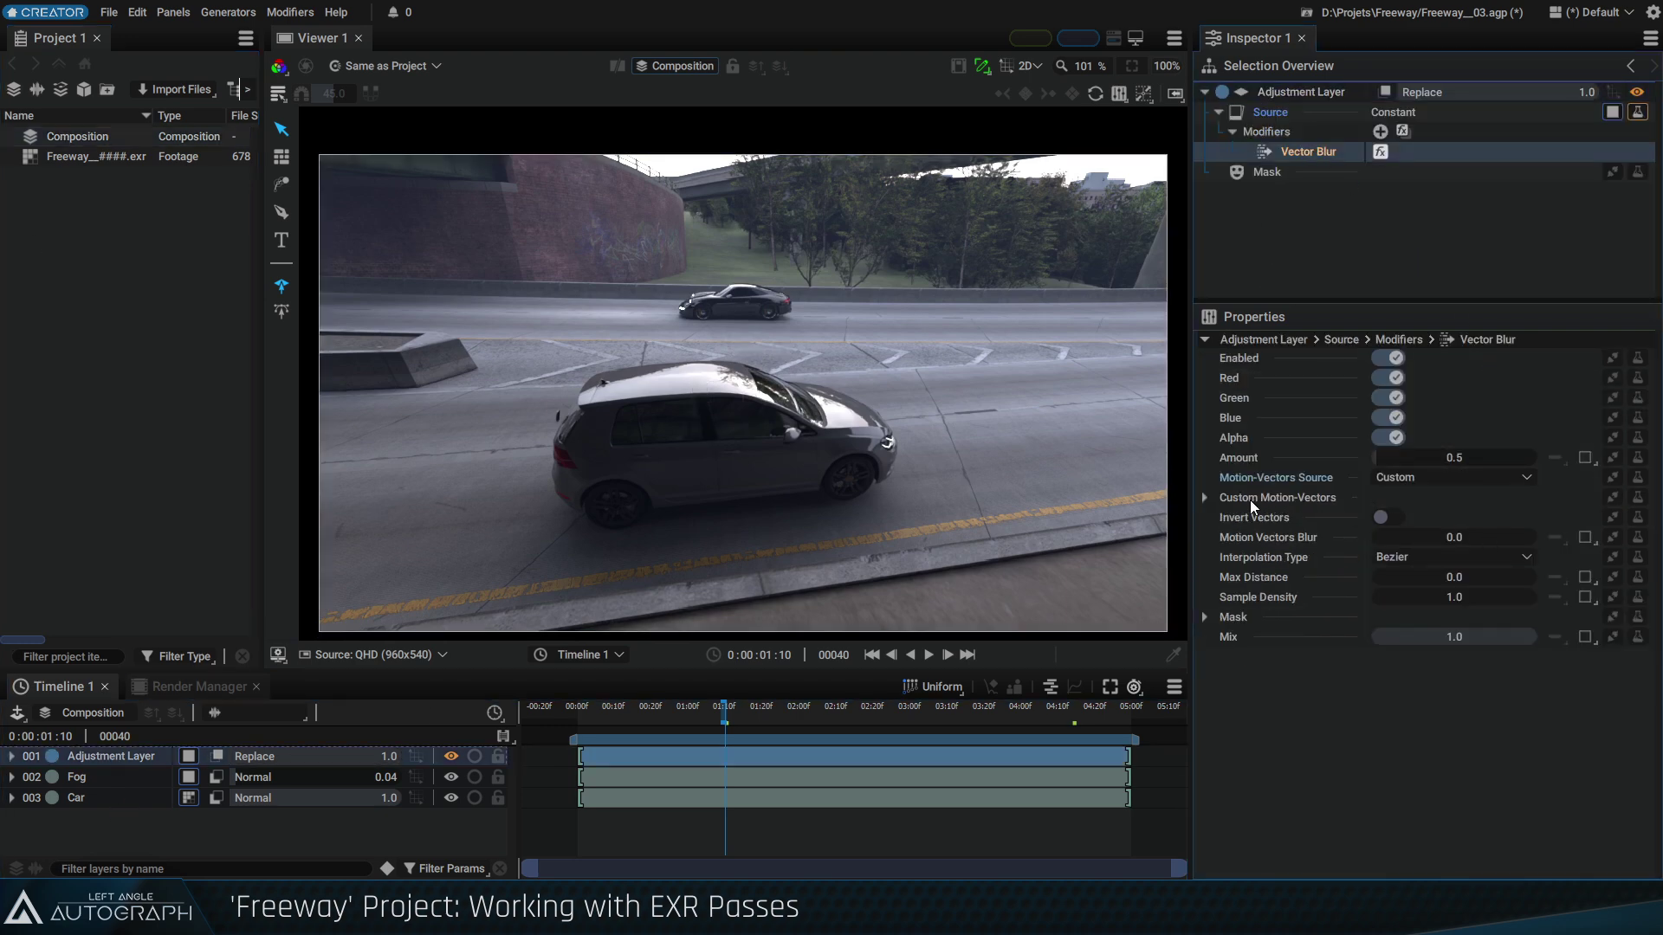
pyautogui.moveTo(55, 158); pyautogui.dragTo(1616, 499)
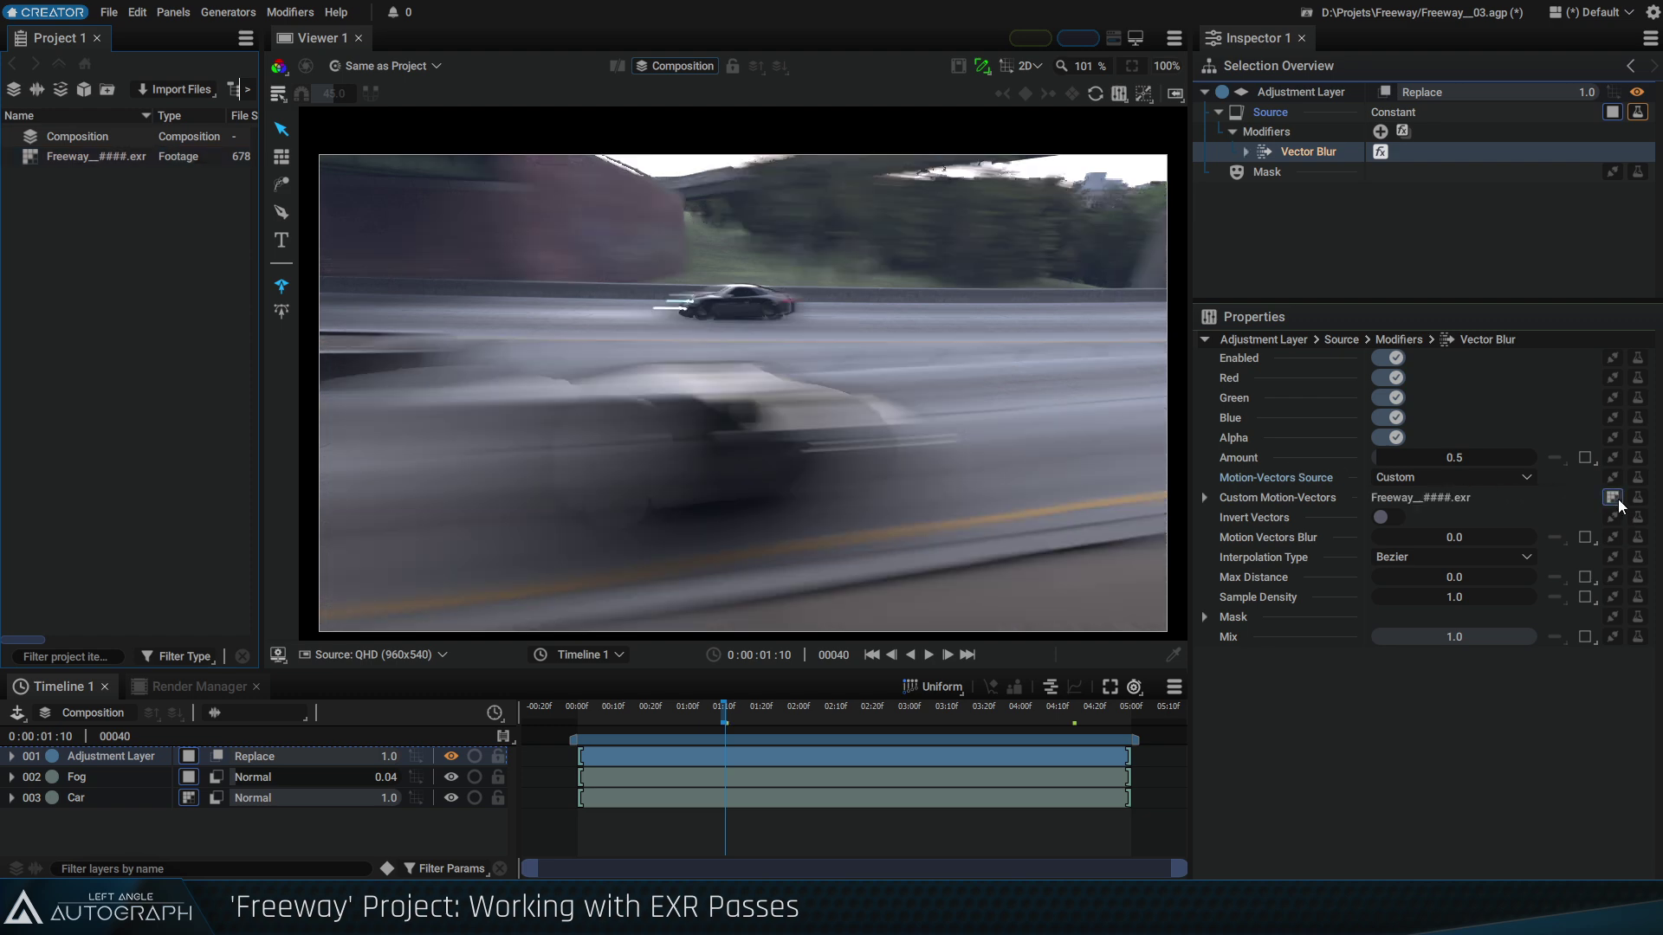
# Expand the Custom Motion-Vectors source, check that its Output Part is Vector.rgba, and view the blur at frame 7
pyautogui.click(1205, 498)
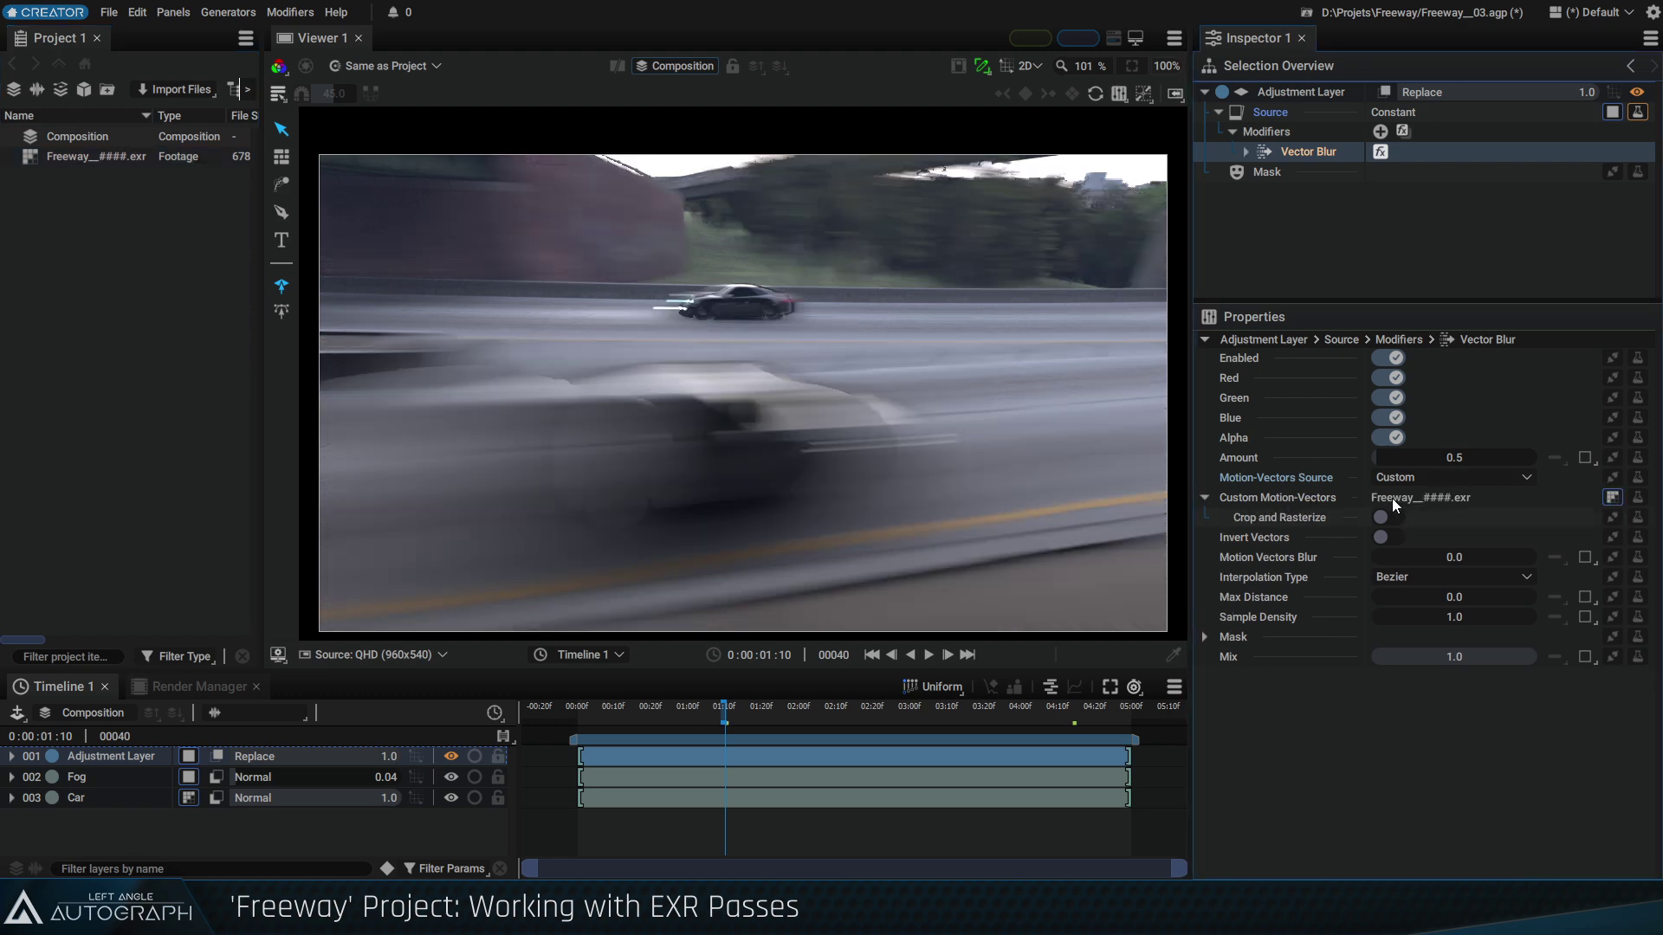
pyautogui.click(1245, 151)
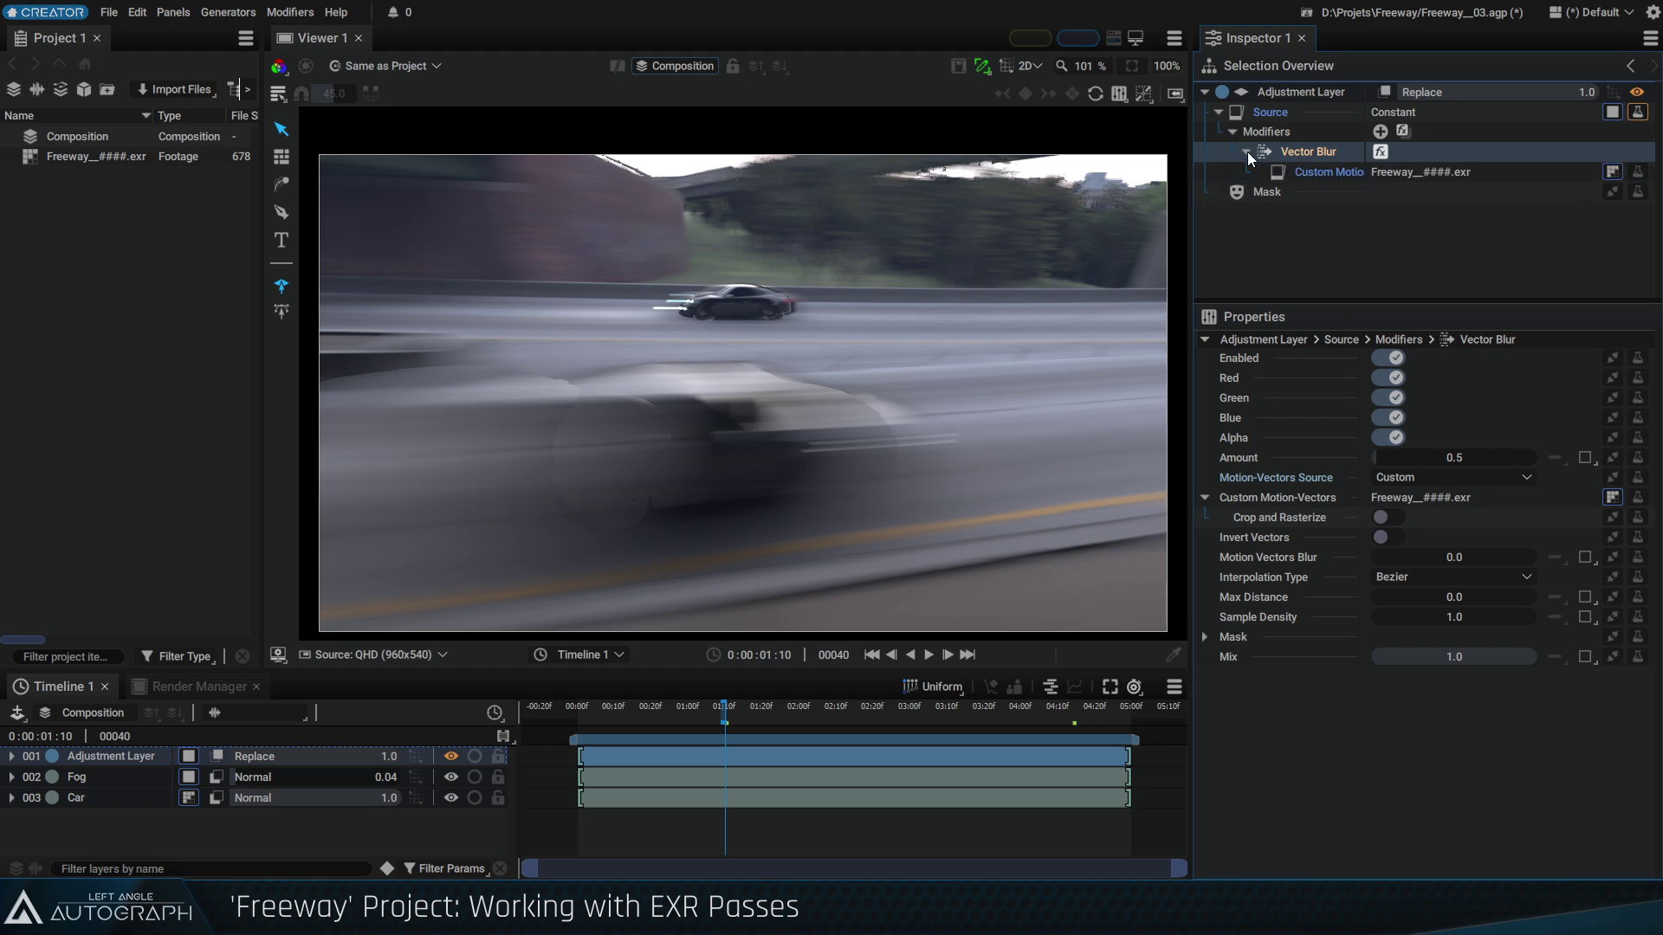
pyautogui.moveTo(1375, 126); pyautogui.dragTo(1431, 124)
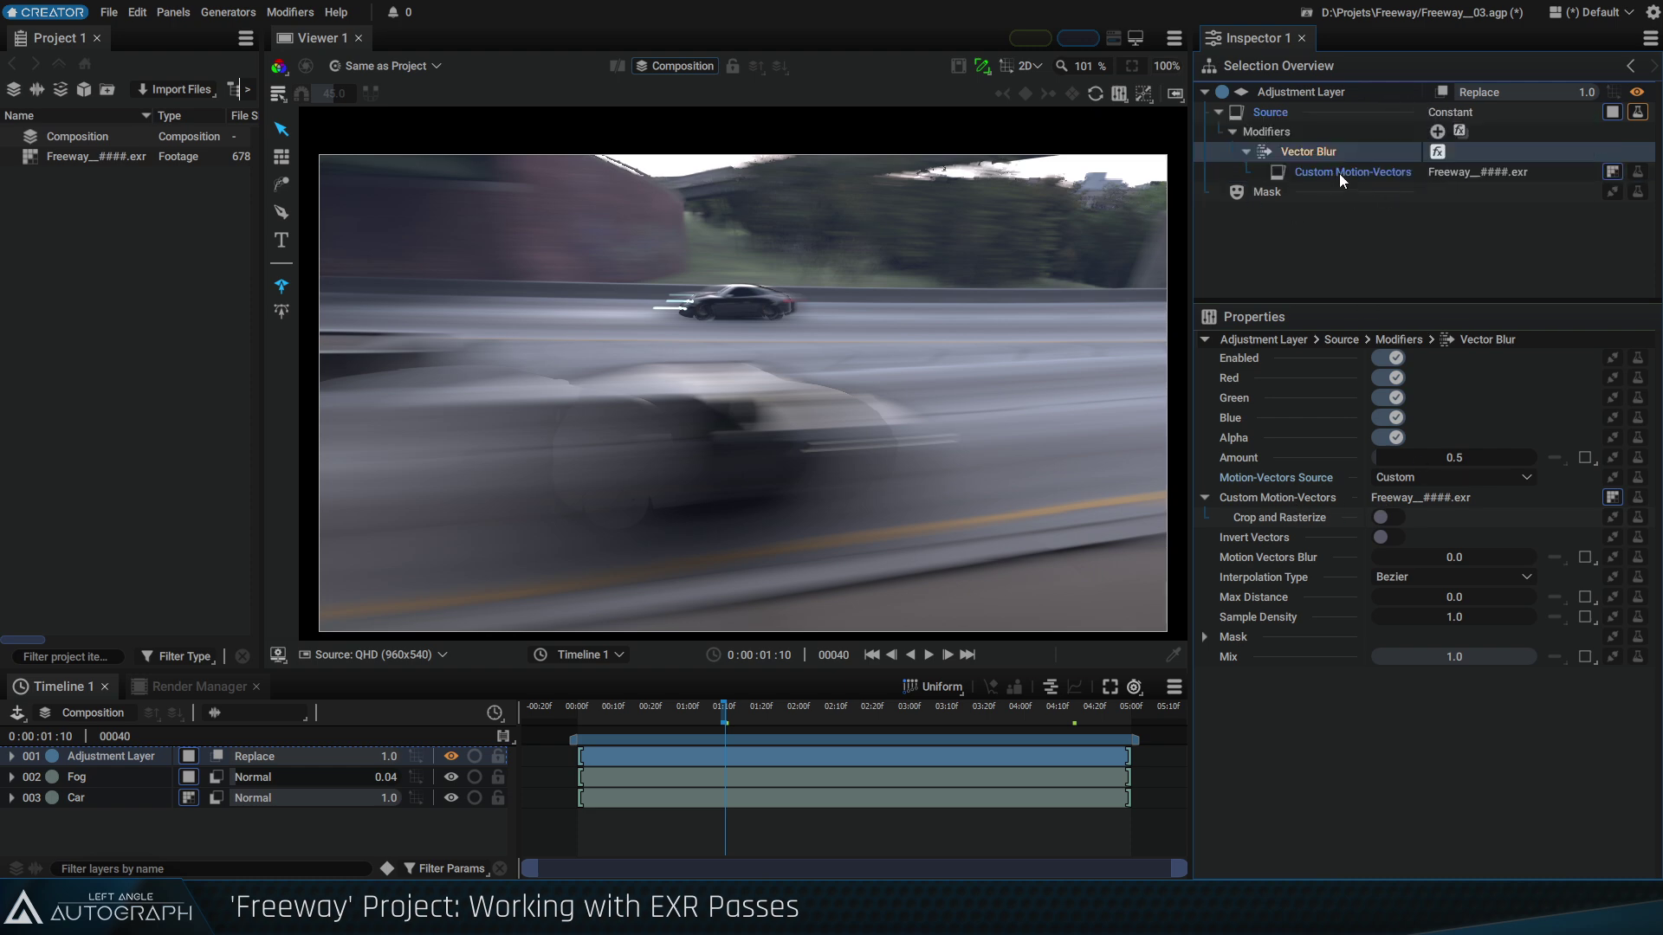
pyautogui.click(1338, 173)
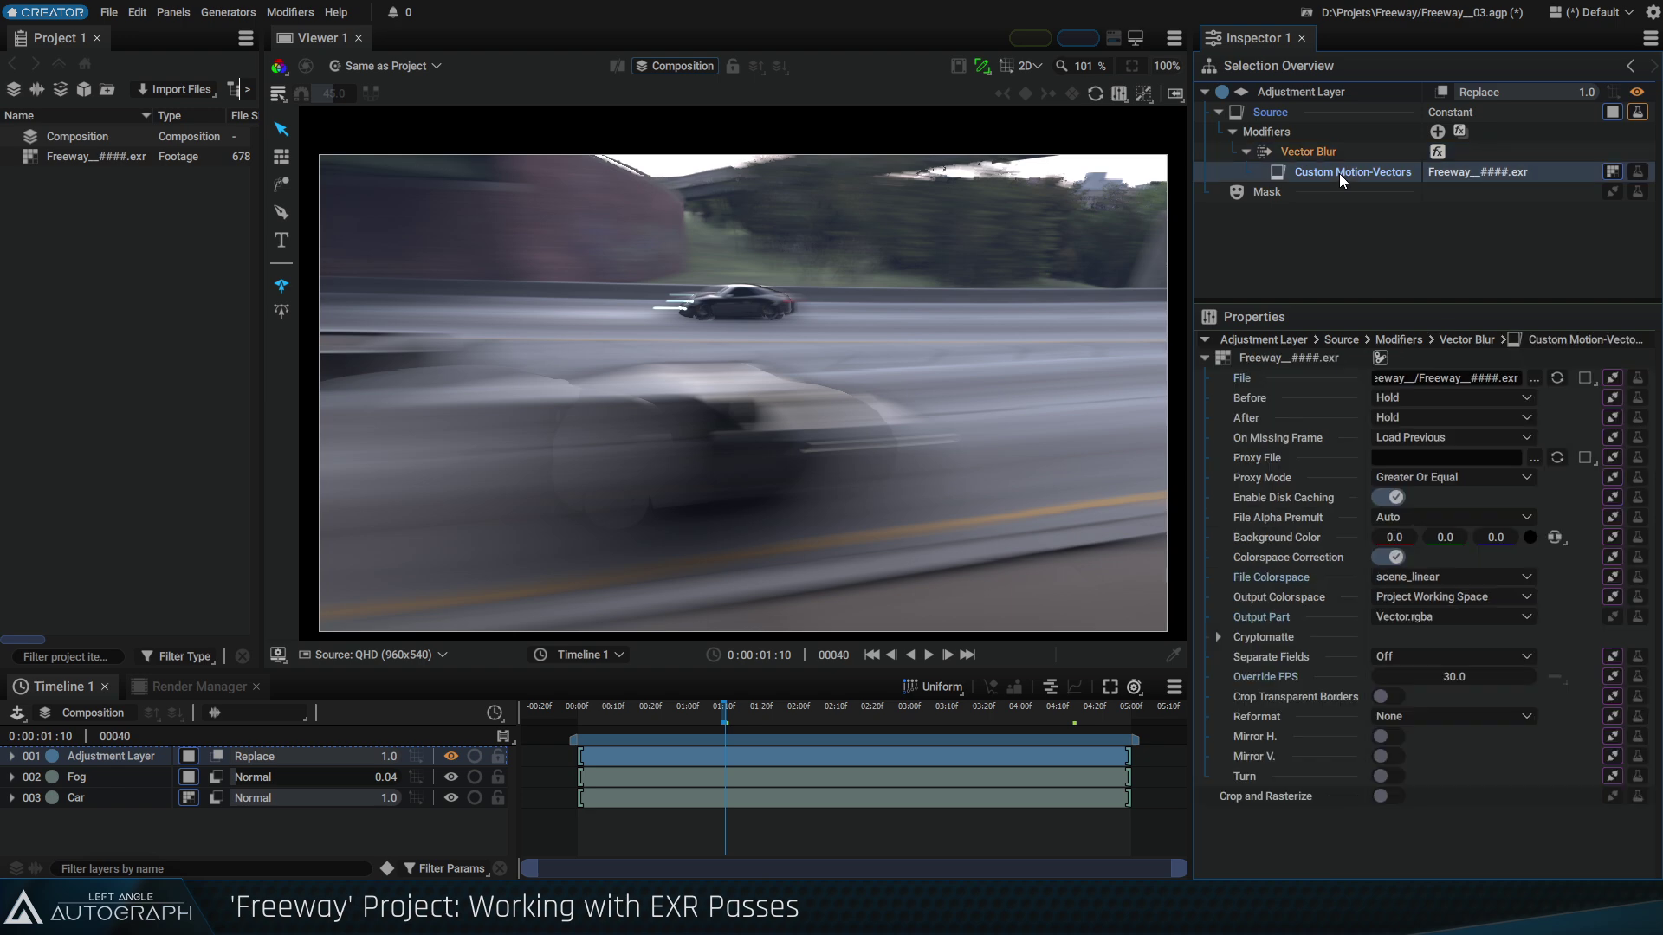
pyautogui.click(1391, 616)
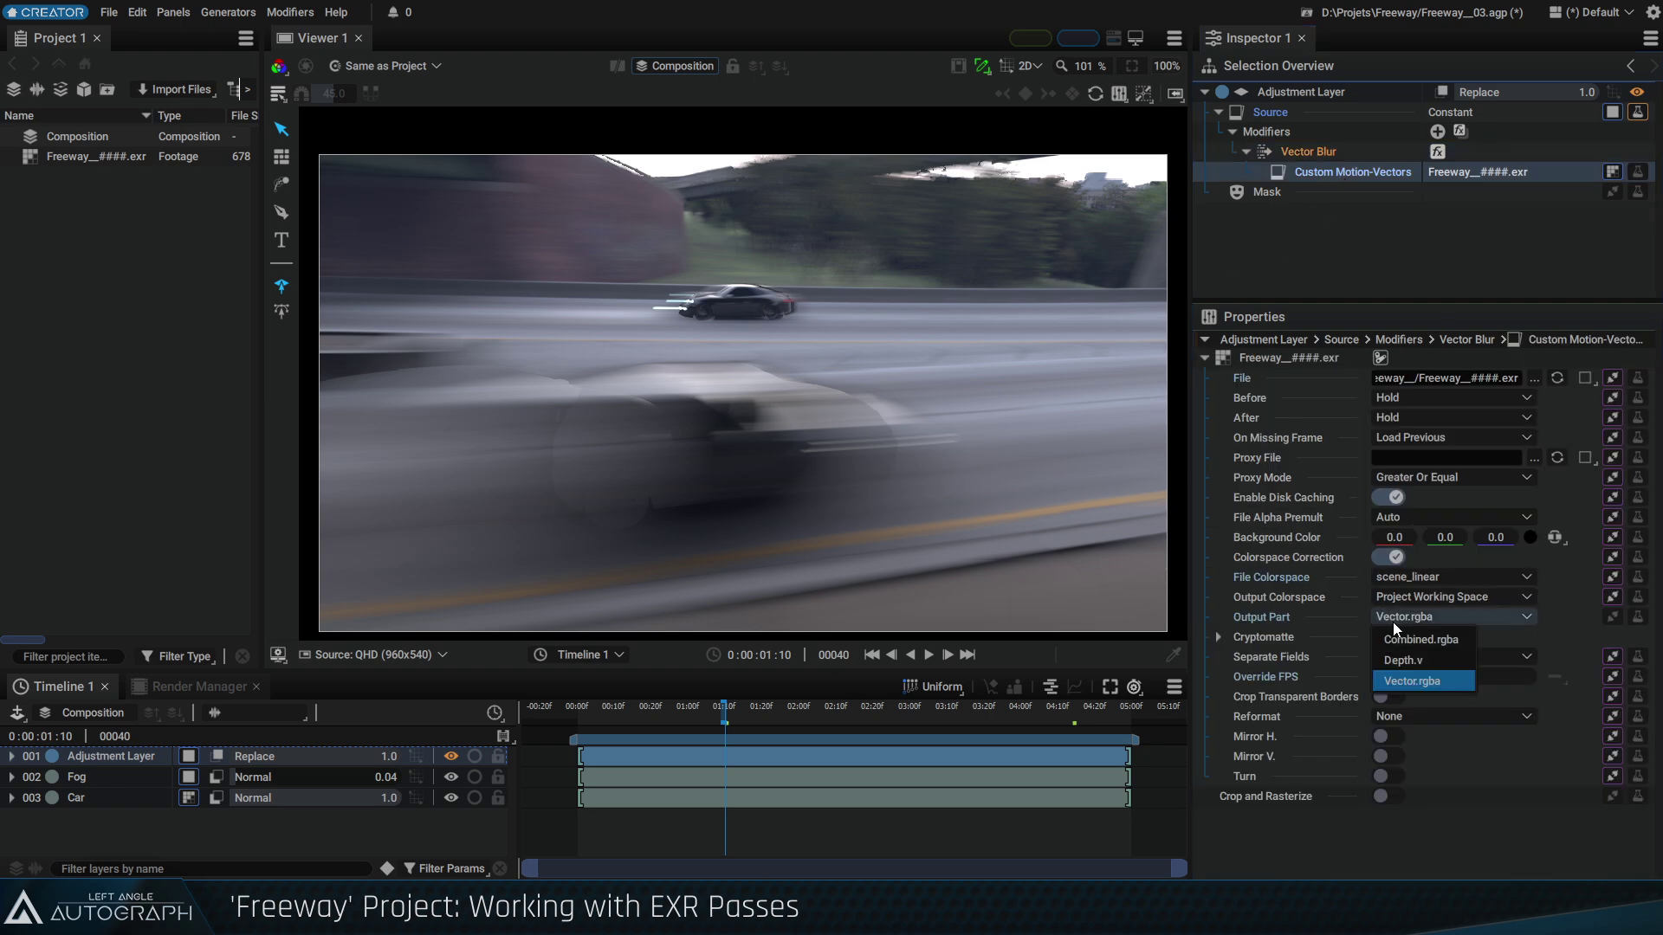
pyautogui.click(1411, 682)
pyautogui.moveTo(731, 720); pyautogui.dragTo(603, 712)
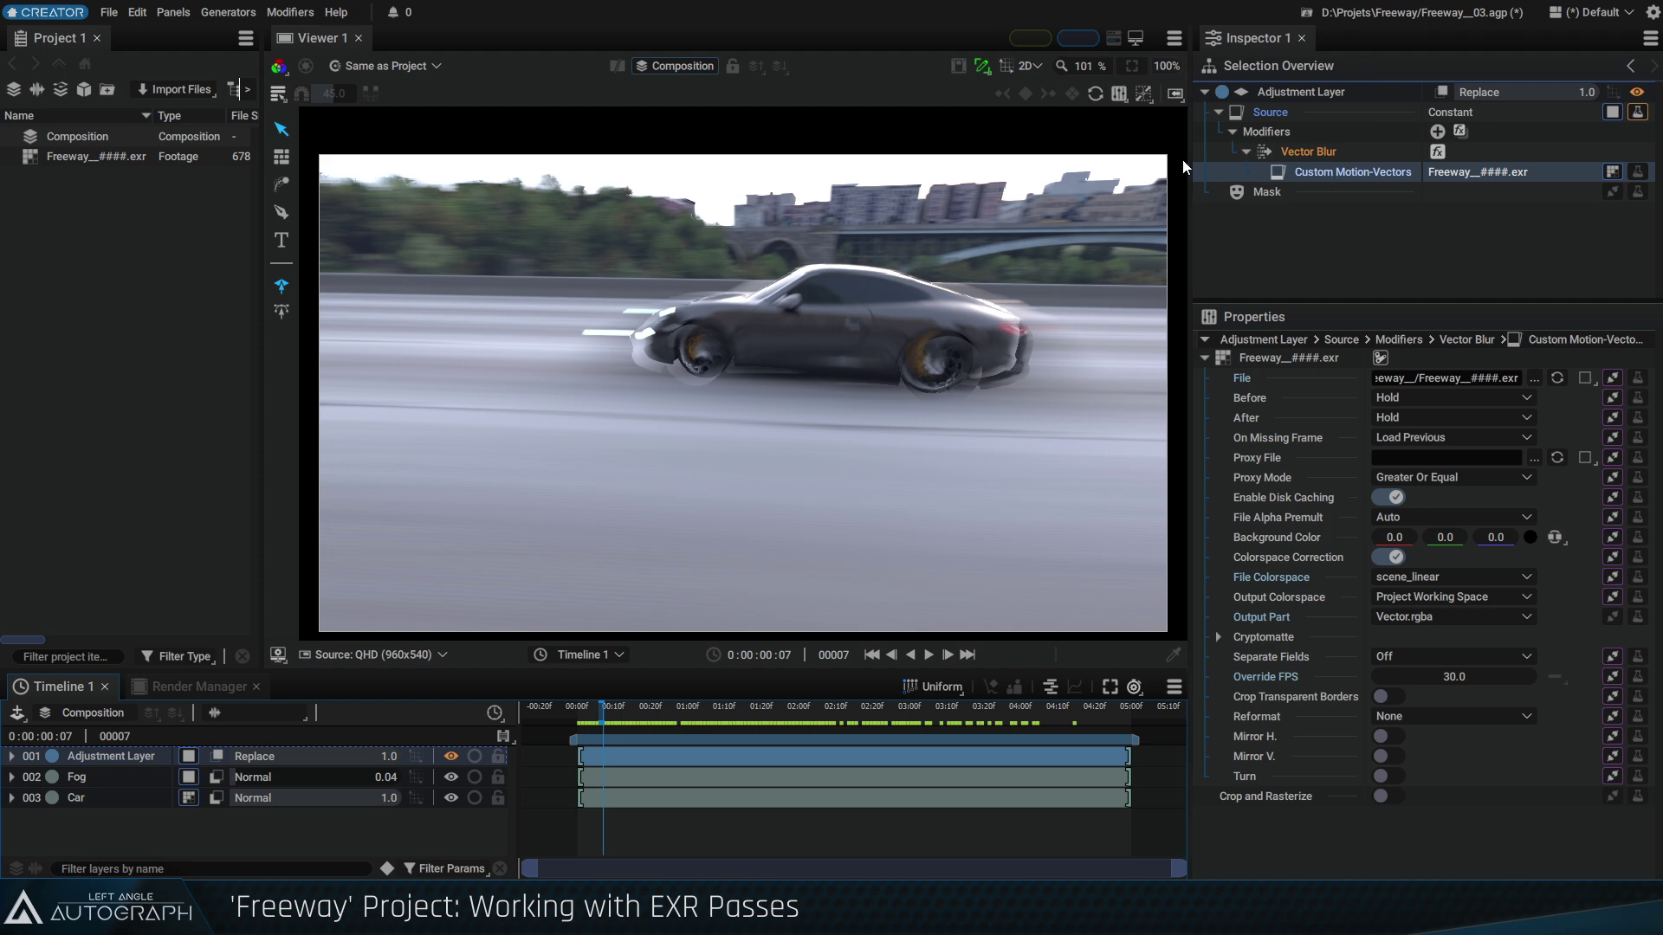
# Add a Shuffle modifier to the Vector Blur's Custom Motion-Vectors source
pyautogui.moveTo(1189, 159); pyautogui.dragTo(1168, 159)
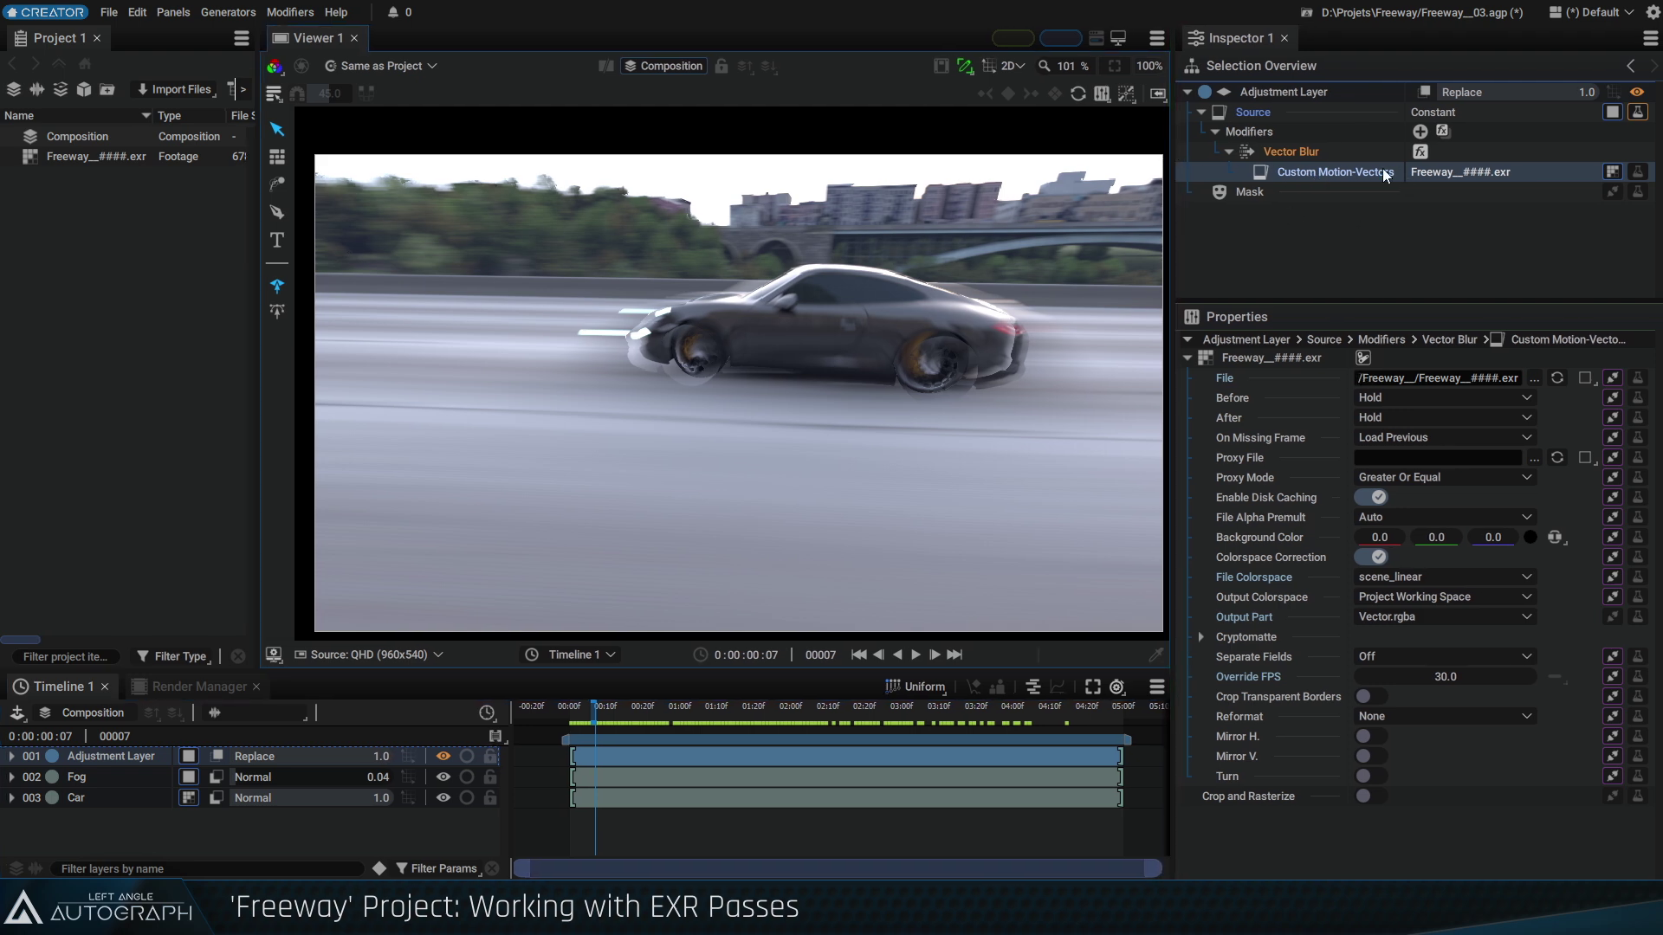
pyautogui.click(1642, 179)
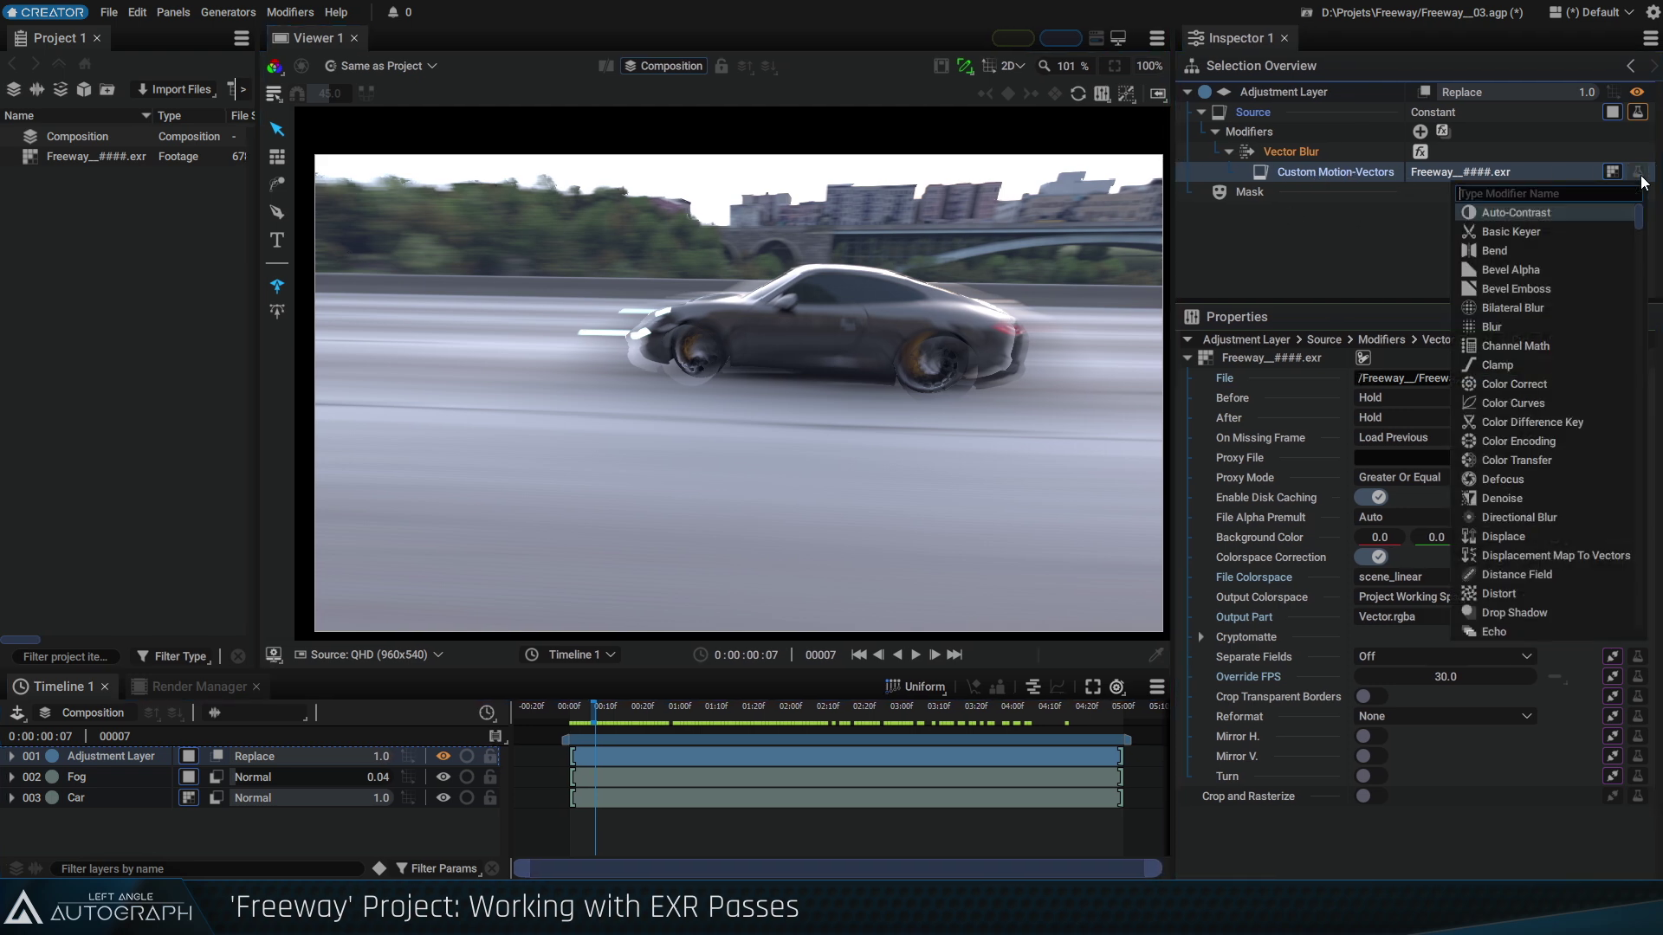
pyautogui.write('shu')
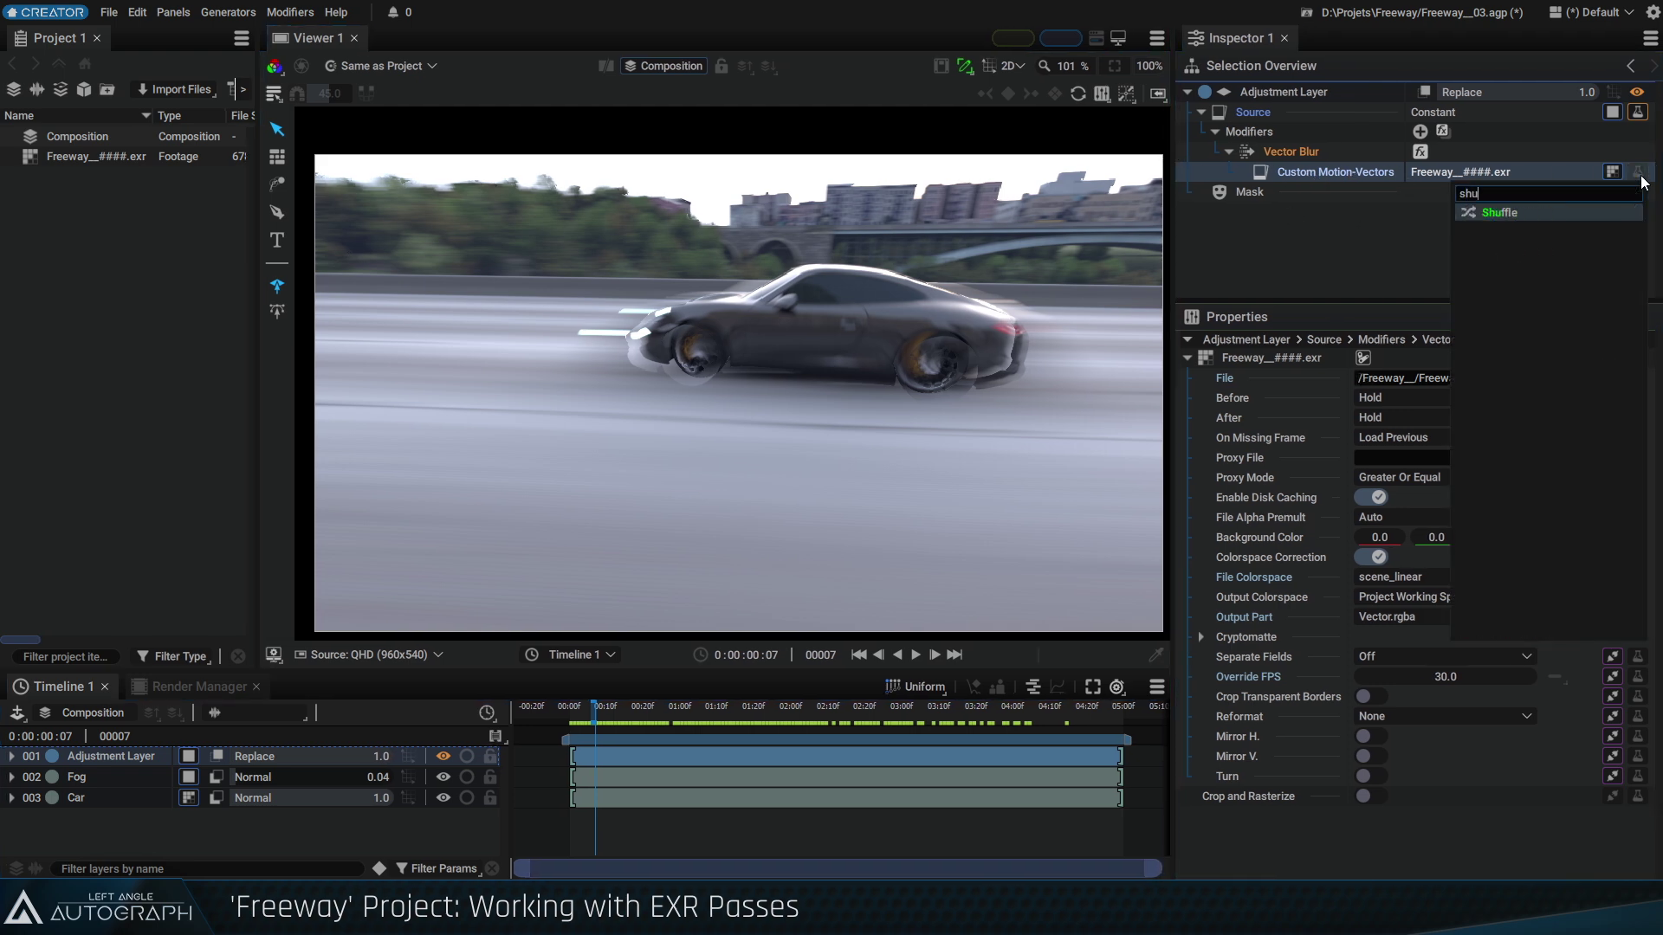
pyautogui.click(1538, 211)
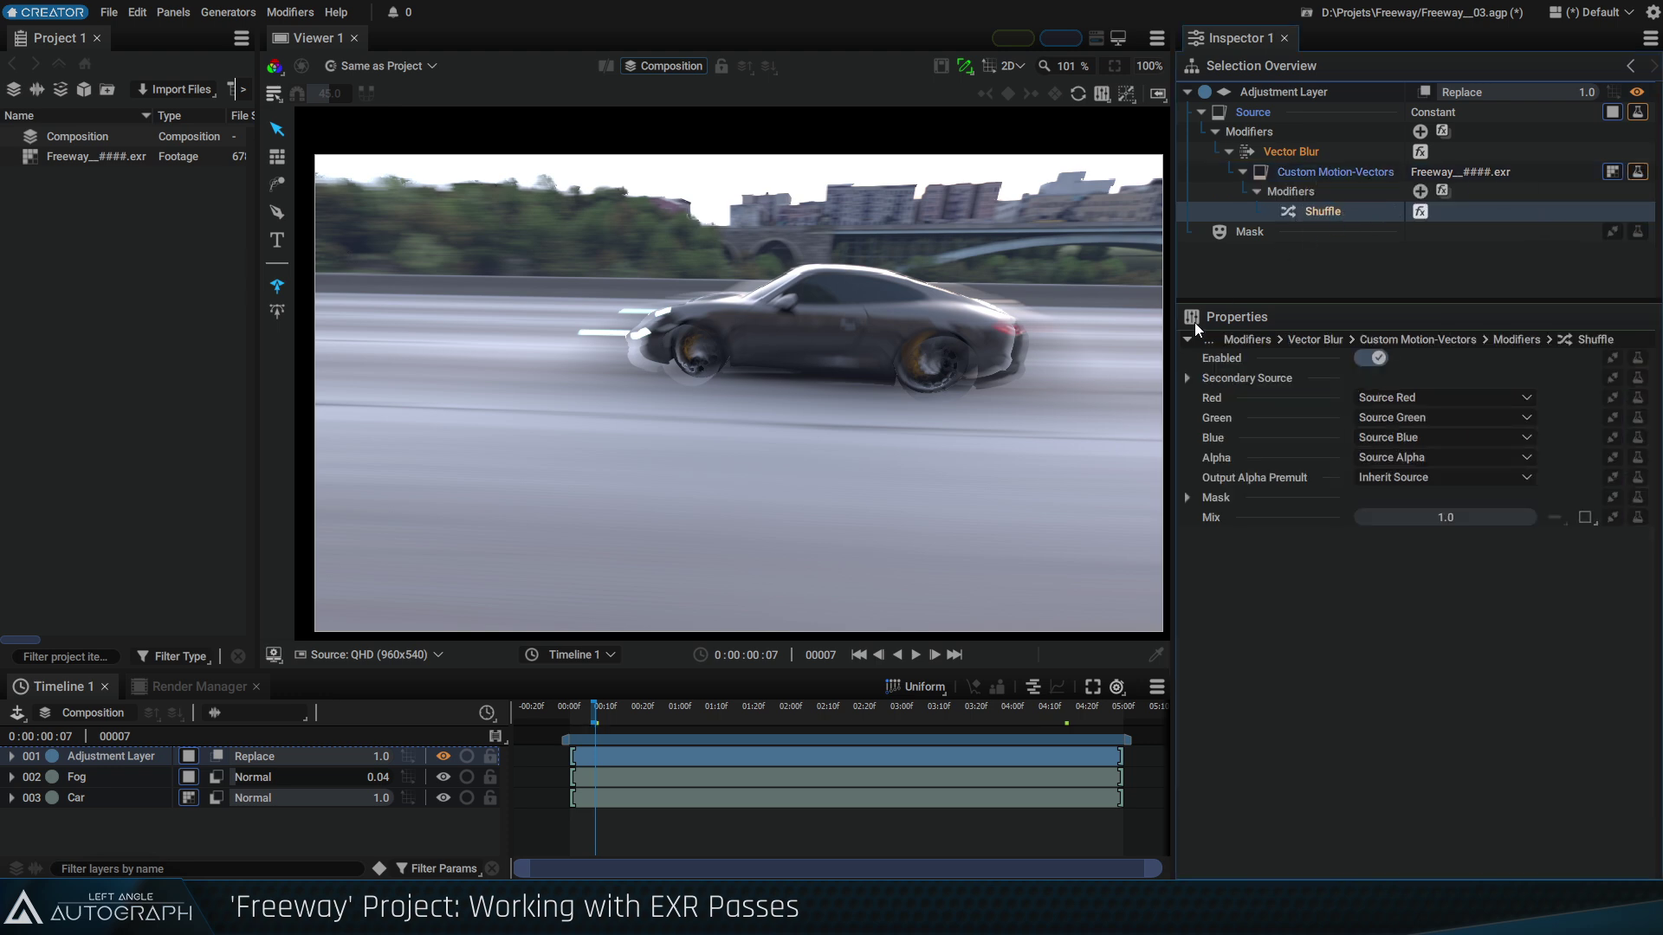
# Set the Shuffle's Red channel to Source Blue and its Green channel to Source Alpha
pyautogui.click(1396, 396)
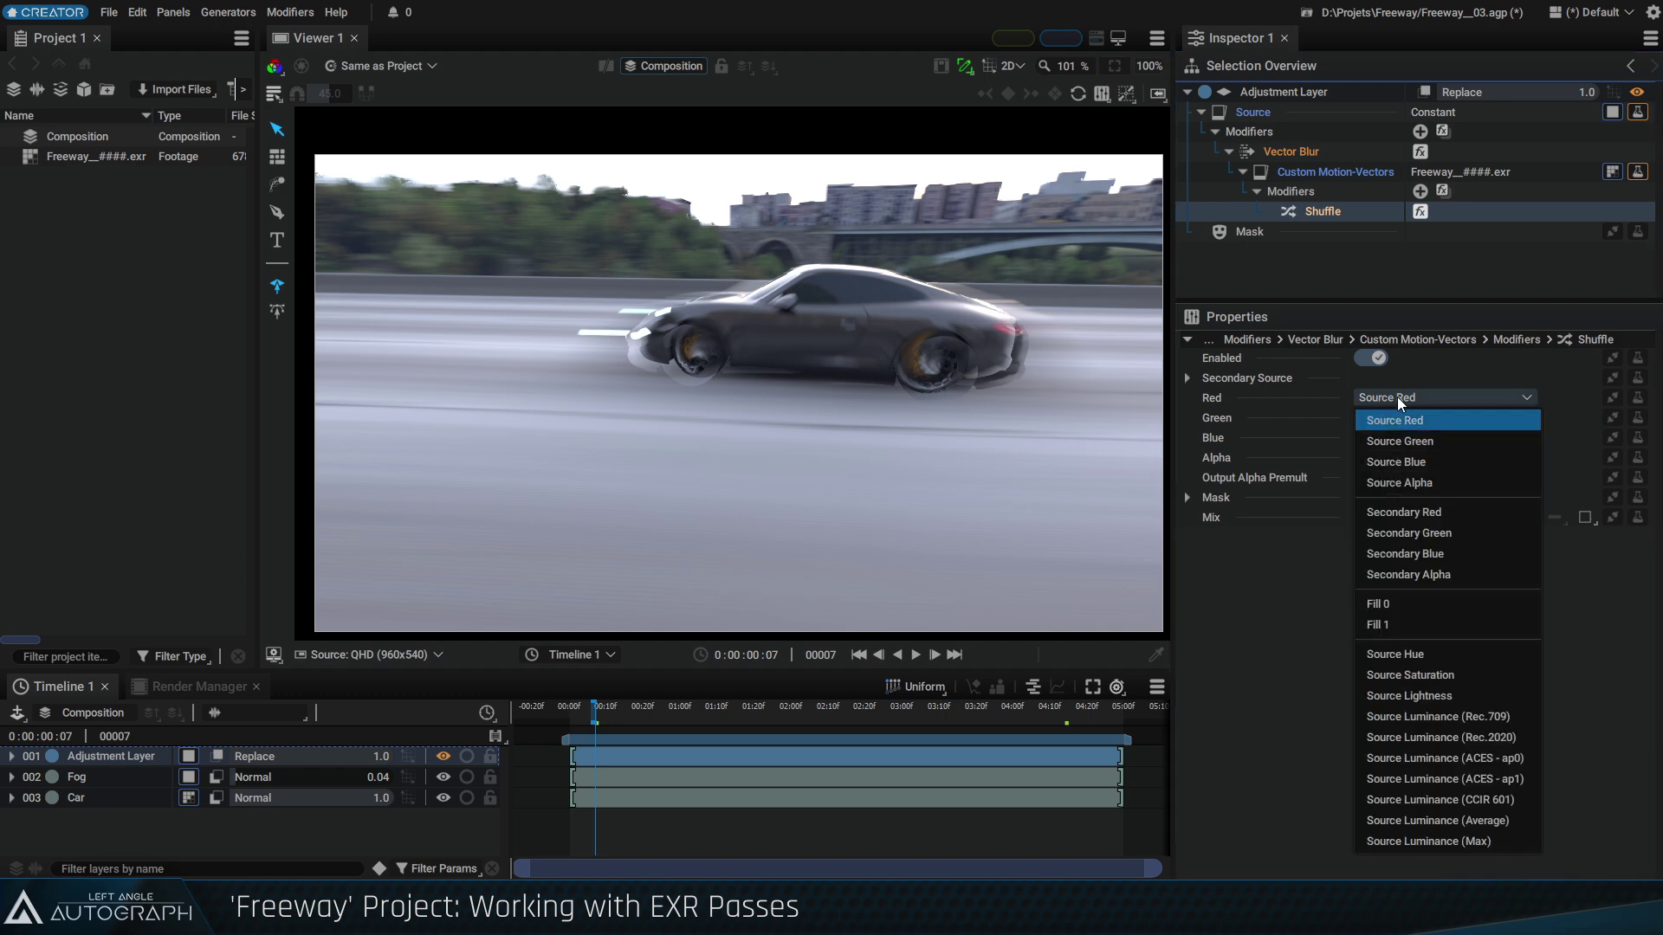
pyautogui.click(1419, 465)
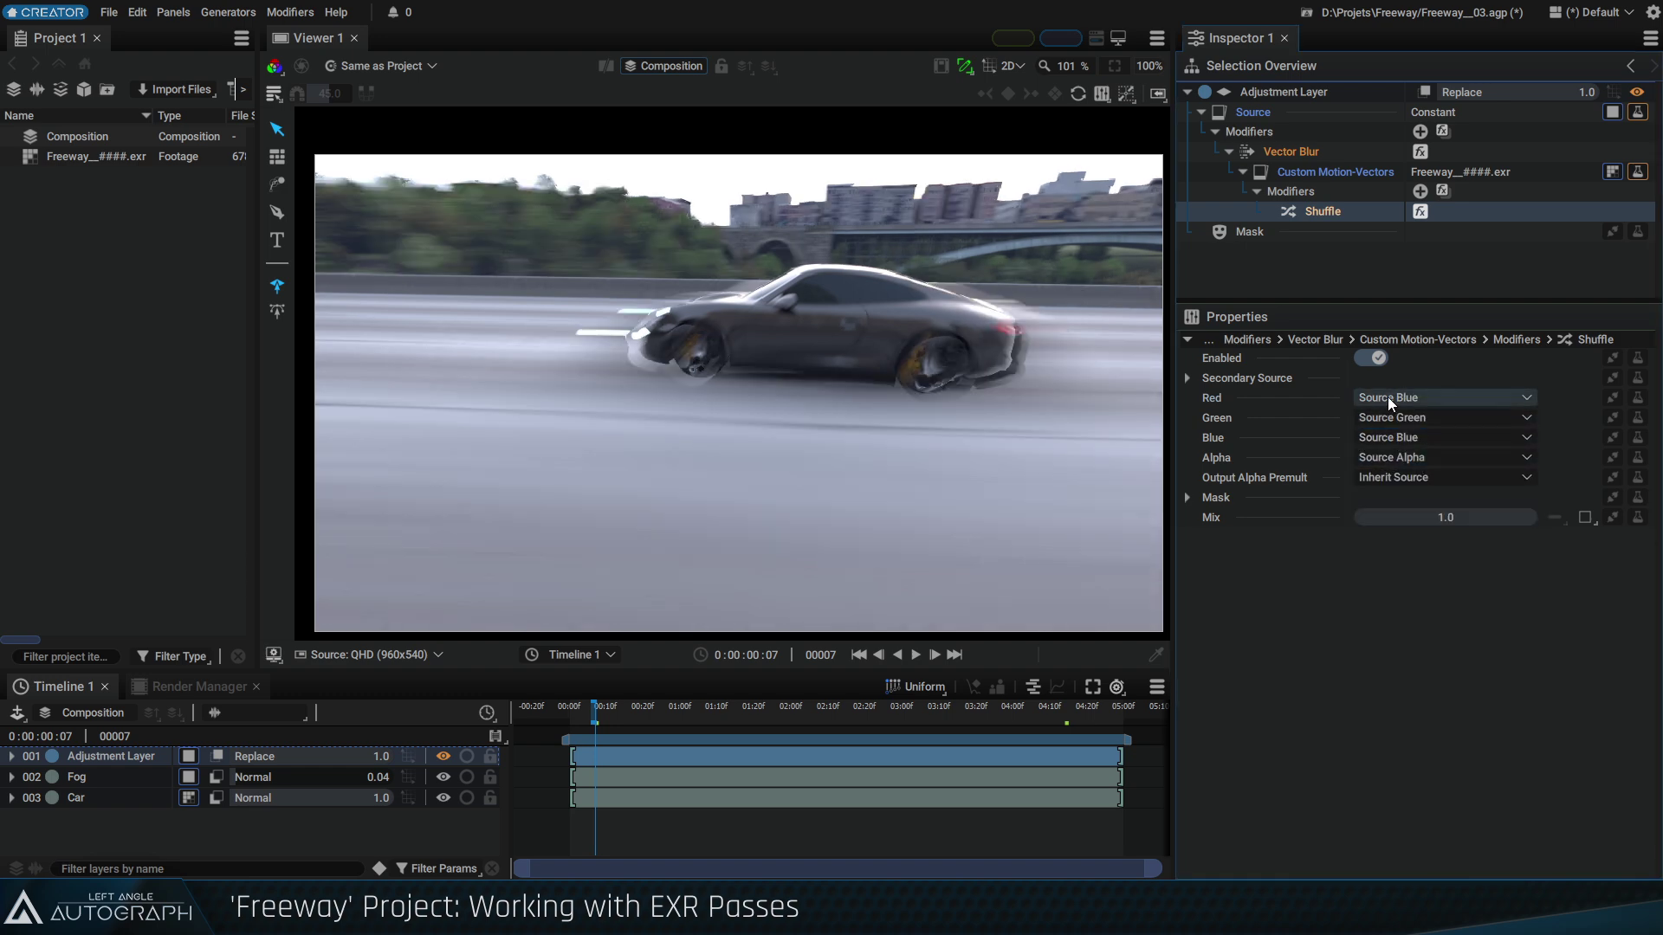
pyautogui.click(1417, 419)
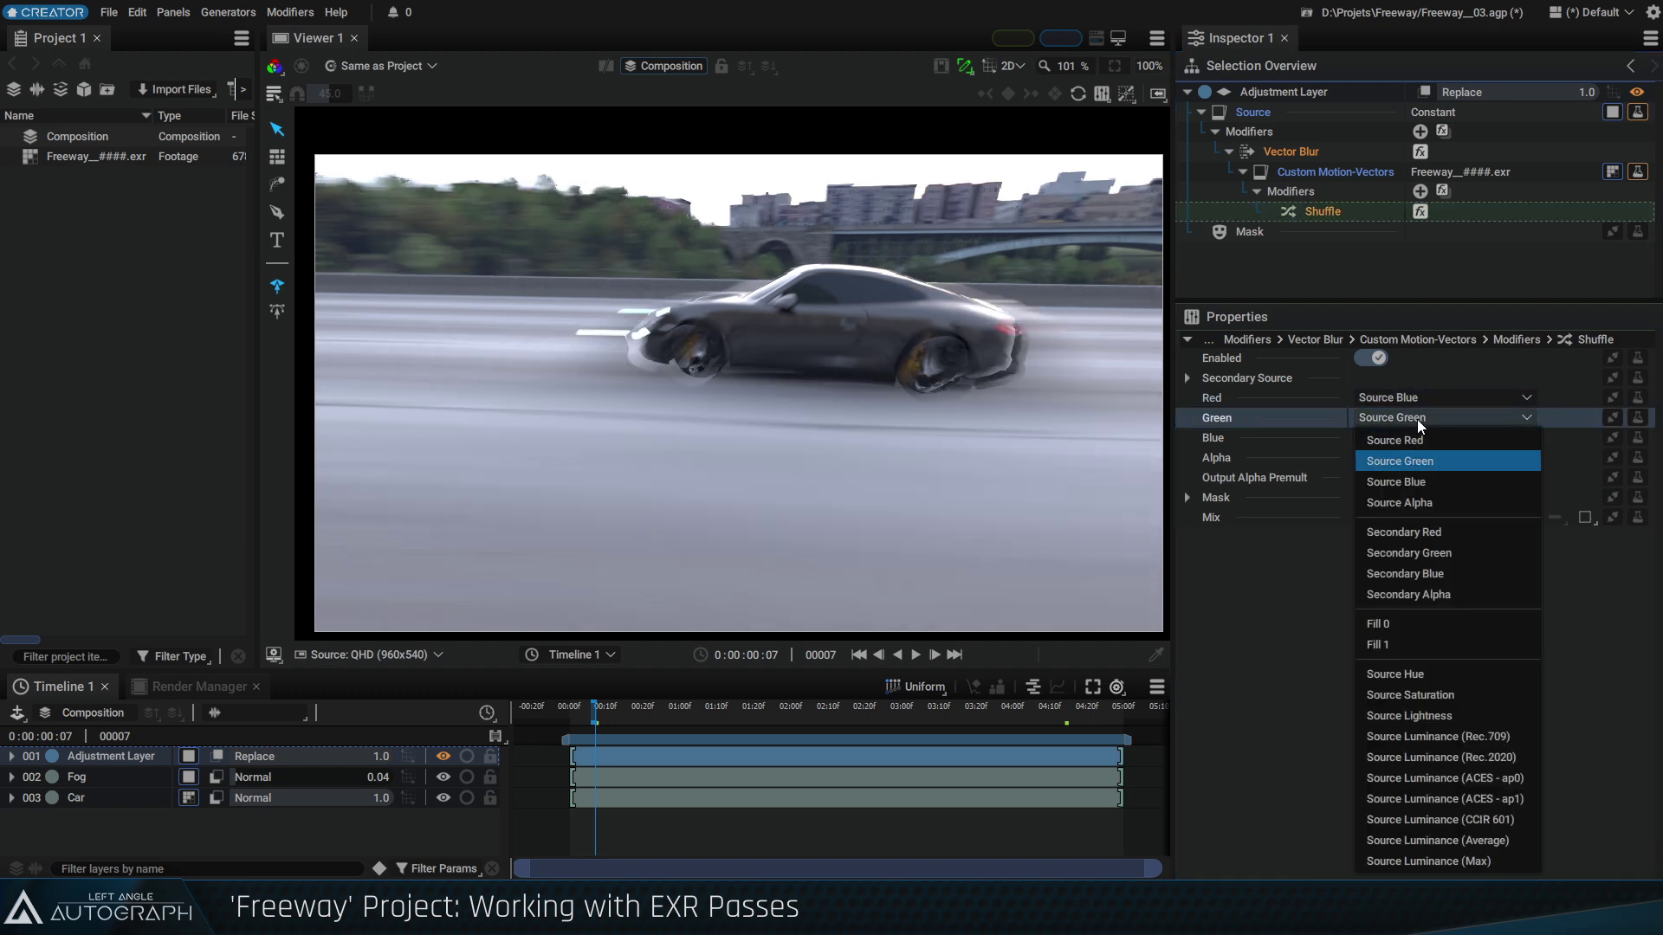
pyautogui.click(1427, 504)
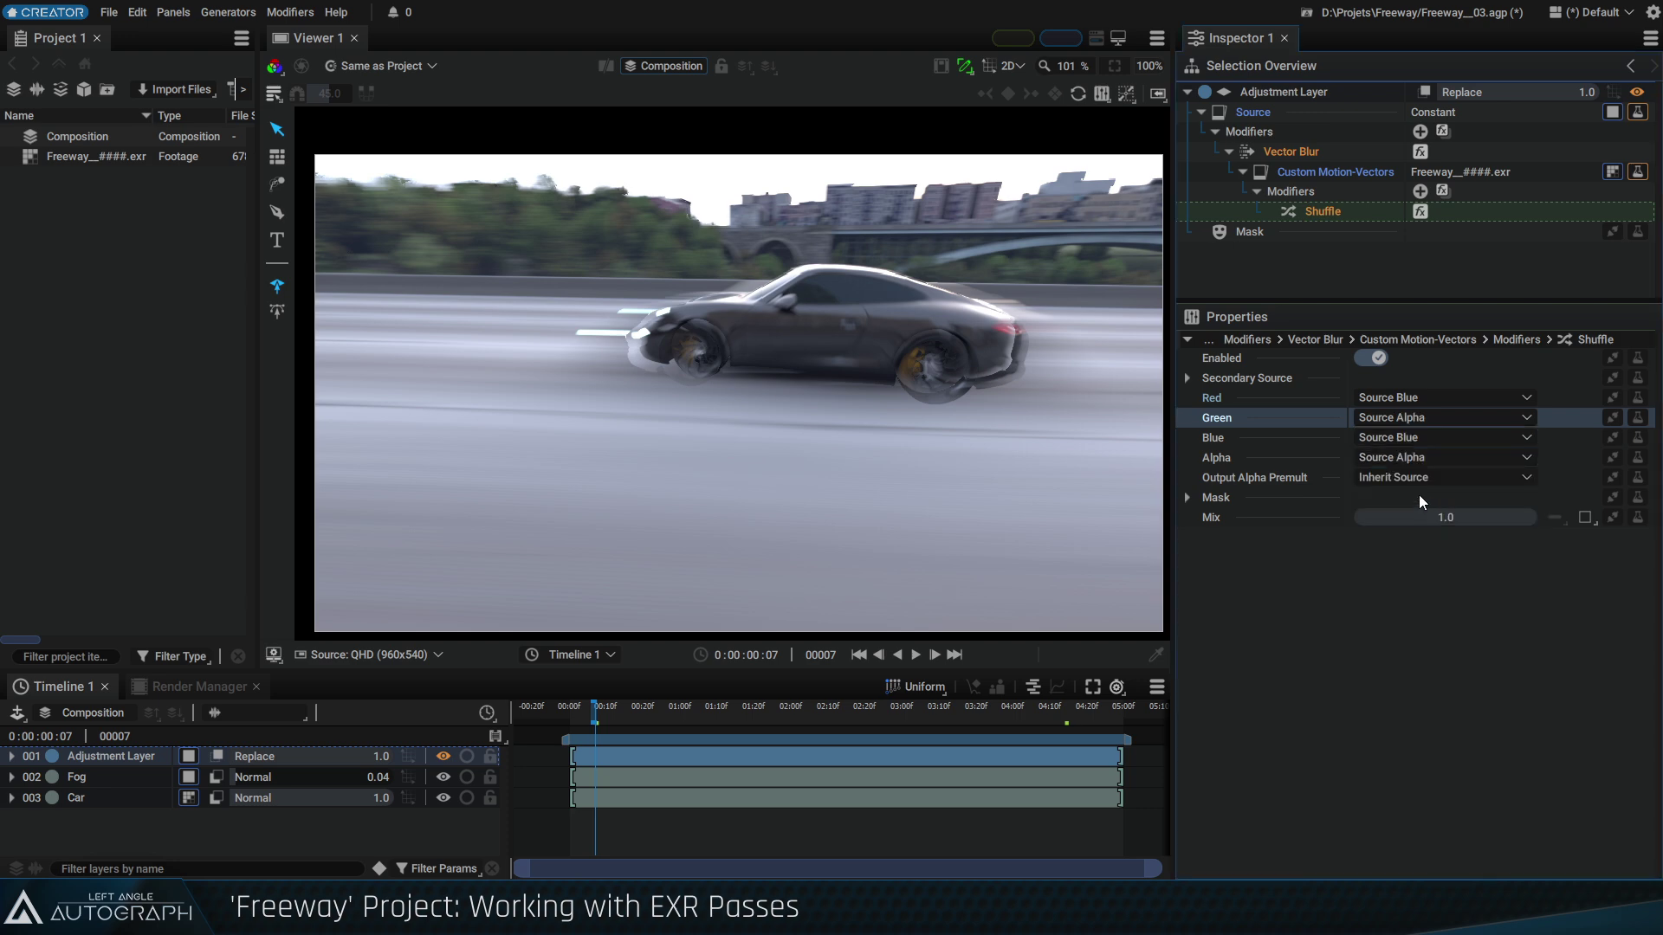
# Go to frame 40 and set the Vector Blur's Amount to 0.05
pyautogui.moveTo(600, 714); pyautogui.dragTo(717, 719)
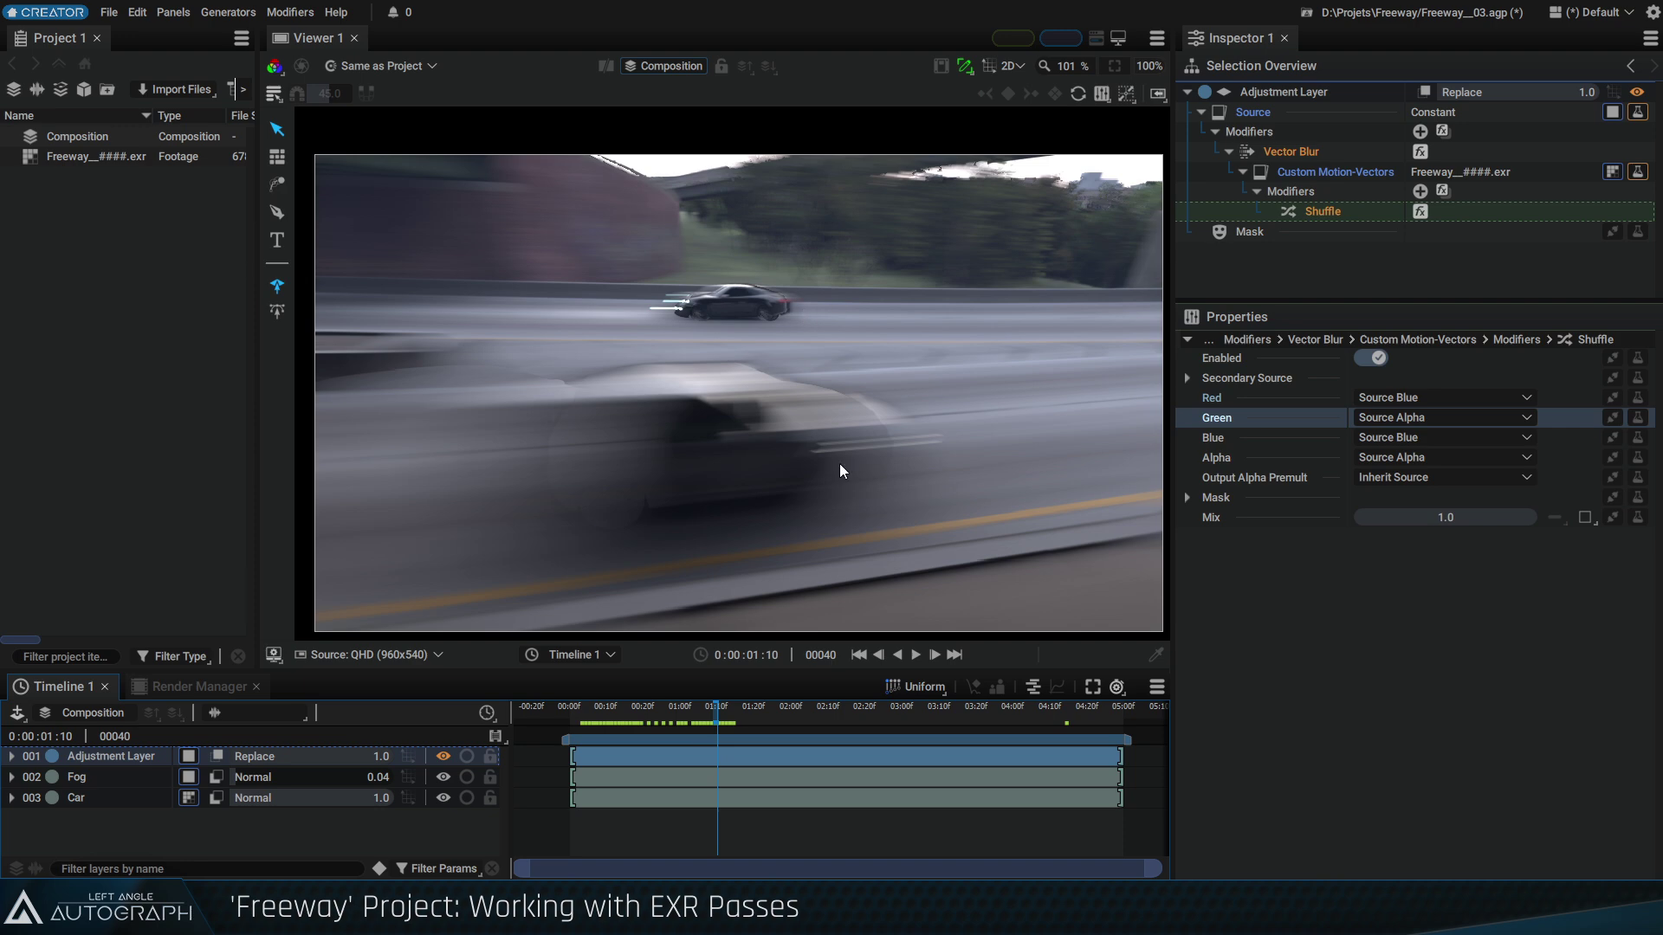
pyautogui.click(1306, 153)
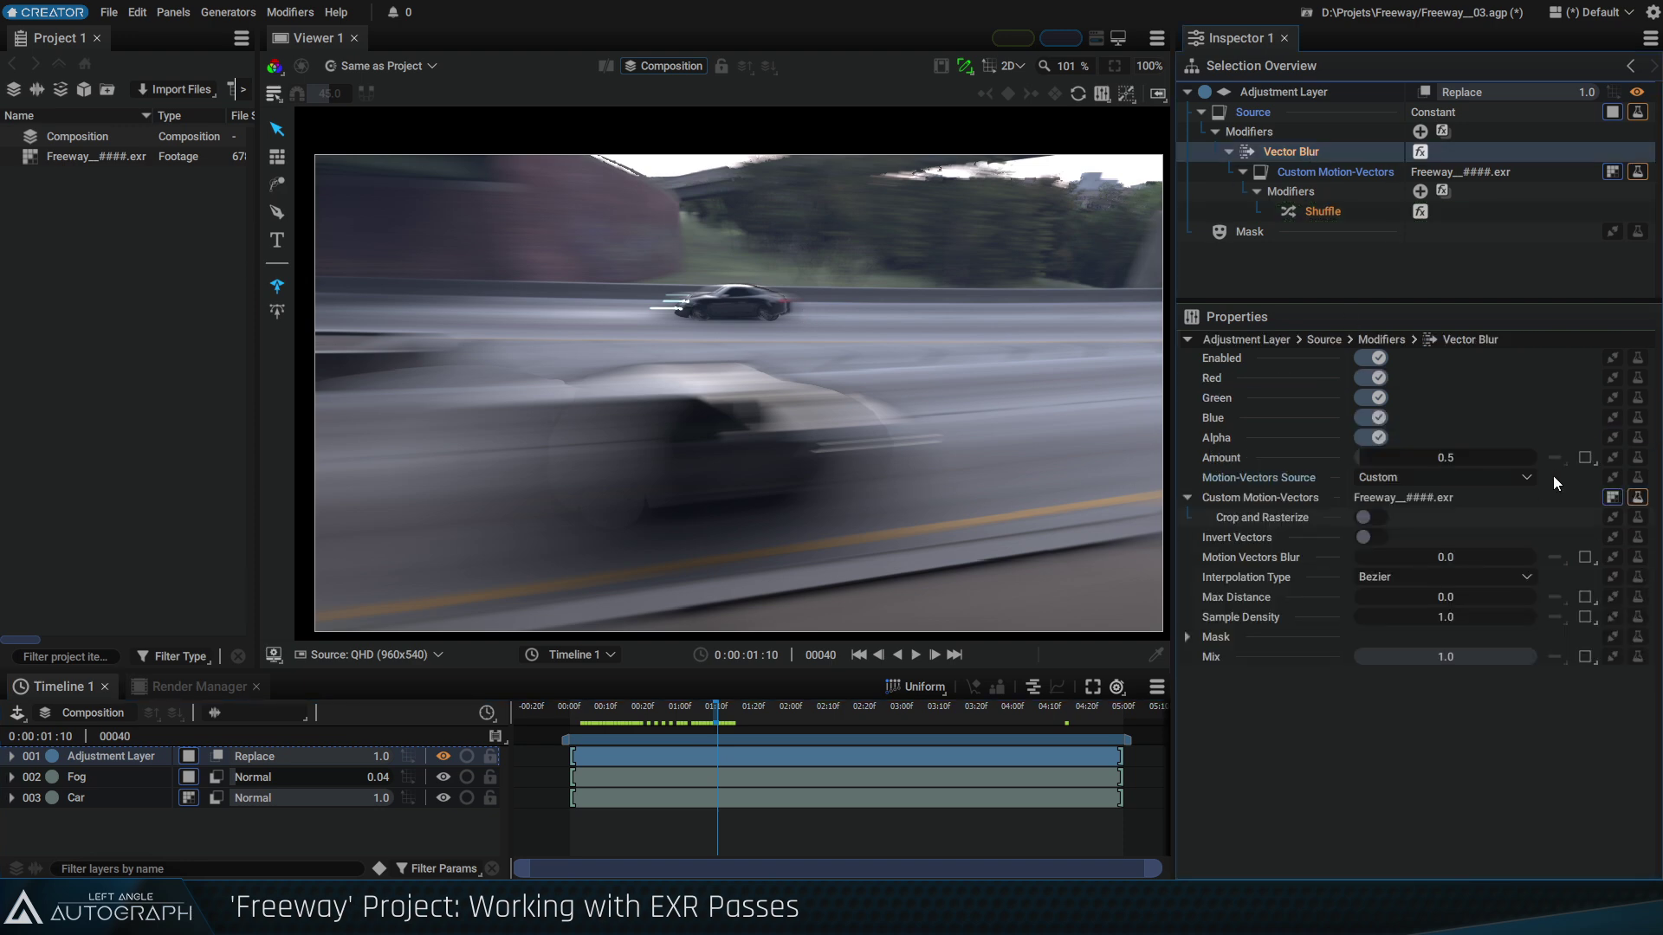
pyautogui.moveTo(1445, 458); pyautogui.dragTo(1407, 457)
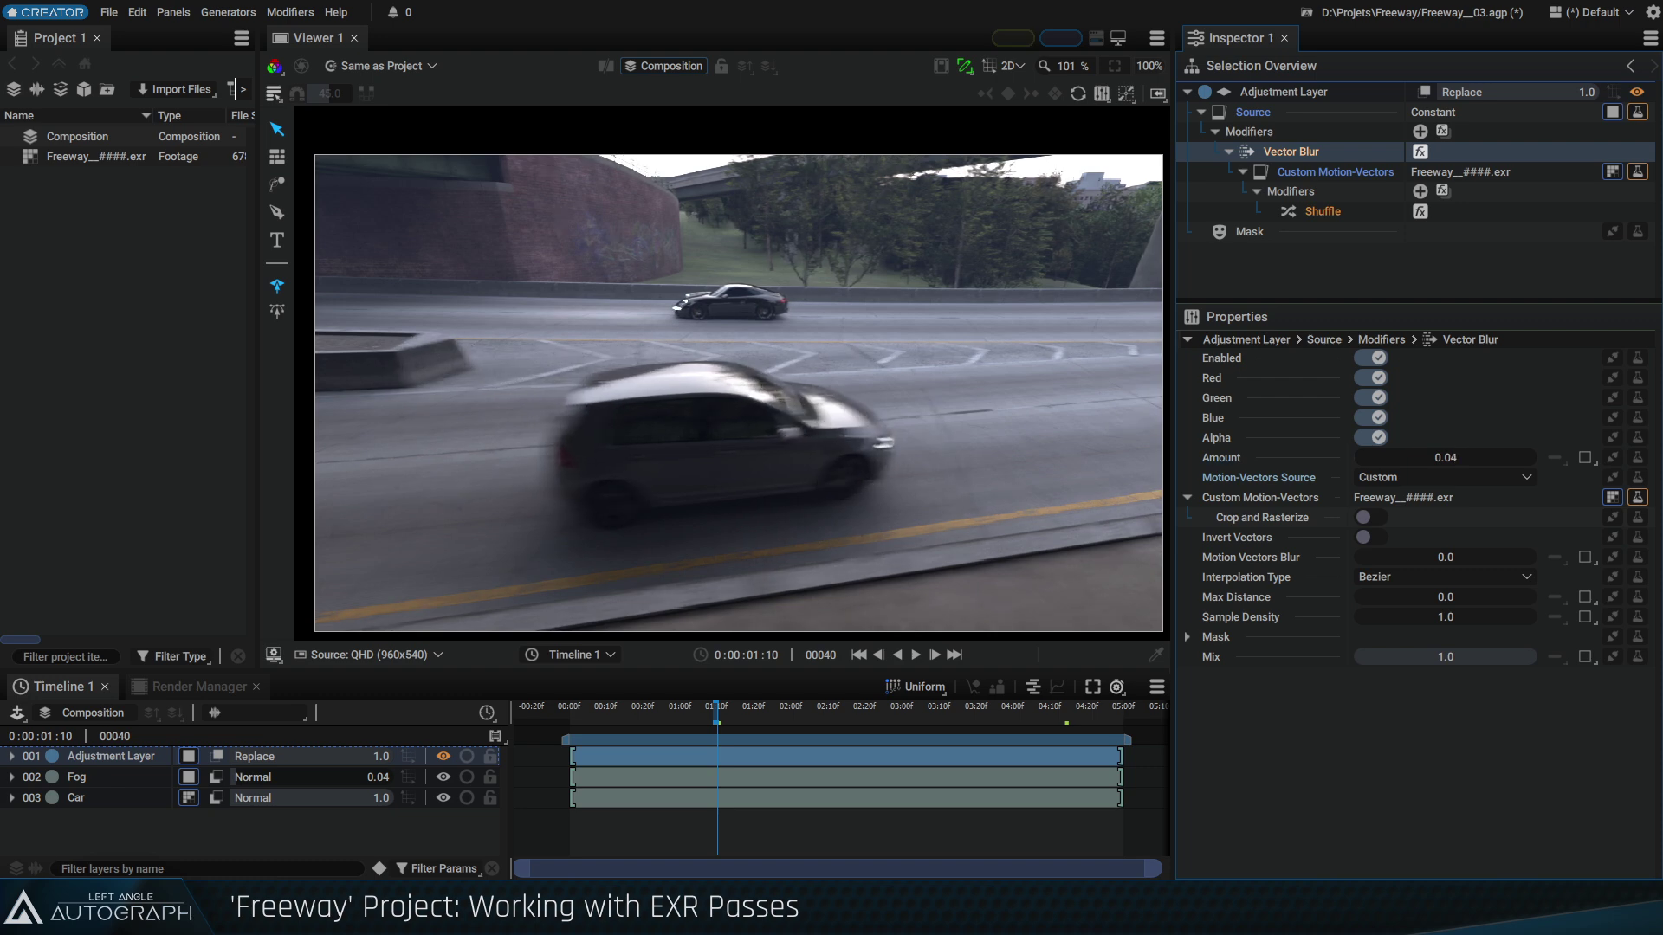
pyautogui.click(1475, 466)
pyautogui.write('0.06')
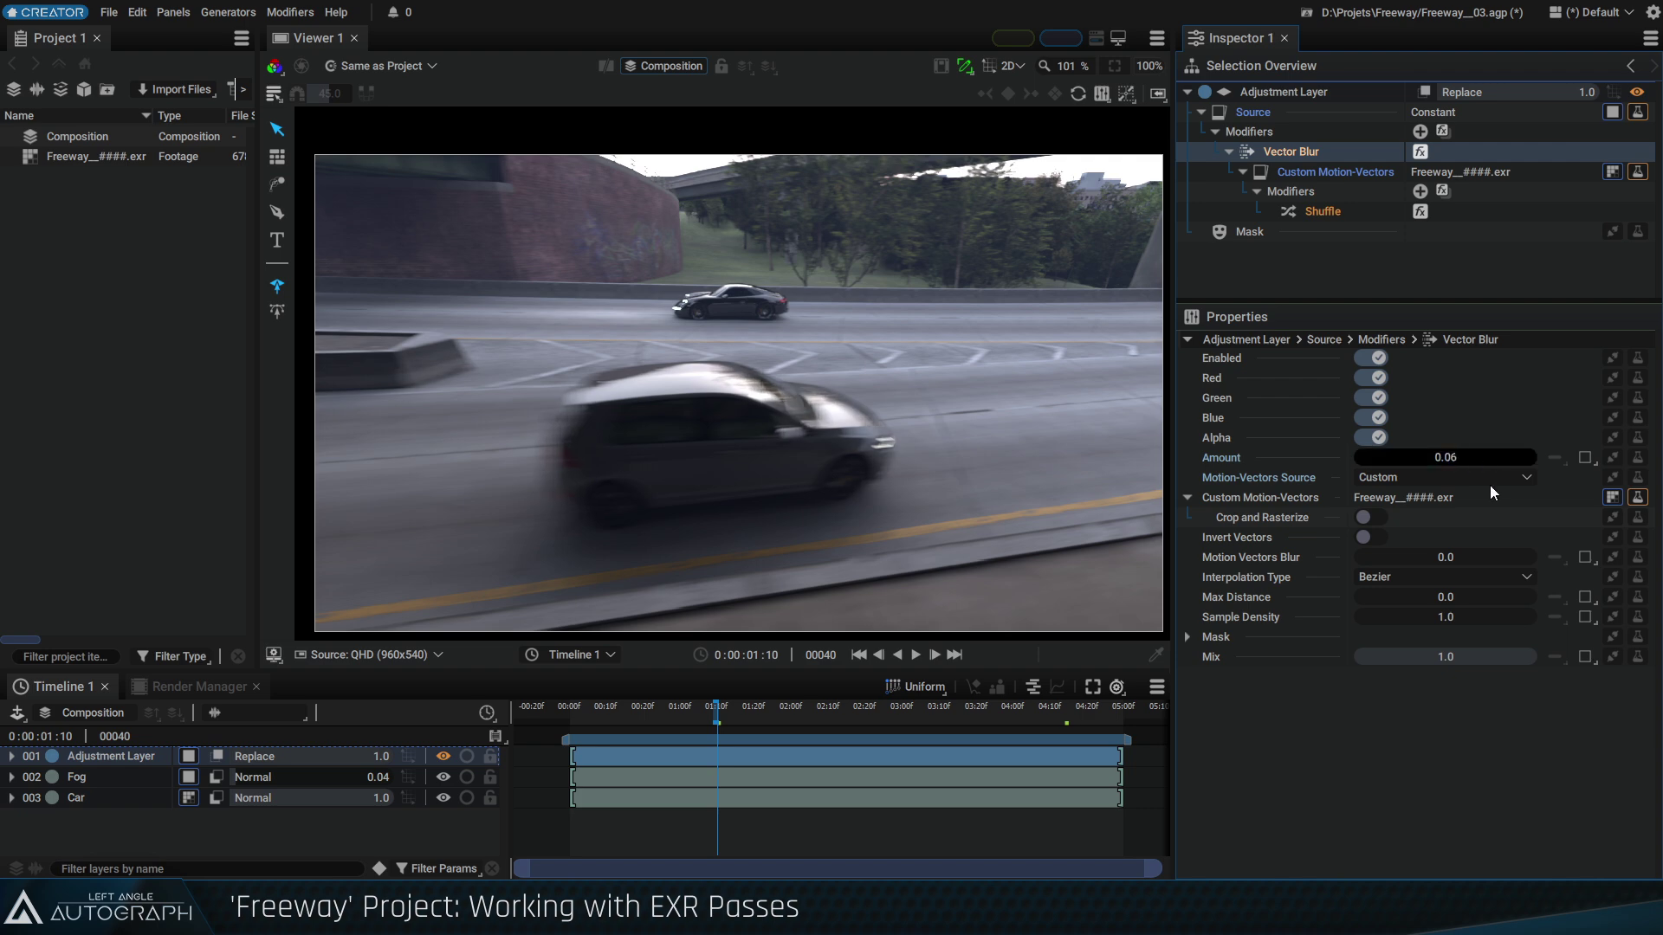
pyautogui.press('Return')
# Go to frame 83 and switch the Vector Blur off and on to compare the image with and without blur
pyautogui.moveTo(693, 700); pyautogui.dragTo(876, 724)
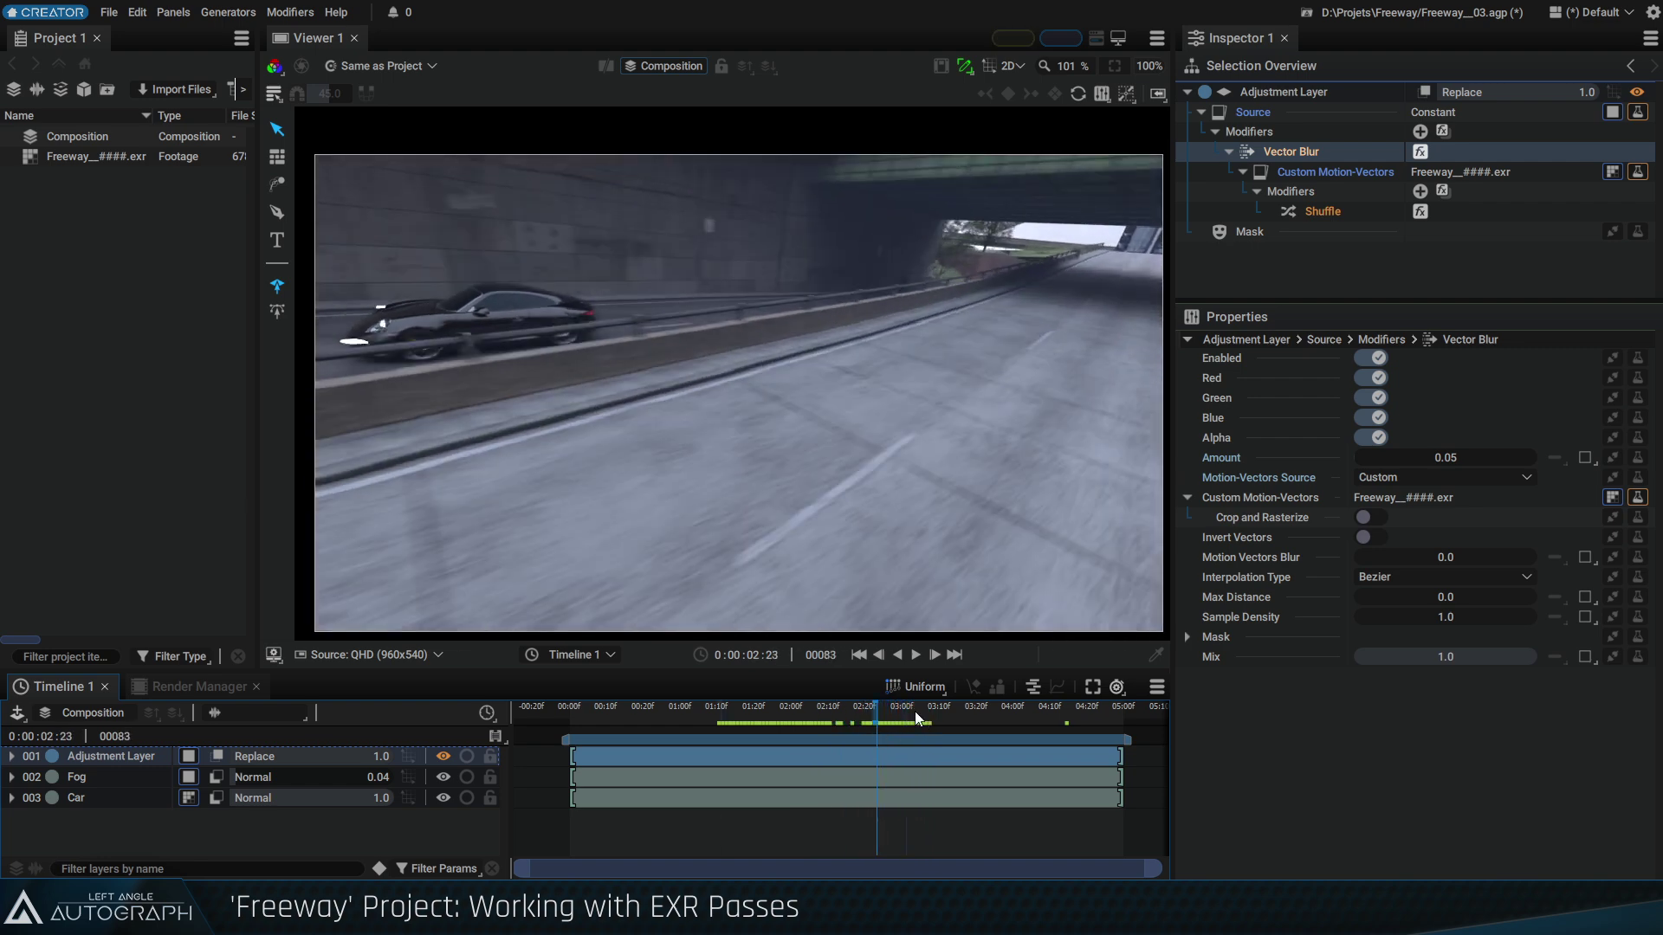
pyautogui.click(1422, 151)
pyautogui.click(1422, 151)
pyautogui.click(1422, 150)
pyautogui.click(1422, 151)
# Step through frames 84 to 96, play on with the Vector Blur disabled, and re-enable it to check the blur up to frame 116
pyautogui.press('Right')
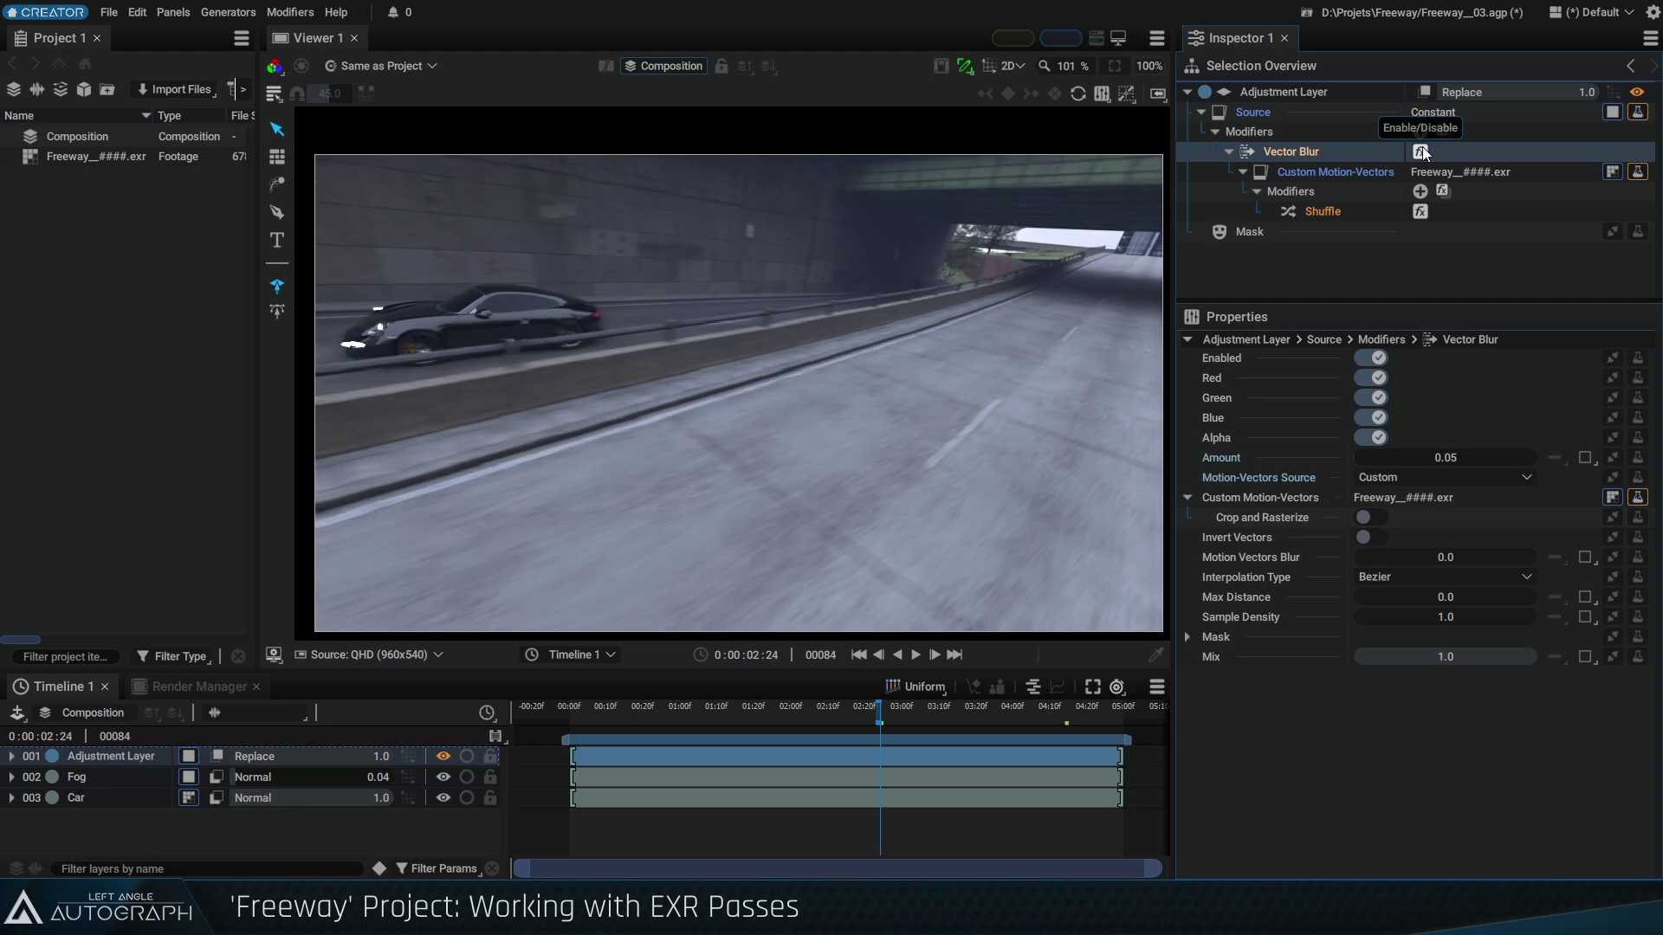
pyautogui.press('Right')
pyautogui.press('Right')
pyautogui.press('Right')
pyautogui.press('Right')
pyautogui.press('Right')
pyautogui.press('Right')
pyautogui.press('Right')
pyautogui.press('Right')
pyautogui.press('Right')
pyautogui.press('Right')
pyautogui.press('Right')
pyautogui.press('Right')
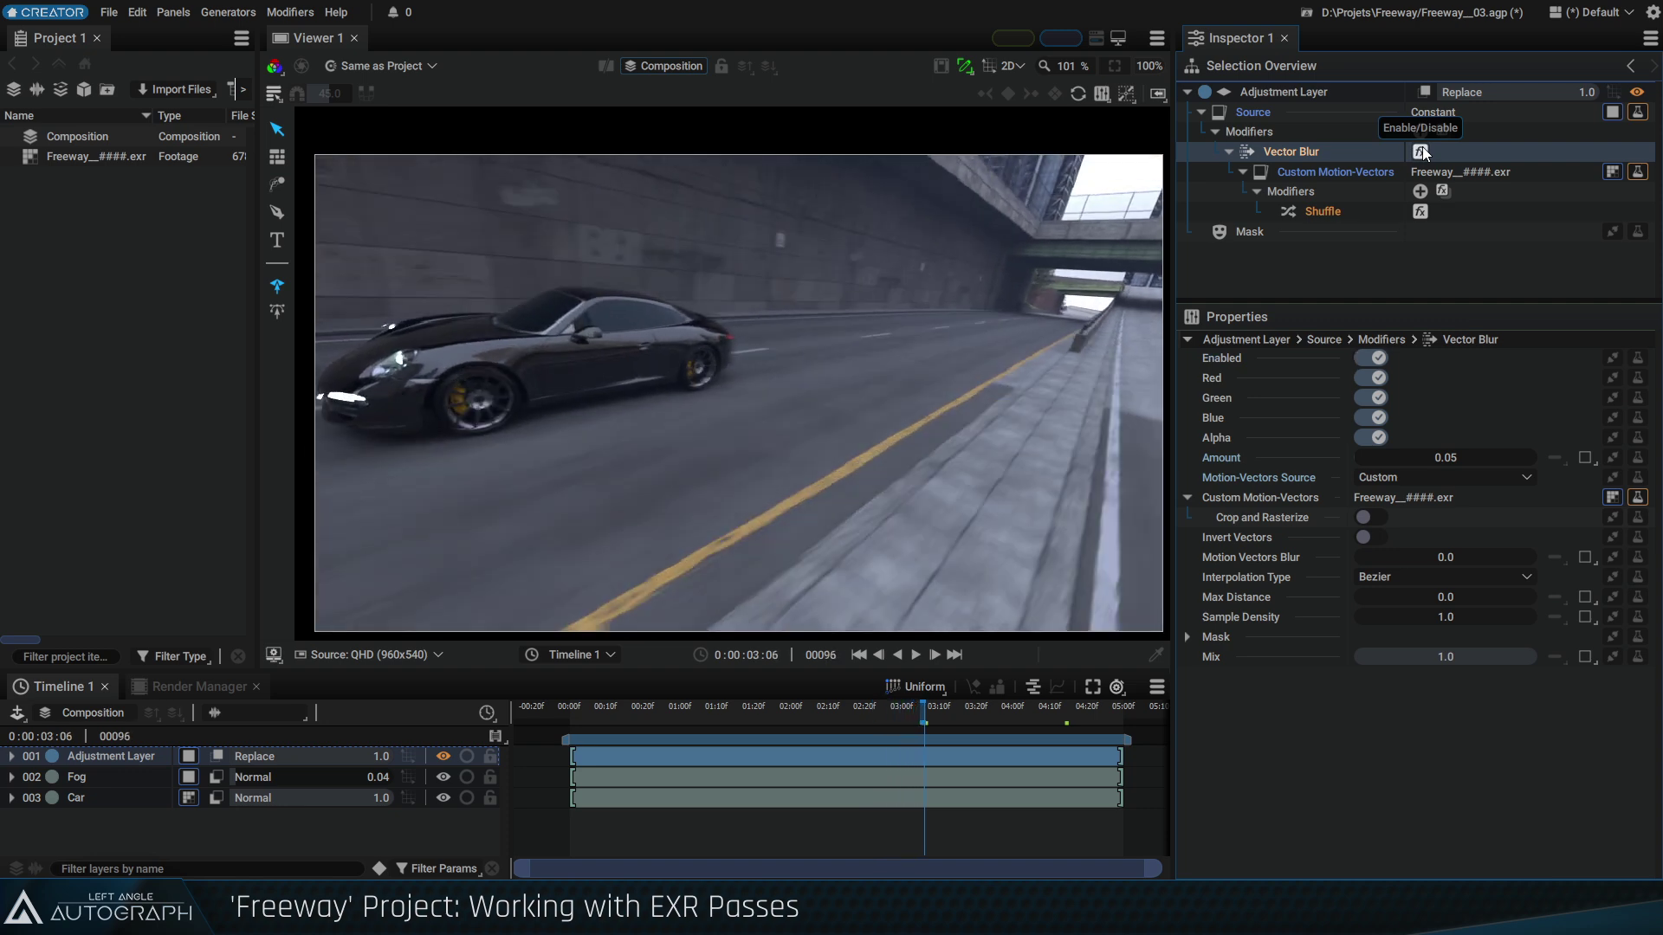
pyautogui.click(1422, 151)
pyautogui.press('space')
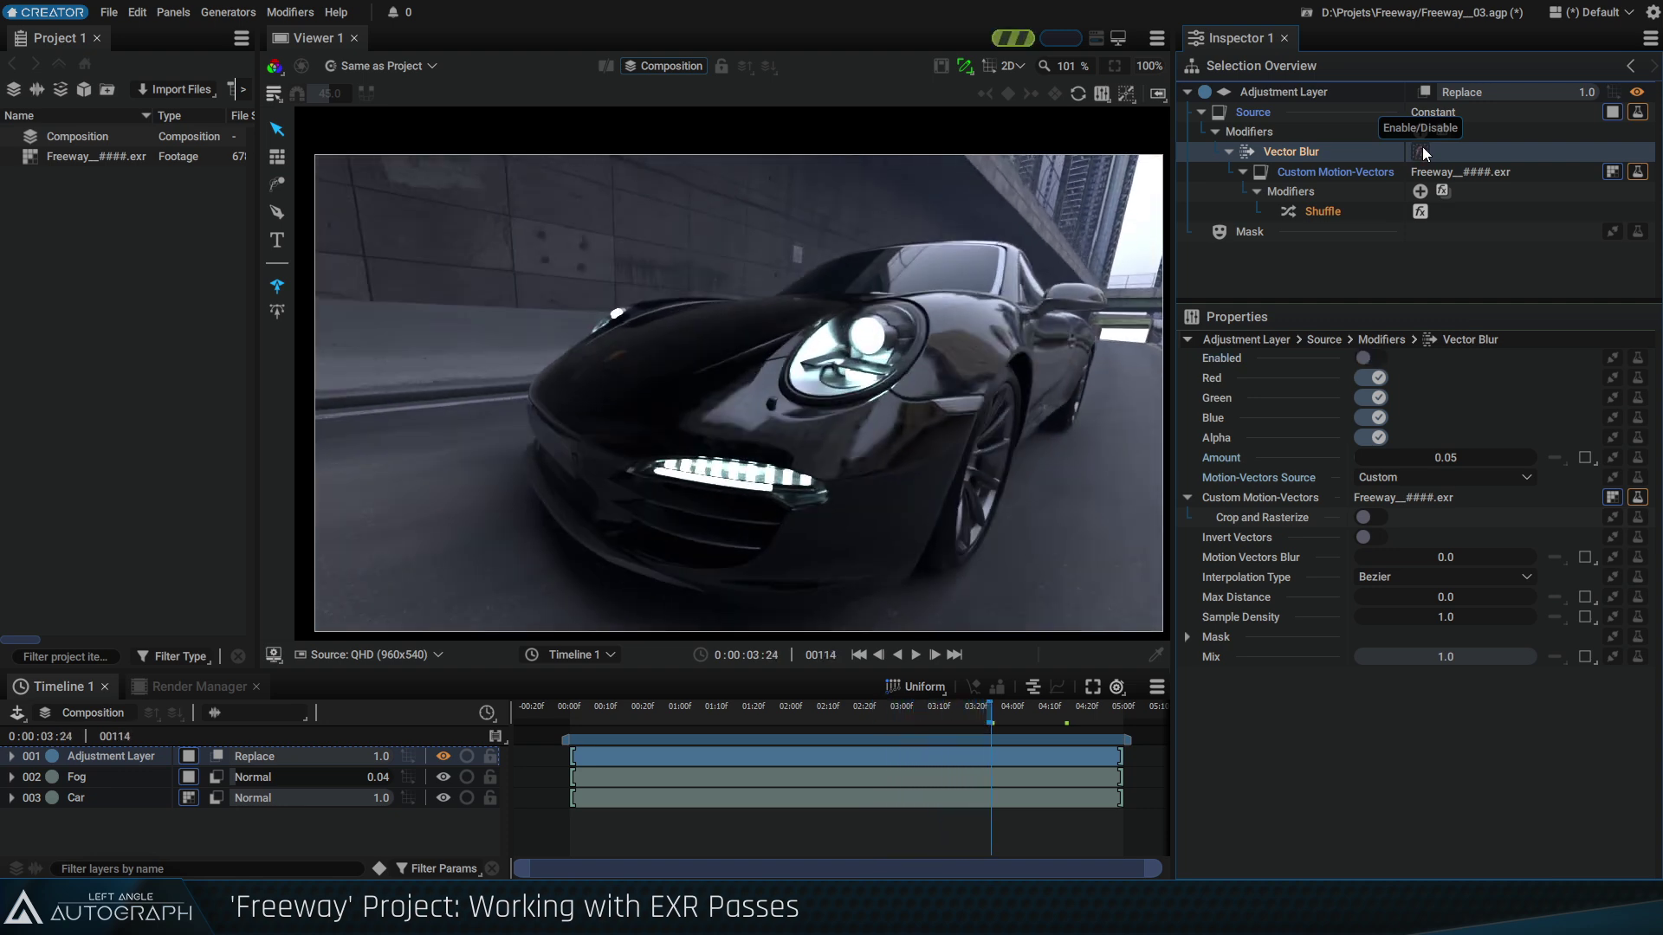
pyautogui.click(1422, 151)
pyautogui.press('Right')
pyautogui.press('Right')
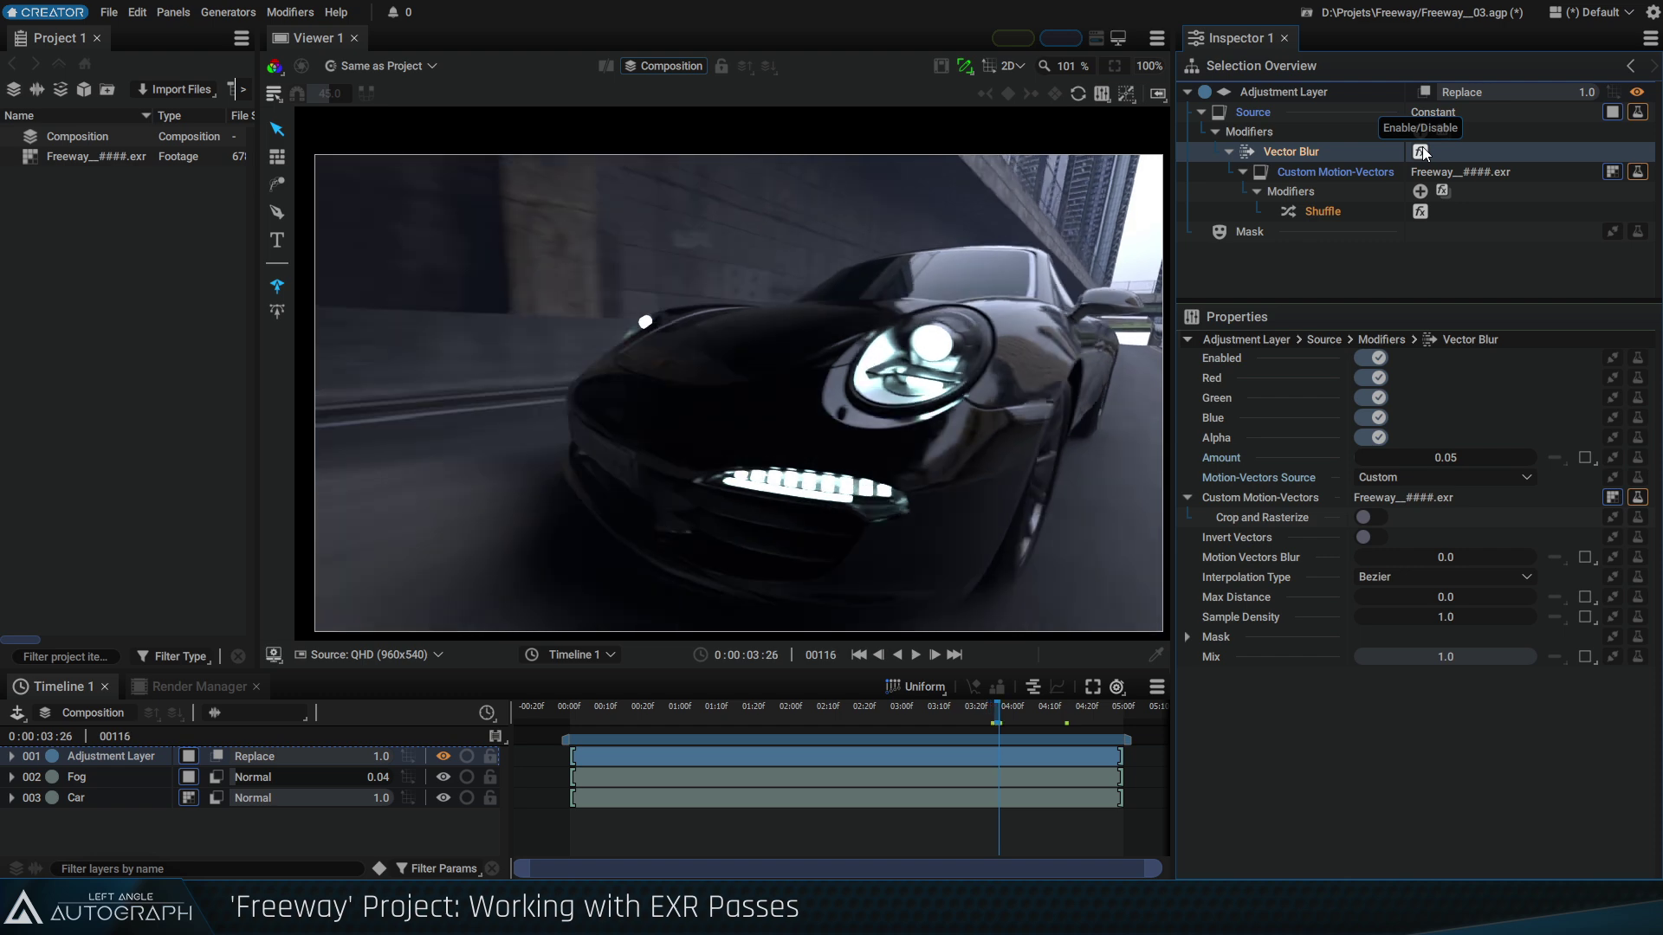
# Set the Vector Blur's Motion Vectors Blur to 40, inspecting the car's front bumper up close at frame 113
pyautogui.press('Left')
pyautogui.press('Left')
pyautogui.press('Left')
pyautogui.scroll(5, 507, 521)
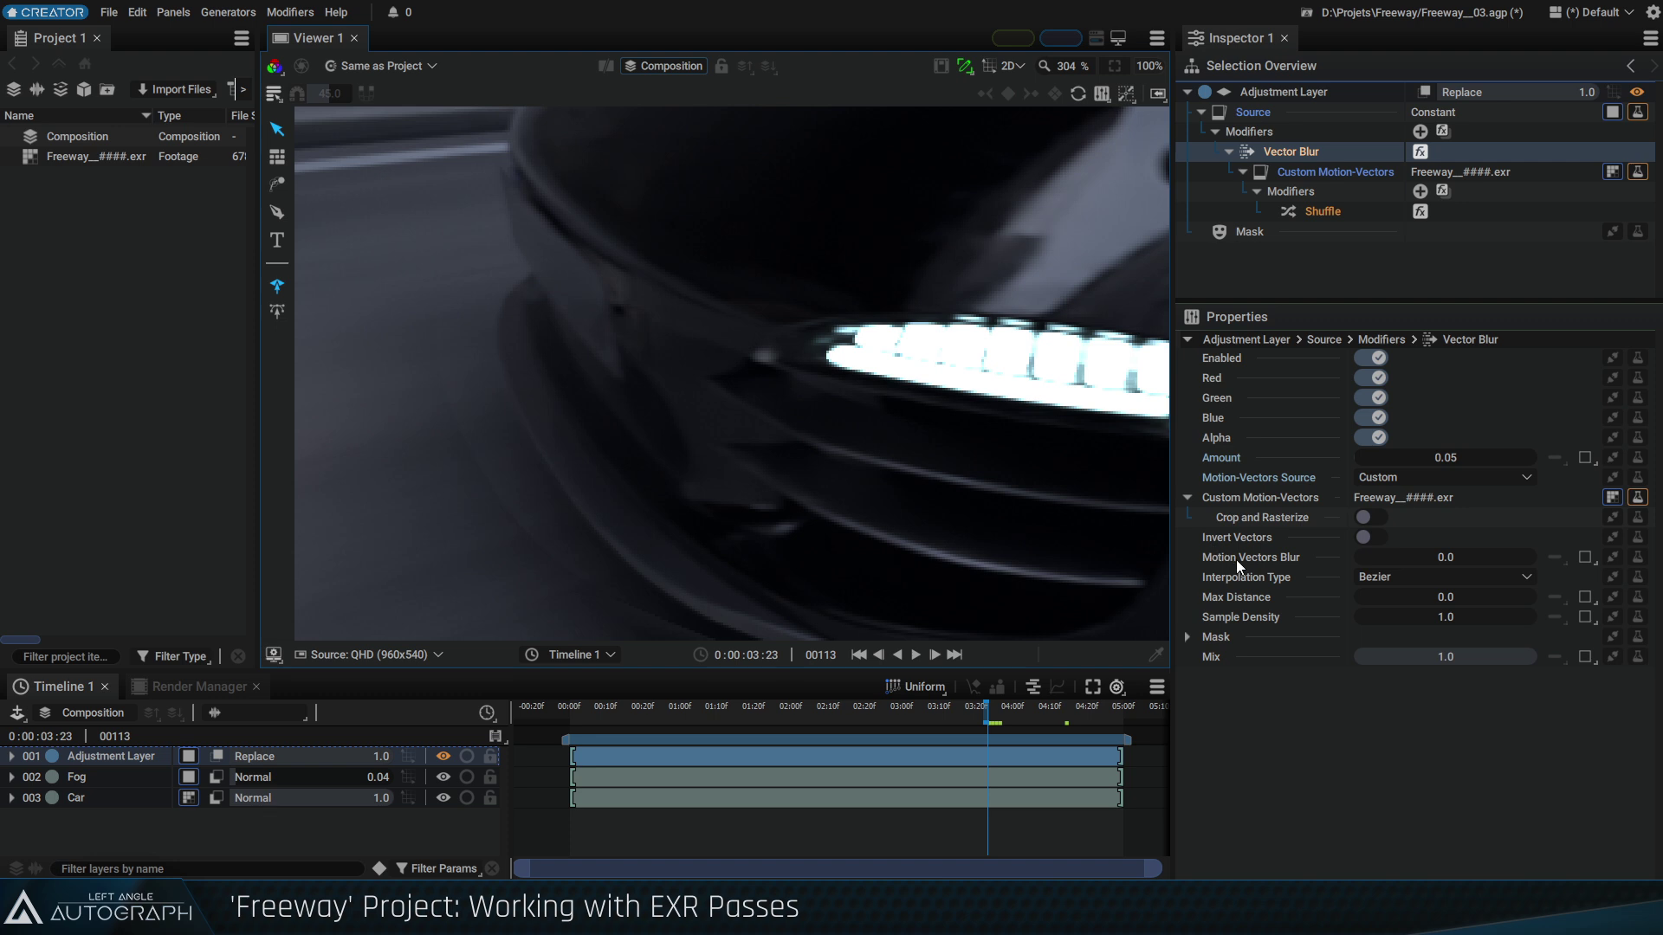
pyautogui.click(1477, 556)
pyautogui.moveTo(1521, 557)
pyautogui.mouseDown()
pyautogui.moveTo(1478, 557)
pyautogui.moveTo(1495, 557)
pyautogui.mouseUp()
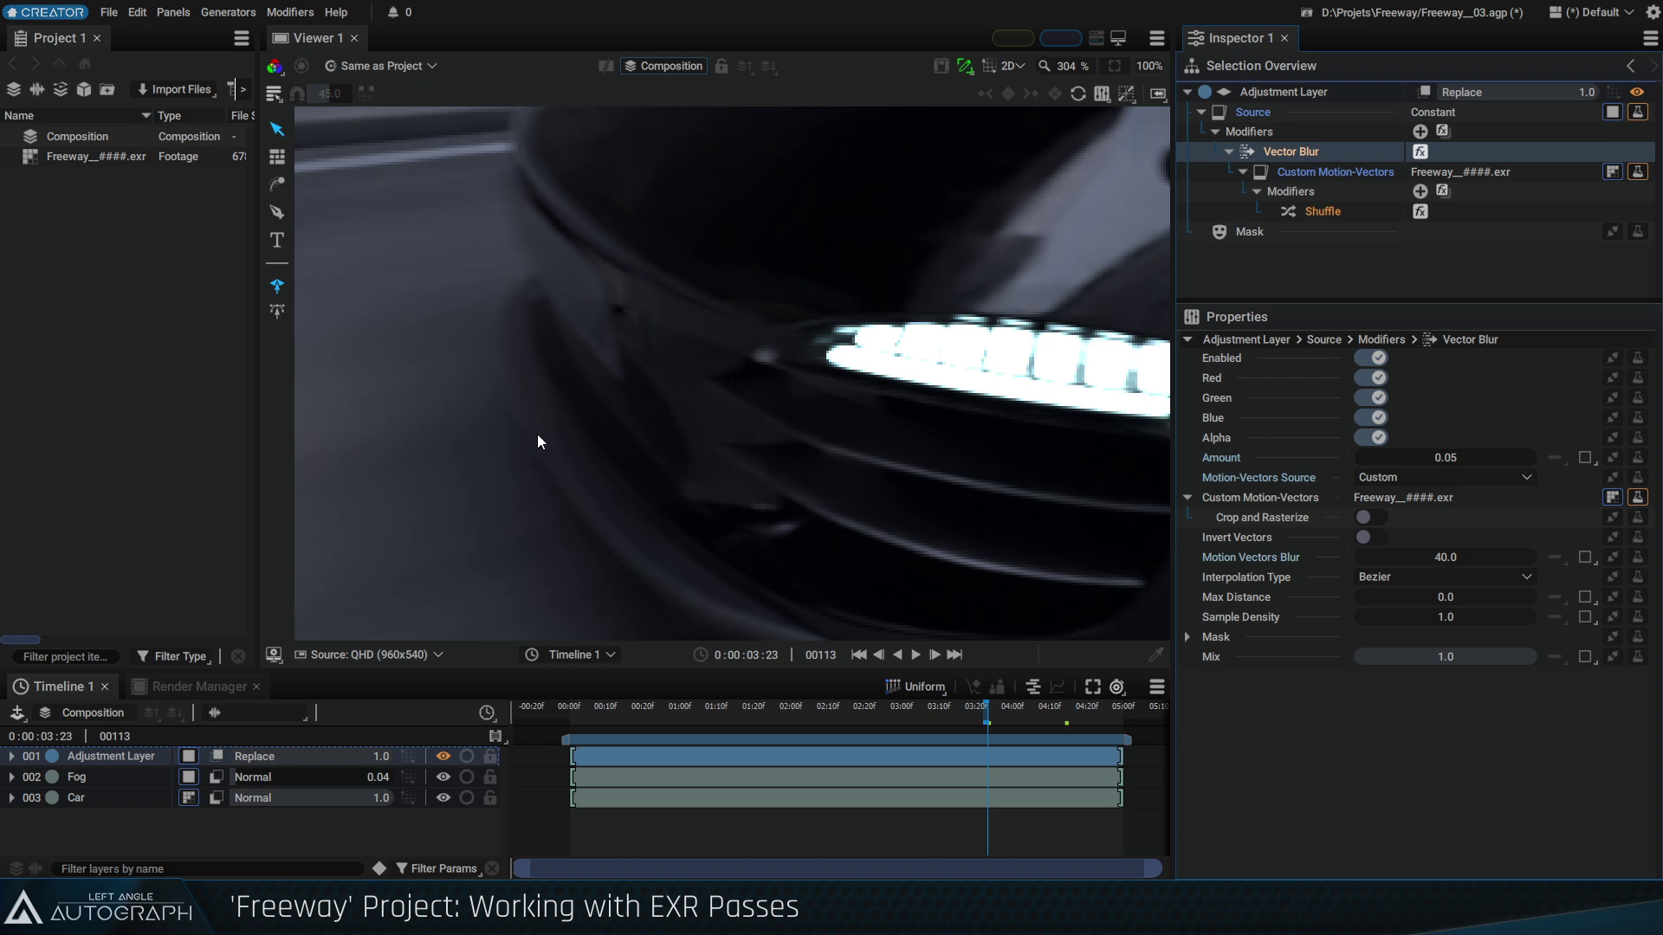
# Fit the whole frame in the viewer and review the softened blur at frame 54, in playback, and at frame 40
pyautogui.press('f')
pyautogui.moveTo(979, 726); pyautogui.dragTo(773, 712)
pyautogui.press('Left')
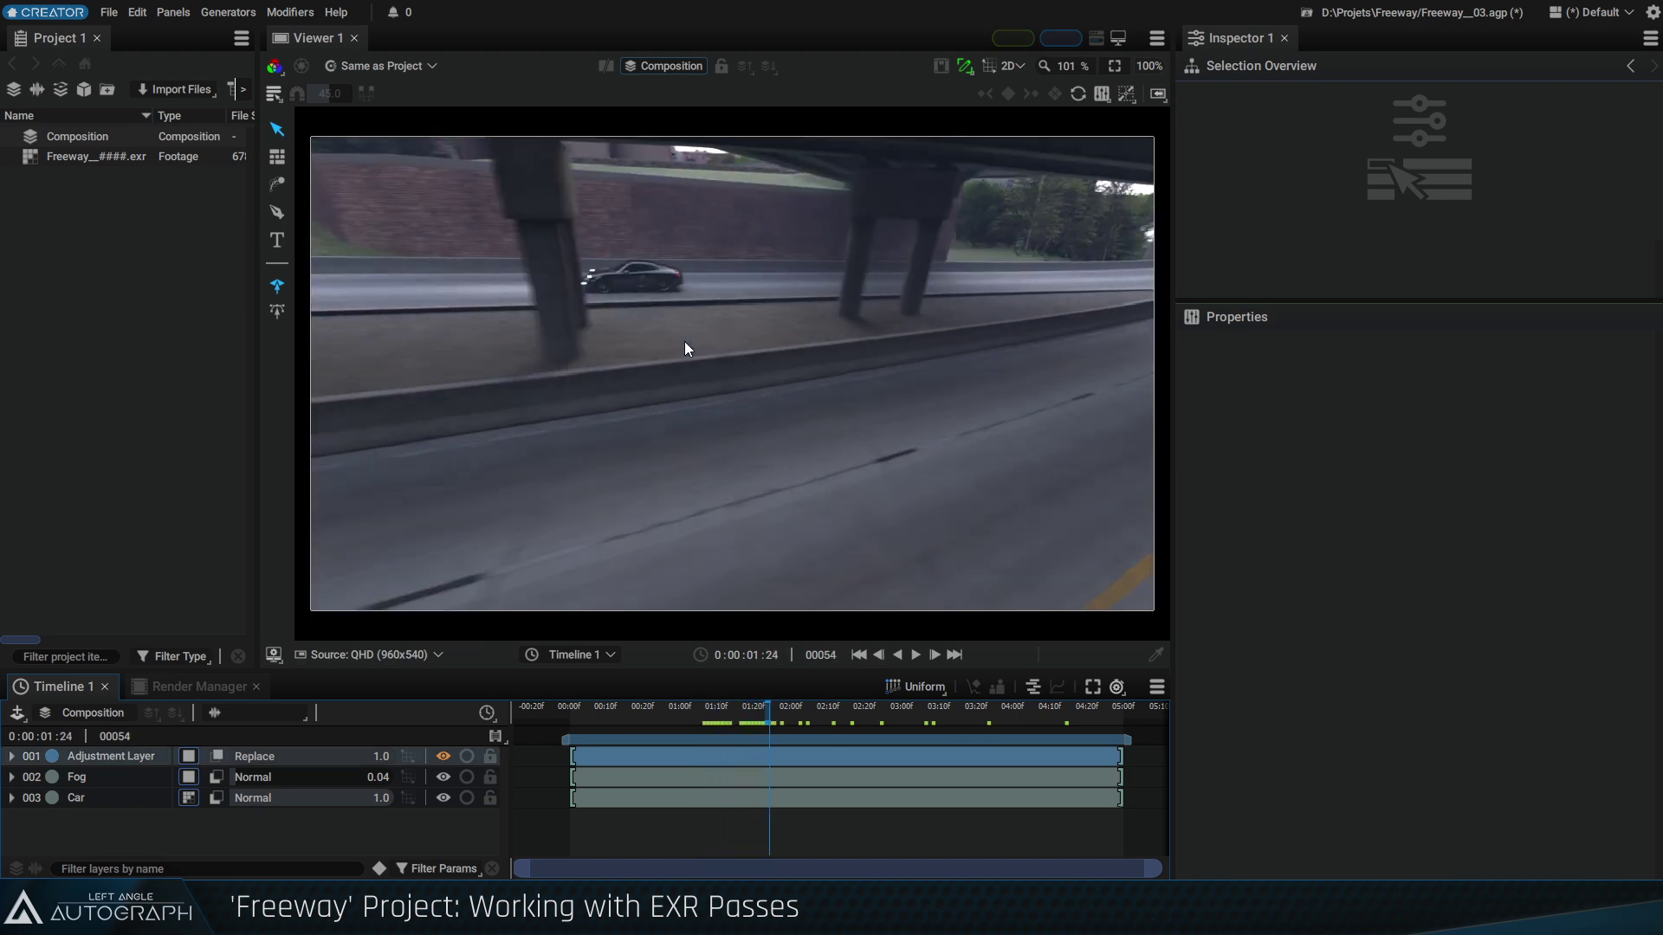
pyautogui.click(679, 501)
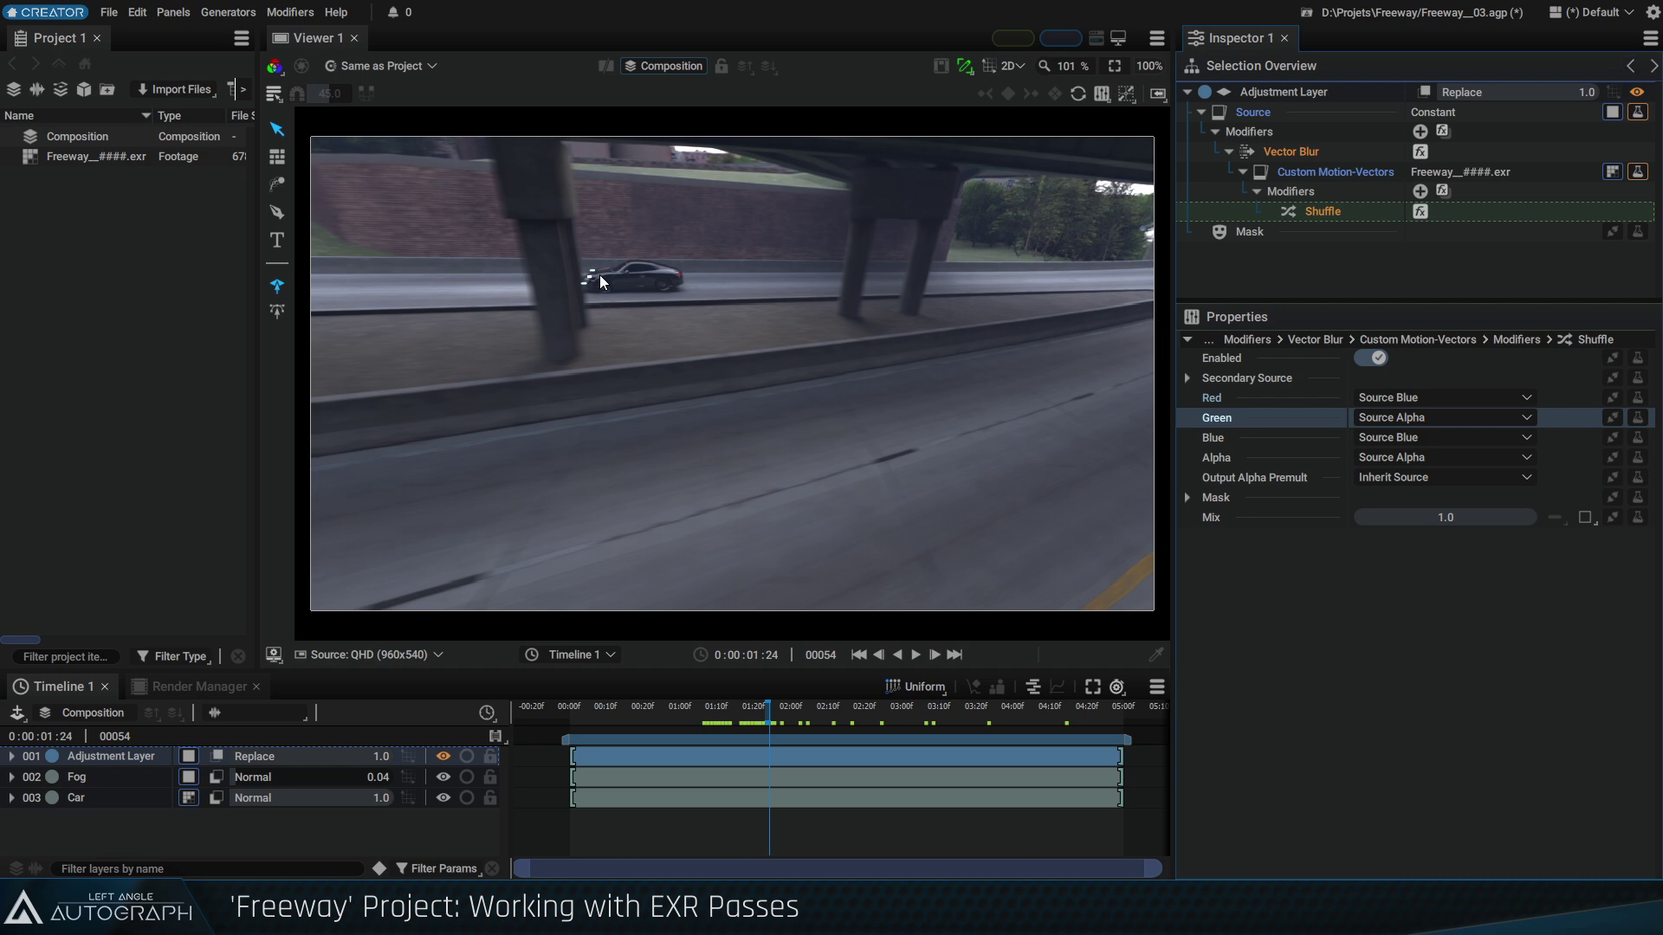
pyautogui.press('space')
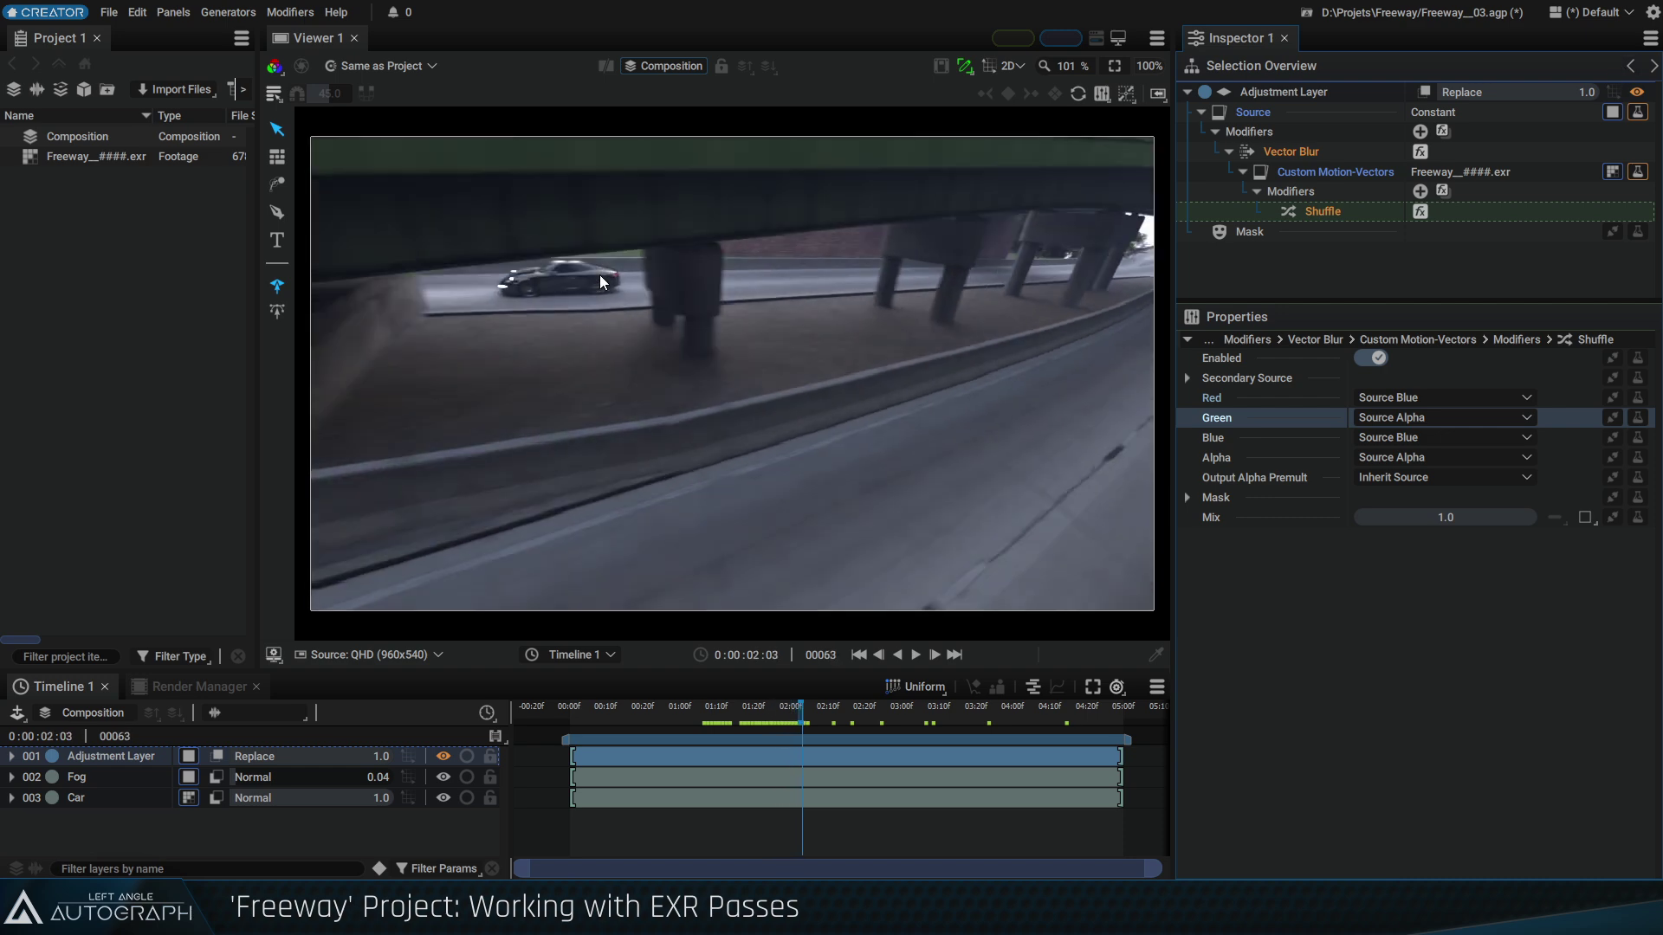
pyautogui.moveTo(815, 720); pyautogui.dragTo(718, 723)
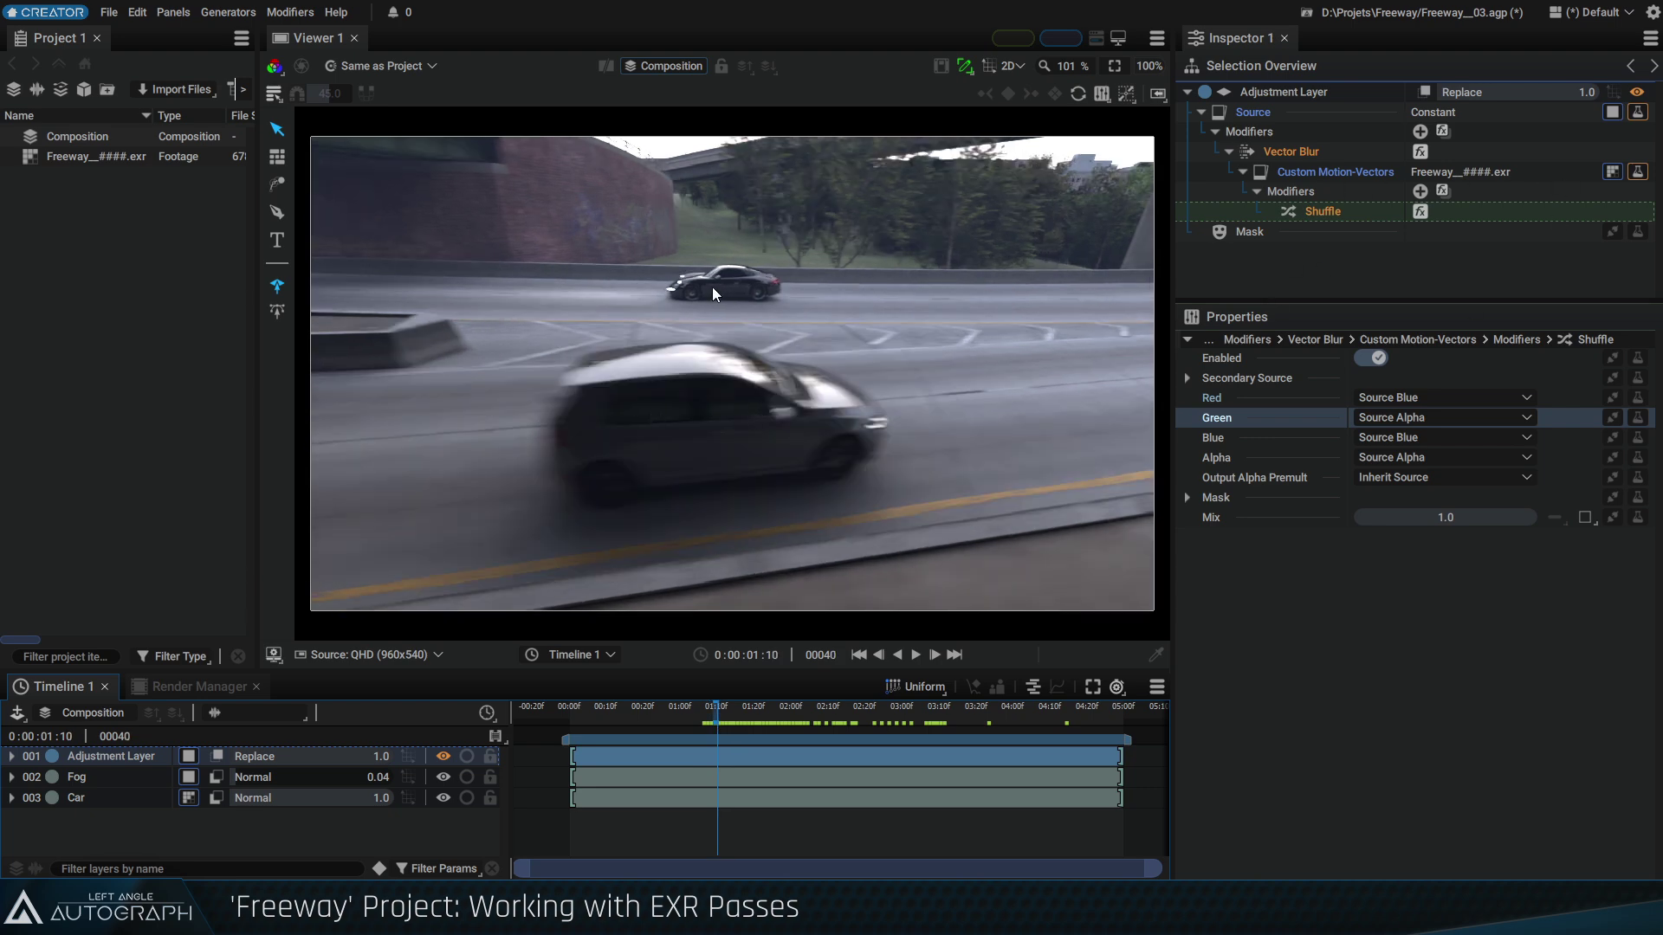
# Set the Vector Blur's Amount to 0.08
pyautogui.click(1307, 152)
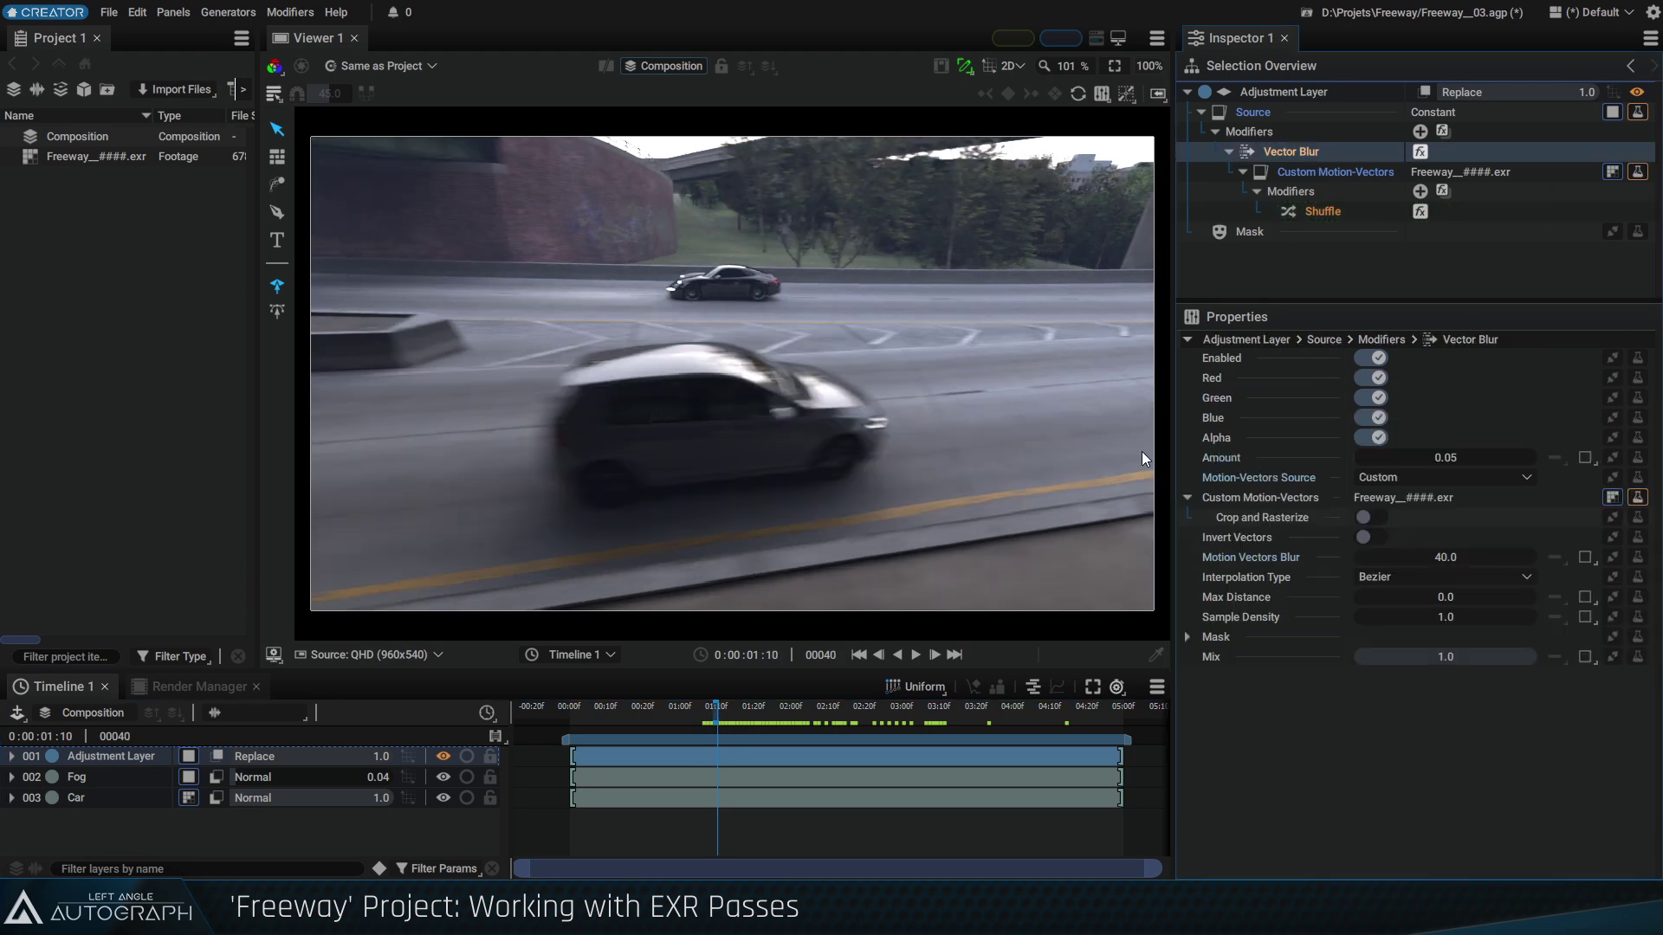
pyautogui.doubleClick(1478, 454)
pyautogui.press('BackSpace')
pyautogui.write('8')
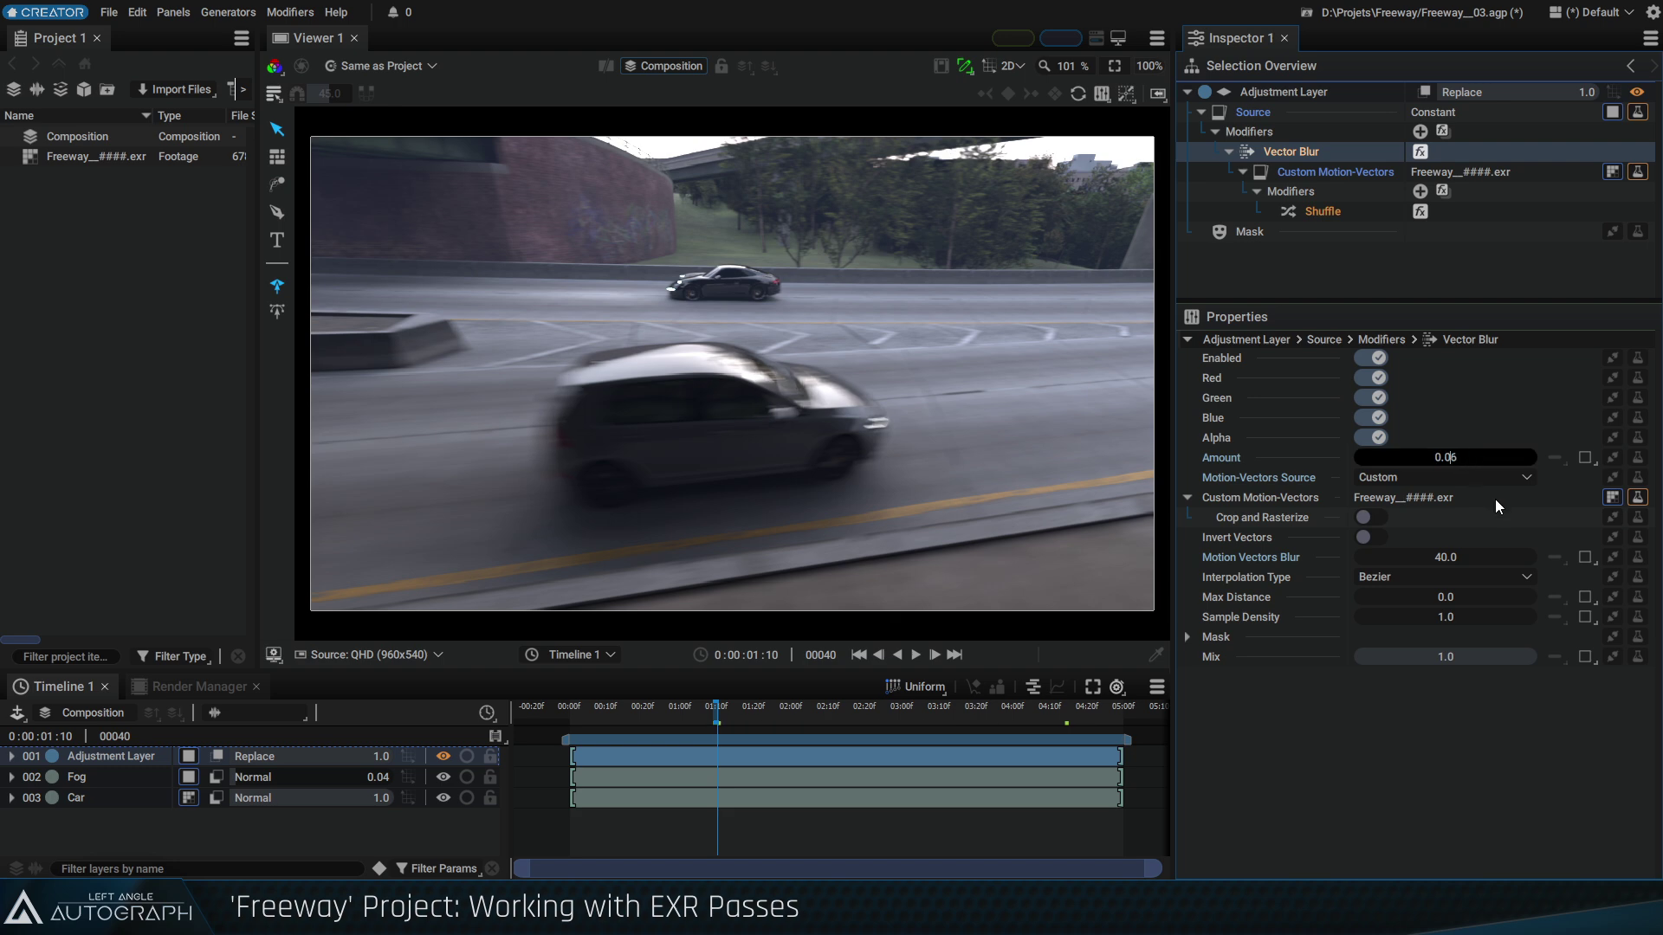
# Try a Vector Blur Amount of 0.10, check it at frame 49, and undo that change
pyautogui.press('BackSpace')
pyautogui.press('BackSpace')
pyautogui.write('10')
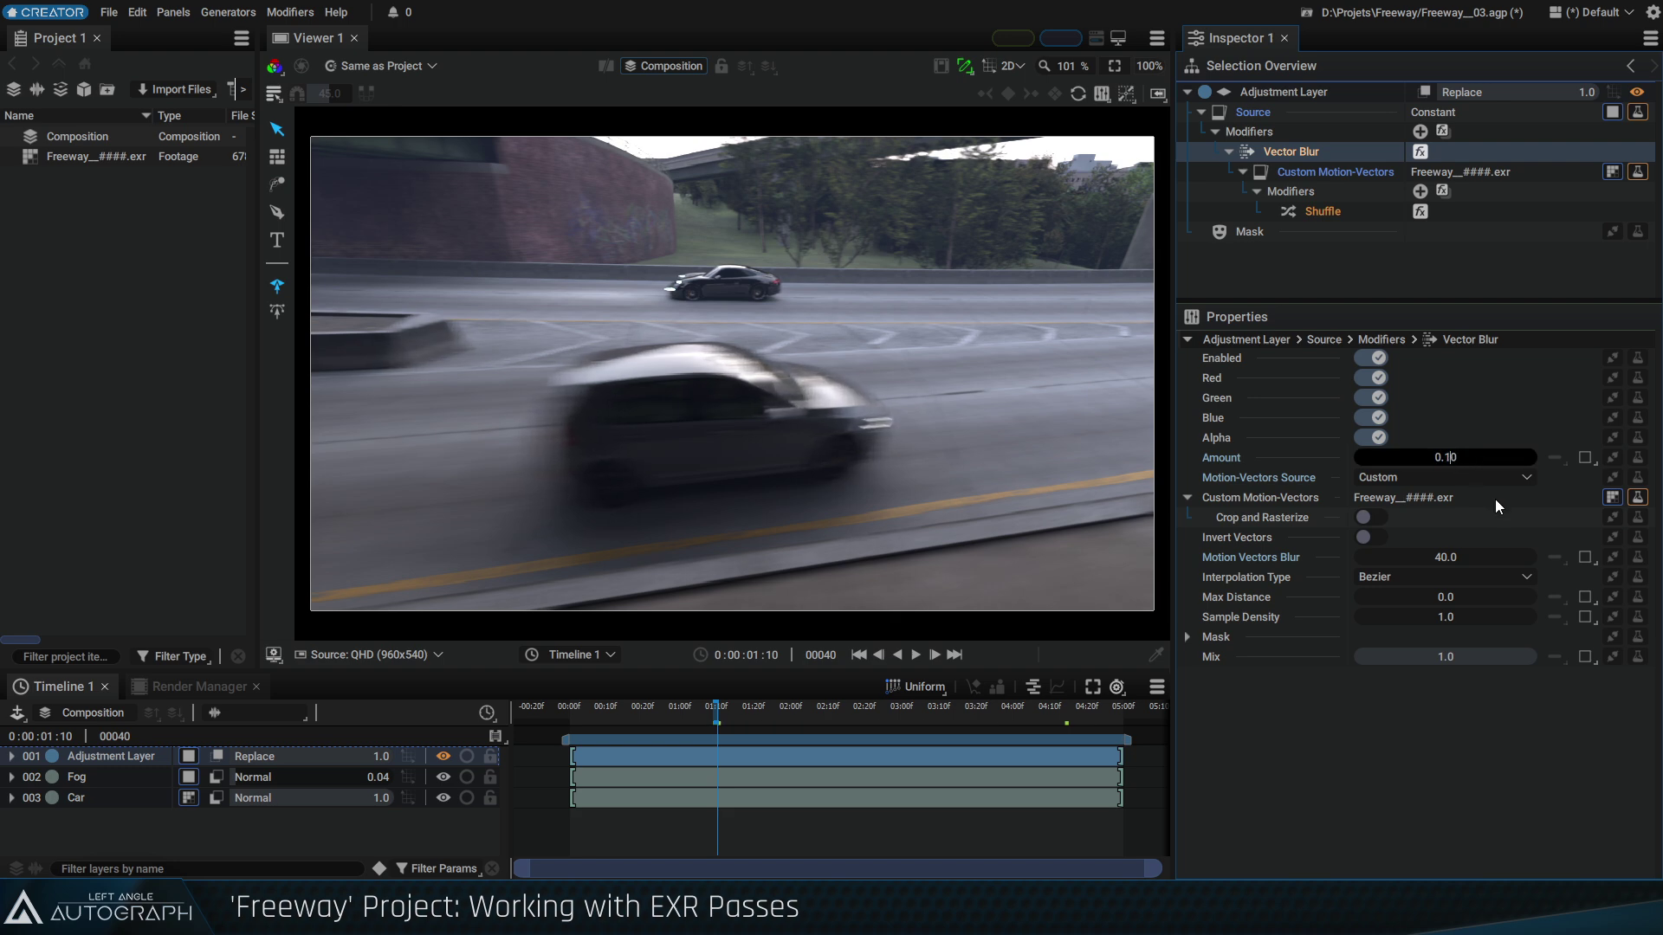
pyautogui.moveTo(719, 720); pyautogui.dragTo(753, 734)
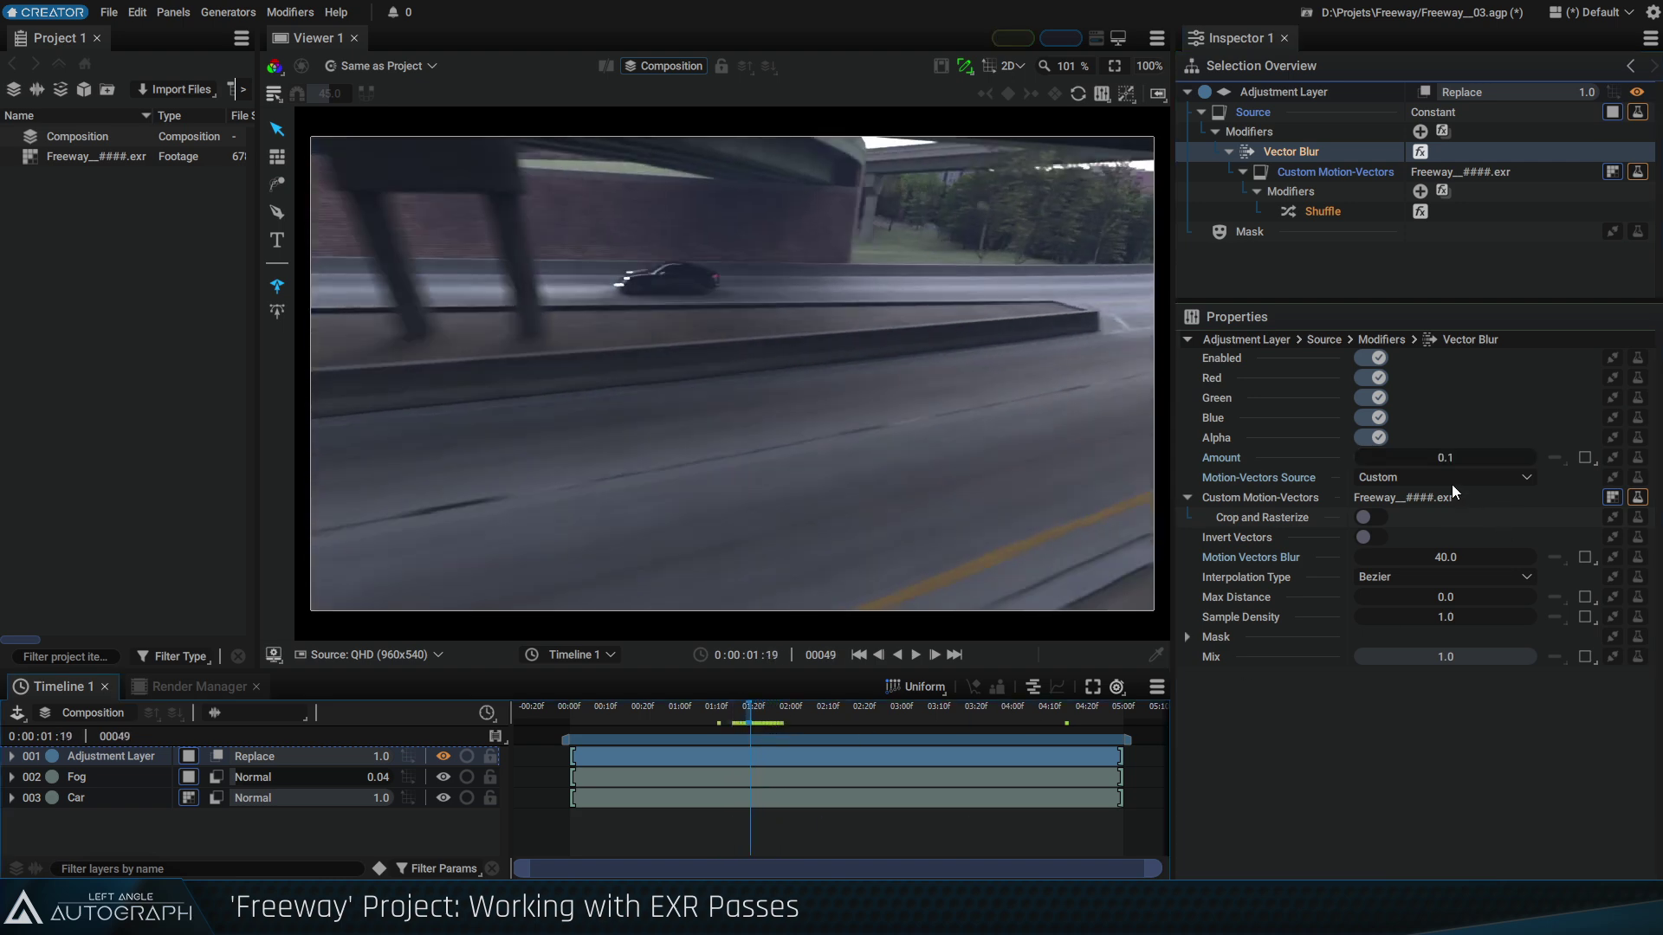
pyautogui.hotkey('ctrl', 'z')
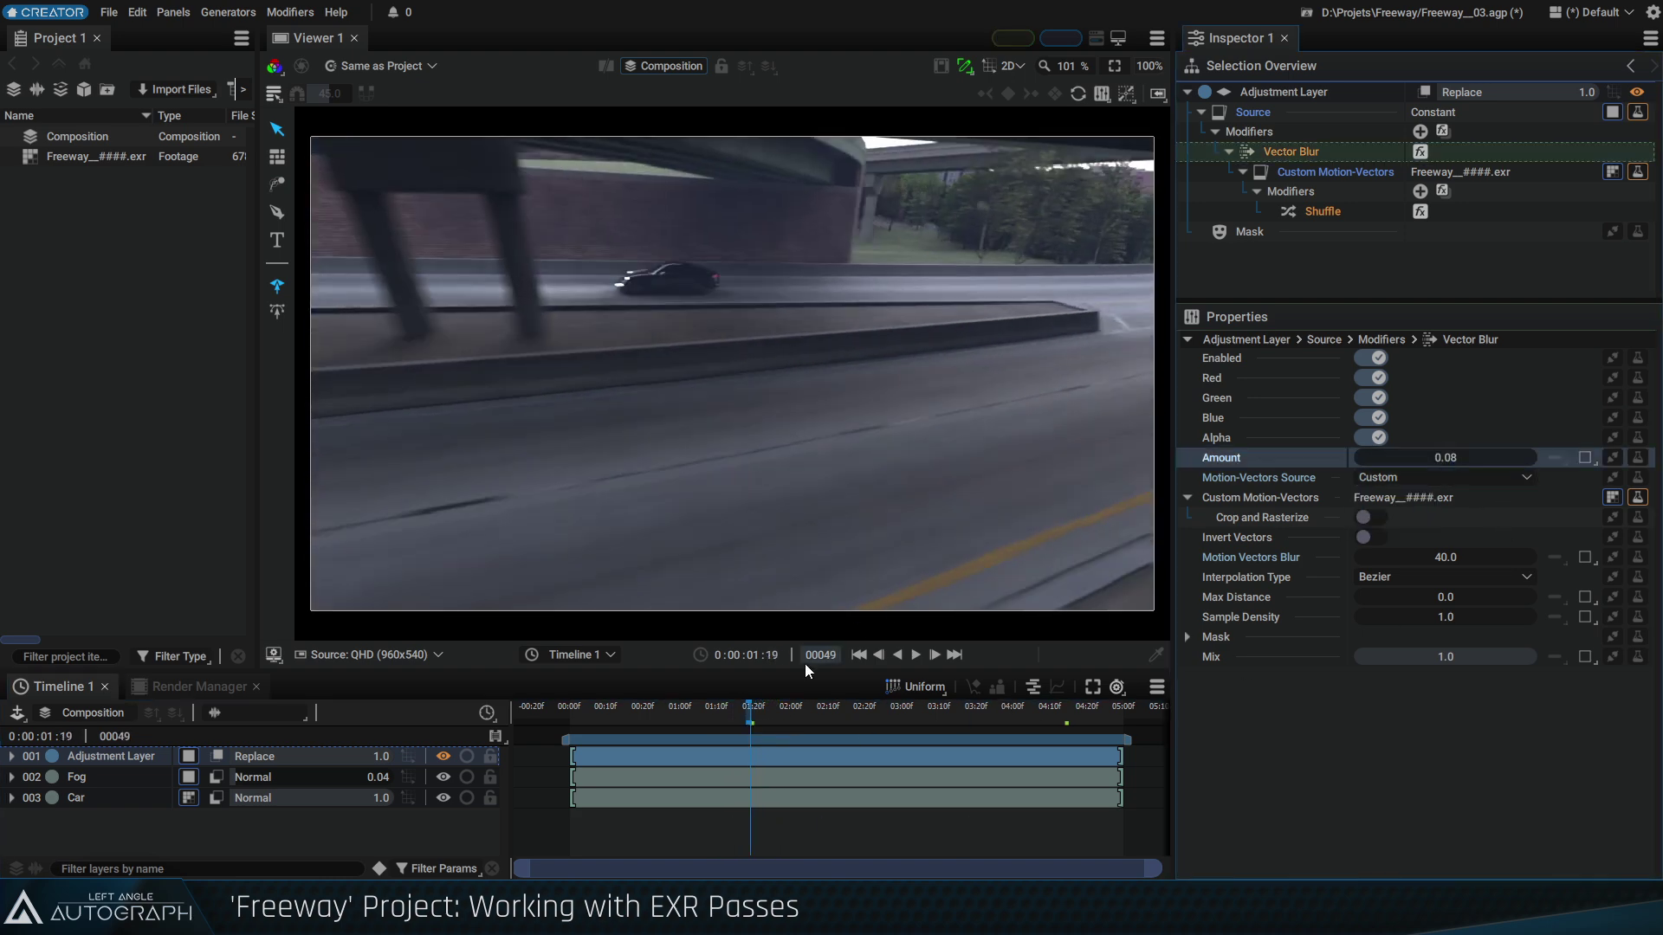
# Scrub to frame 136, switch the Vector Blur off and on to compare the image, and go to frame 110
pyautogui.moveTo(750, 720); pyautogui.dragTo(928, 736)
pyautogui.moveTo(852, 721); pyautogui.dragTo(1072, 734)
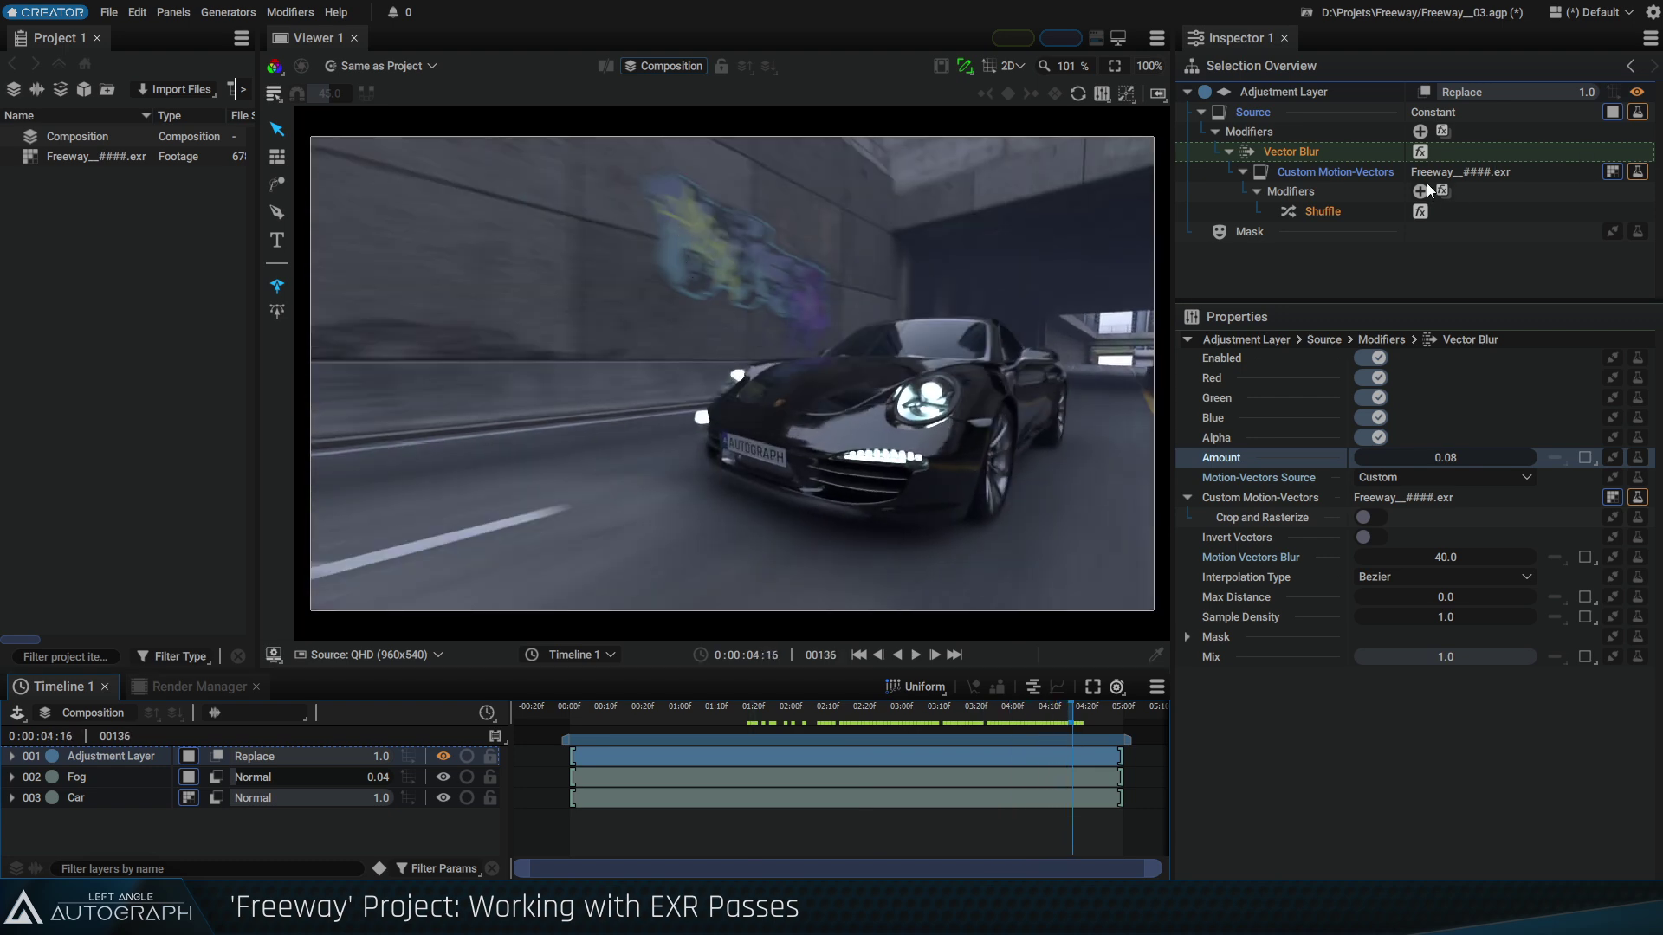
pyautogui.click(1421, 151)
pyautogui.click(1421, 151)
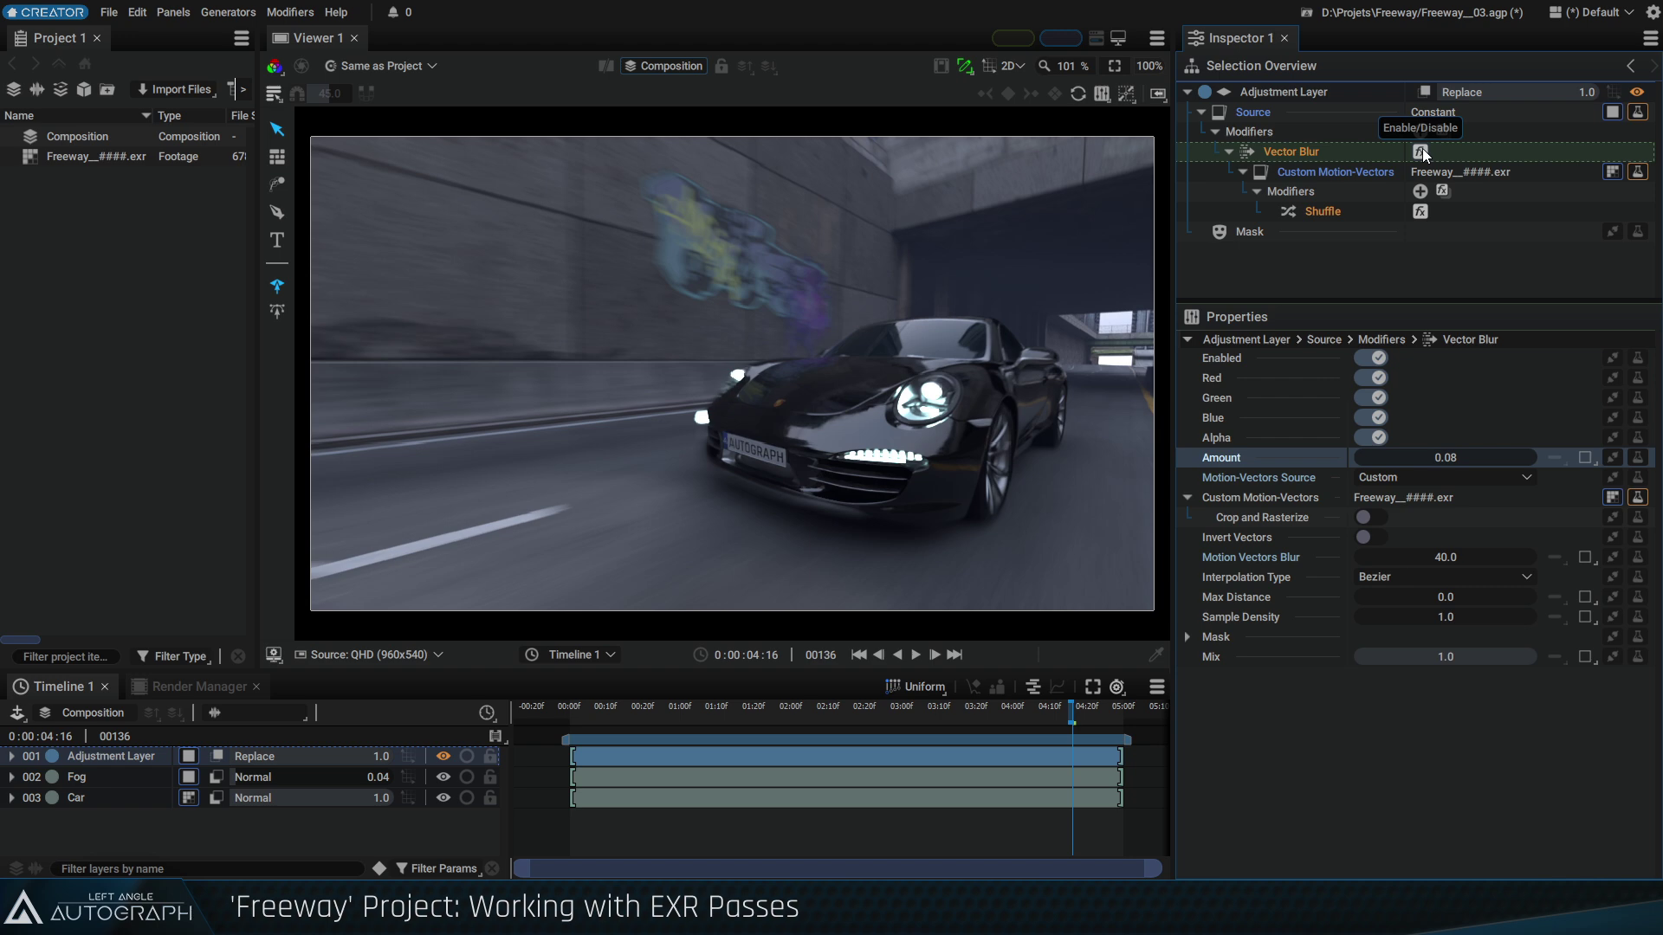
pyautogui.click(1421, 151)
pyautogui.click(1421, 151)
pyautogui.click(1422, 149)
pyautogui.click(1422, 149)
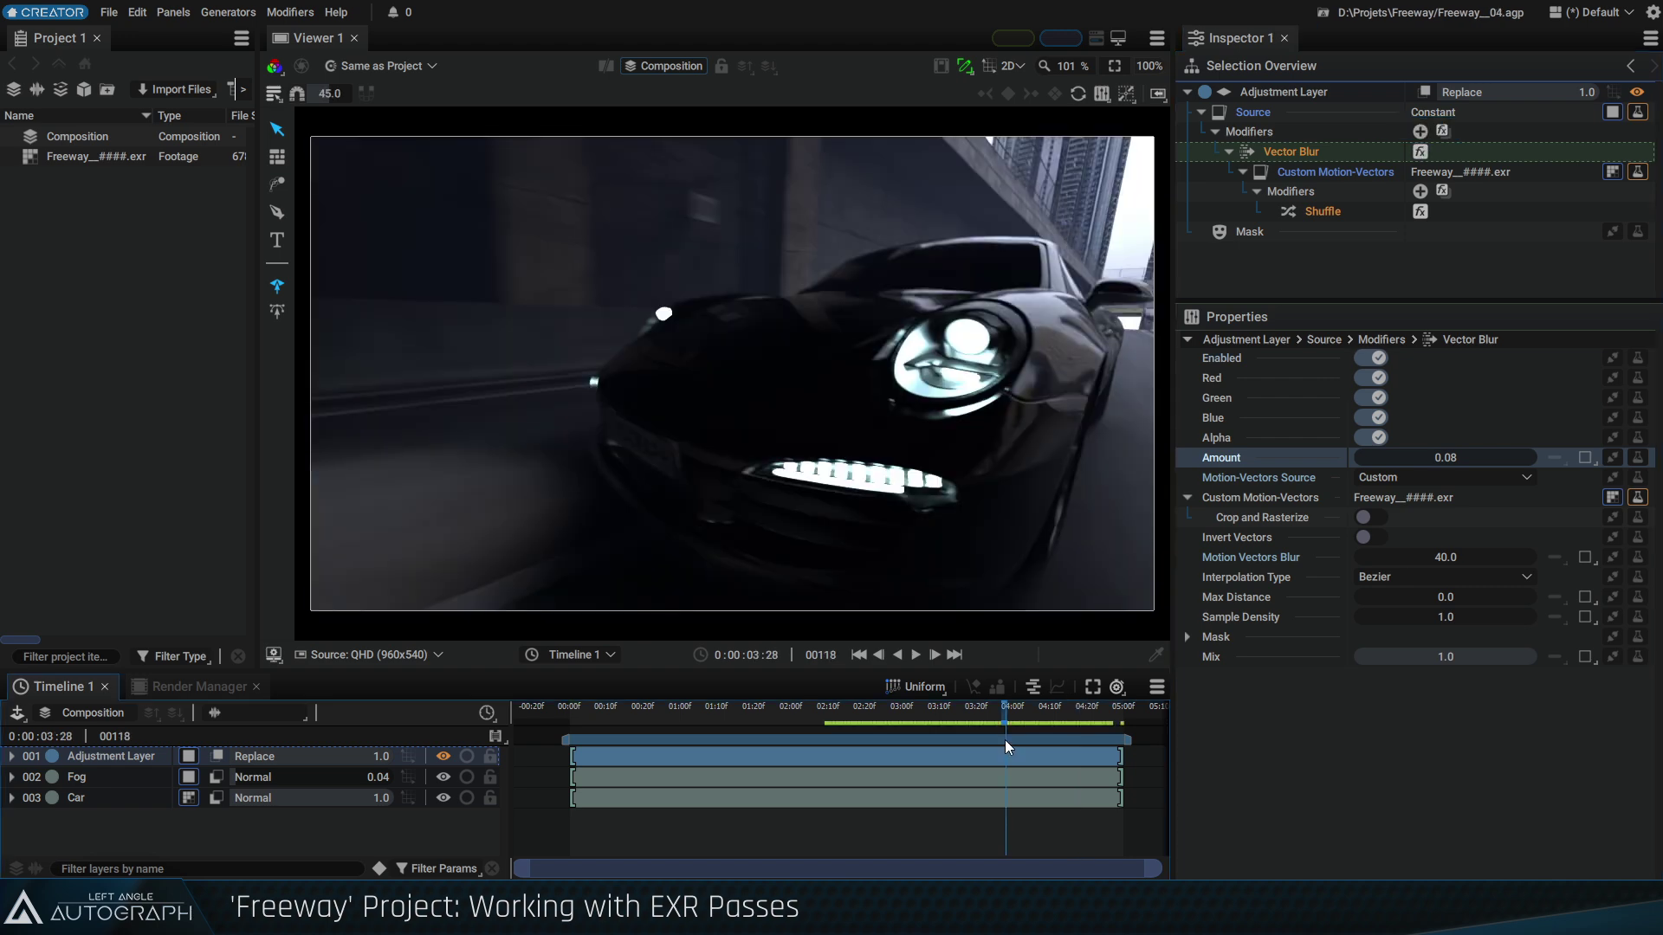
pyautogui.moveTo(1005, 739); pyautogui.dragTo(976, 745)
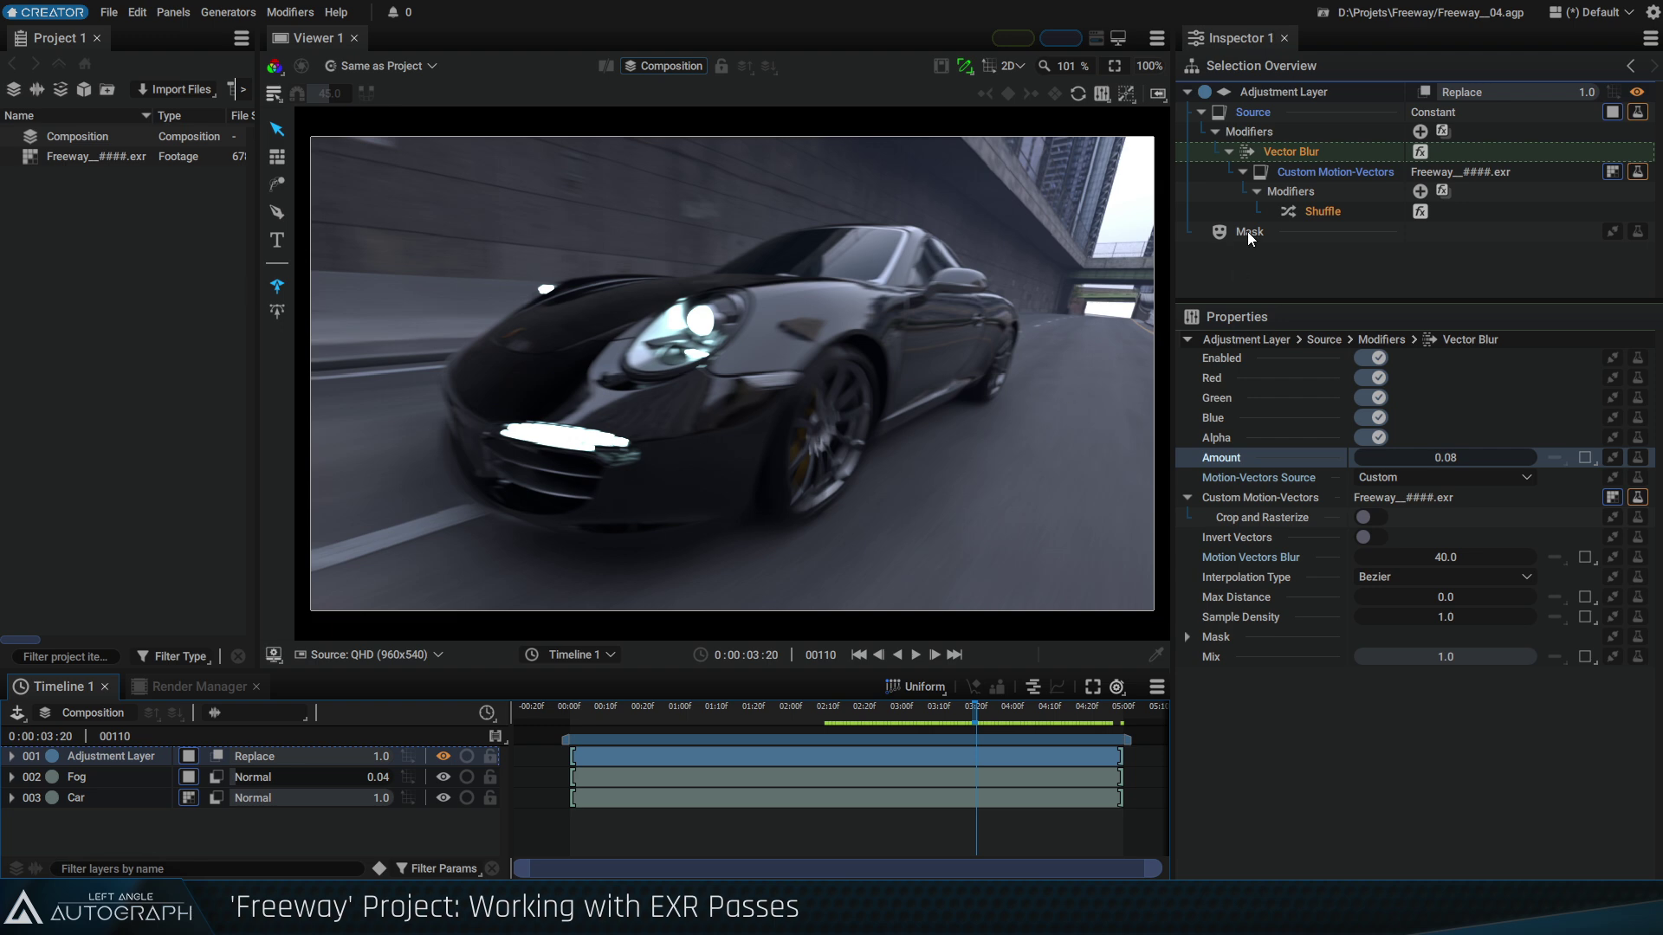
# Collapse the Vector Blur's settings and rename the Adjustment Layer as FX
pyautogui.click(1228, 151)
pyautogui.click(140, 757)
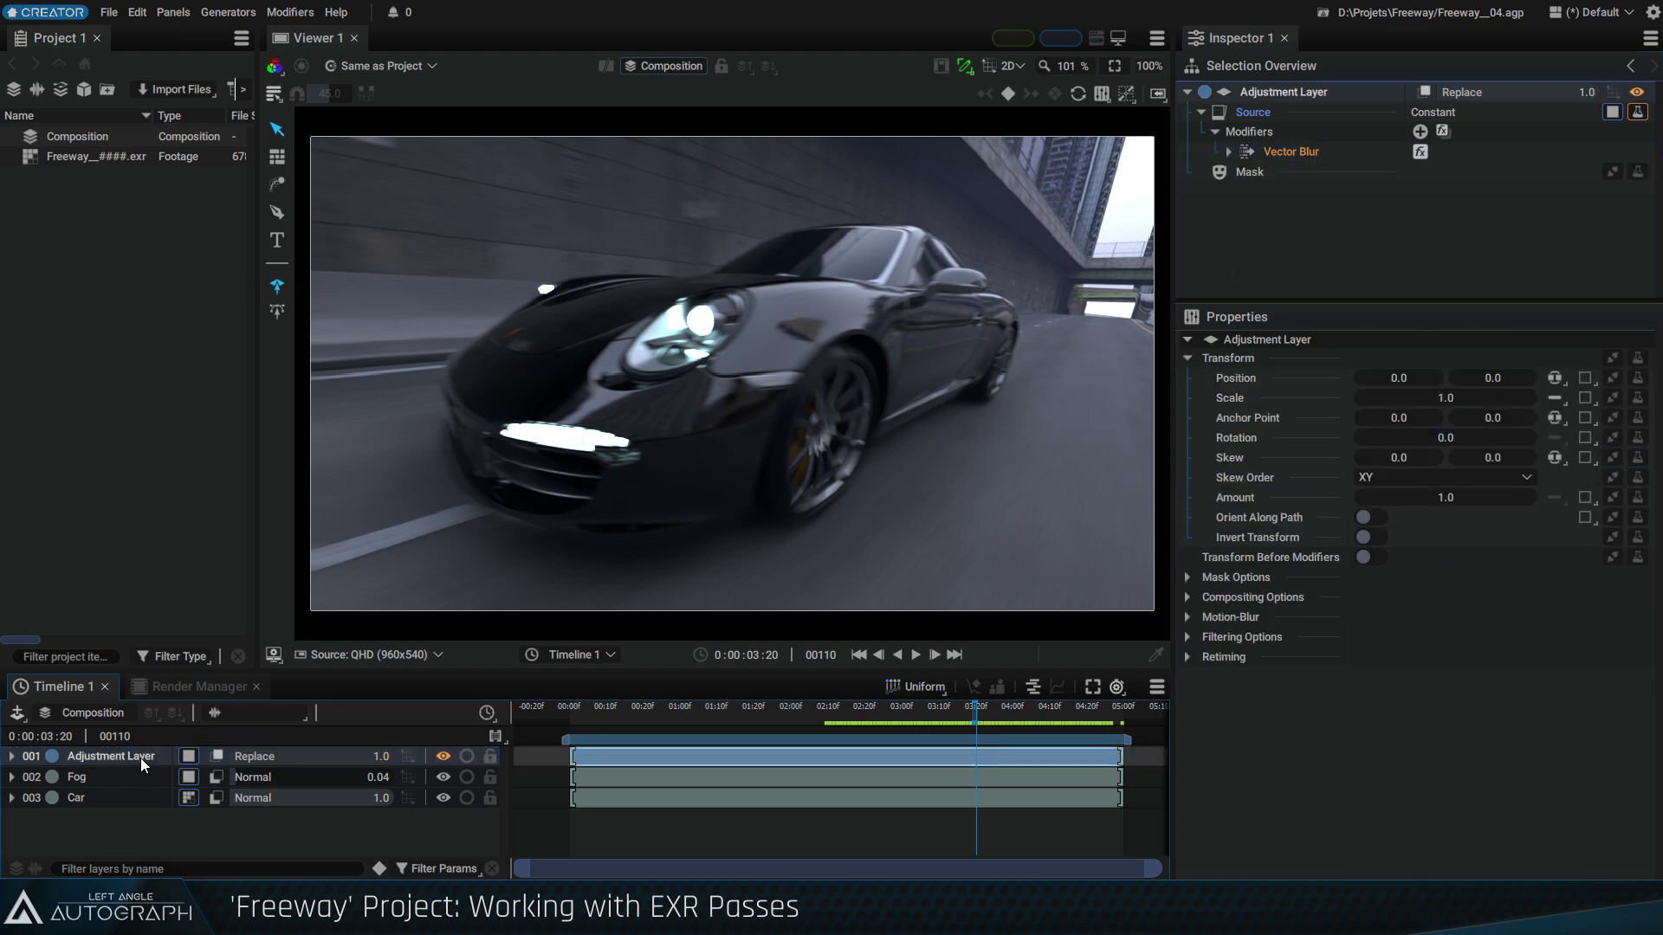
pyautogui.click(140, 757)
pyautogui.write('FX')
pyautogui.press('Return')
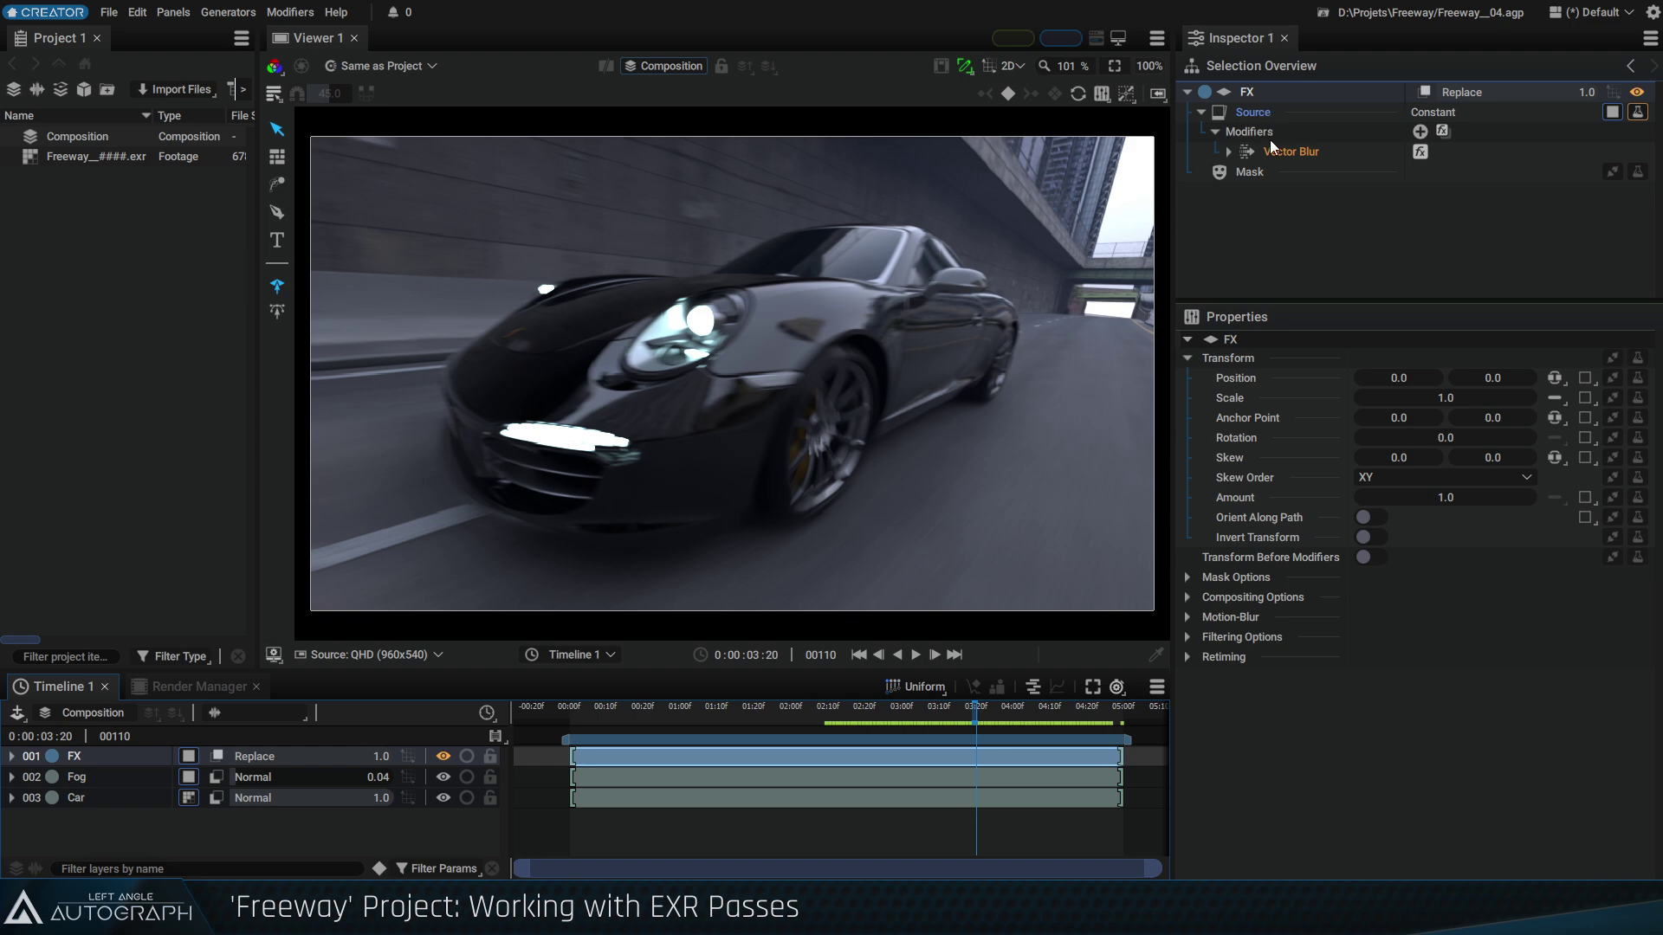
# Go to frame 112, compare the image with and without the Vector Blur, and leave the modifier disabled
pyautogui.moveTo(871, 717); pyautogui.dragTo(984, 713)
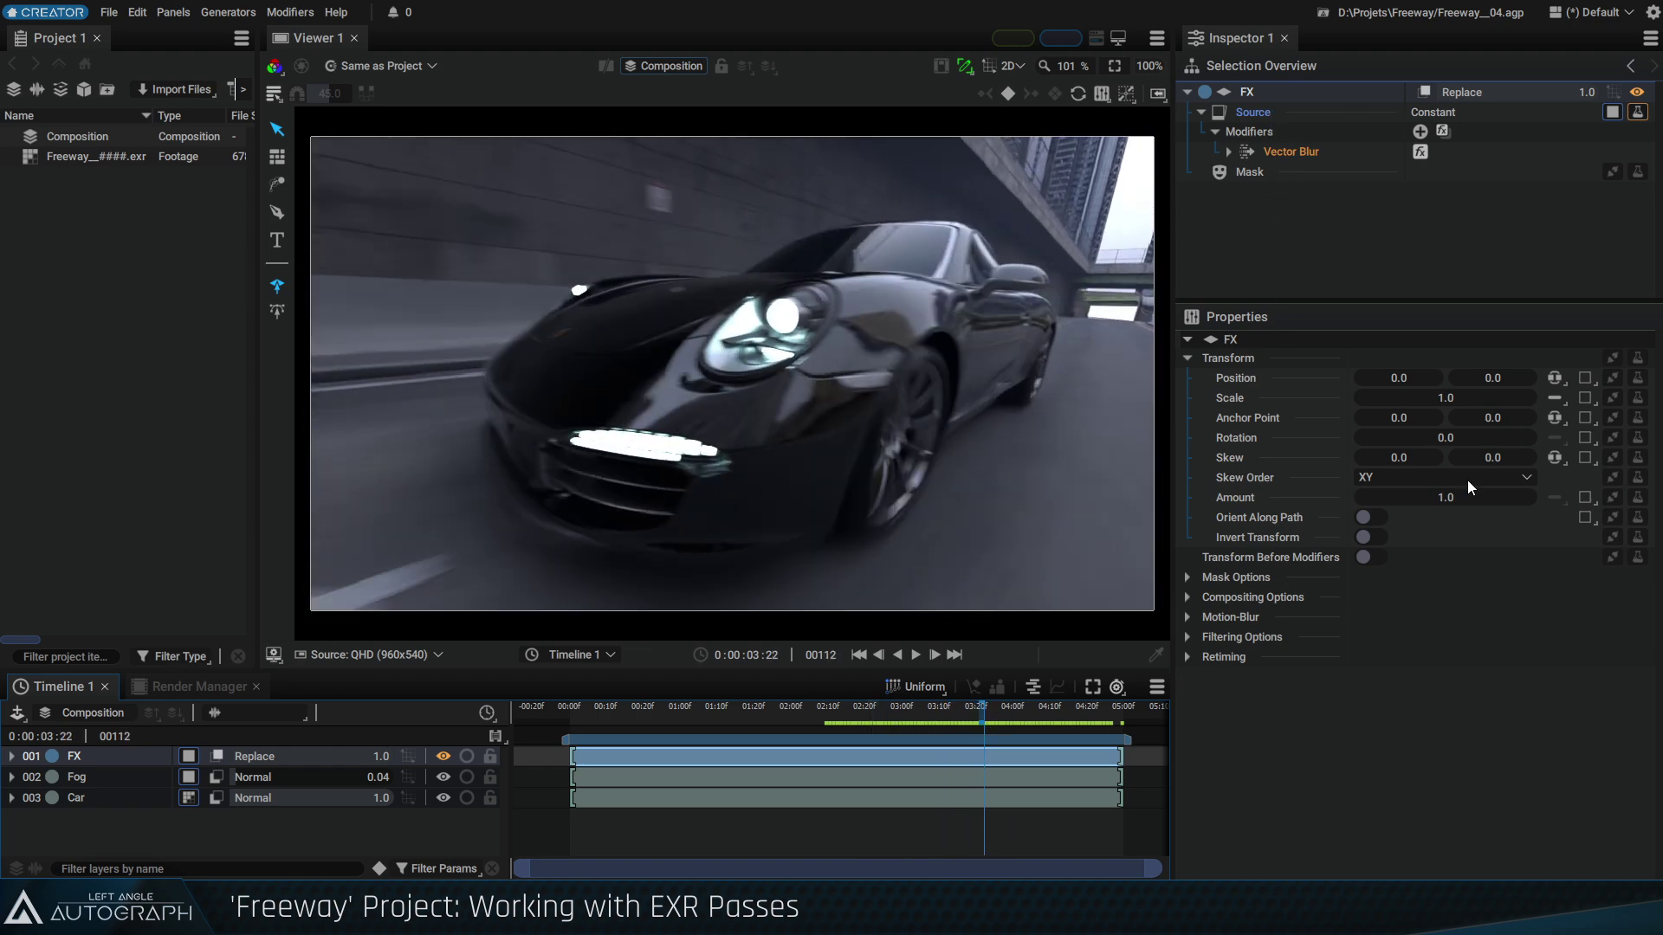
pyautogui.click(1422, 150)
pyautogui.click(1422, 150)
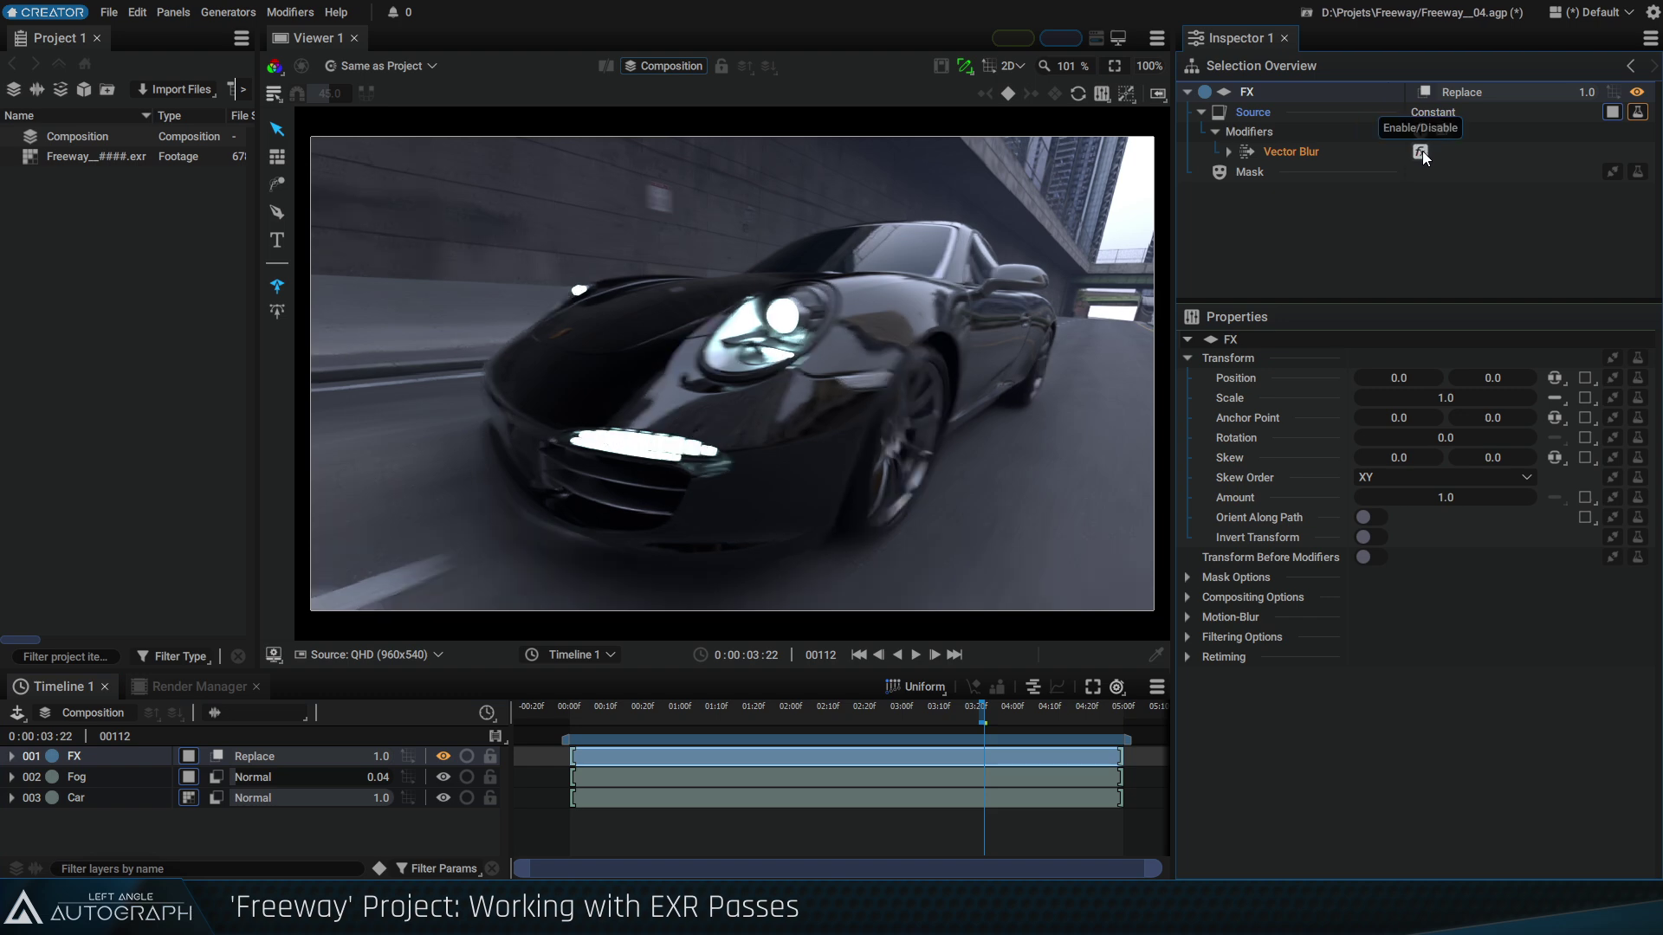
pyautogui.click(1422, 151)
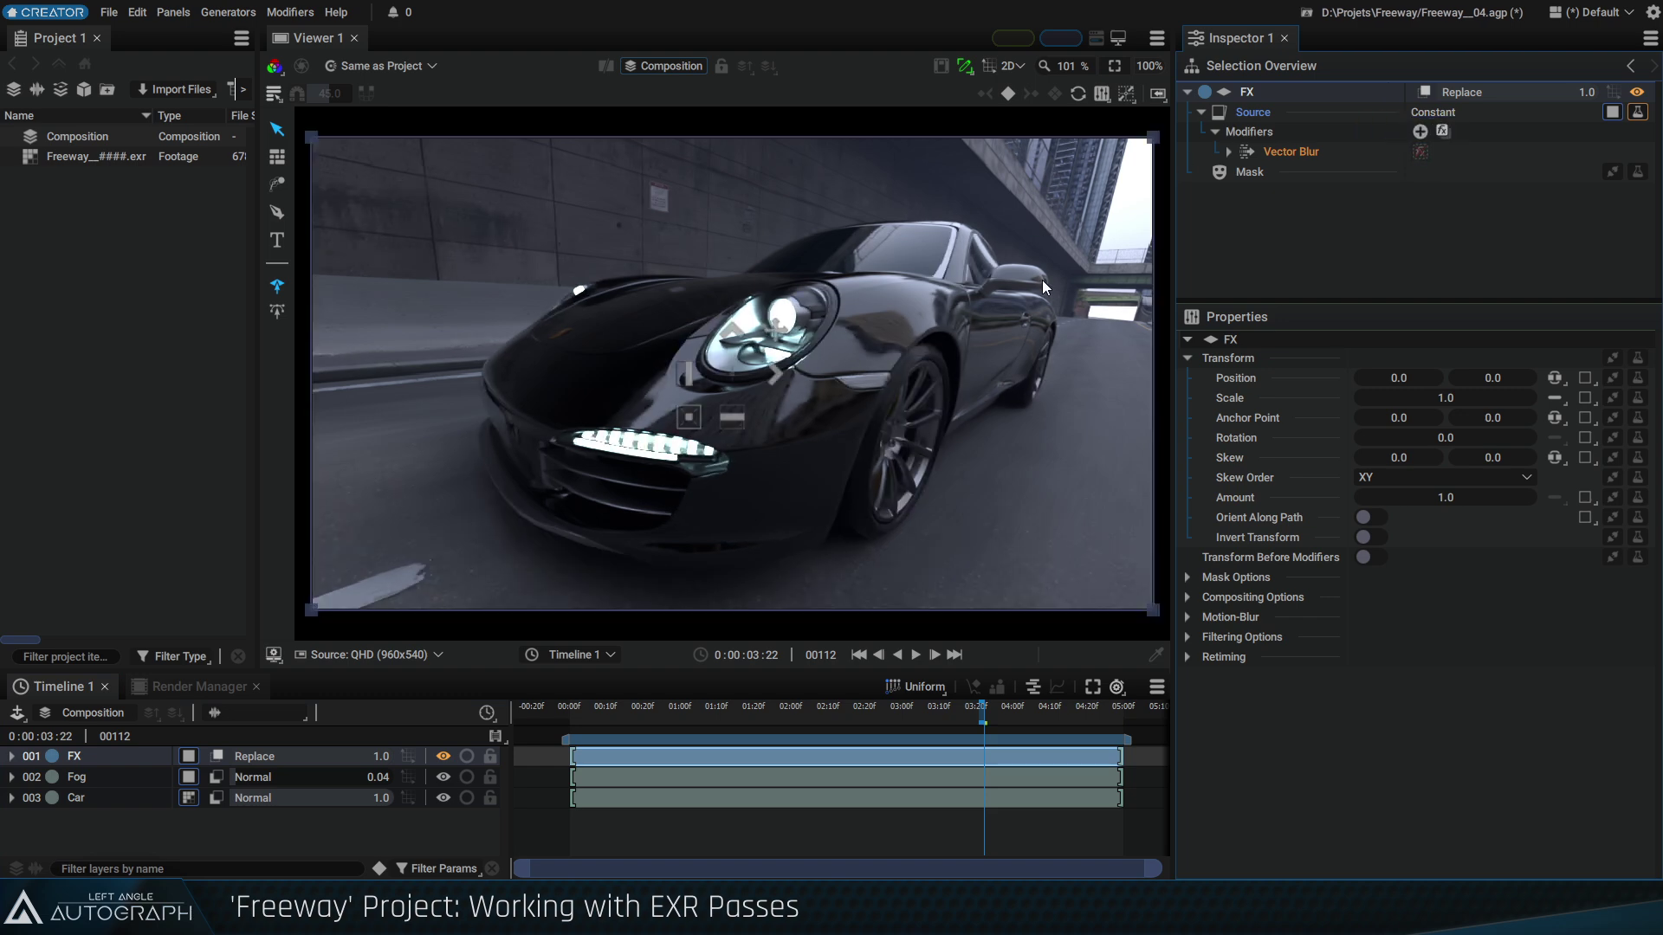
# Add a Defocus modifier to the FX layer's source and set its Defocus to 30
pyautogui.click(1264, 132)
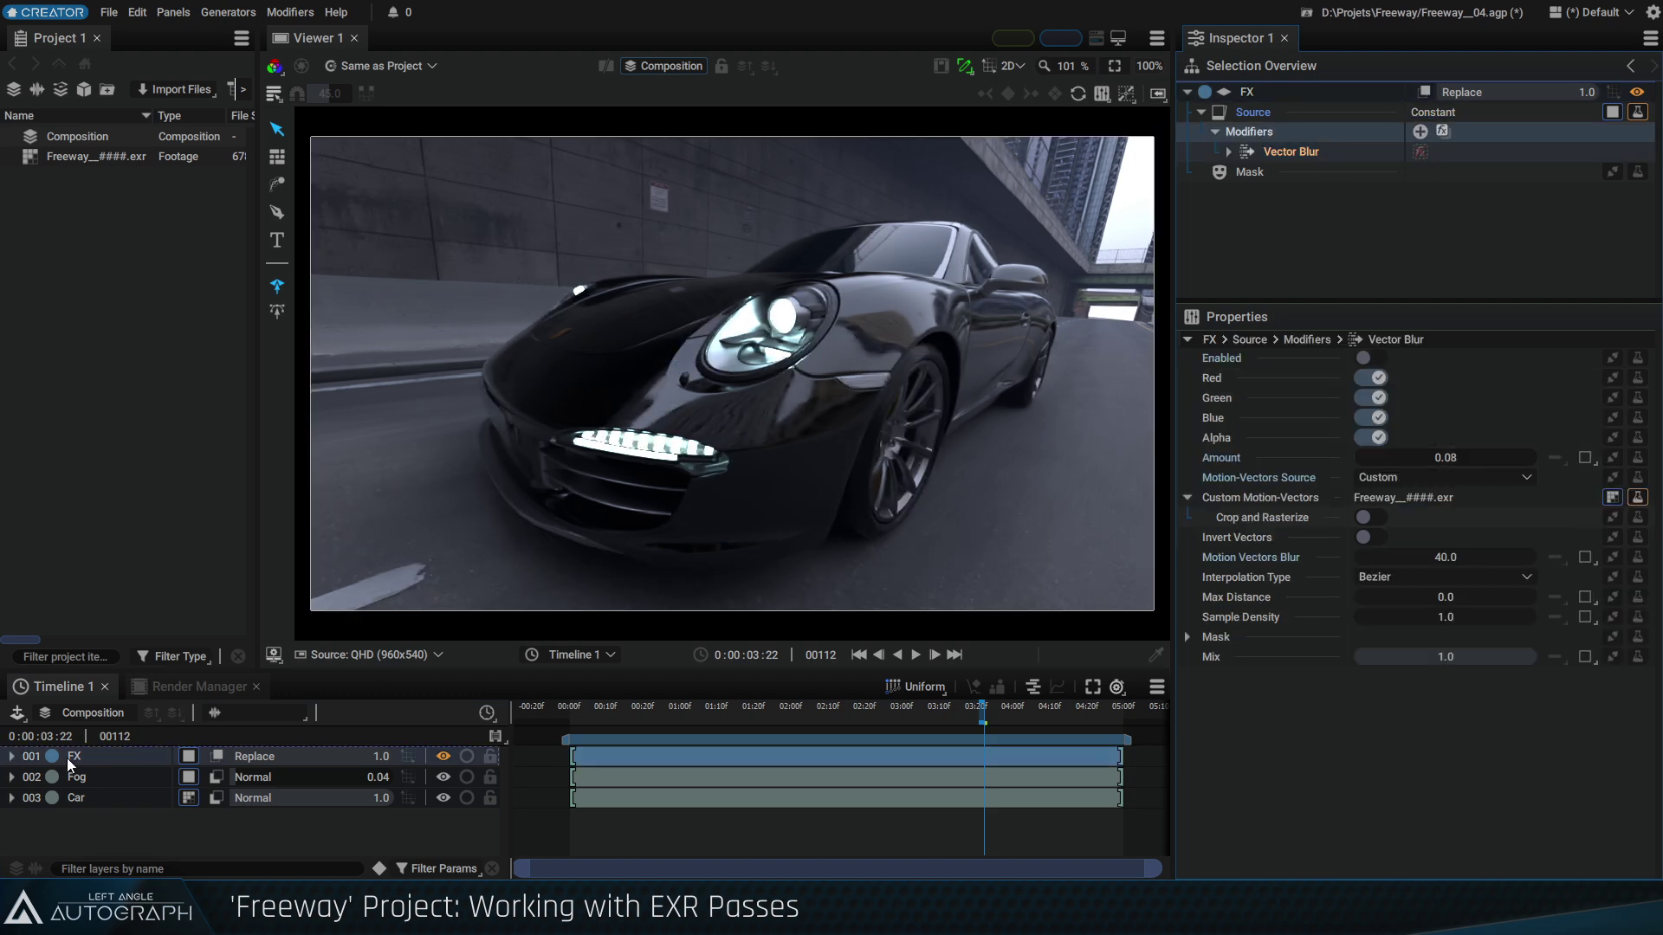
pyautogui.click(1638, 112)
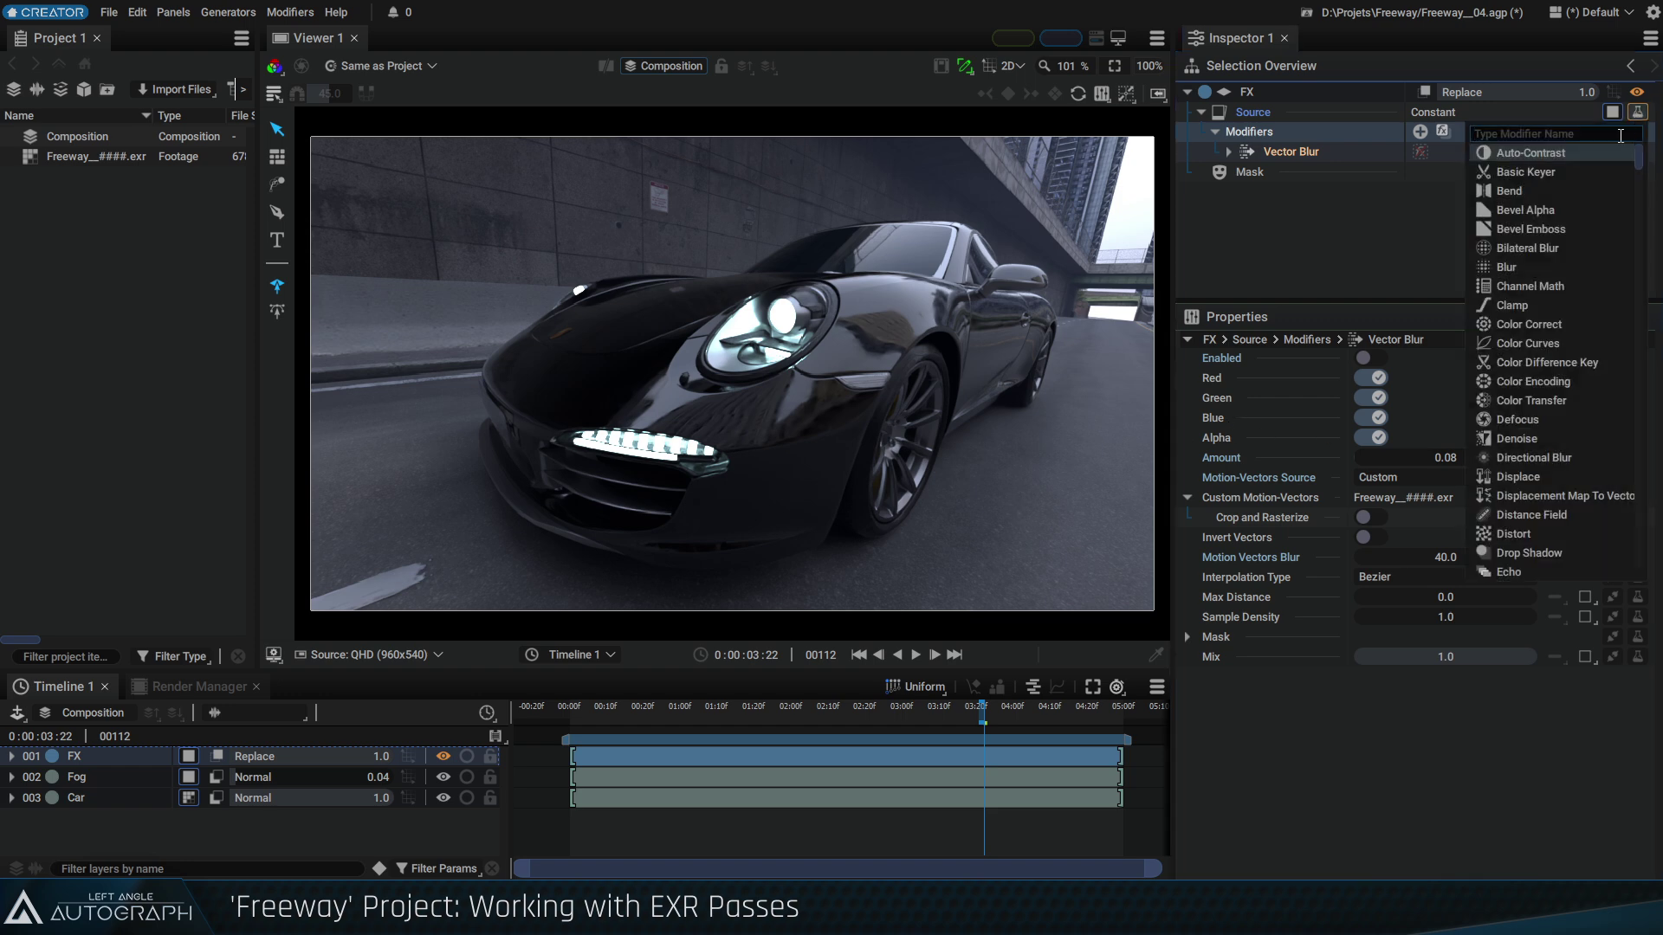
pyautogui.write('def')
pyautogui.click(1524, 154)
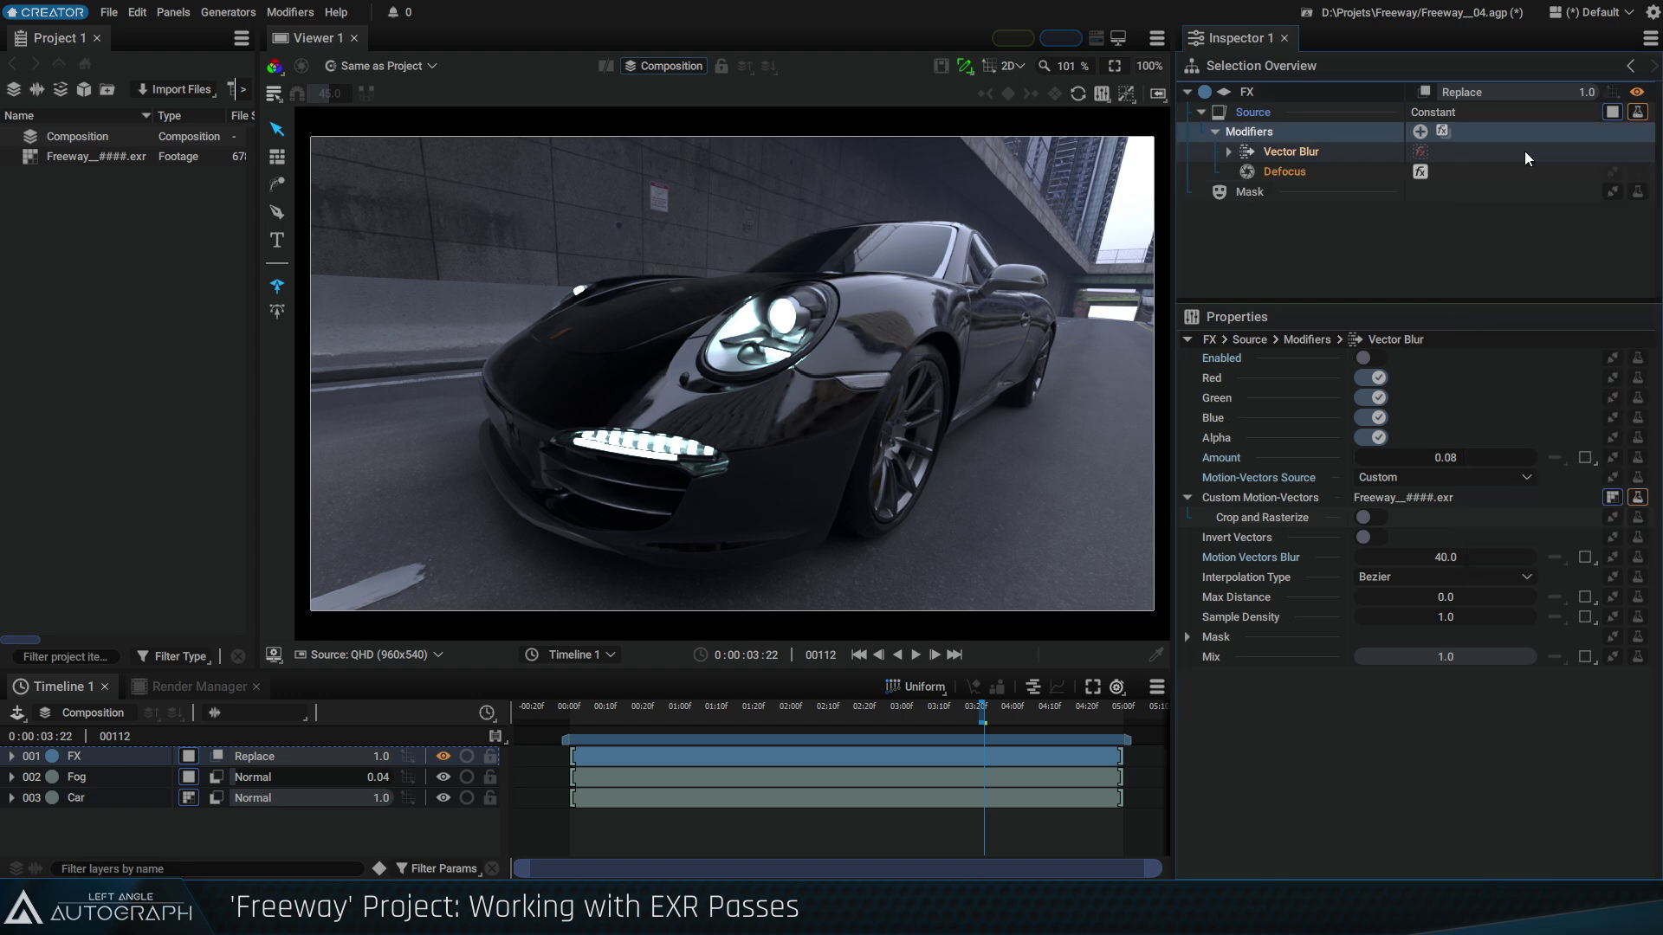
pyautogui.moveTo(1445, 464); pyautogui.dragTo(1477, 464)
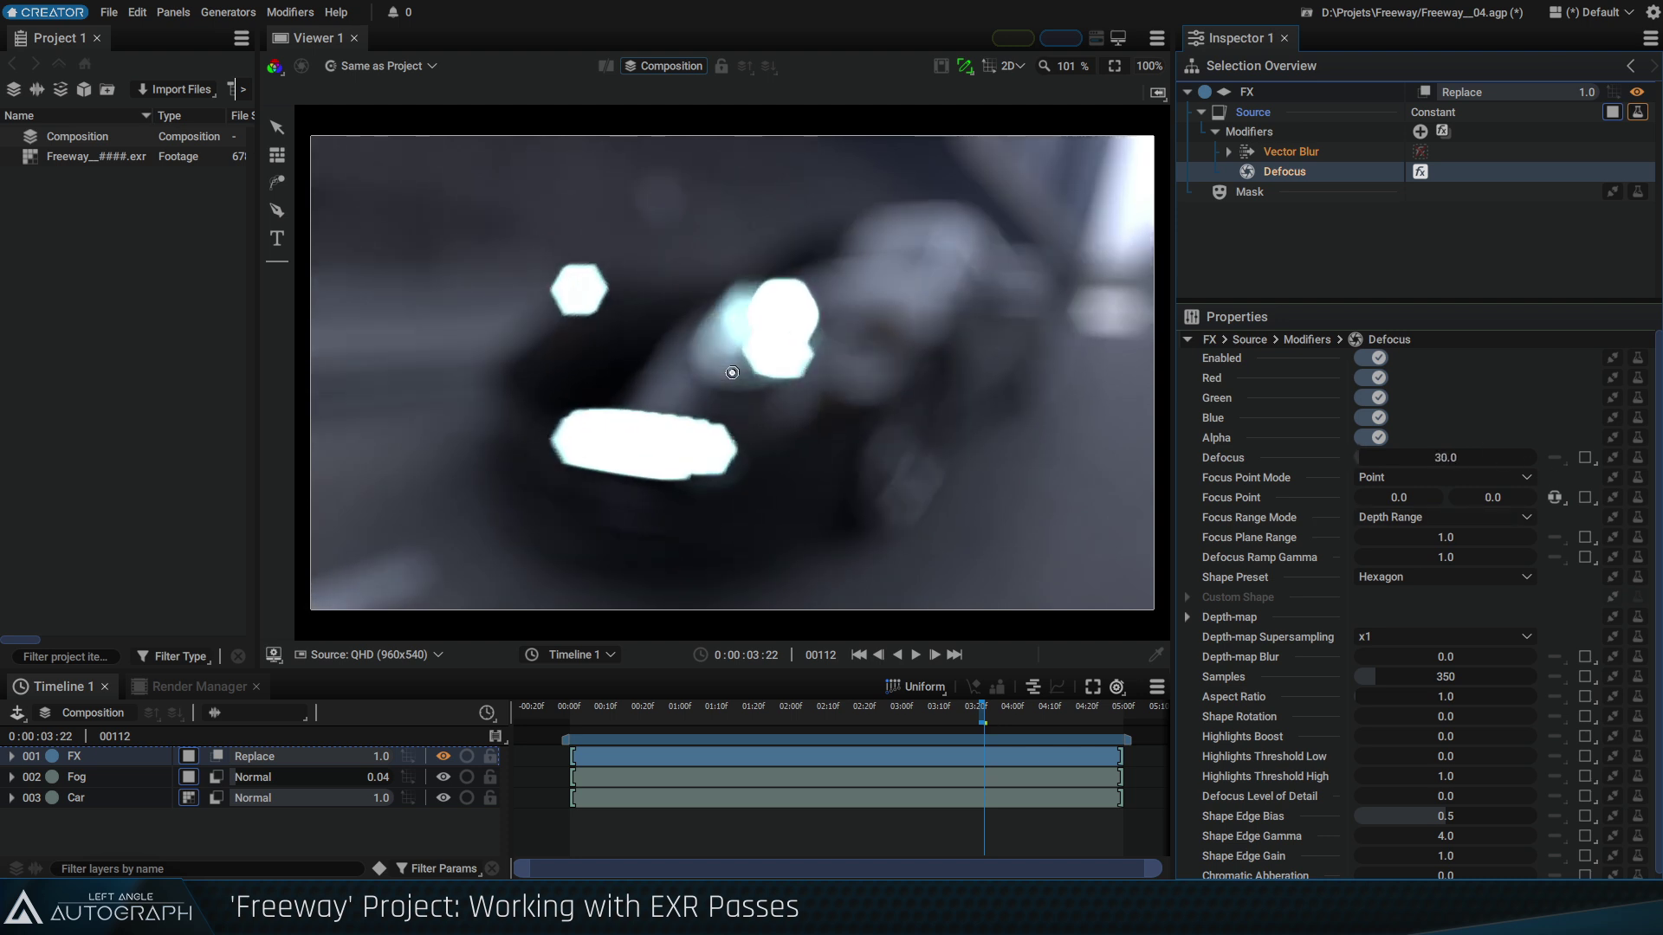
# Configure the Defocus modifier with the Hexagon shape preset, 750 samples and a Defocus of 24
pyautogui.click(1405, 585)
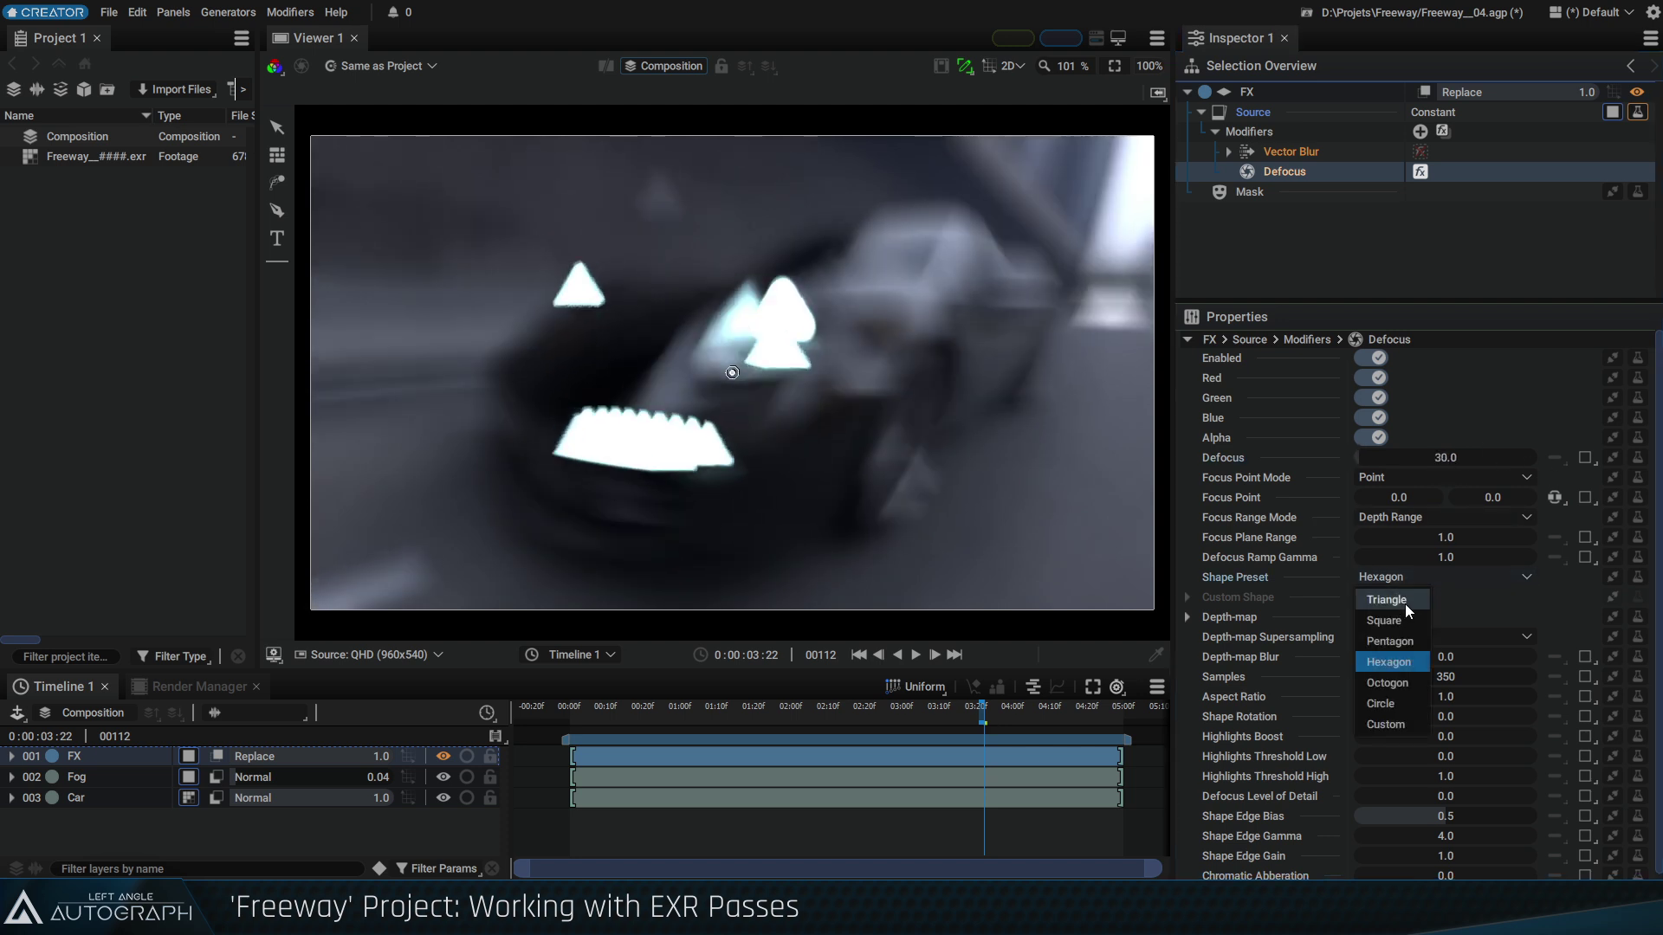
pyautogui.click(1391, 662)
pyautogui.moveTo(1453, 675)
pyautogui.mouseDown()
pyautogui.moveTo(1394, 677)
pyautogui.moveTo(1486, 678)
pyautogui.mouseUp()
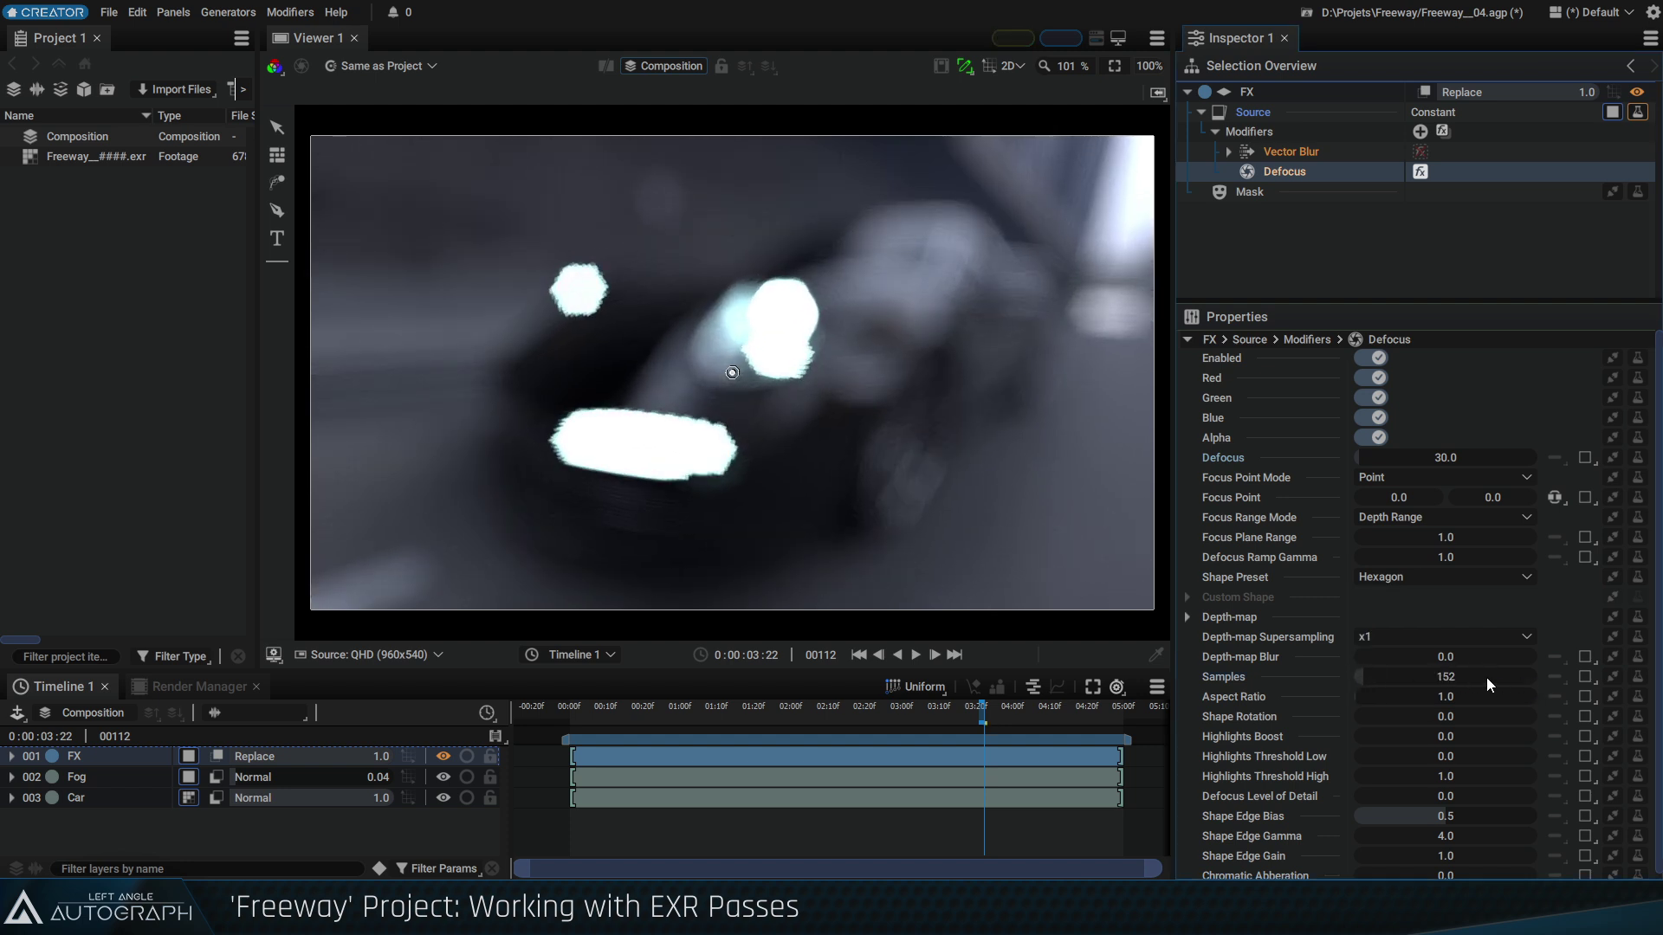
pyautogui.doubleClick(1474, 681)
pyautogui.write('750')
pyautogui.press('Return')
pyautogui.moveTo(1440, 464)
pyautogui.mouseDown()
pyautogui.moveTo(1394, 464)
pyautogui.moveTo(1455, 460)
pyautogui.mouseUp()
# Switch the Freeway__####.exr footage's Output Part to Depth.v and return the viewer to the Composition
pyautogui.click(1223, 615)
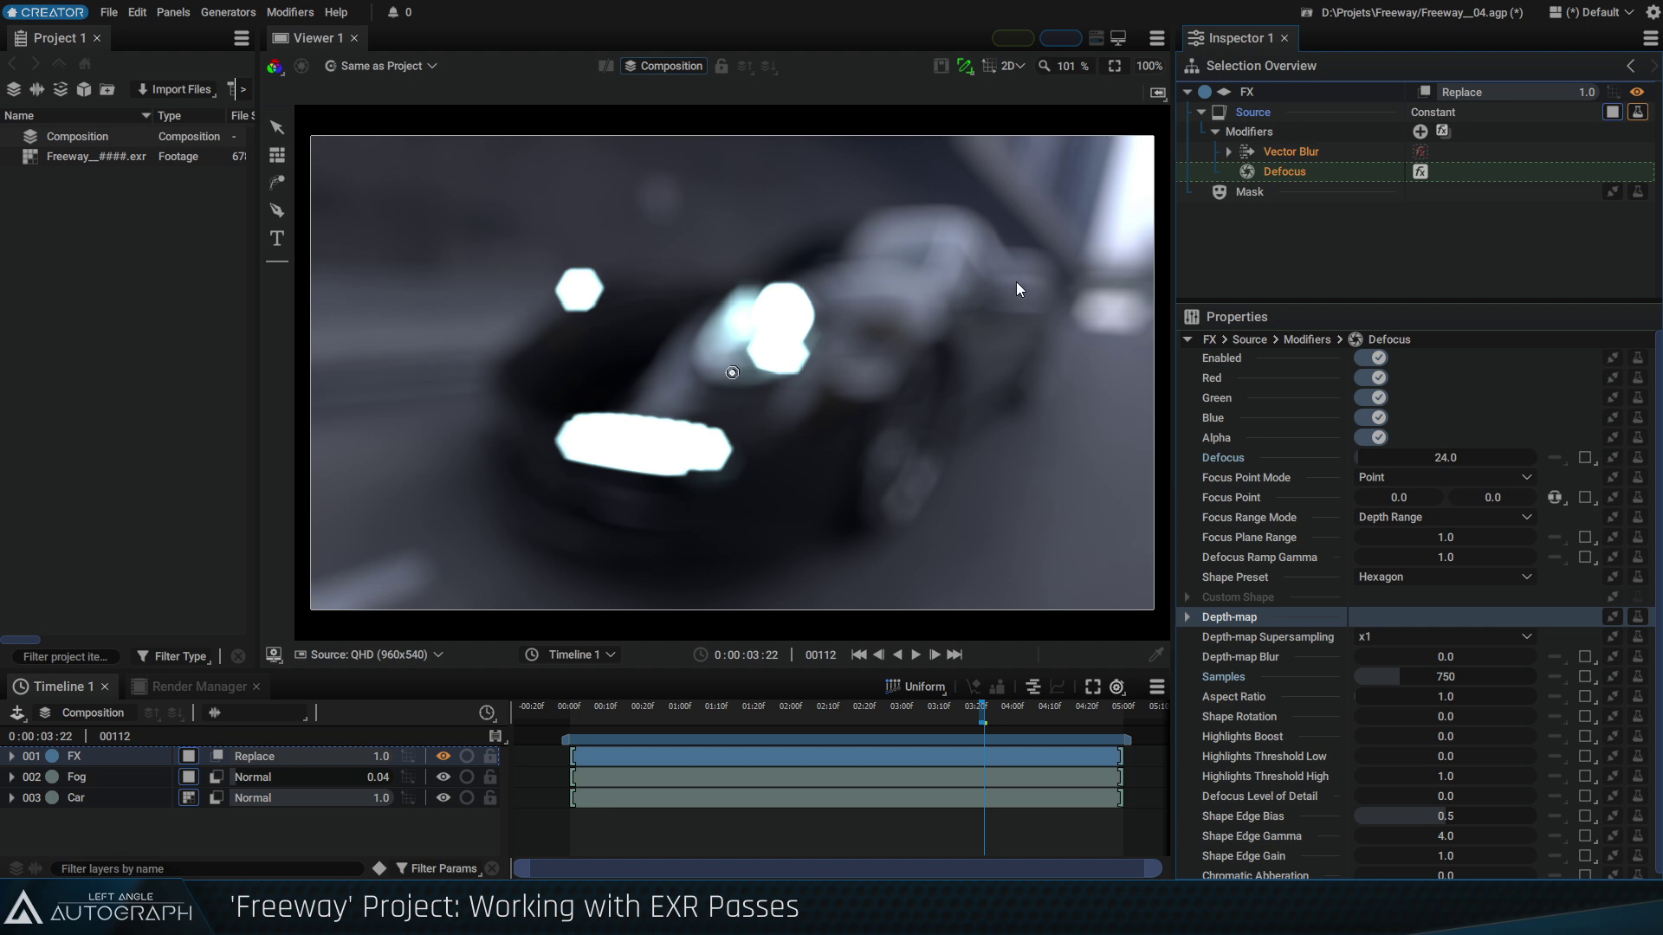
pyautogui.doubleClick(71, 156)
pyautogui.click(1431, 597)
pyautogui.click(1415, 643)
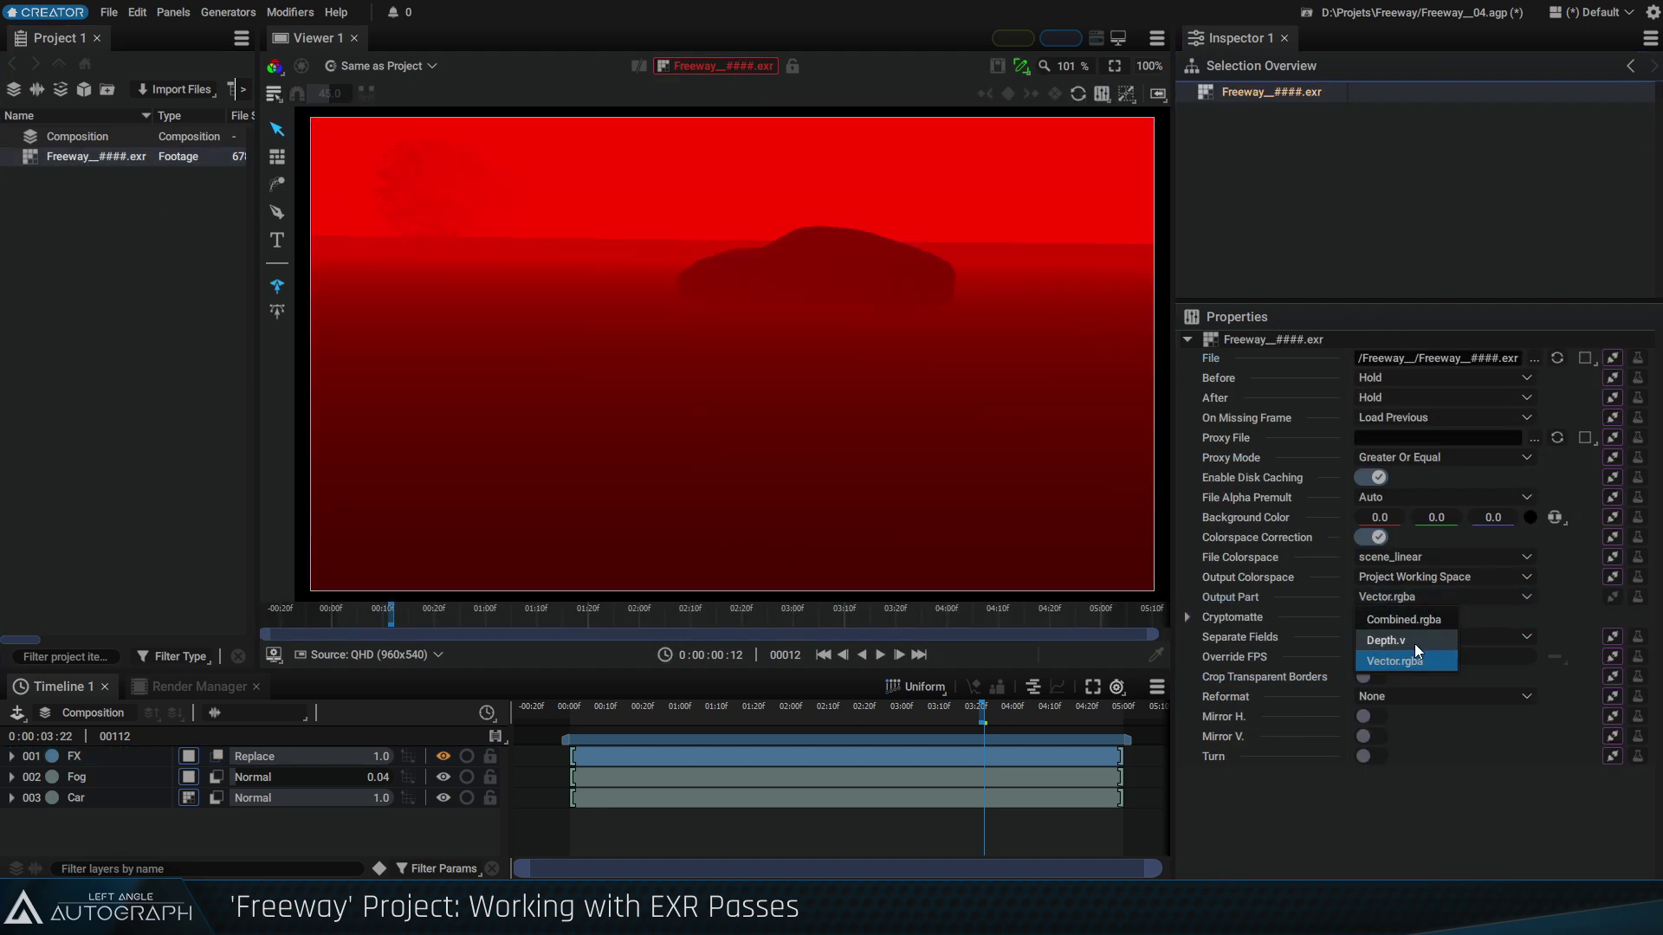
pyautogui.click(727, 67)
pyautogui.click(693, 140)
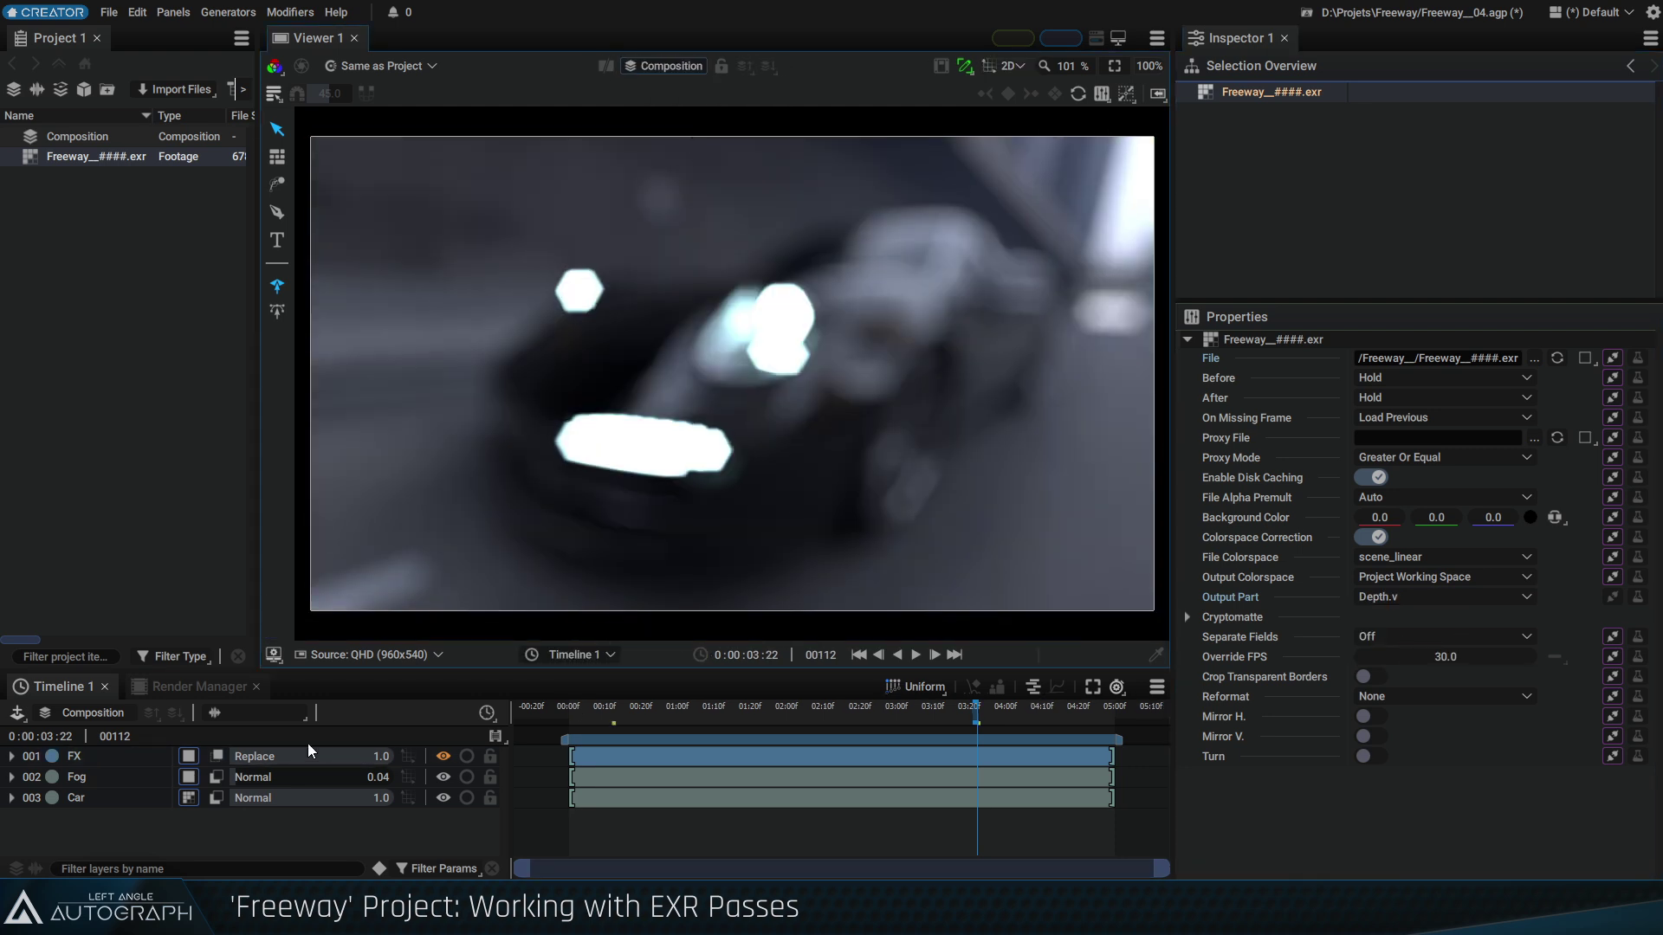
# Link the Freeway__####.exr footage as the Depth-map of the FX layer's Defocus and expand the modifier
pyautogui.click(1631, 66)
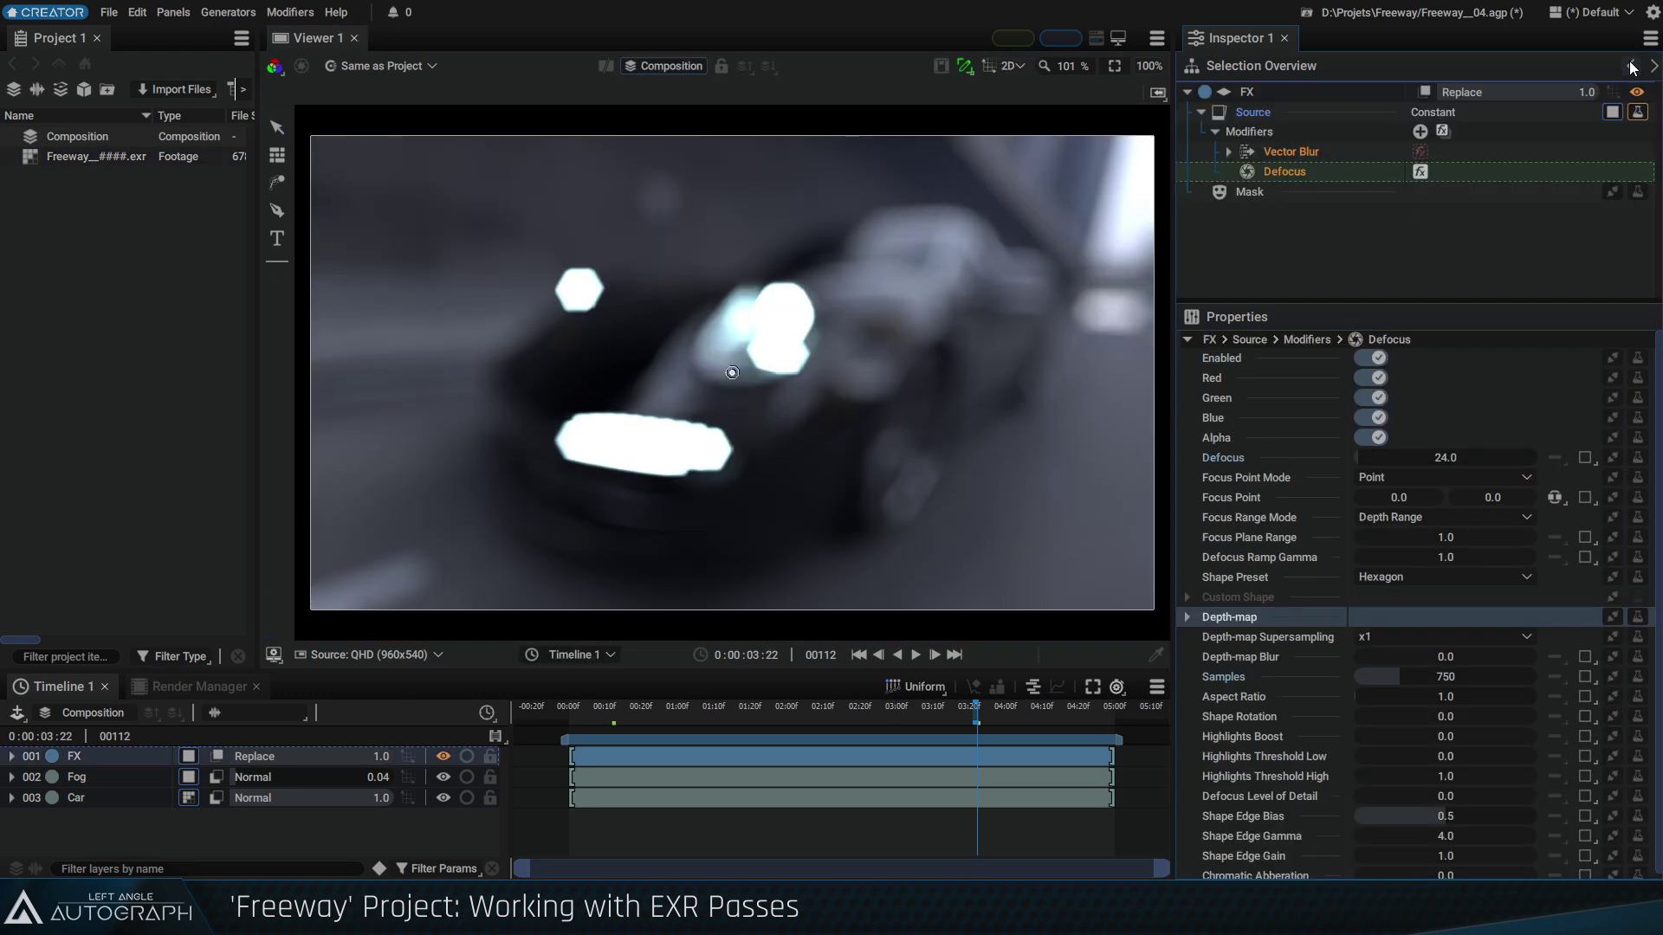
pyautogui.click(1292, 173)
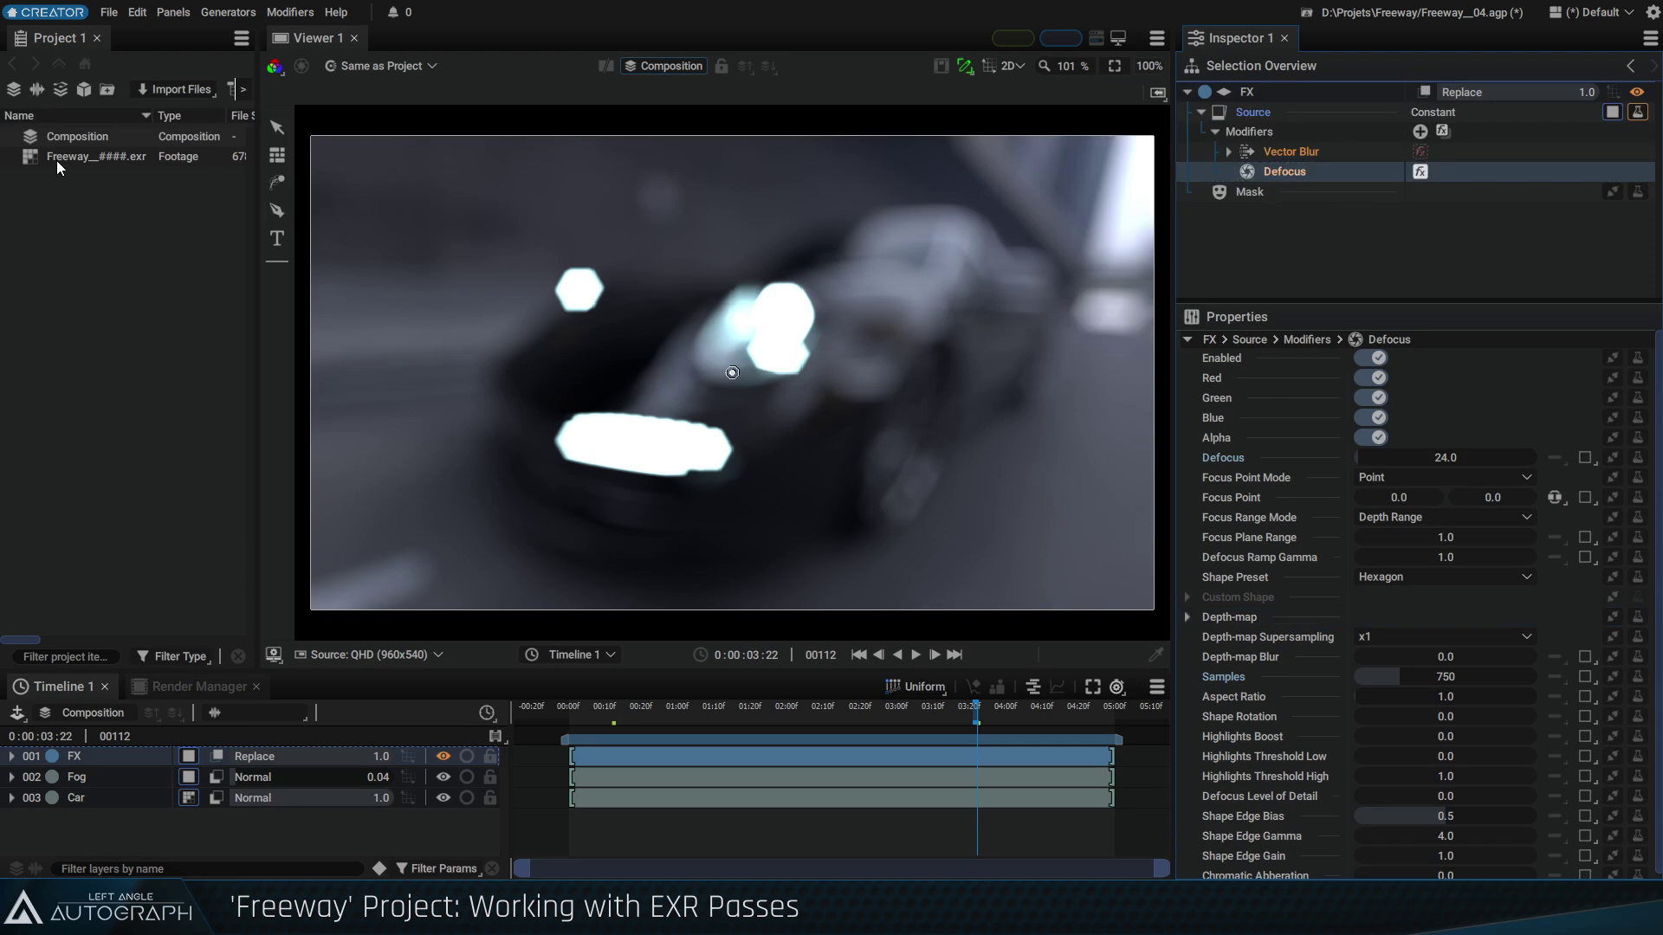
pyautogui.moveTo(55, 159); pyautogui.dragTo(1611, 618)
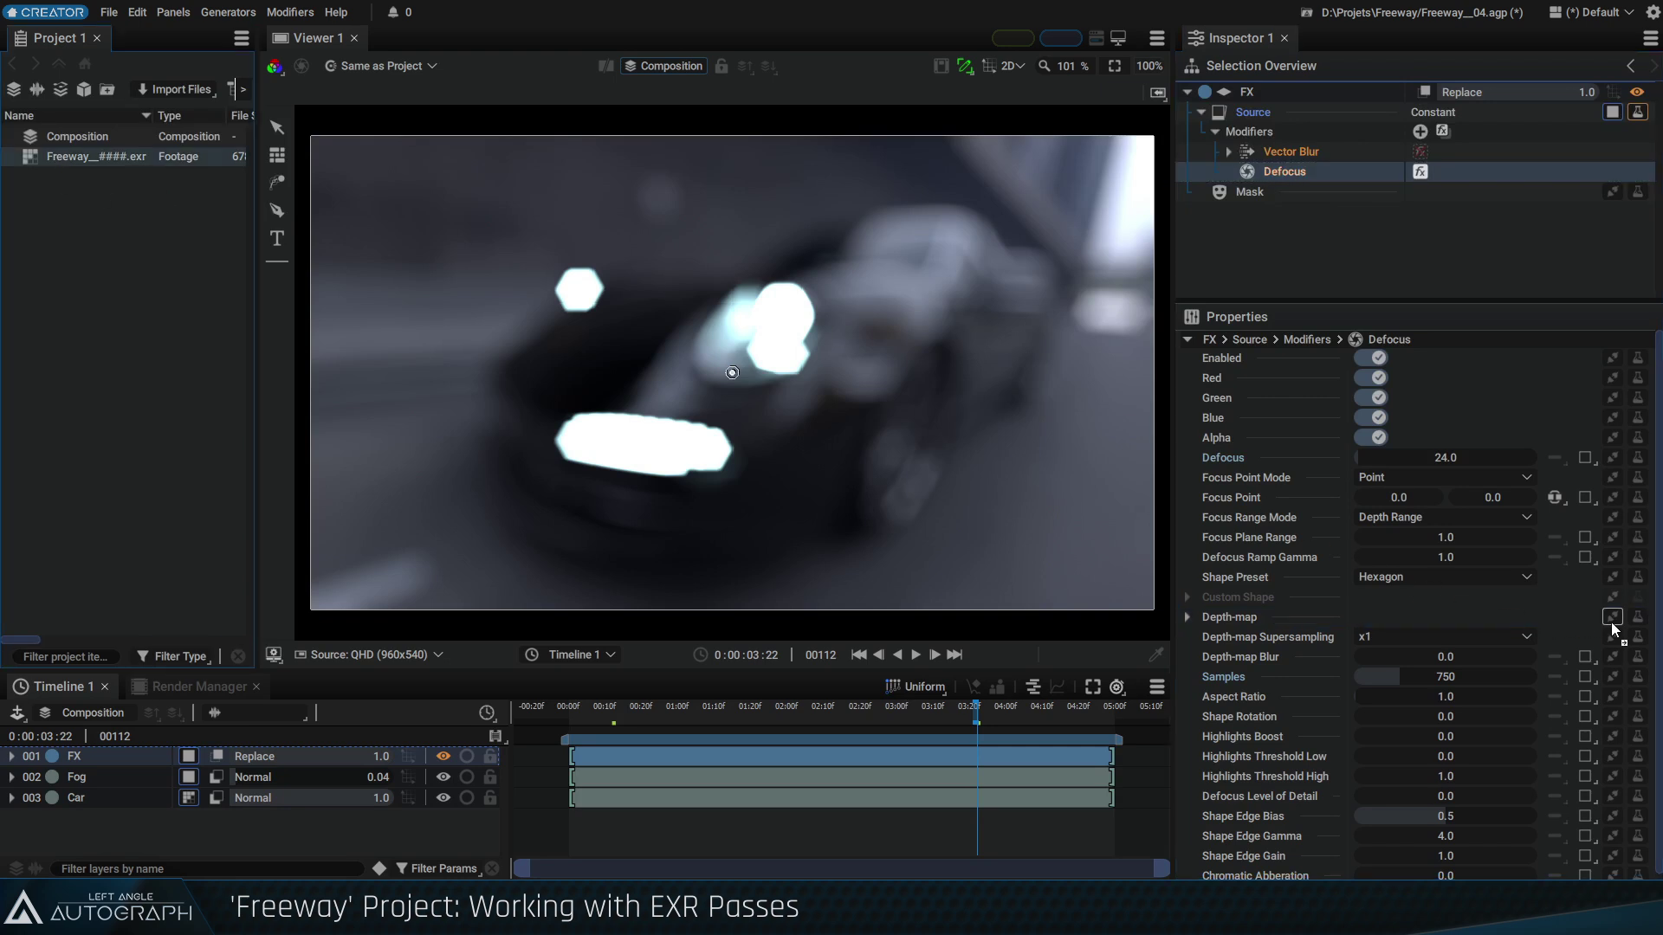
pyautogui.click(1229, 173)
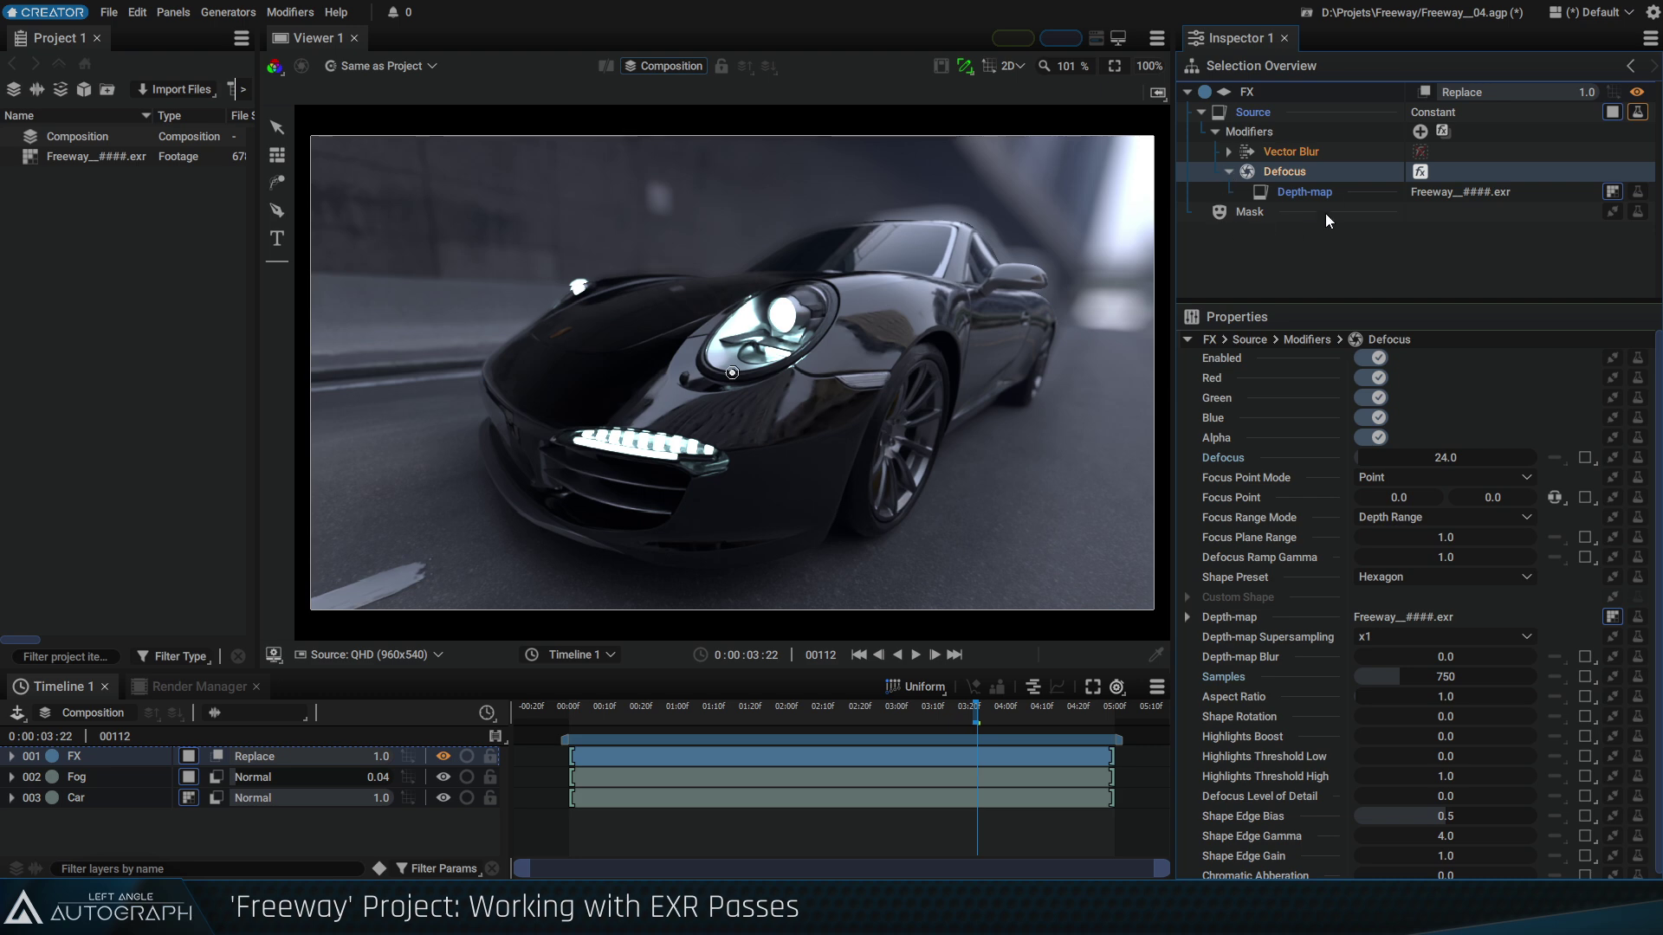
# Choose Depth.v as the Output Part of the Defocus Depth-map and return to the Defocus settings
pyautogui.click(1313, 190)
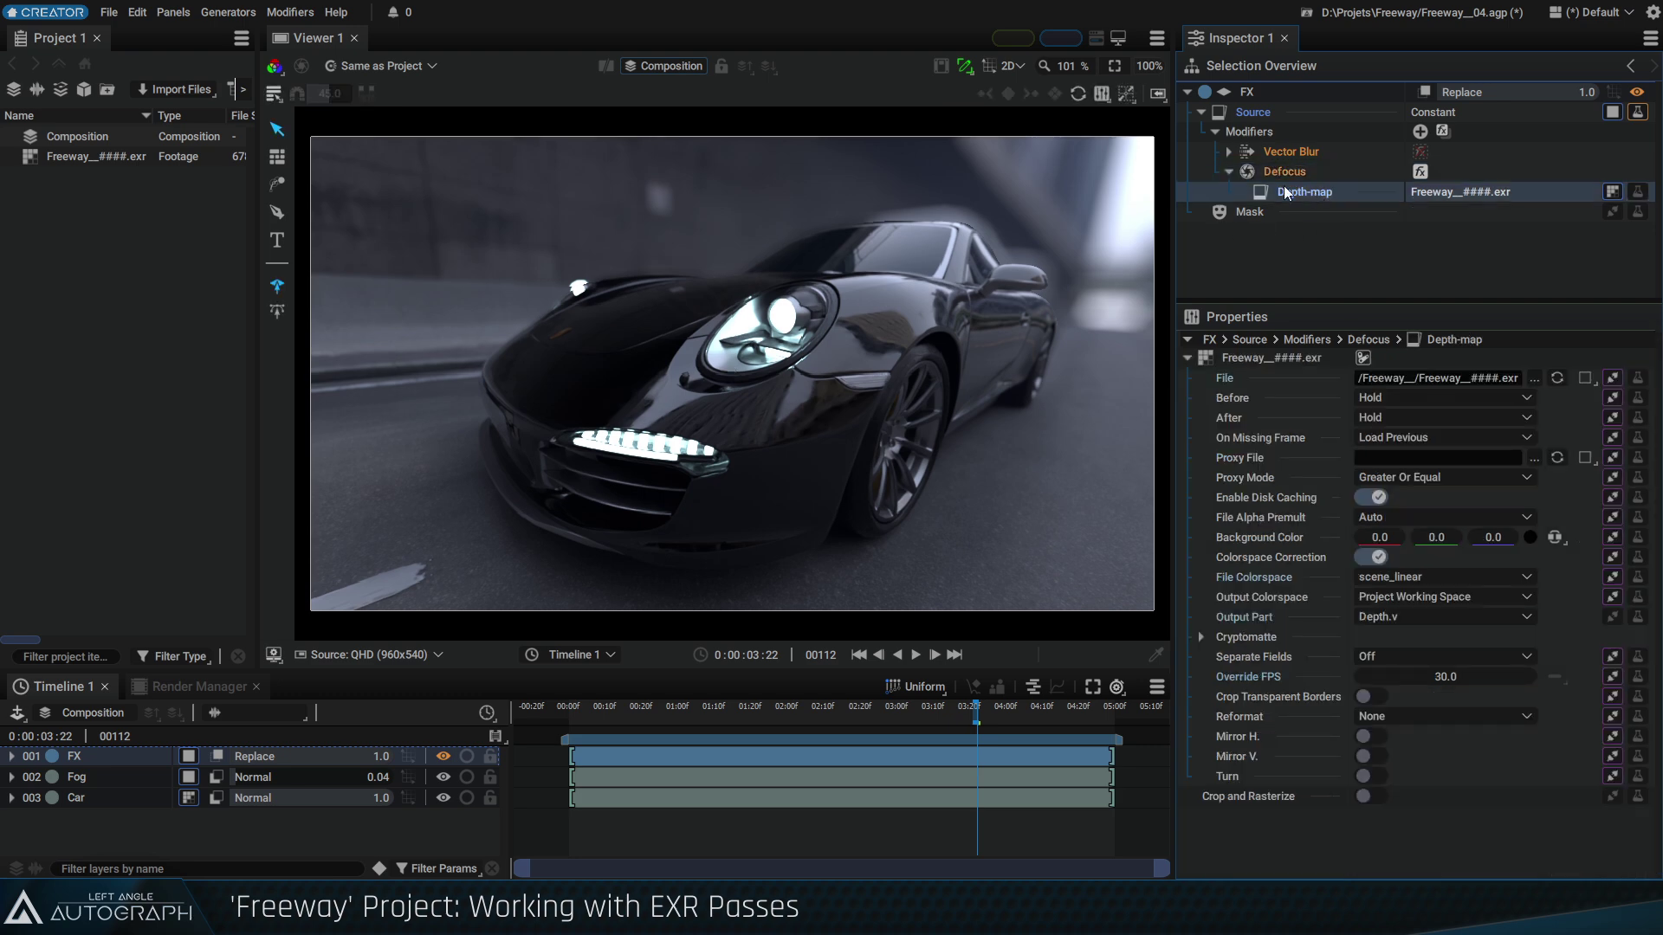
pyautogui.click(1417, 618)
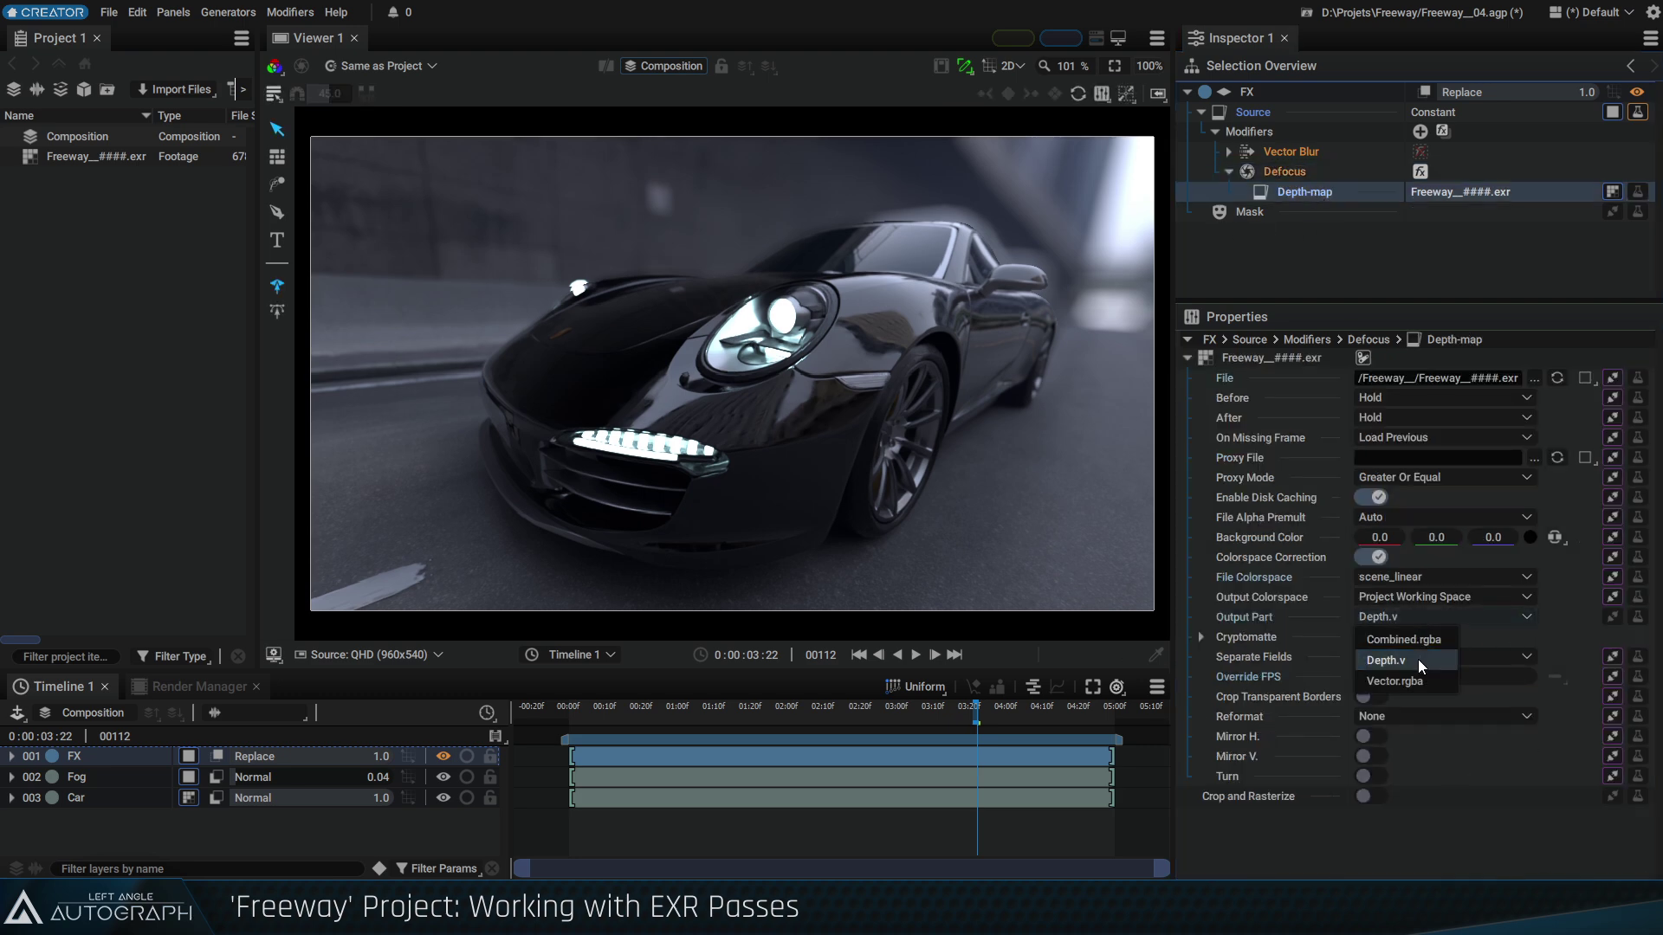
pyautogui.click(1417, 661)
pyautogui.click(1298, 172)
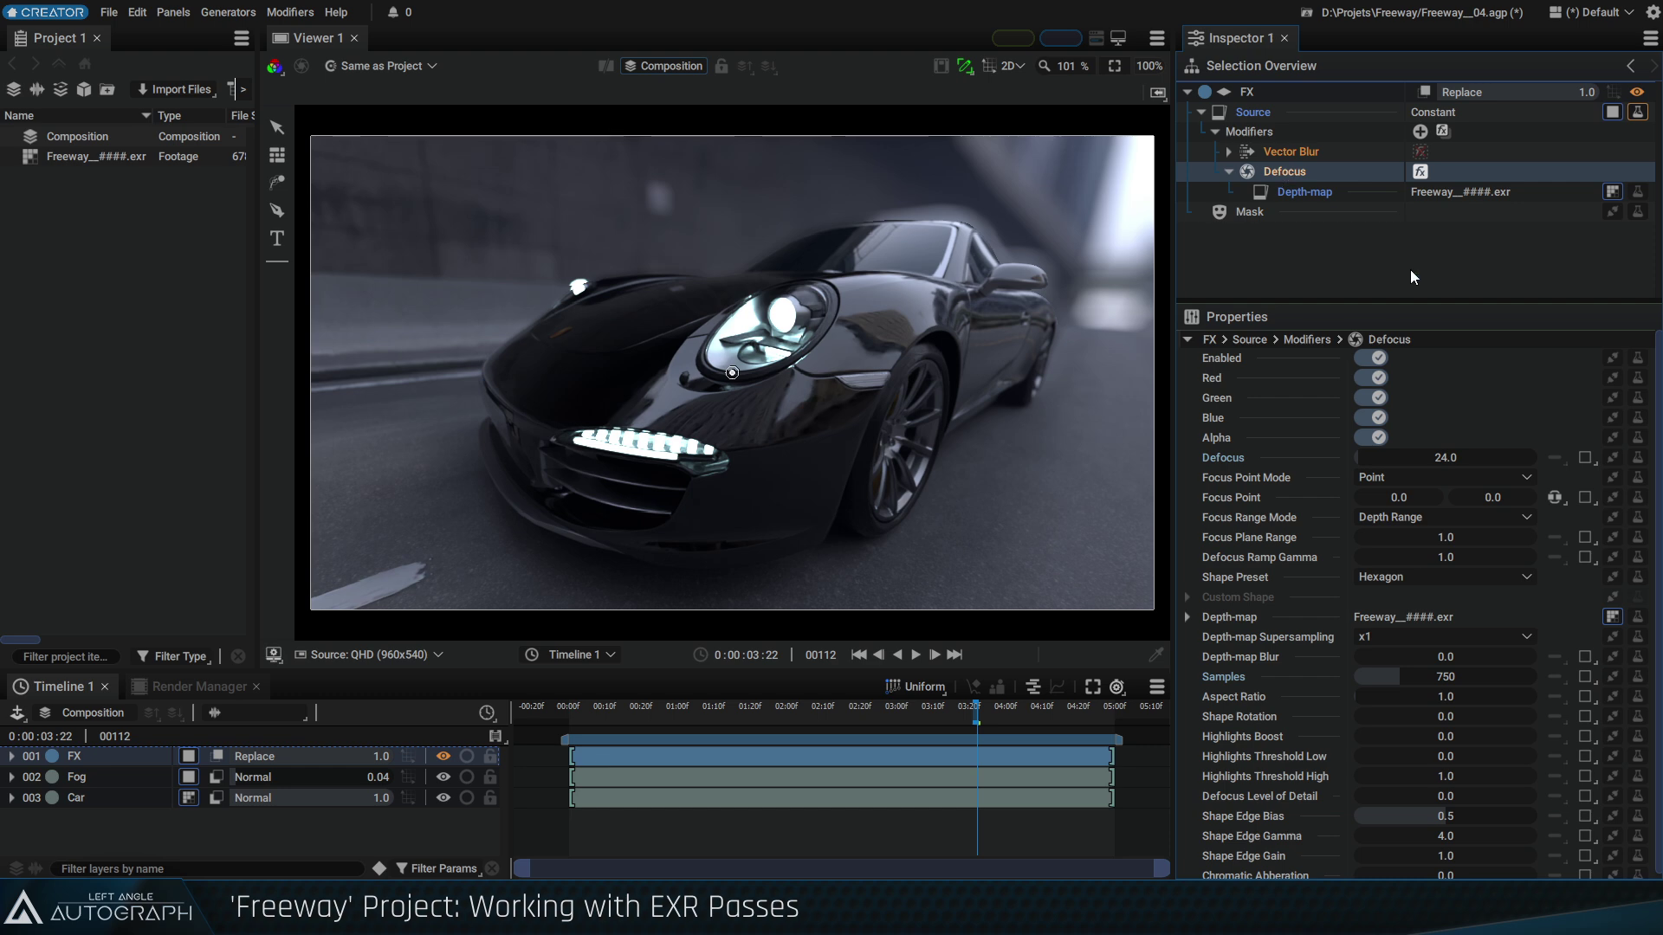
# Increase the Defocus modifier's Defocus to 40
pyautogui.moveTo(1452, 455); pyautogui.dragTo(1465, 455)
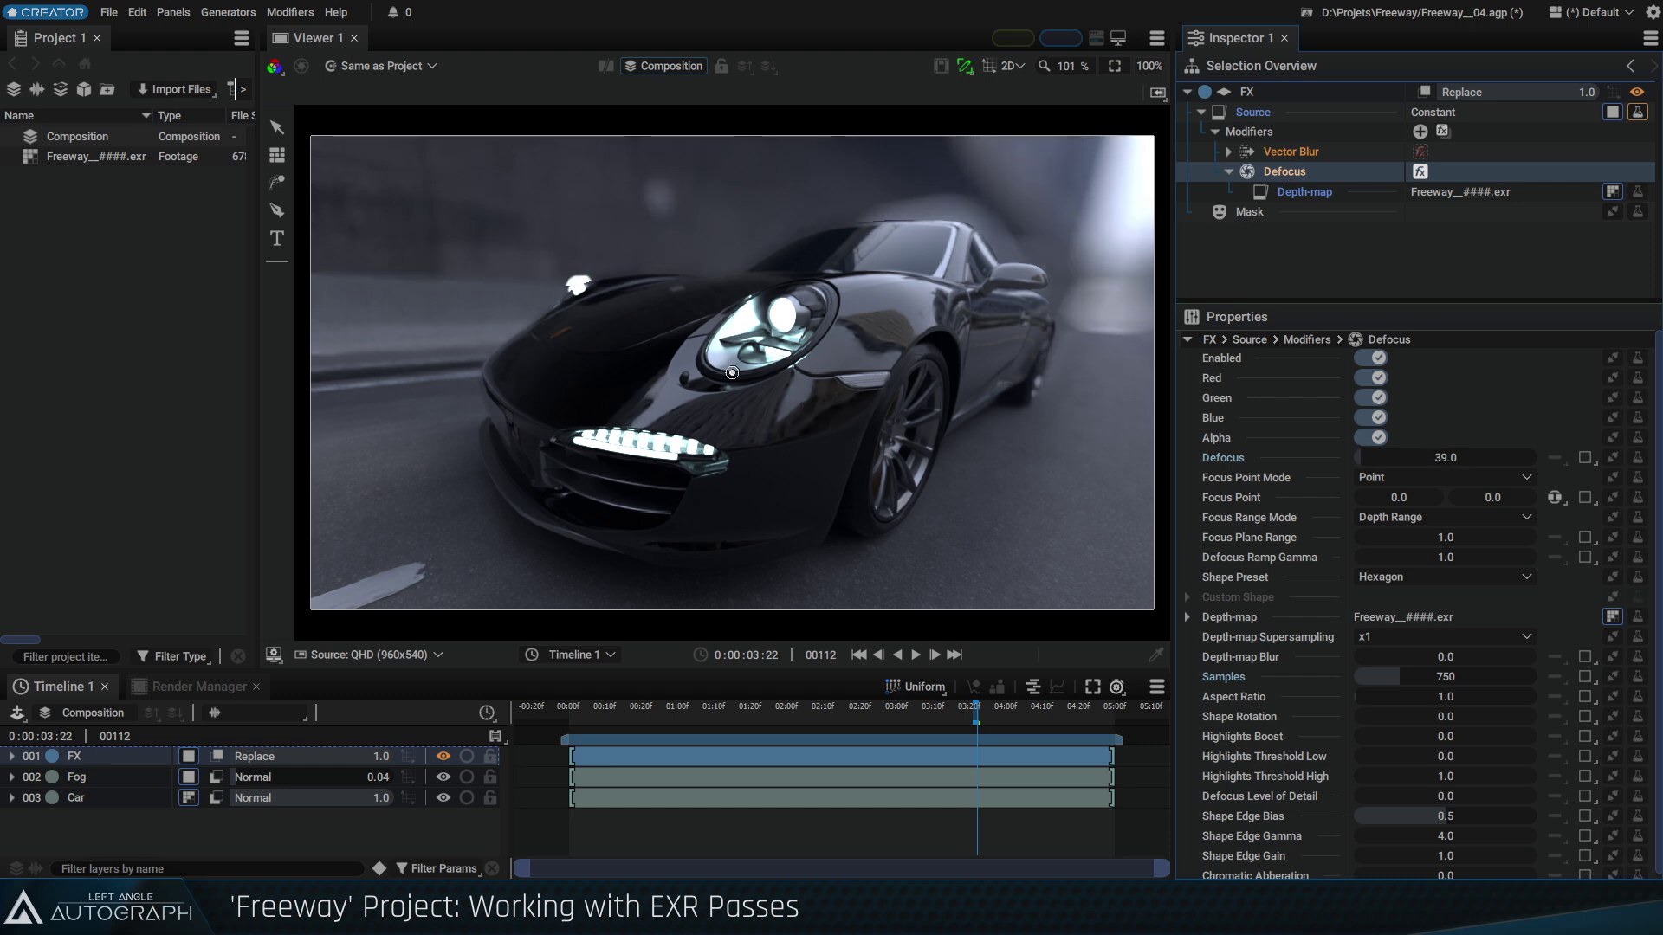
pyautogui.click(1443, 456)
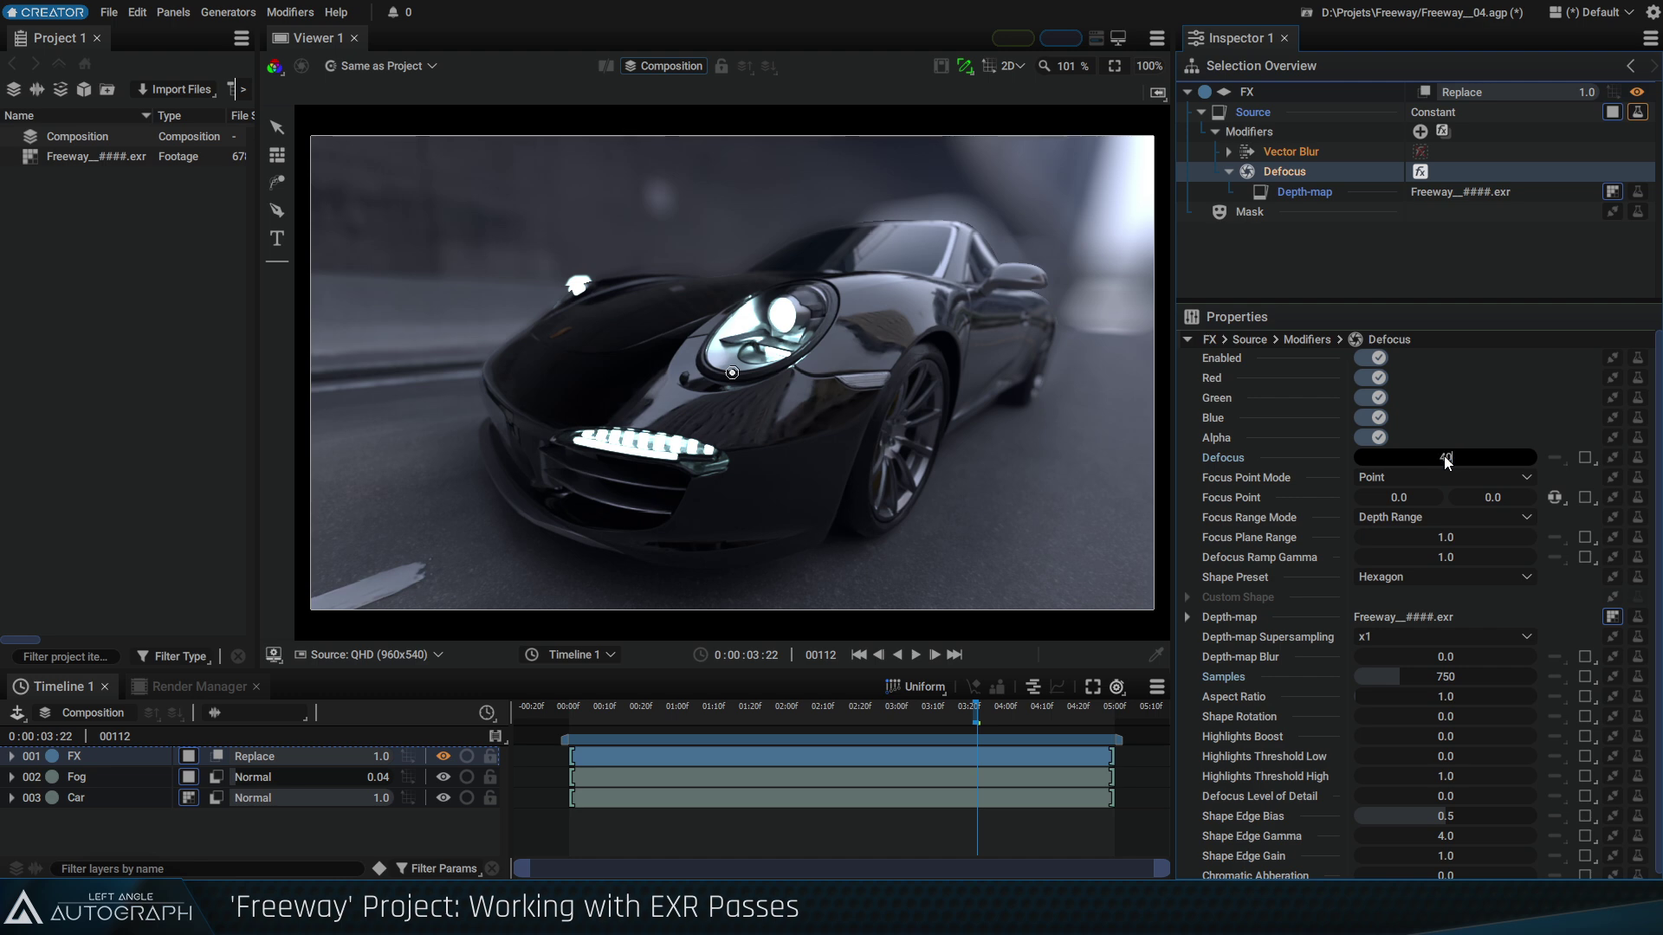
pyautogui.write('40')
pyautogui.press('Return')
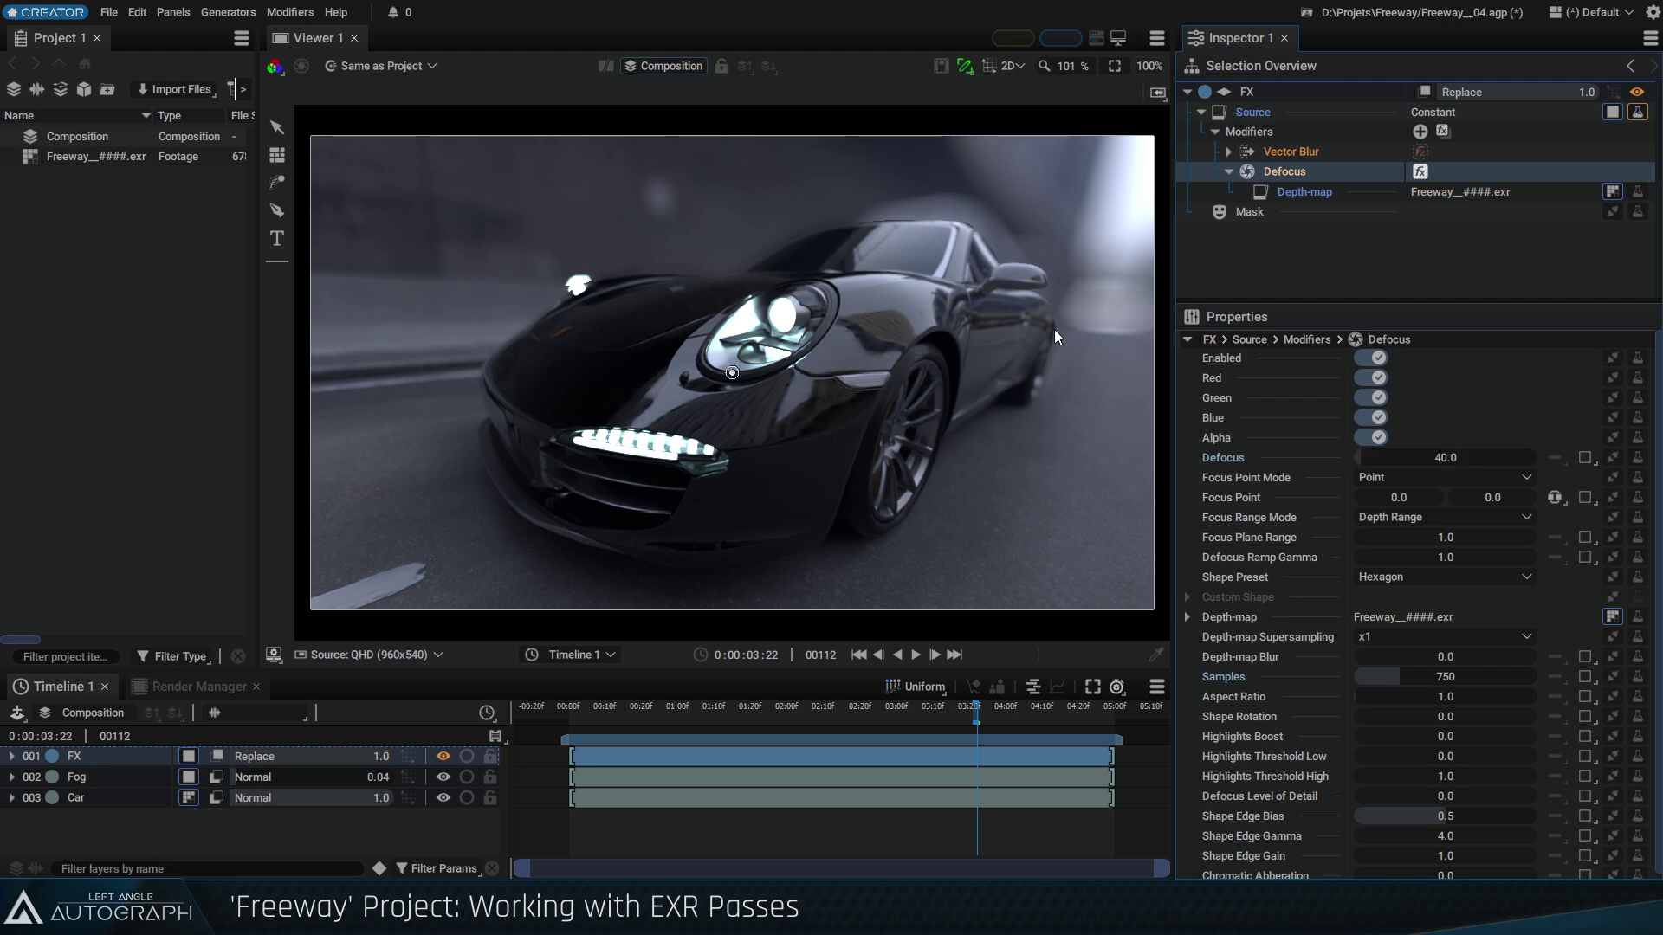
# Set the Defocus modifier's Focus Point Mode to Depth Value with a Focus Depth of 0.0
pyautogui.click(1389, 476)
pyautogui.click(1398, 521)
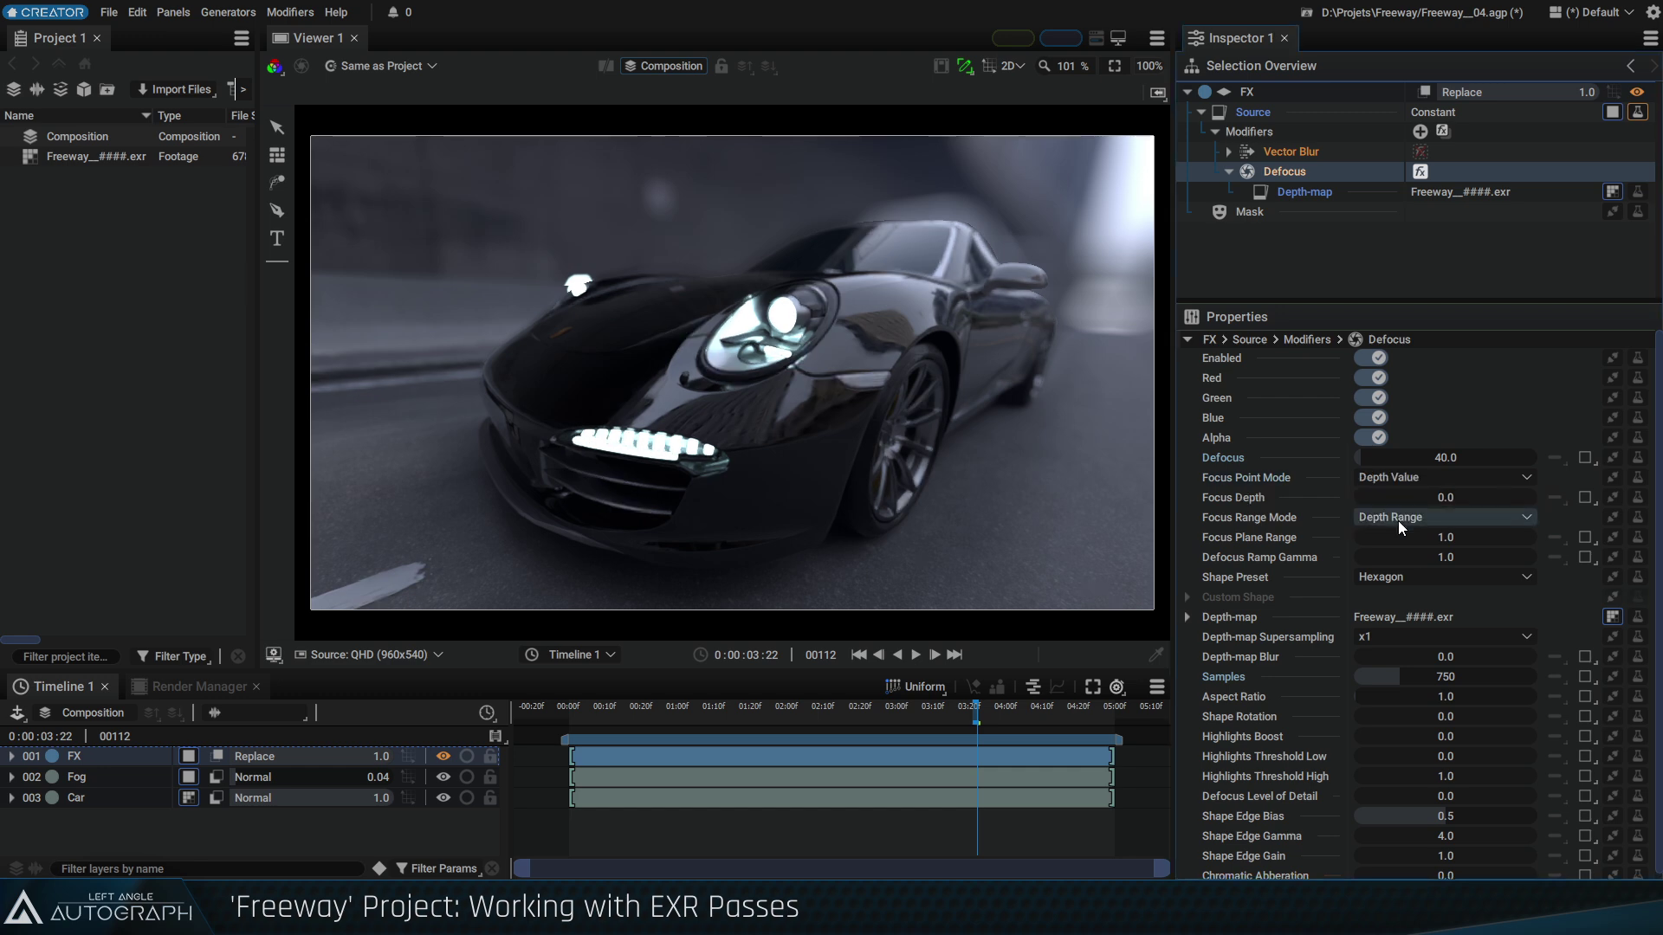
pyautogui.moveTo(1464, 497); pyautogui.dragTo(1424, 496)
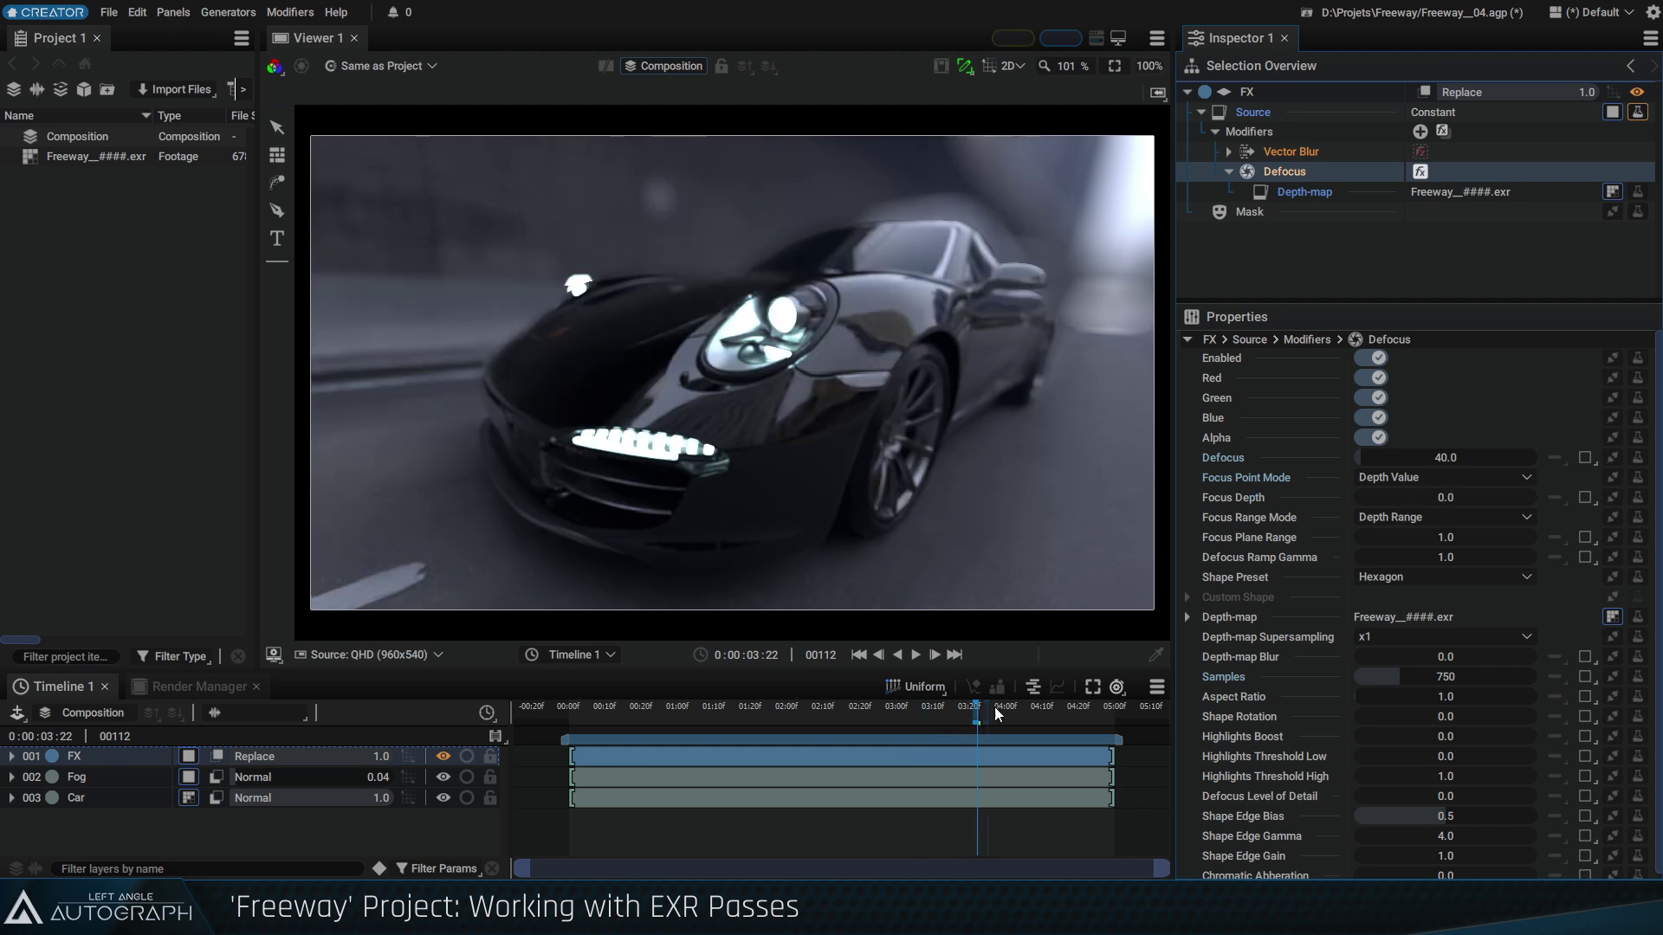
# Set the Defocus modifier's Focus Depth to 0.1 at frame 138 and add a keyframe for it
pyautogui.moveTo(1424, 504)
pyautogui.mouseDown()
pyautogui.moveTo(1464, 505)
pyautogui.moveTo(1434, 504)
pyautogui.mouseUp()
pyautogui.moveTo(977, 715); pyautogui.dragTo(1070, 719)
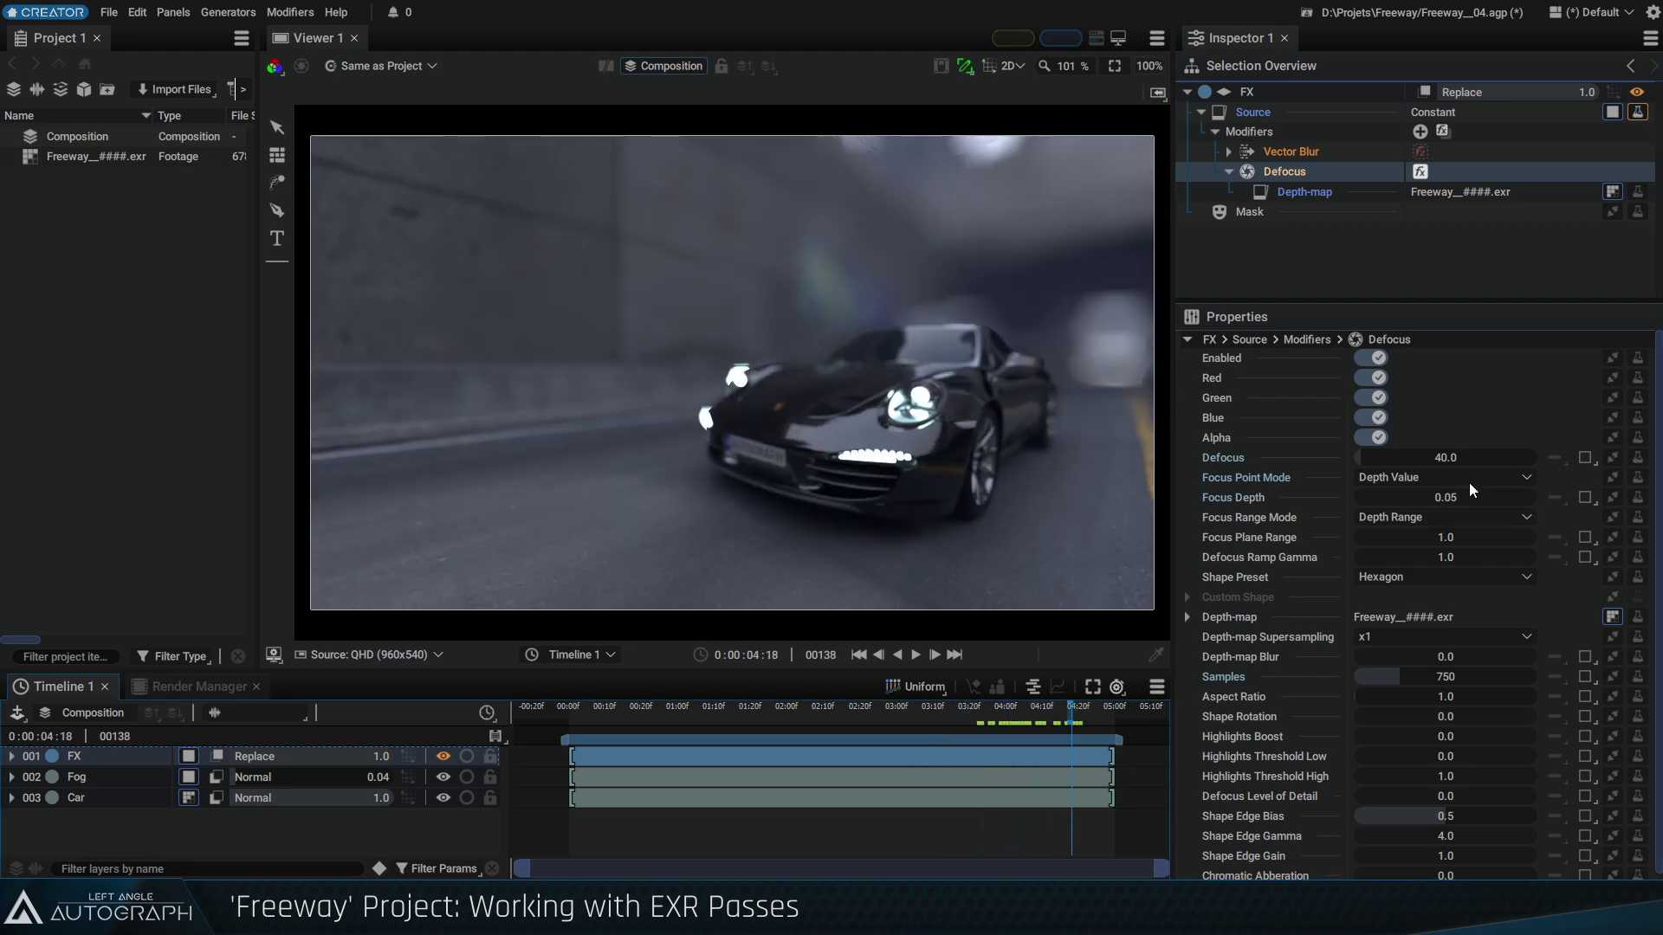
pyautogui.moveTo(1441, 503); pyautogui.dragTo(1472, 502)
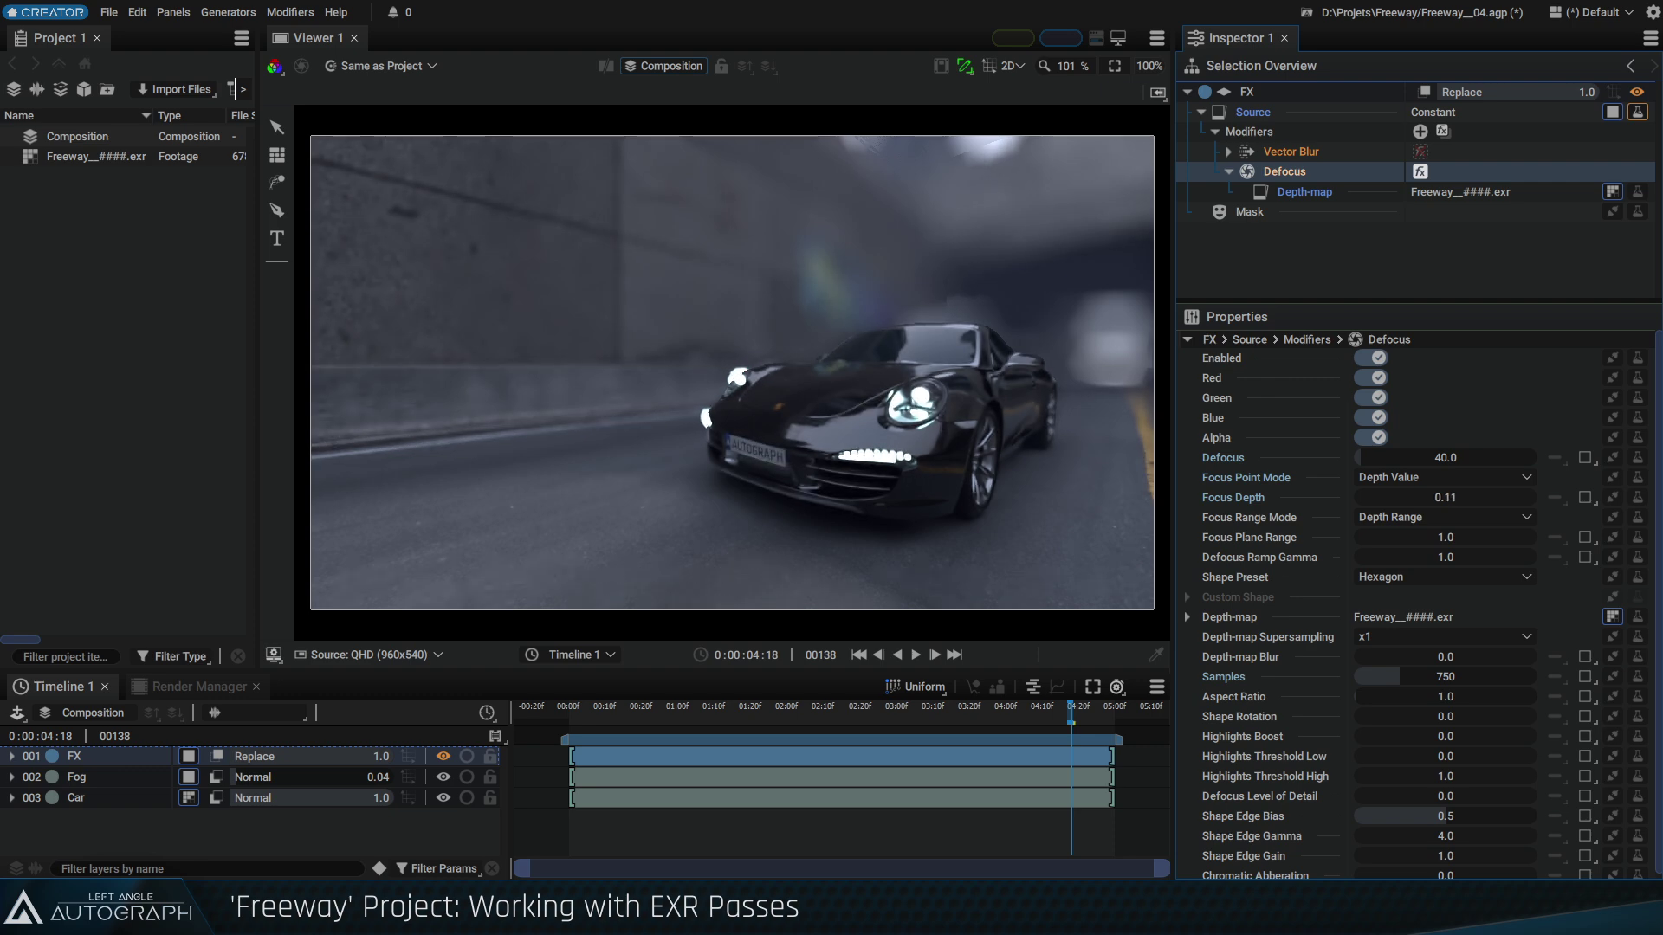
pyautogui.doubleClick(1449, 497)
pyautogui.write('0')
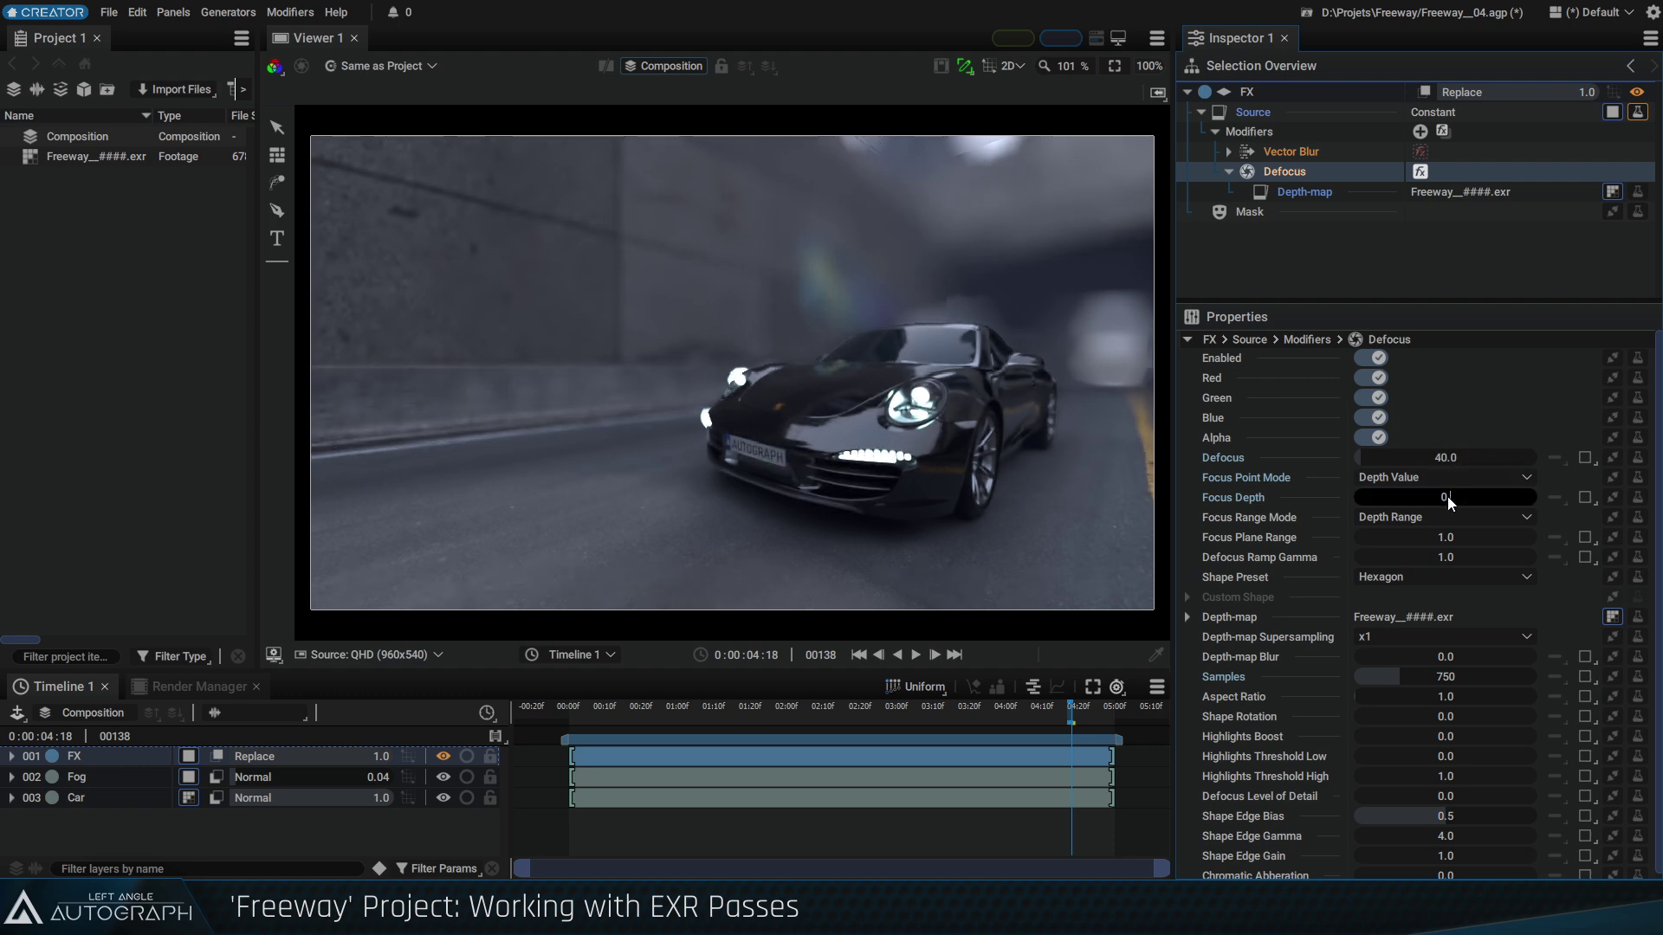
pyautogui.write('.1')
pyautogui.press('Return')
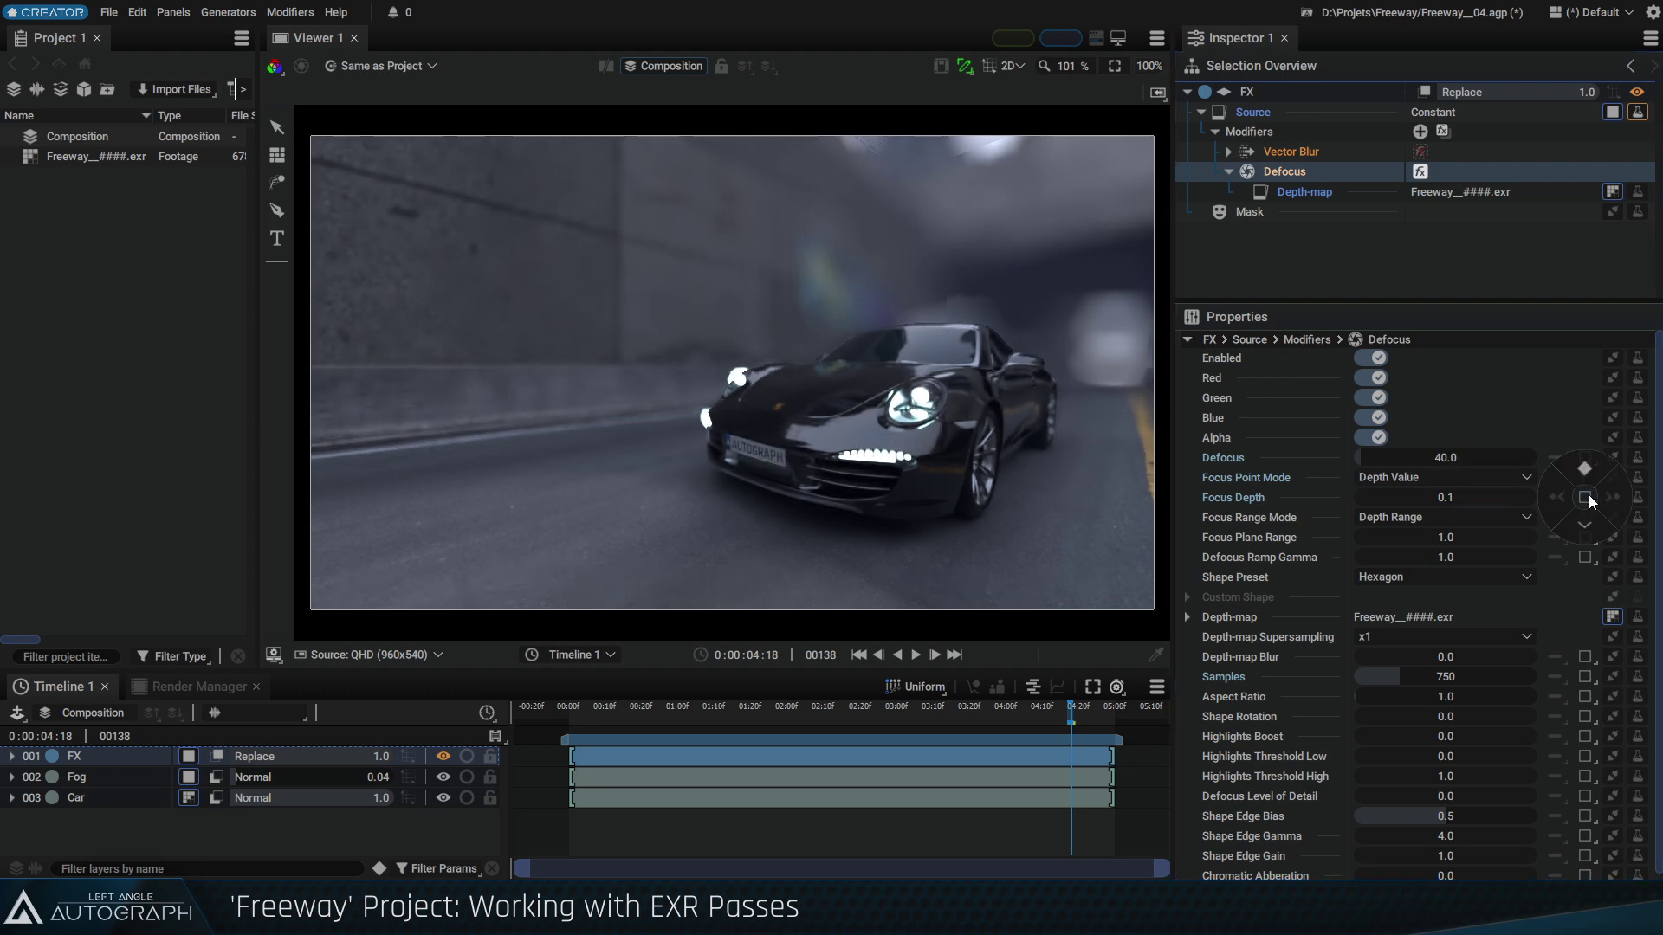
pyautogui.click(1585, 476)
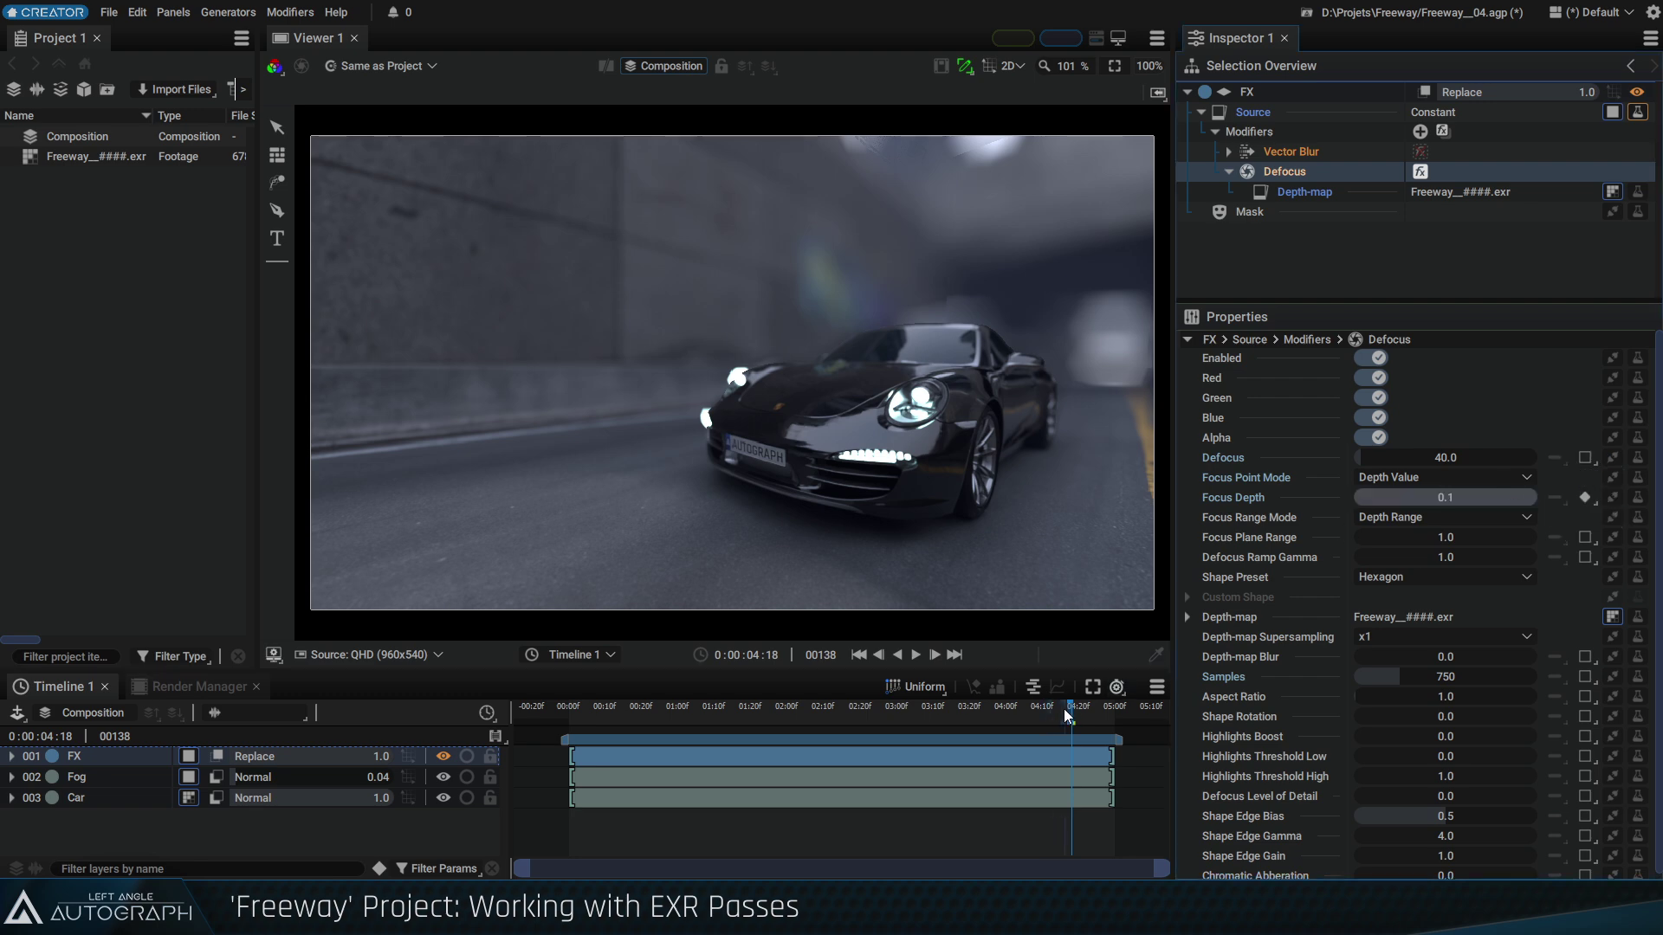
# Reveal the animated parameters in the timeline and key Focus Depth at 0.13 on frame 149 and 0.04 on frame 119
pyautogui.press('u')
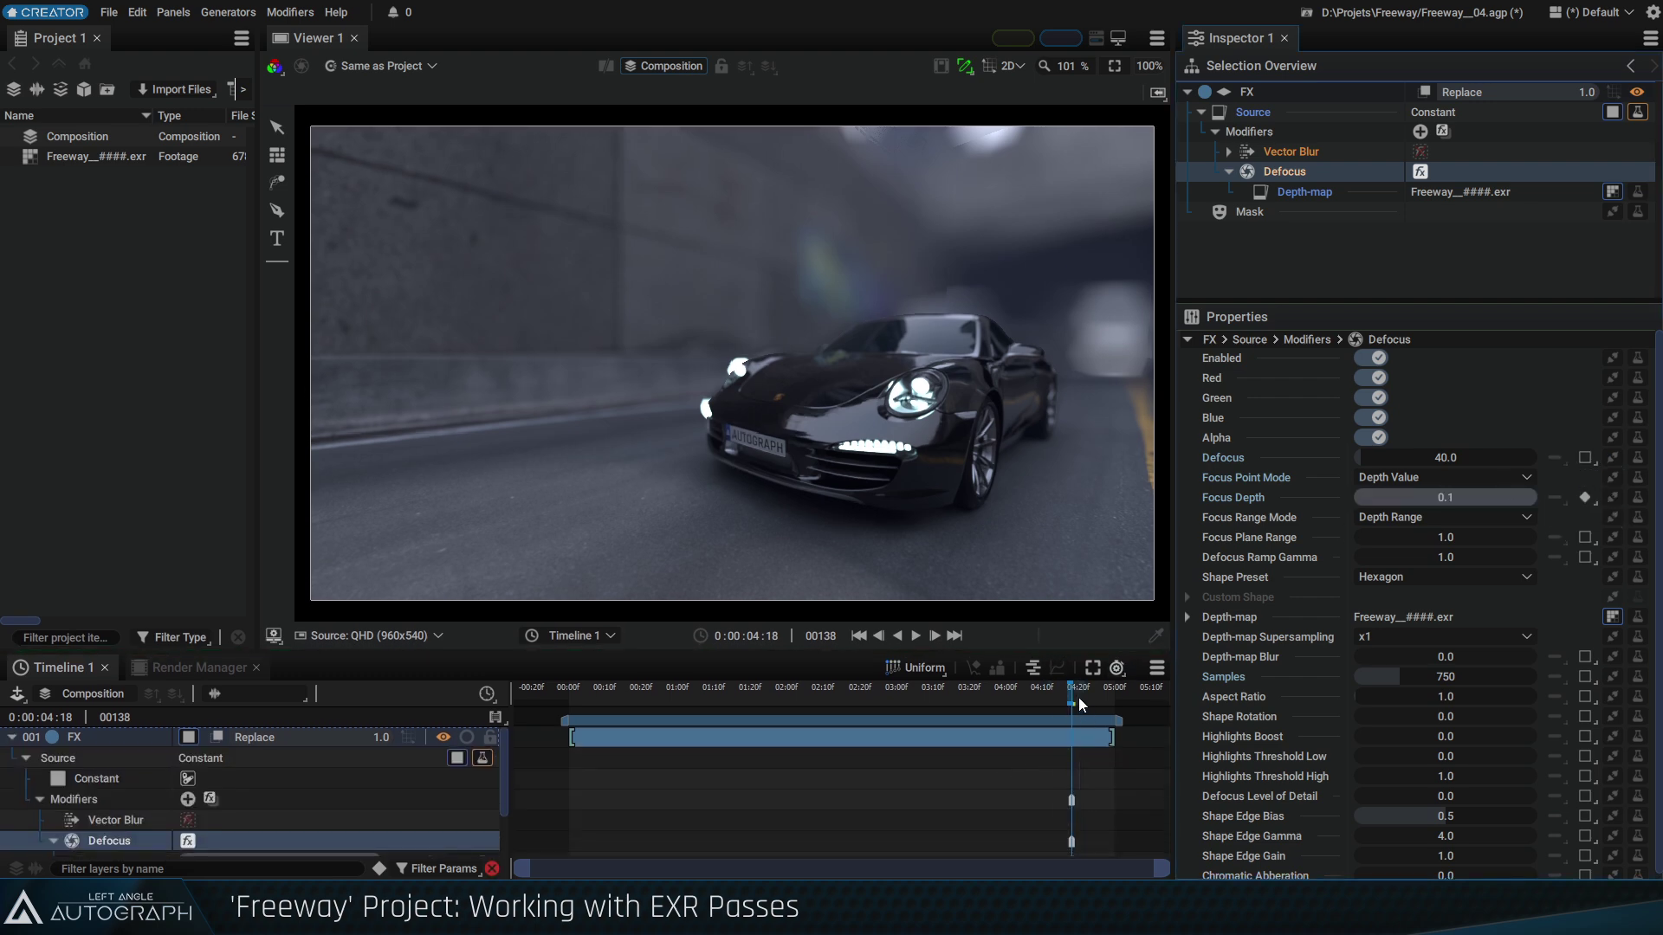
pyautogui.moveTo(1072, 697); pyautogui.dragTo(1105, 703)
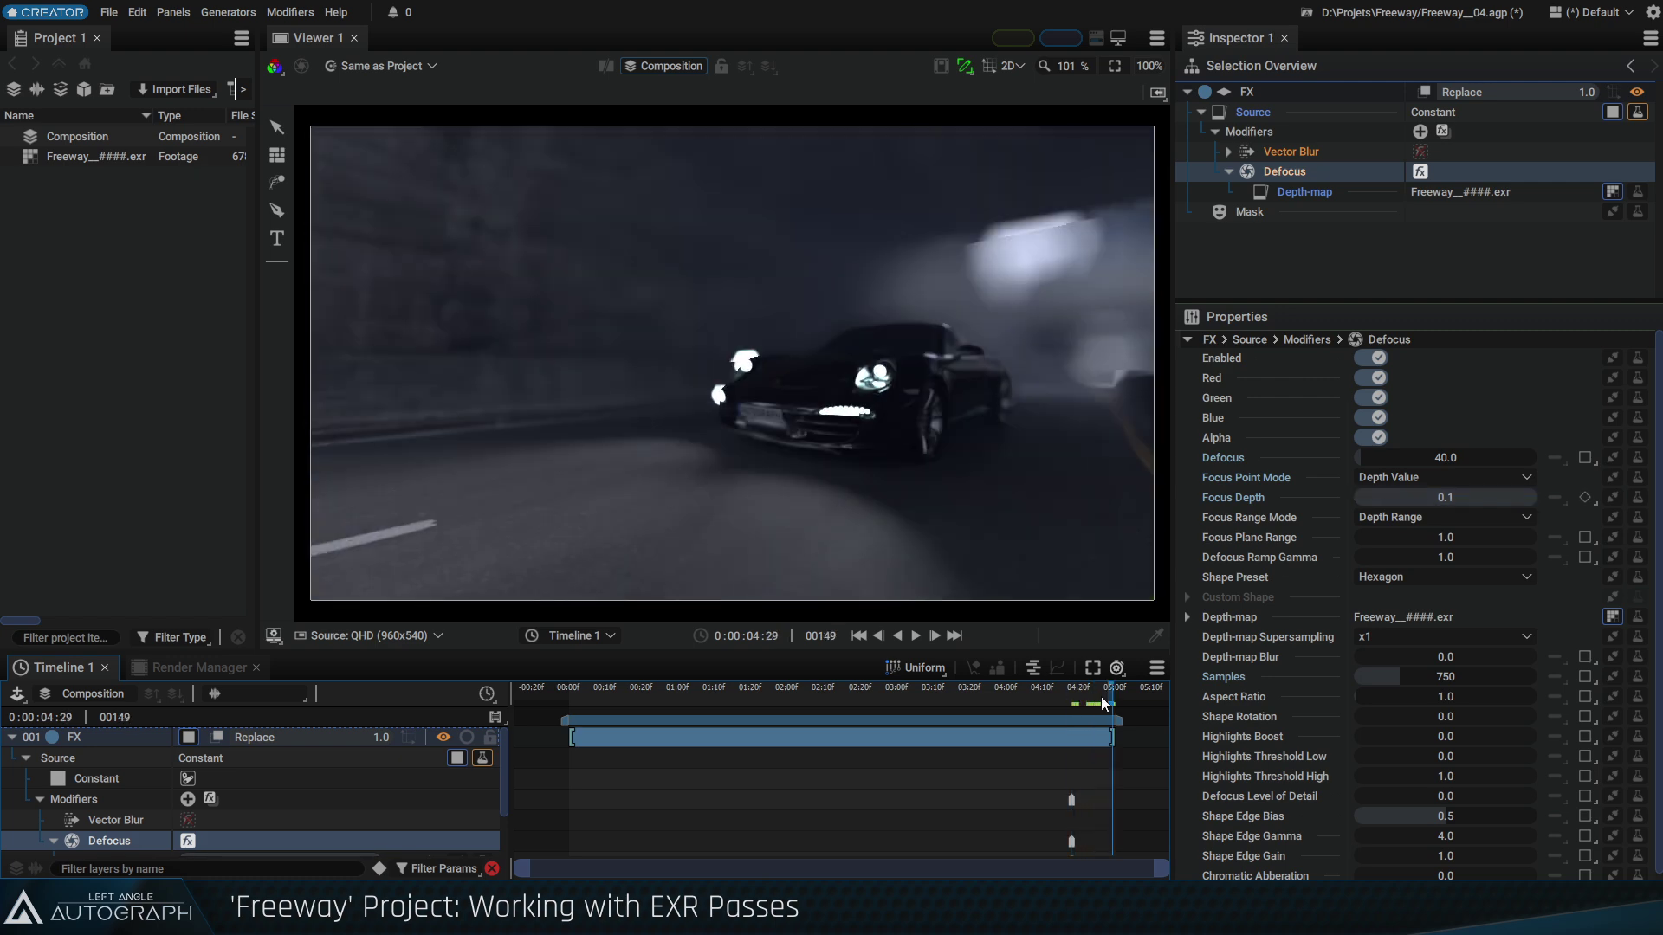
pyautogui.moveTo(1445, 500); pyautogui.dragTo(1464, 499)
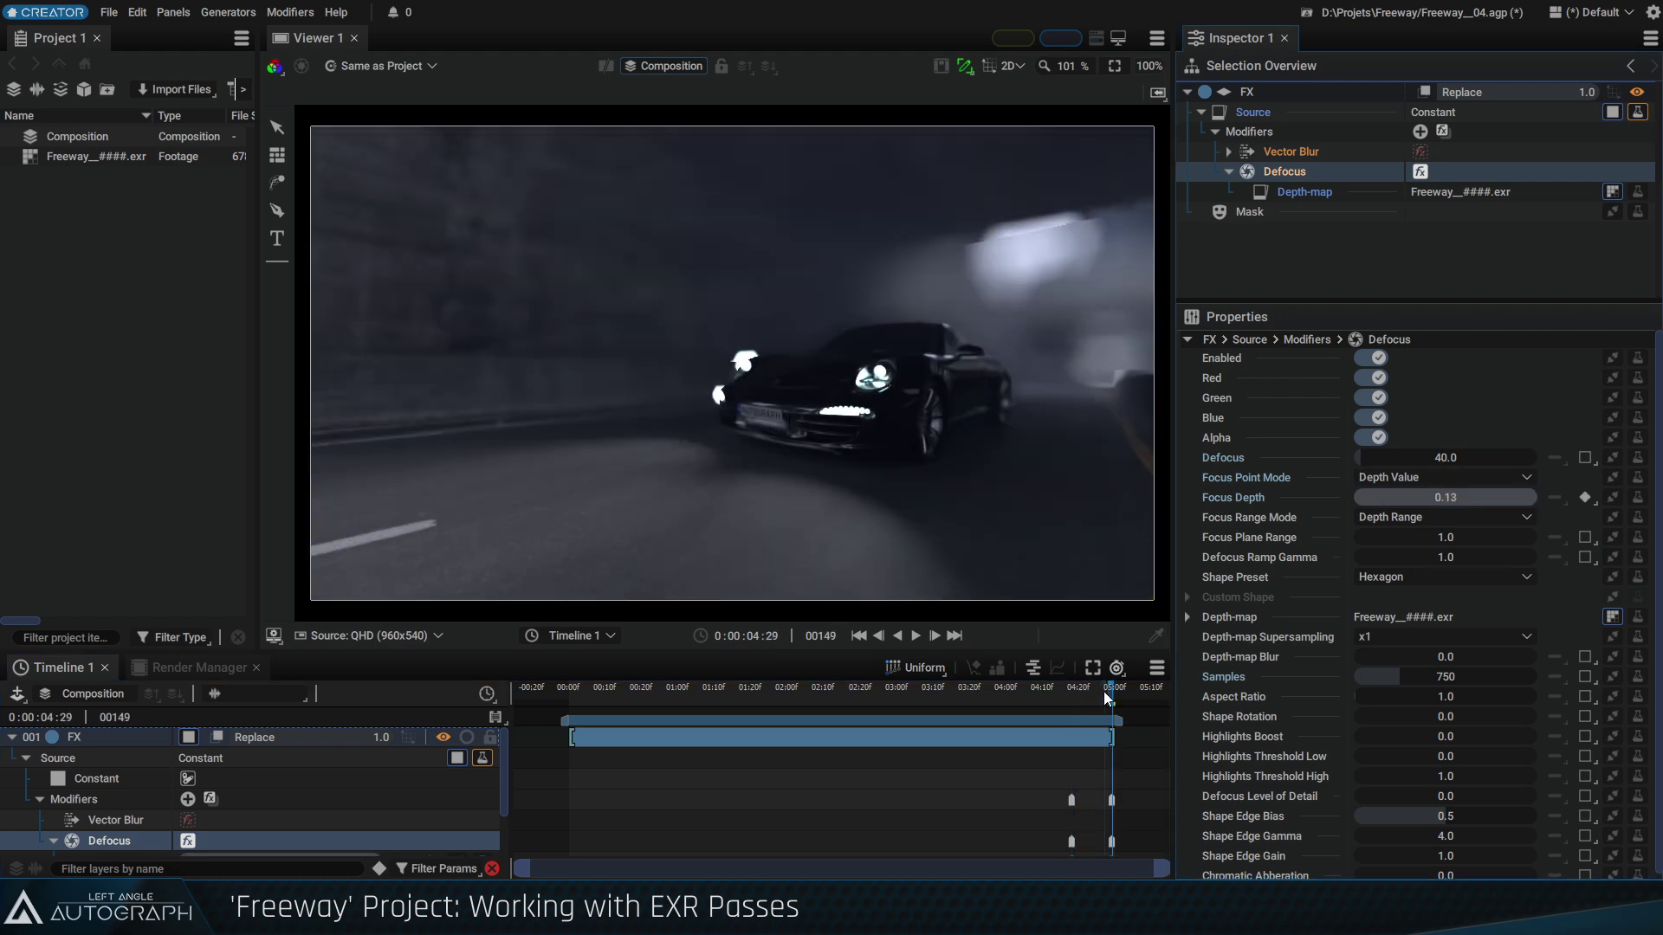
pyautogui.moveTo(1103, 691); pyautogui.dragTo(1001, 700)
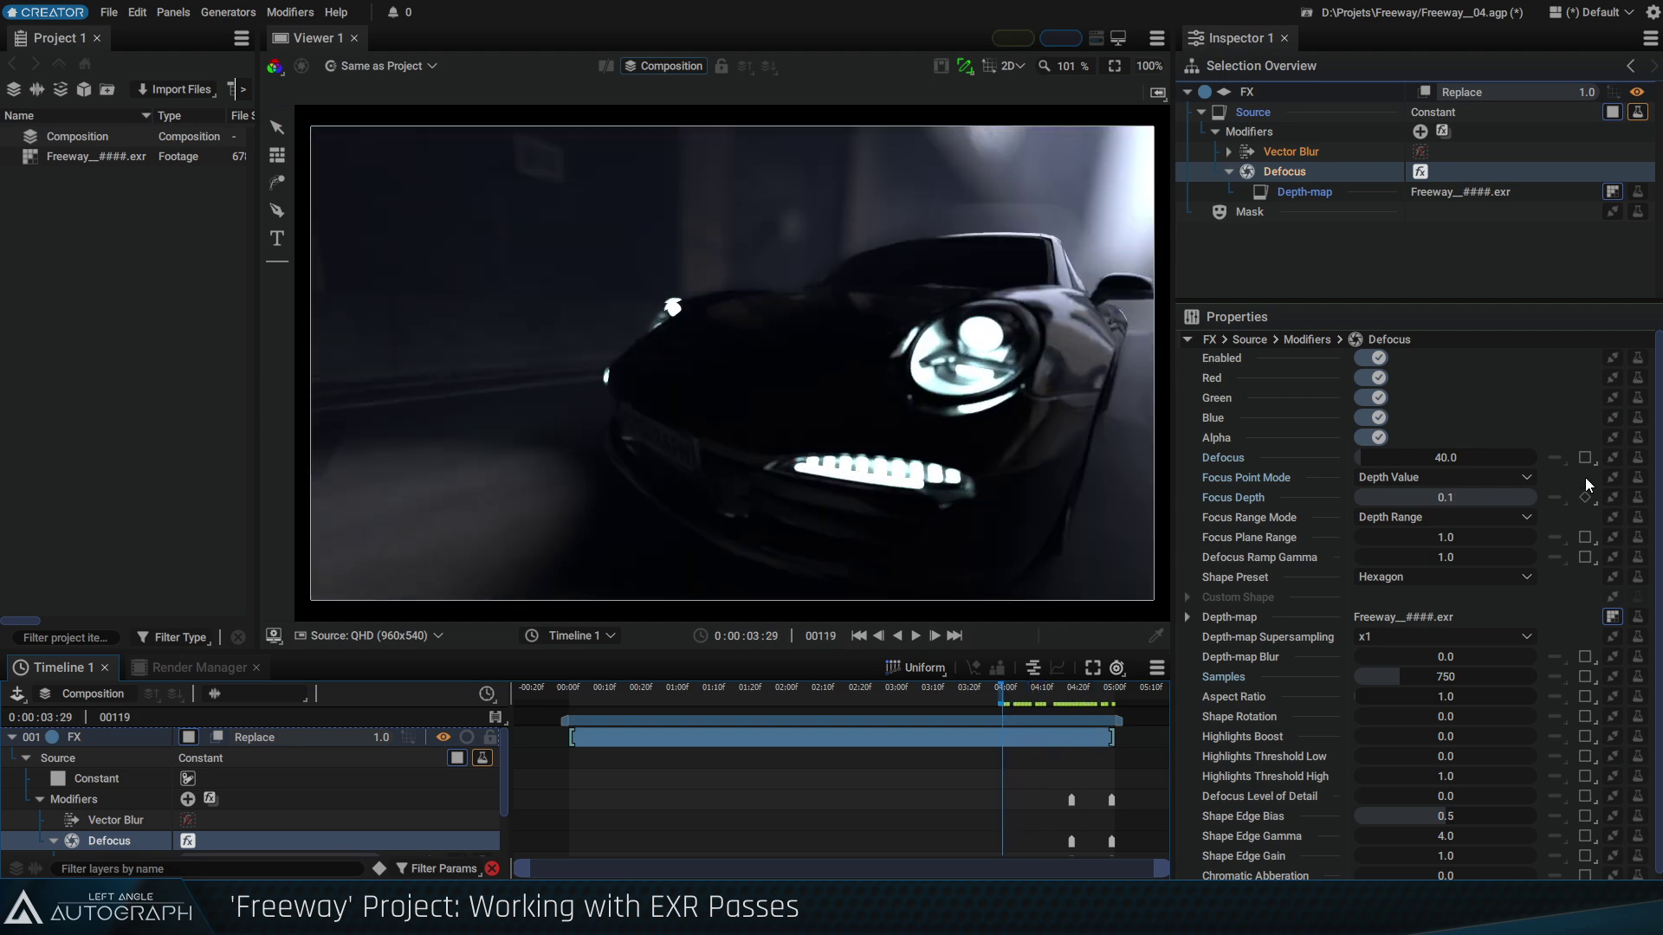
pyautogui.moveTo(1444, 500); pyautogui.dragTo(1416, 500)
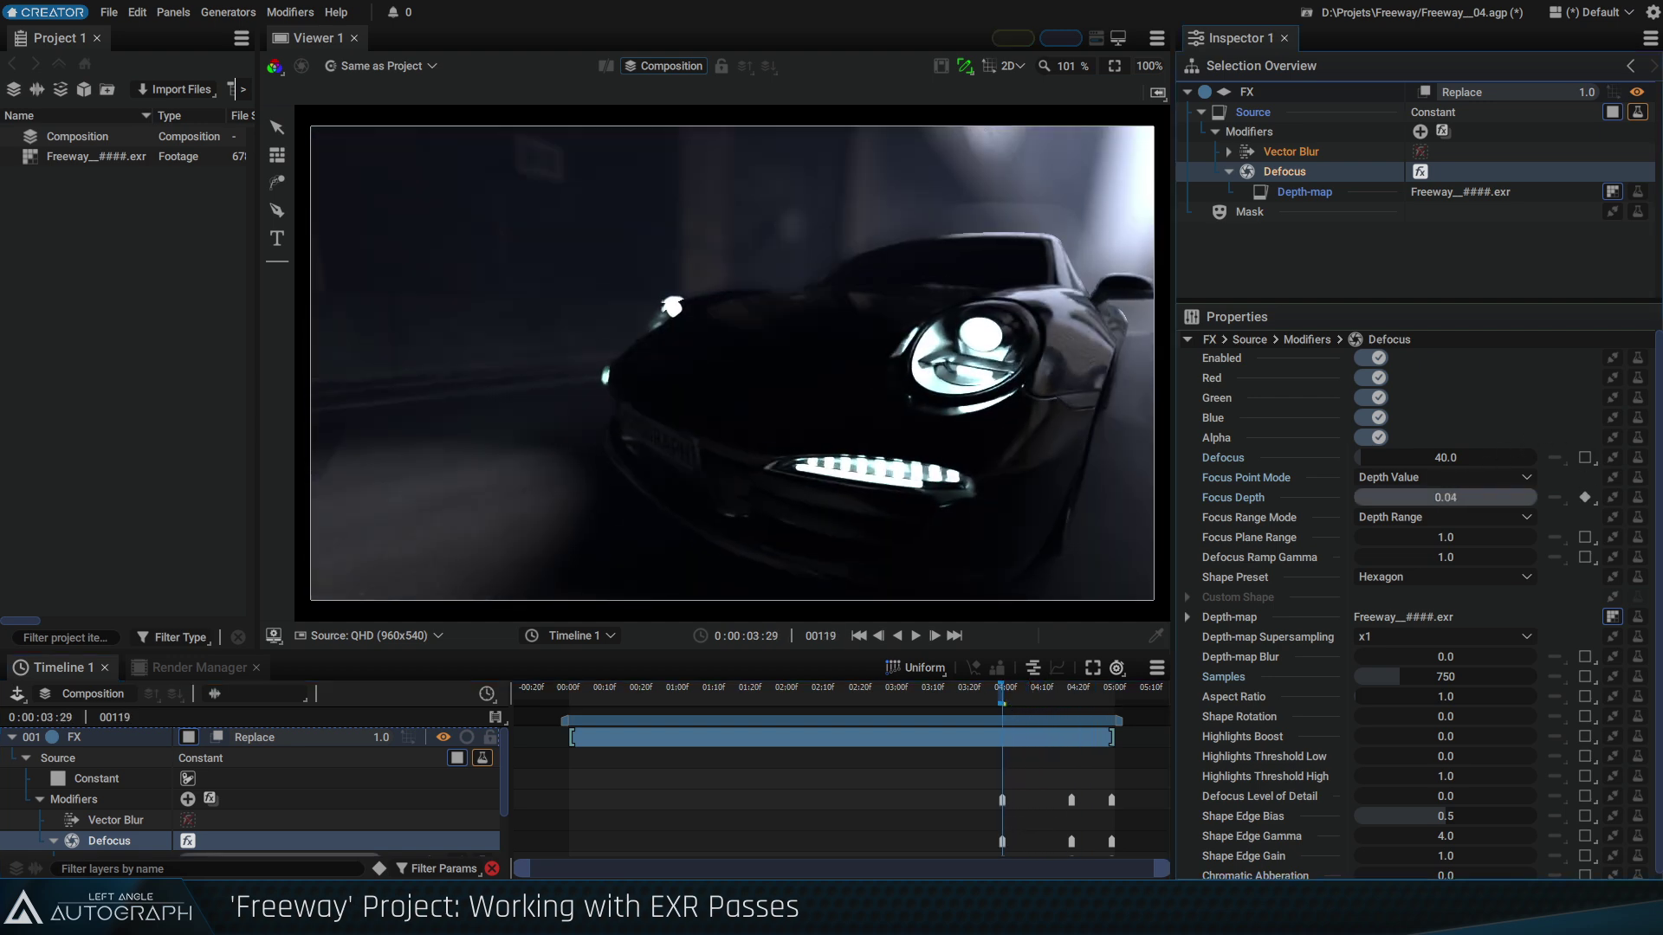
# Key the Focus Depth at 0.34 on frame 84 and 0.73 on frame 60, previewing the result
pyautogui.moveTo(960, 703); pyautogui.dragTo(876, 689)
pyautogui.moveTo(1440, 505); pyautogui.dragTo(1494, 505)
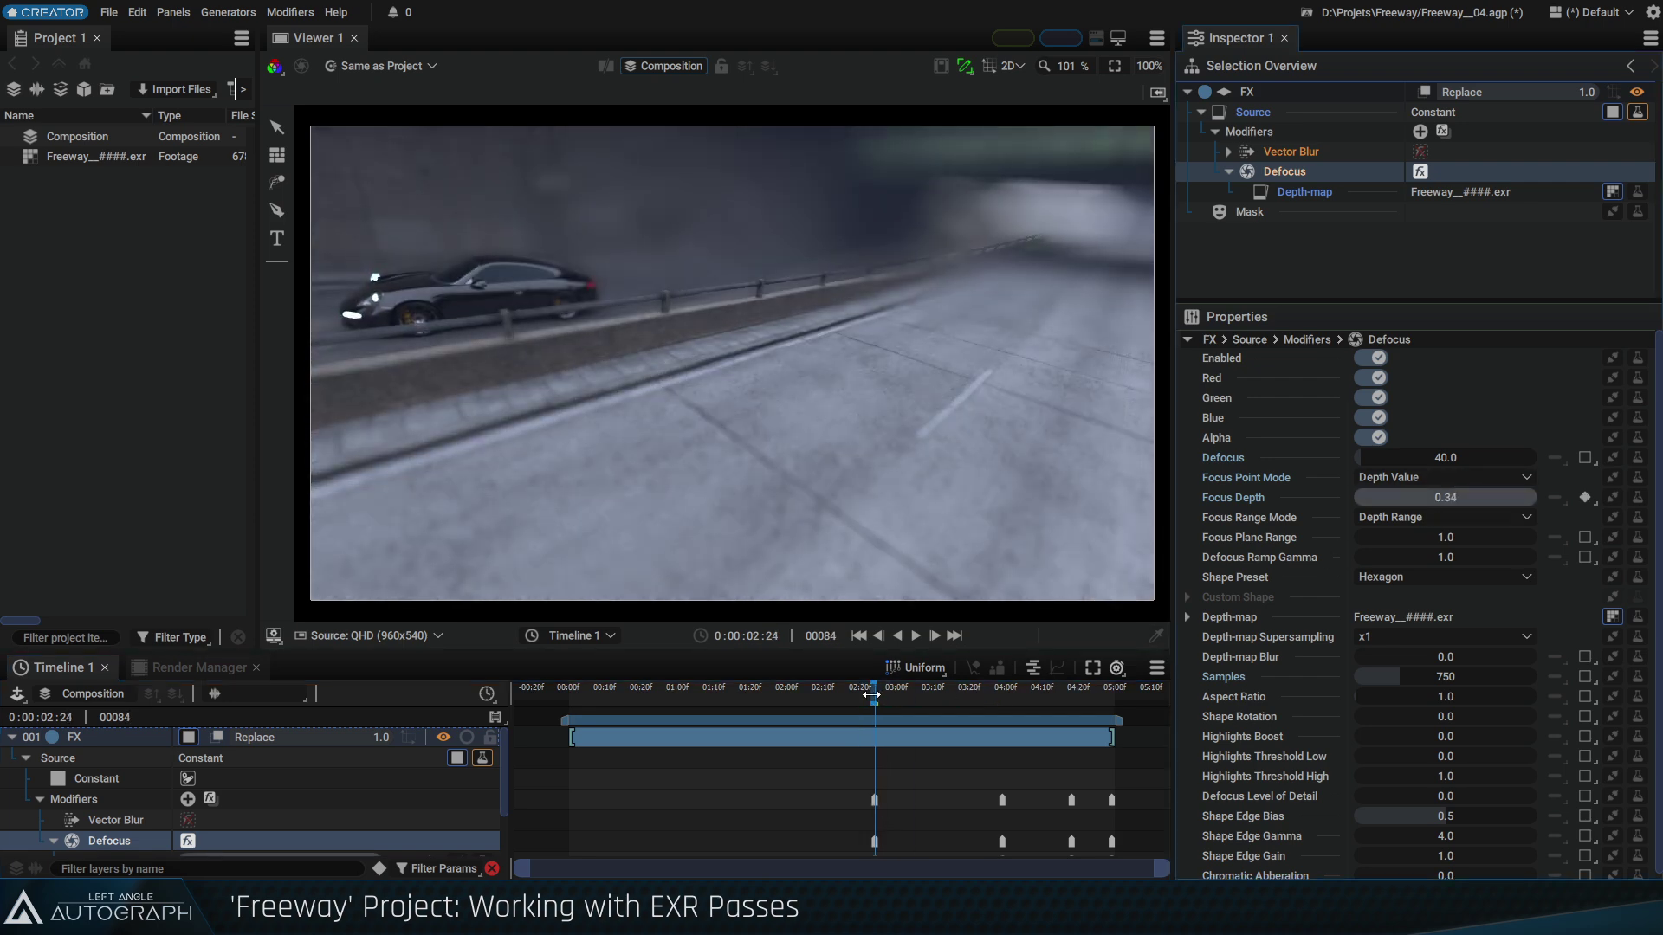
pyautogui.moveTo(871, 695); pyautogui.dragTo(791, 698)
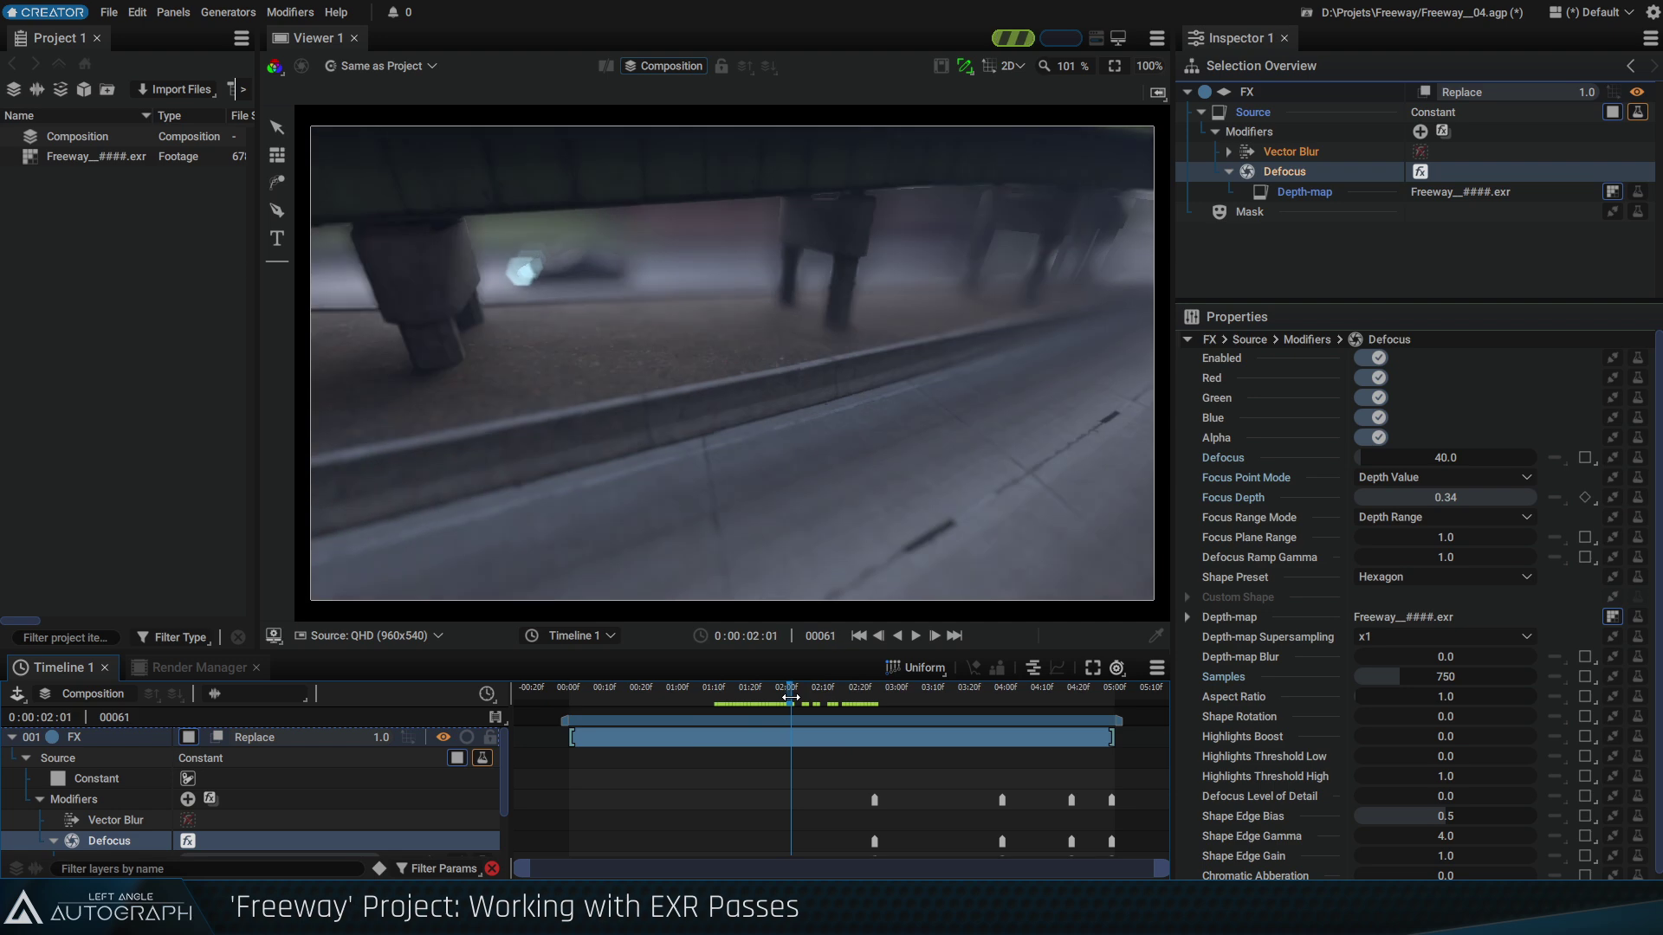
pyautogui.moveTo(1452, 498); pyautogui.dragTo(1520, 499)
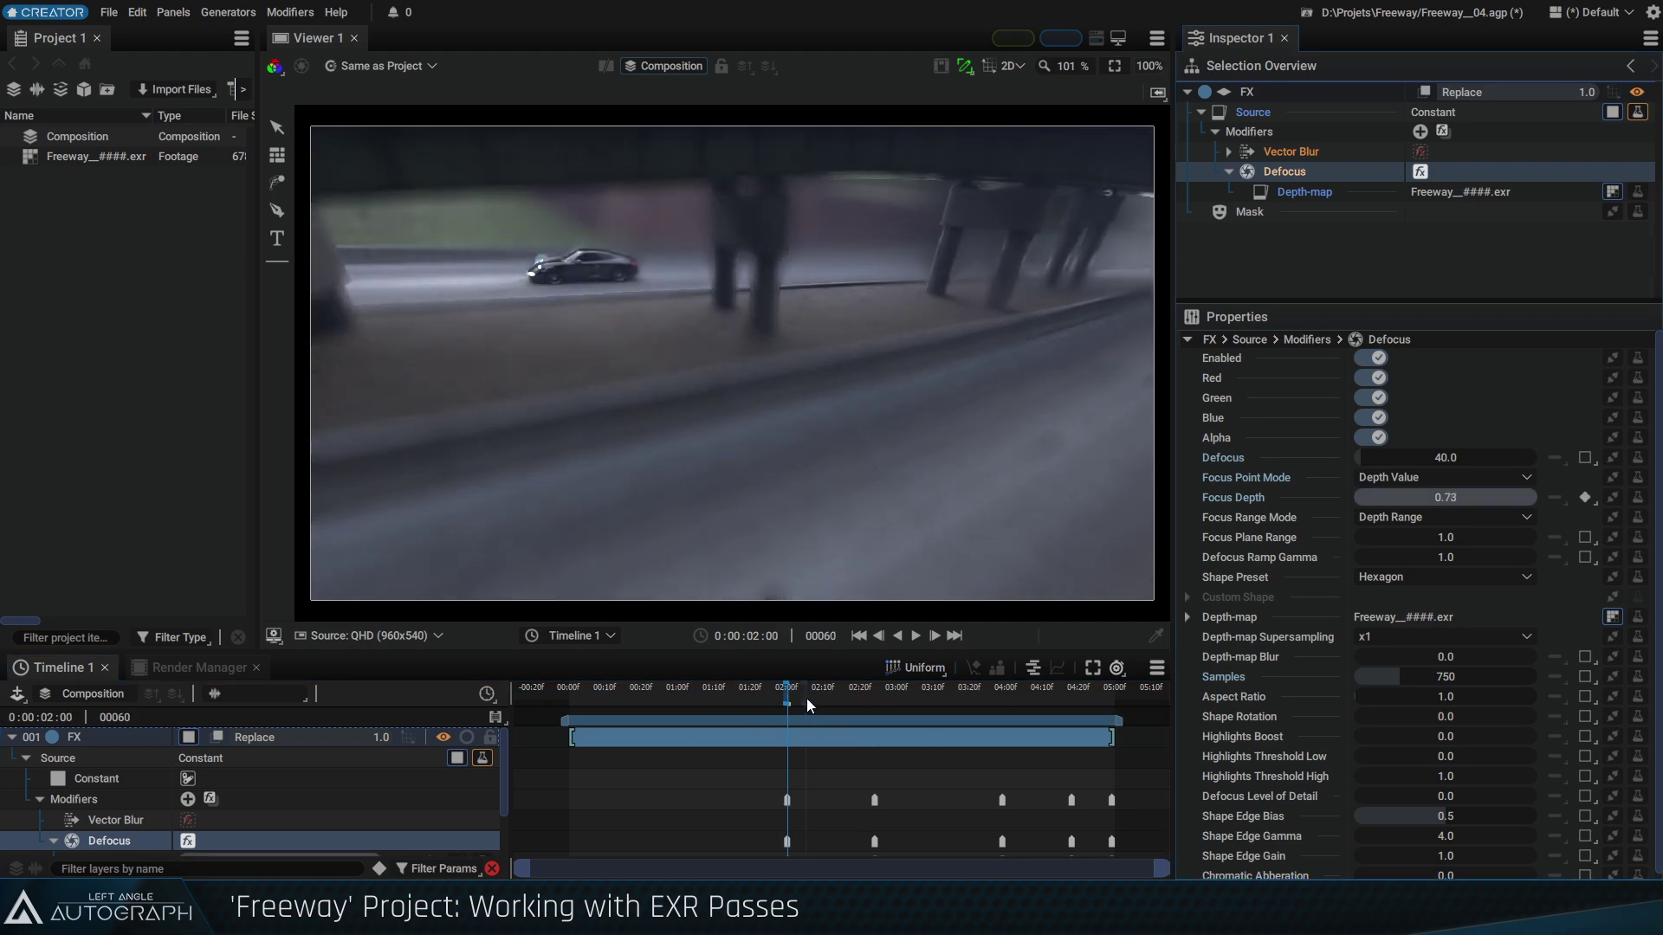
pyautogui.press('space')
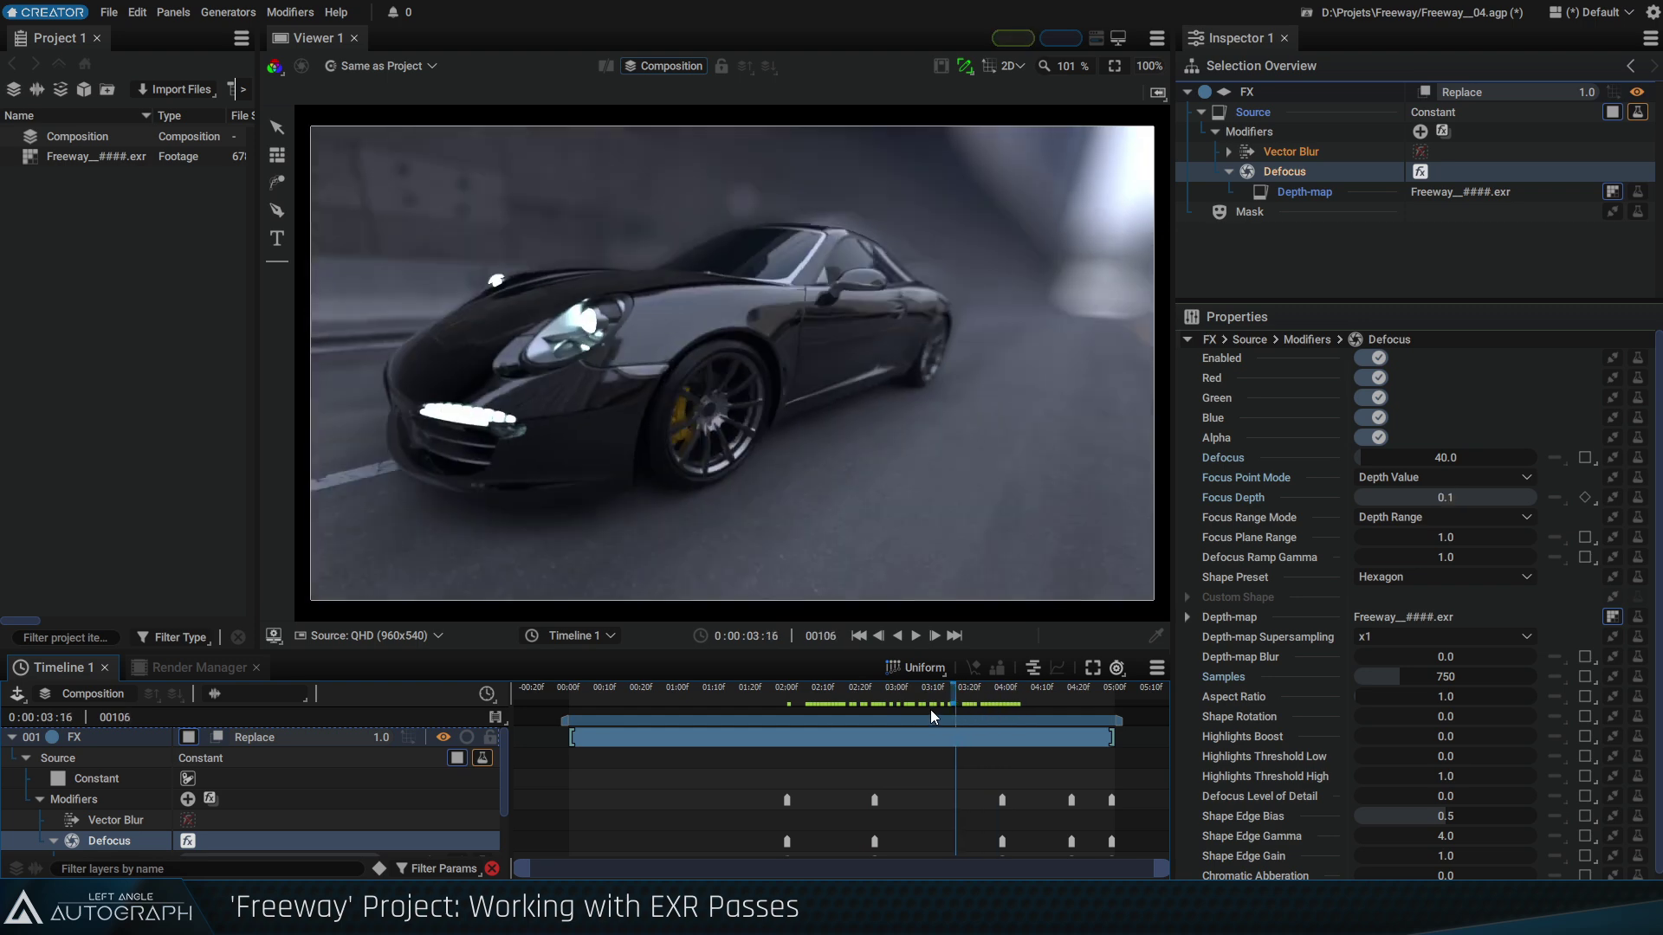
# Key the Focus Depth at 0.54 on frame 28 and 0.02 on frame 0, and save the project
pyautogui.moveTo(930, 709); pyautogui.dragTo(669, 720)
pyautogui.click(1585, 497)
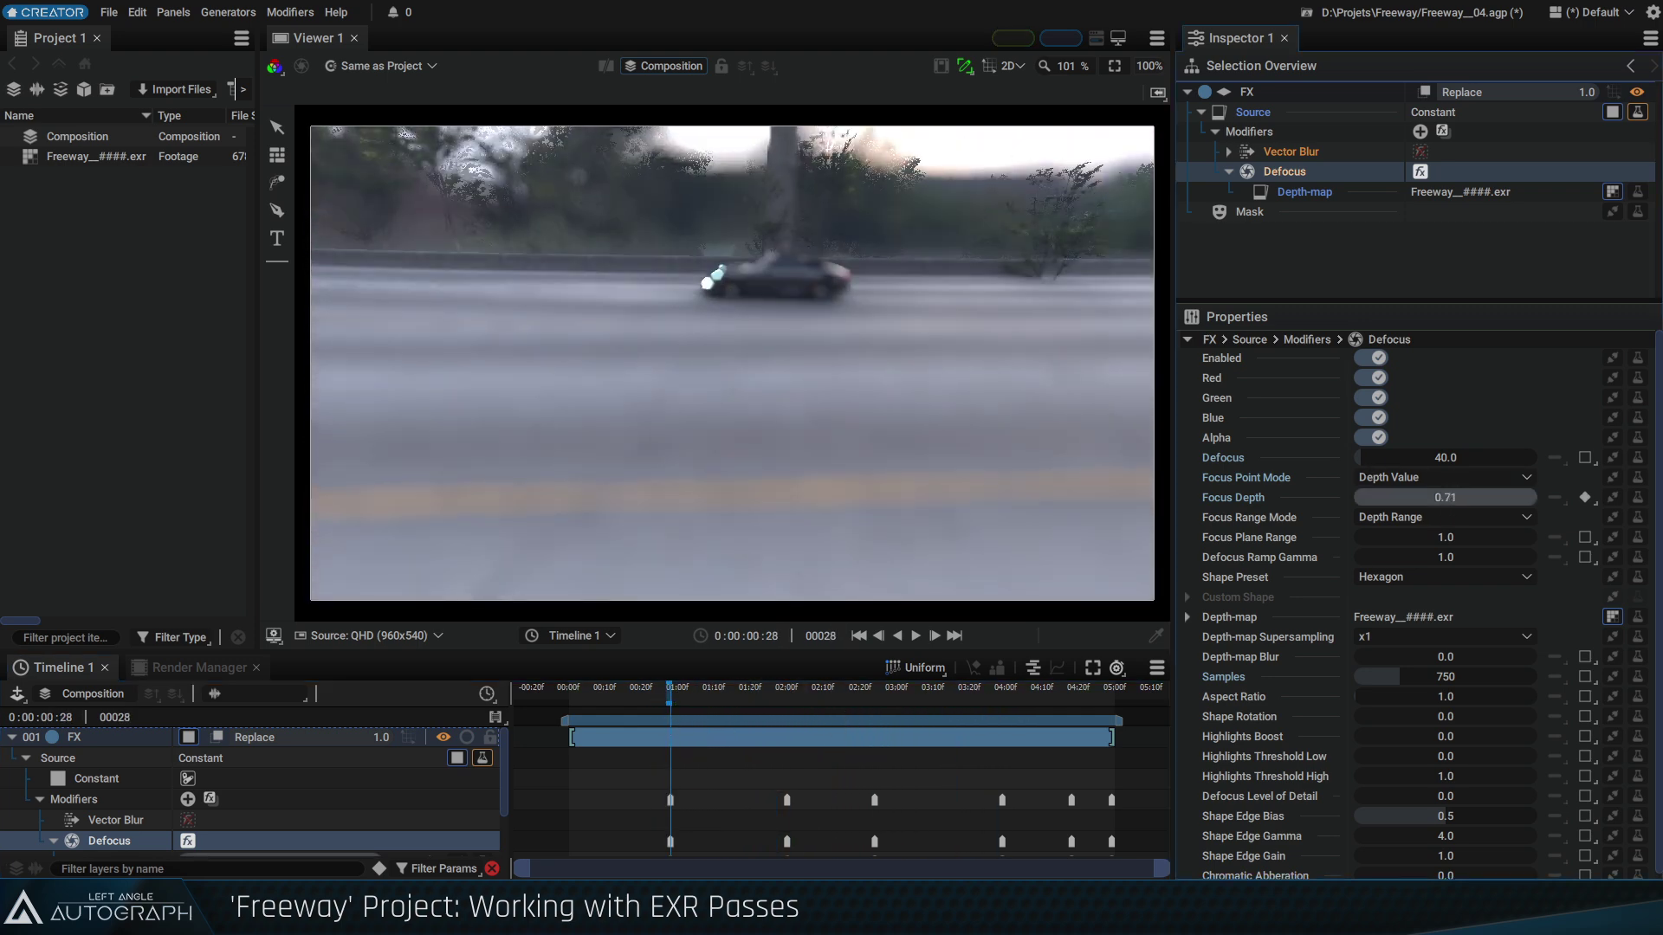
pyautogui.moveTo(1445, 497); pyautogui.dragTo(1420, 497)
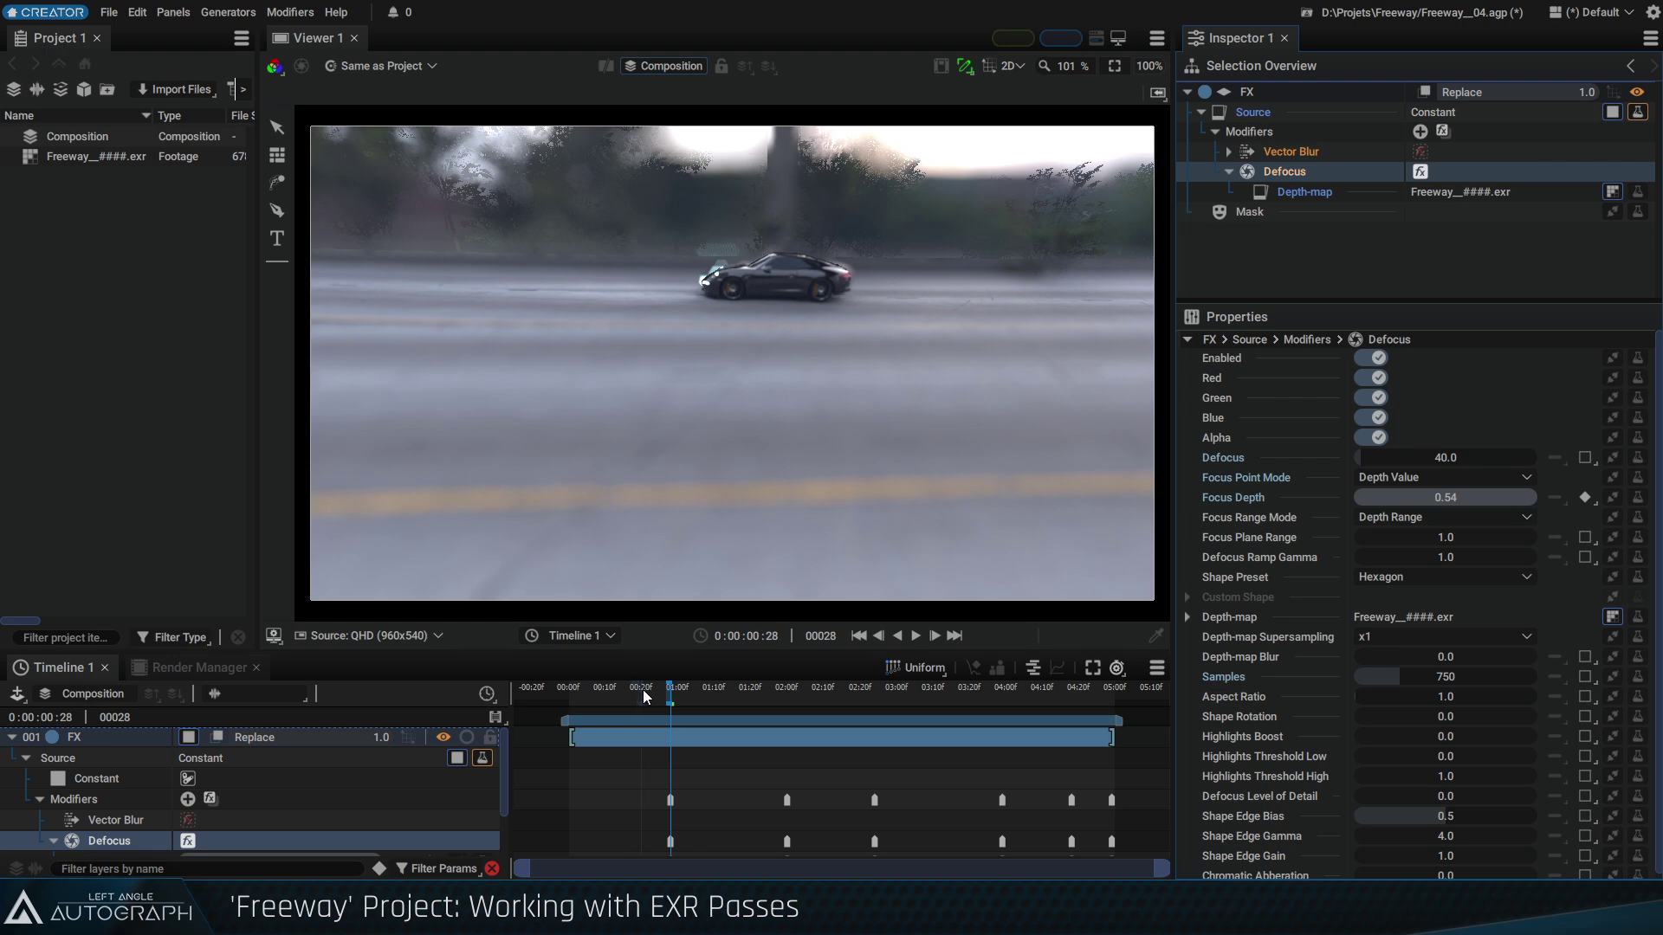
pyautogui.moveTo(643, 689); pyautogui.dragTo(566, 707)
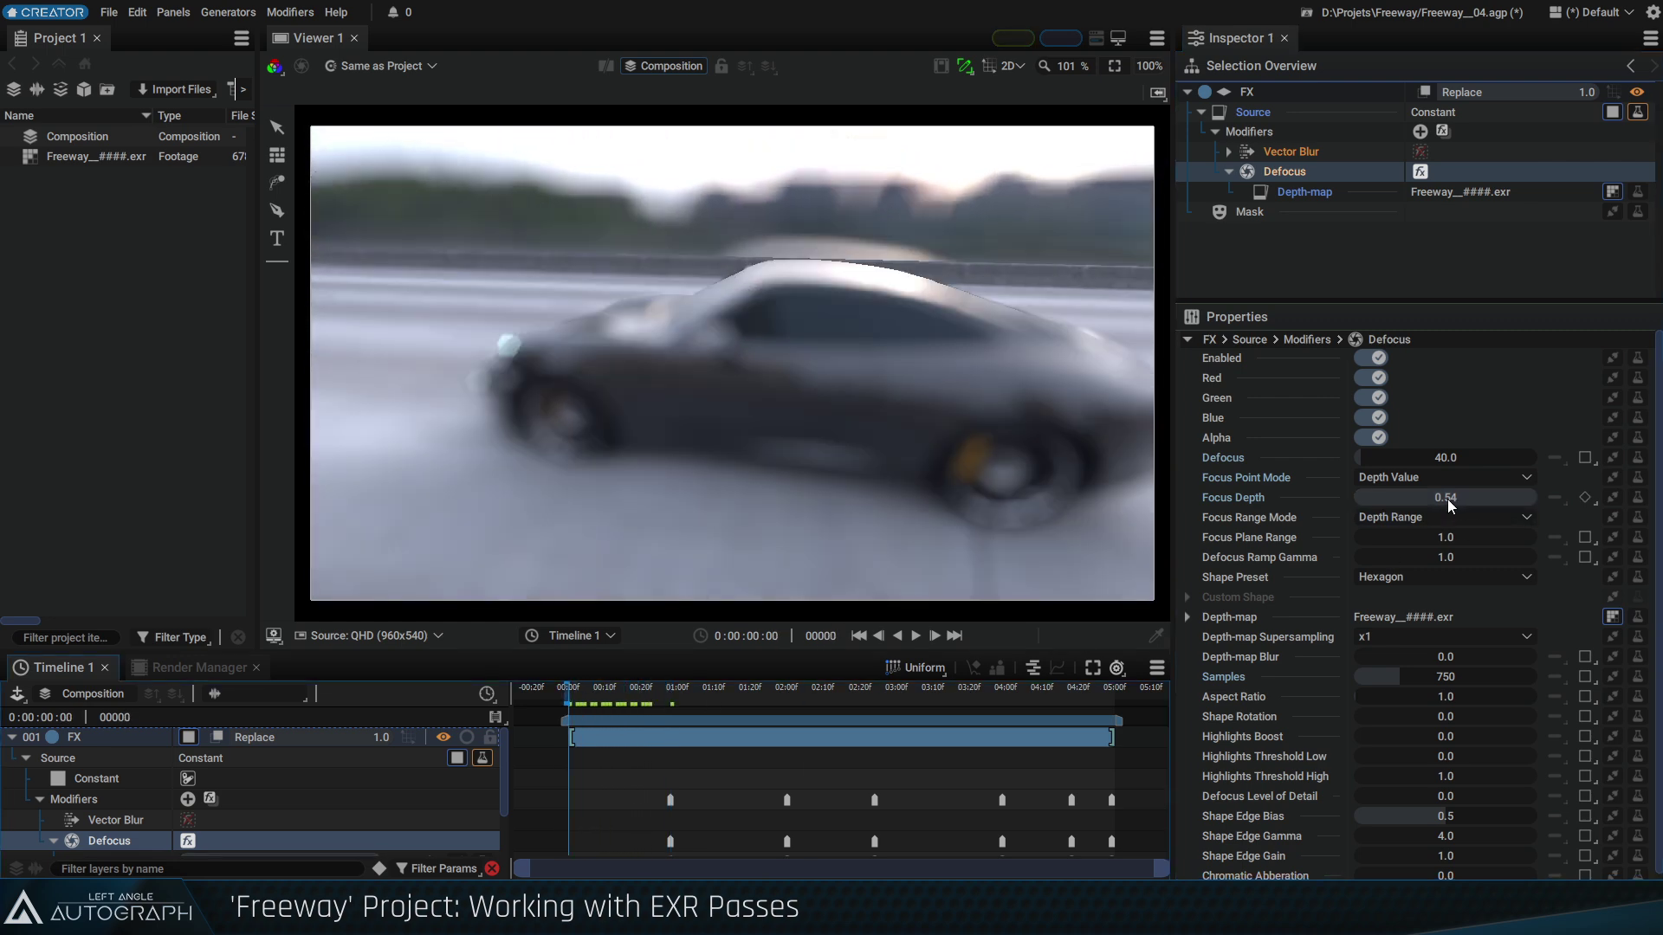
pyautogui.moveTo(1450, 506); pyautogui.dragTo(1349, 506)
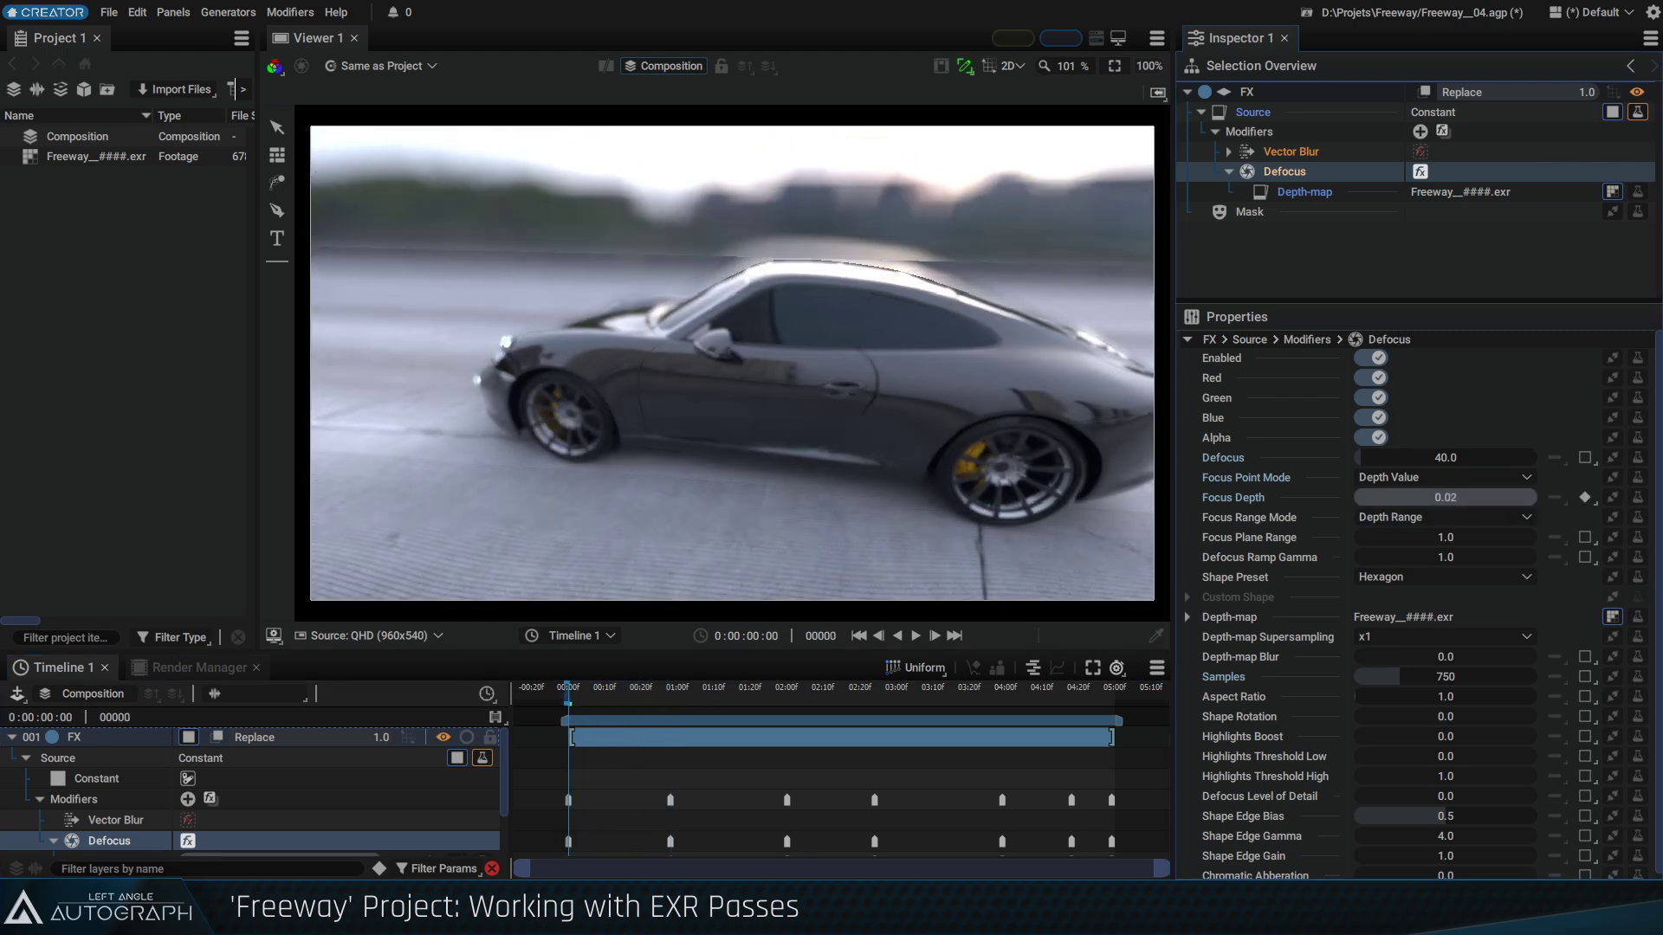
pyautogui.hotkey('ctrl', 's')
# At frame 112, set the Defocus modifier's Focus Plane Range to 6.5 and its Defocus to 7.0
pyautogui.moveTo(567, 690); pyautogui.dragTo(976, 705)
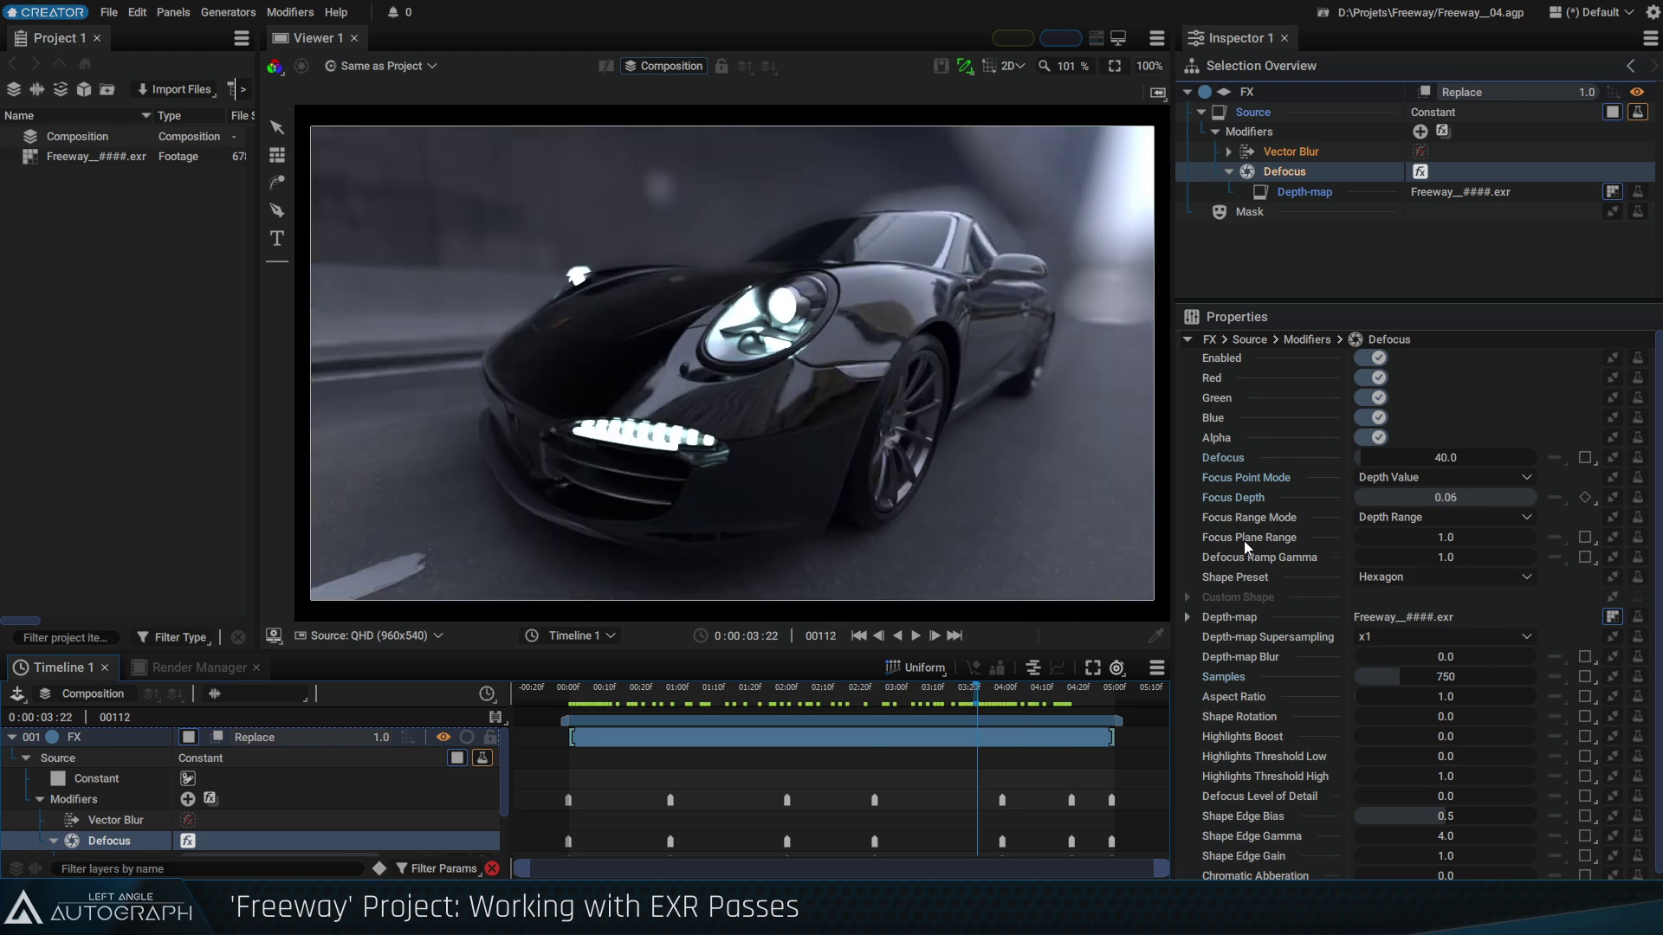
pyautogui.moveTo(1441, 538); pyautogui.dragTo(1546, 538)
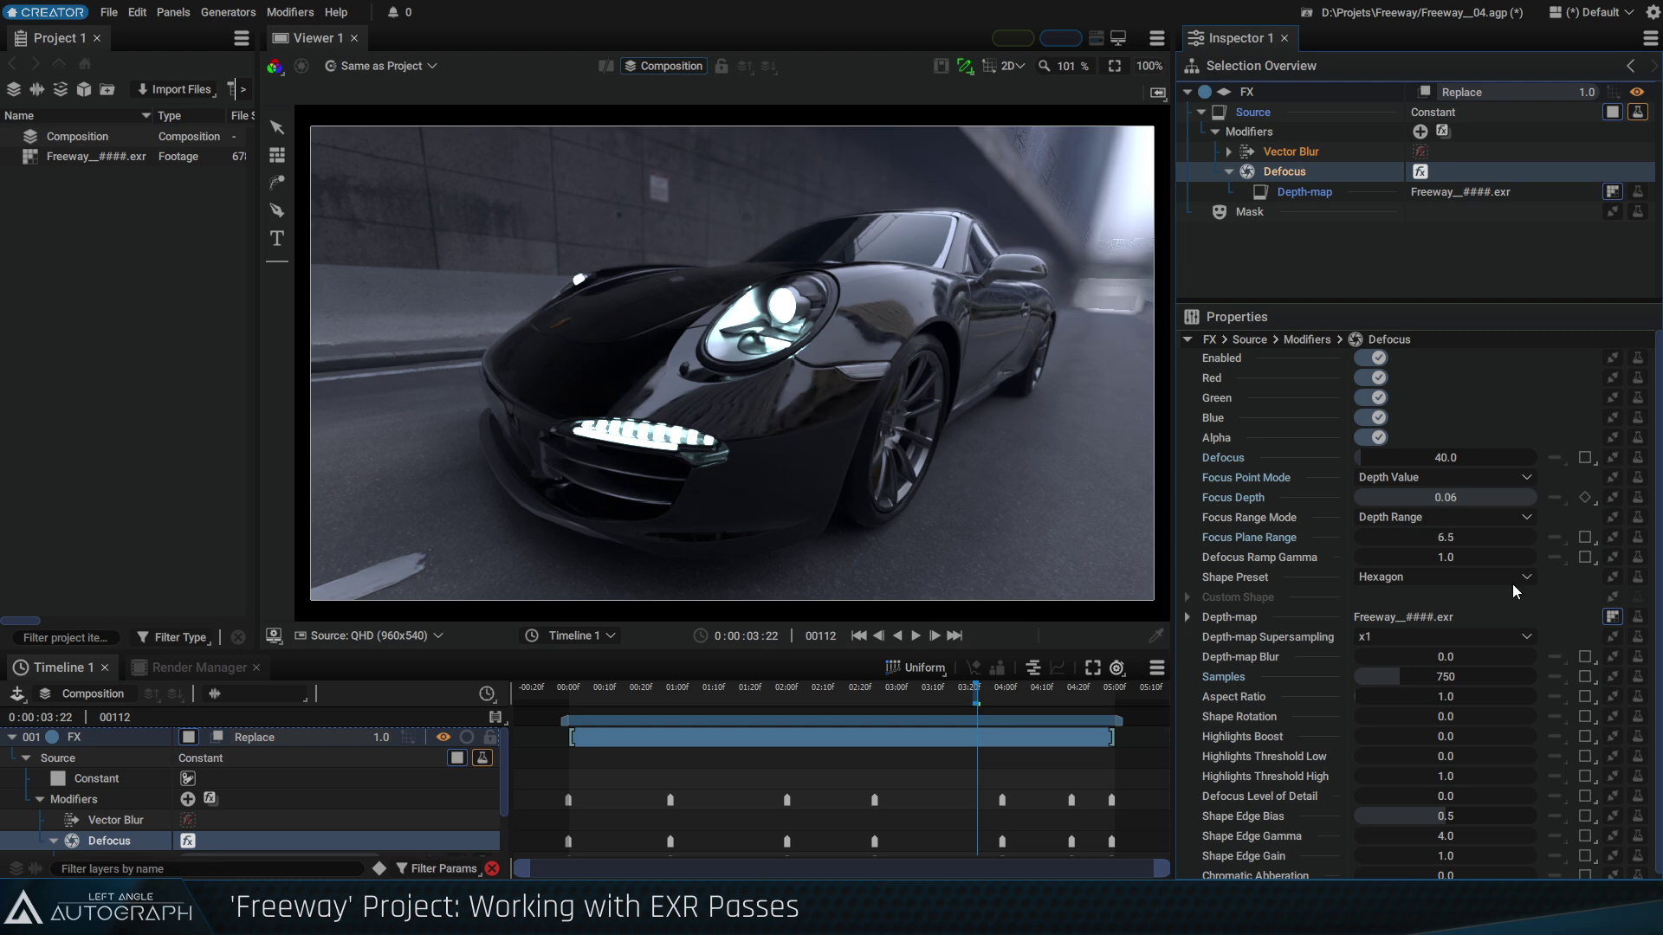
pyautogui.moveTo(1460, 458)
pyautogui.mouseDown()
pyautogui.moveTo(1397, 458)
pyautogui.moveTo(1462, 469)
pyautogui.mouseUp()
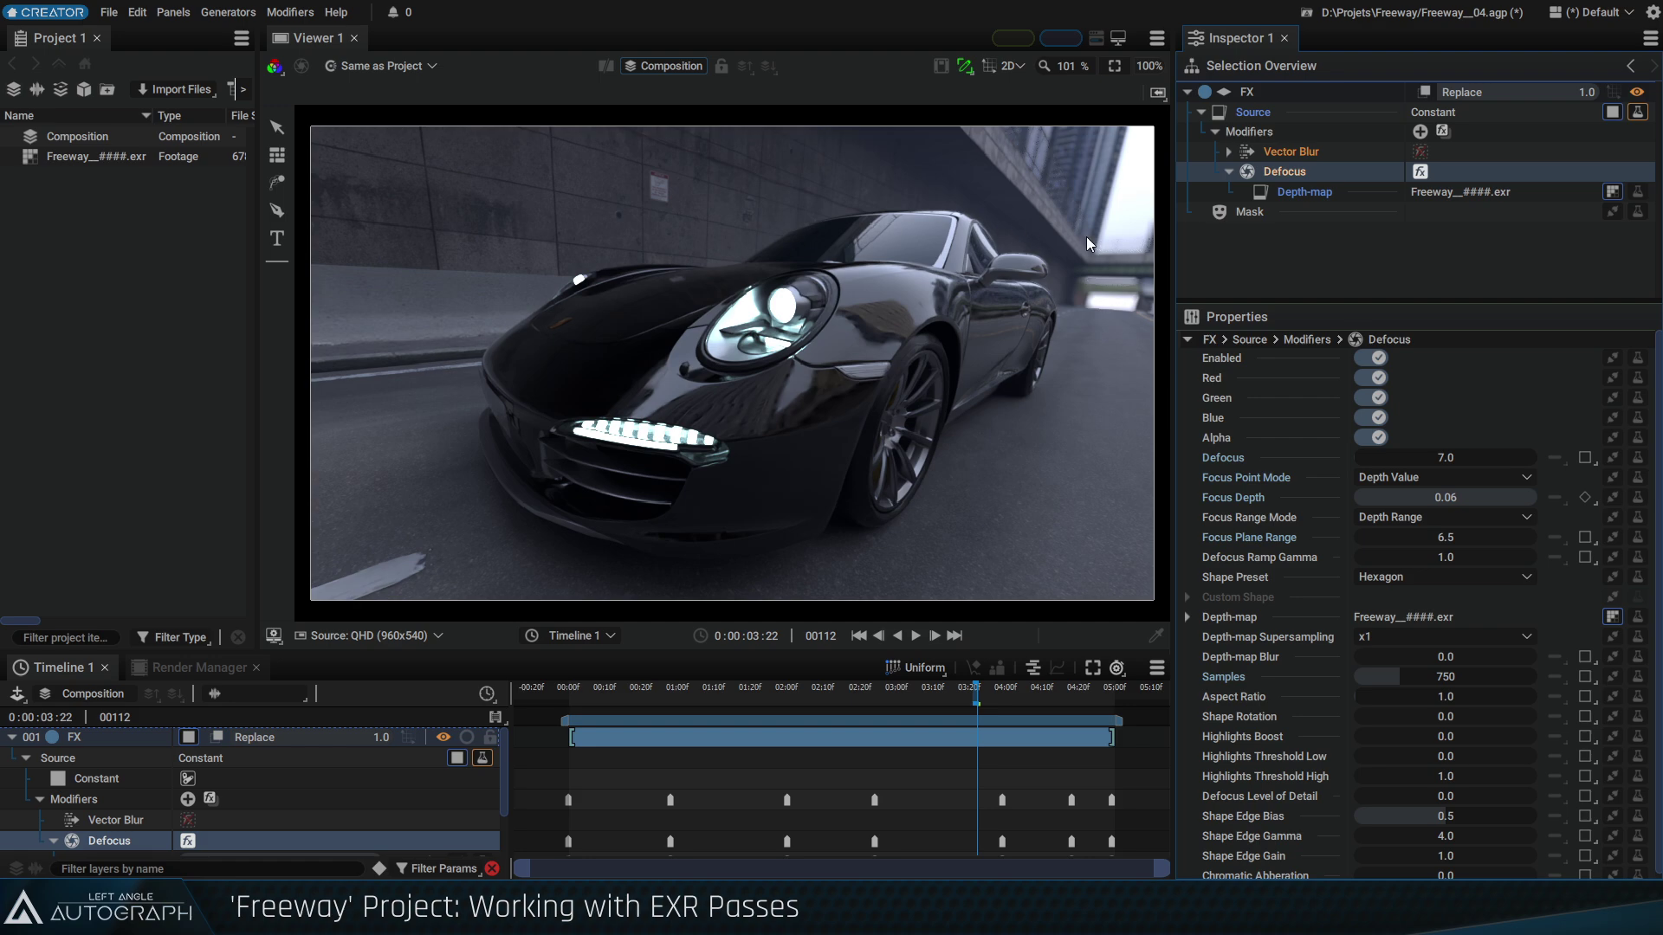
pyautogui.moveTo(971, 700)
pyautogui.mouseDown()
pyautogui.moveTo(953, 700)
pyautogui.moveTo(1008, 699)
pyautogui.moveTo(965, 699)
pyautogui.mouseUp()
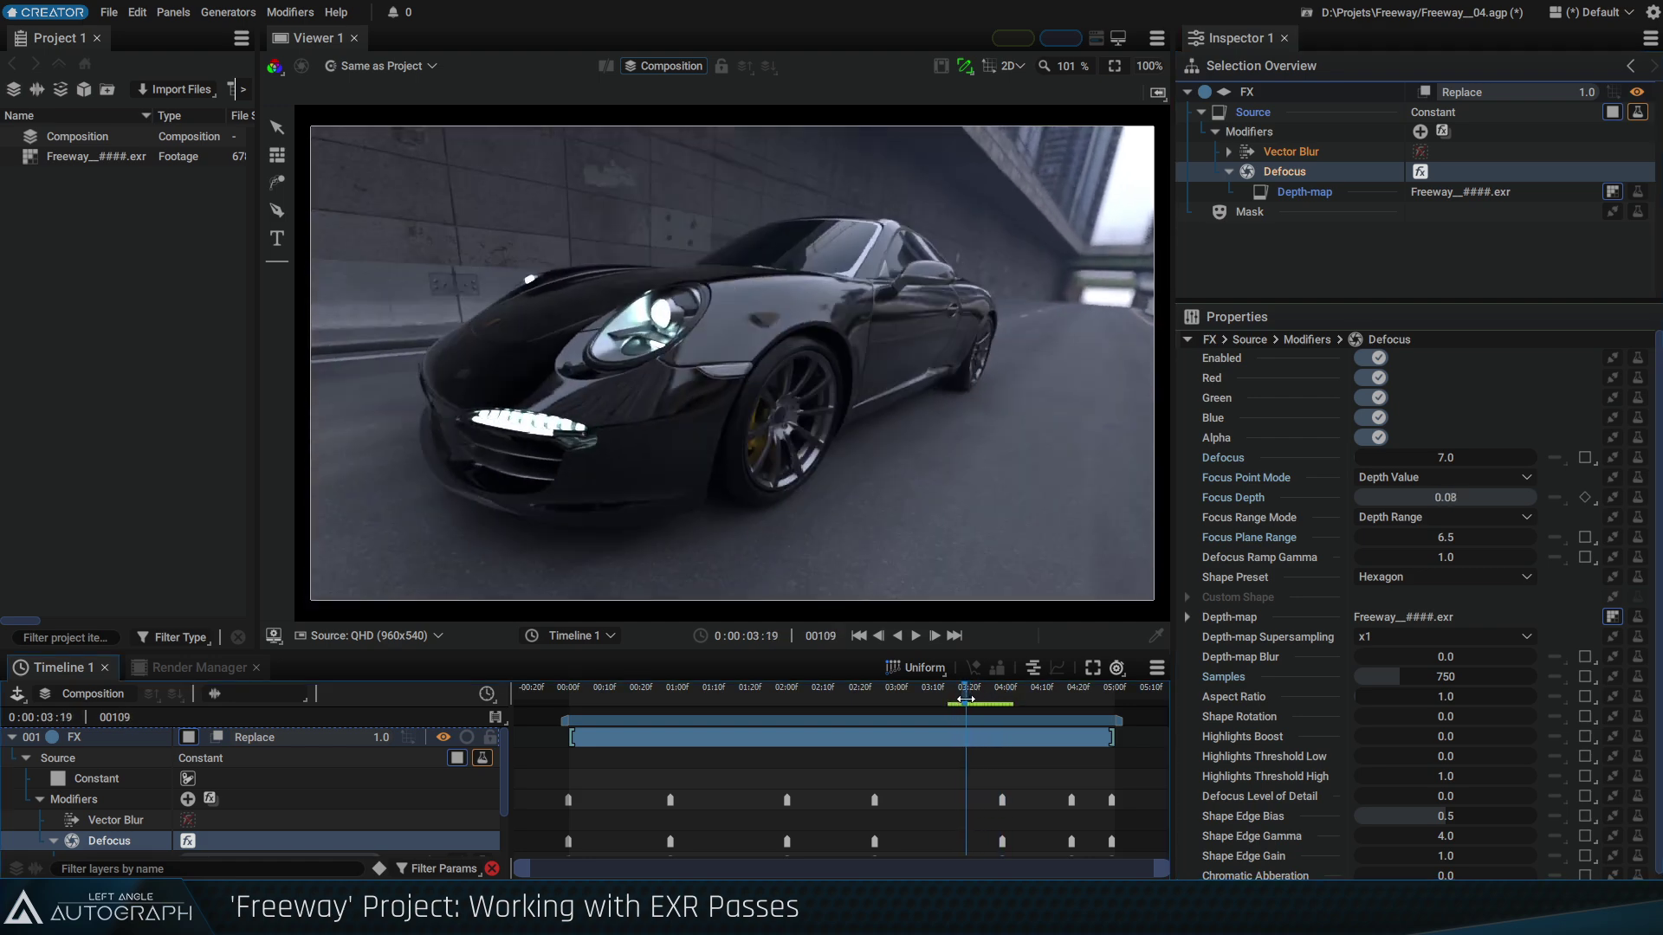
# Collapse the Defocus modifier, re-enable the FX layer's Vector Blur and save the project
pyautogui.click(1229, 171)
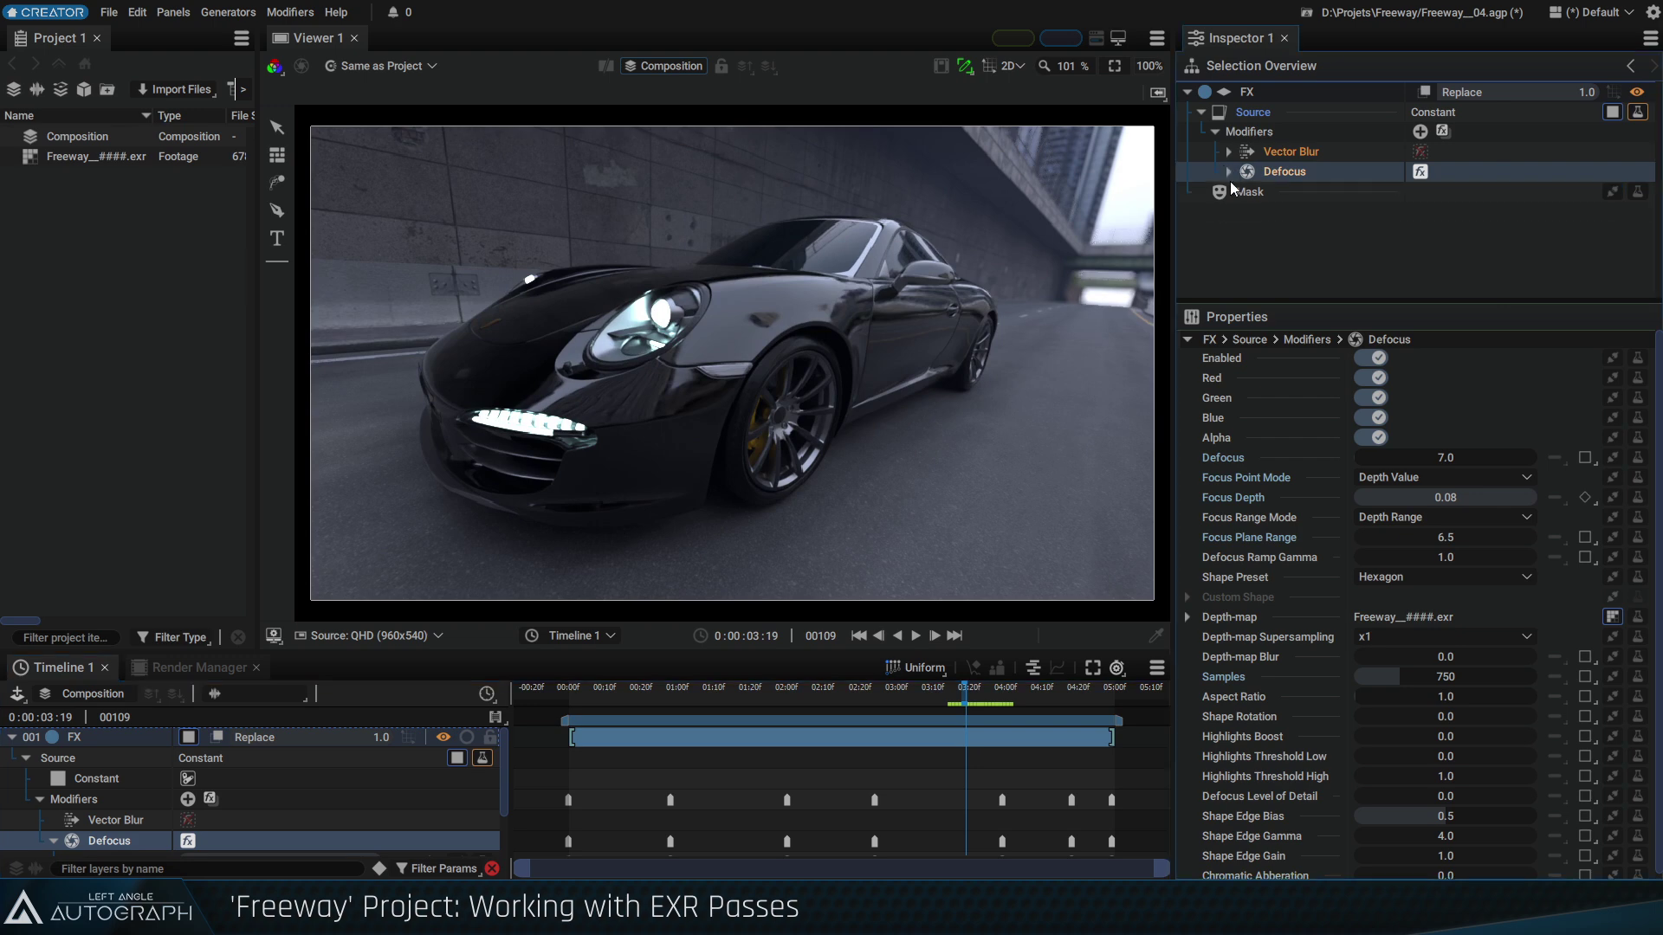
pyautogui.click(1421, 151)
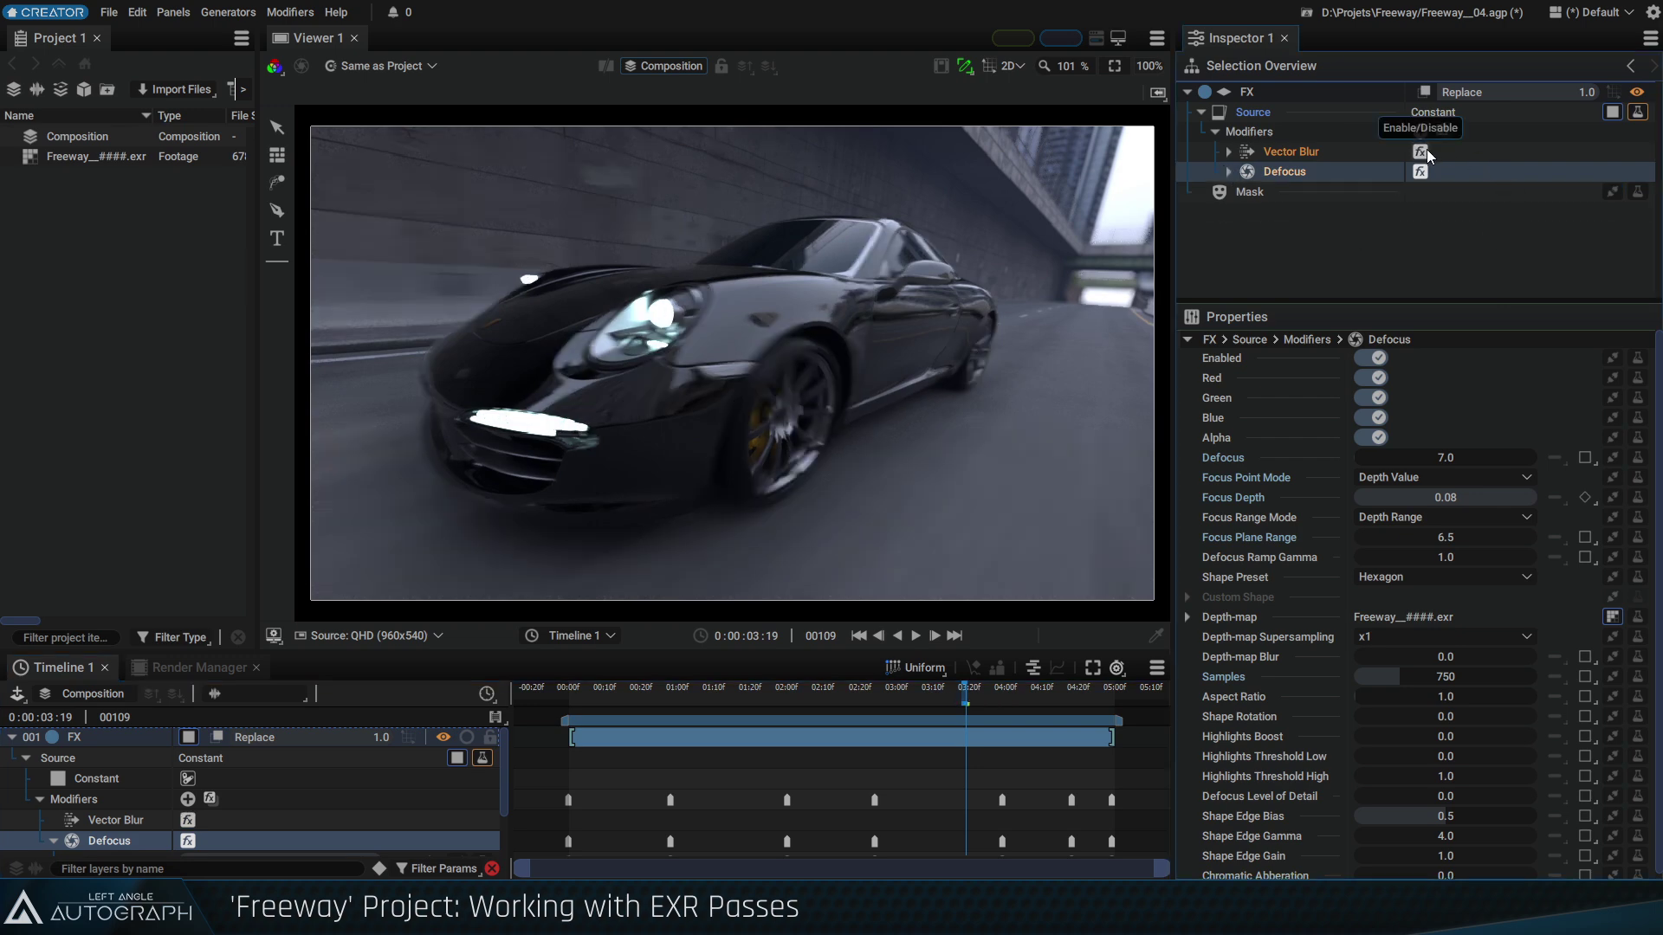
pyautogui.hotkey('ctrl', 's')
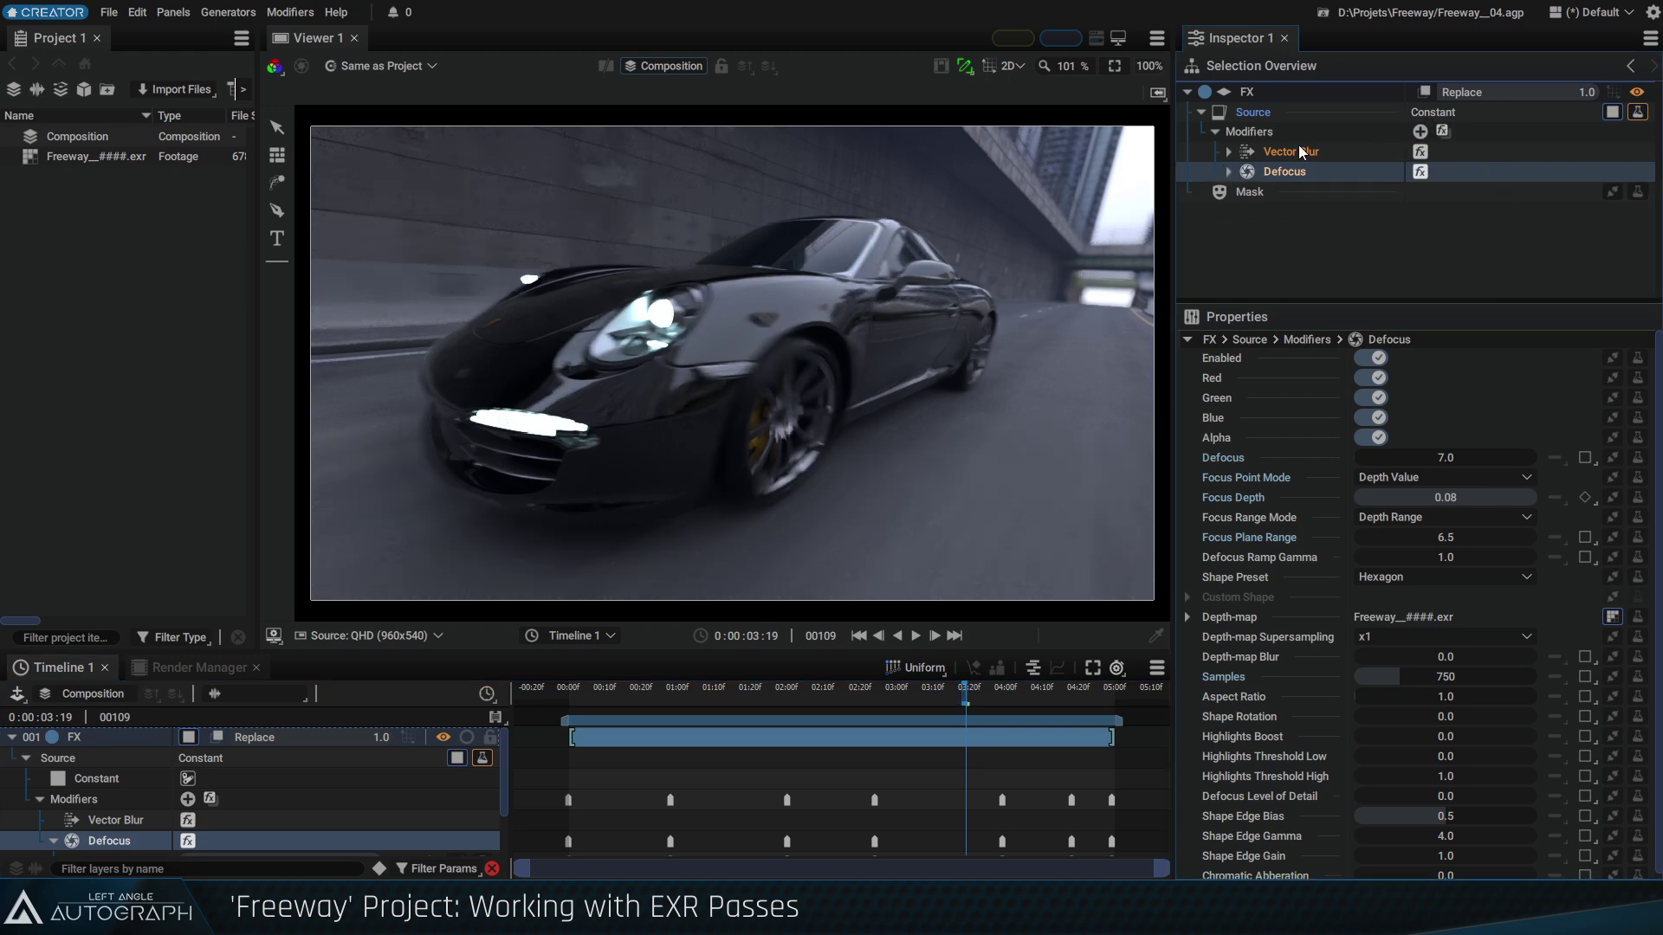
# Move Vector Blur below Defocus in the FX layer's modifier stack and play back the animation
pyautogui.moveTo(1299, 153); pyautogui.dragTo(1291, 189)
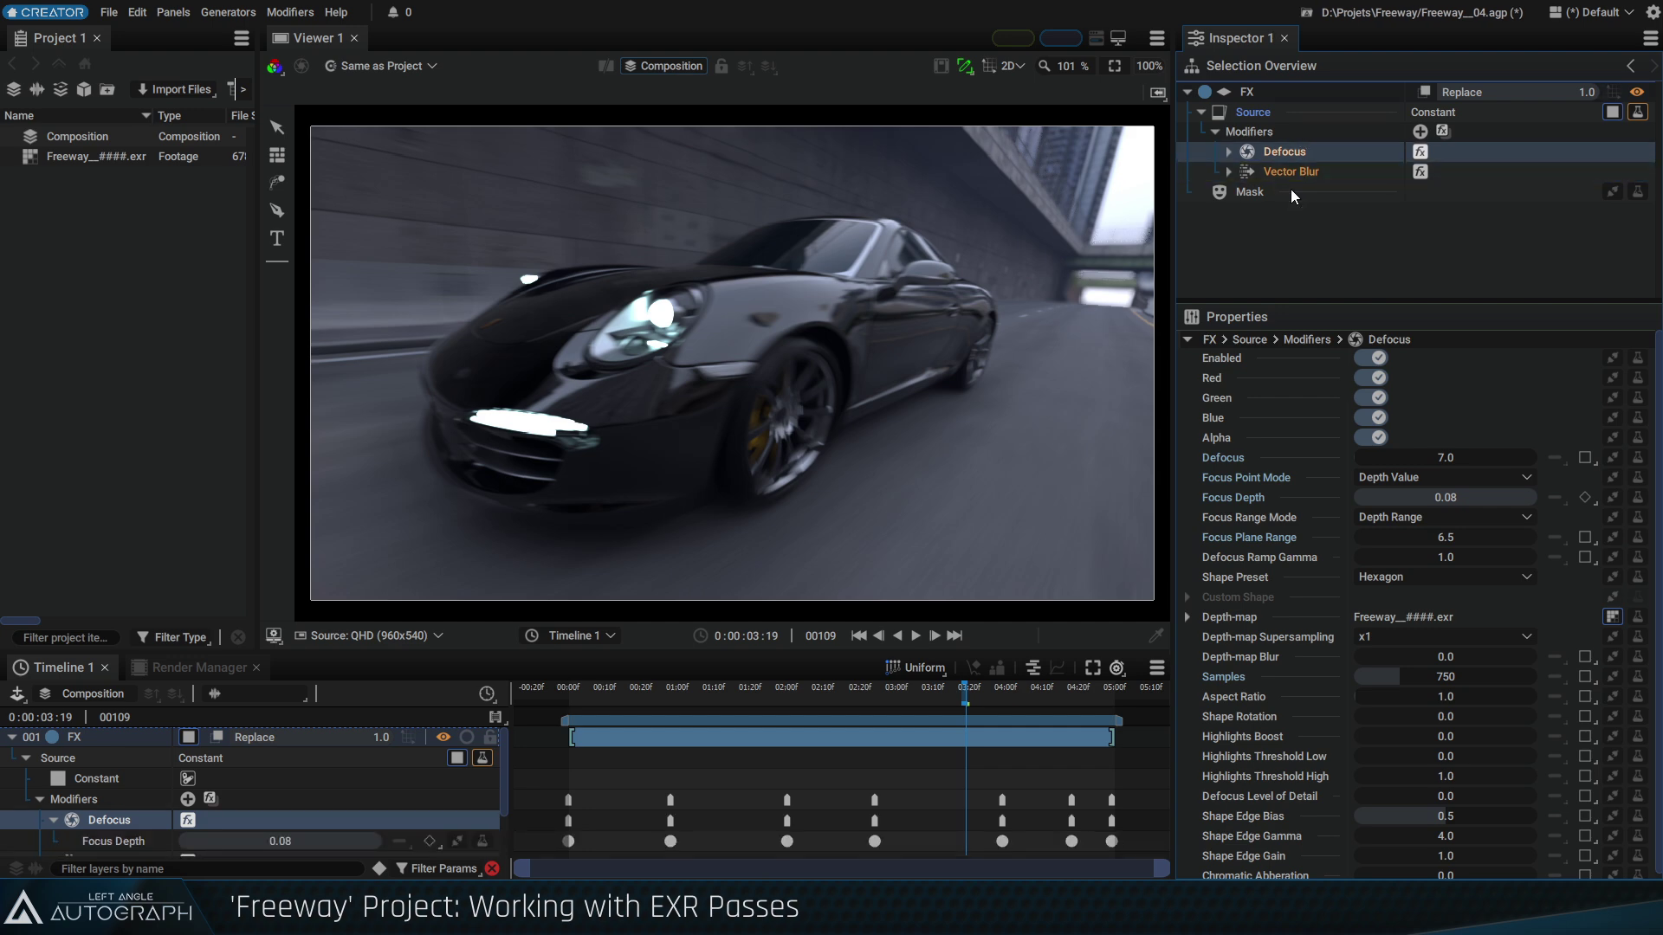
pyautogui.moveTo(974, 693); pyautogui.dragTo(667, 713)
pyautogui.press('space')
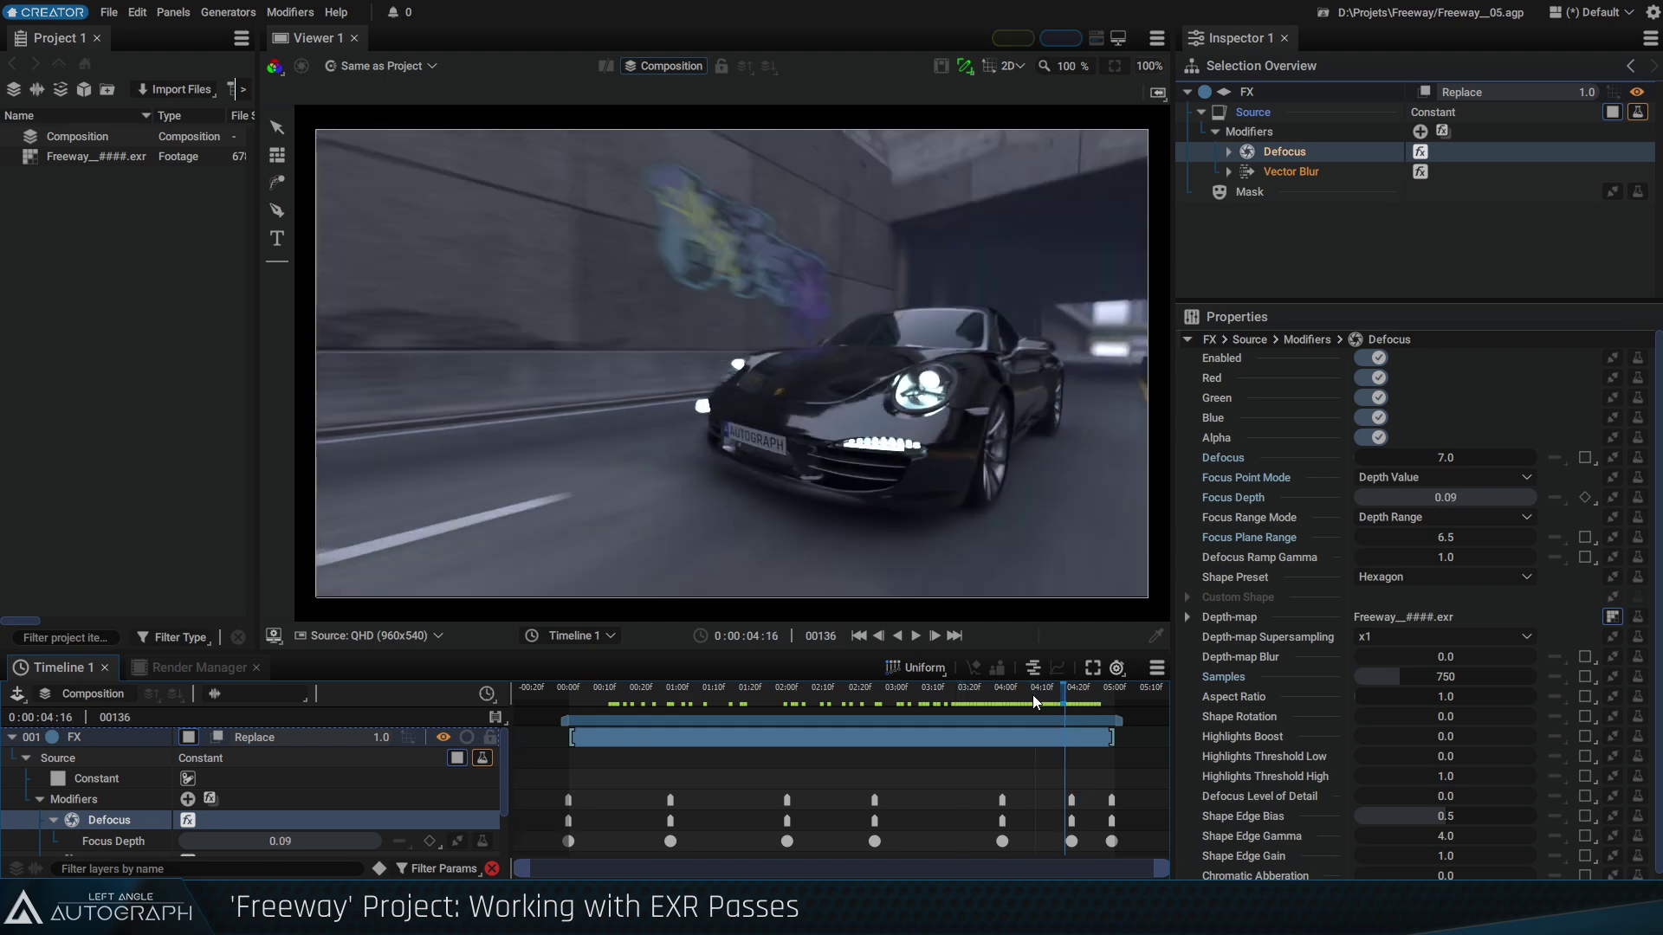
# At frame 125, collapse the FX layer in the timeline and add a Glow modifier after its Vector Blur
pyautogui.click(1026, 694)
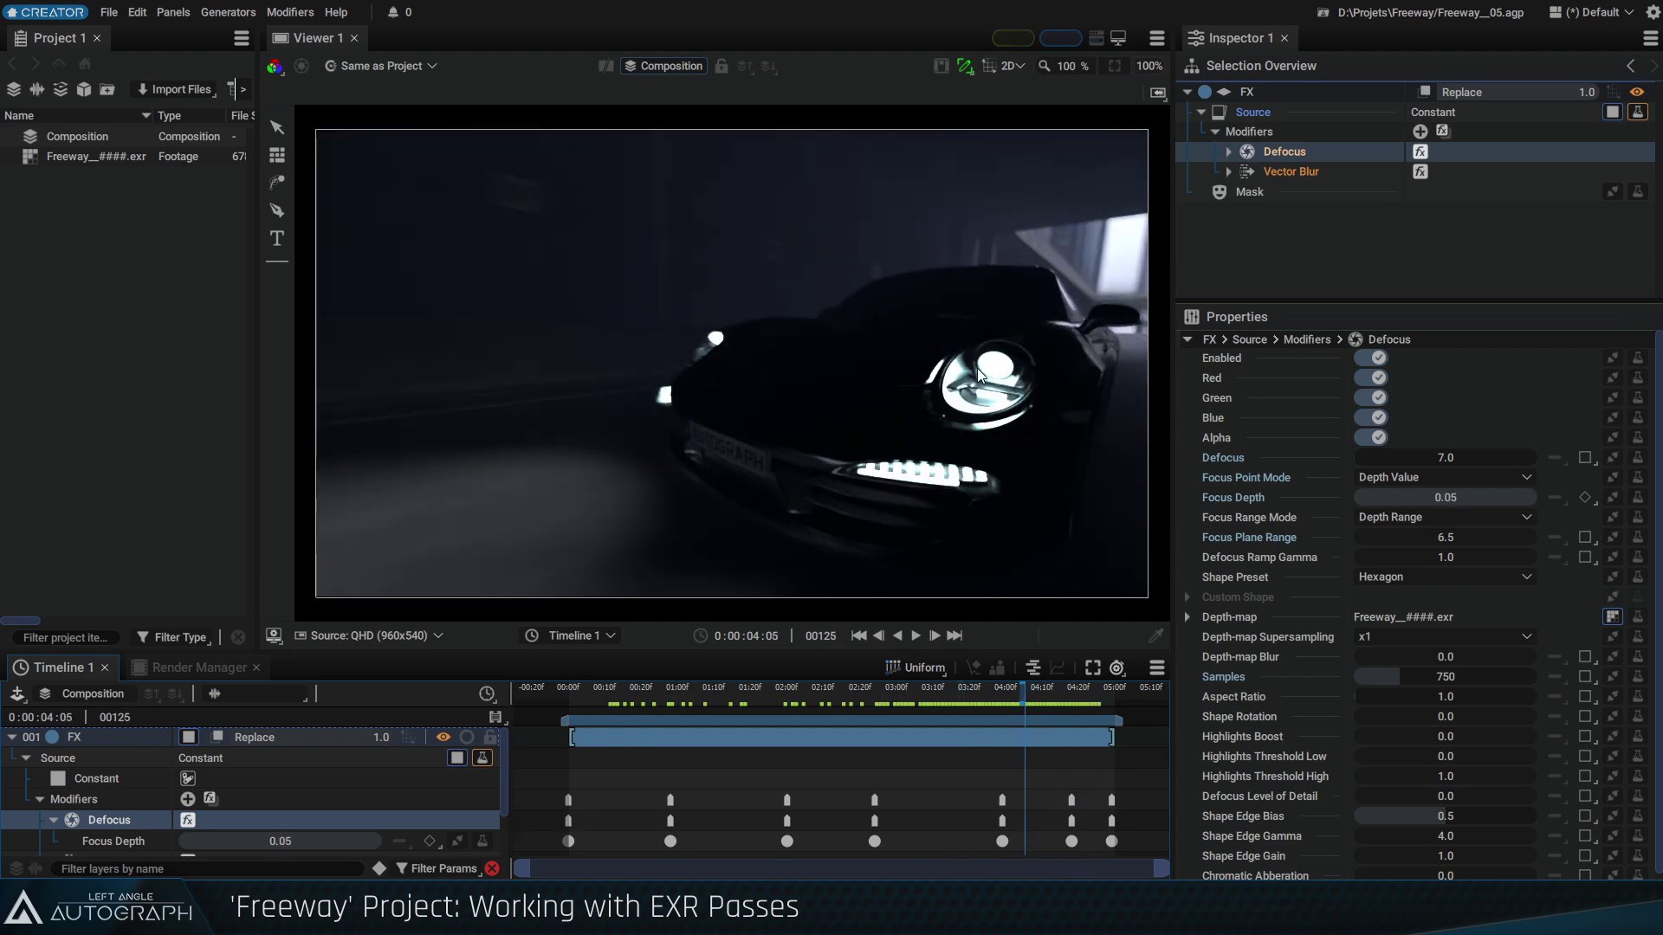
pyautogui.click(11, 737)
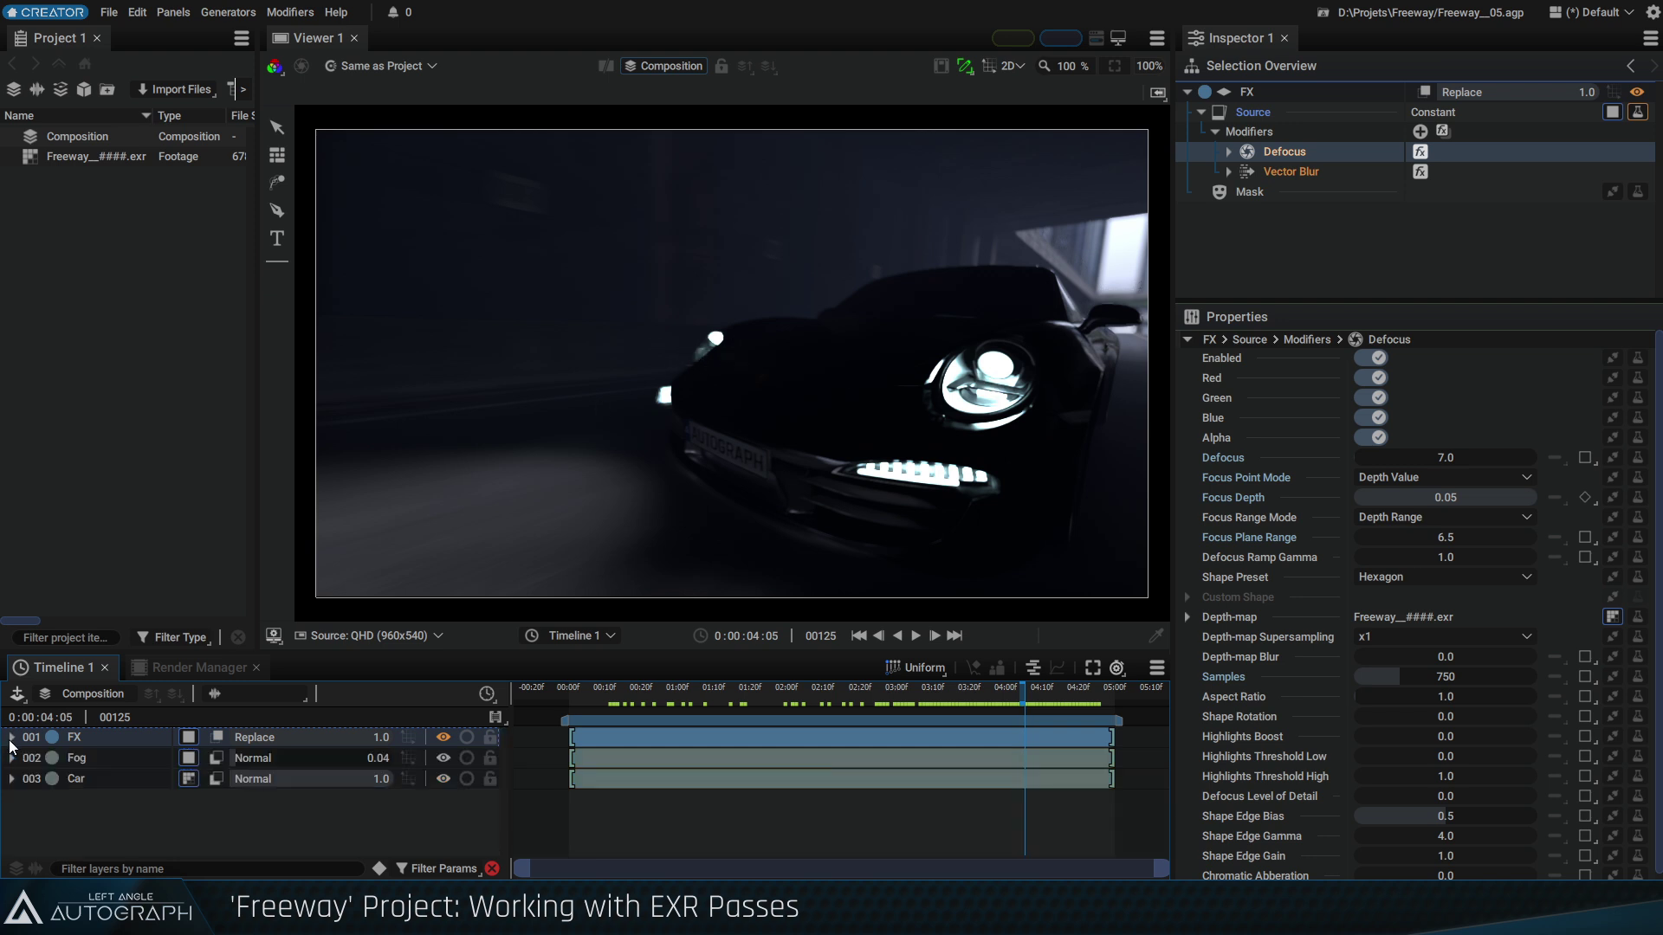
pyautogui.click(123, 742)
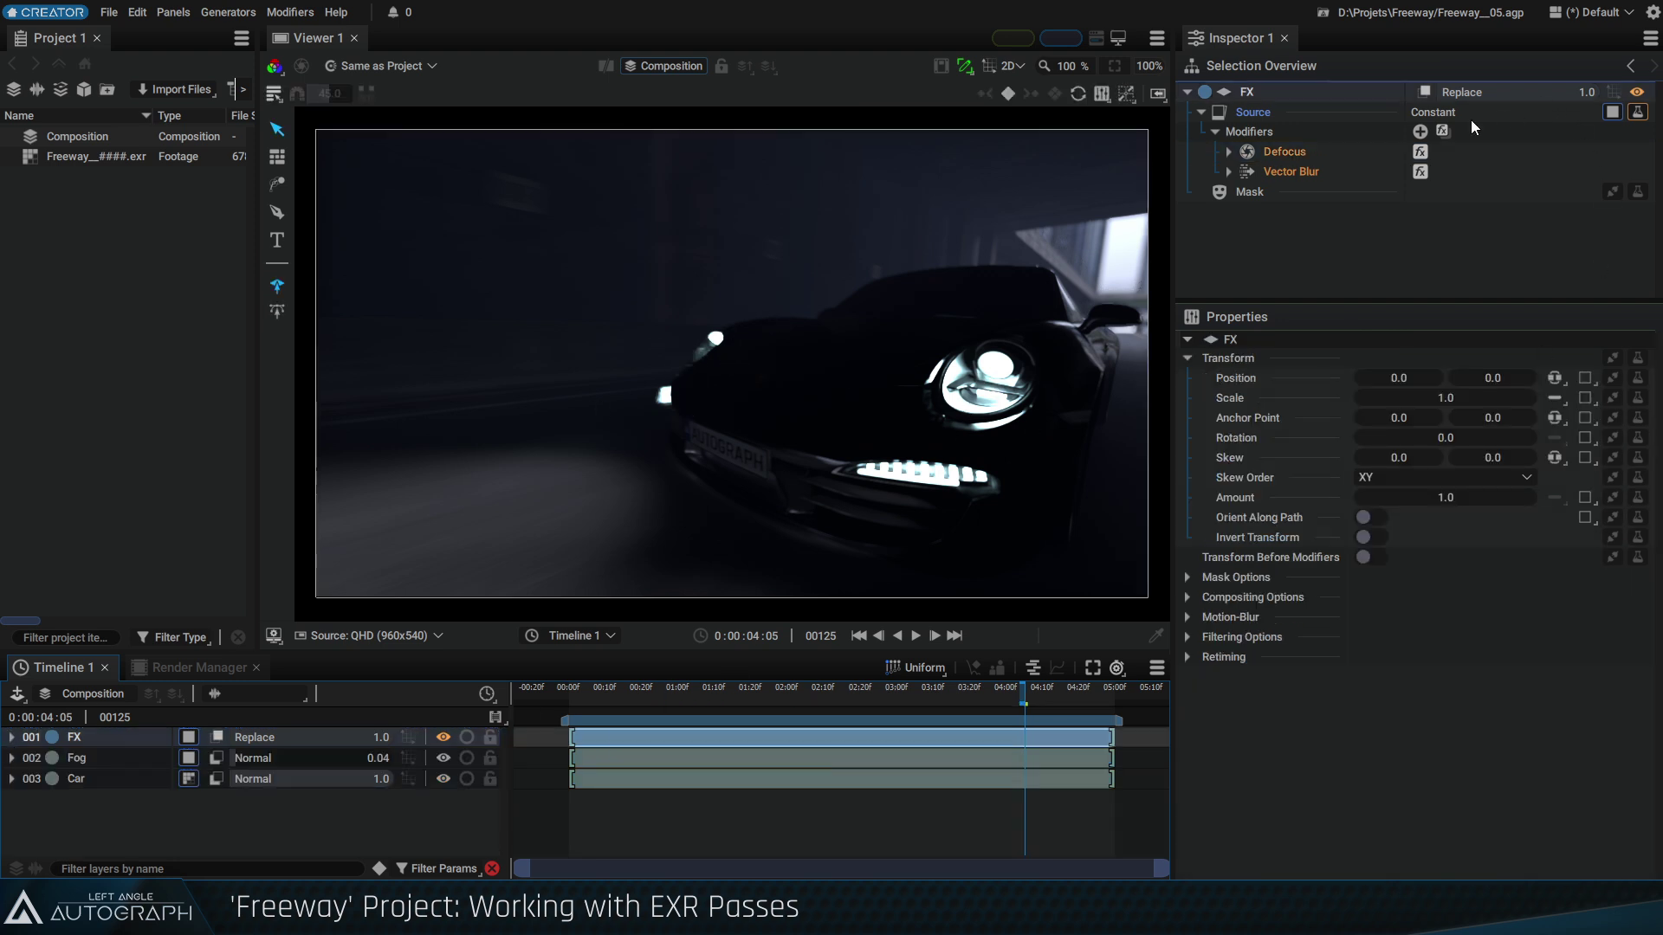
pyautogui.click(1421, 130)
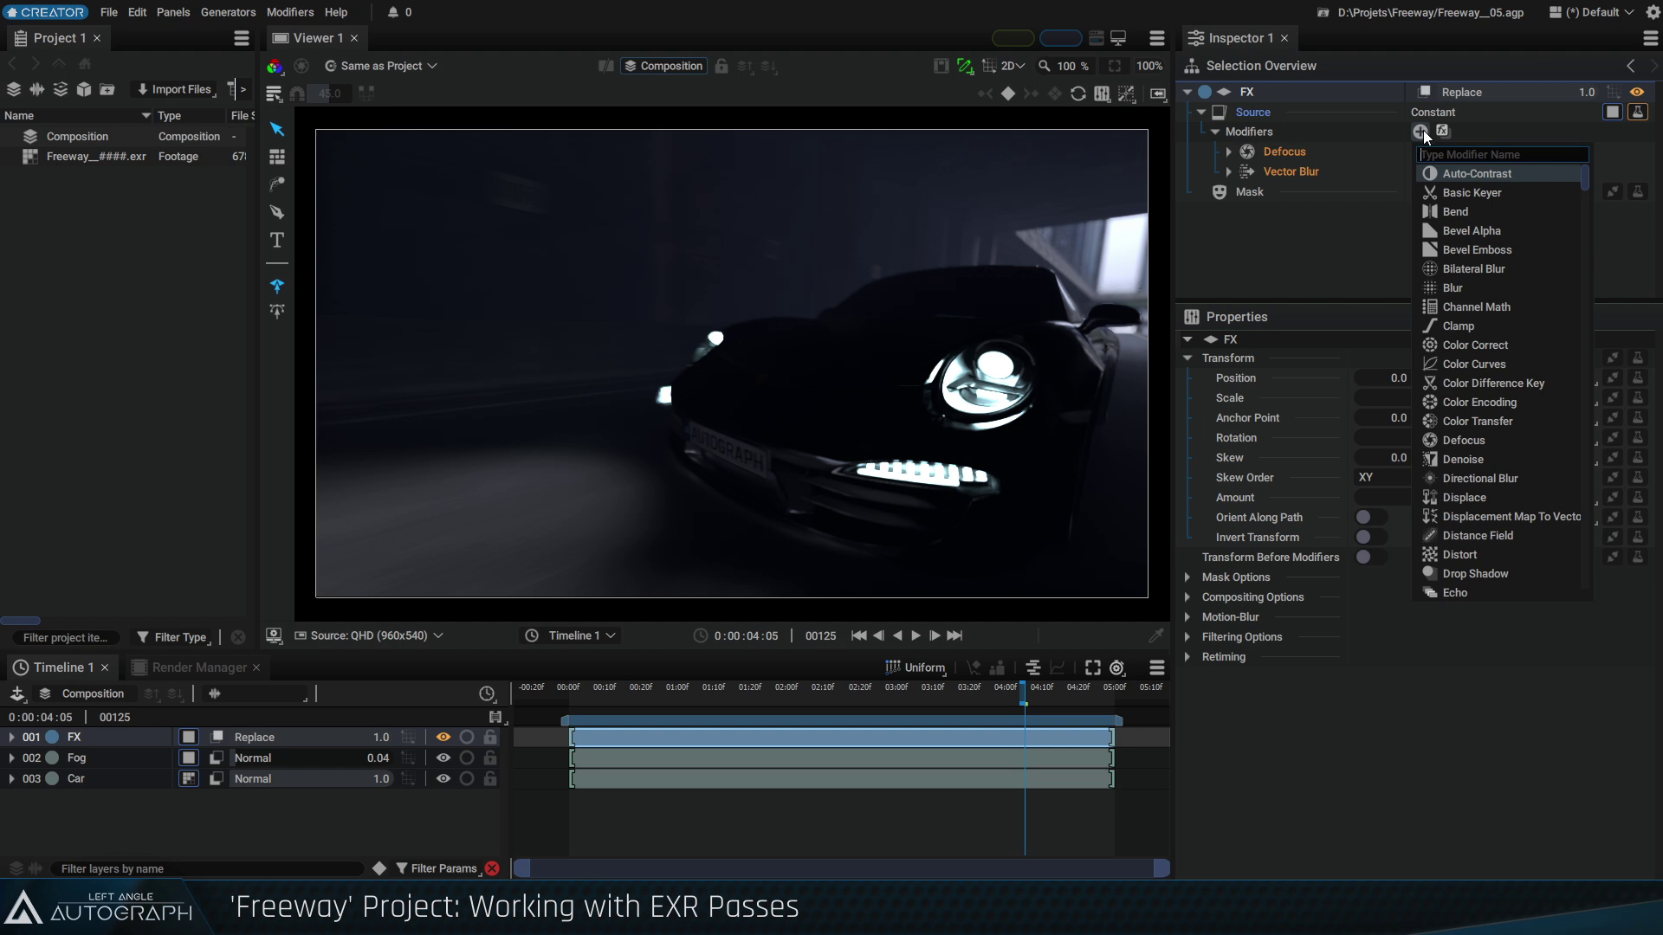
pyautogui.write('glo')
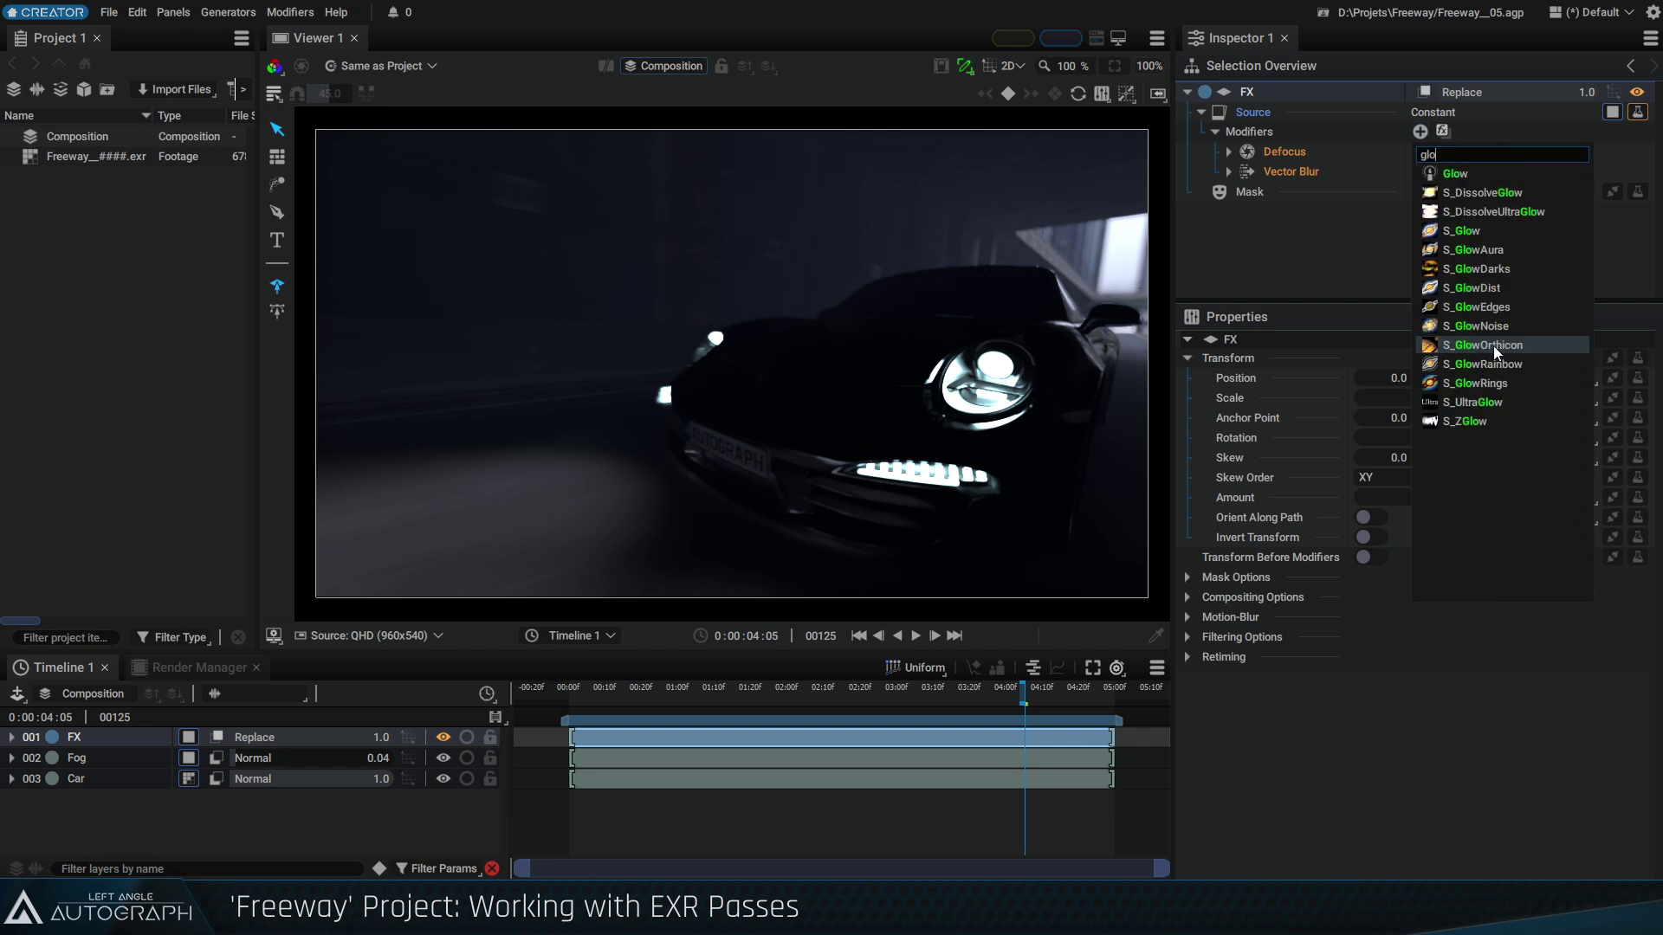
pyautogui.click(1495, 171)
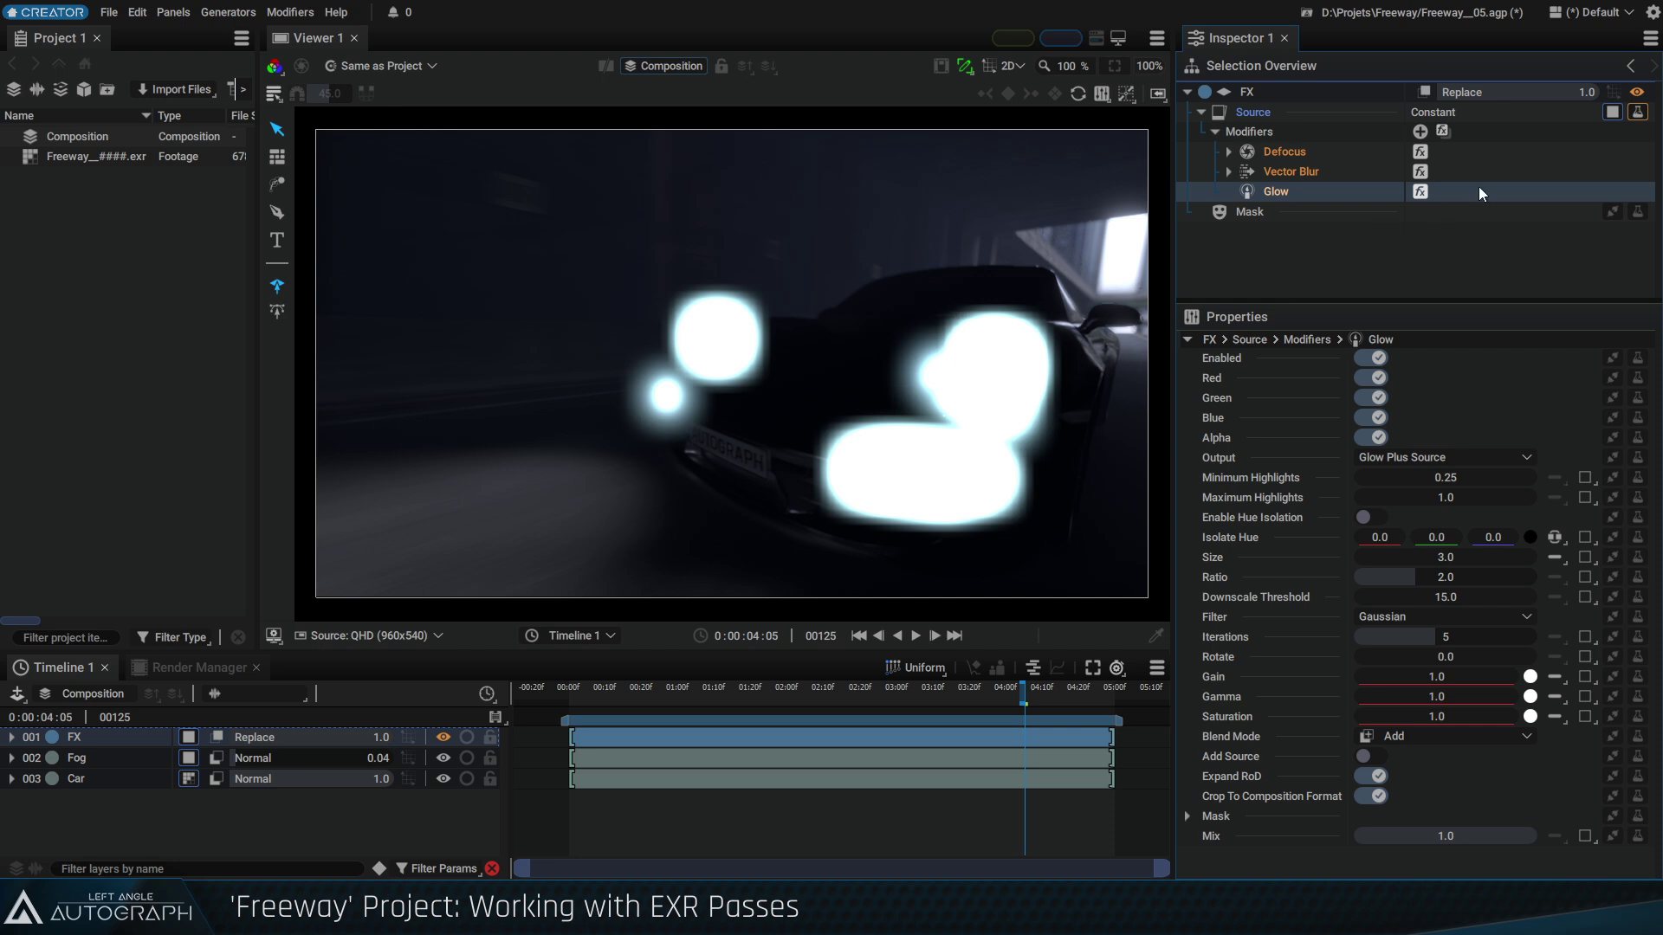
# Disable the Glow to inspect the headlights without it, step back to frame 121 and re-enable it
pyautogui.click(1420, 191)
pyautogui.moveTo(995, 370)
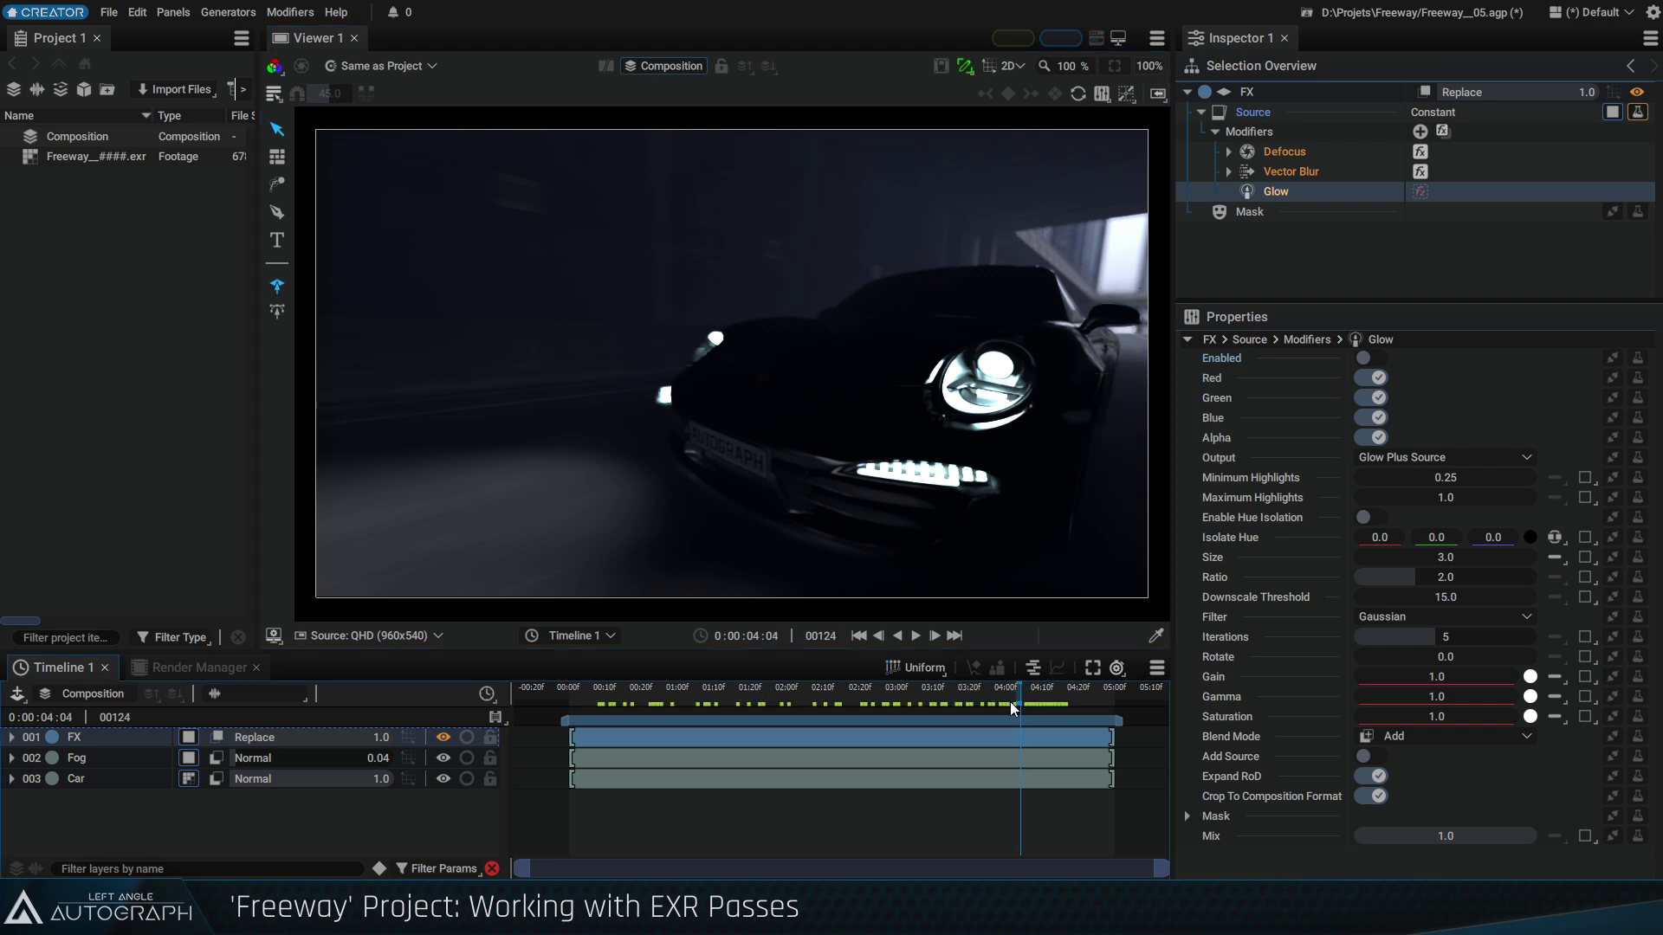
pyautogui.press('Left')
pyautogui.press('Left')
pyautogui.press('Left')
pyautogui.press('Left')
pyautogui.click(1421, 191)
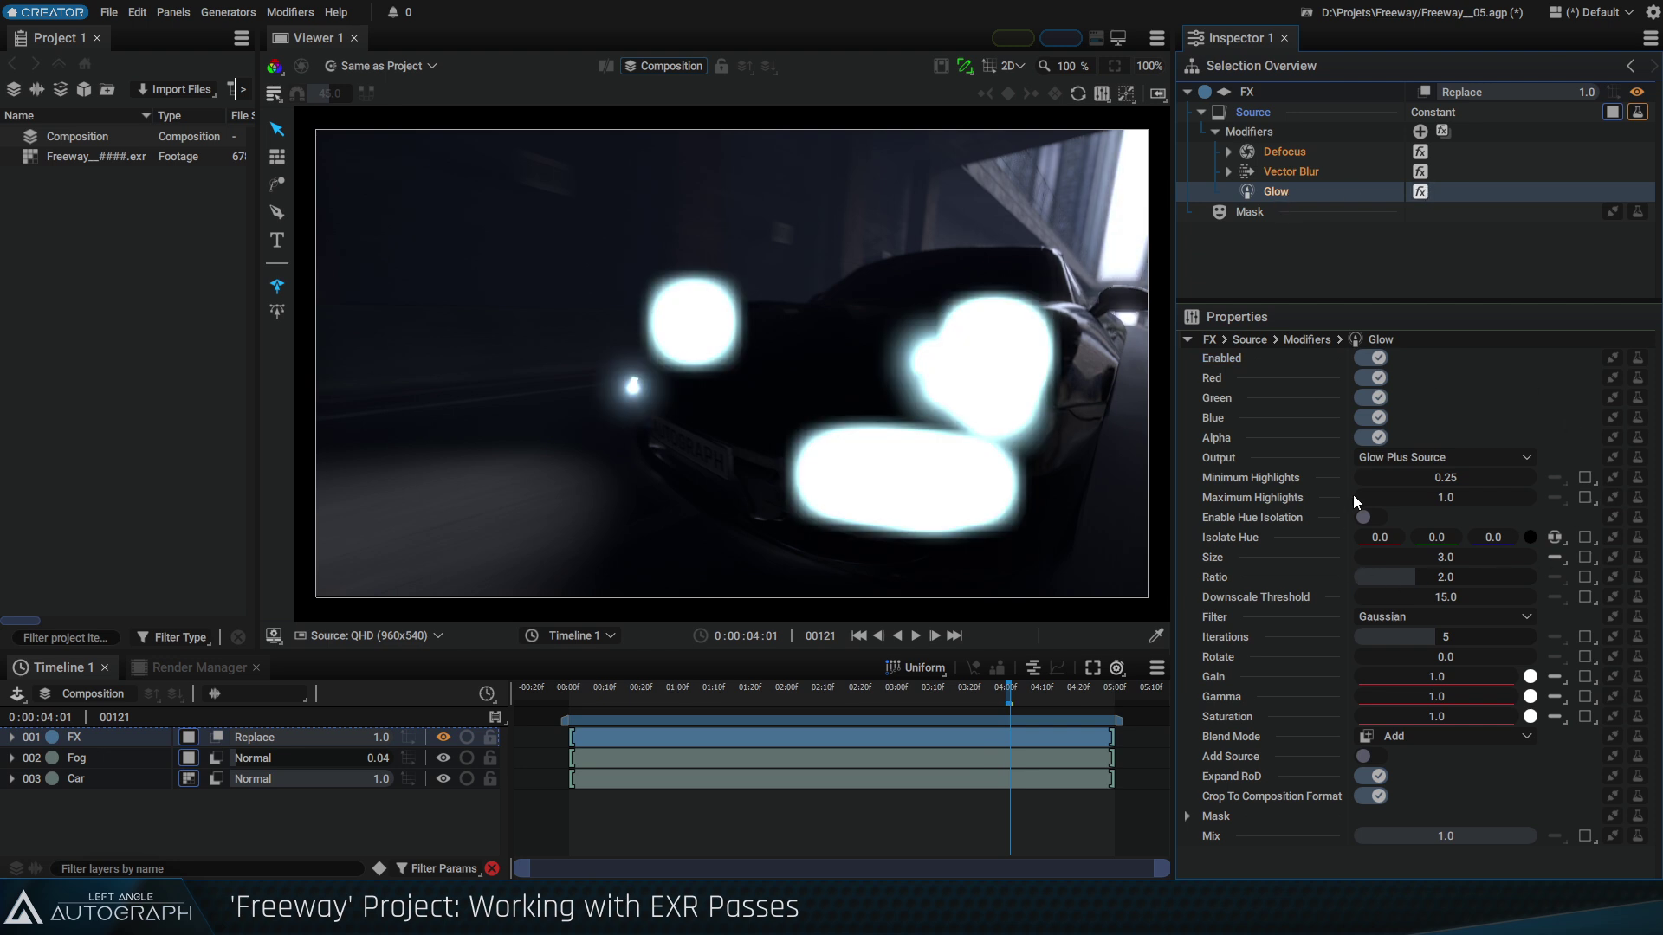
# Set the Glow's Size to 8 and its Downscale Threshold to 128
pyautogui.moveTo(1428, 557); pyautogui.dragTo(1489, 557)
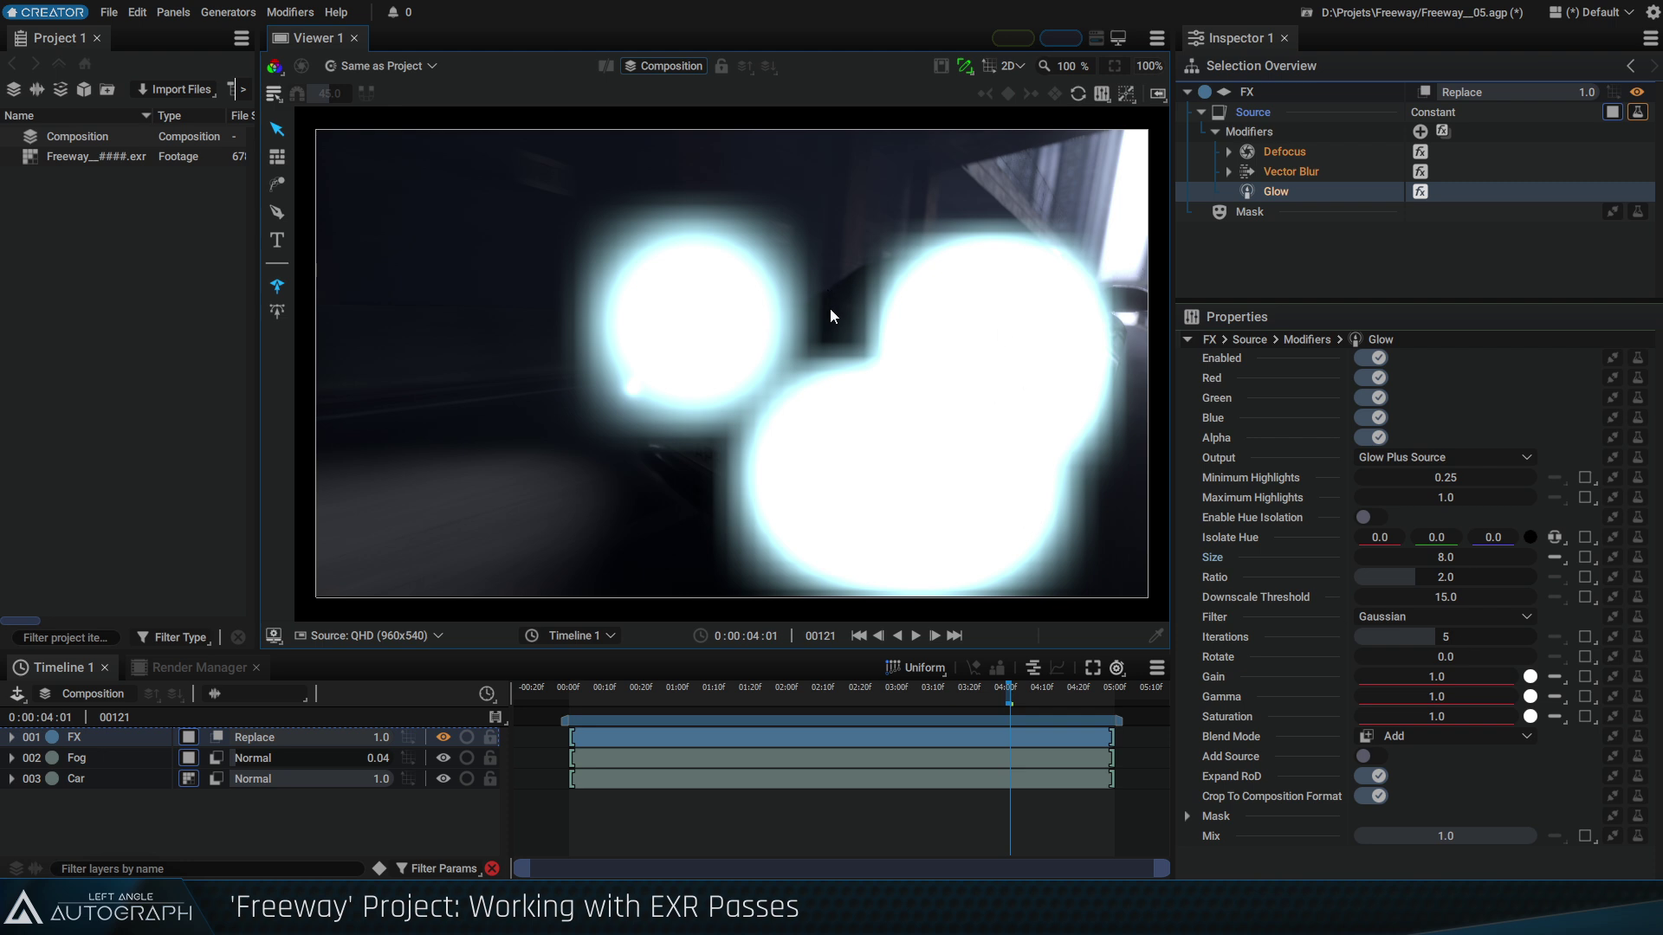
pyautogui.moveTo(1467, 596); pyautogui.dragTo(1553, 596)
pyautogui.click(1469, 599)
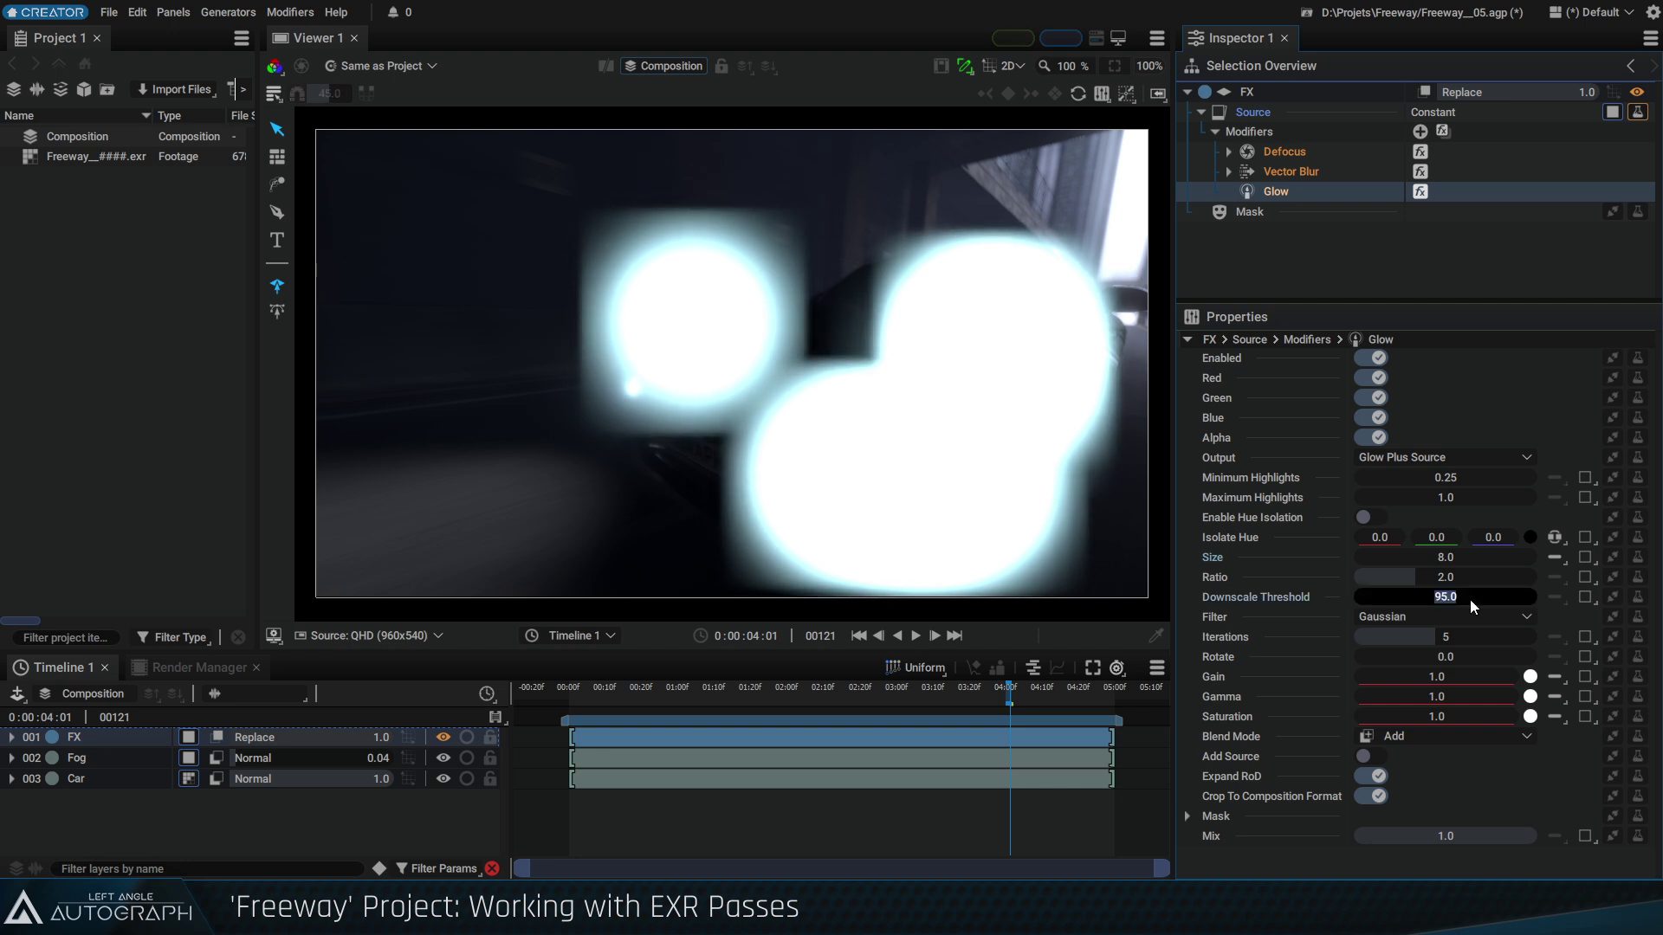
pyautogui.write('128')
pyautogui.press('Return')
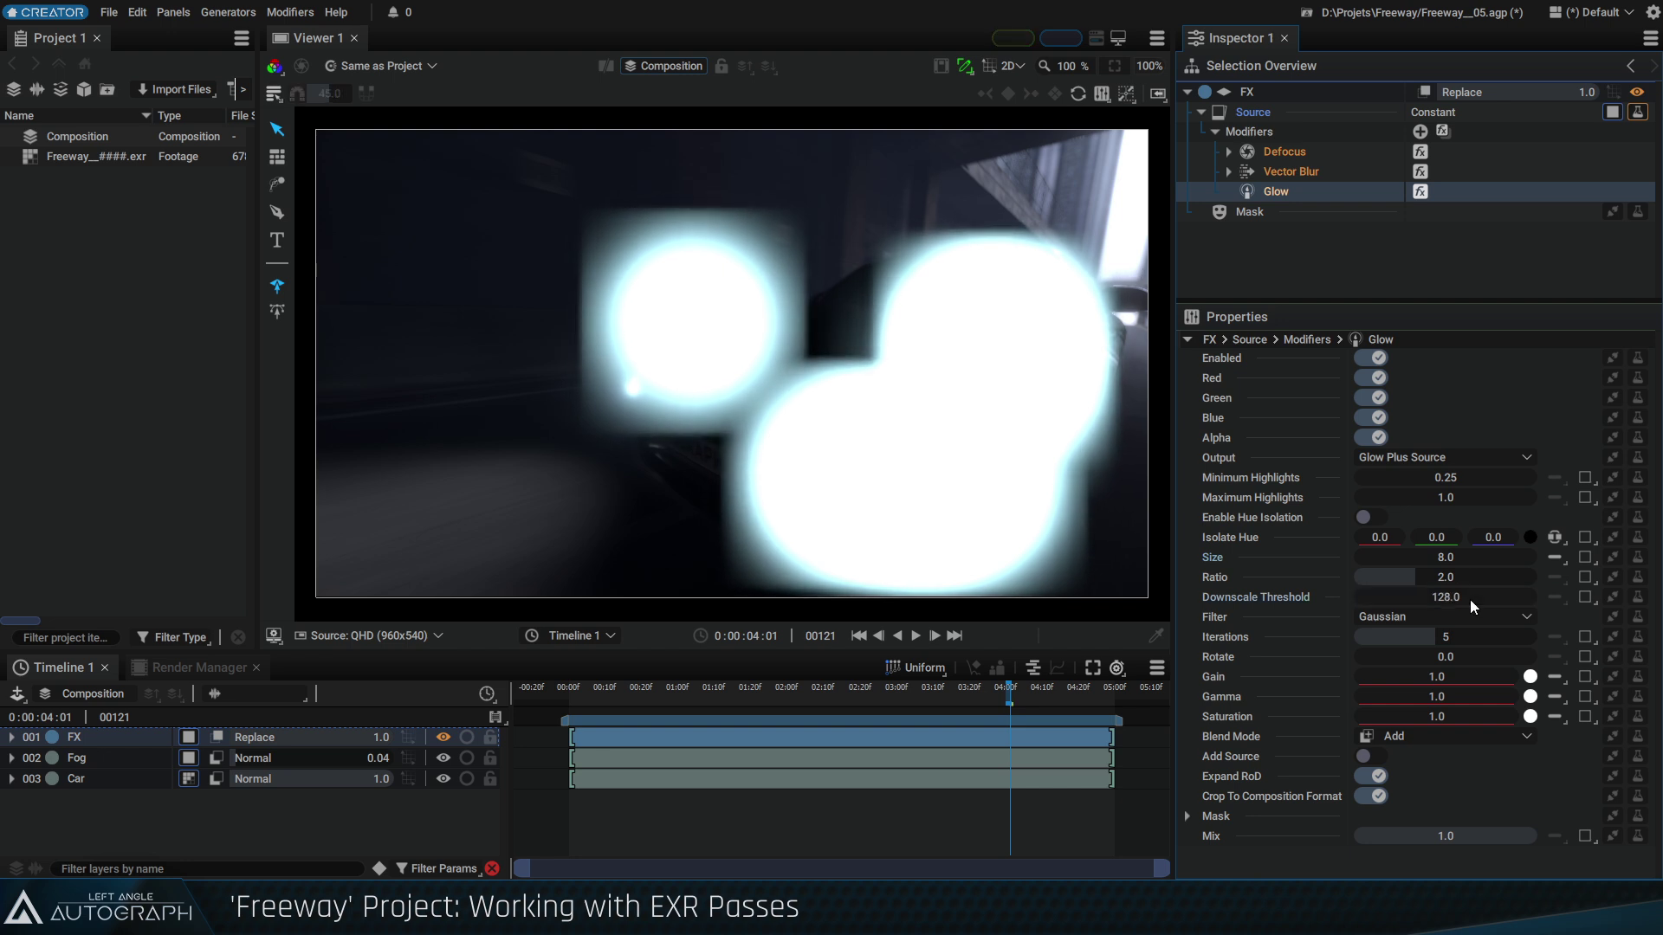
# Change the Glow's Filter to Quadratic and set its Gain to 0.001, checking the result between frames 115 and 121
pyautogui.click(1474, 617)
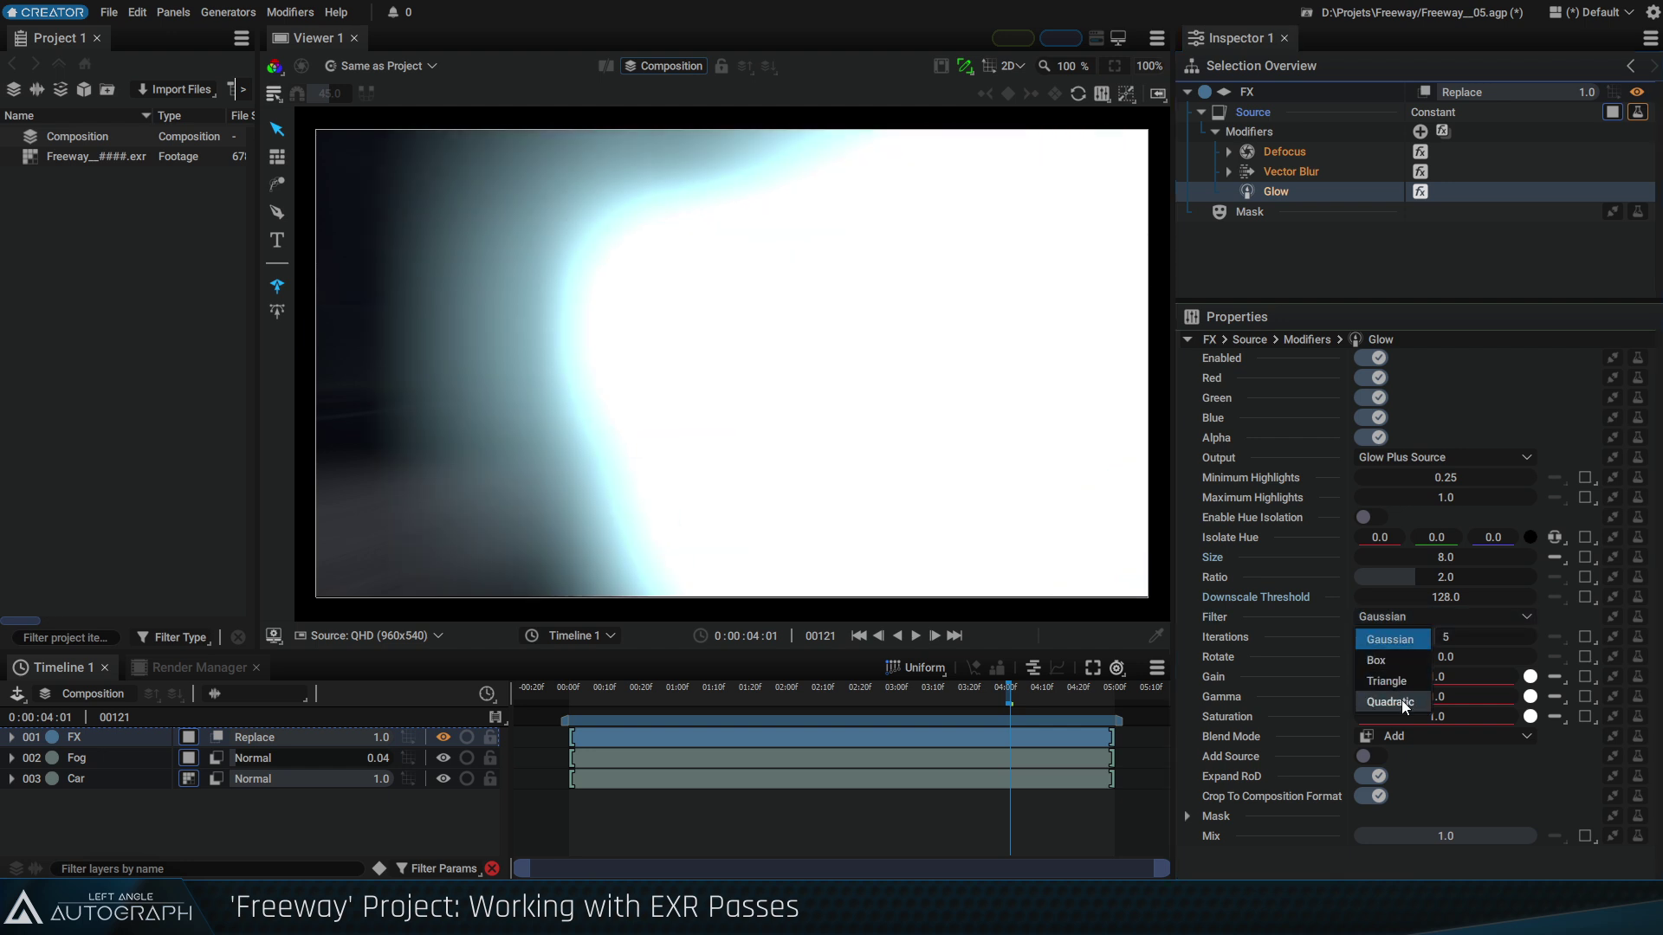
pyautogui.click(1394, 702)
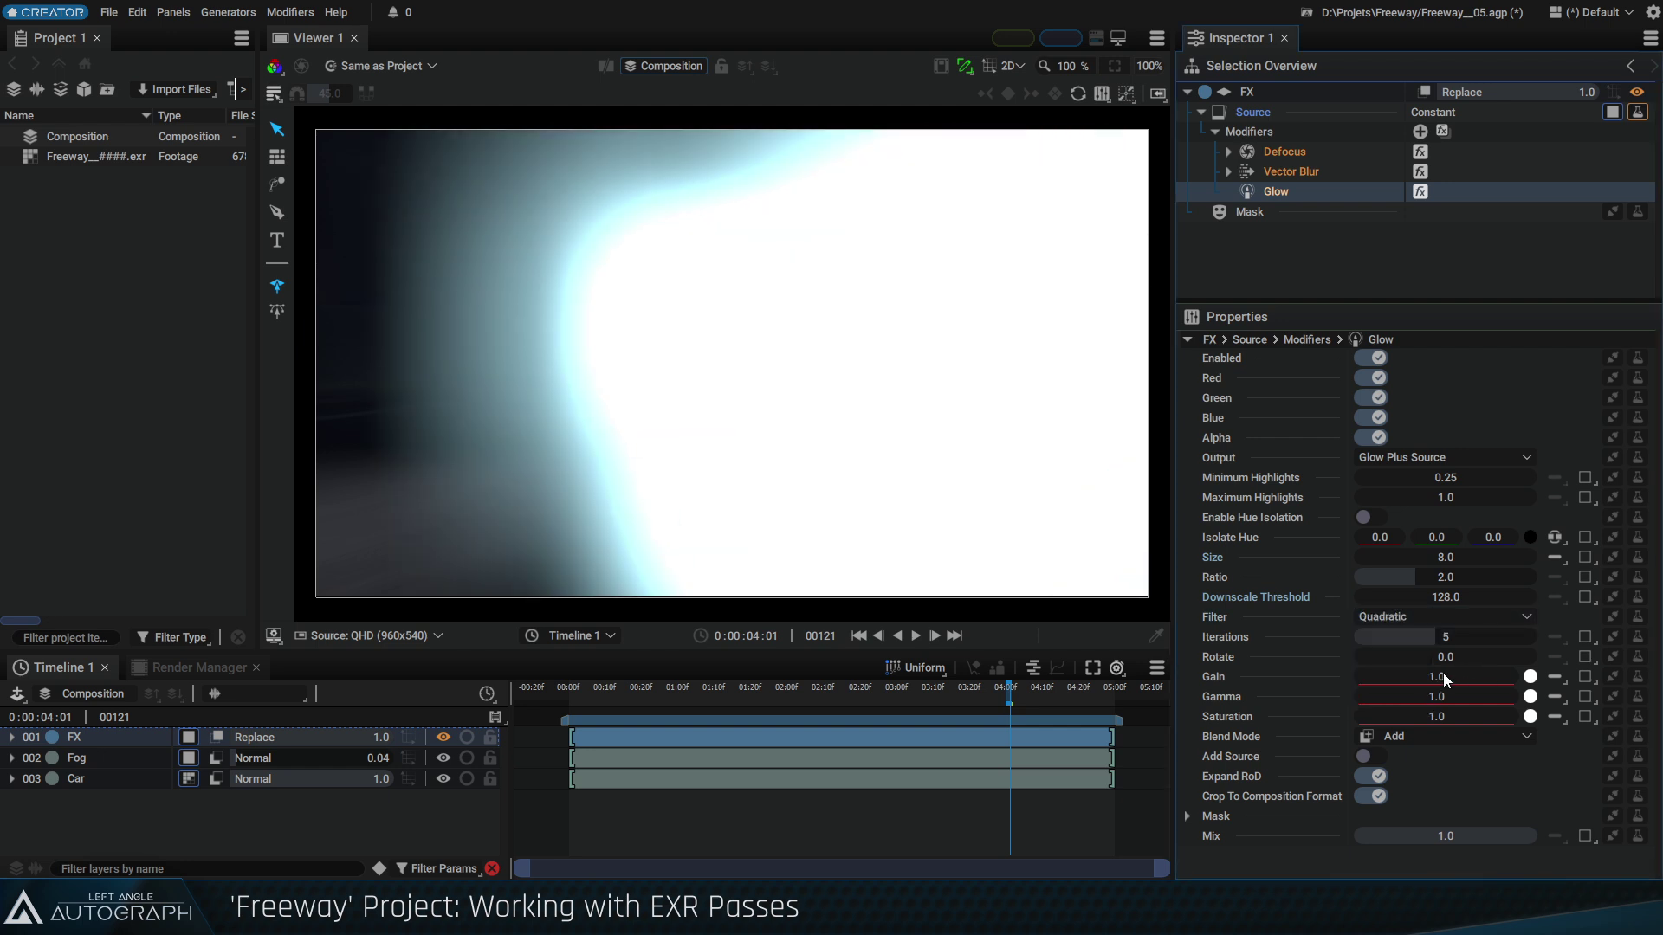
pyautogui.moveTo(1443, 675); pyautogui.dragTo(1362, 675)
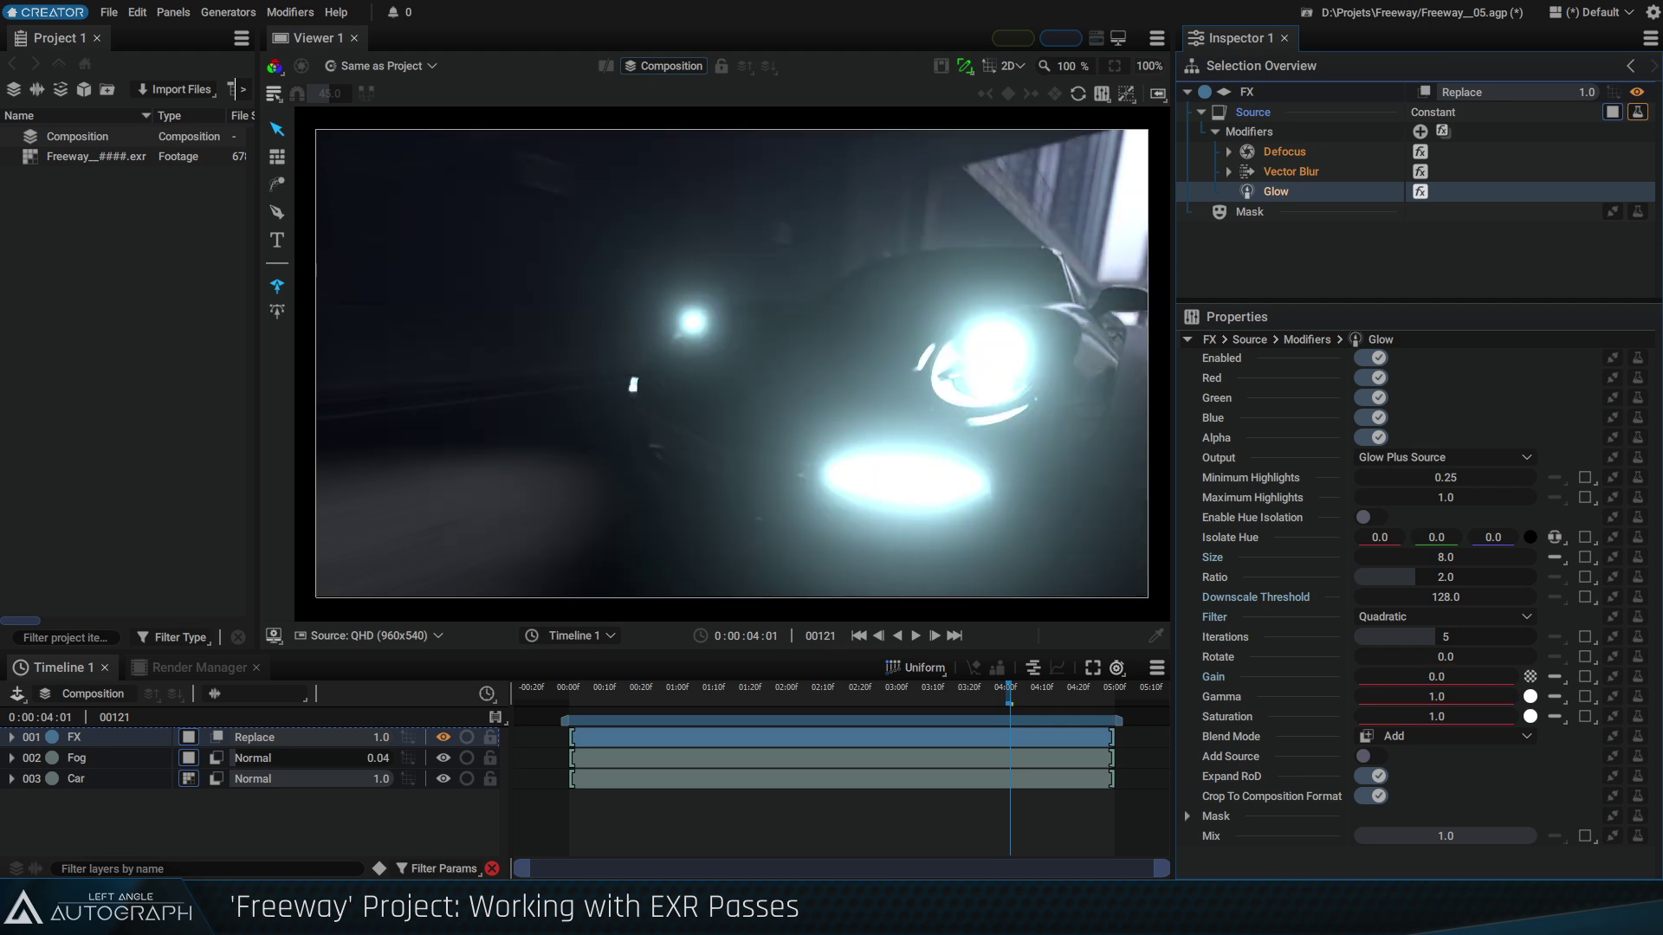
pyautogui.click(1464, 678)
pyautogui.press('BackSpace')
pyautogui.write('1')
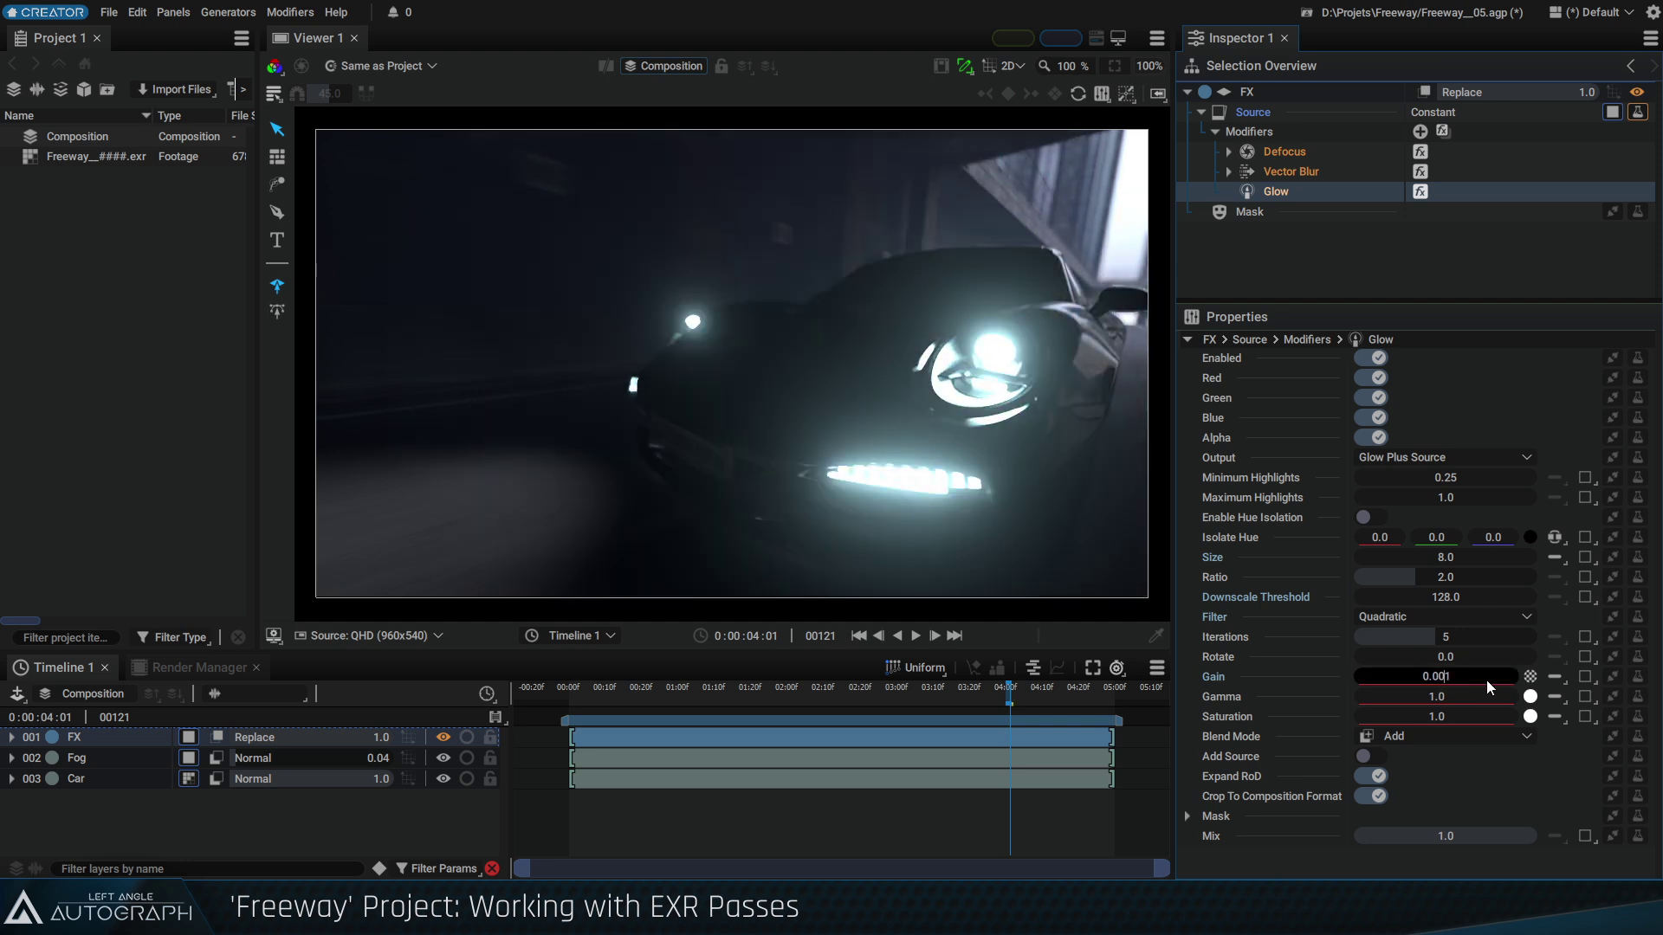
pyautogui.click(979, 693)
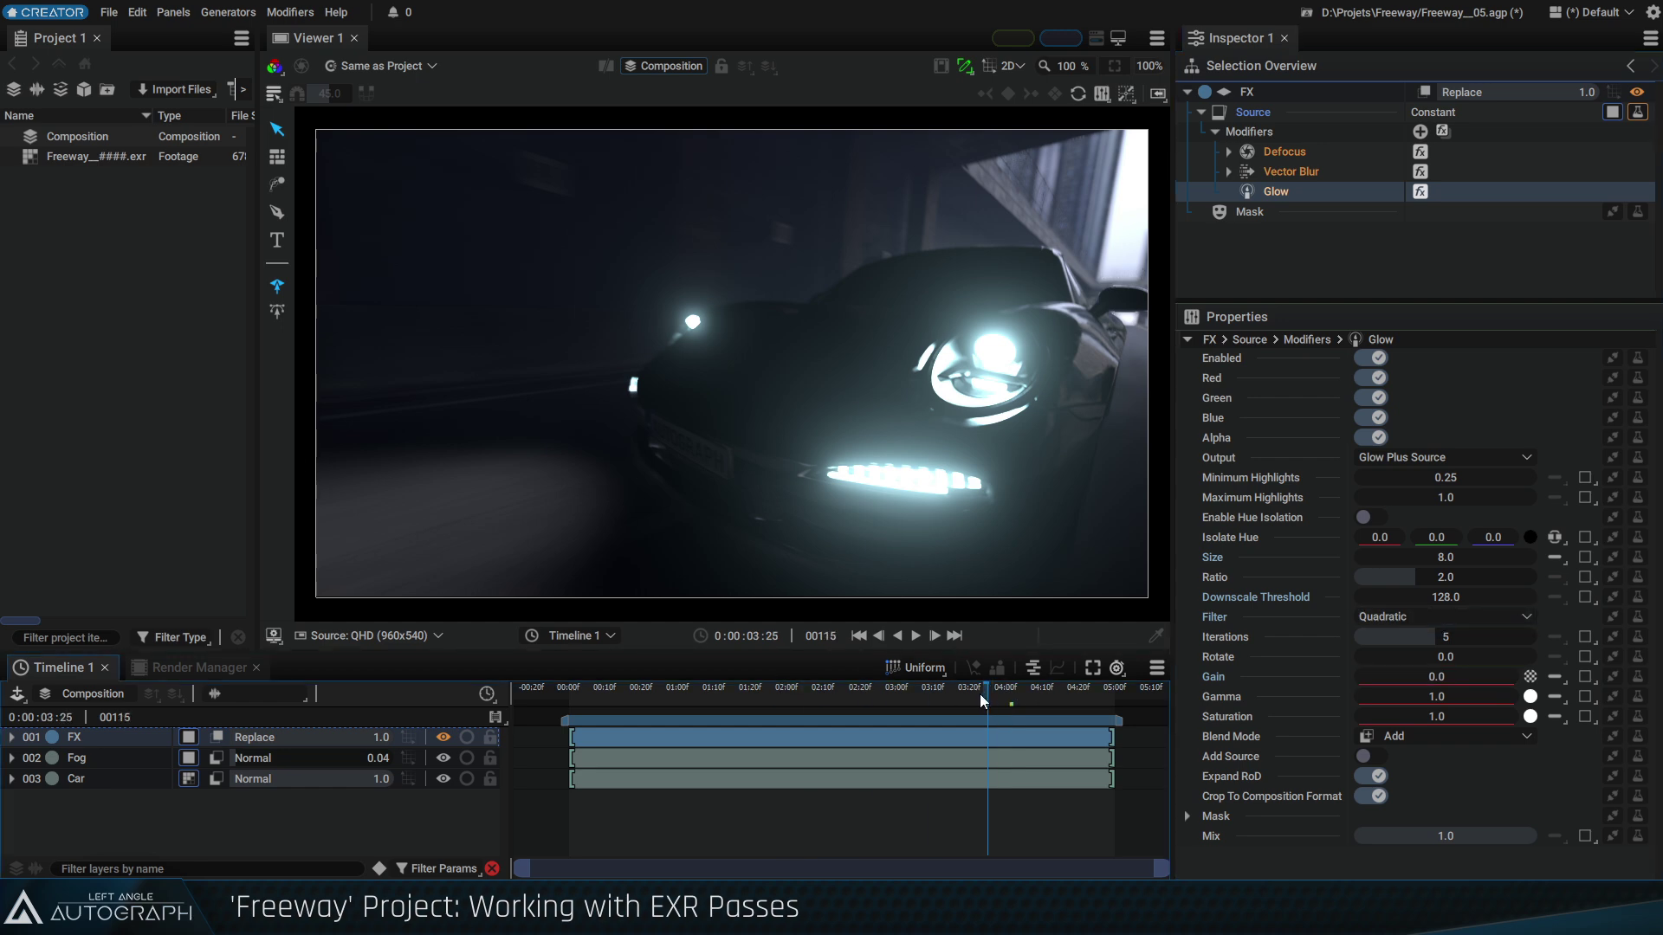
pyautogui.moveTo(980, 694); pyautogui.dragTo(1010, 708)
# Fine-tune the Glow's Gain down to 0.0004, check it at frame 126 and save the project
pyautogui.doubleClick(1458, 678)
pyautogui.write('0.001')
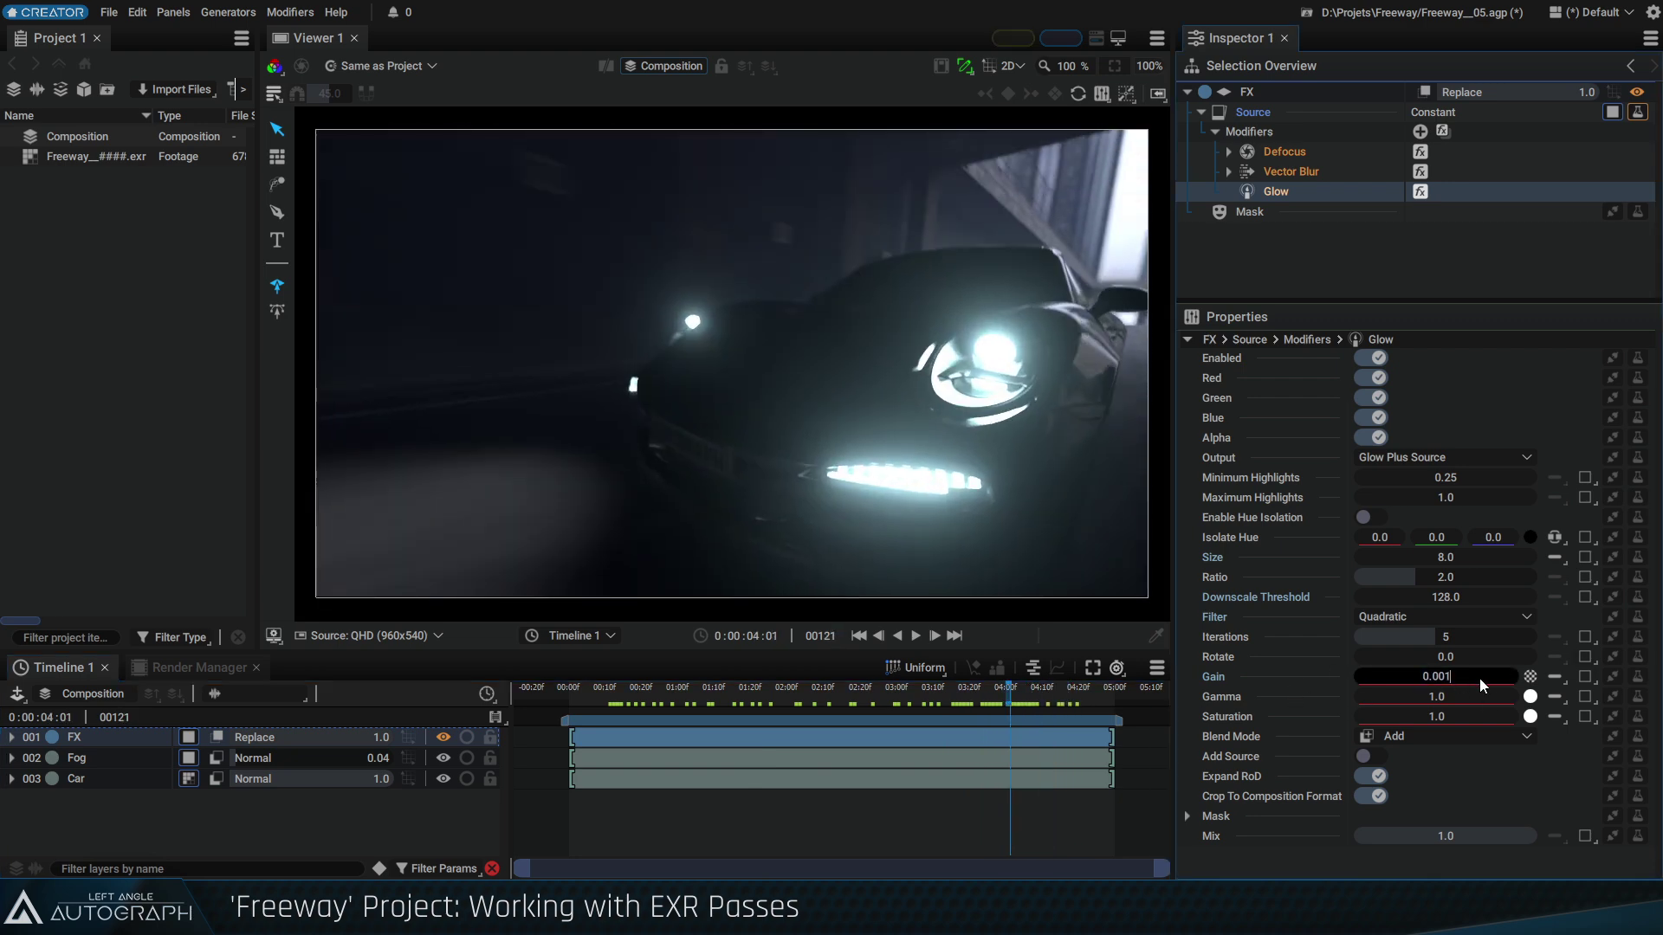
pyautogui.write('0')
pyautogui.press('Down')
pyautogui.press('Down')
pyautogui.press('Down')
pyautogui.press('Down')
pyautogui.press('Down')
pyautogui.press('Down')
pyautogui.press('Down')
pyautogui.press('Down')
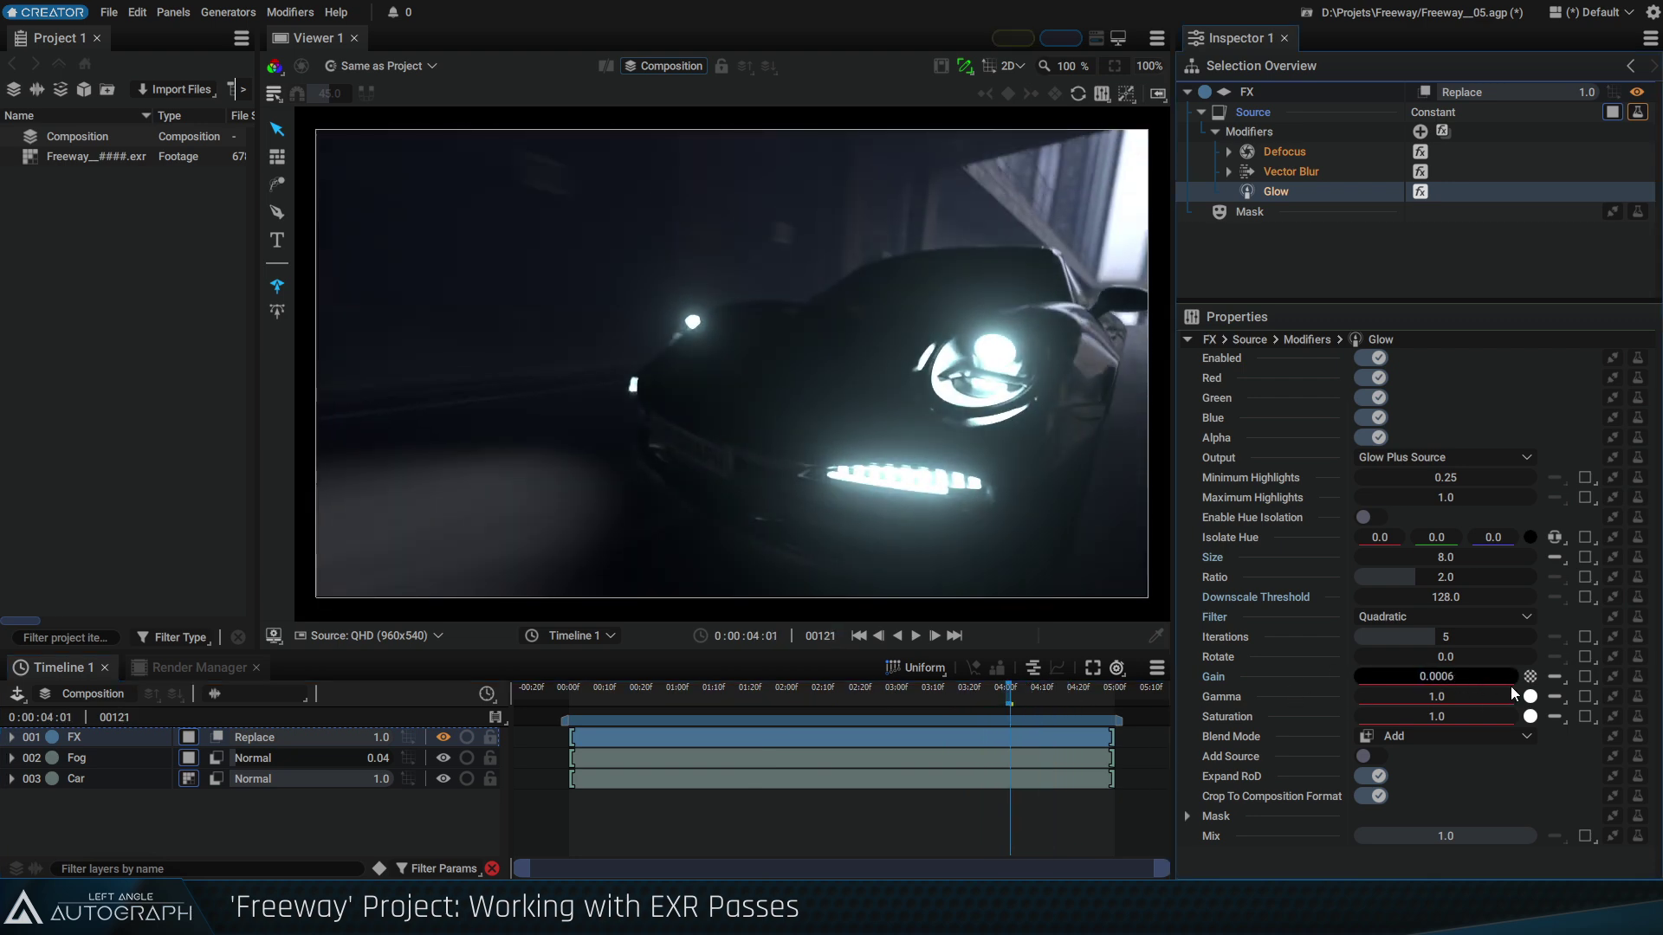
pyautogui.press('Up')
pyautogui.press('Up')
pyautogui.press('Up')
pyautogui.press('Down')
pyautogui.press('Up')
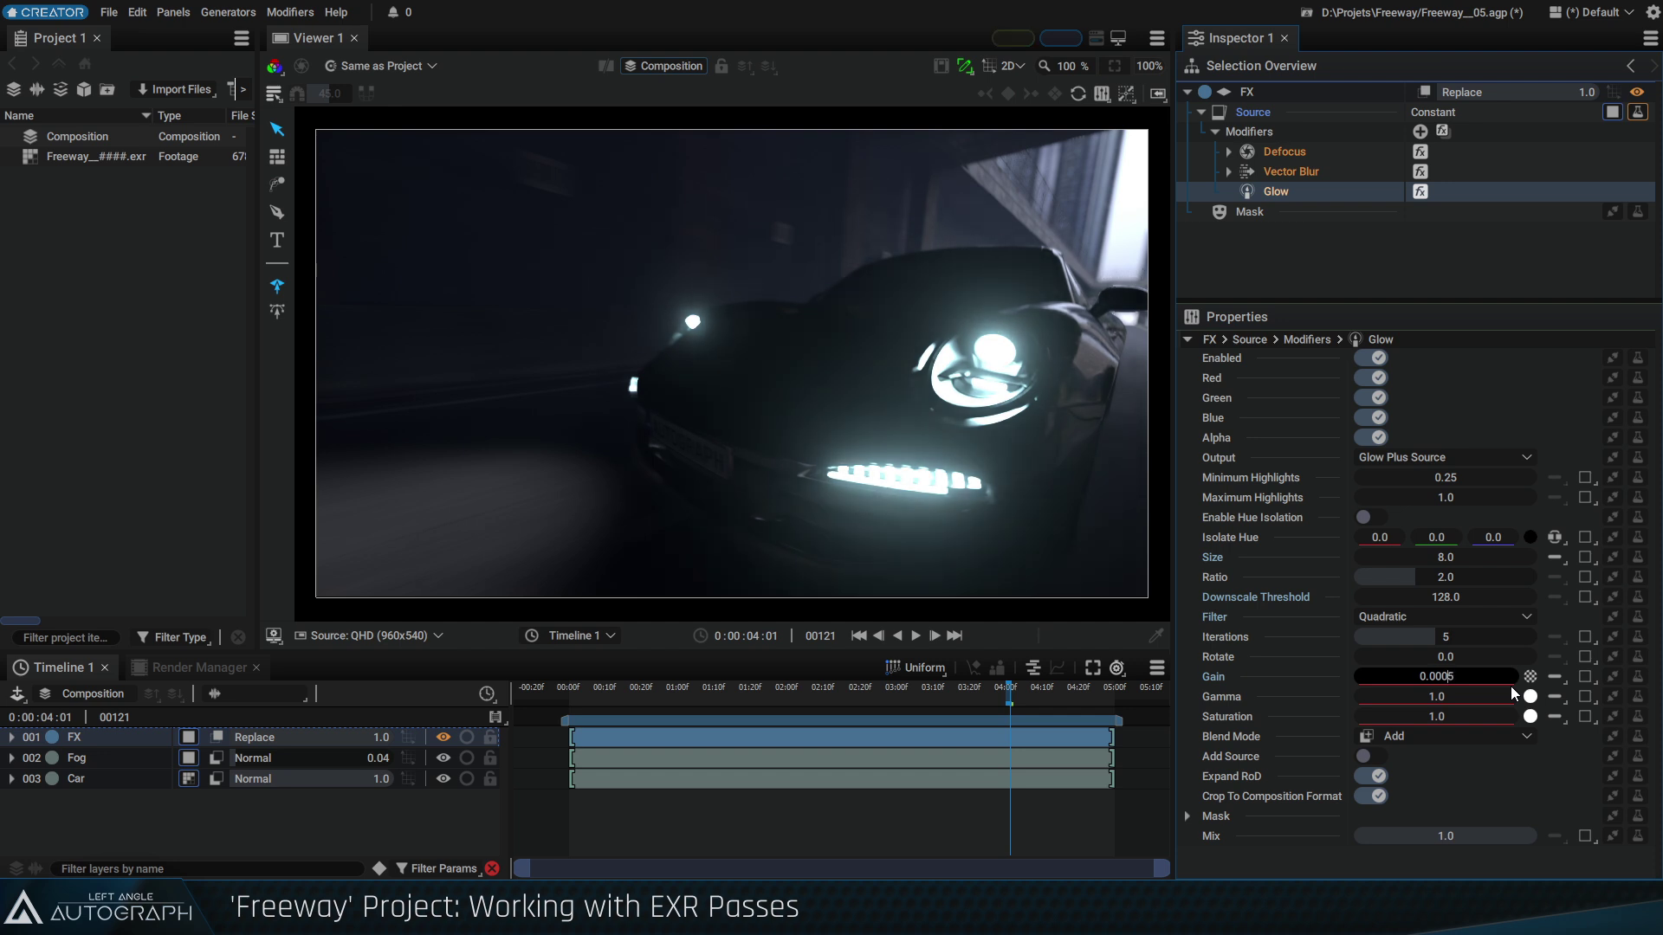
pyautogui.press('Up')
pyautogui.press('Up')
pyautogui.press('Down')
pyautogui.press('Down')
pyautogui.press('Down')
pyautogui.press('Down')
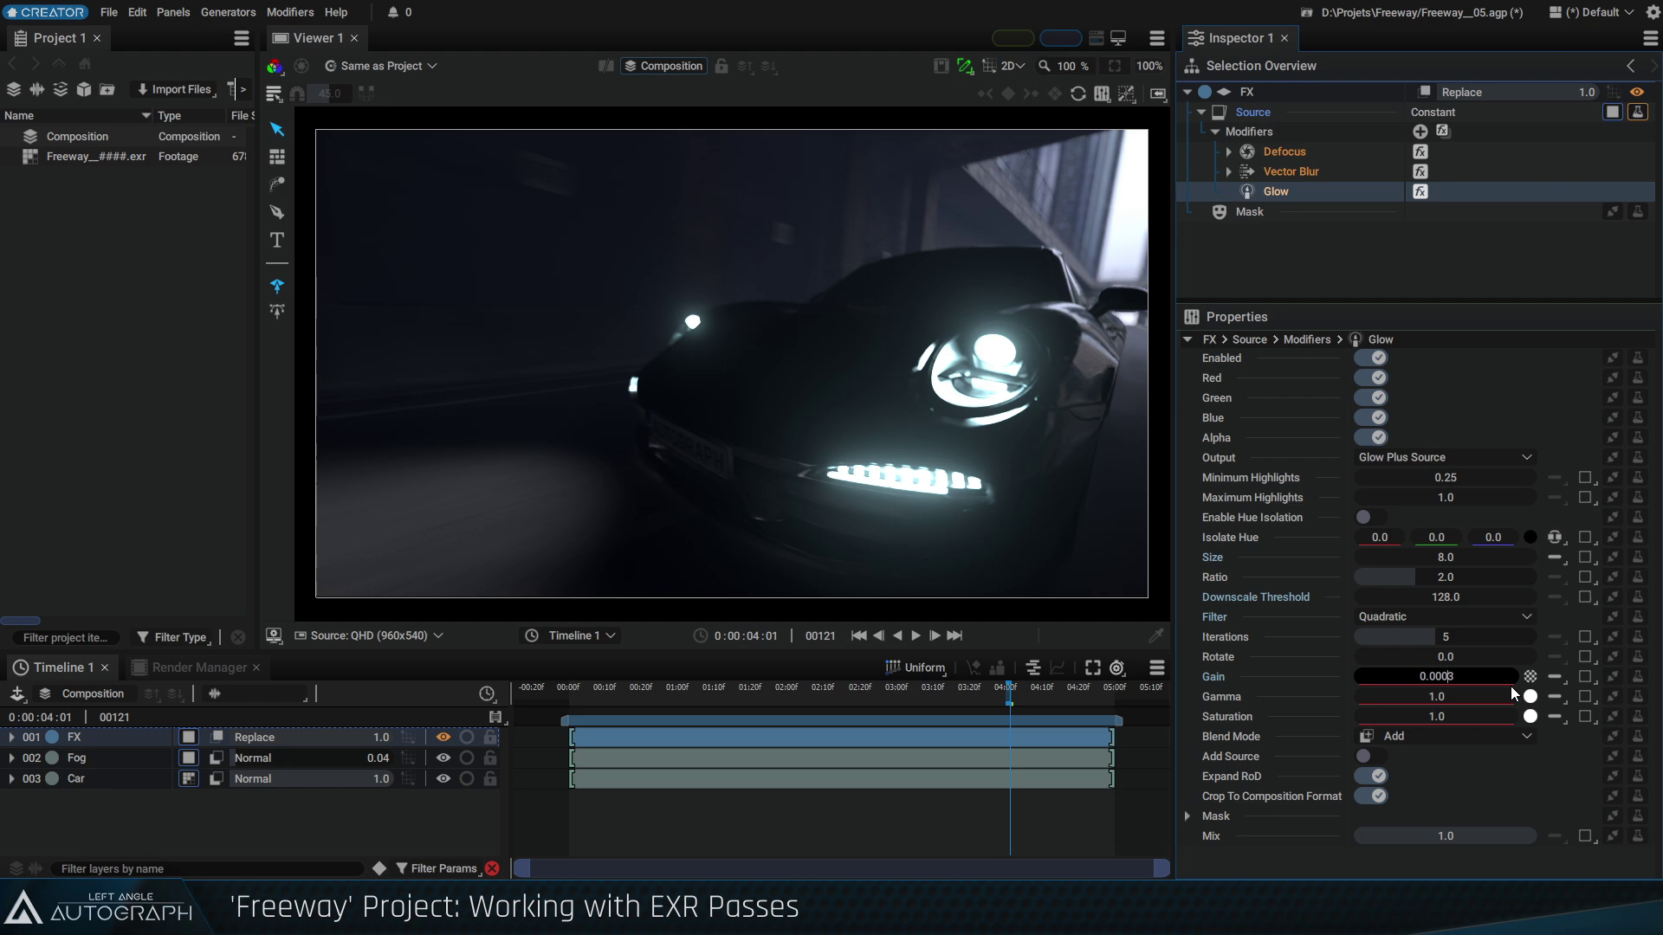
pyautogui.press('Up')
pyautogui.moveTo(1007, 689)
pyautogui.mouseDown()
pyautogui.moveTo(940, 690)
pyautogui.moveTo(1046, 693)
pyautogui.moveTo(1028, 698)
pyautogui.mouseUp()
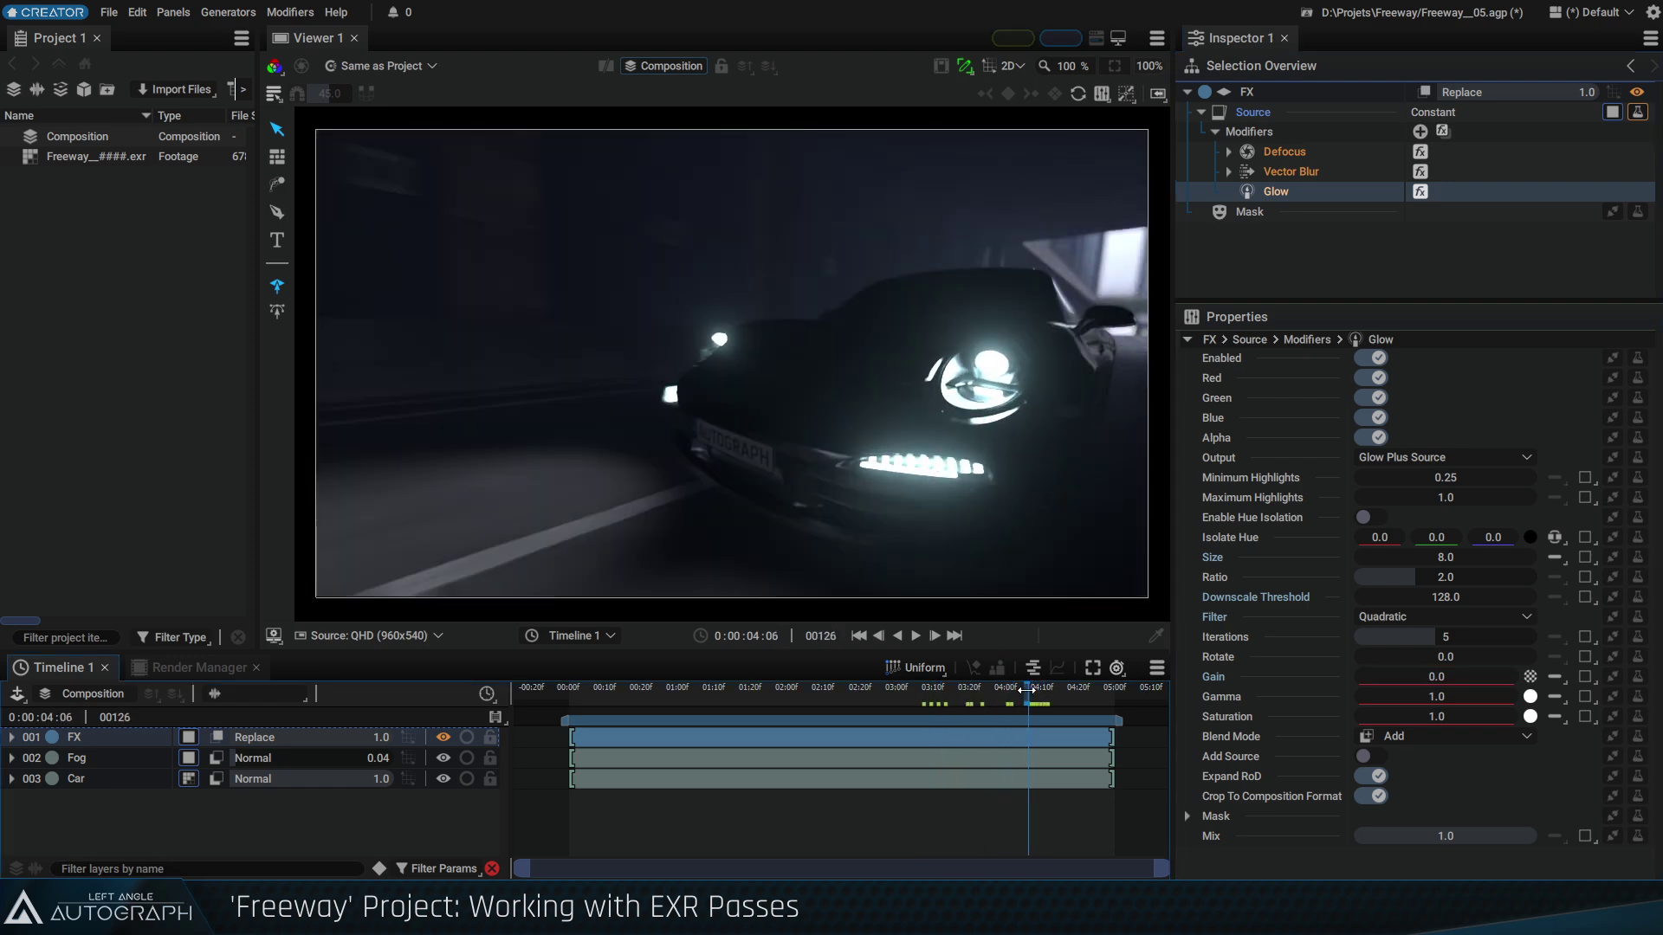
pyautogui.hotkey('ctrl', 's')
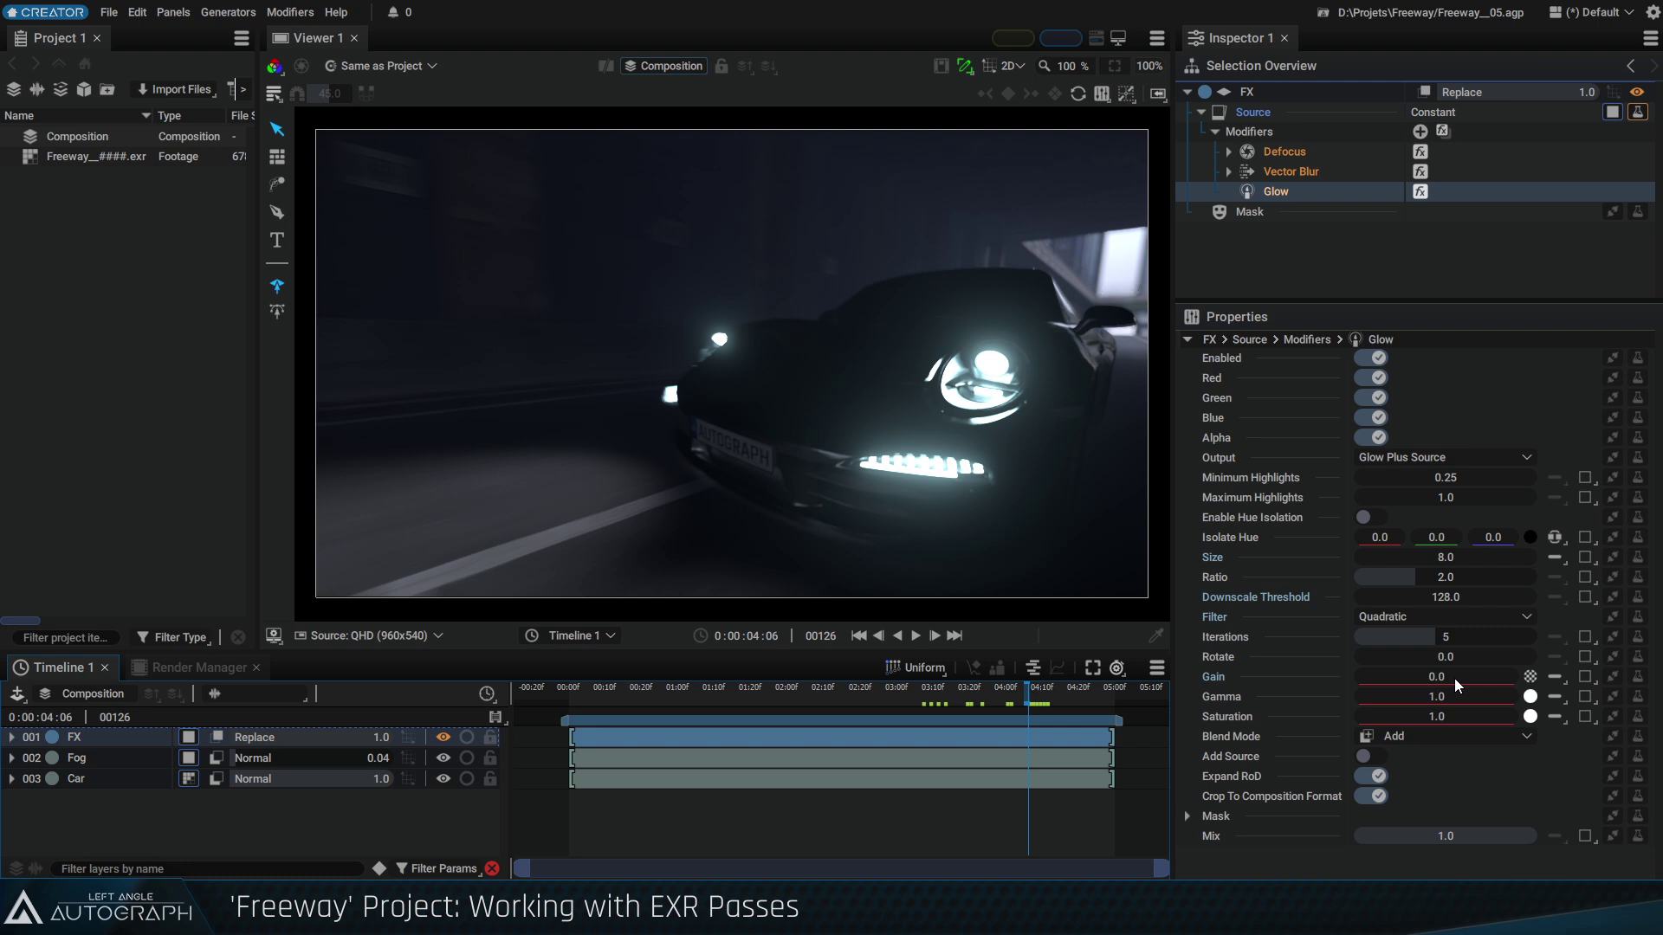
# Separate the Glow's Gain into individual channels and raise the blue value to 0.0011
pyautogui.click(1556, 679)
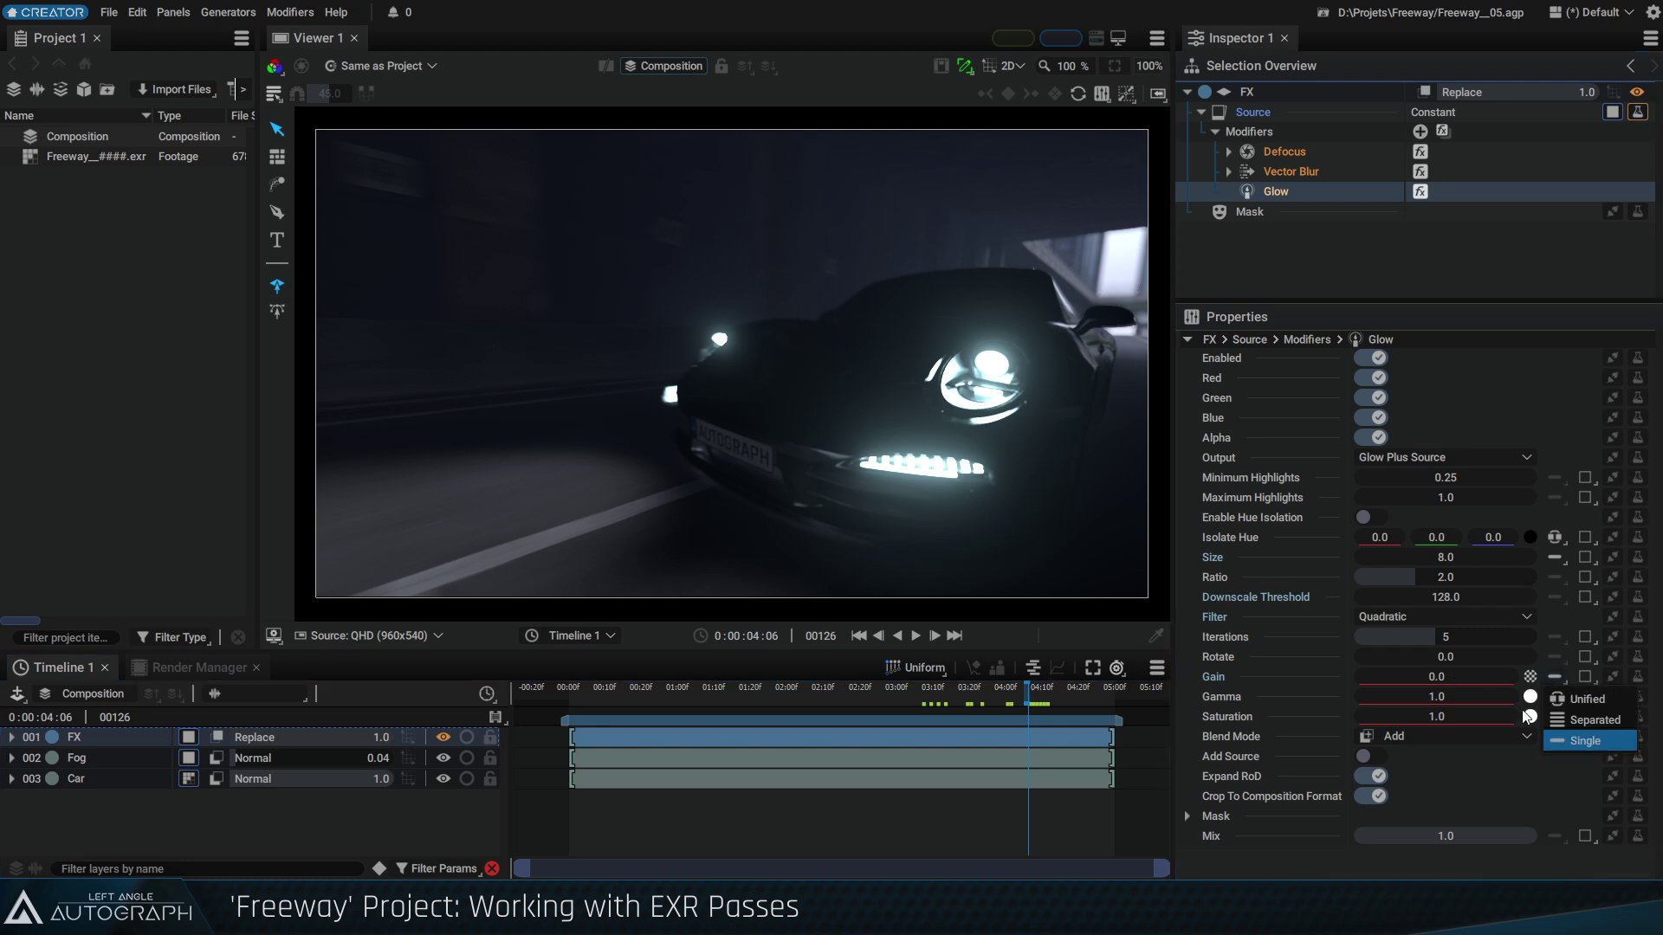
pyautogui.click(1594, 720)
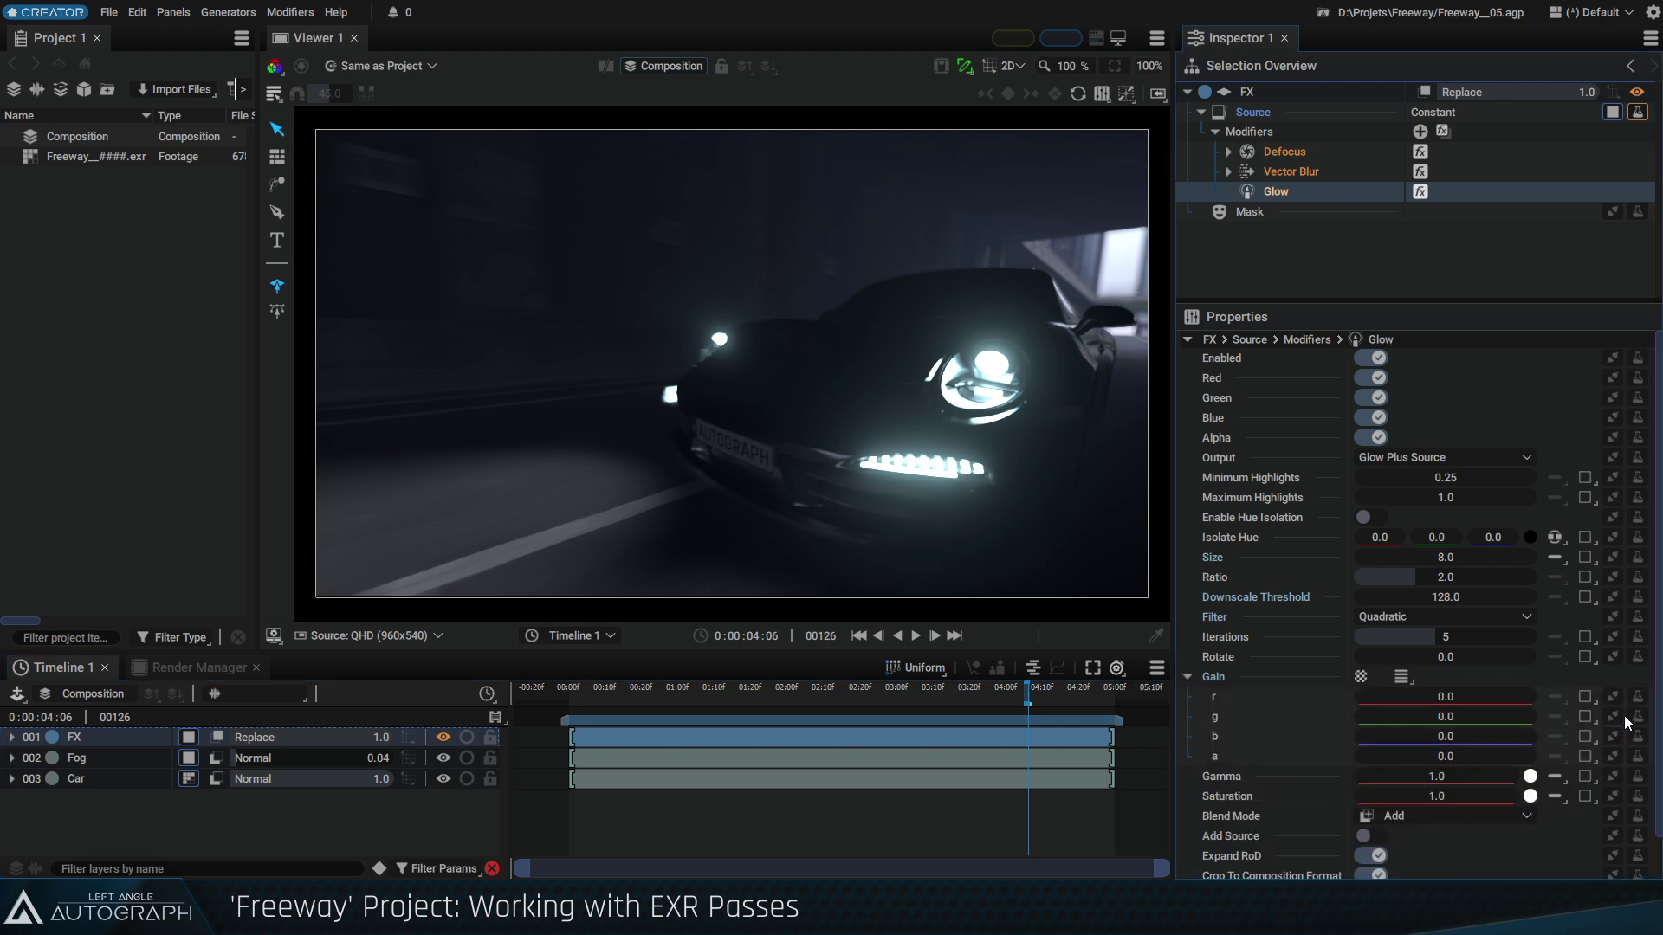
pyautogui.moveTo(1476, 736); pyautogui.dragTo(1508, 743)
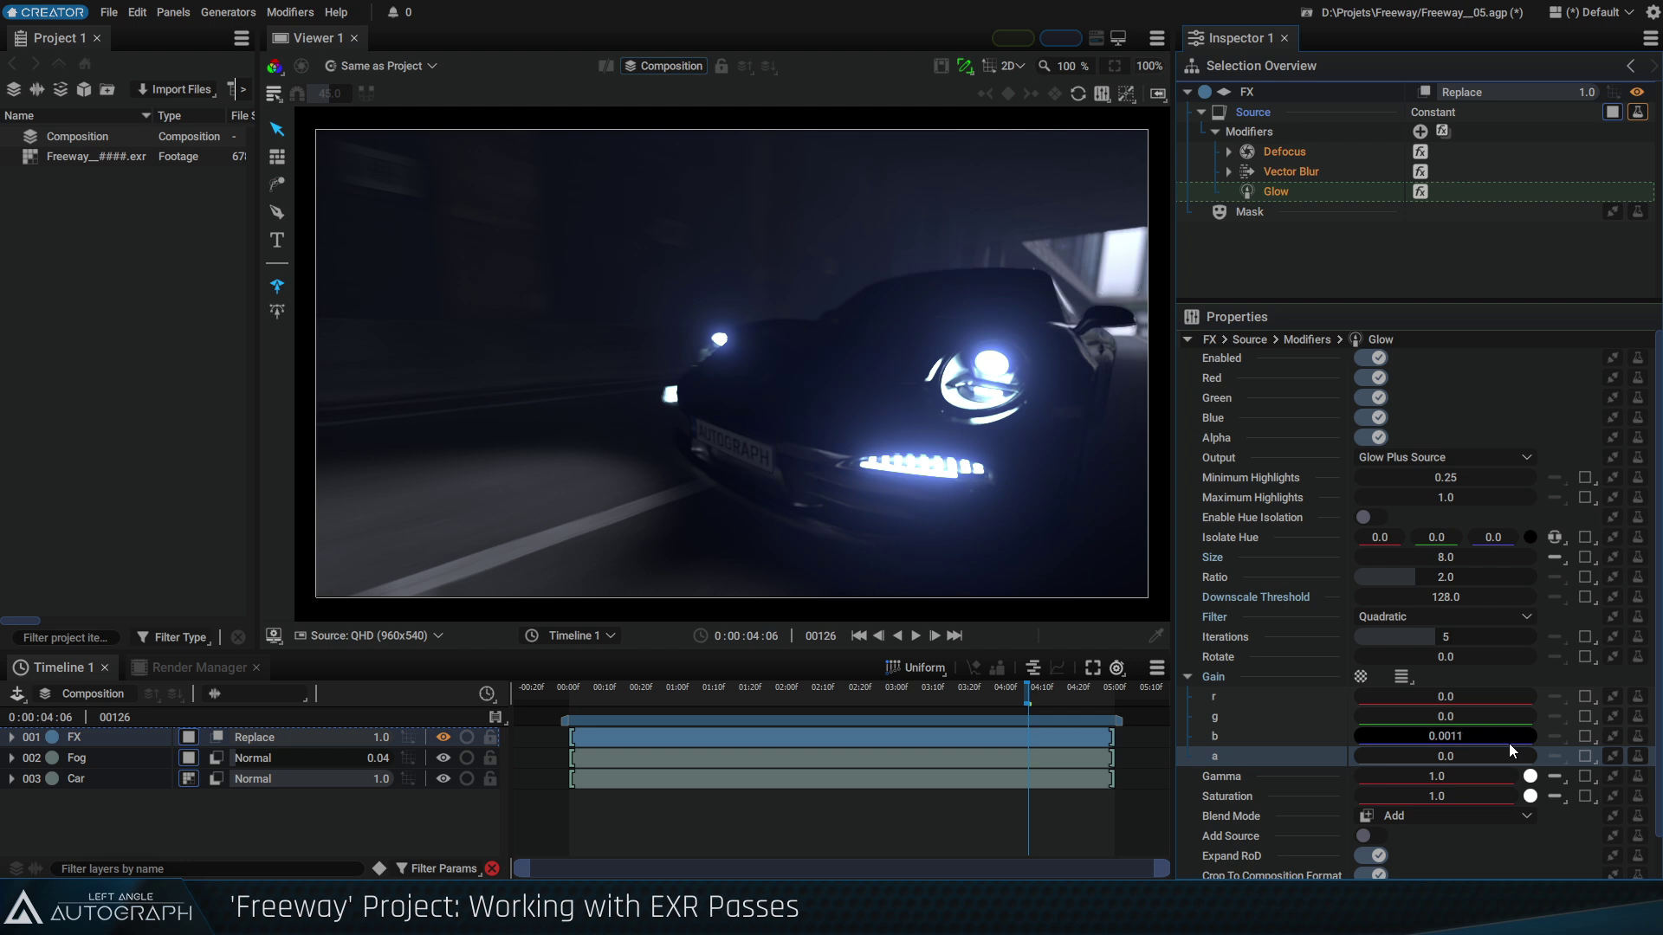
# Try raising the red channel of the Glow's Gain to 0.0011 and cancel the change
pyautogui.click(1475, 698)
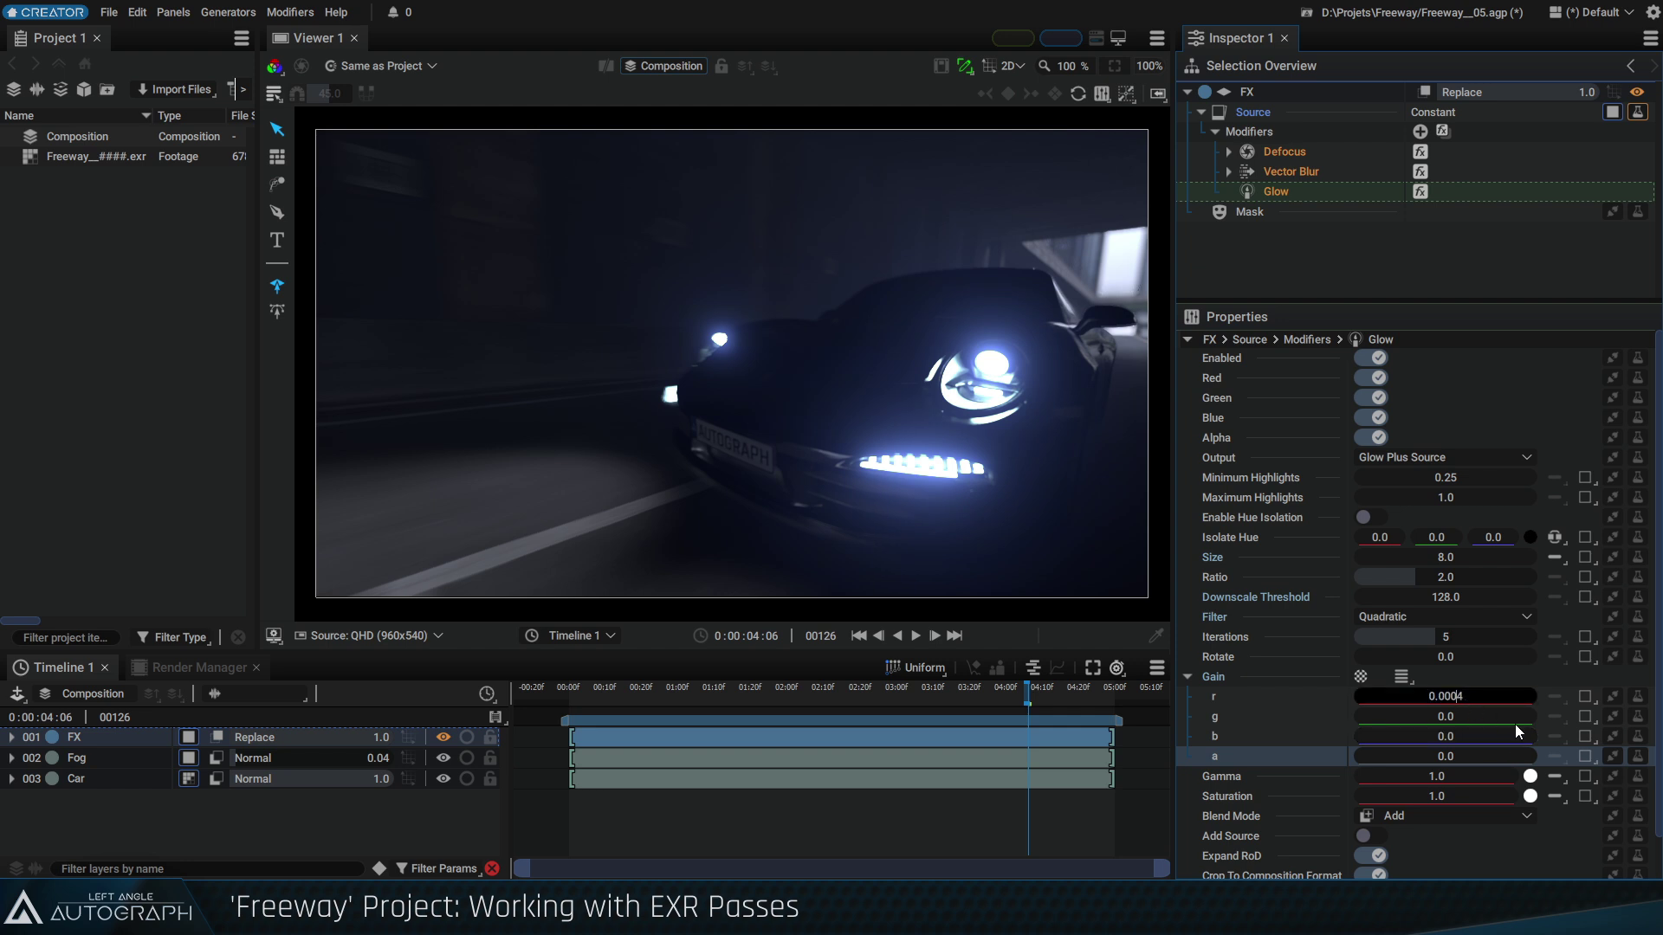
pyautogui.press('Up')
pyautogui.press('Up')
pyautogui.press('Up')
pyautogui.press('Up')
pyautogui.press('Up')
pyautogui.press('Up')
pyautogui.press('Up')
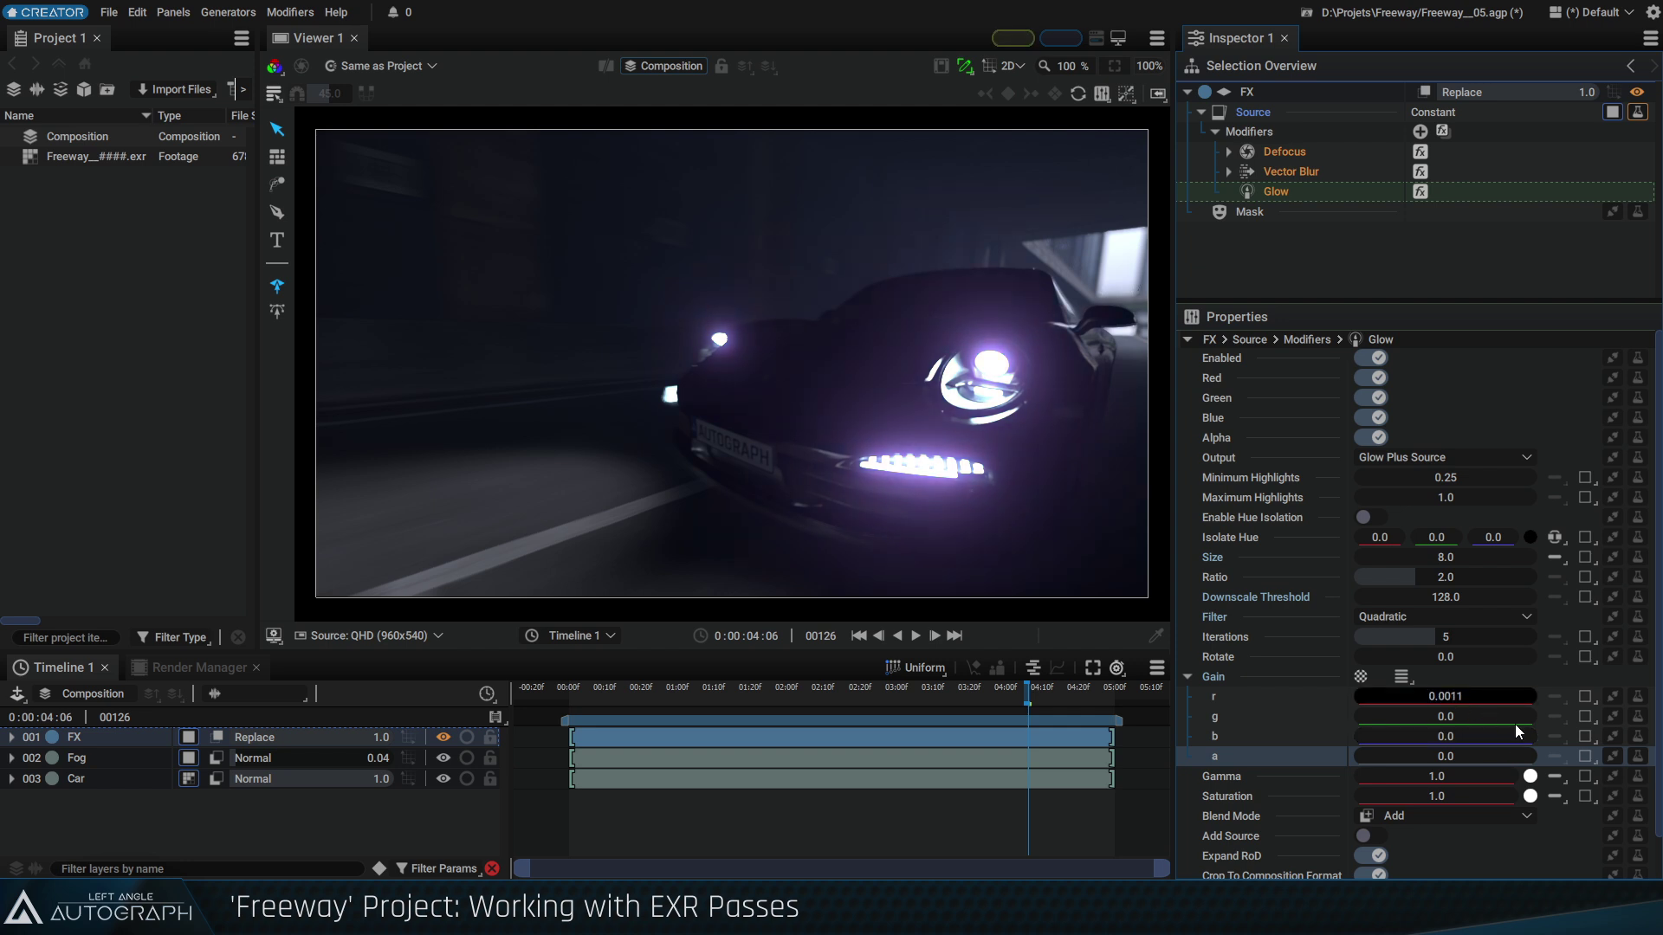
pyautogui.press('Escape')
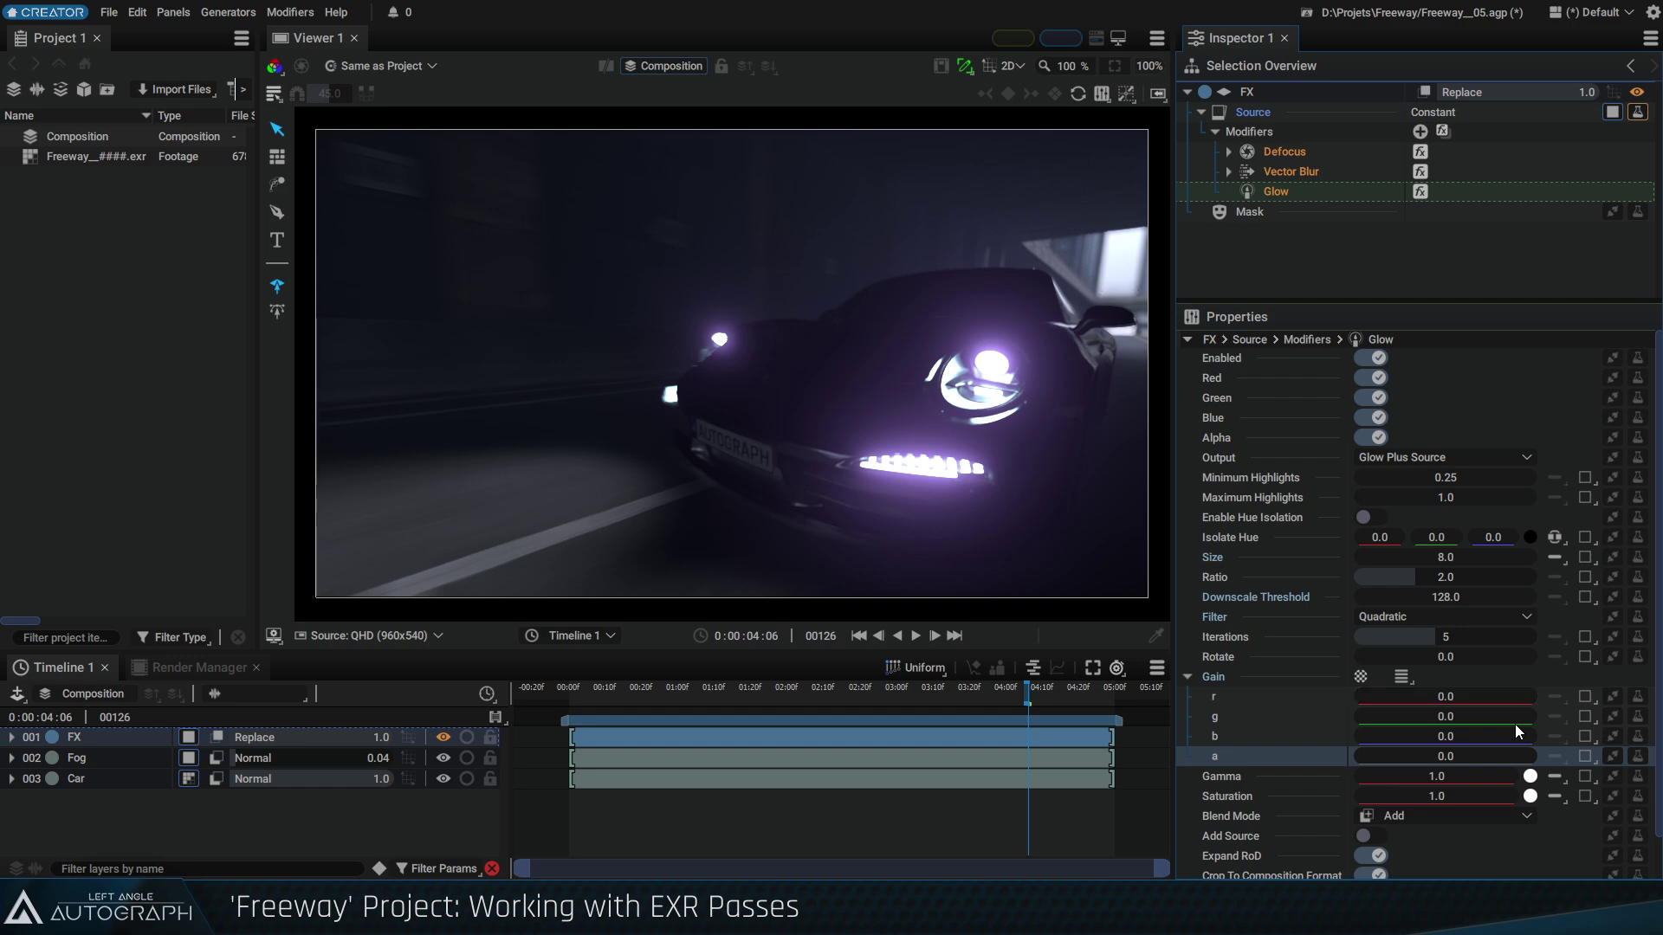
# At frame 114, collapse the Gain channels and set the Glow's Gamma to 1.16
pyautogui.moveTo(1057, 695); pyautogui.dragTo(984, 694)
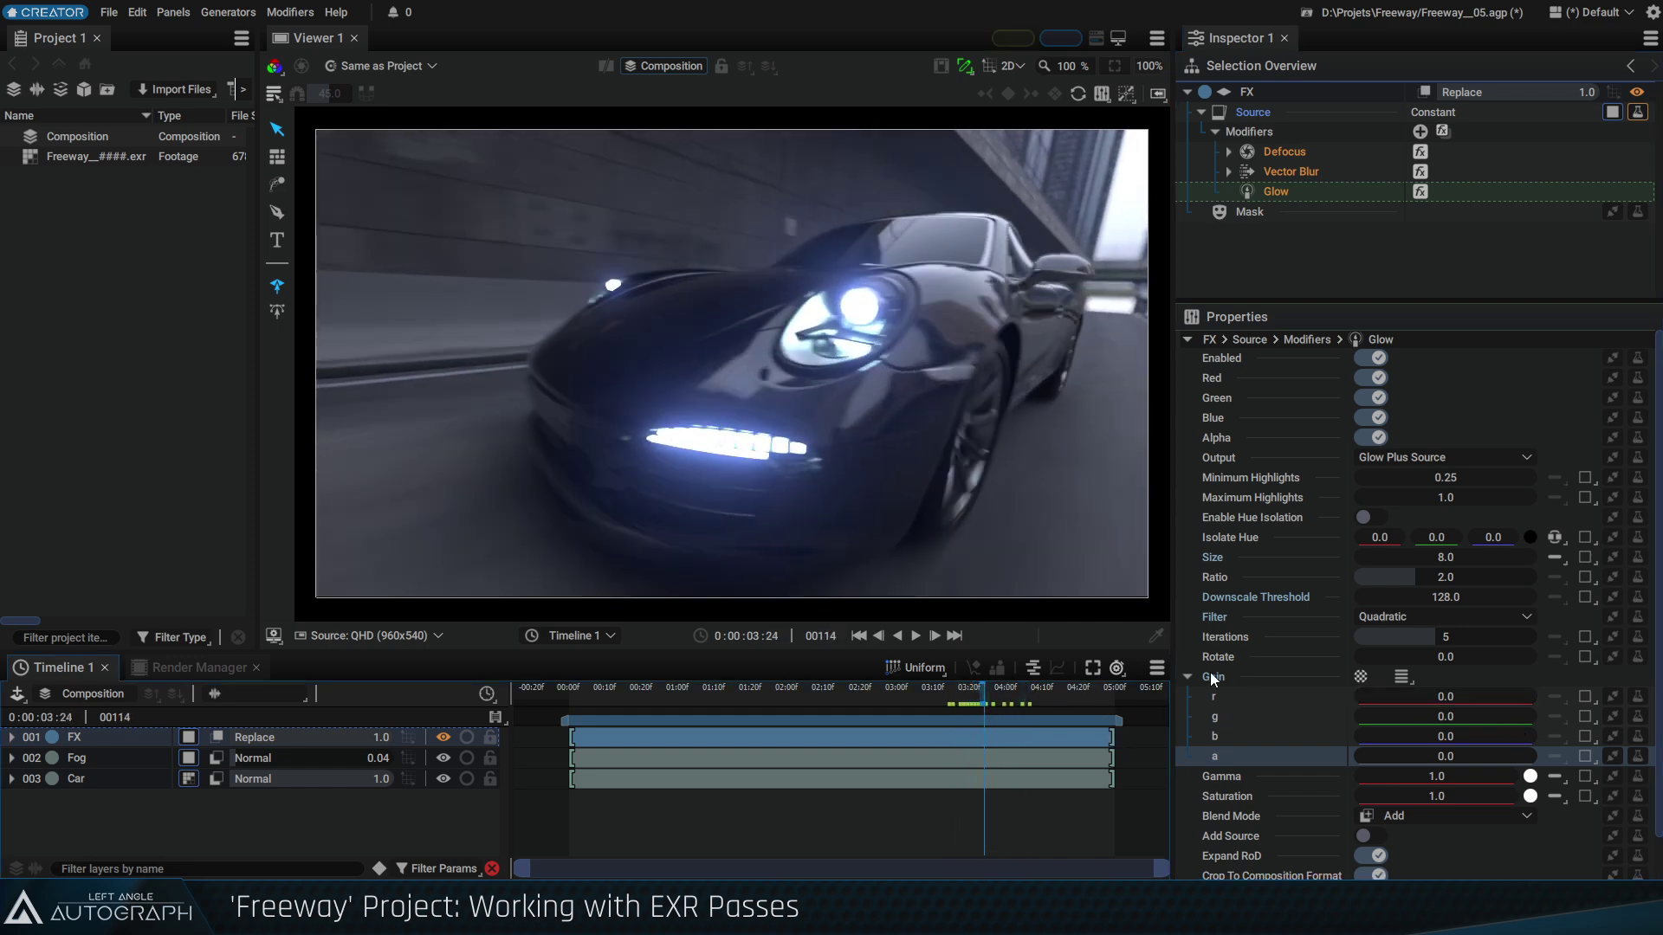
pyautogui.click(1186, 675)
pyautogui.moveTo(1438, 697); pyautogui.dragTo(1451, 696)
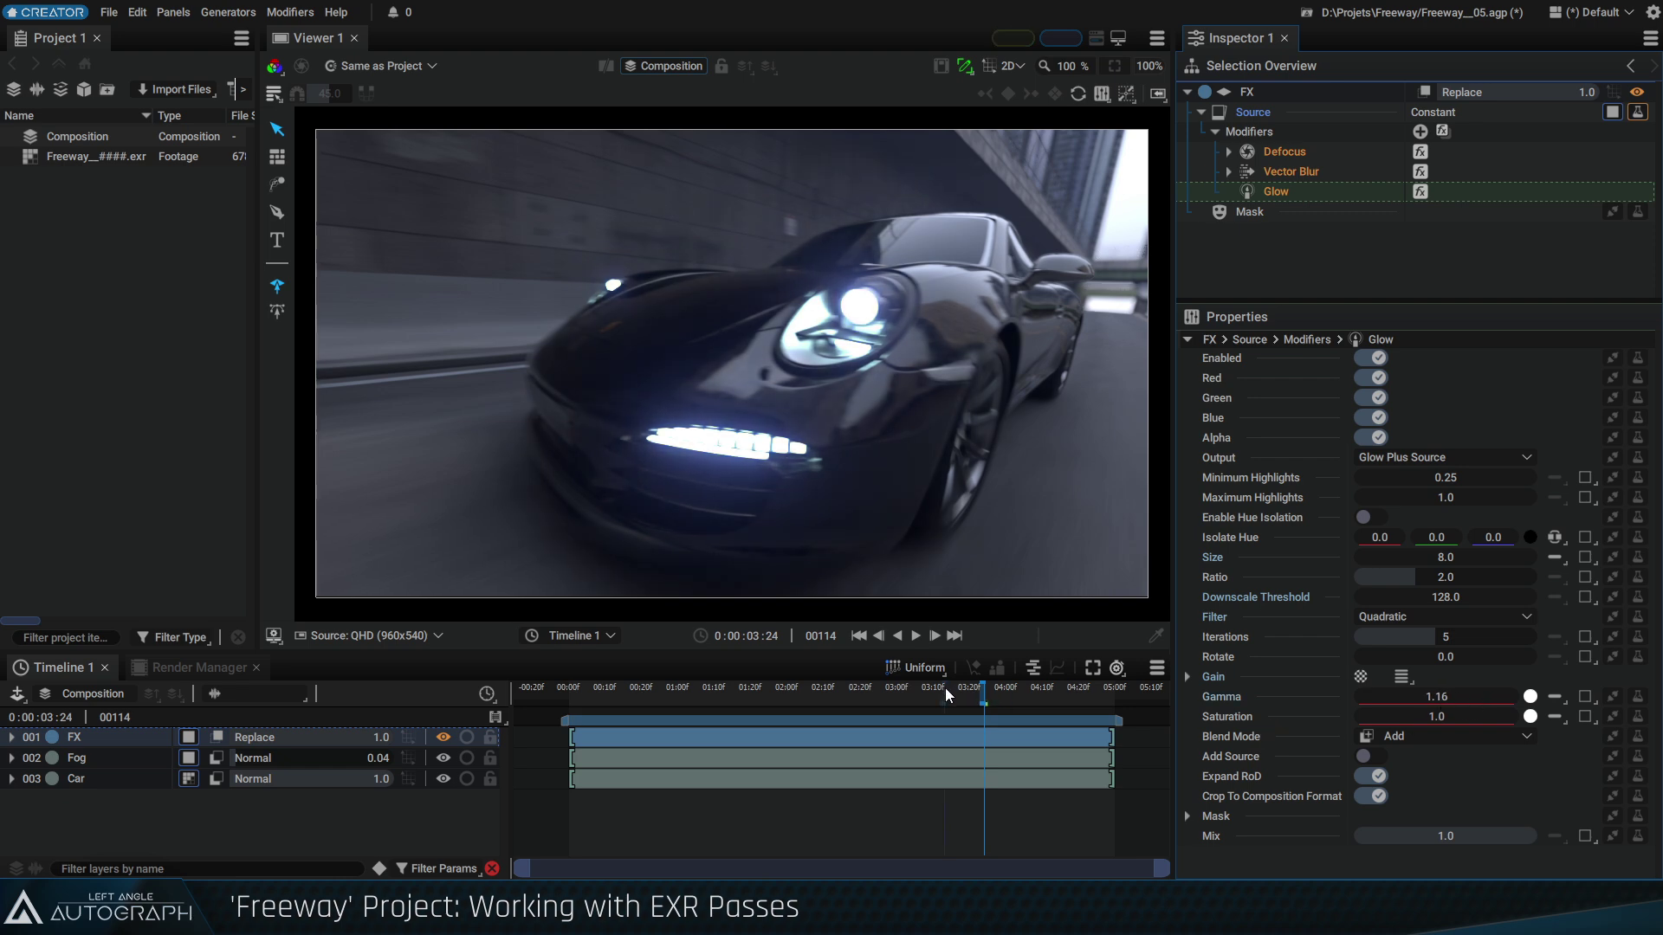
# Check the glow up to frame 122, return to frame 110 and save the project
pyautogui.moveTo(946, 692); pyautogui.dragTo(1012, 693)
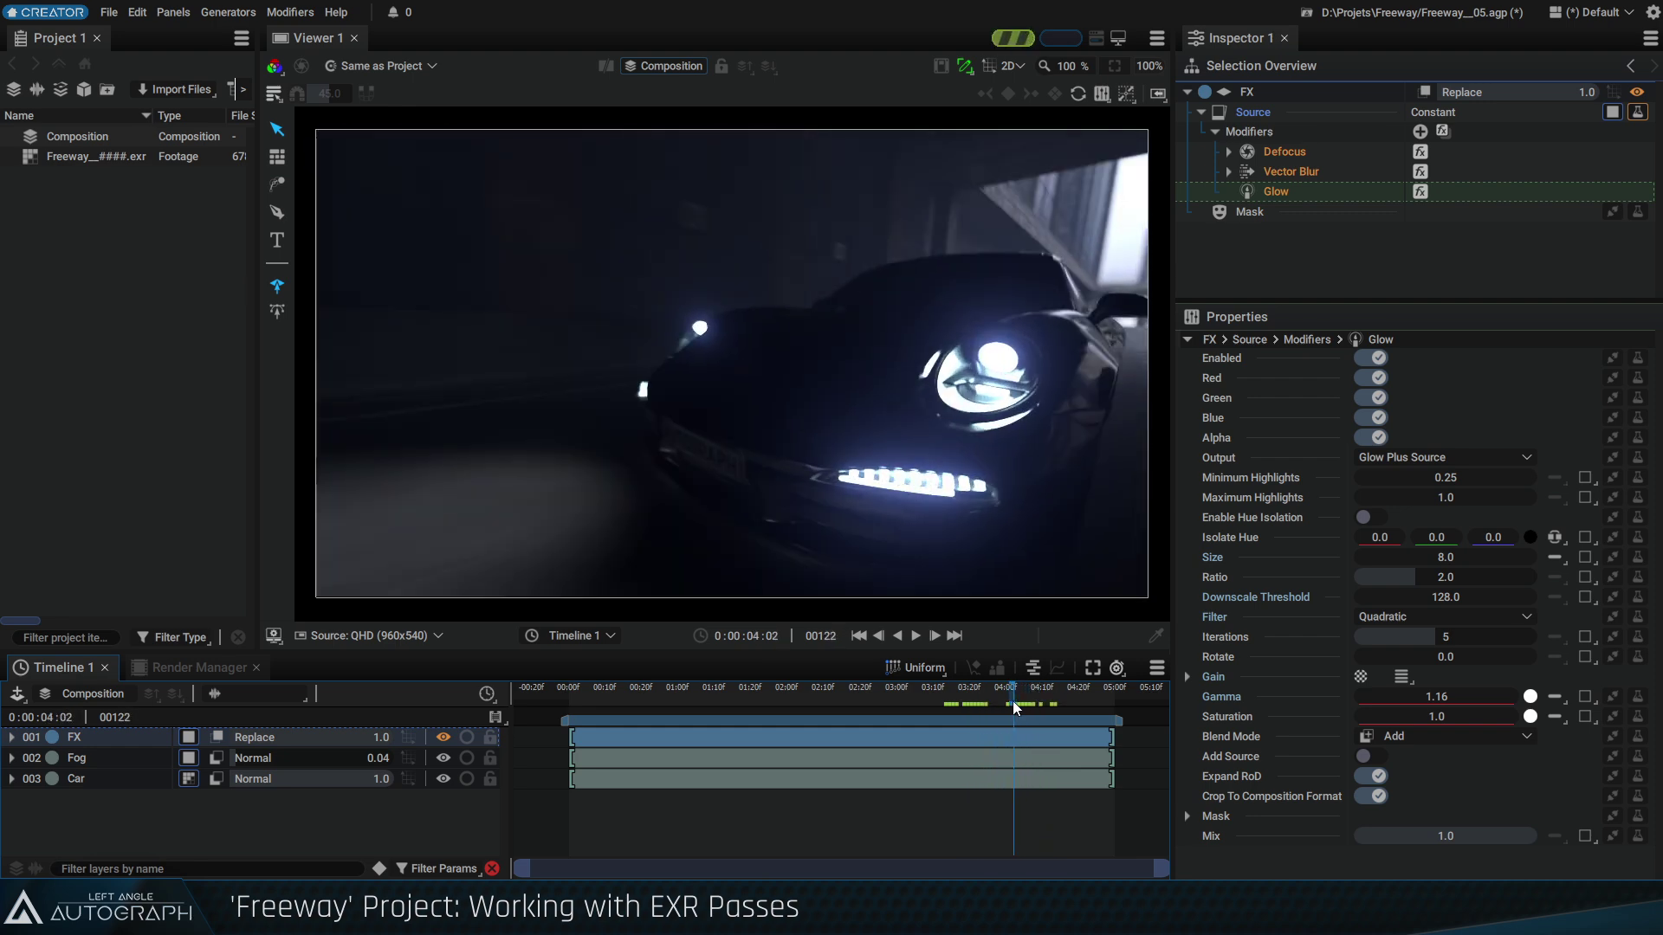
pyautogui.click(968, 691)
pyautogui.hotkey('ctrl', 's')
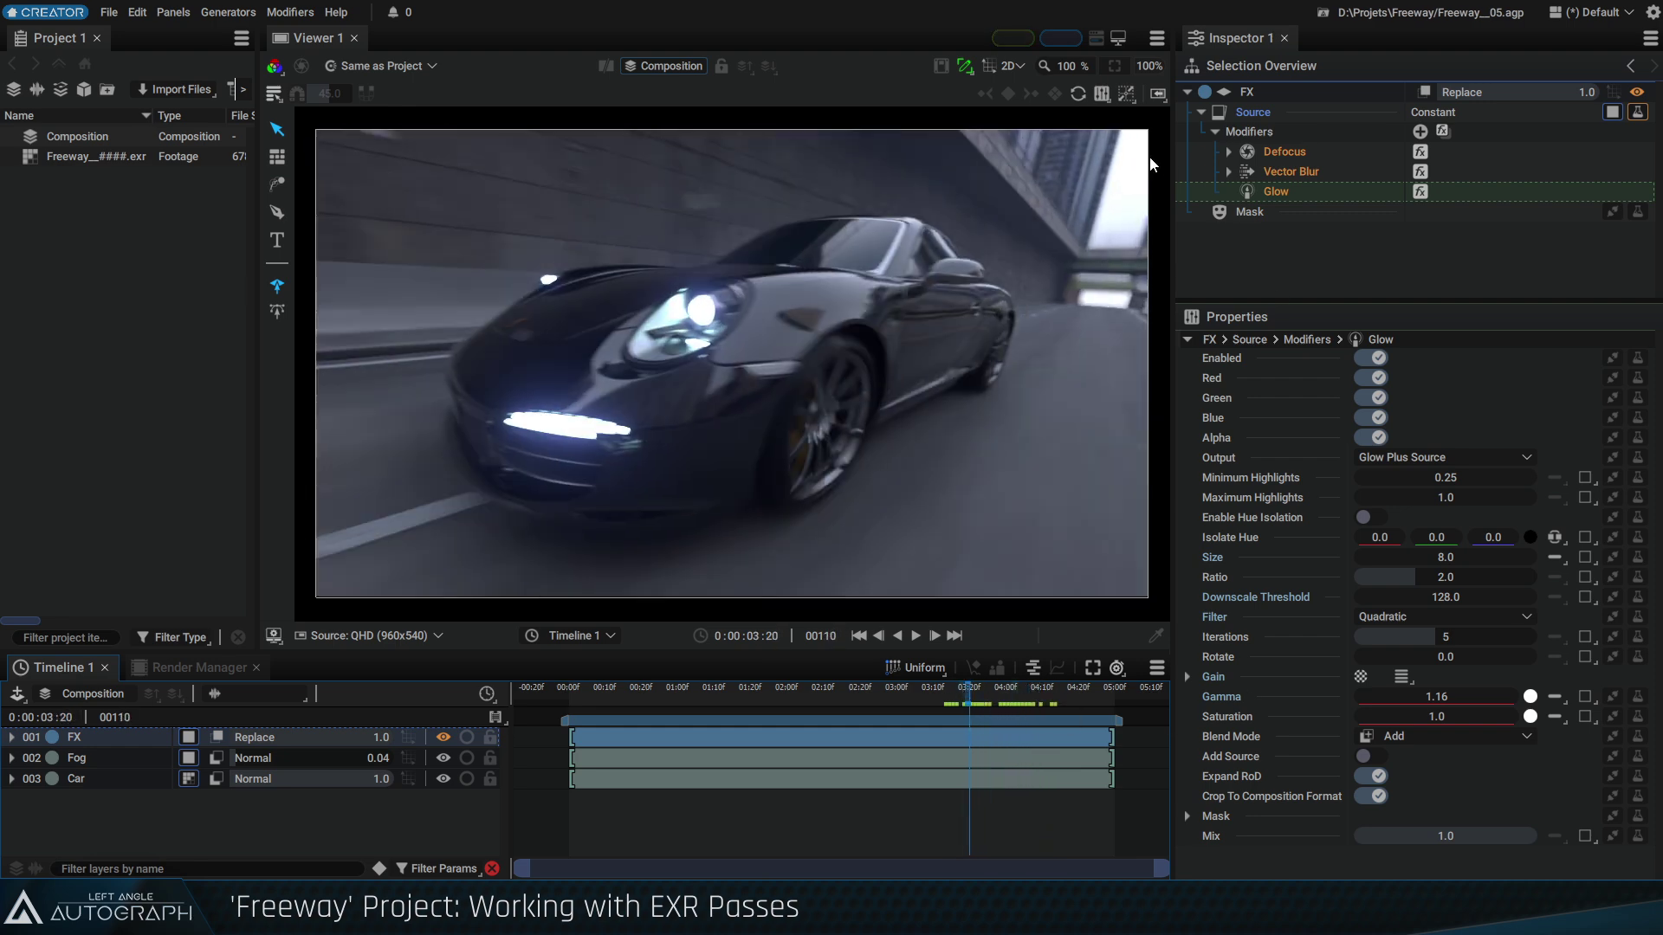
# Switch Defocus, Vector Blur and Glow off and back on one by one at frame 110 to compare their effect
pyautogui.click(1421, 153)
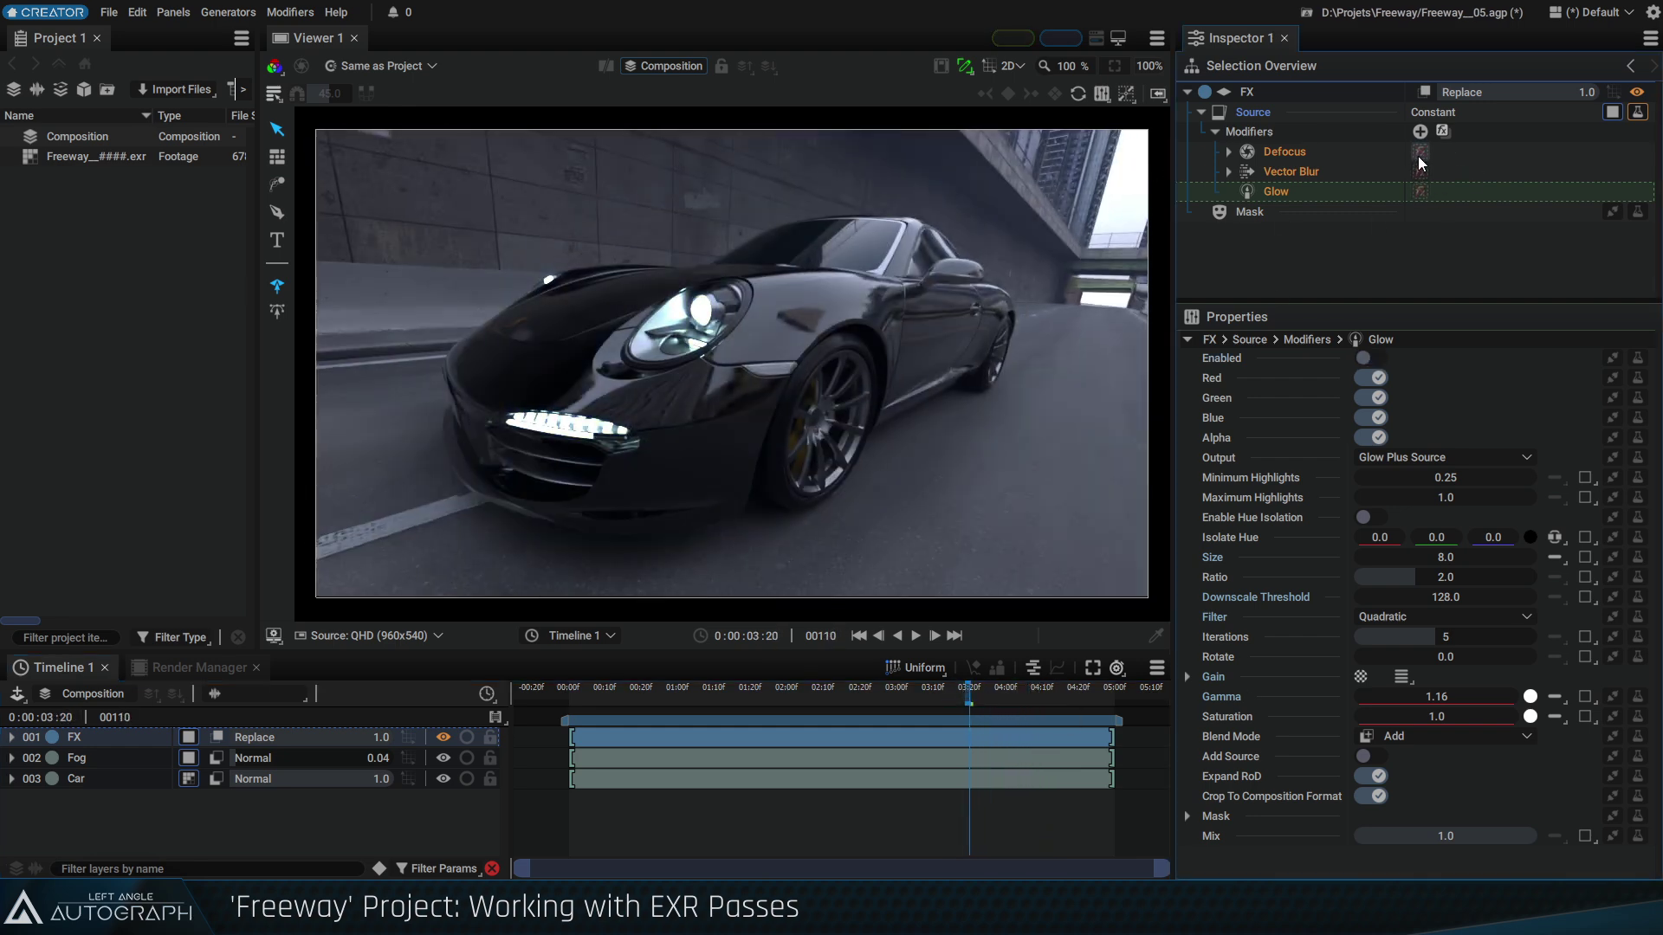
pyautogui.click(1419, 155)
pyautogui.click(1420, 173)
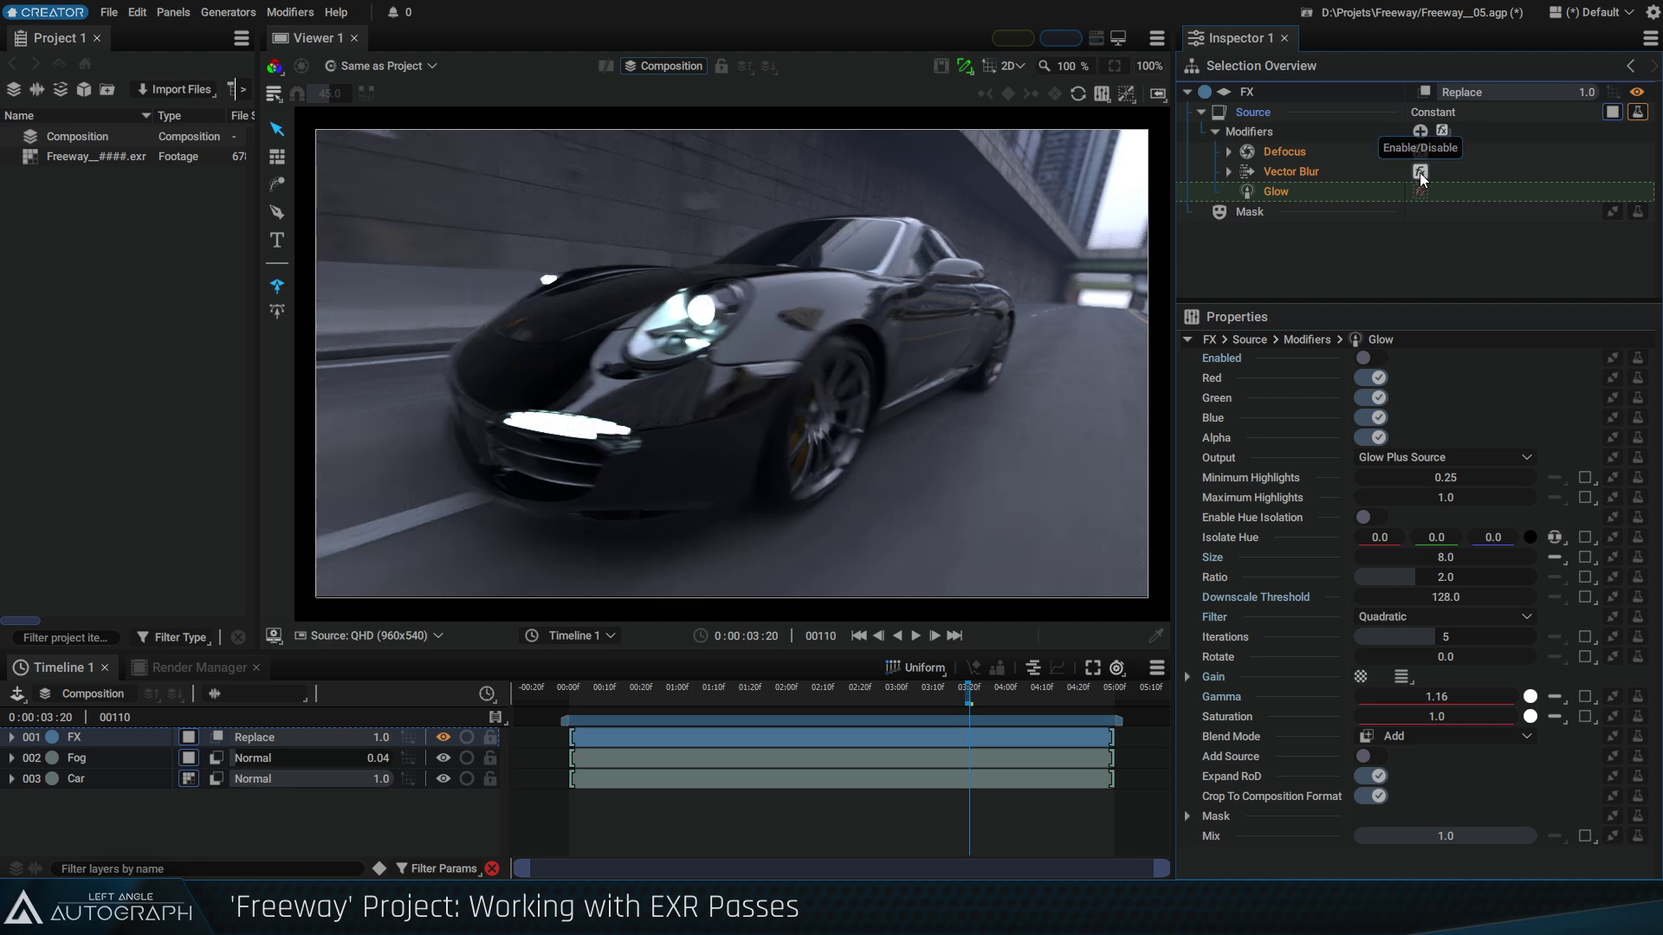
pyautogui.click(1422, 193)
pyautogui.moveTo(1422, 157); pyautogui.dragTo(1421, 190)
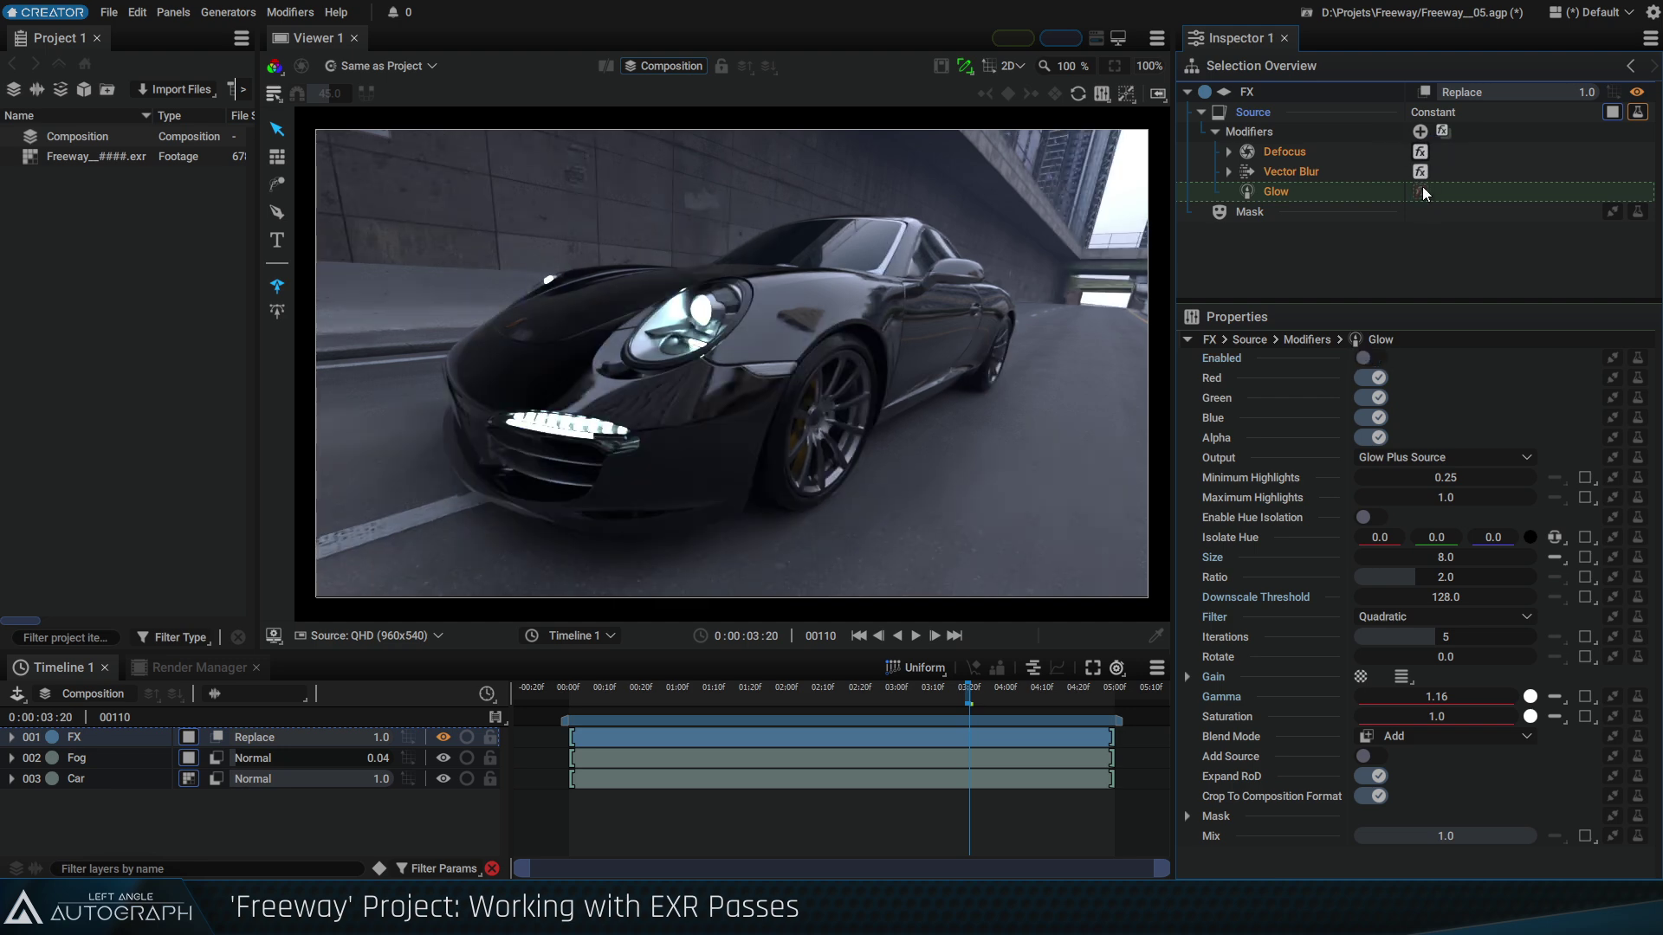
pyautogui.click(1421, 192)
# At frame 118, save the project as Freeway__06.agp and add a Grade modifier after the FX layer's Glow
pyautogui.click(999, 689)
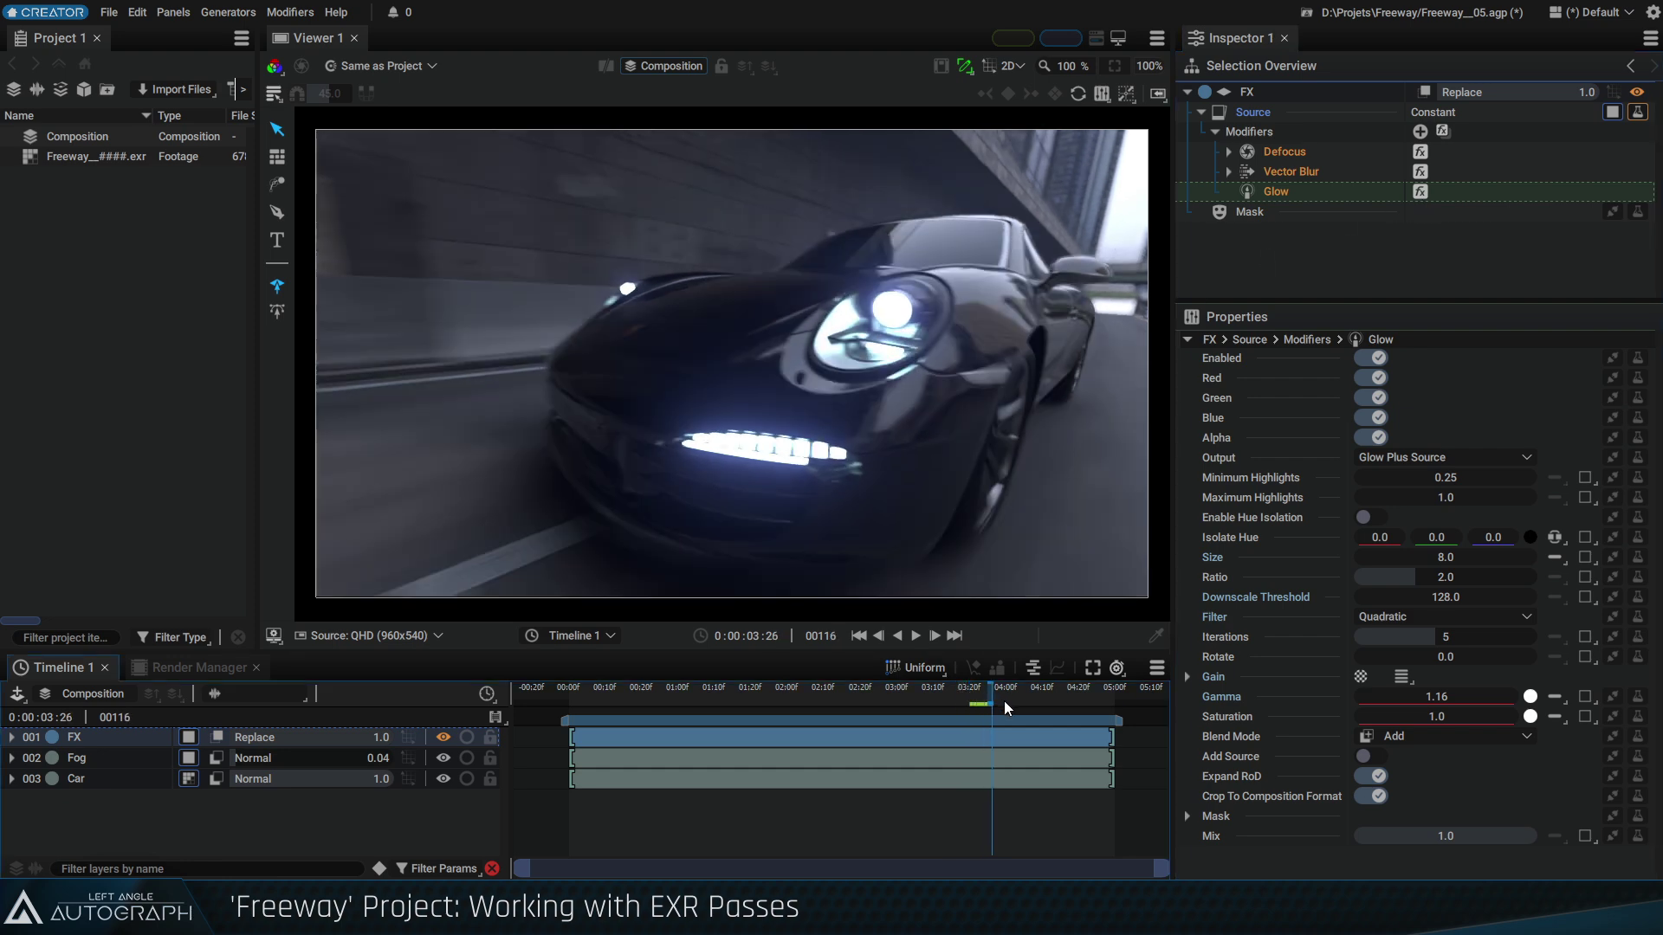
pyautogui.click(1420, 130)
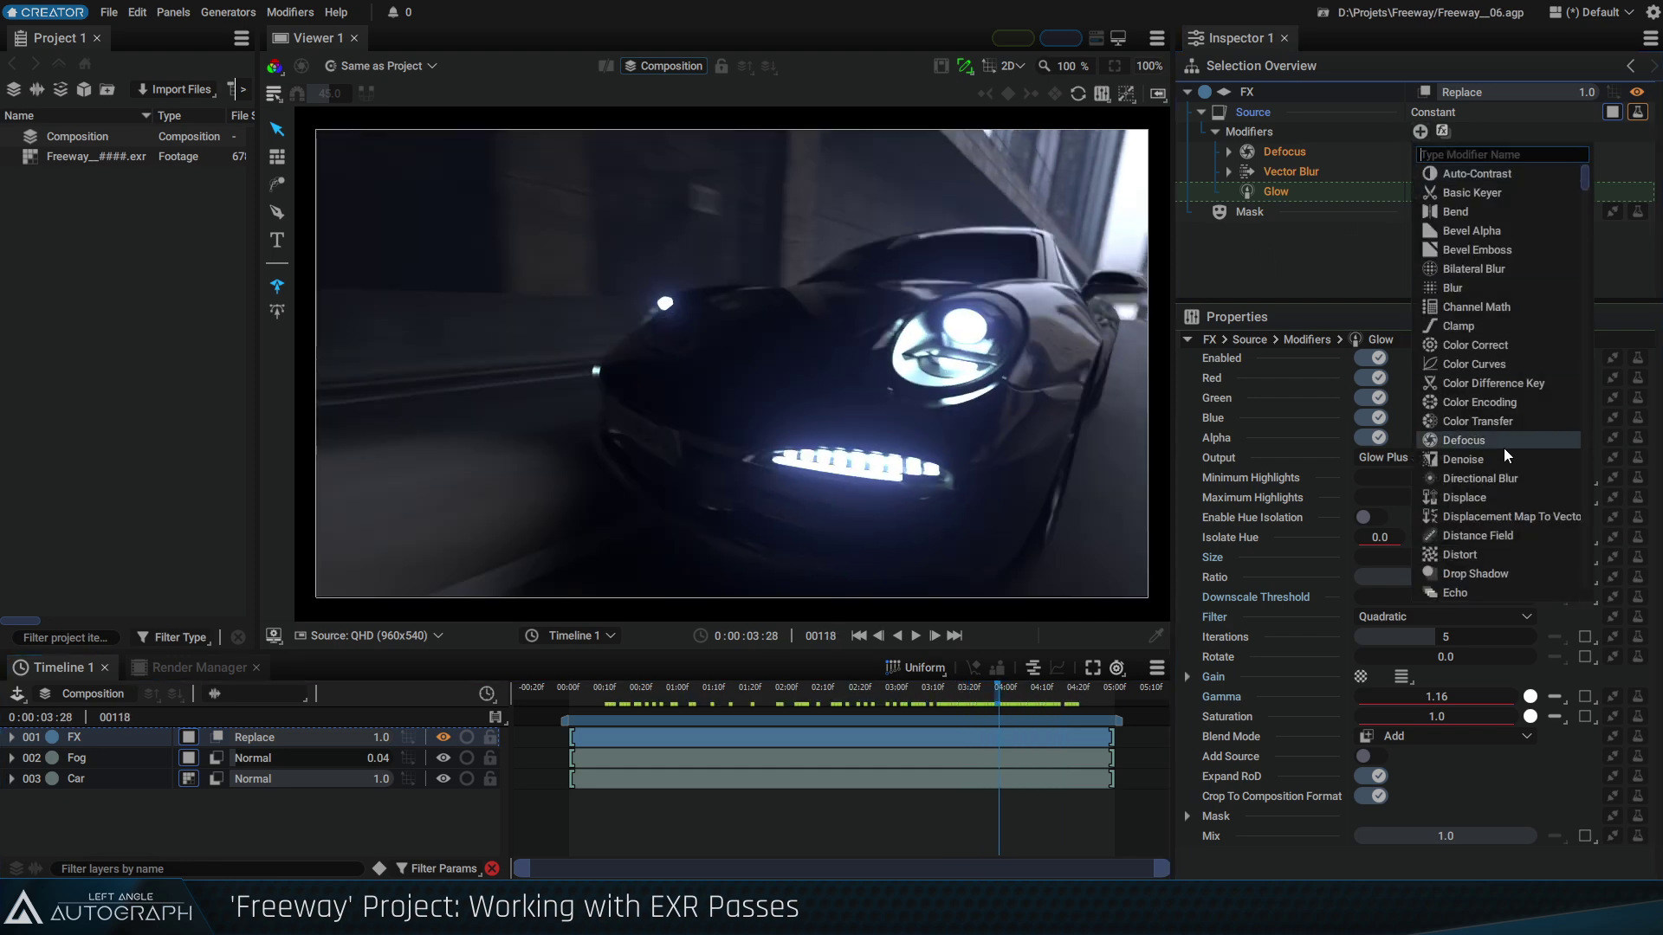
pyautogui.write('gra')
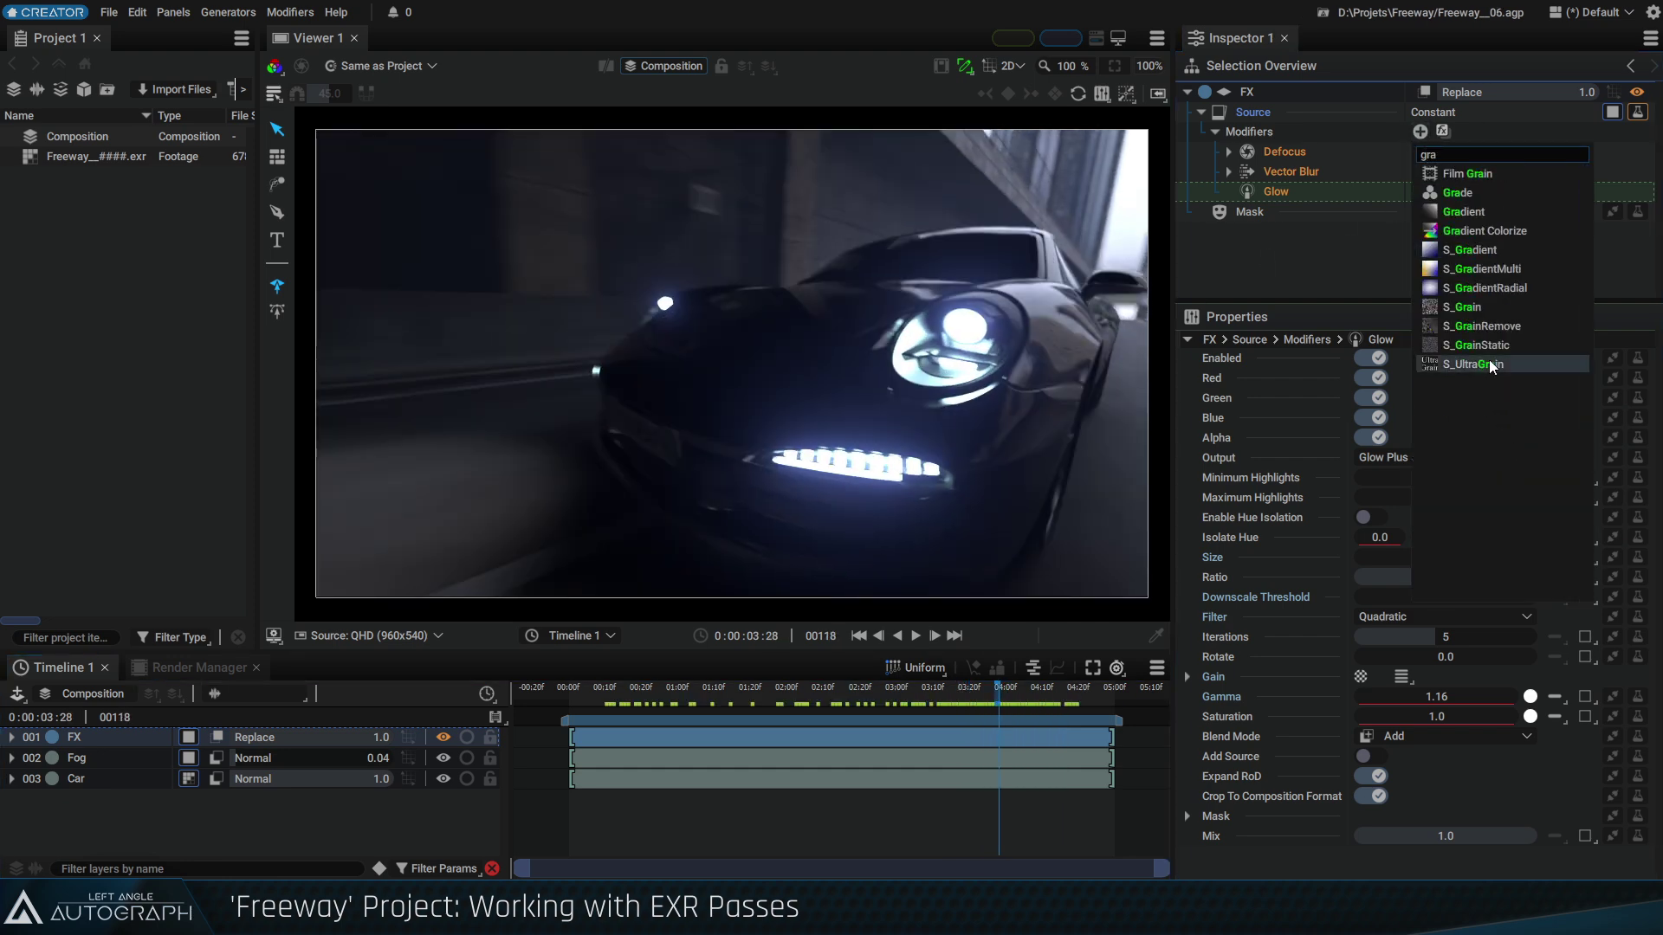
pyautogui.click(1479, 195)
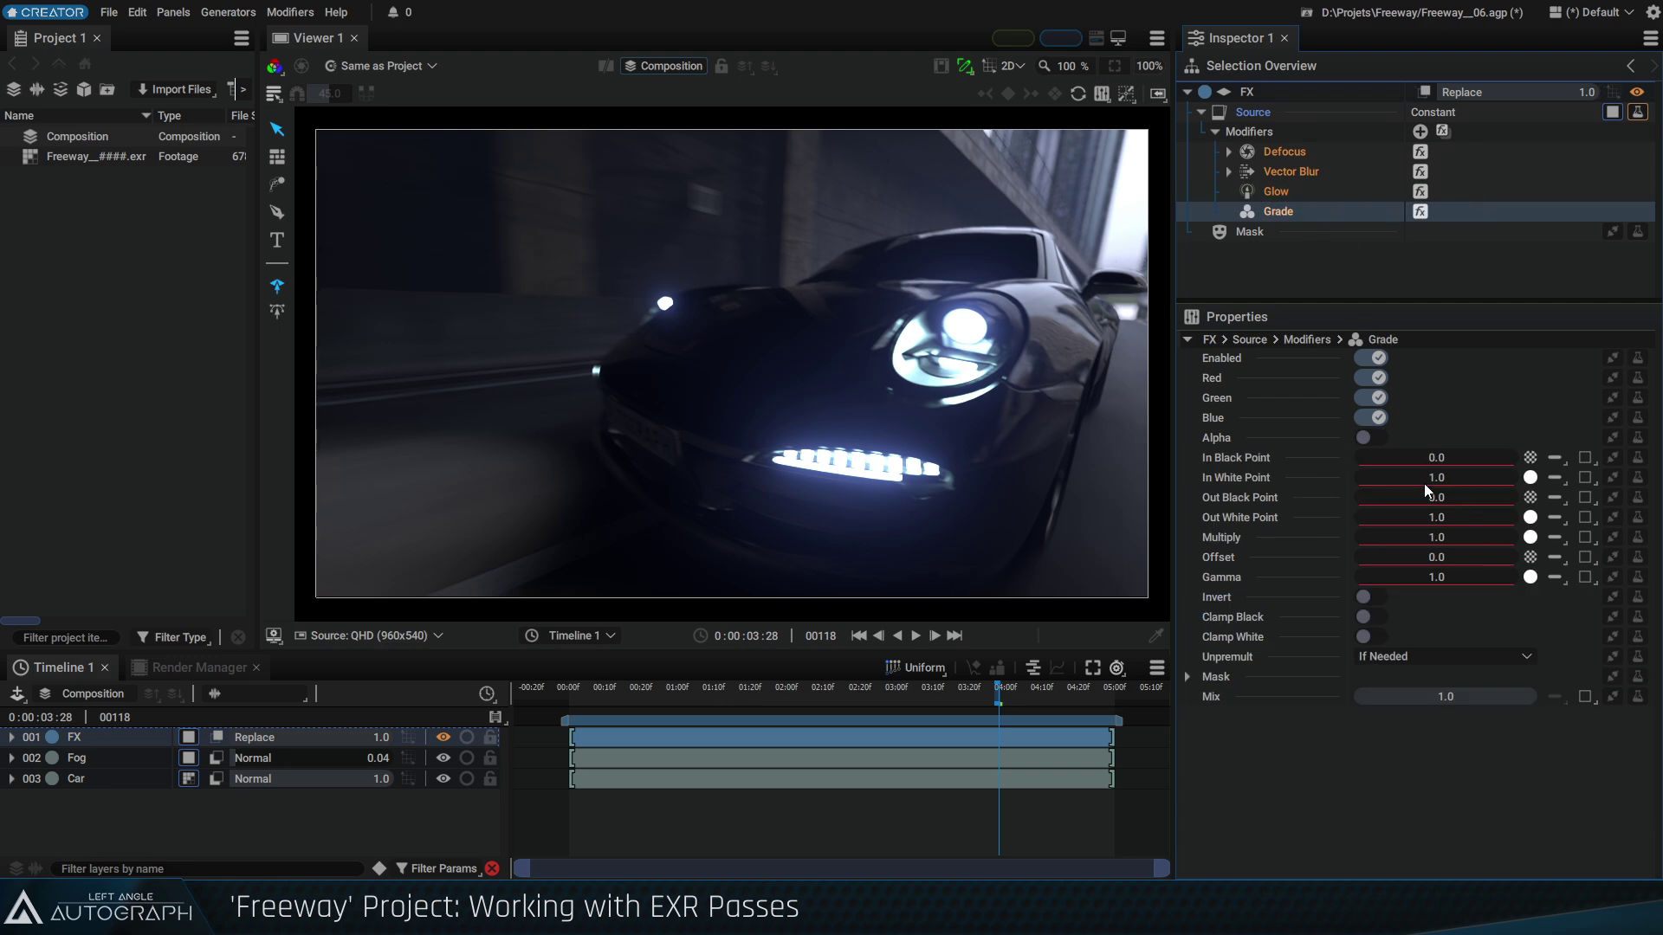
# At frame 11, set the Grade's In White Point to 2.85, Multiply to 1.7 and Gamma to 0.8
pyautogui.moveTo(940, 693); pyautogui.dragTo(610, 691)
pyautogui.moveTo(1434, 478); pyautogui.dragTo(1498, 478)
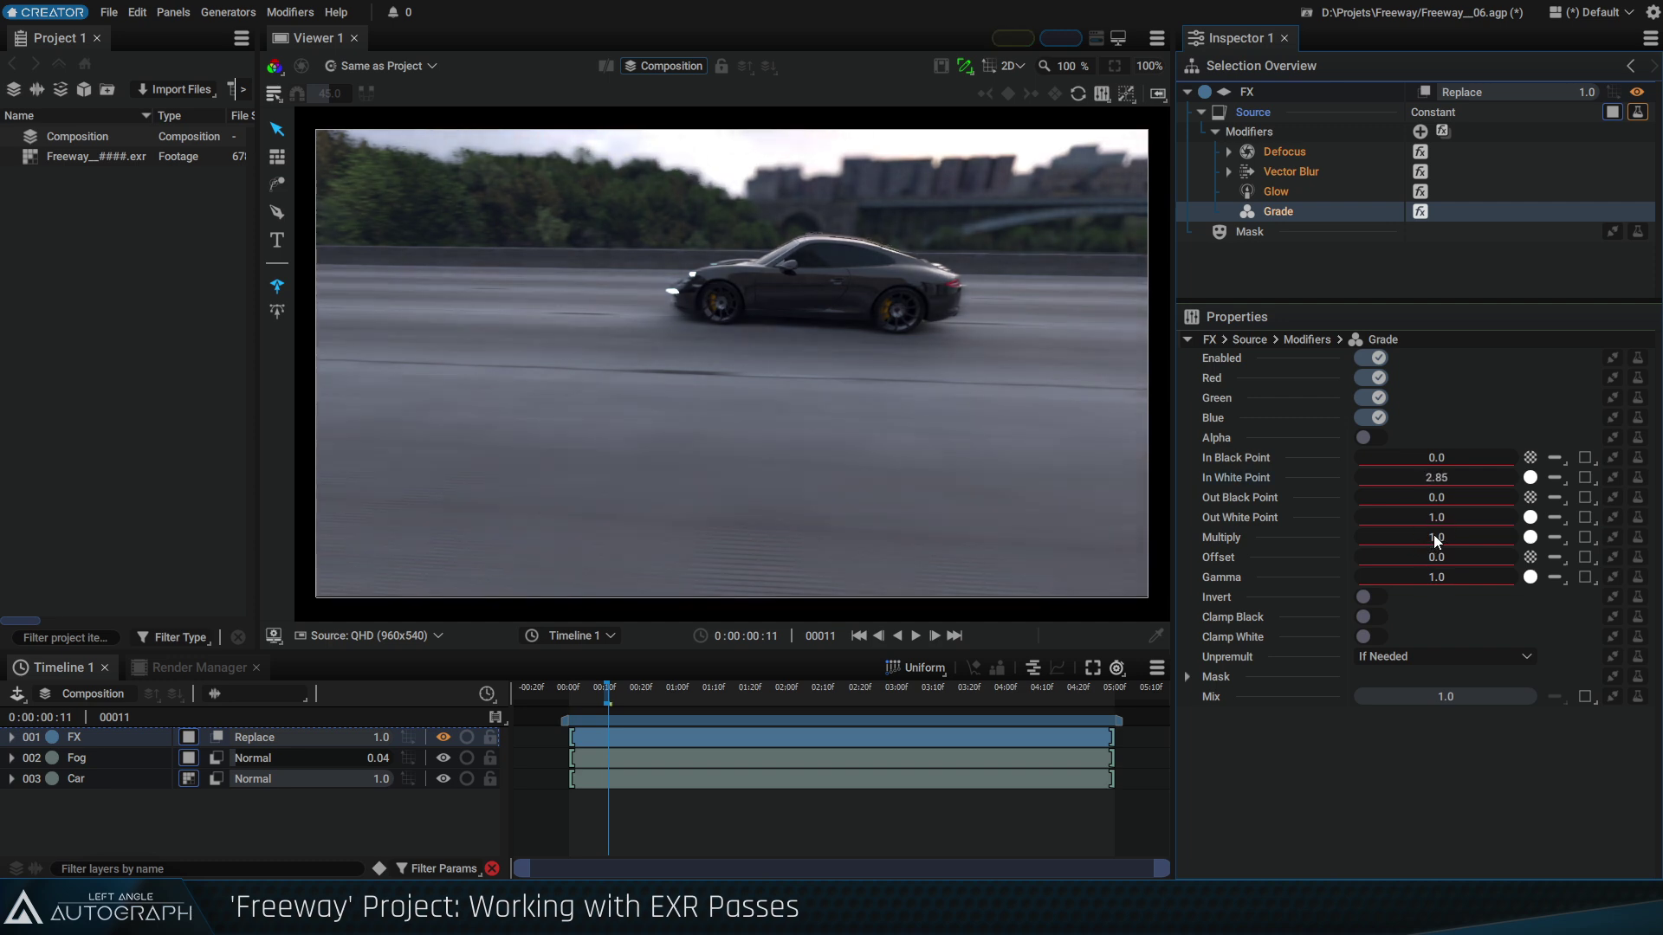
pyautogui.moveTo(1435, 537); pyautogui.dragTo(1399, 578)
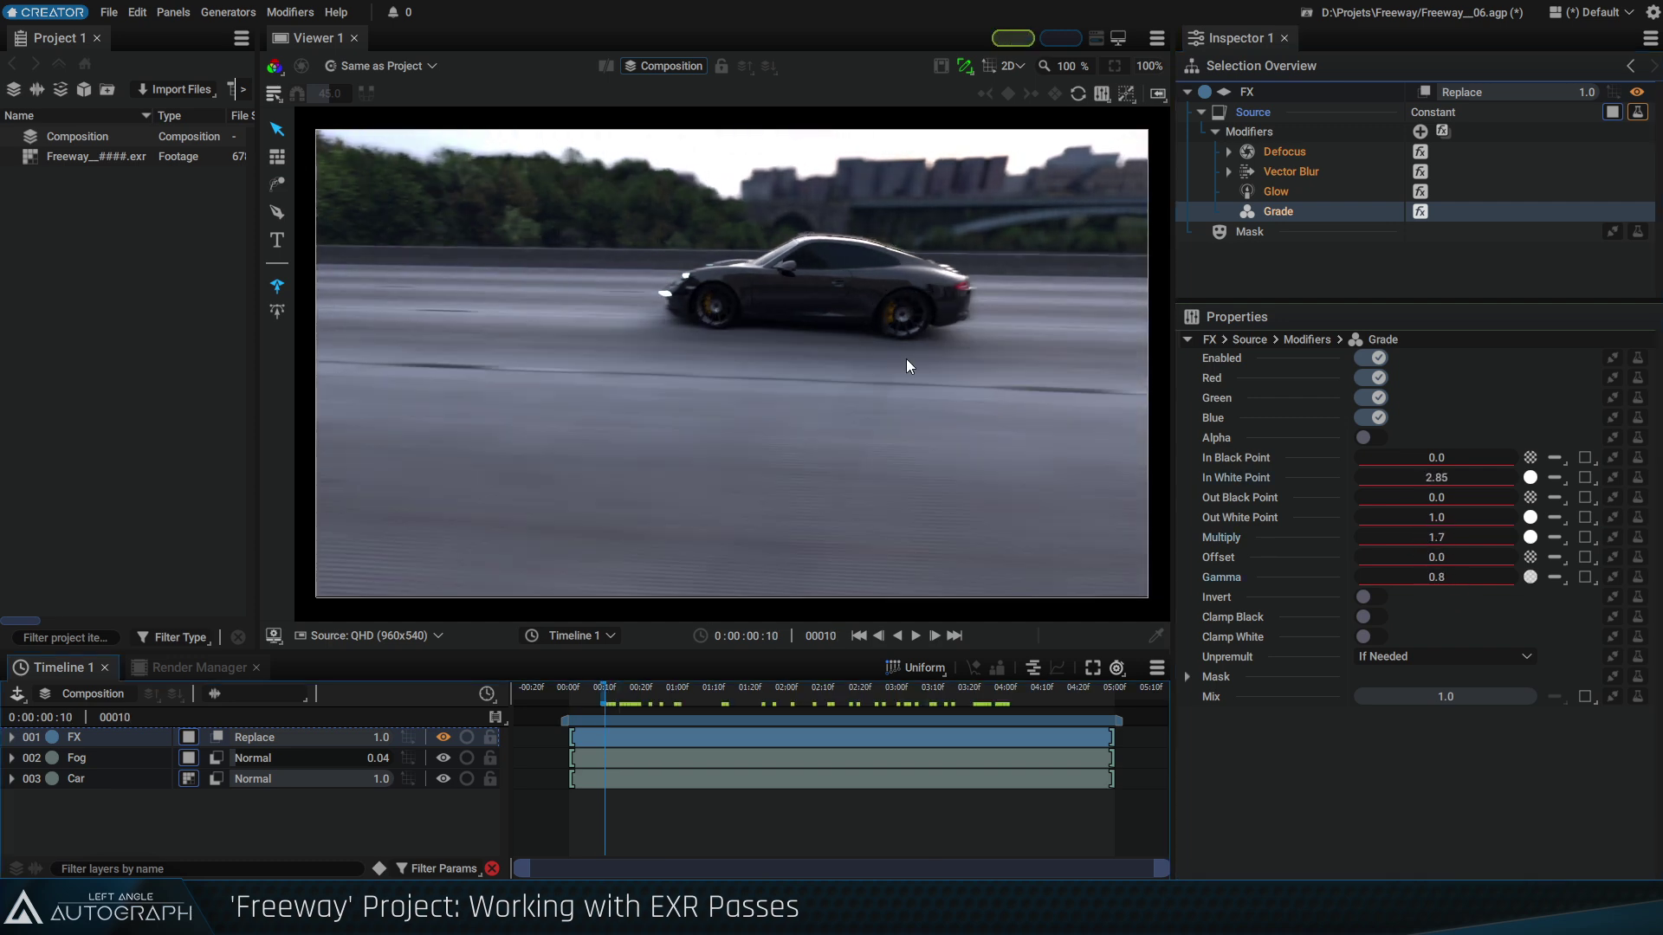
# Undo a trial reduction of the Grade's Multiply and set its In White Point to 1.54, checking the look at frame 111
pyautogui.moveTo(1441, 538); pyautogui.dragTo(1401, 539)
pyautogui.hotkey('ctrl', 'z')
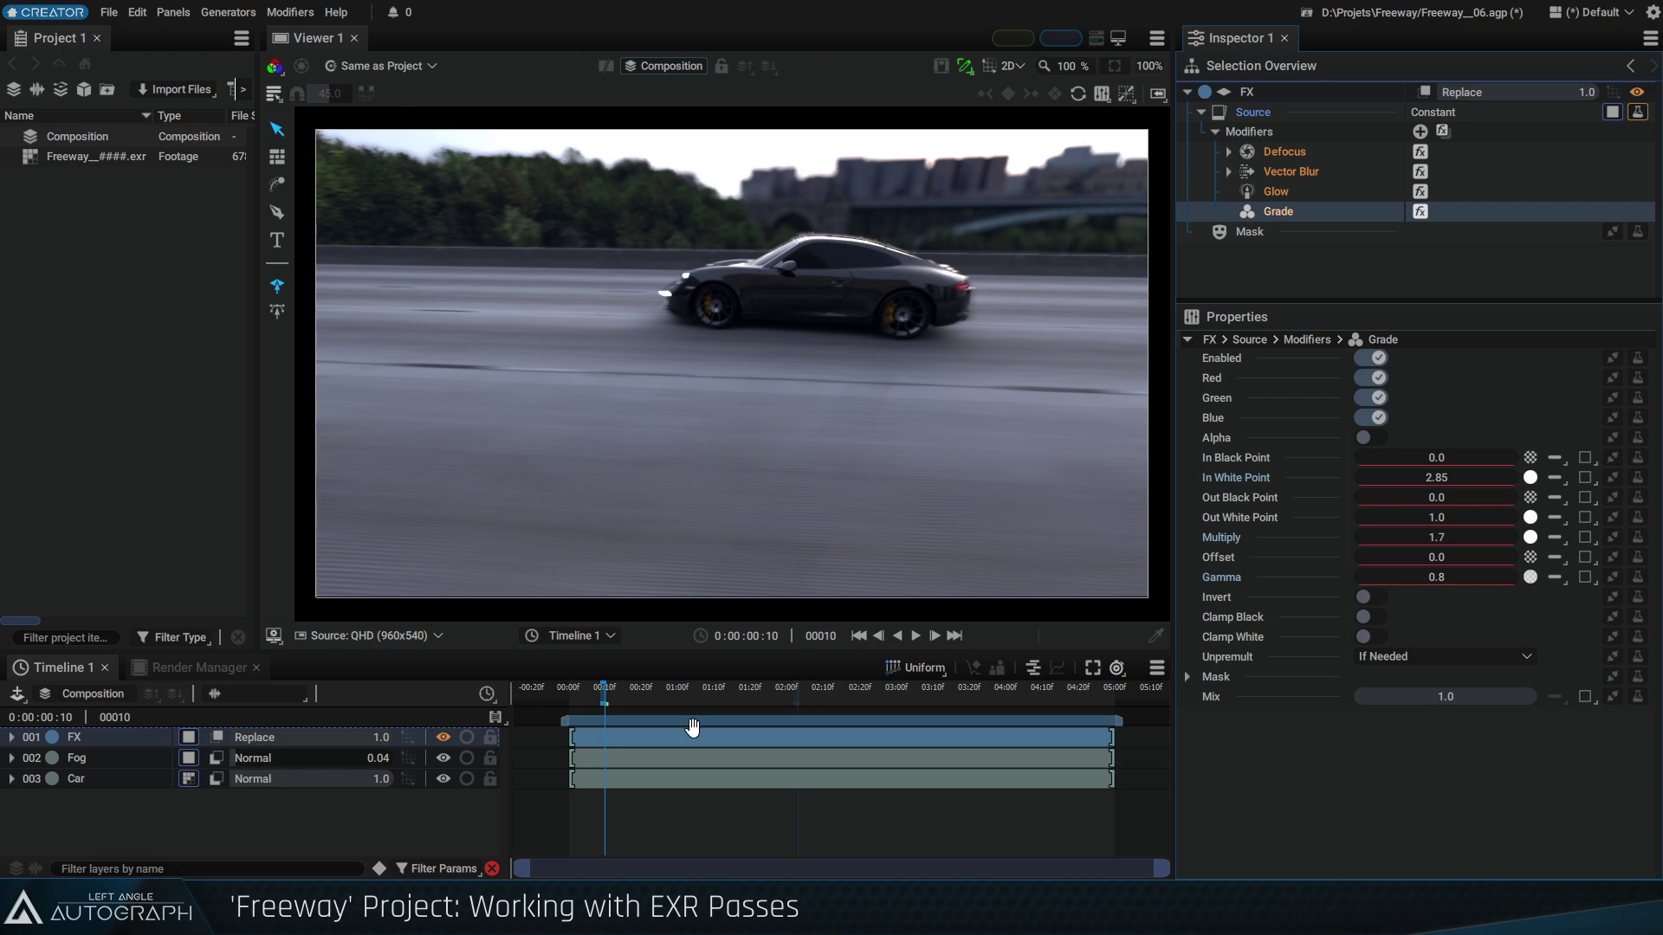
pyautogui.moveTo(604, 693); pyautogui.dragTo(987, 720)
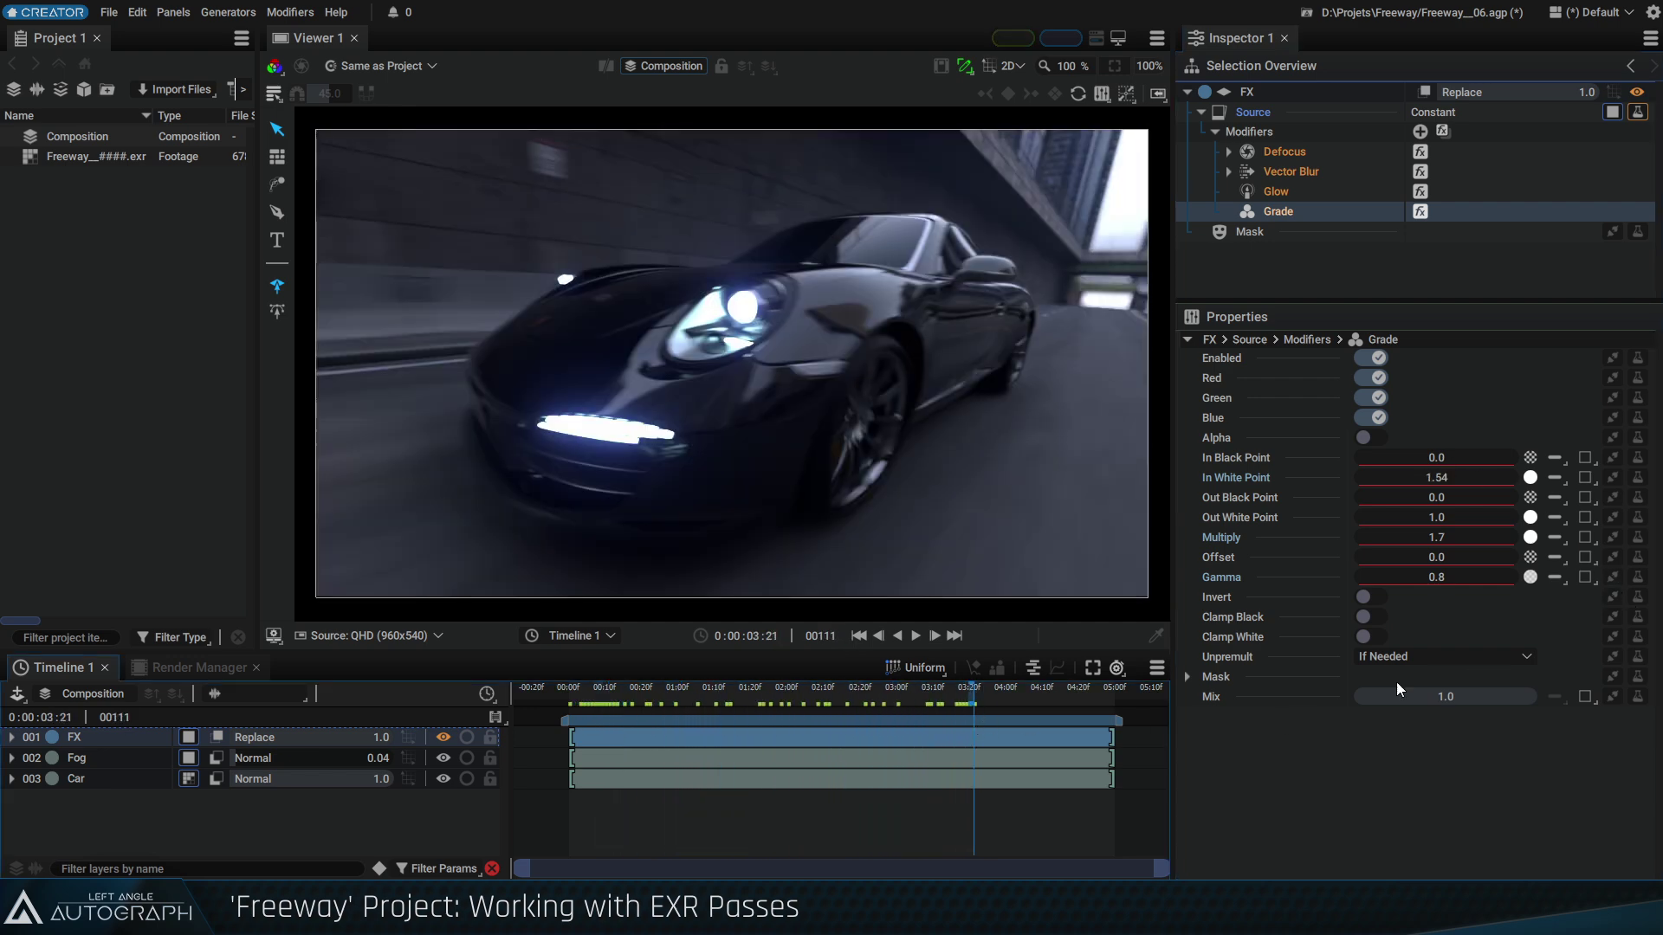
# Save the project, split the Grade's Multiply into separate r, g, b and a values, undo the trial channel changes and go to frame 83
pyautogui.hotkey('ctrl', 's')
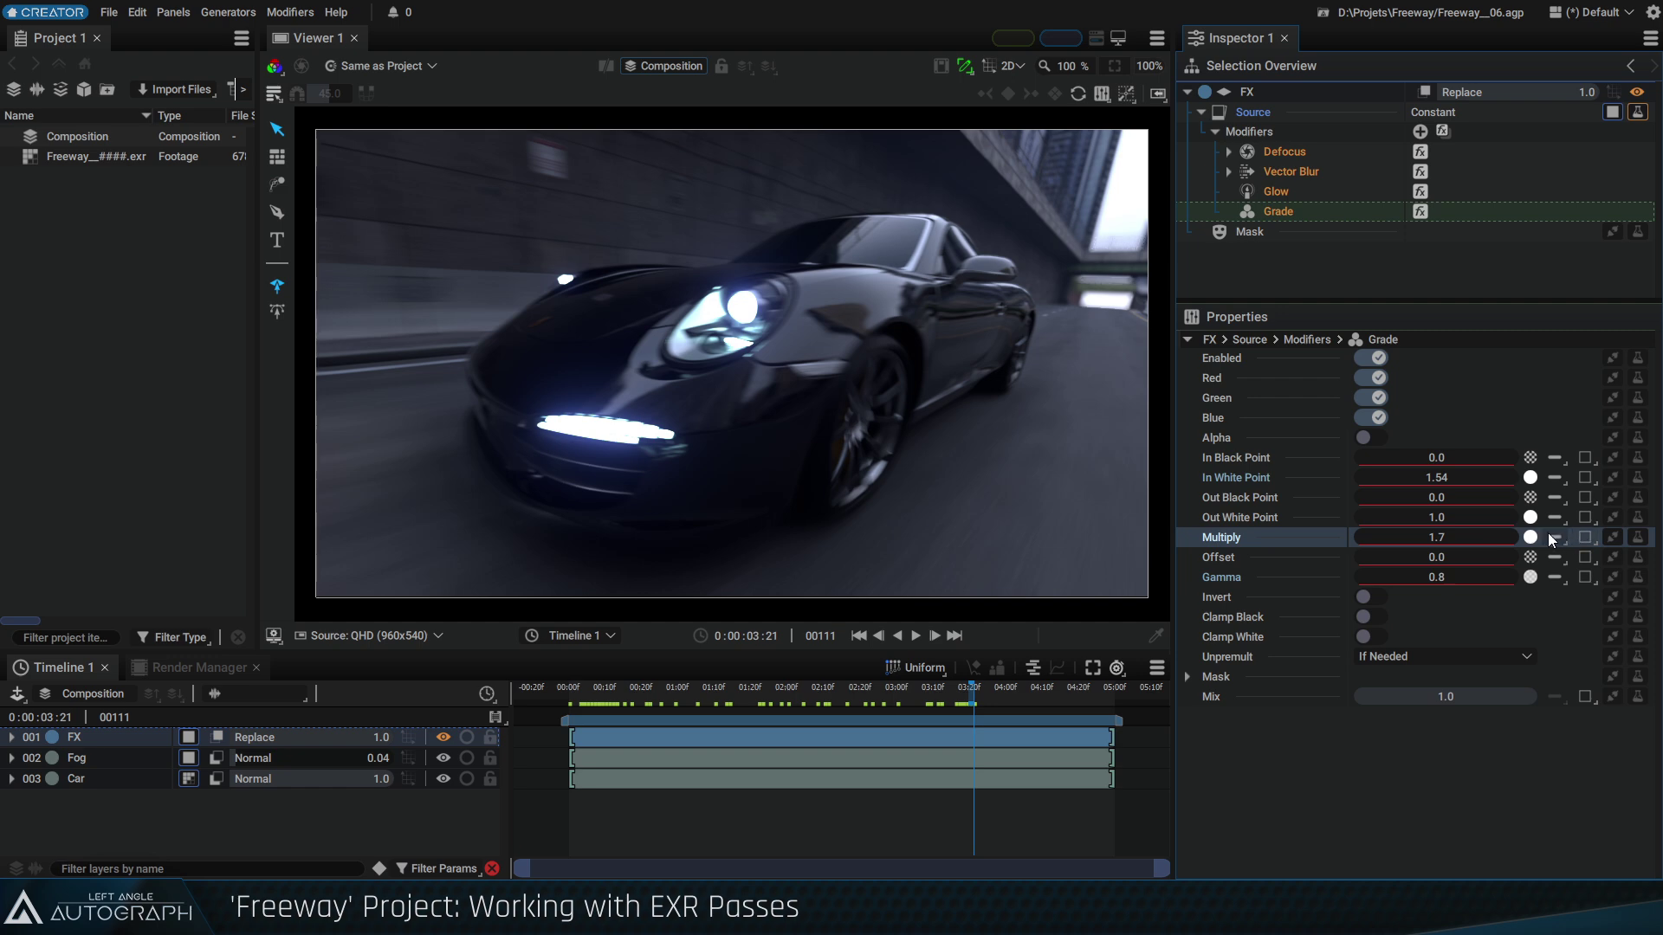
pyautogui.click(1554, 537)
pyautogui.click(1598, 579)
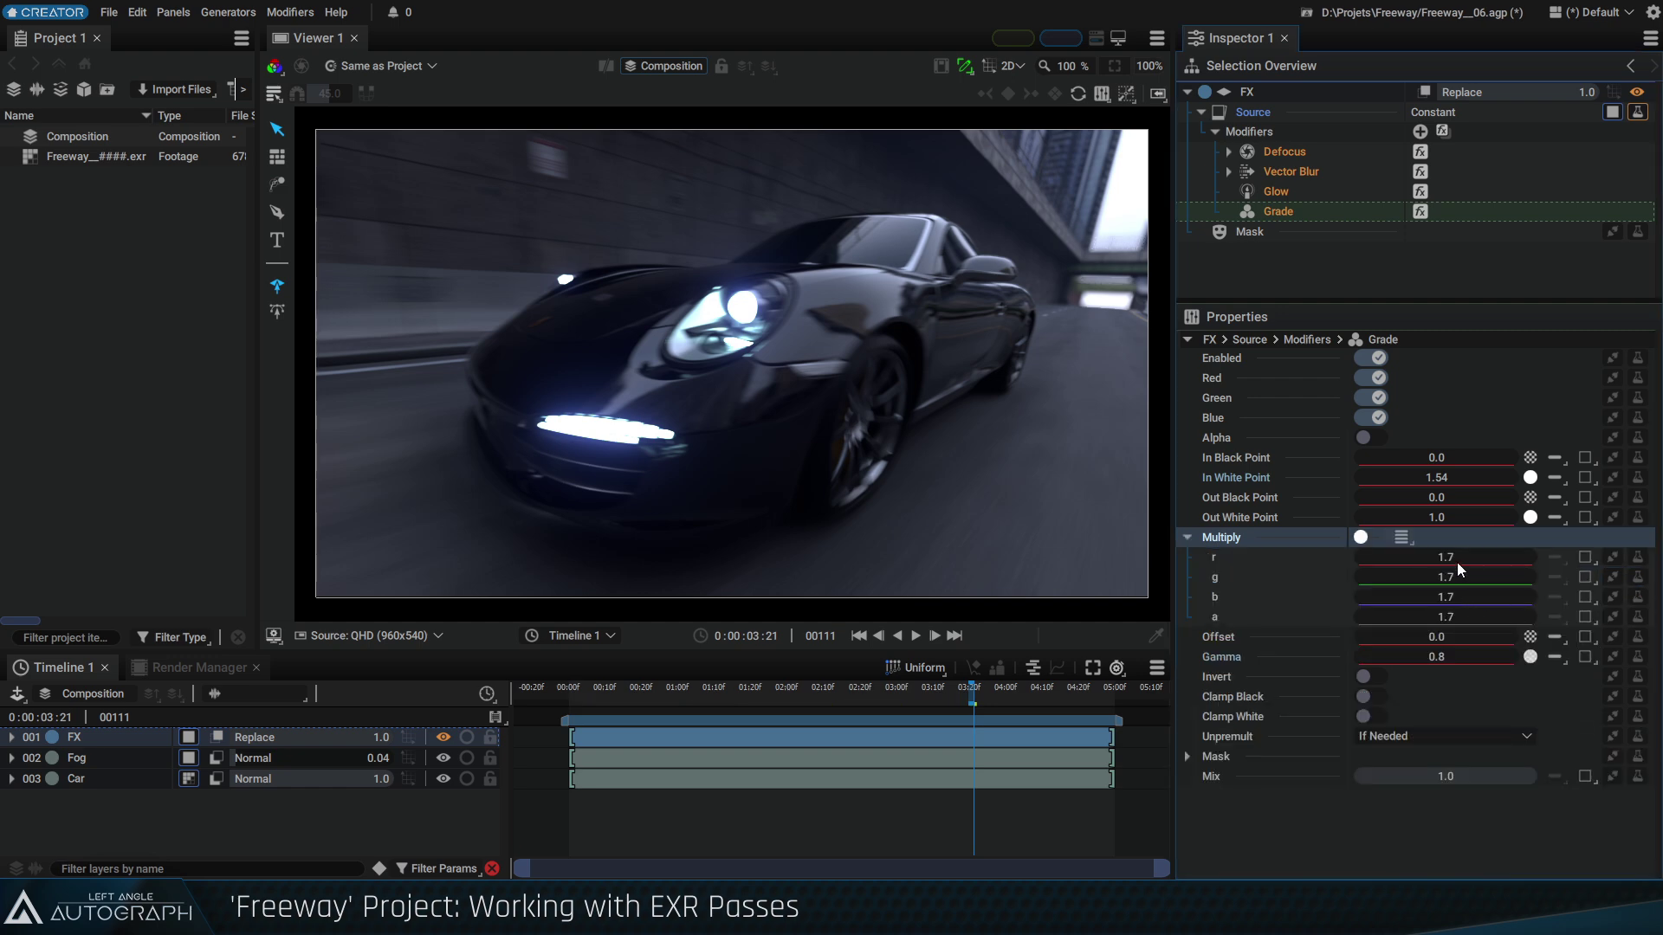
pyautogui.moveTo(1456, 561); pyautogui.dragTo(1462, 596)
pyautogui.hotkey('ctrl', 'z')
pyautogui.hotkey('ctrl', 'z')
pyautogui.click(929, 689)
pyautogui.moveTo(901, 703)
pyautogui.mouseDown()
pyautogui.moveTo(773, 694)
pyautogui.moveTo(992, 693)
pyautogui.moveTo(888, 690)
pyautogui.mouseUp()
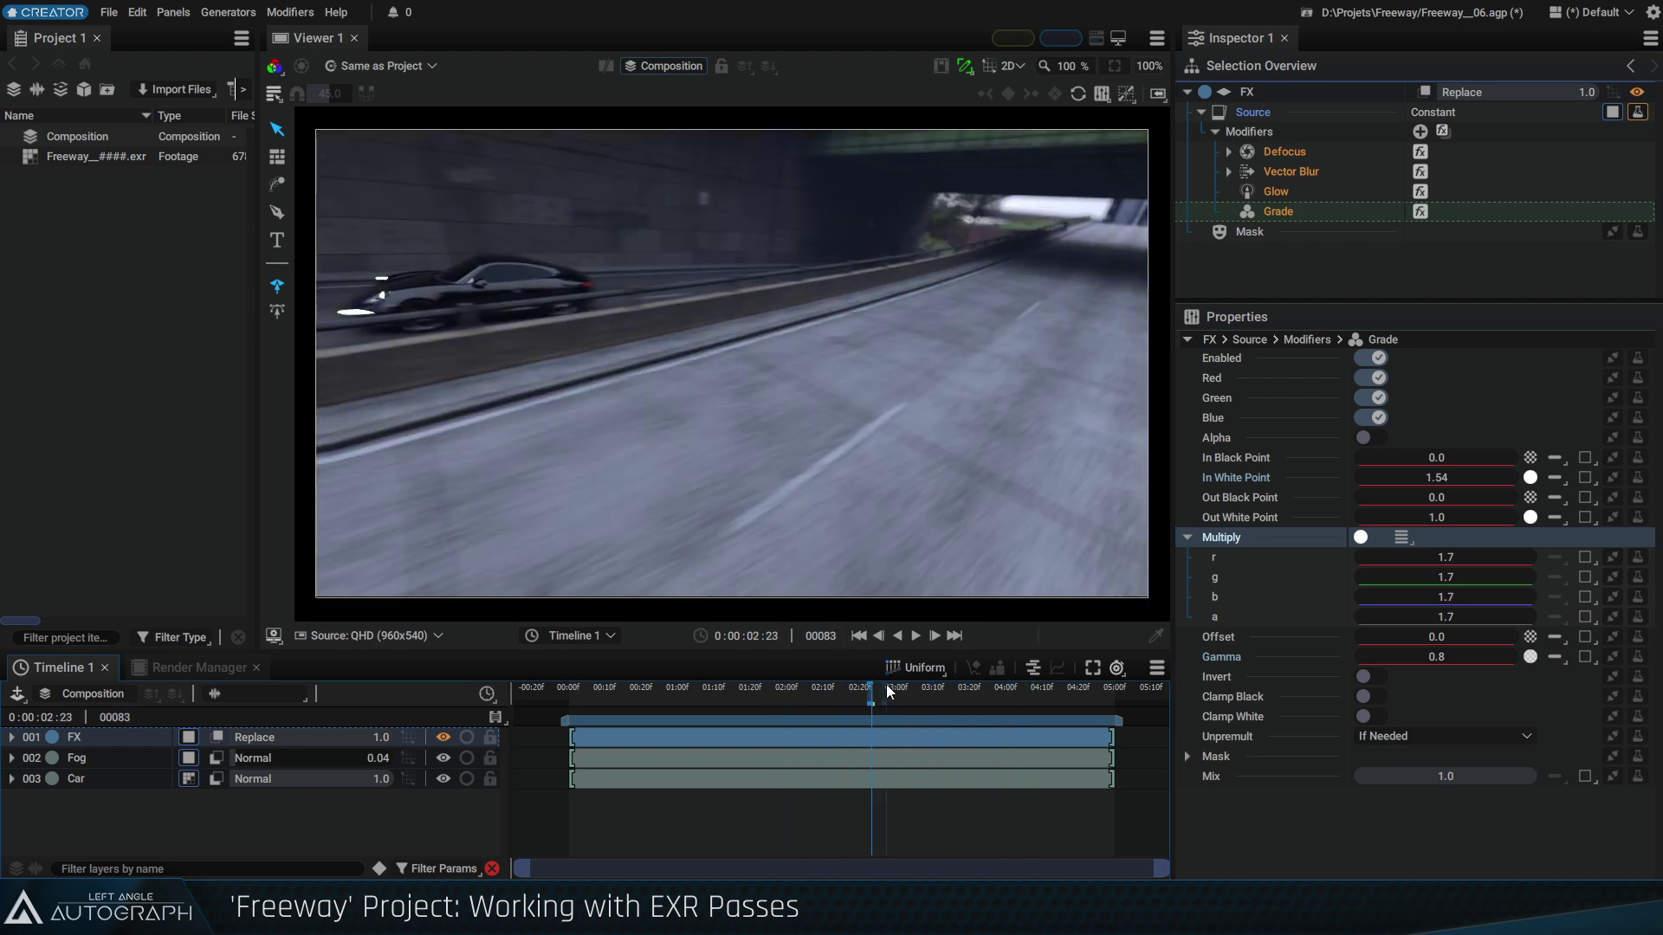
pyautogui.click(1639, 112)
pyautogui.write('color')
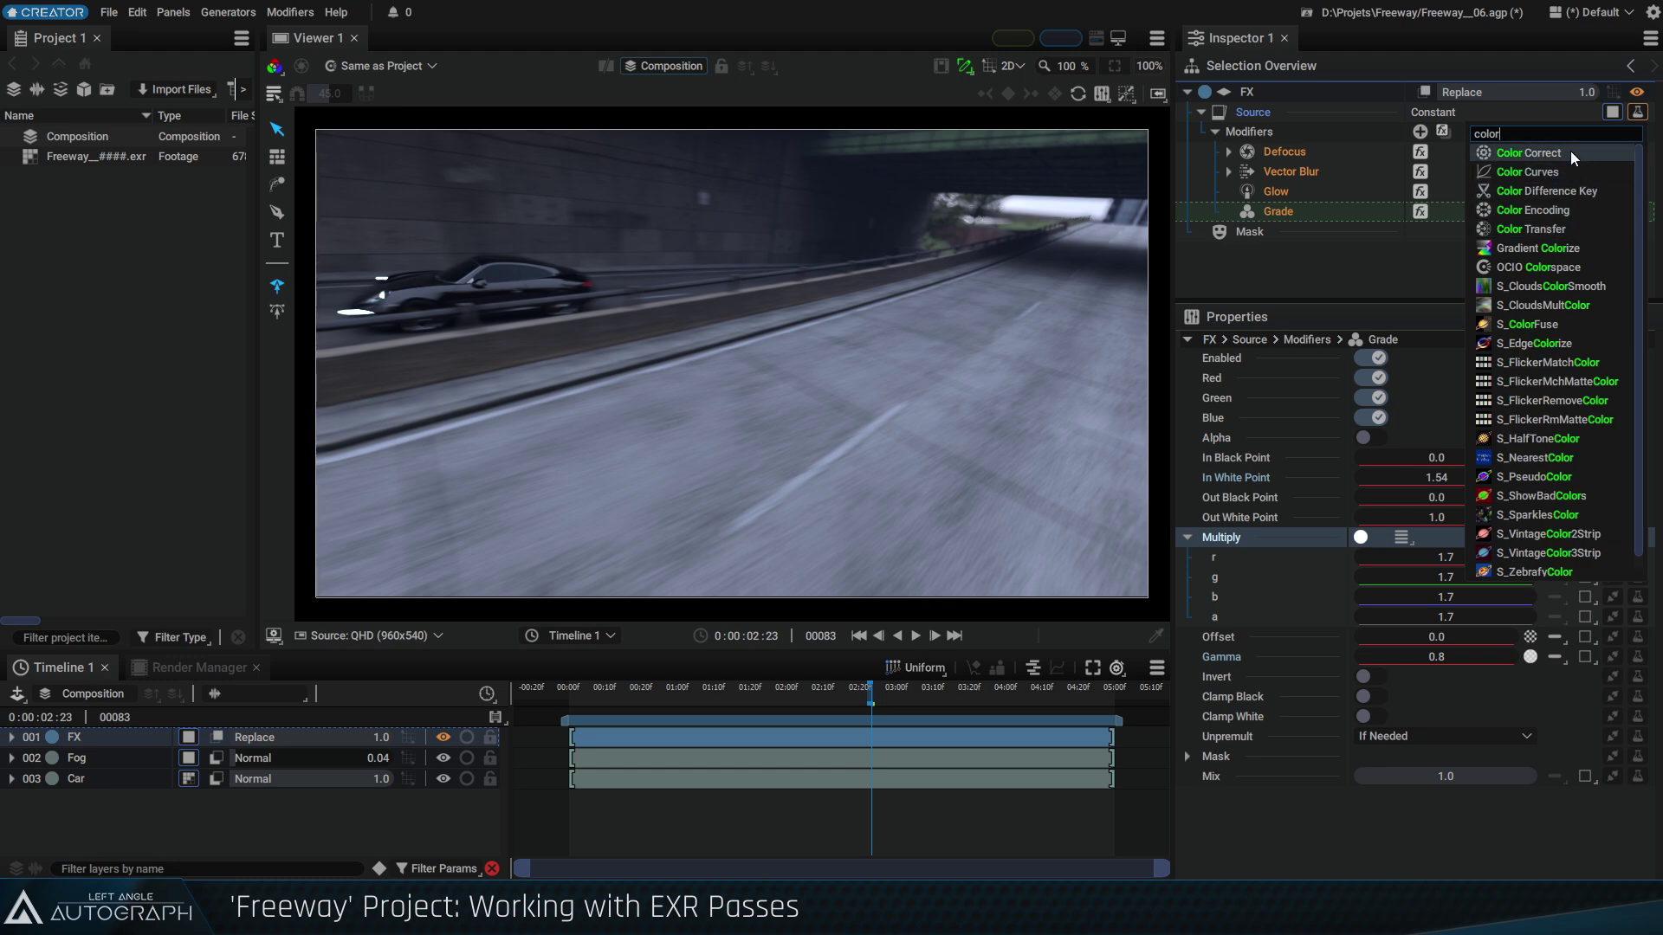
pyautogui.press('Escape')
# Add an OCIO Look Transform after the FX layer's Grade and set its Look to Agfa Agfacolor Optima II 100 at frame 111
pyautogui.click(1420, 132)
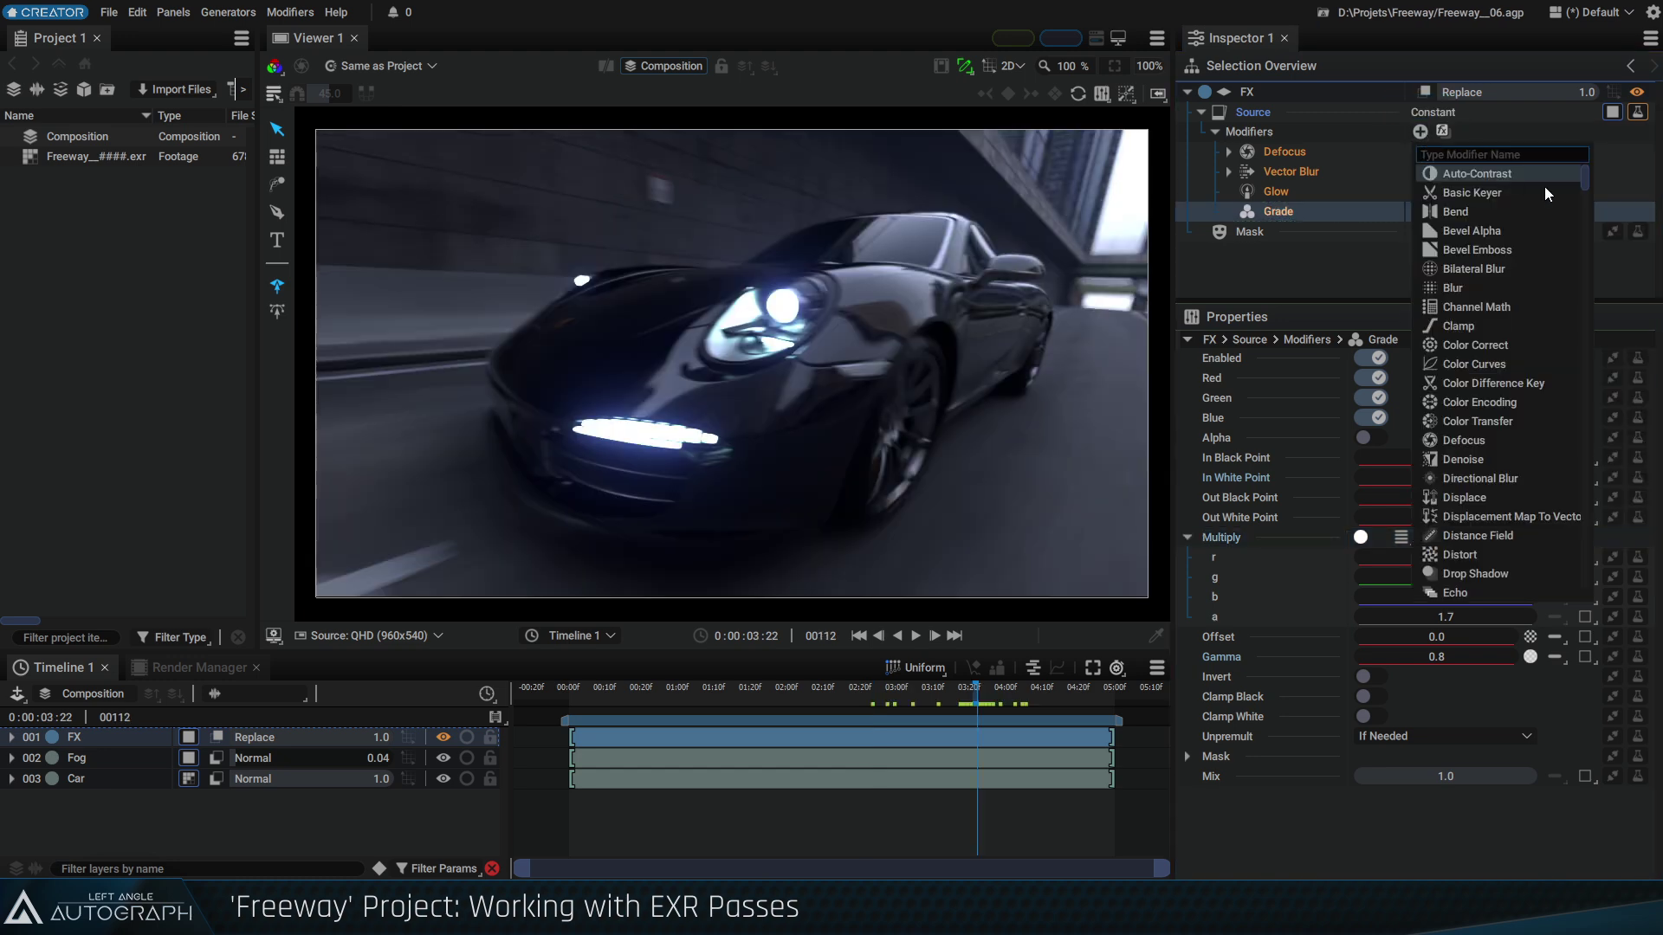
pyautogui.write('look')
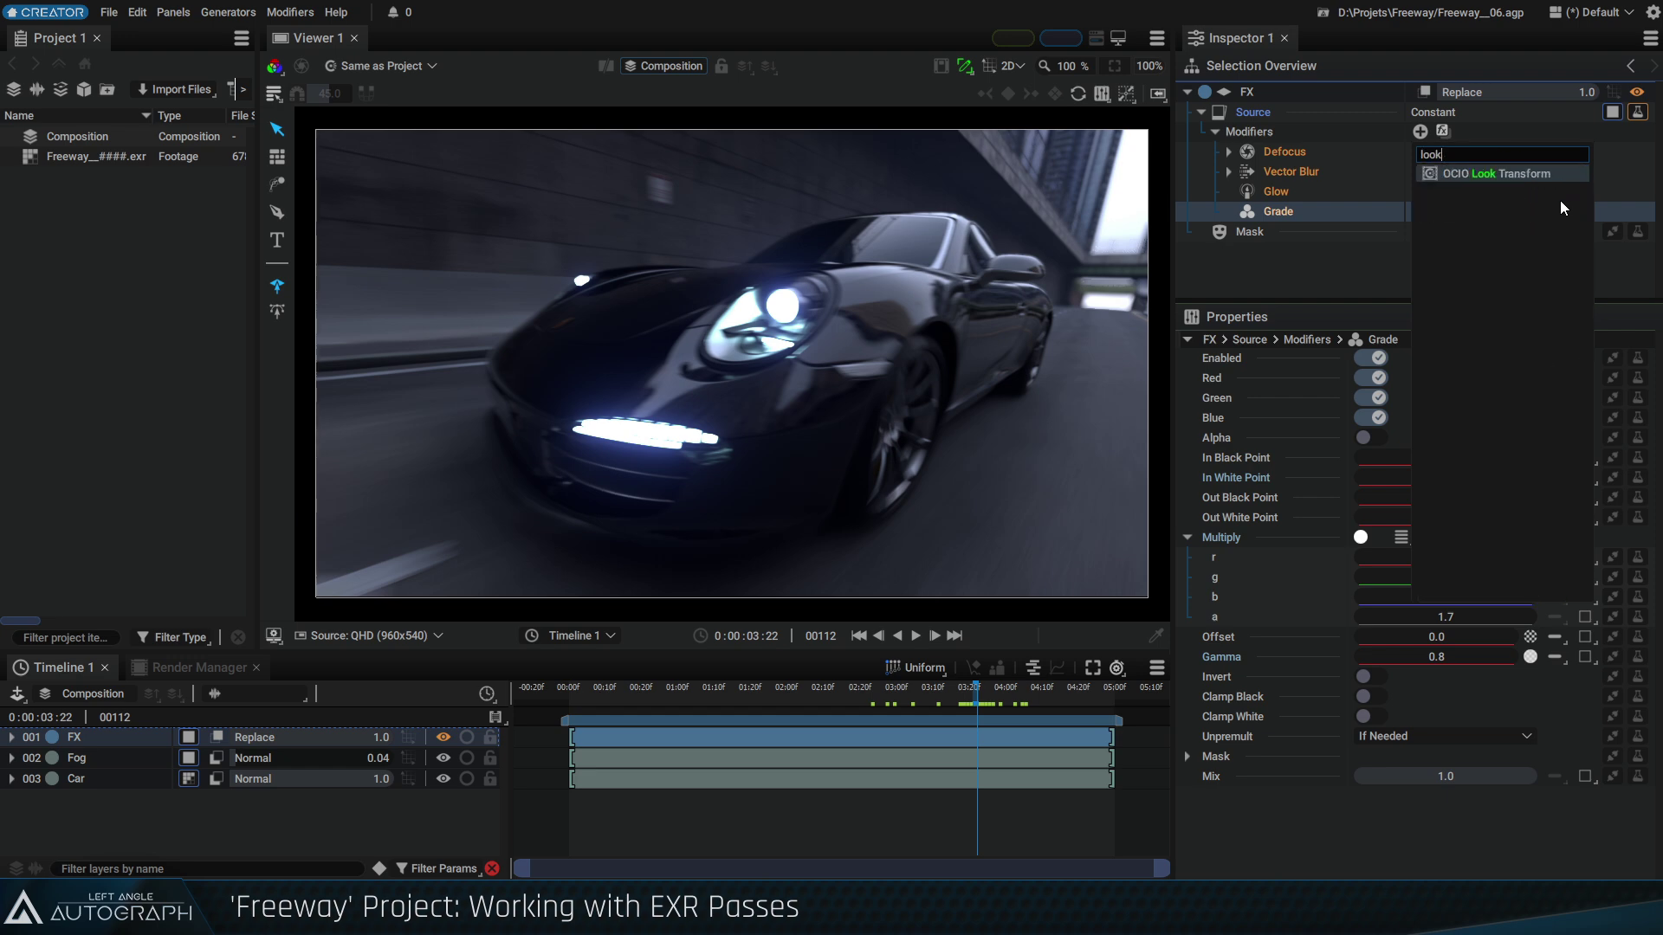
pyautogui.click(1495, 174)
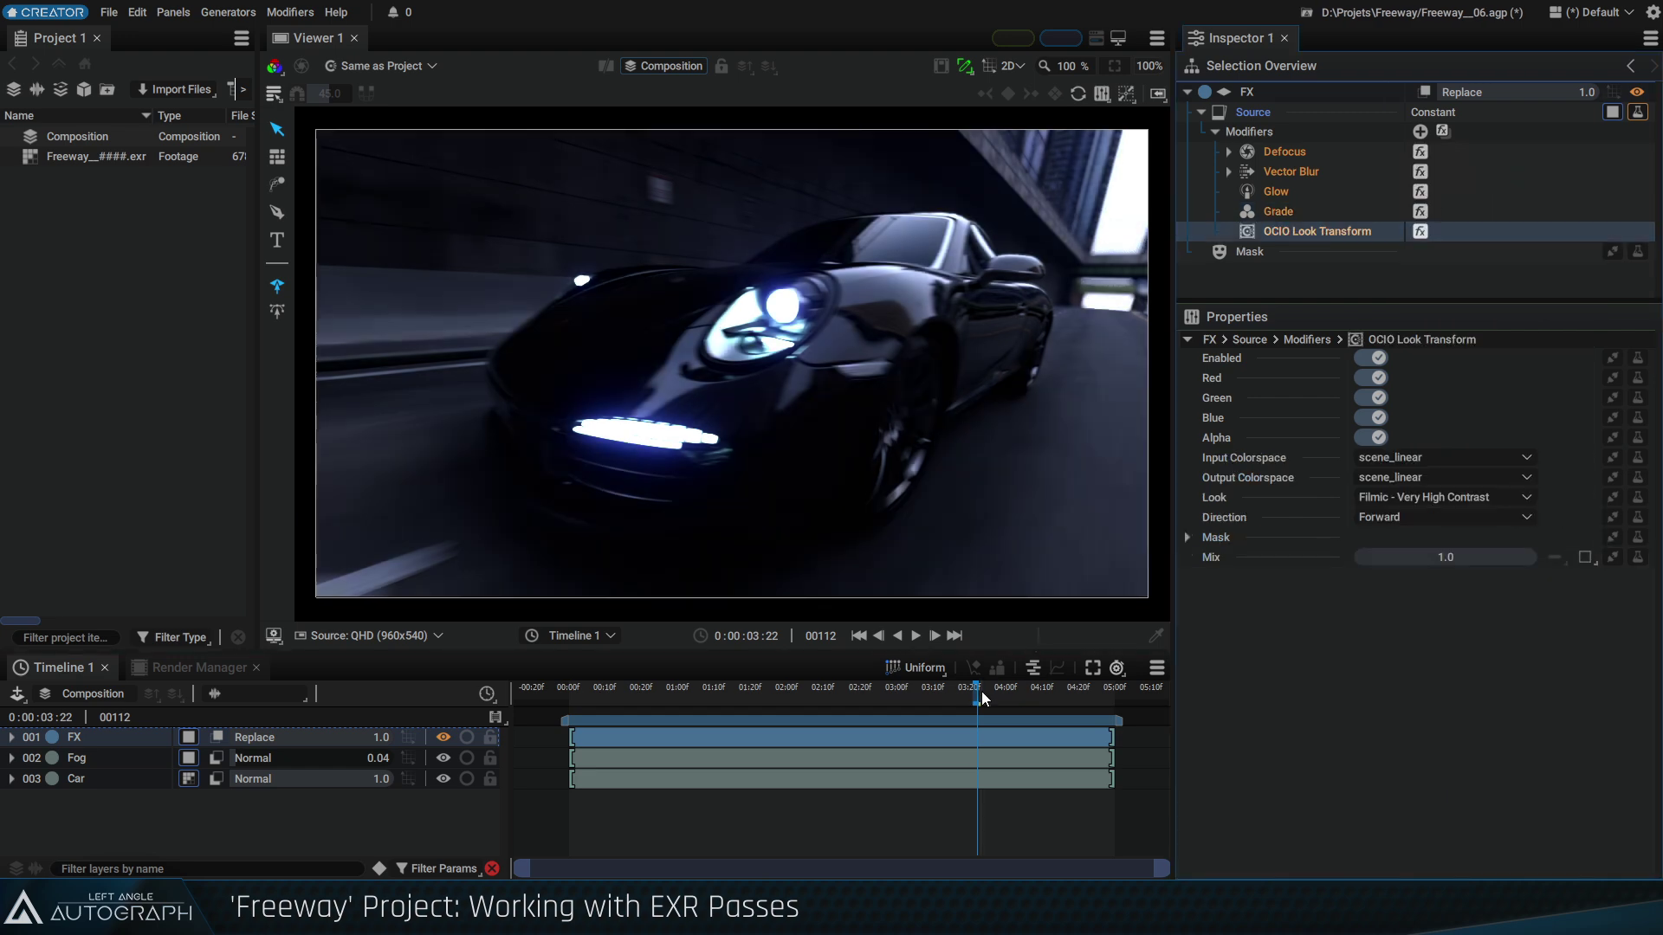
pyautogui.moveTo(982, 698)
pyautogui.mouseDown()
pyautogui.moveTo(757, 701)
pyautogui.moveTo(1022, 689)
pyautogui.moveTo(974, 688)
pyautogui.mouseUp()
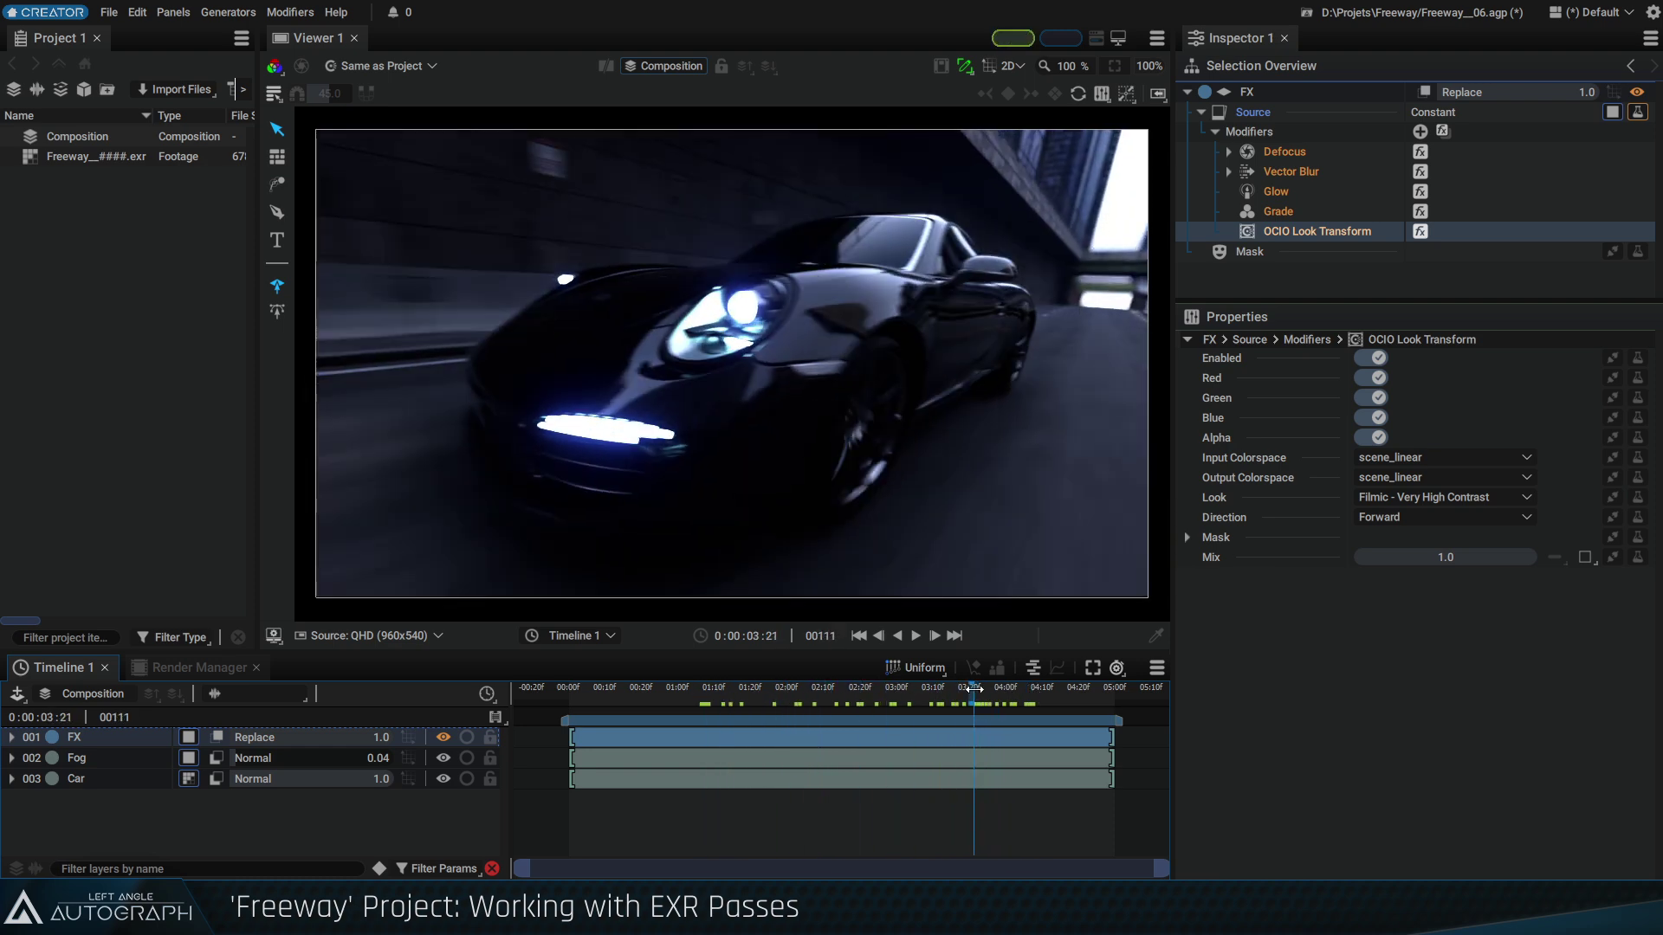
pyautogui.click(1429, 497)
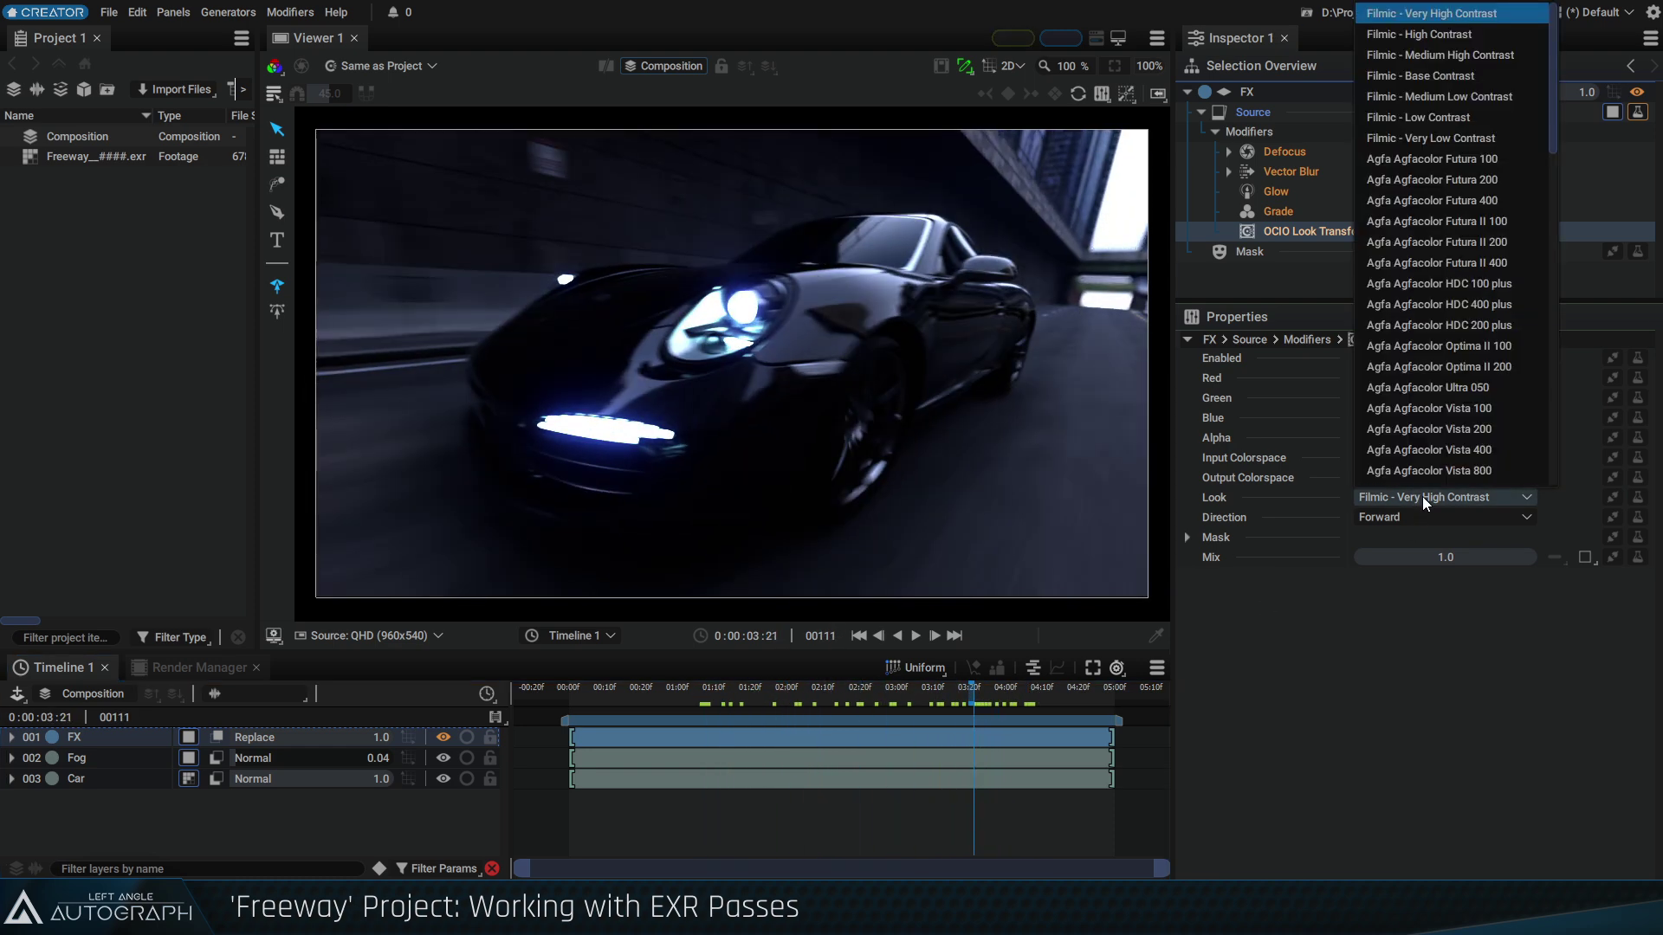
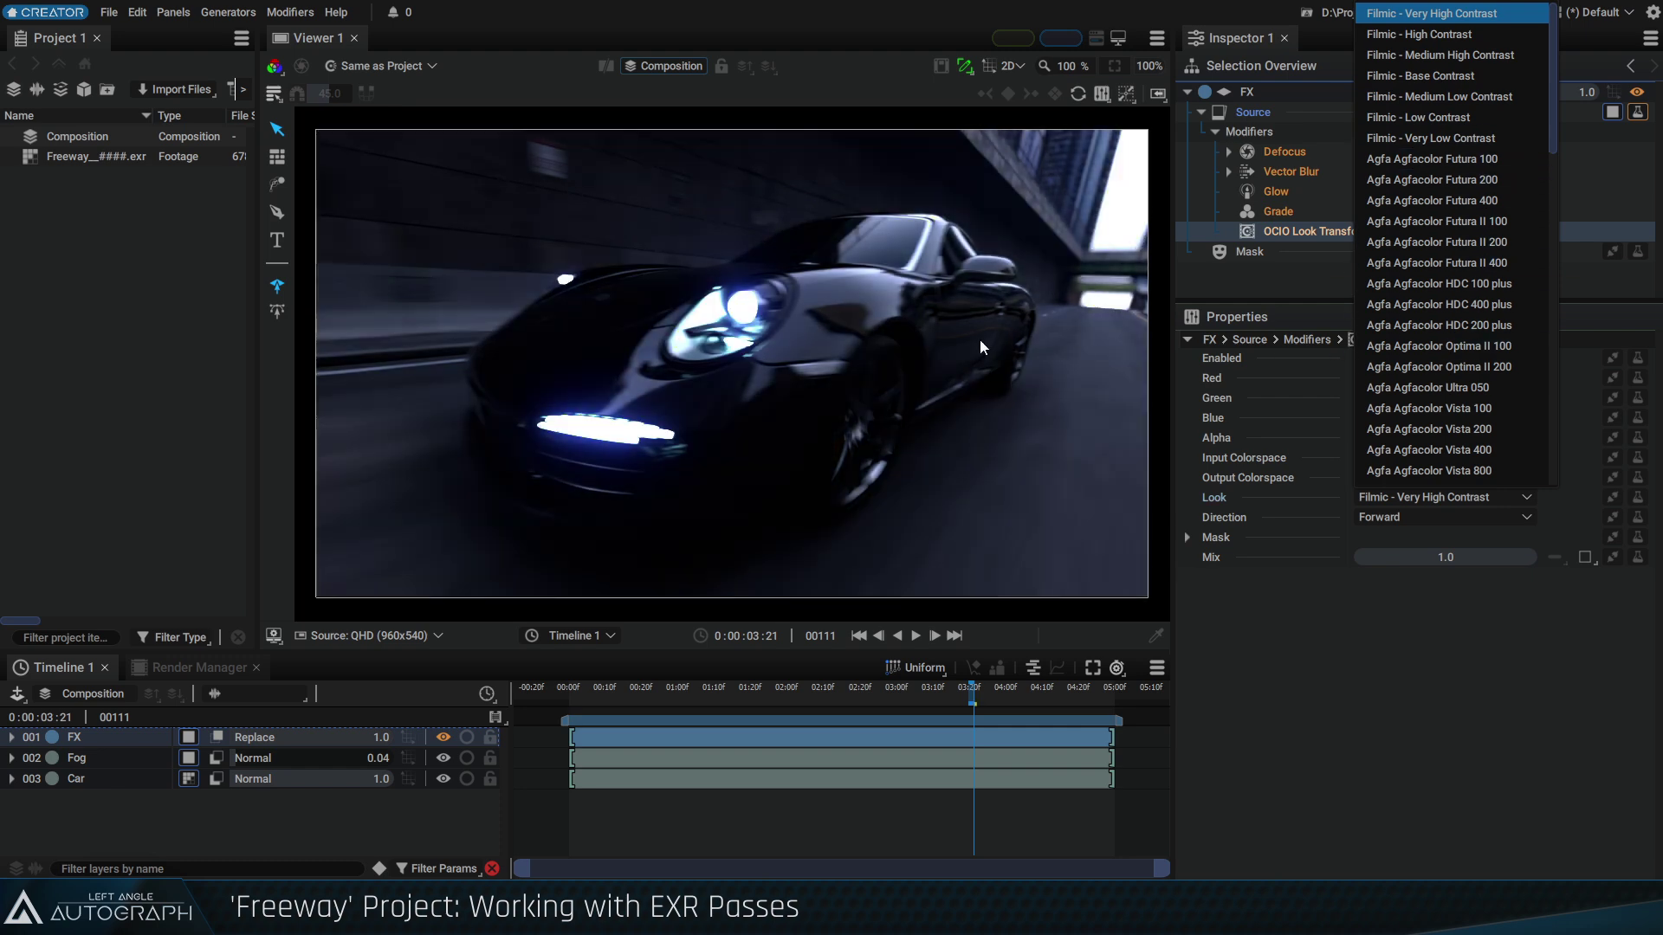
pyautogui.click(1456, 348)
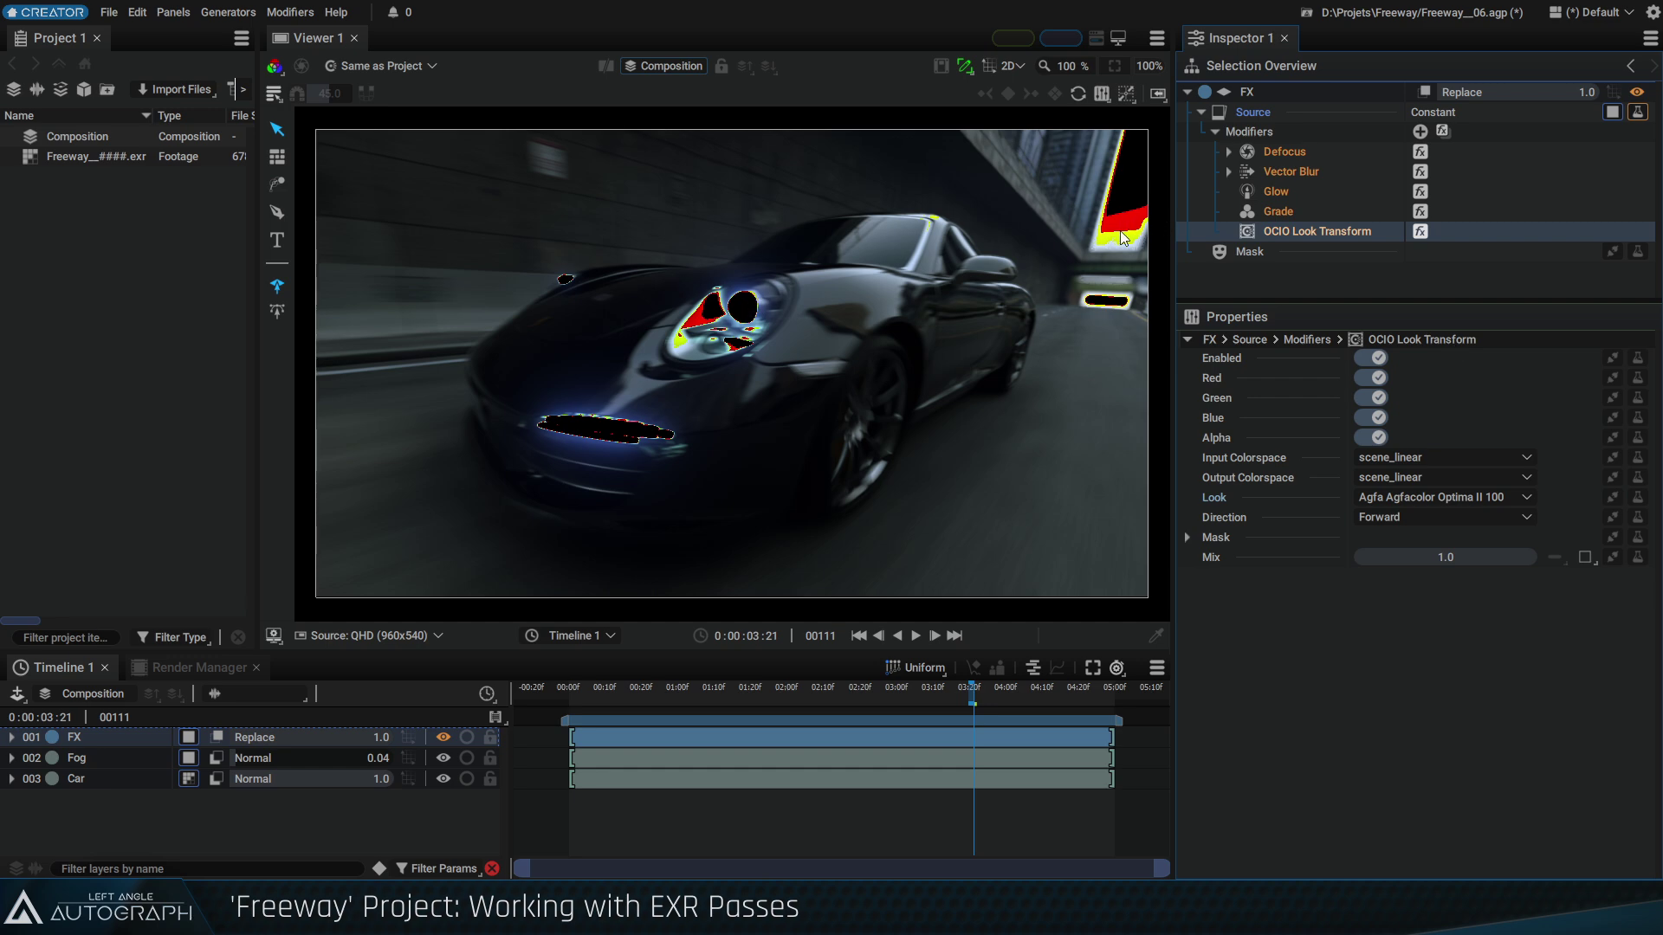
# Try the Grade's Clamp Black and Clamp White while sampling headlight pixel values, turning both off again and bypassing the OCIO Look Transform
pyautogui.click(1291, 212)
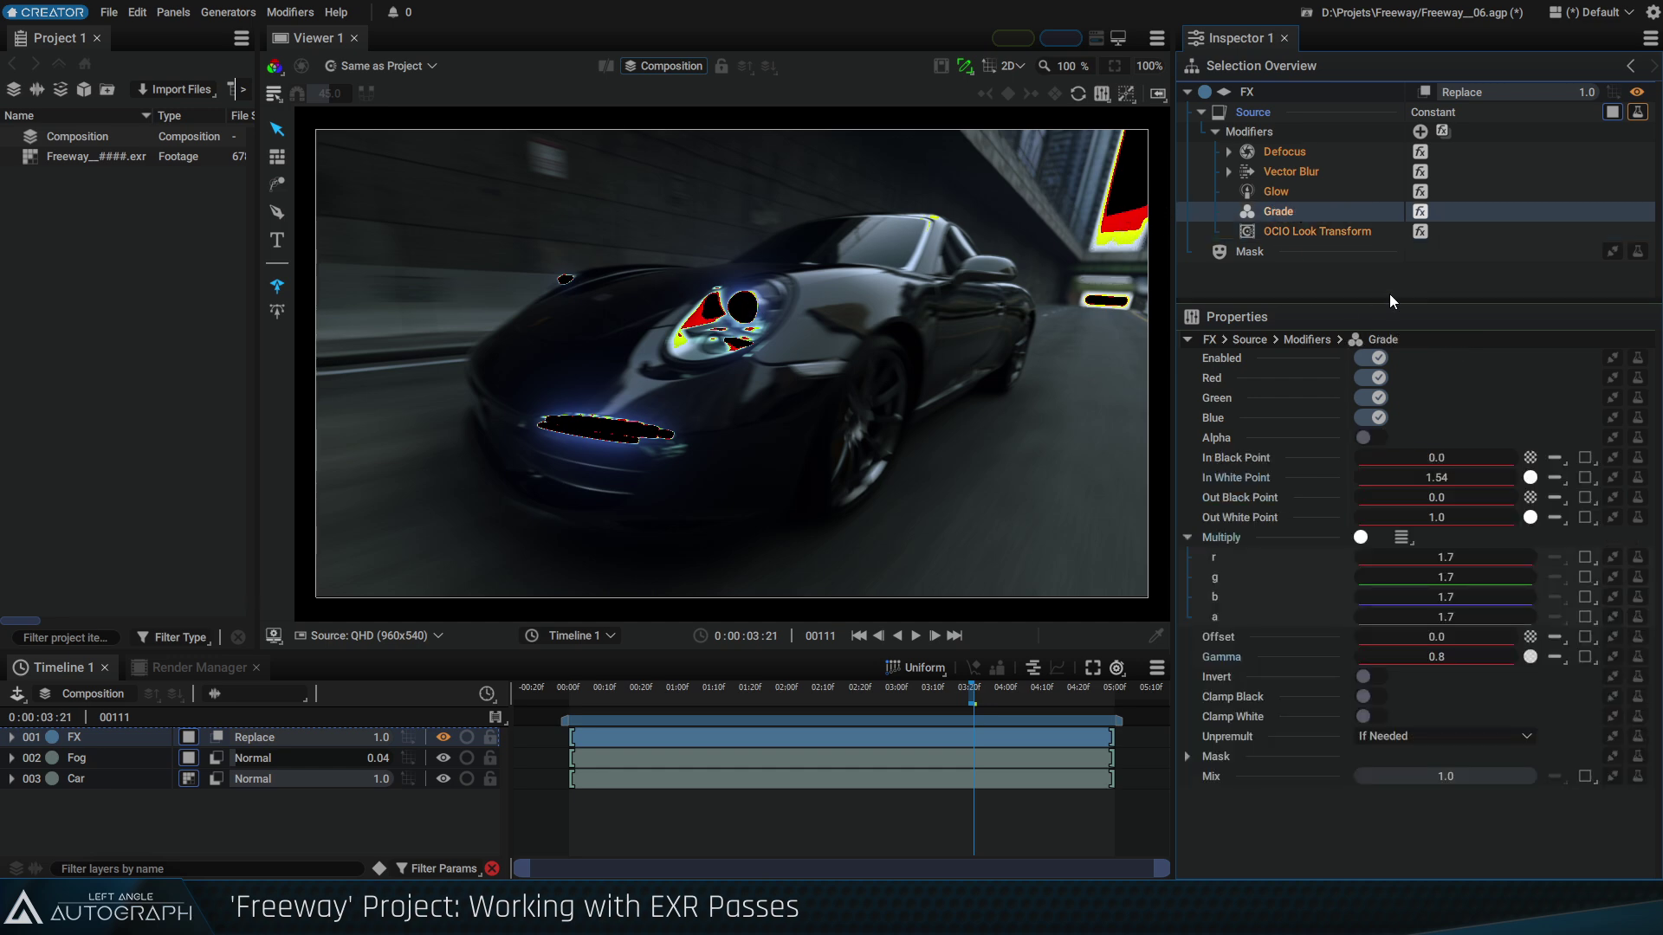
pyautogui.click(1374, 717)
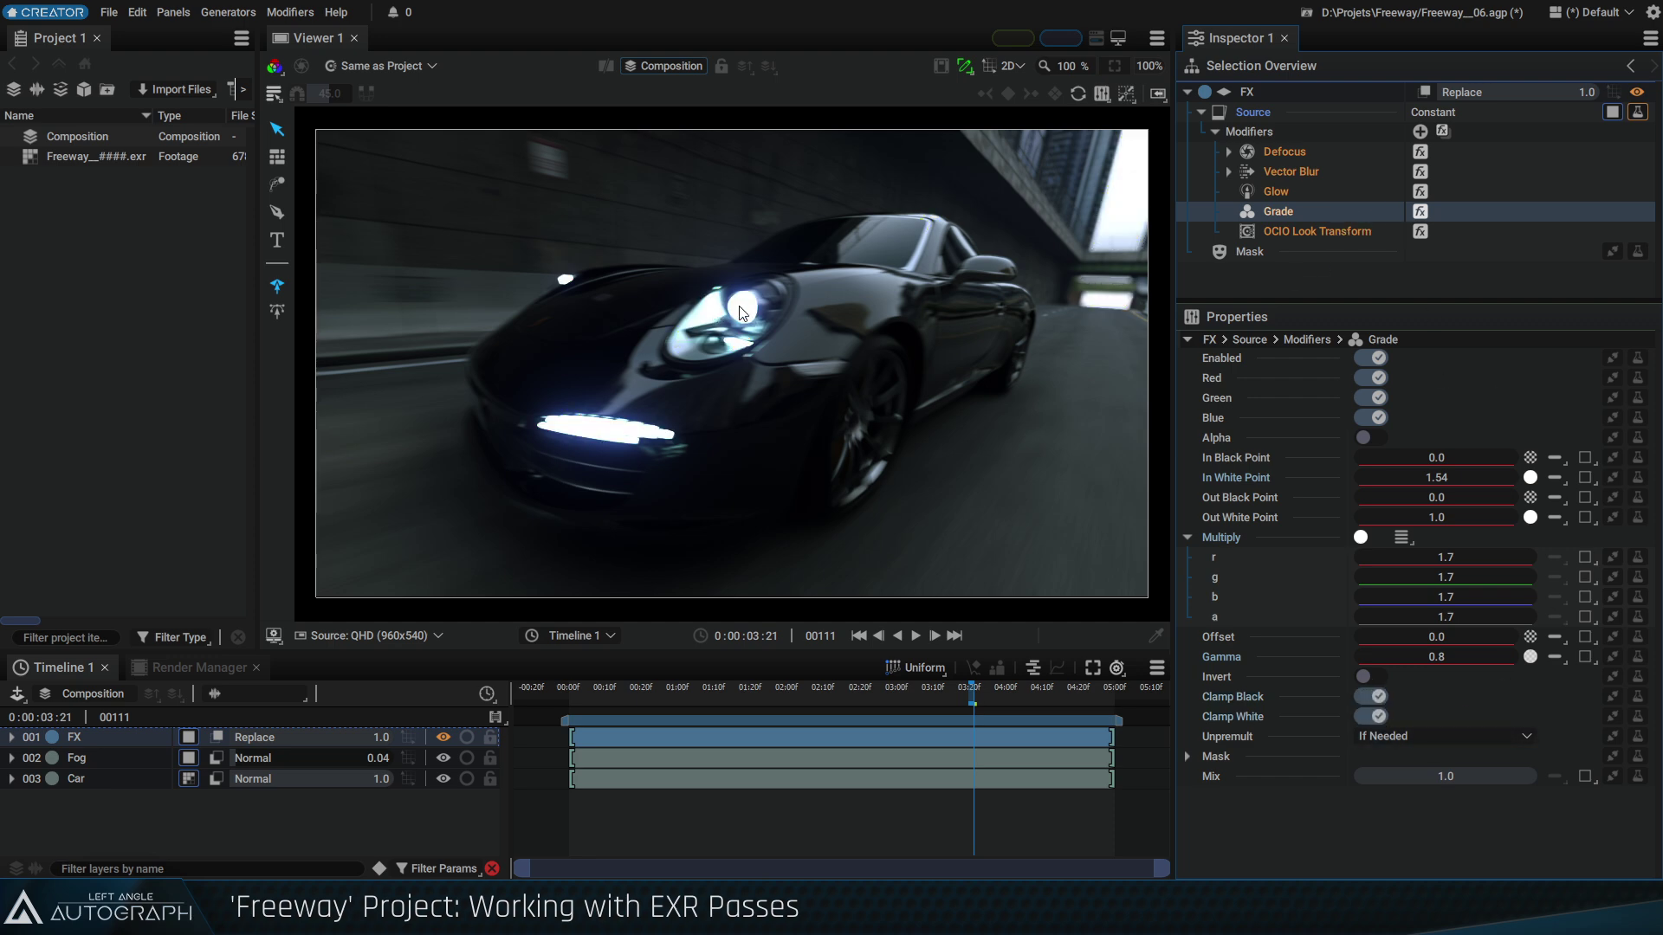
pyautogui.click(1156, 636)
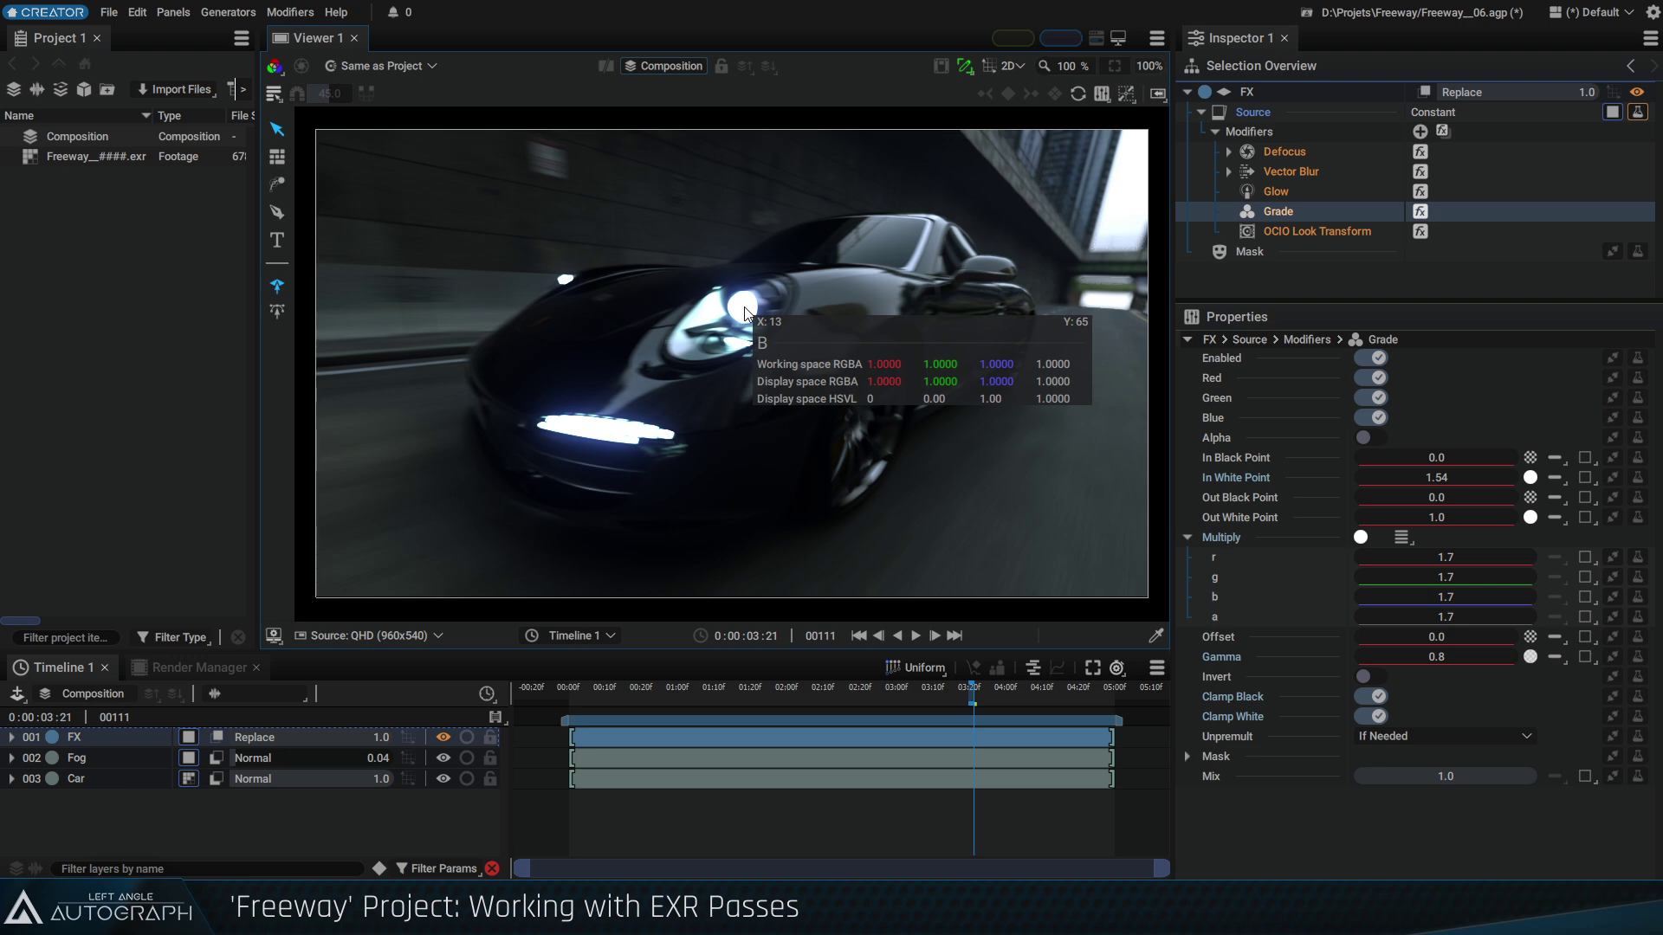
pyautogui.click(1377, 716)
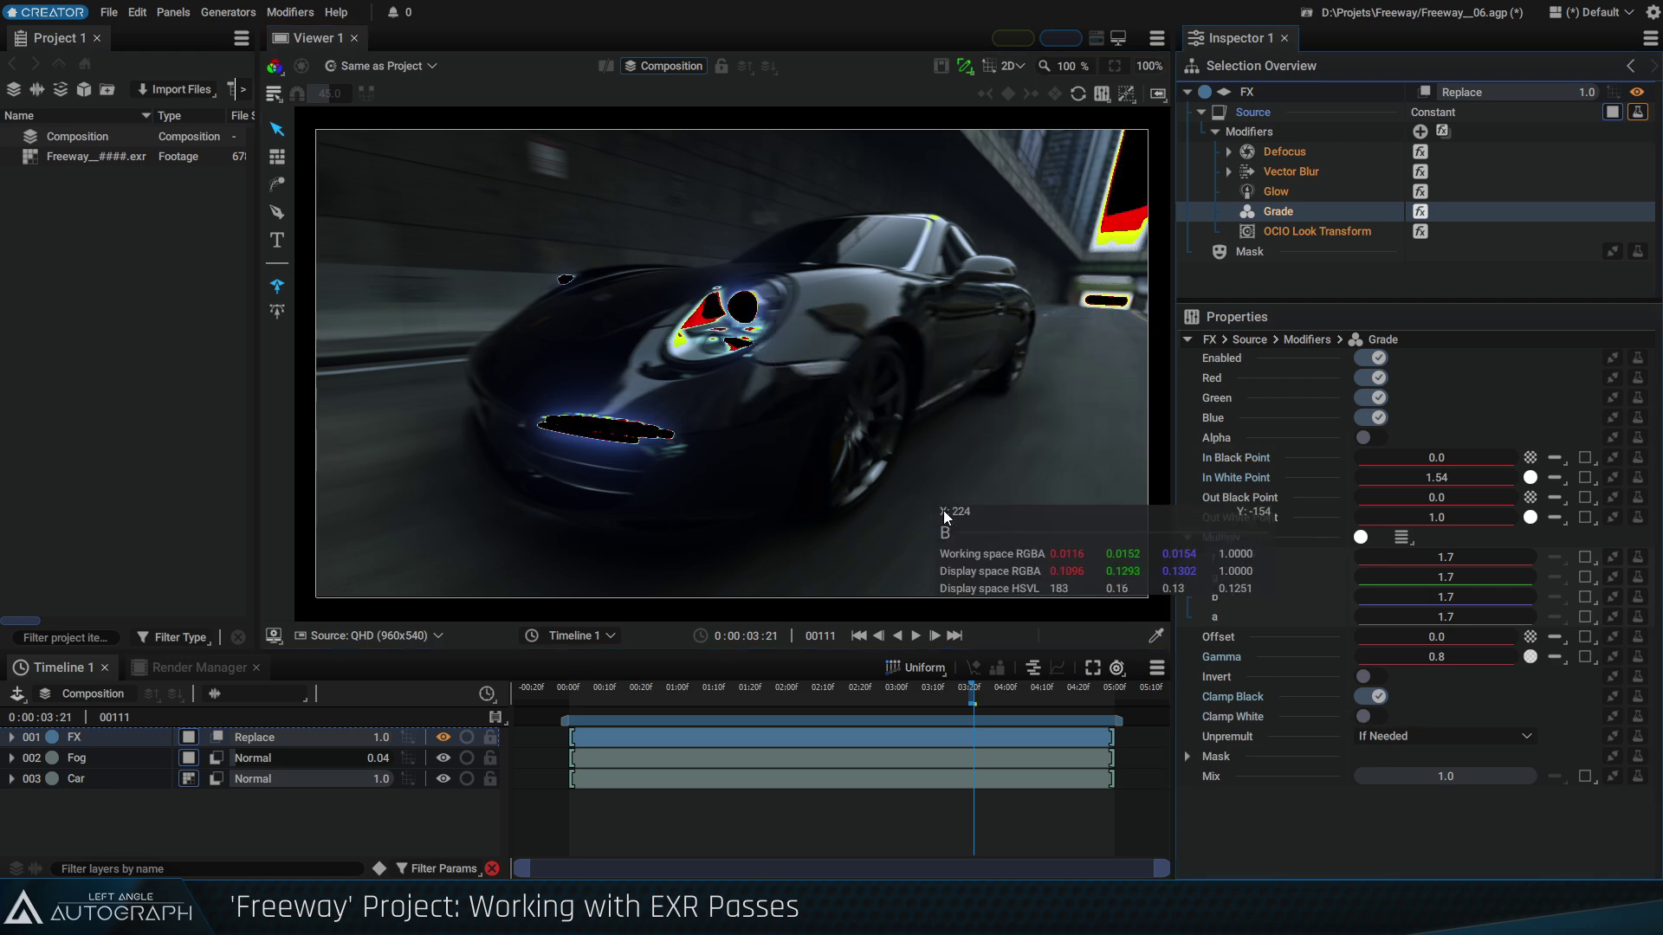
pyautogui.click(1420, 232)
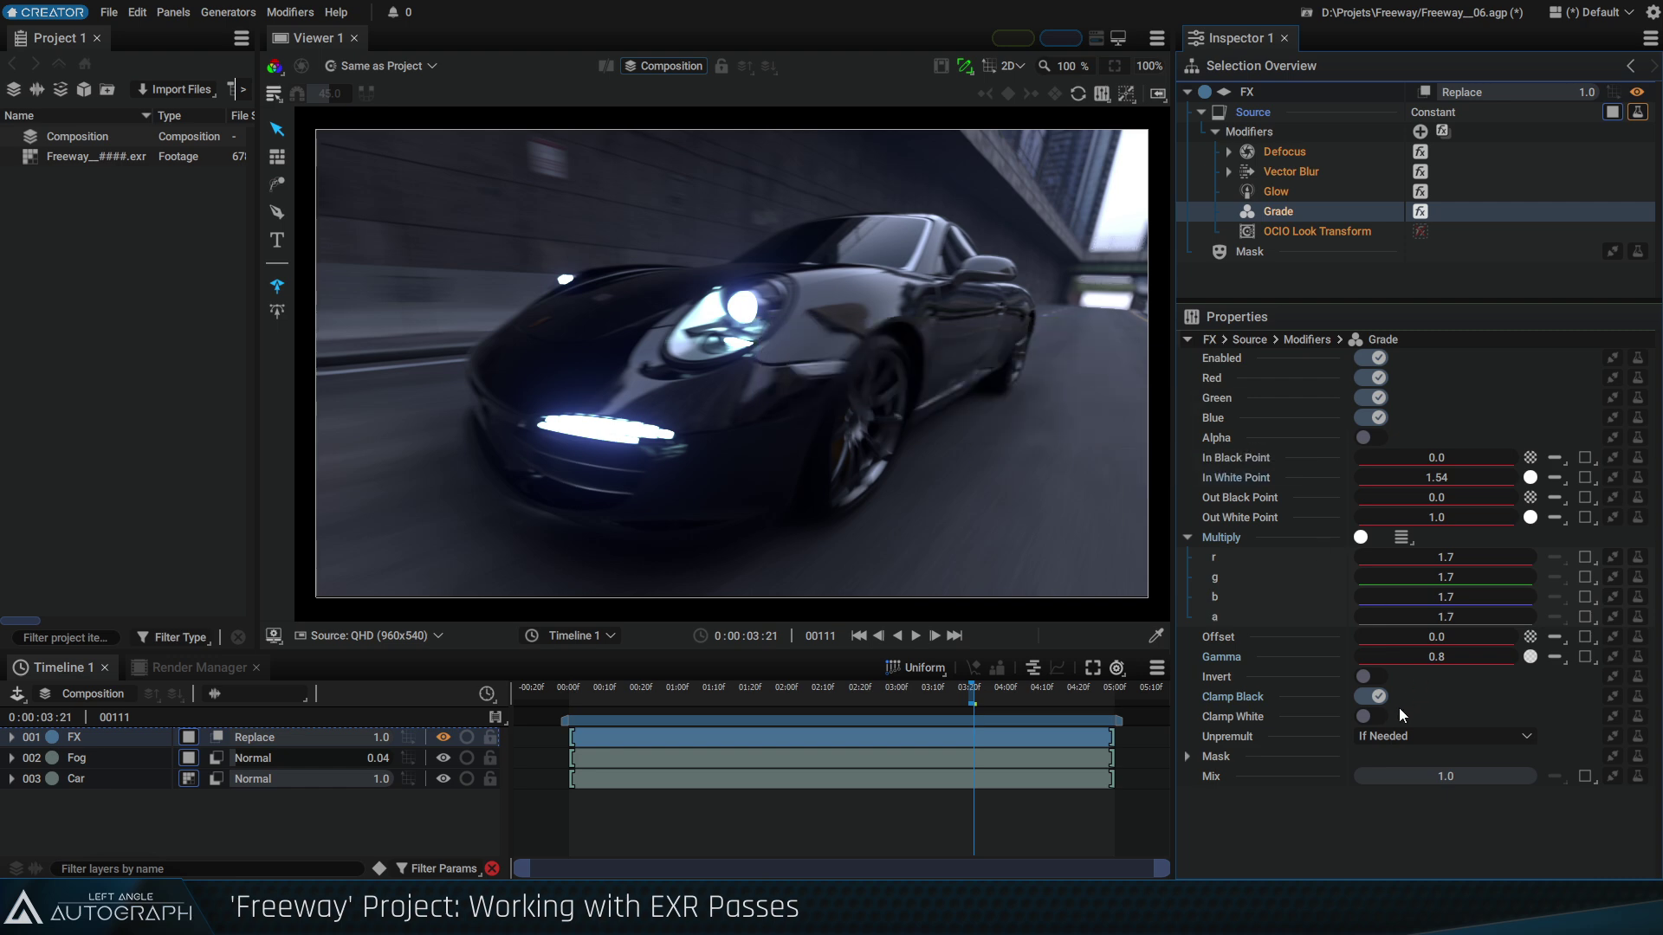
pyautogui.click(1378, 717)
# Try a separate Clamp modifier between the FX layer's Grade and OCIO Look Transform, and delete it
pyautogui.click(1637, 112)
pyautogui.write('clamp')
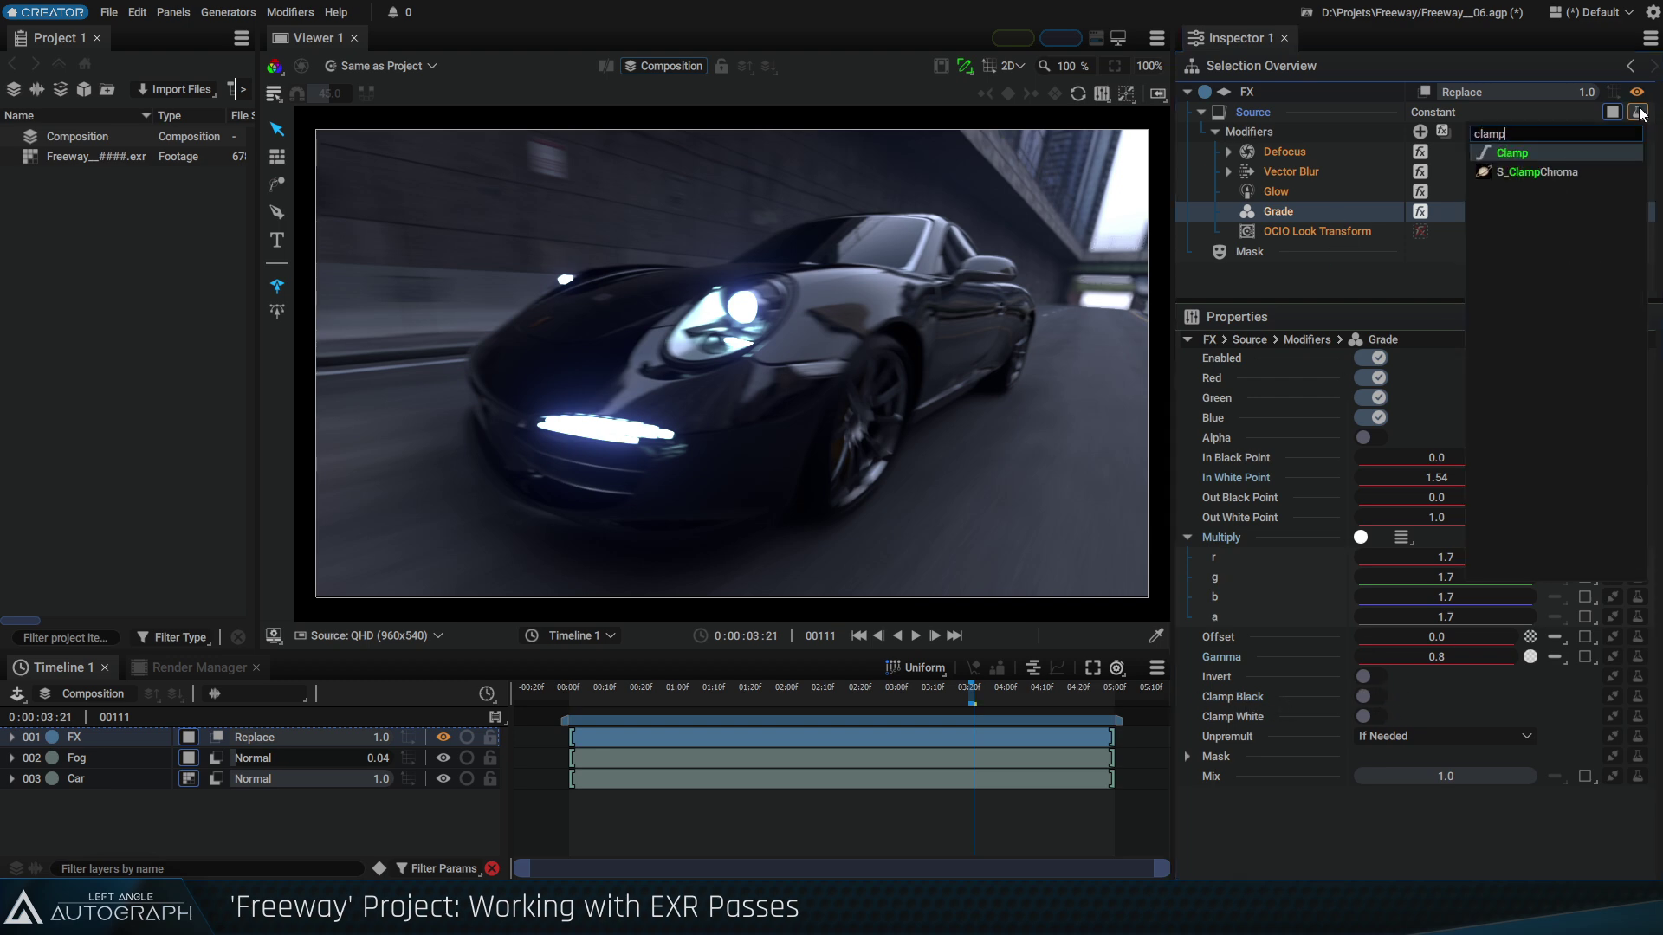
pyautogui.press('Up')
pyautogui.click(1564, 151)
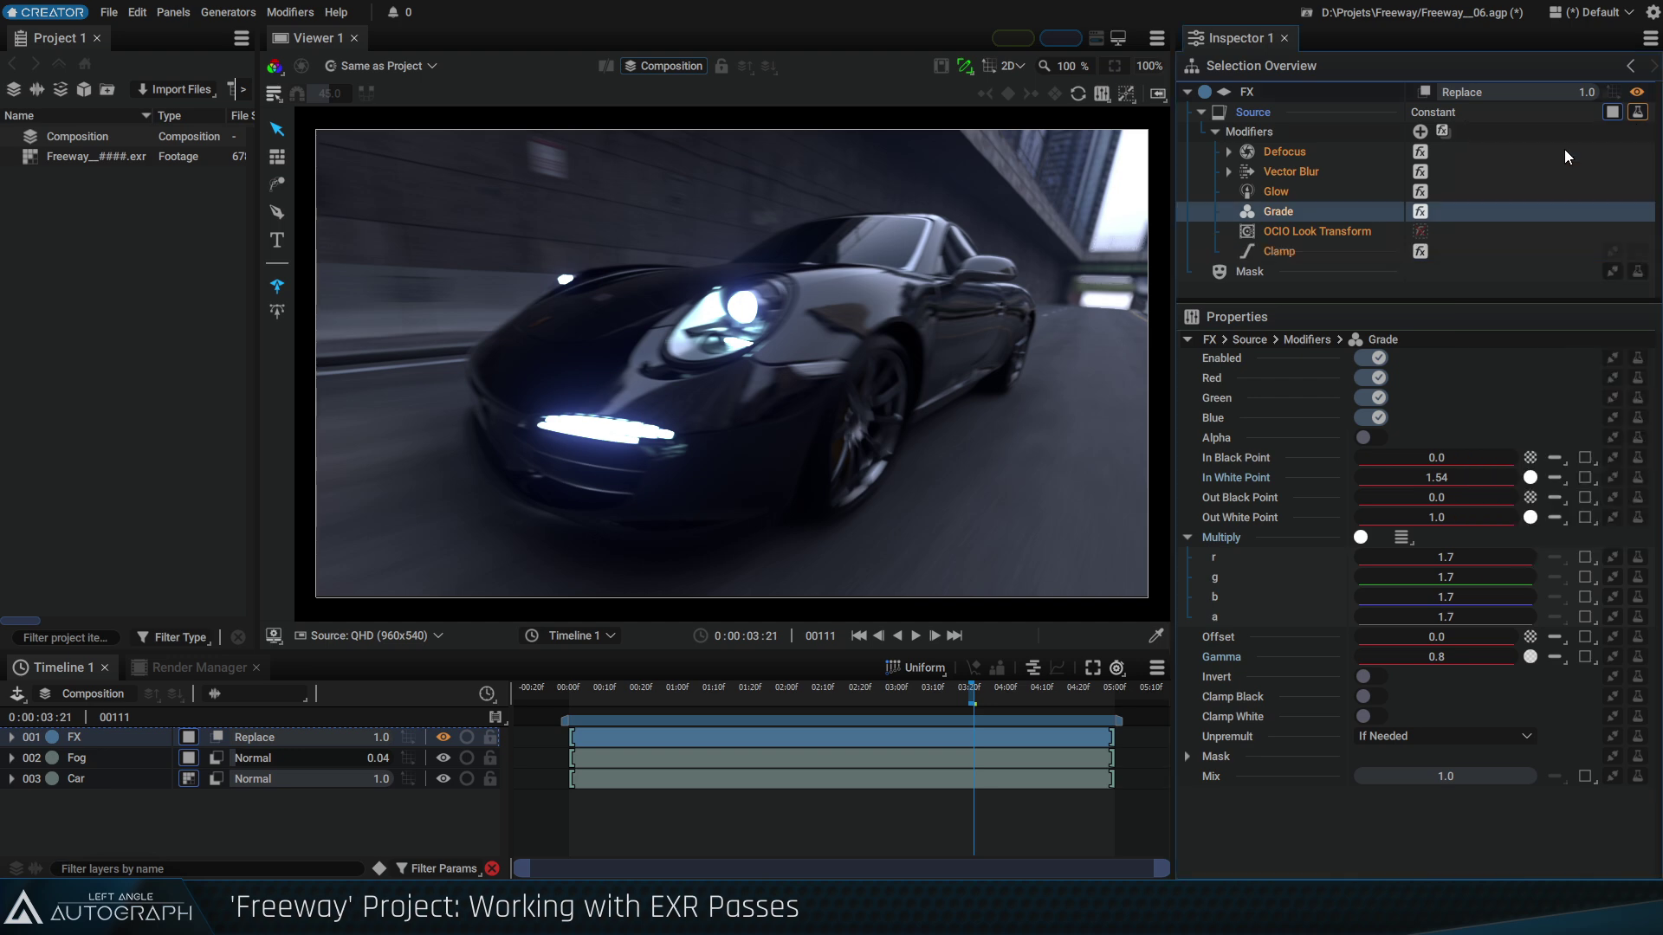
pyautogui.moveTo(1300, 251)
pyautogui.mouseDown()
pyautogui.moveTo(1307, 220)
pyautogui.moveTo(1324, 232)
pyautogui.mouseUp()
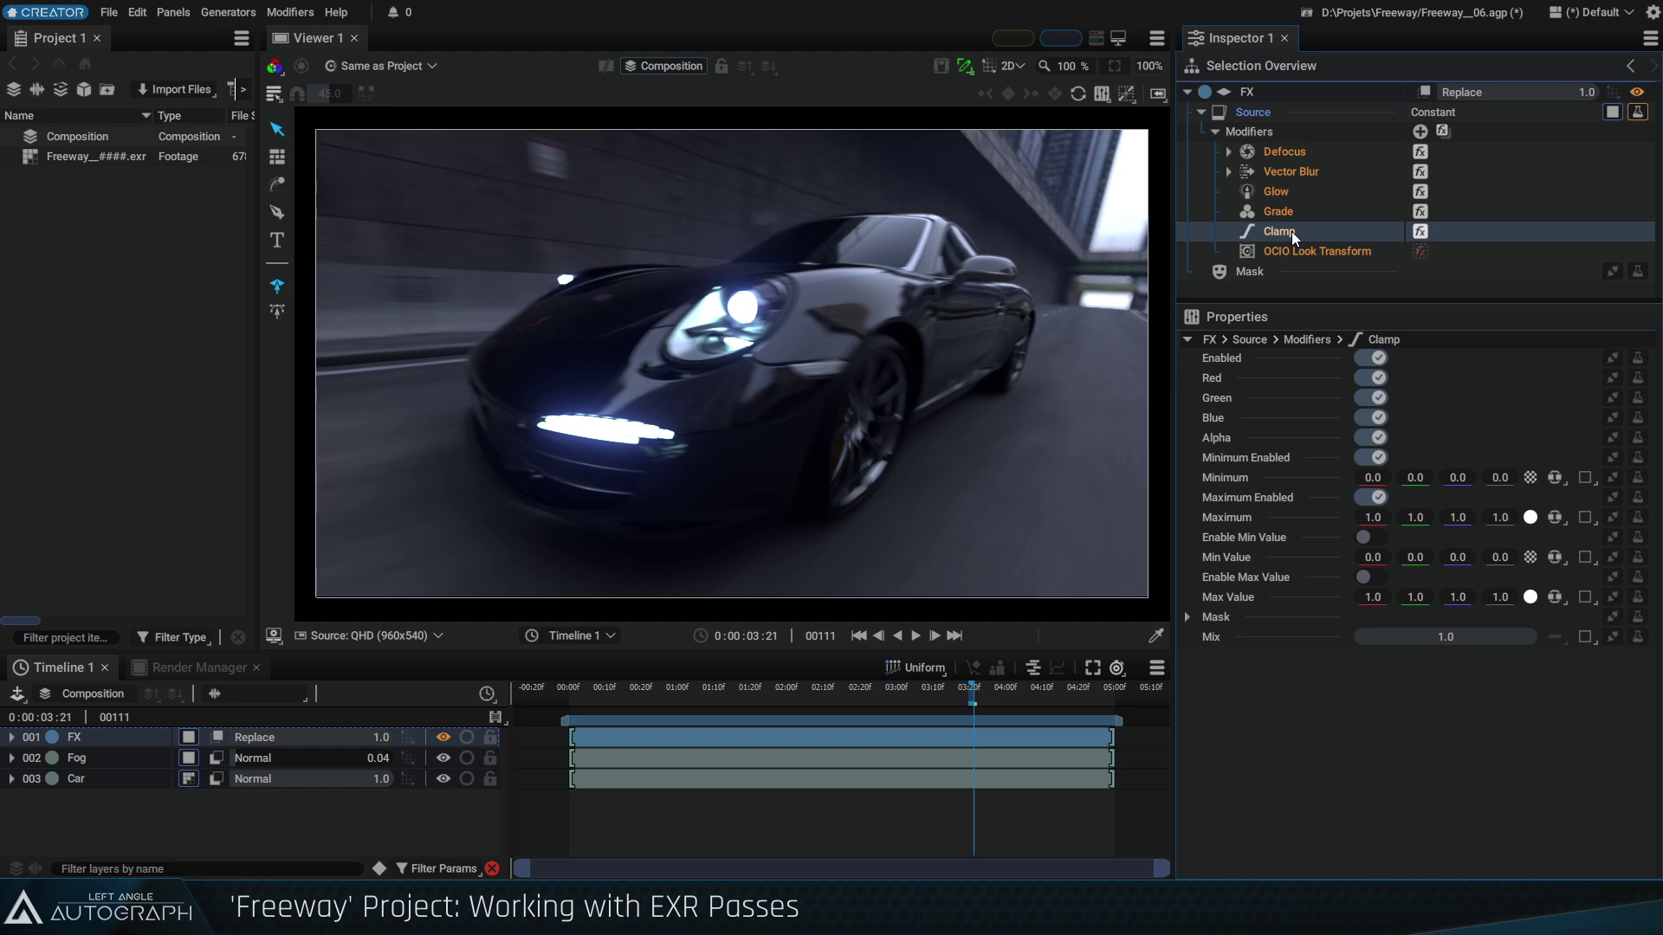
pyautogui.press('Delete')
# Enable Clamp White in the Grade, turn the OCIO Look Transform back on and save the project
pyautogui.click(1287, 211)
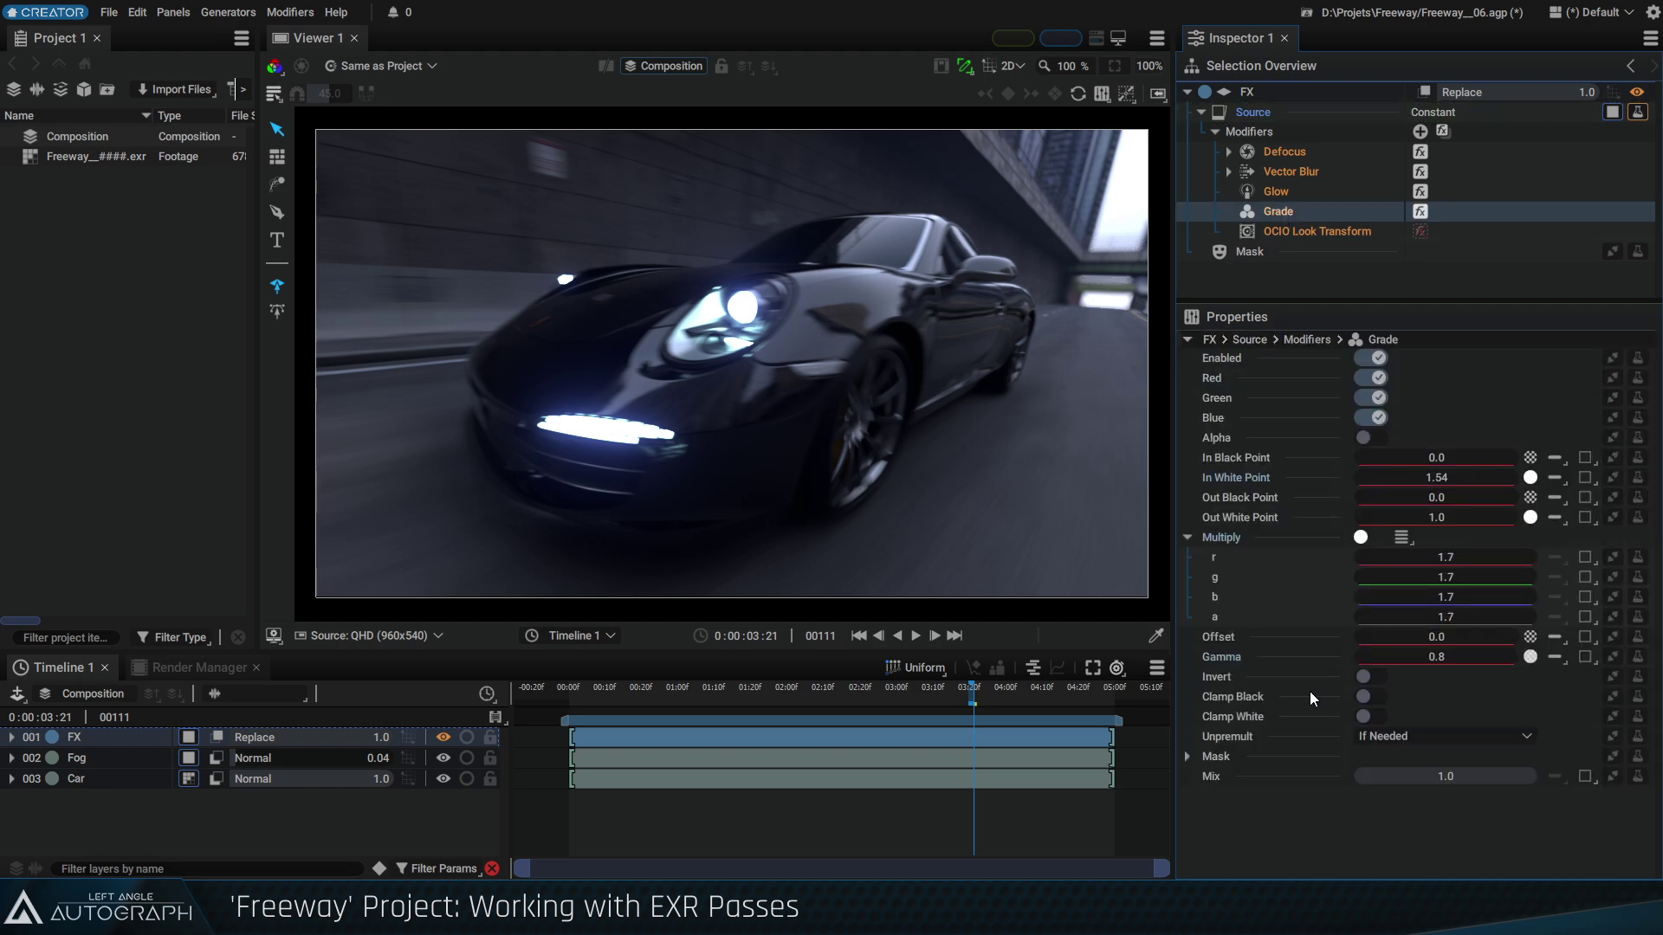
pyautogui.click(1269, 717)
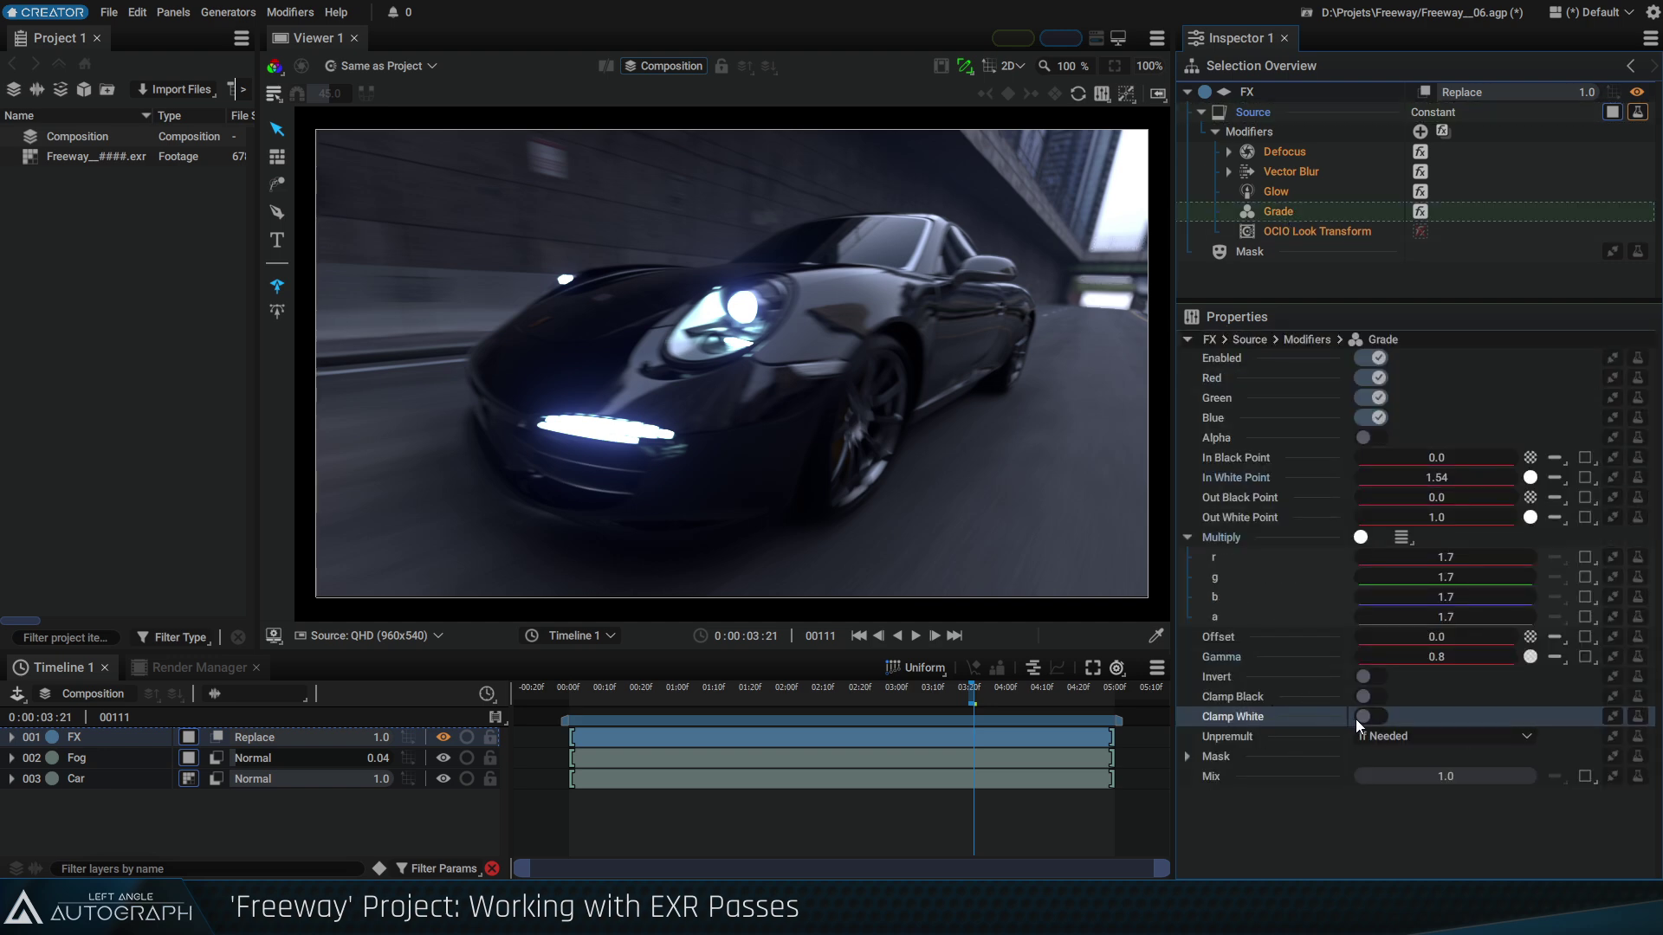
pyautogui.hotkey('ctrl', 's')
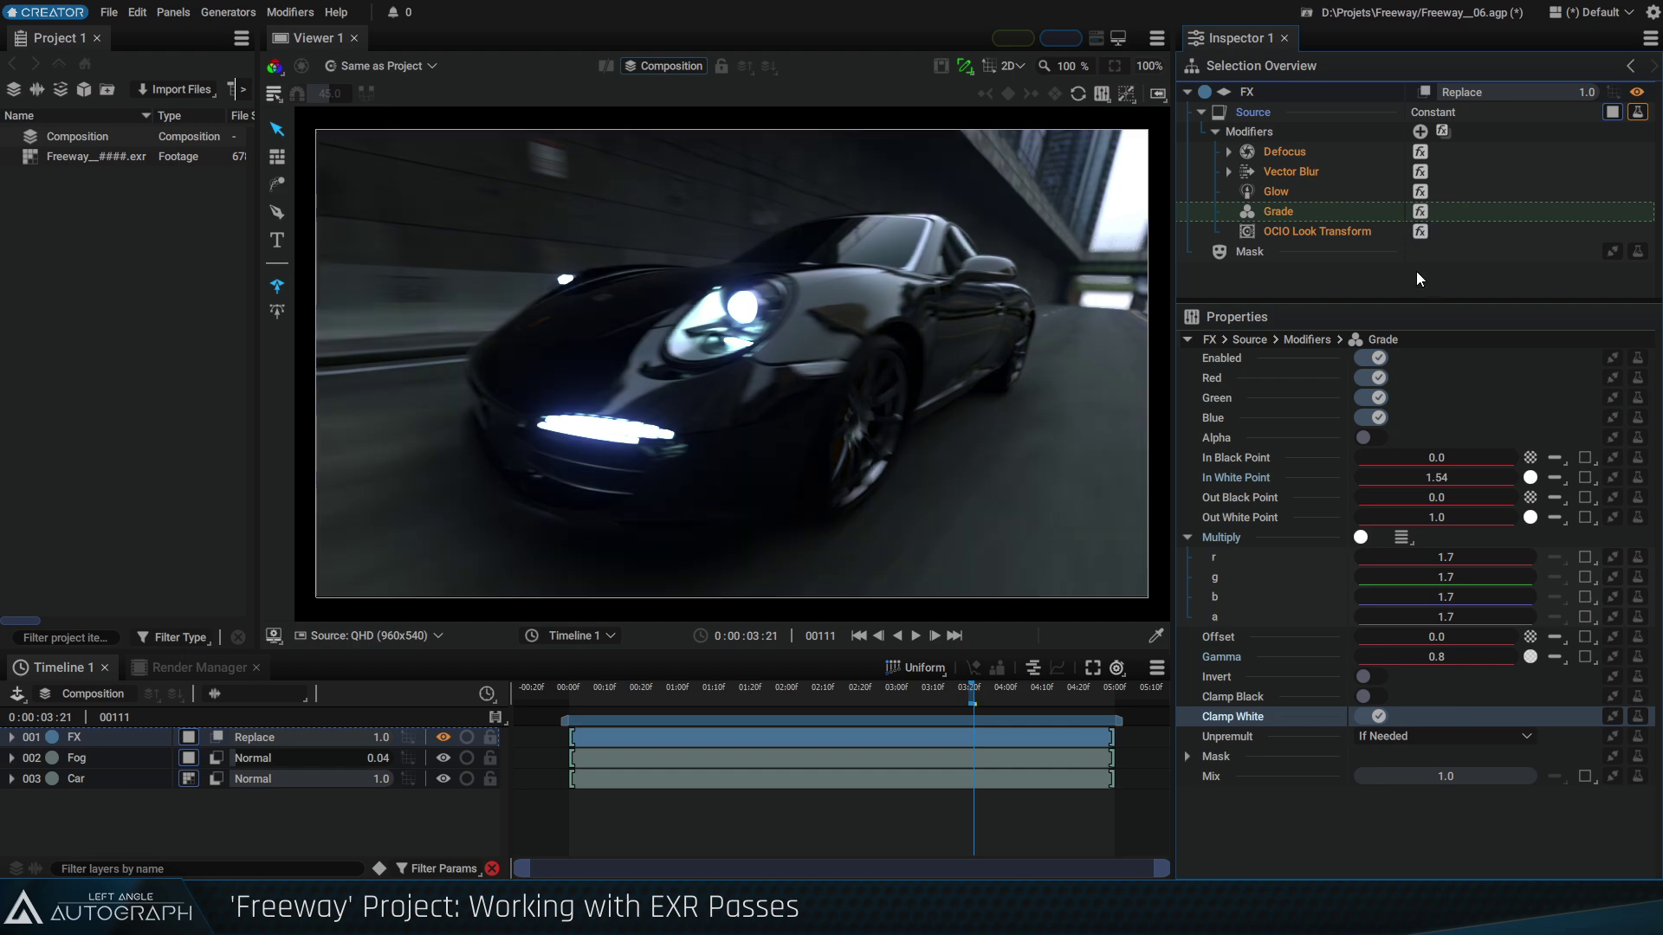
# Preview the film stocks for the OCIO Look Transform and set its Look to Kodak Ektachrome 64T
pyautogui.click(1319, 232)
pyautogui.click(1394, 499)
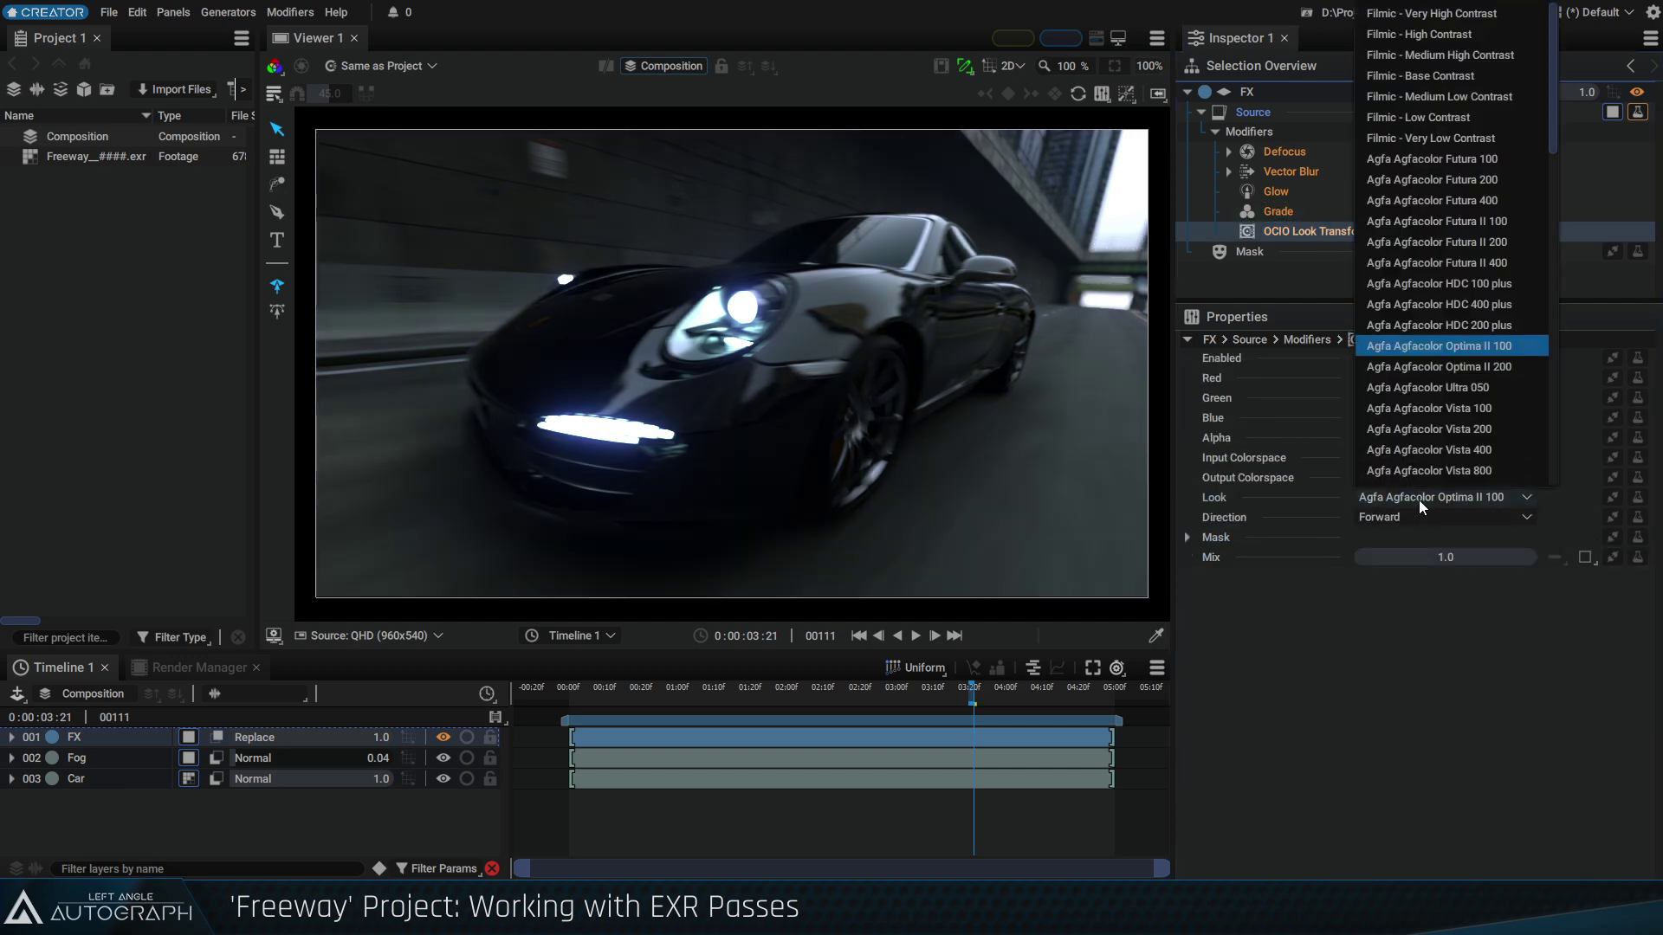
pyautogui.moveTo(1553, 112); pyautogui.dragTo(1560, 148)
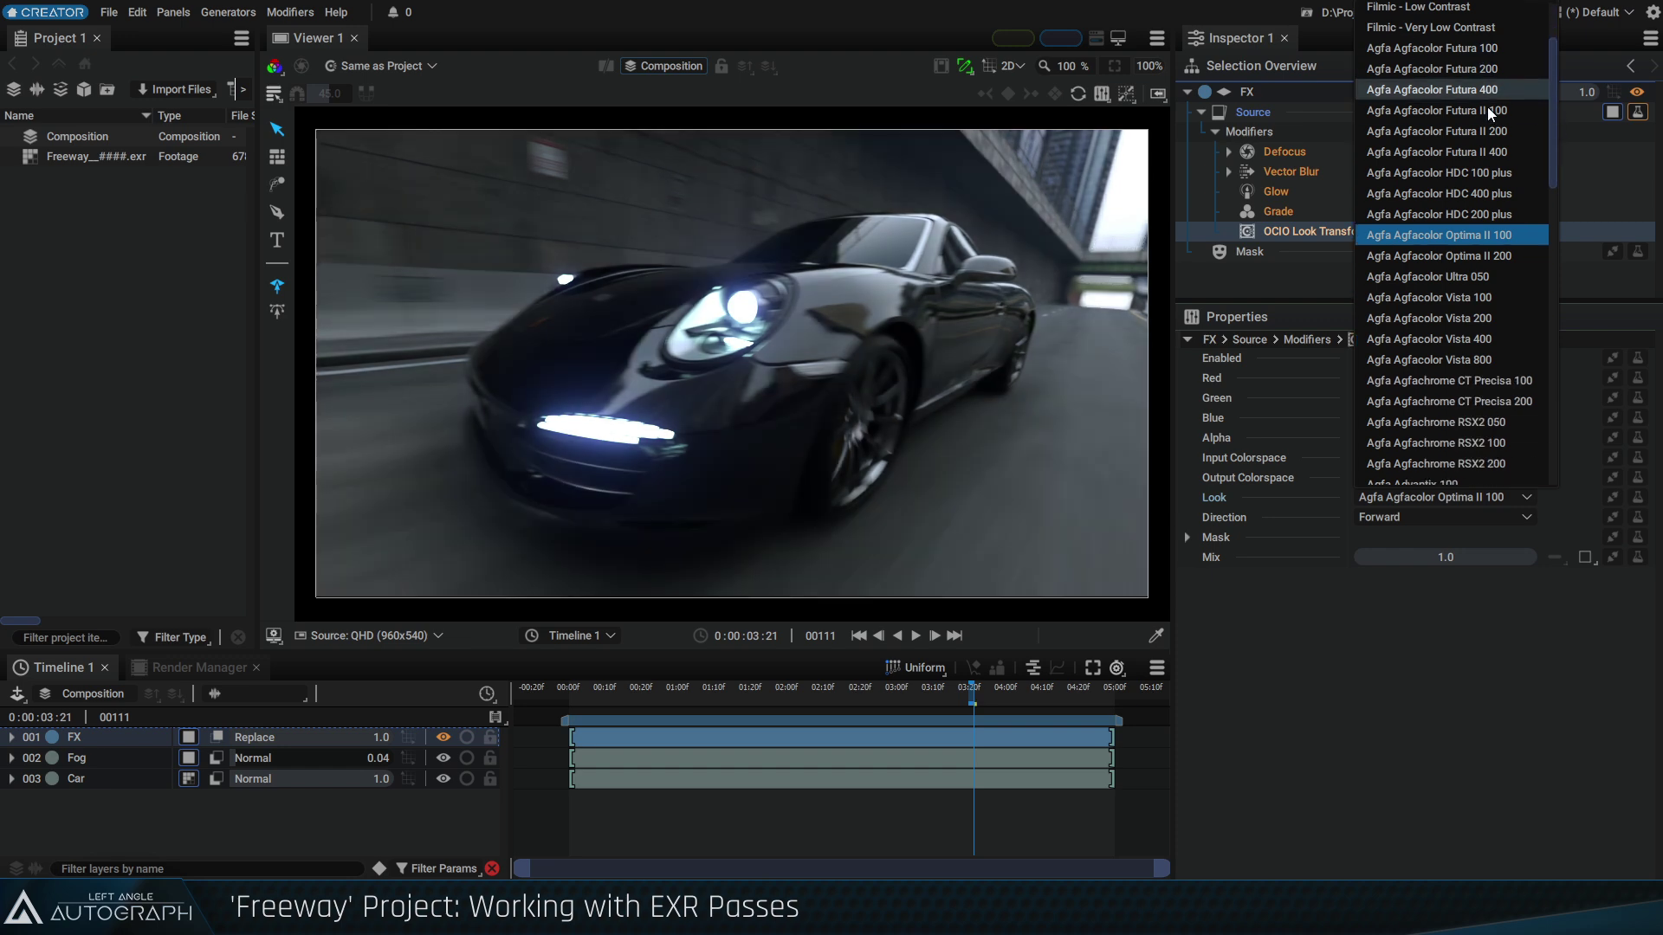
pyautogui.scroll(-3, 1476, 355)
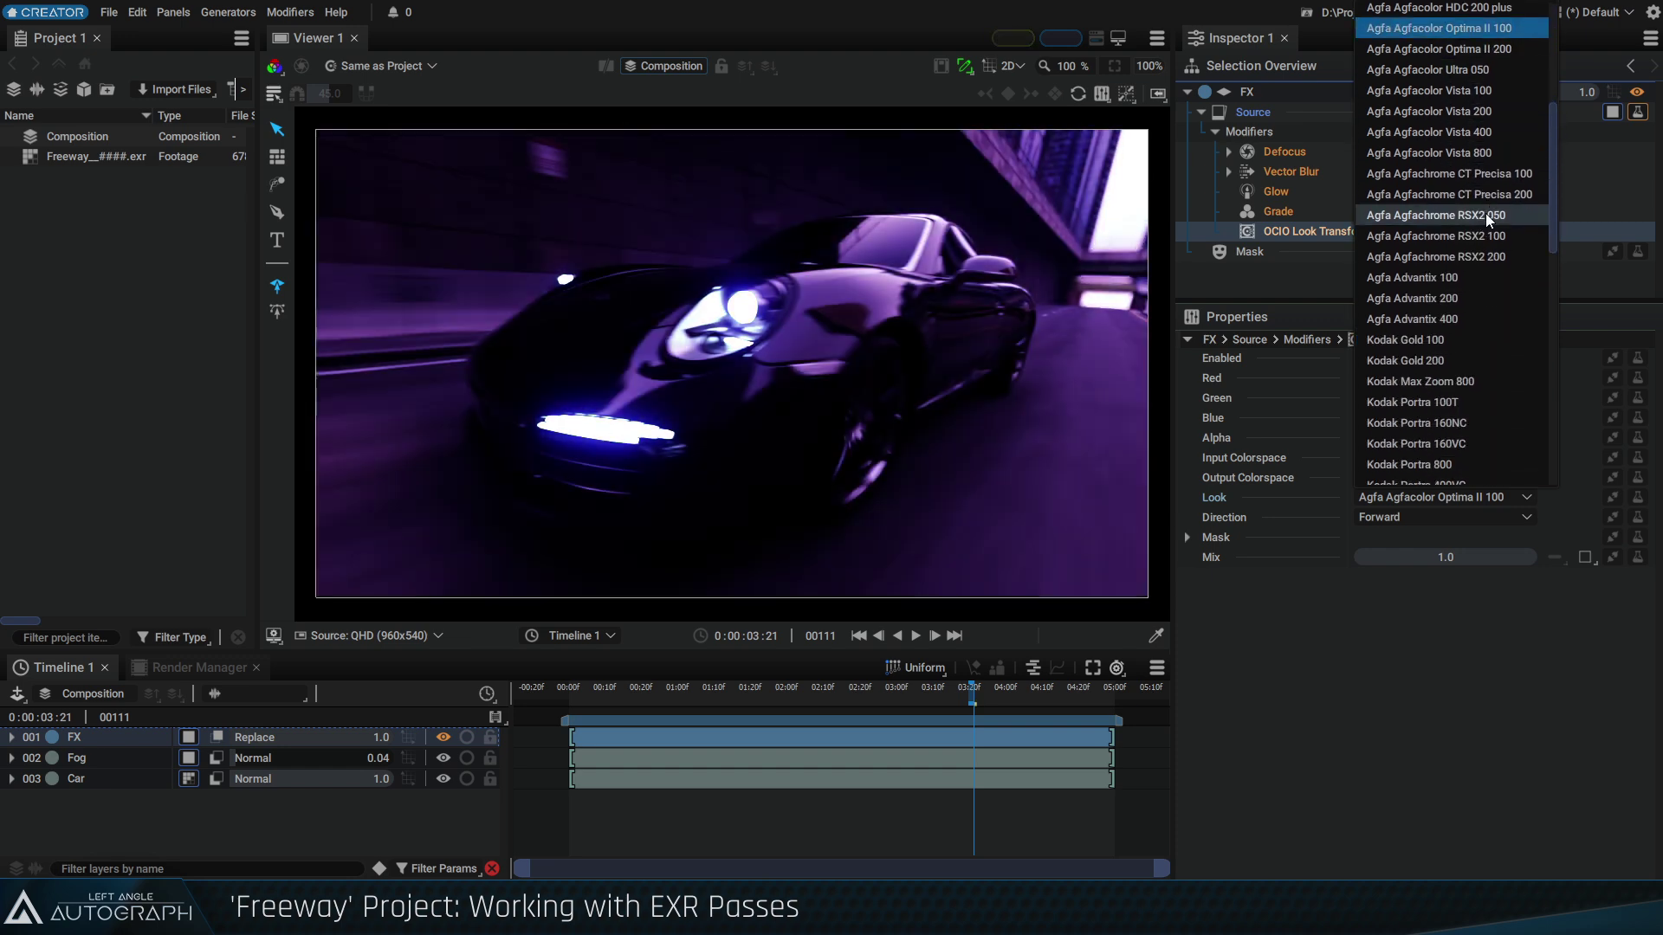
pyautogui.scroll(-4, 1454, 424)
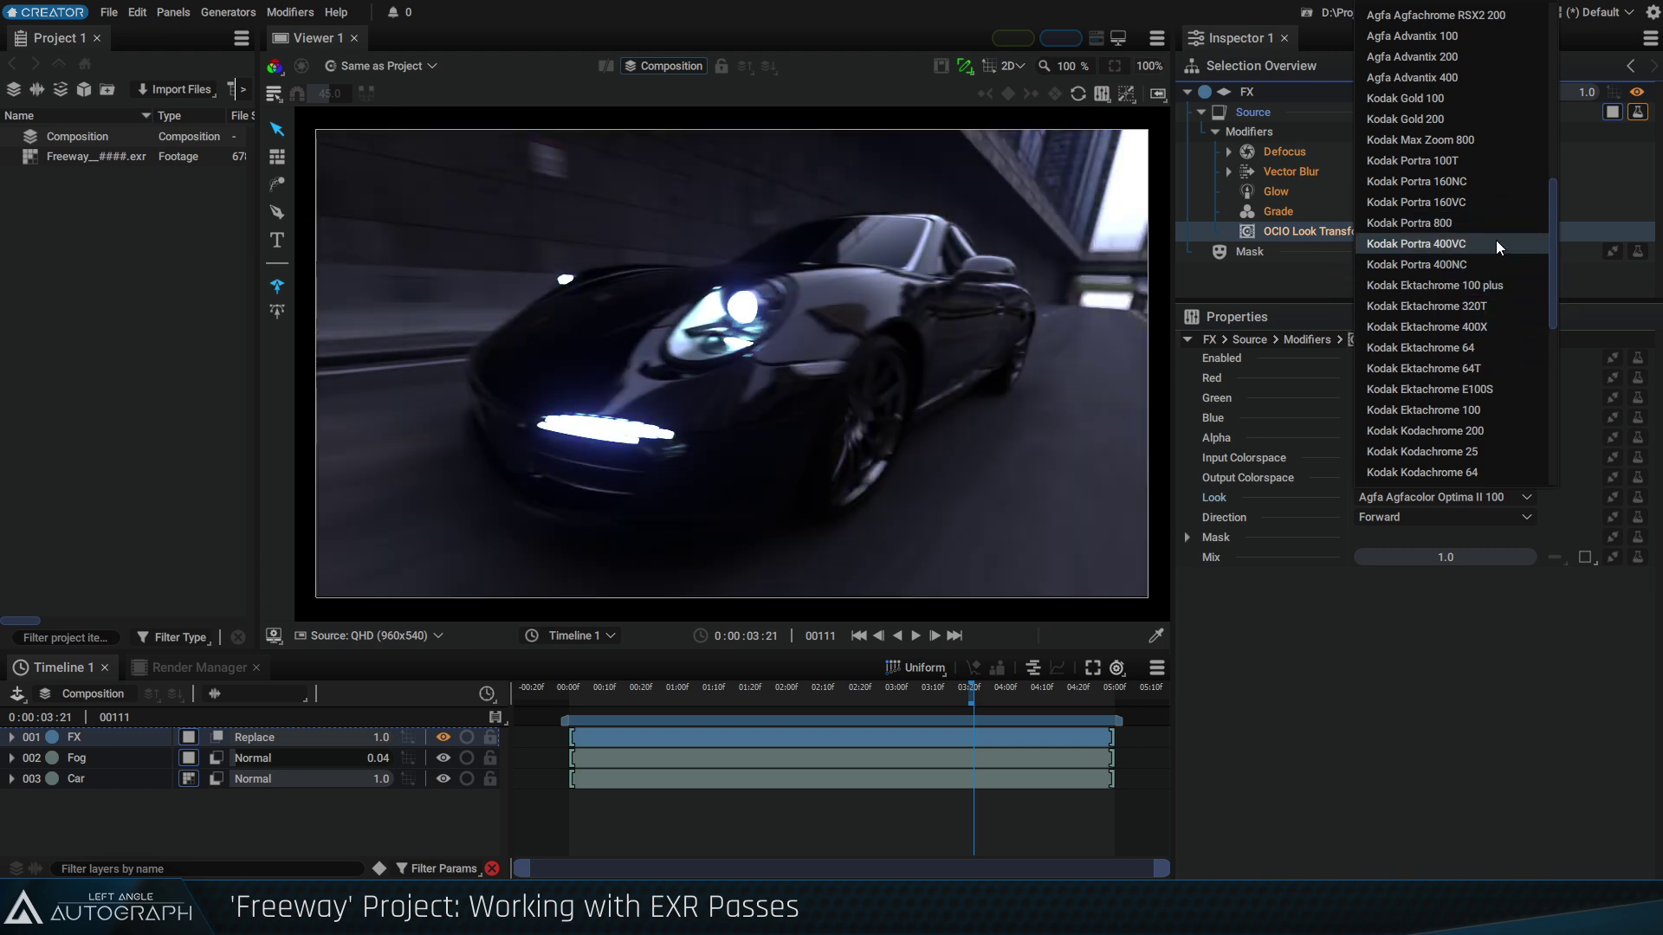
pyautogui.click(1496, 375)
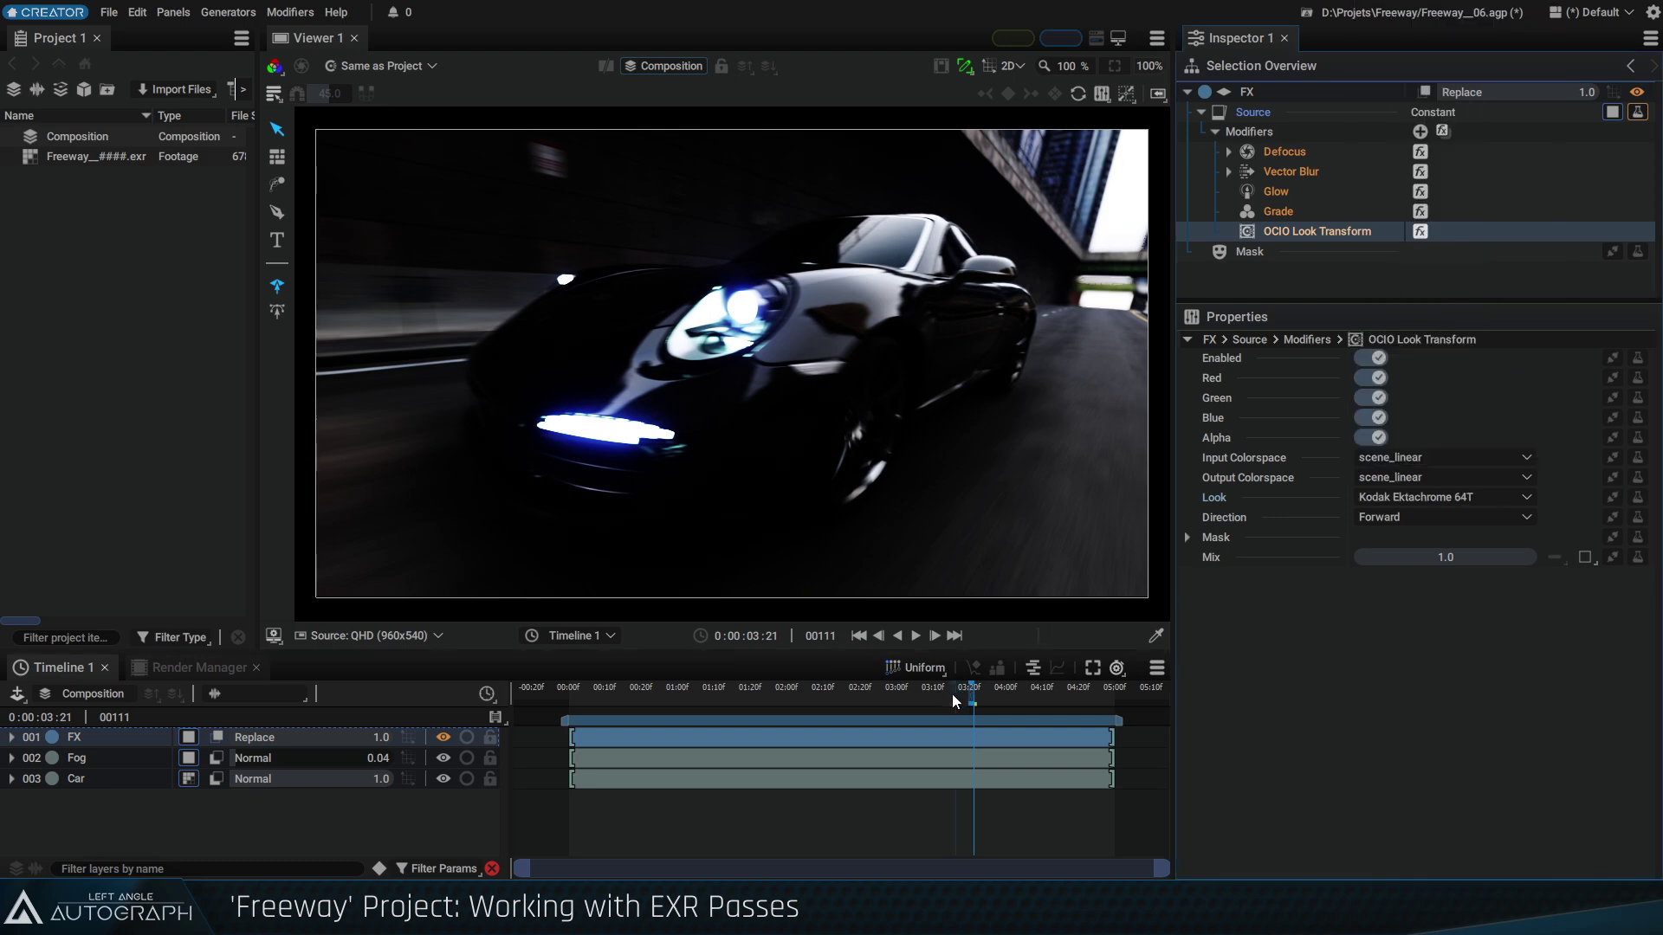
# Review the look at frames 43 and 30, open the Grade's properties and save the project
pyautogui.moveTo(955, 701); pyautogui.dragTo(727, 689)
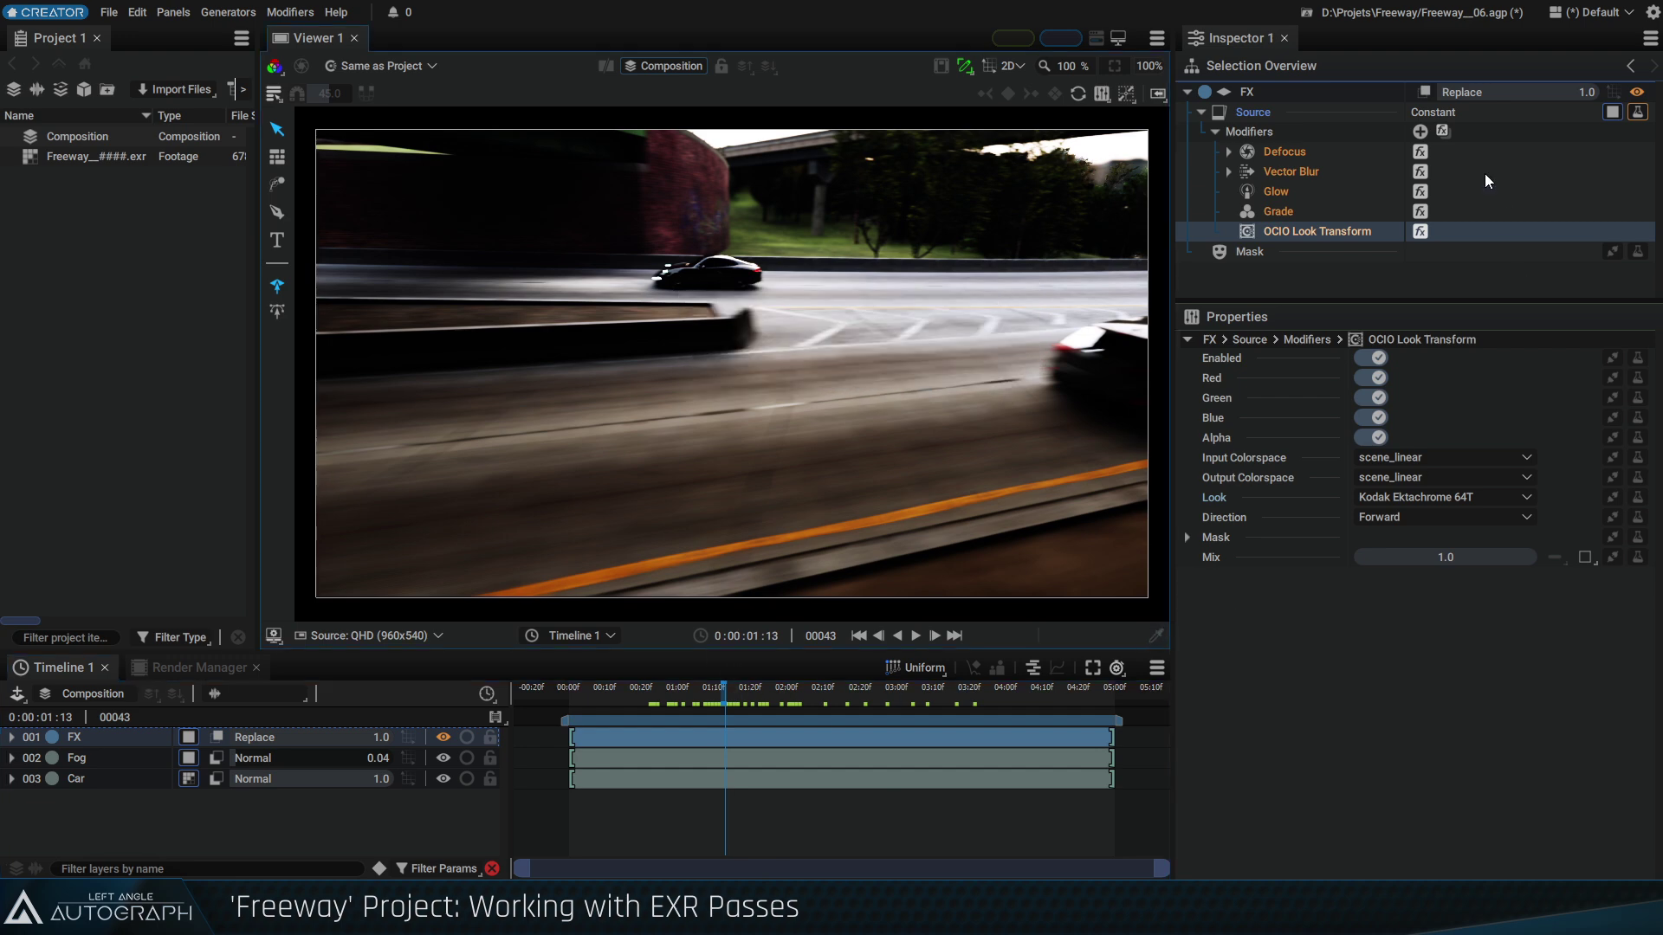
pyautogui.click(1299, 212)
pyautogui.click(752, 693)
pyautogui.click(677, 690)
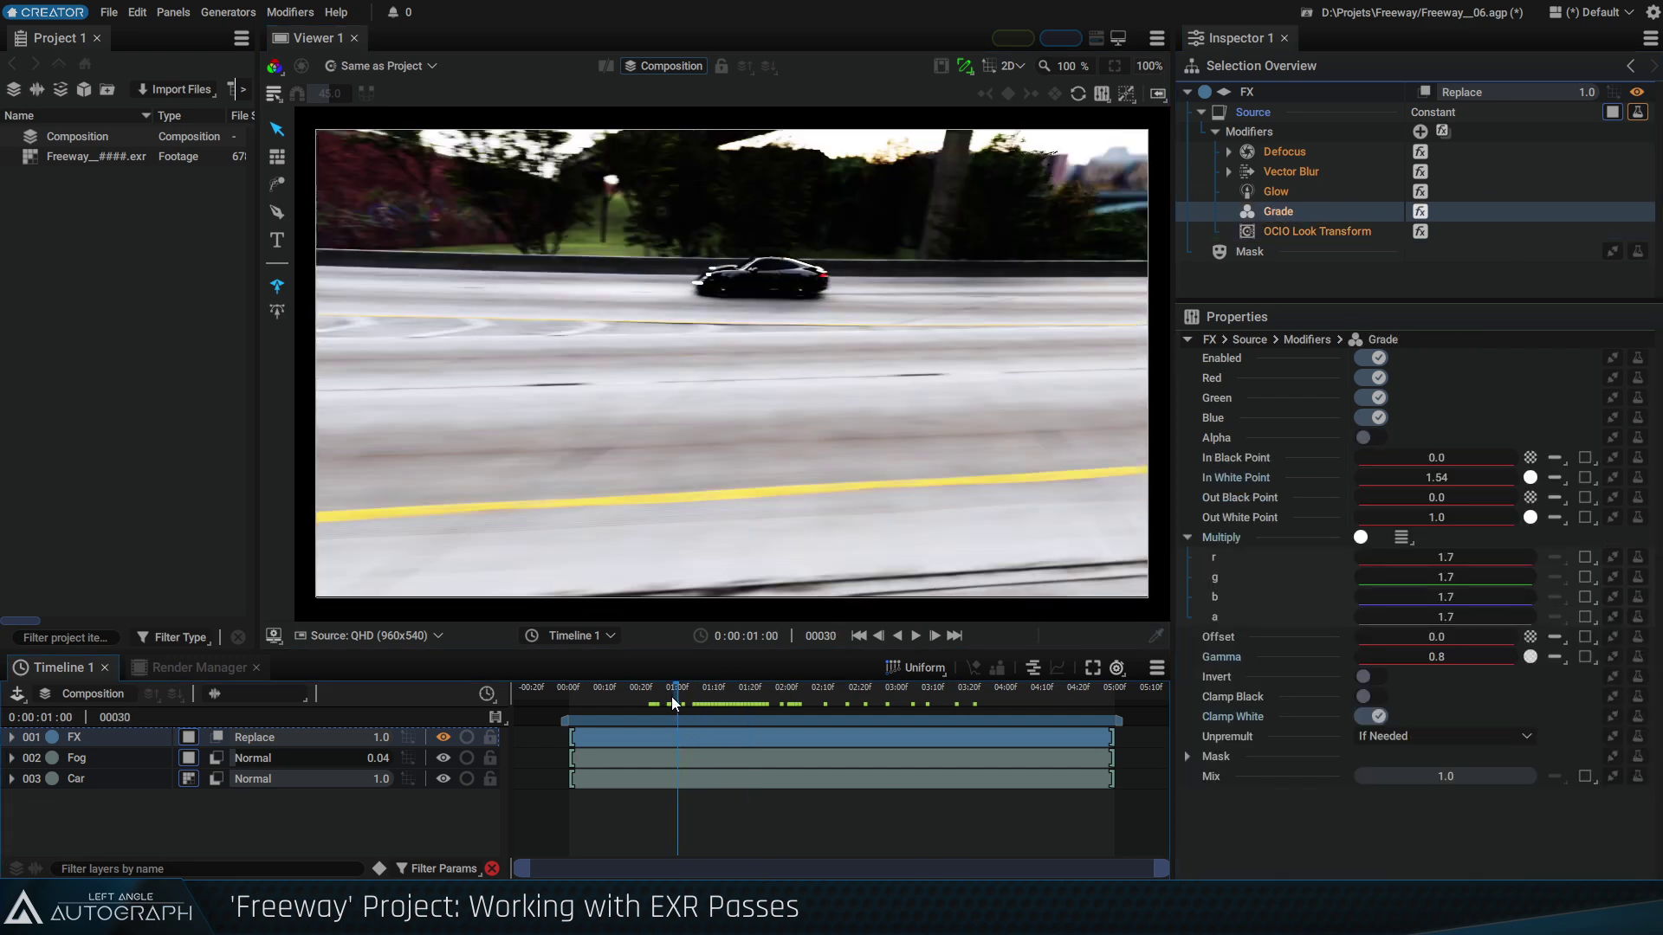
pyautogui.hotkey('ctrl', 's')
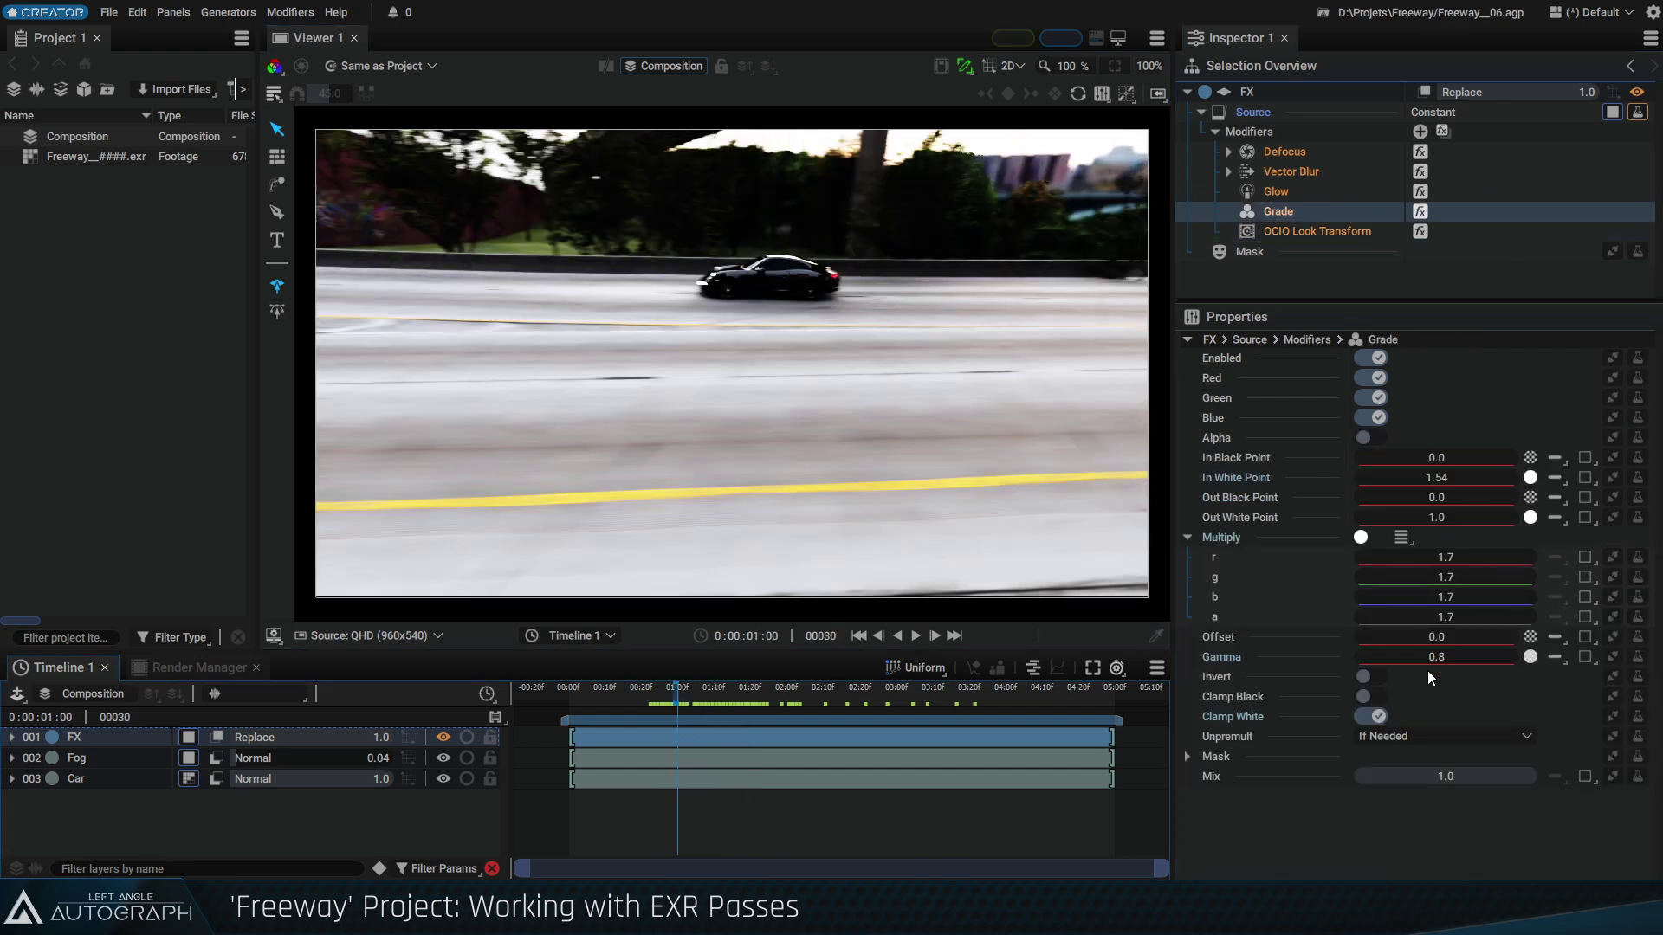
# Switch the Grade's Multiply to a single value of 1.25 and set In White Point to 0.99, Offset to 0.07 and Gamma to 0.71
pyautogui.moveTo(1449, 658); pyautogui.dragTo(1442, 625)
pyautogui.click(1402, 538)
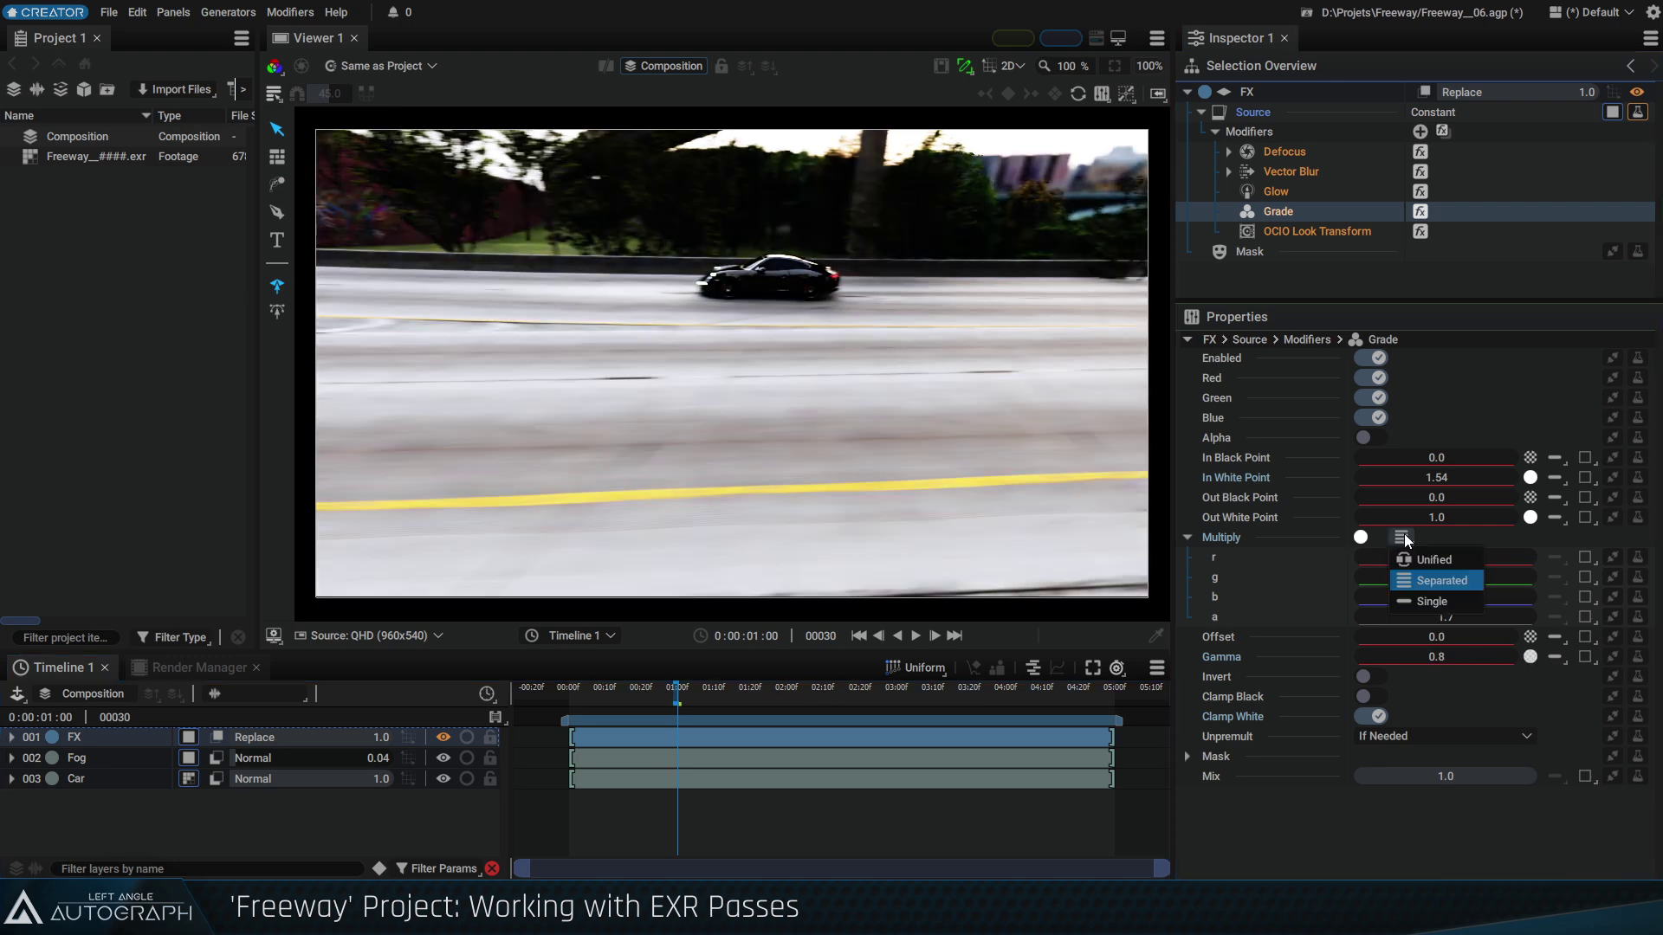
pyautogui.click(1445, 604)
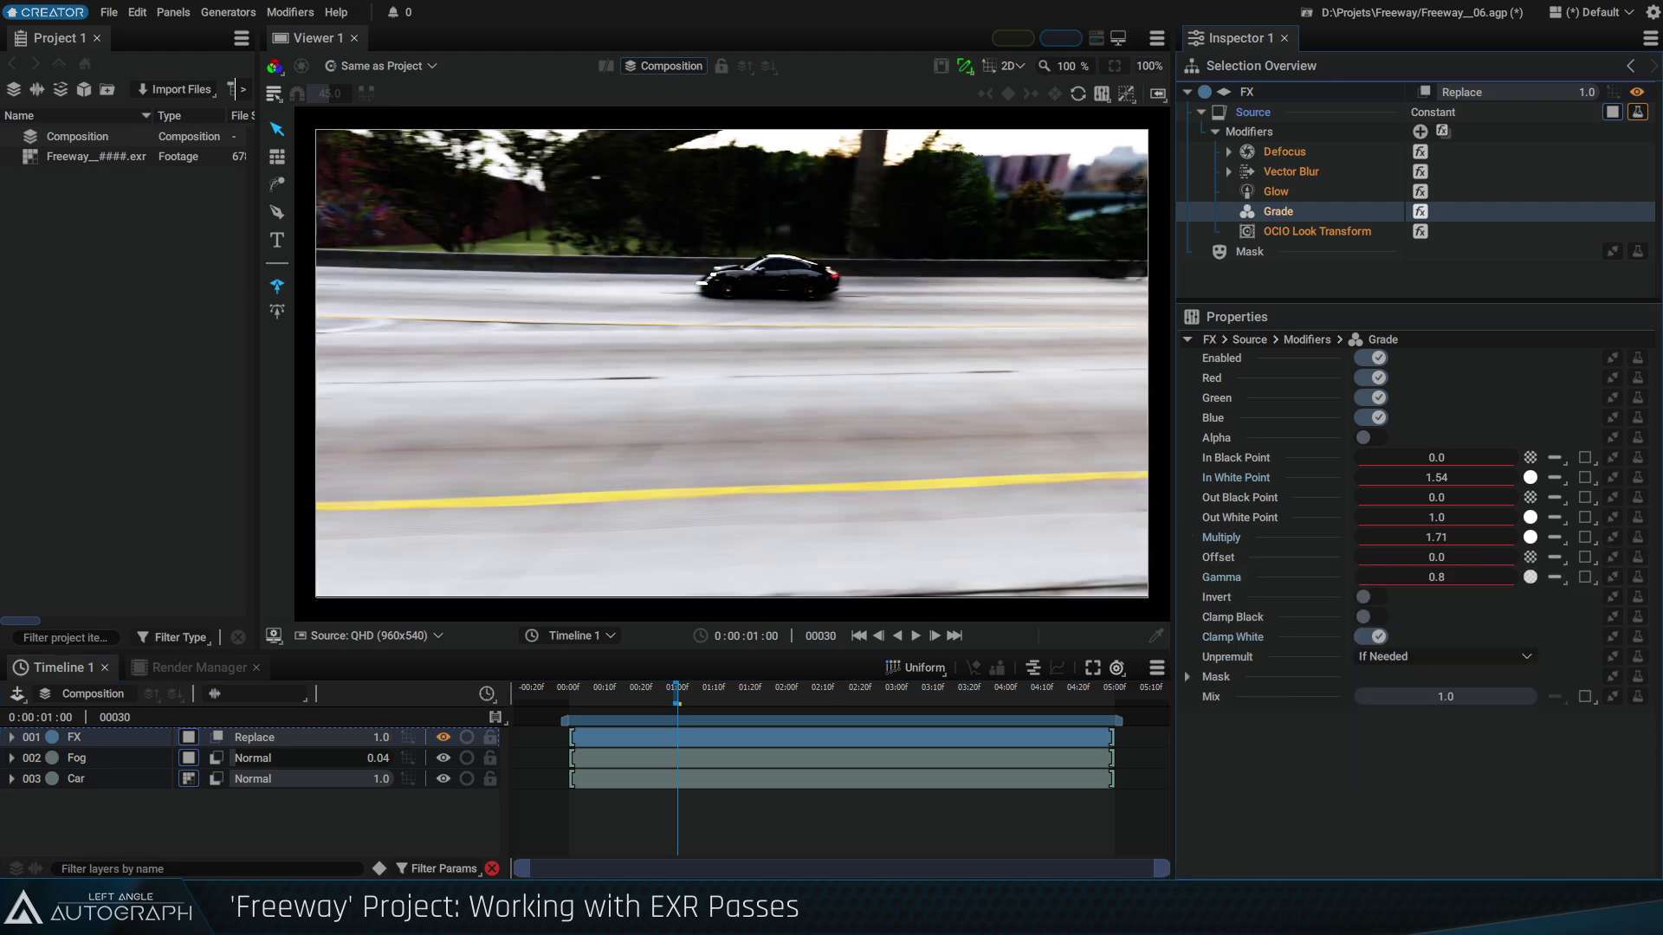
pyautogui.moveTo(1436, 537); pyautogui.dragTo(1477, 564)
pyautogui.moveTo(1450, 479); pyautogui.dragTo(1425, 577)
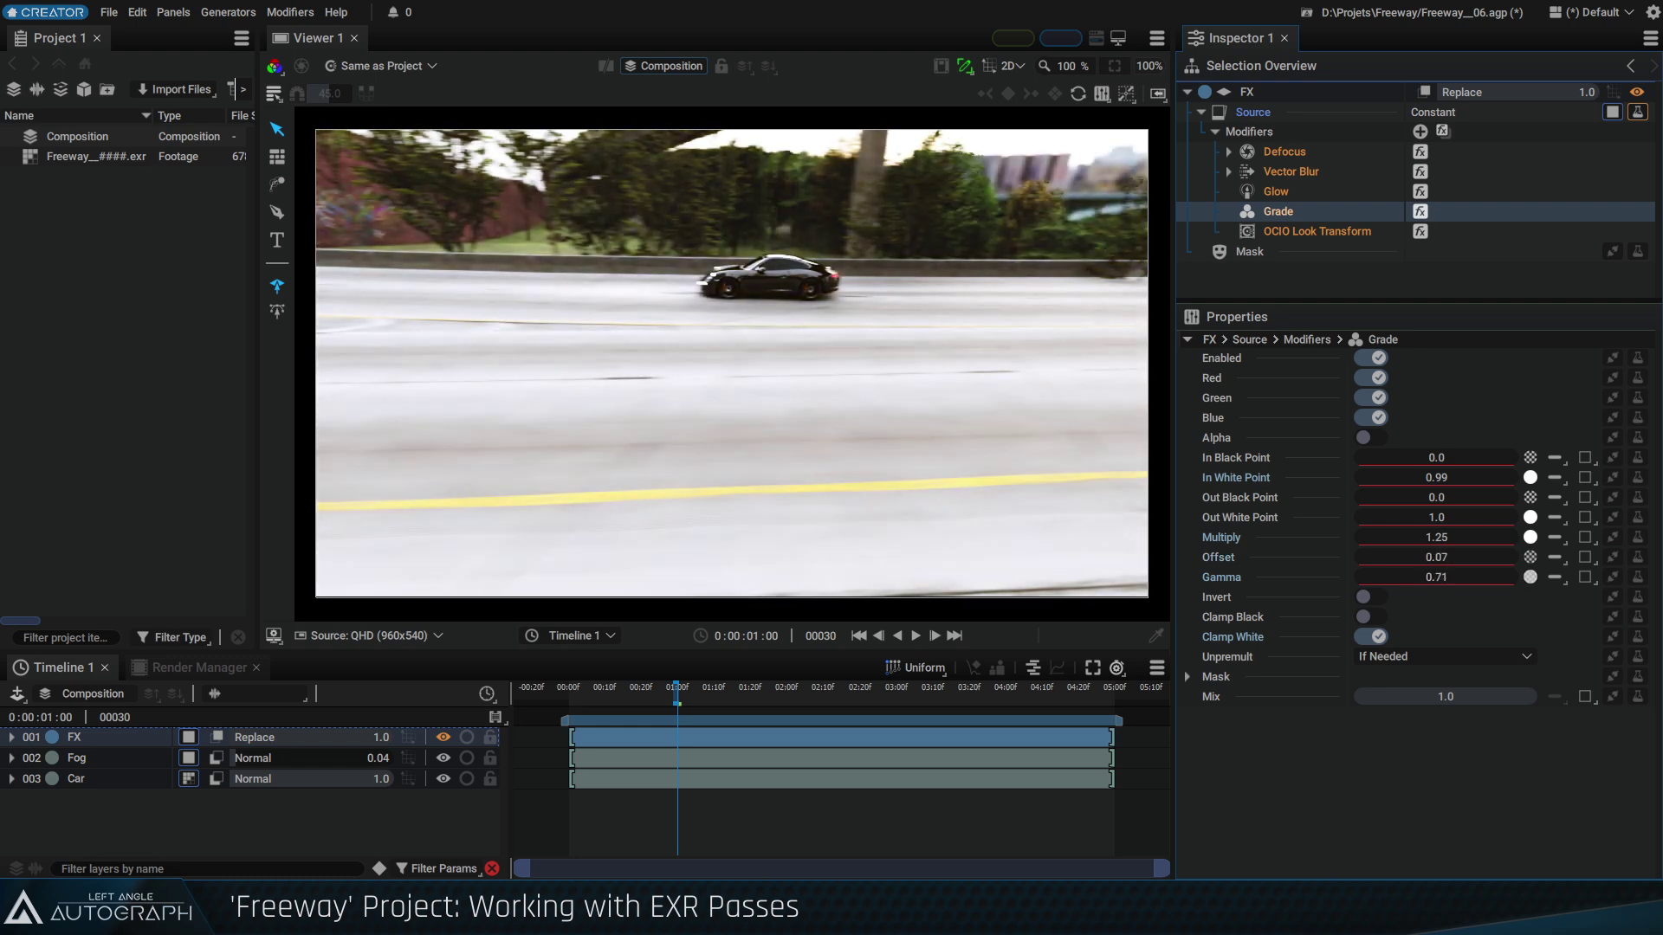
# Set the OCIO Look Transform's Look to Kodak DSCS 3156 and check the close-up frames of the car from frame 110 to 116
pyautogui.moveTo(620, 685); pyautogui.dragTo(968, 707)
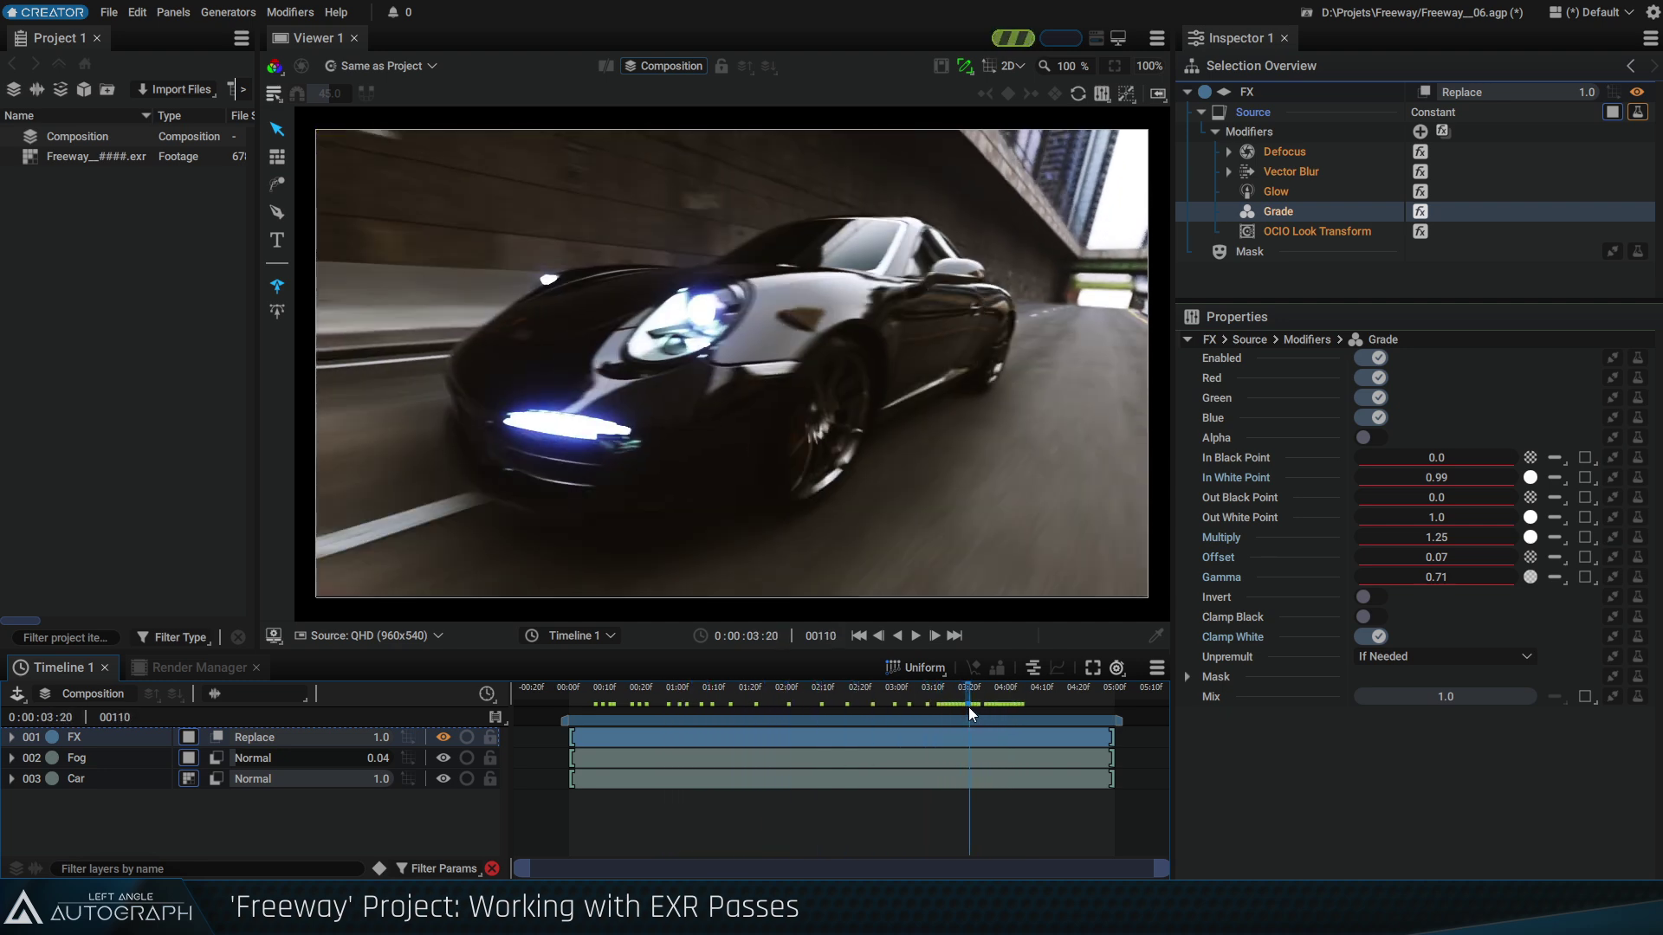
pyautogui.click(1321, 232)
pyautogui.click(1436, 497)
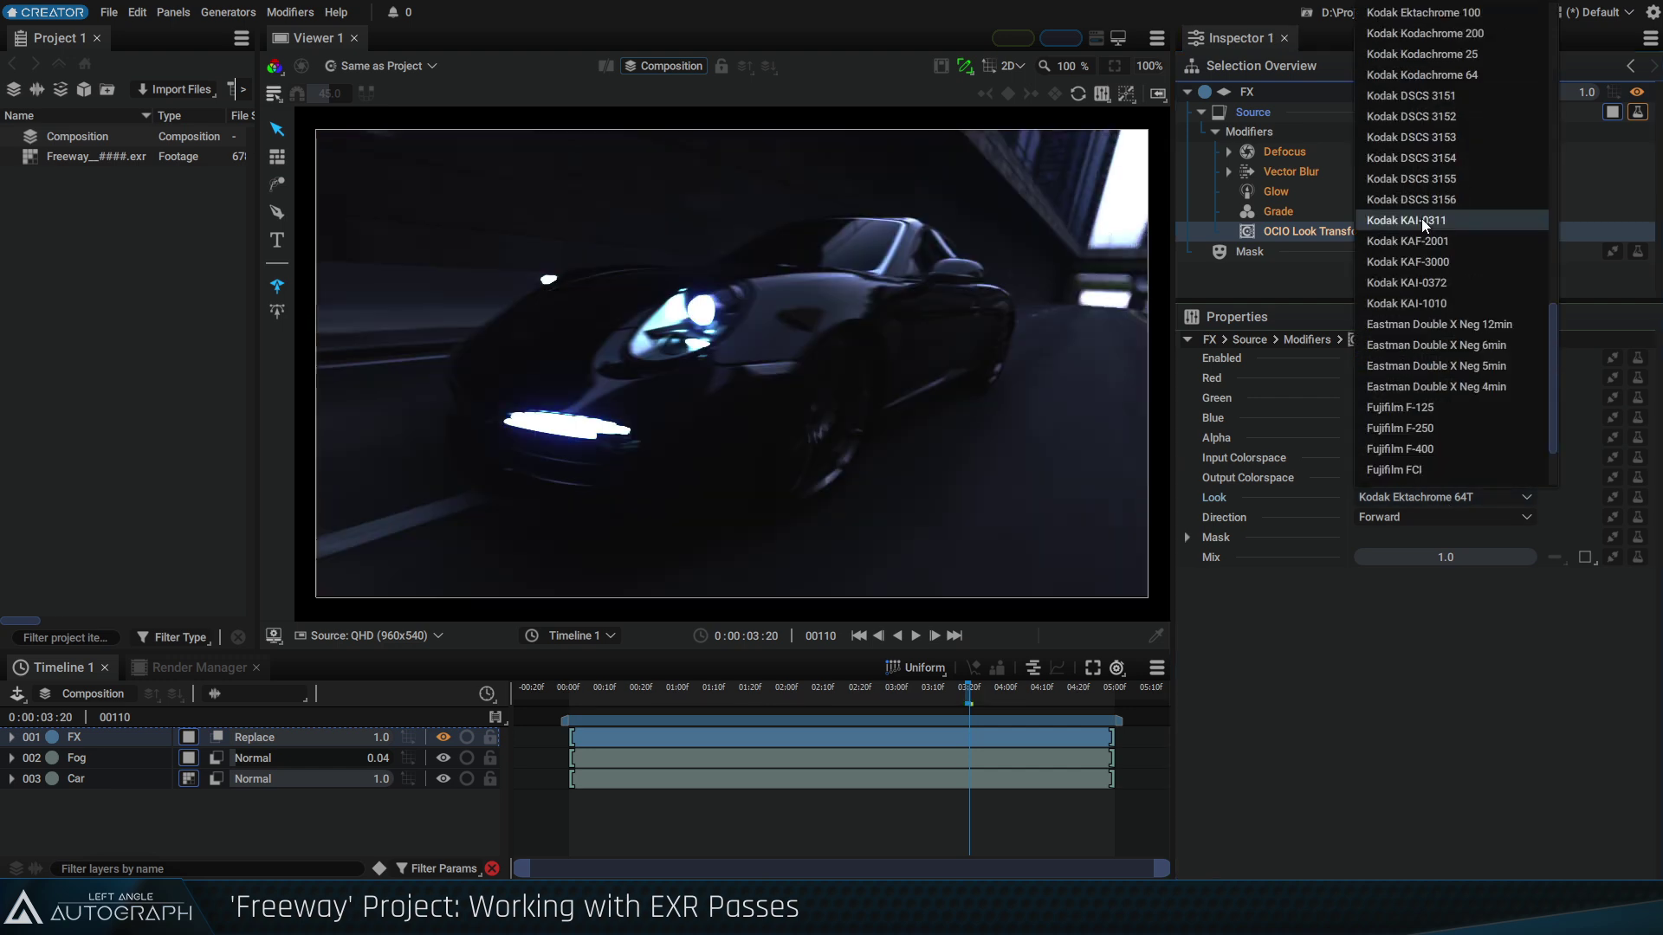
pyautogui.click(1420, 222)
pyautogui.moveTo(959, 686)
pyautogui.mouseDown()
pyautogui.moveTo(632, 705)
pyautogui.moveTo(961, 693)
pyautogui.mouseUp()
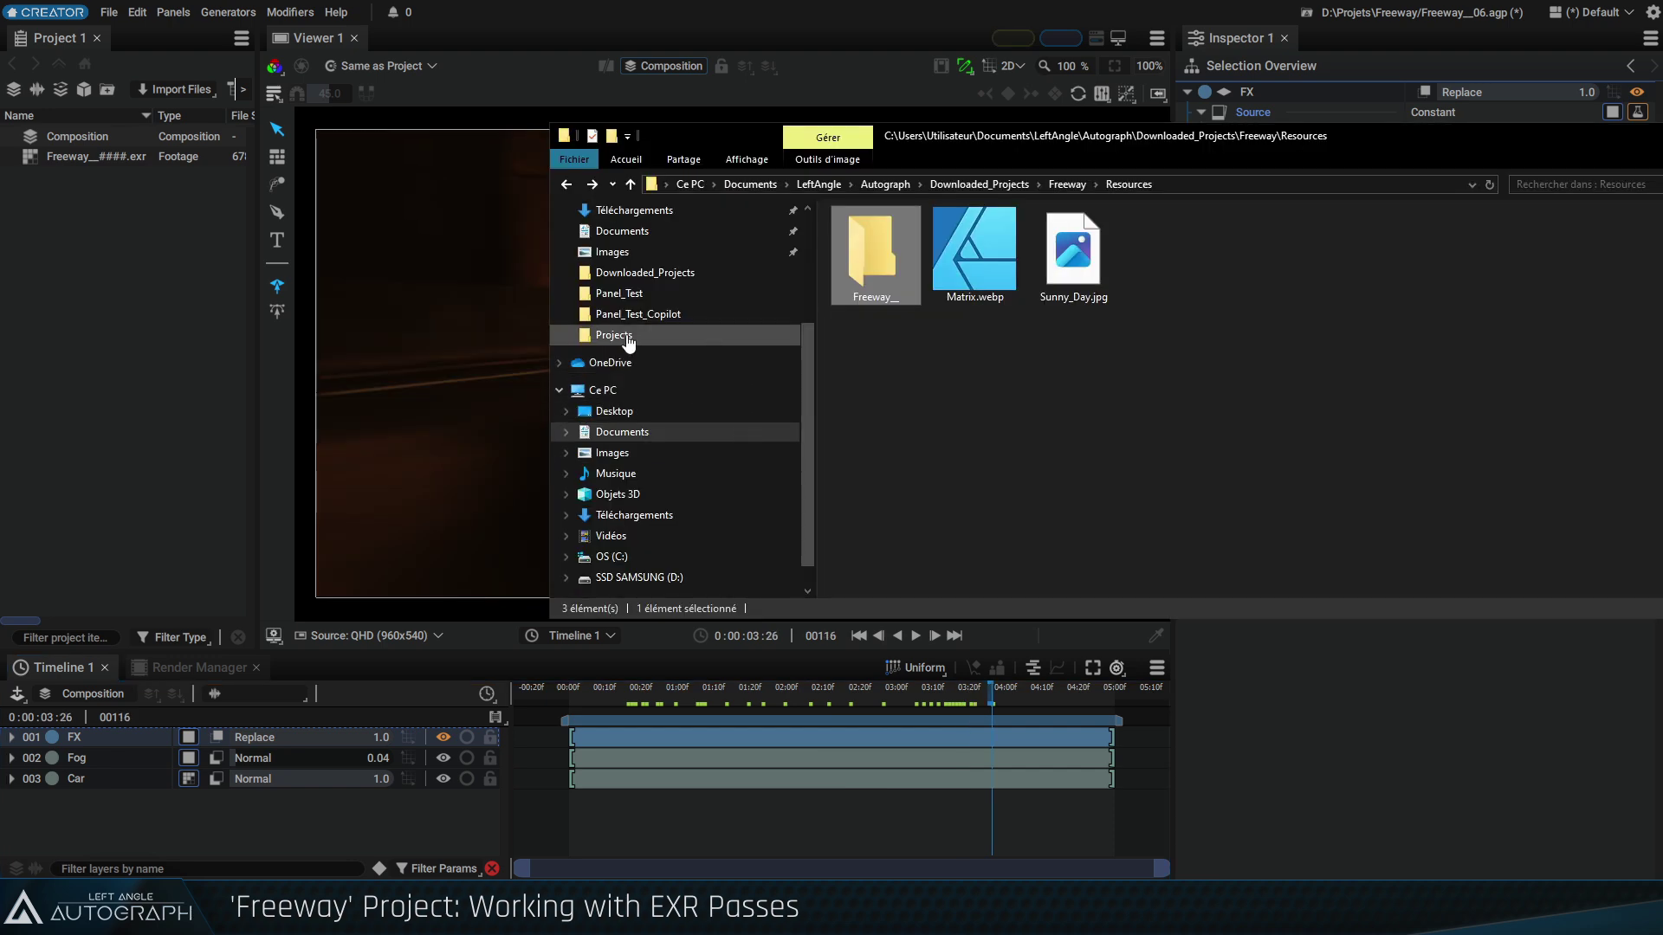
# Import Matrix.webp from the Freeway project's Resources folder, view it and return to the composition
pyautogui.moveTo(984, 268); pyautogui.dragTo(128, 270)
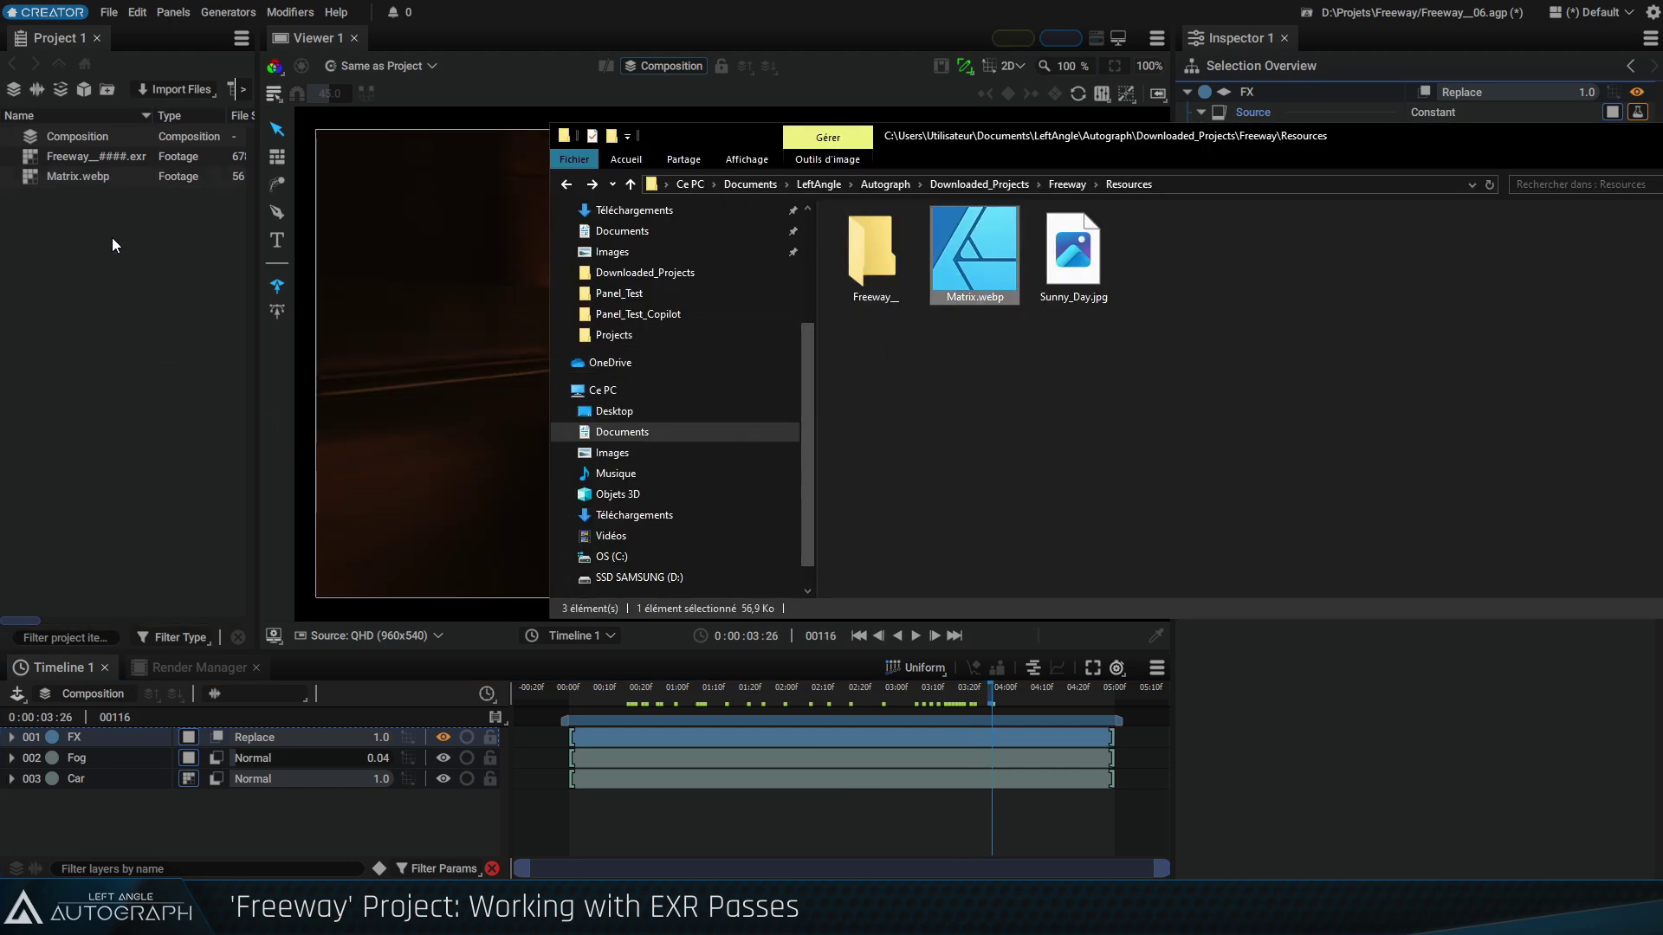
pyautogui.doubleClick(86, 176)
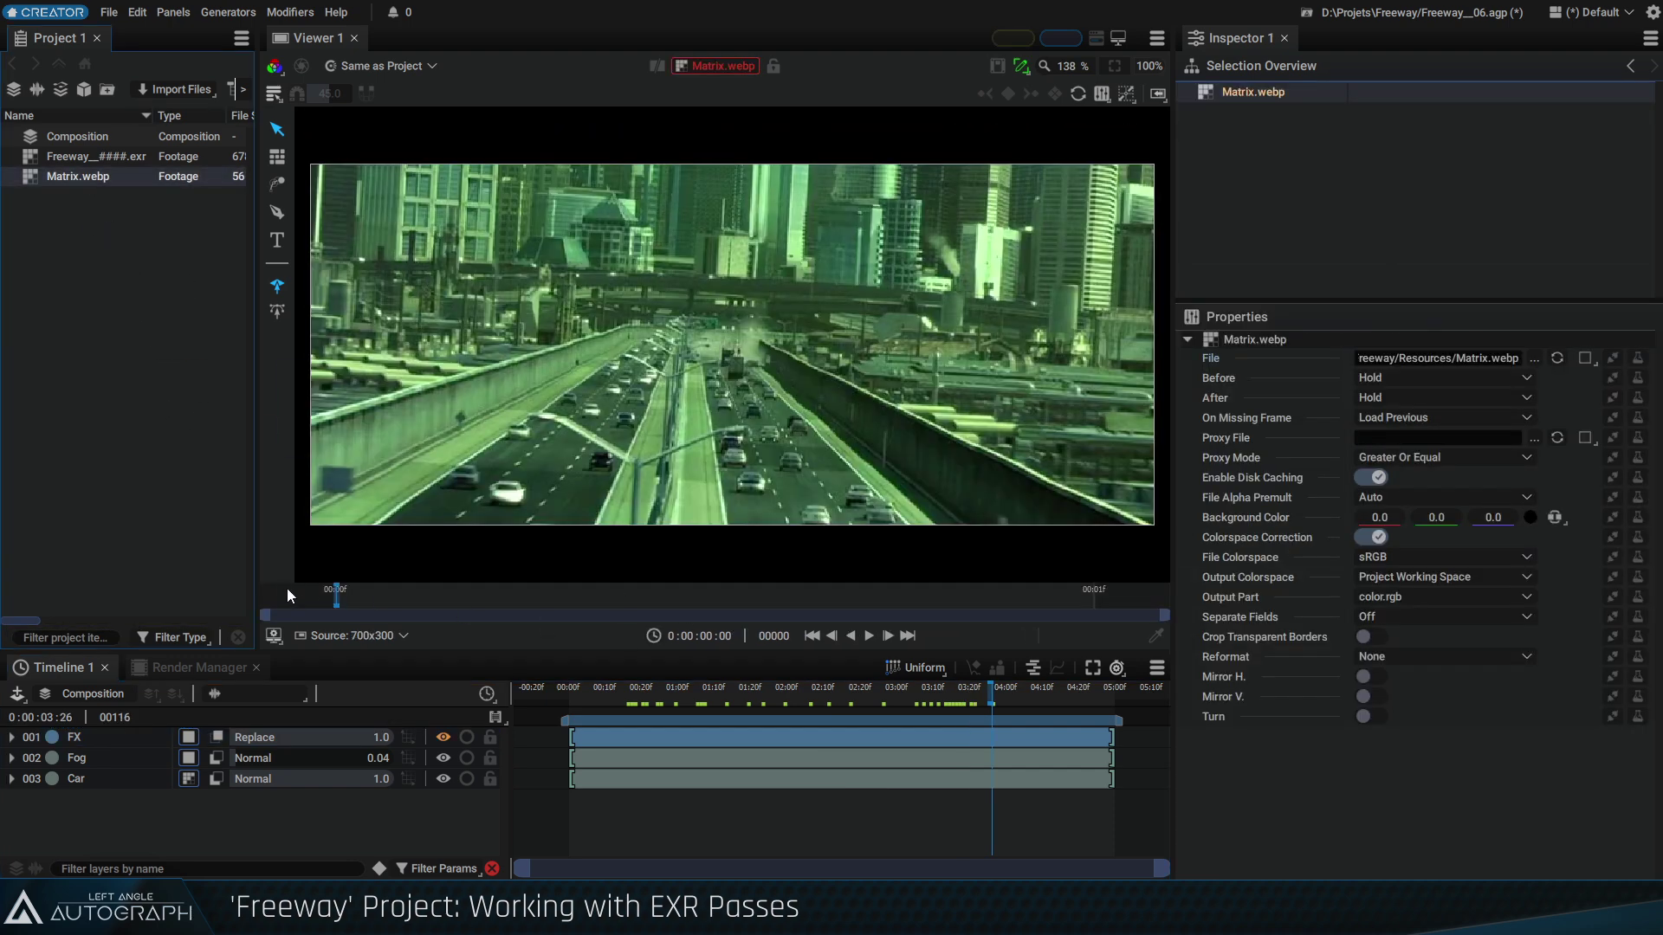
pyautogui.doubleClick(64, 136)
# Delete the Grade and OCIO Look Transform modifiers from the FX layer and review the ungraded shot up to frame 109
pyautogui.click(119, 737)
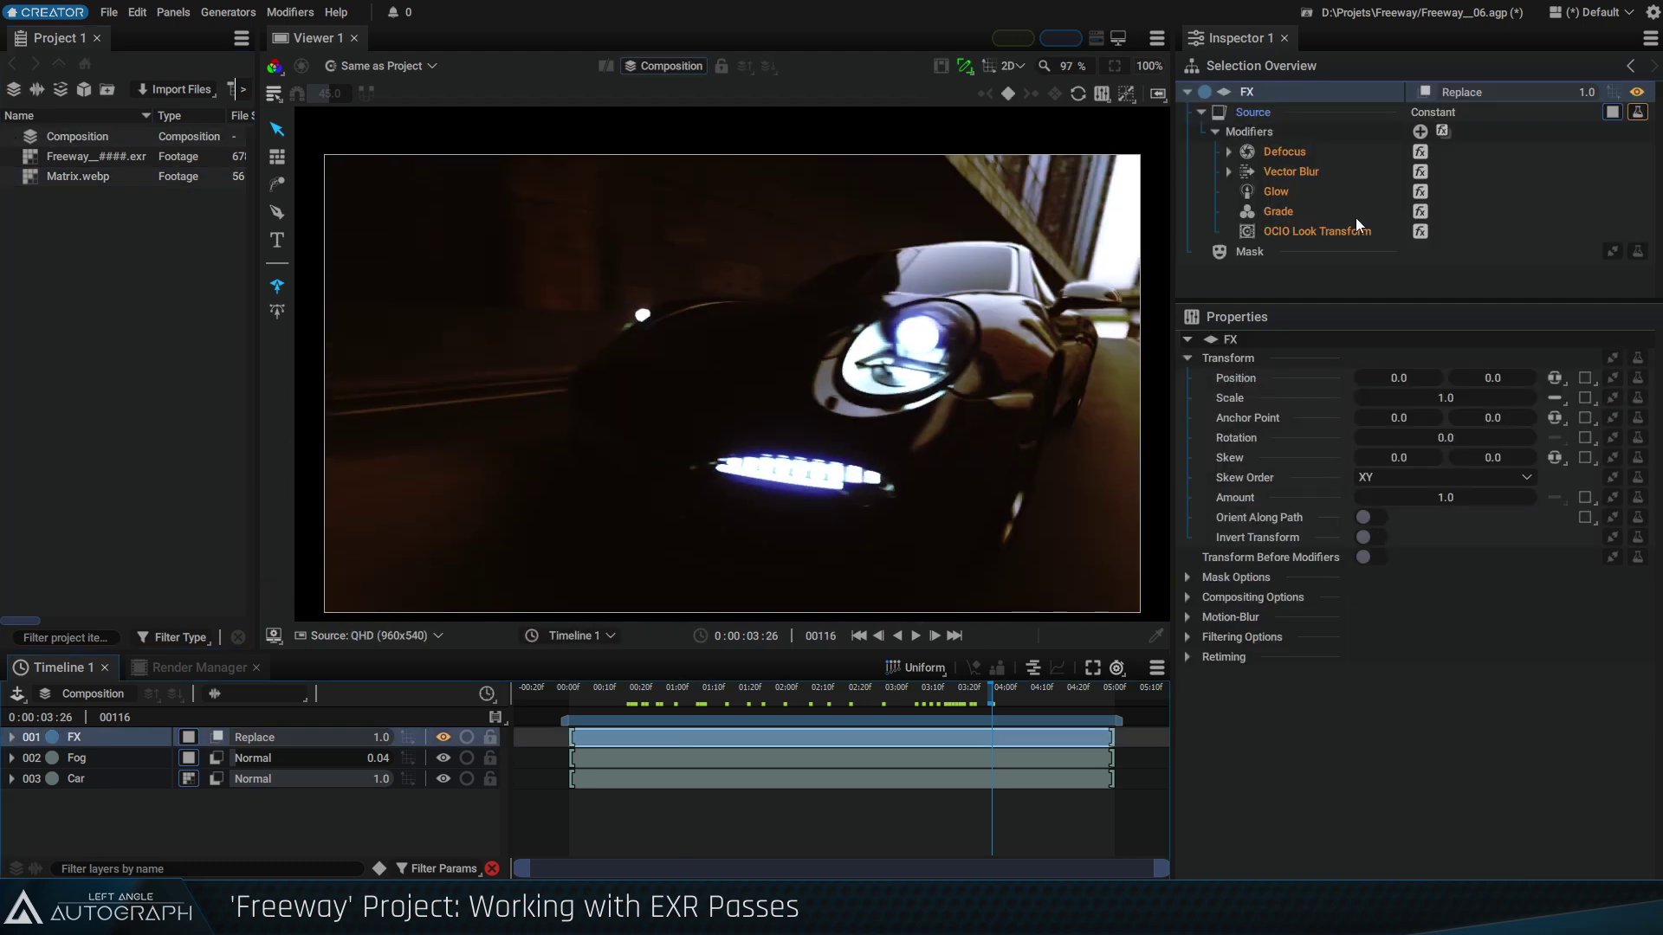
pyautogui.click(1289, 212)
pyautogui.keyDown('shift'); pyautogui.click(1291, 231); pyautogui.keyUp('shift')
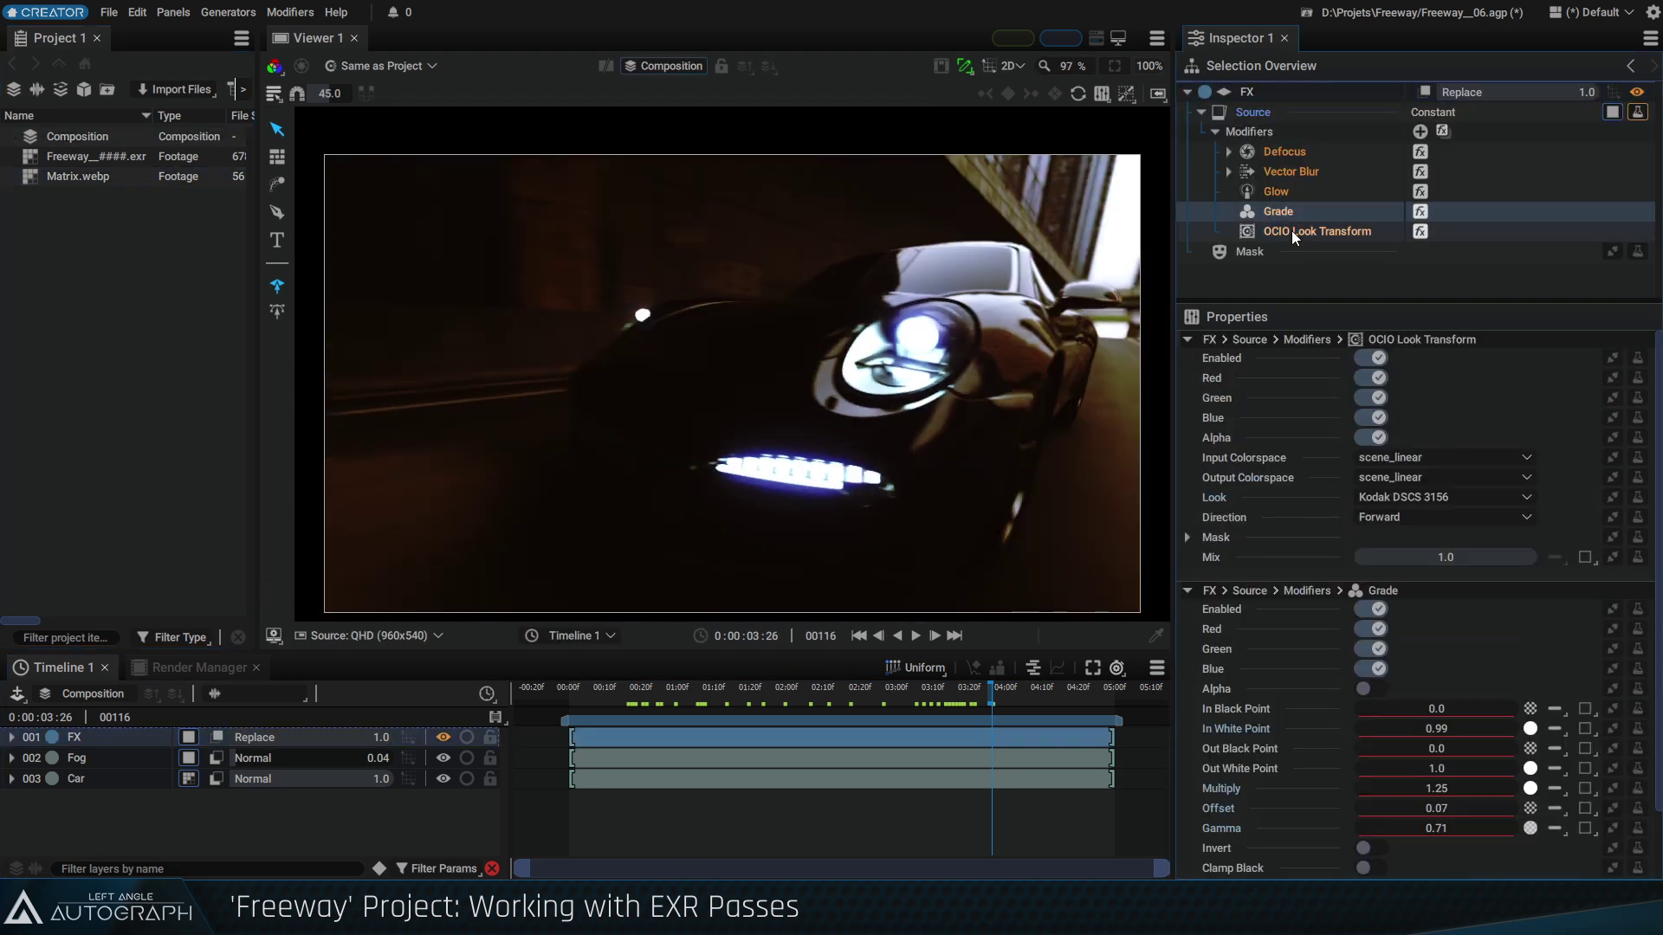
pyautogui.press('Delete')
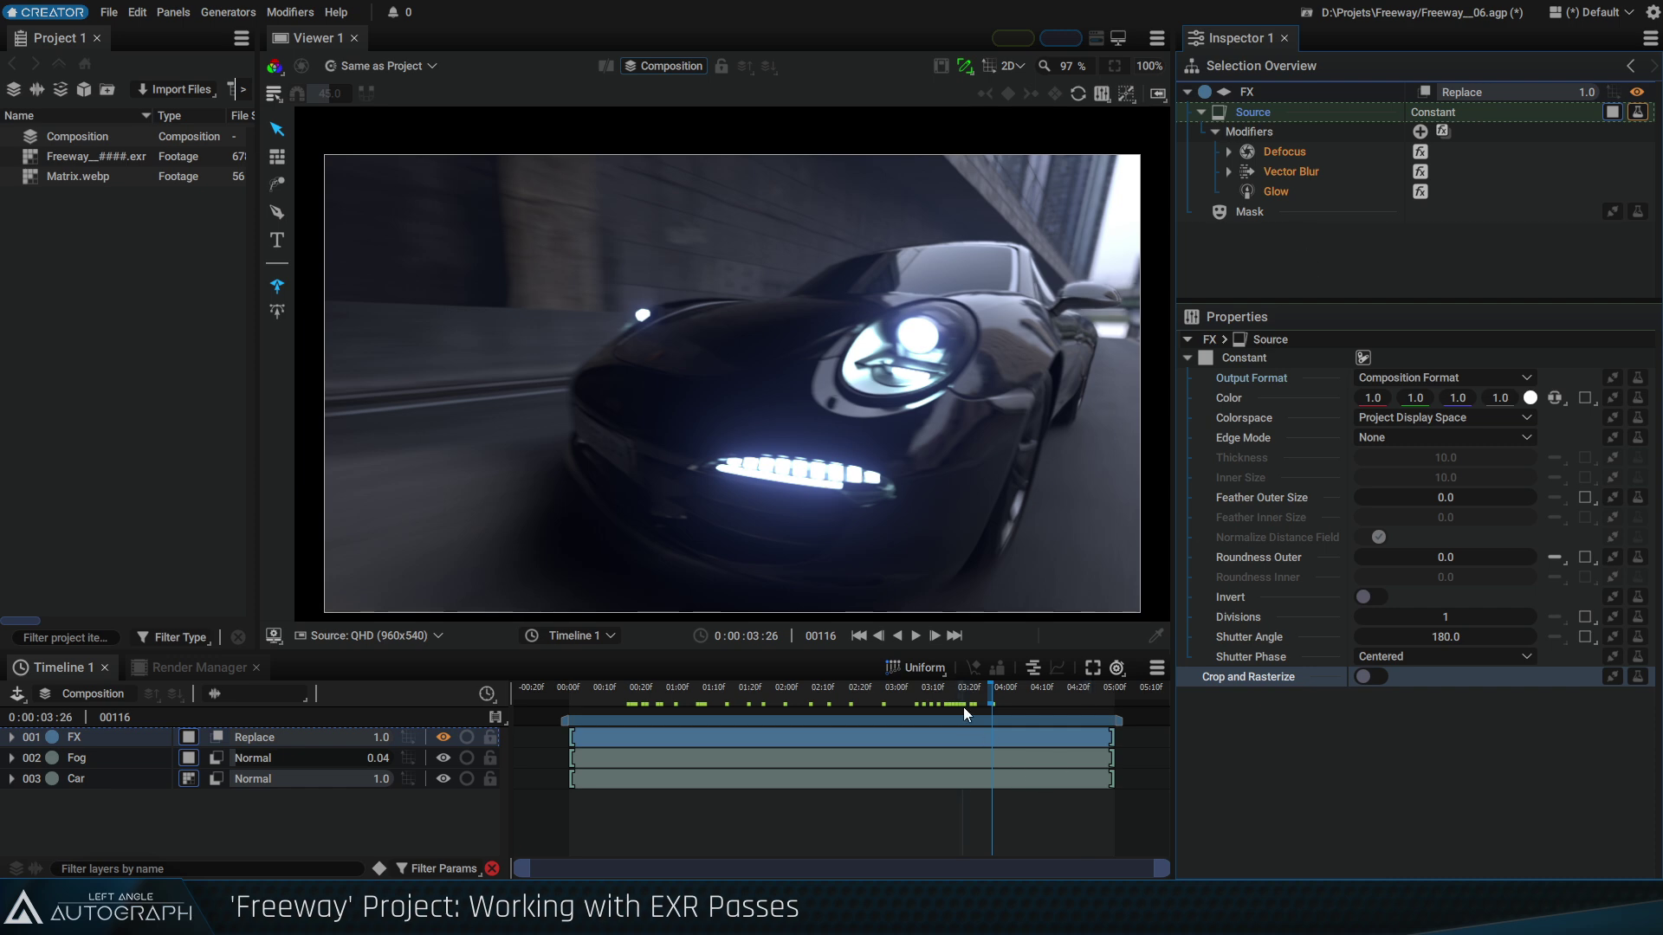
pyautogui.click(856, 703)
pyautogui.moveTo(829, 702); pyautogui.dragTo(967, 704)
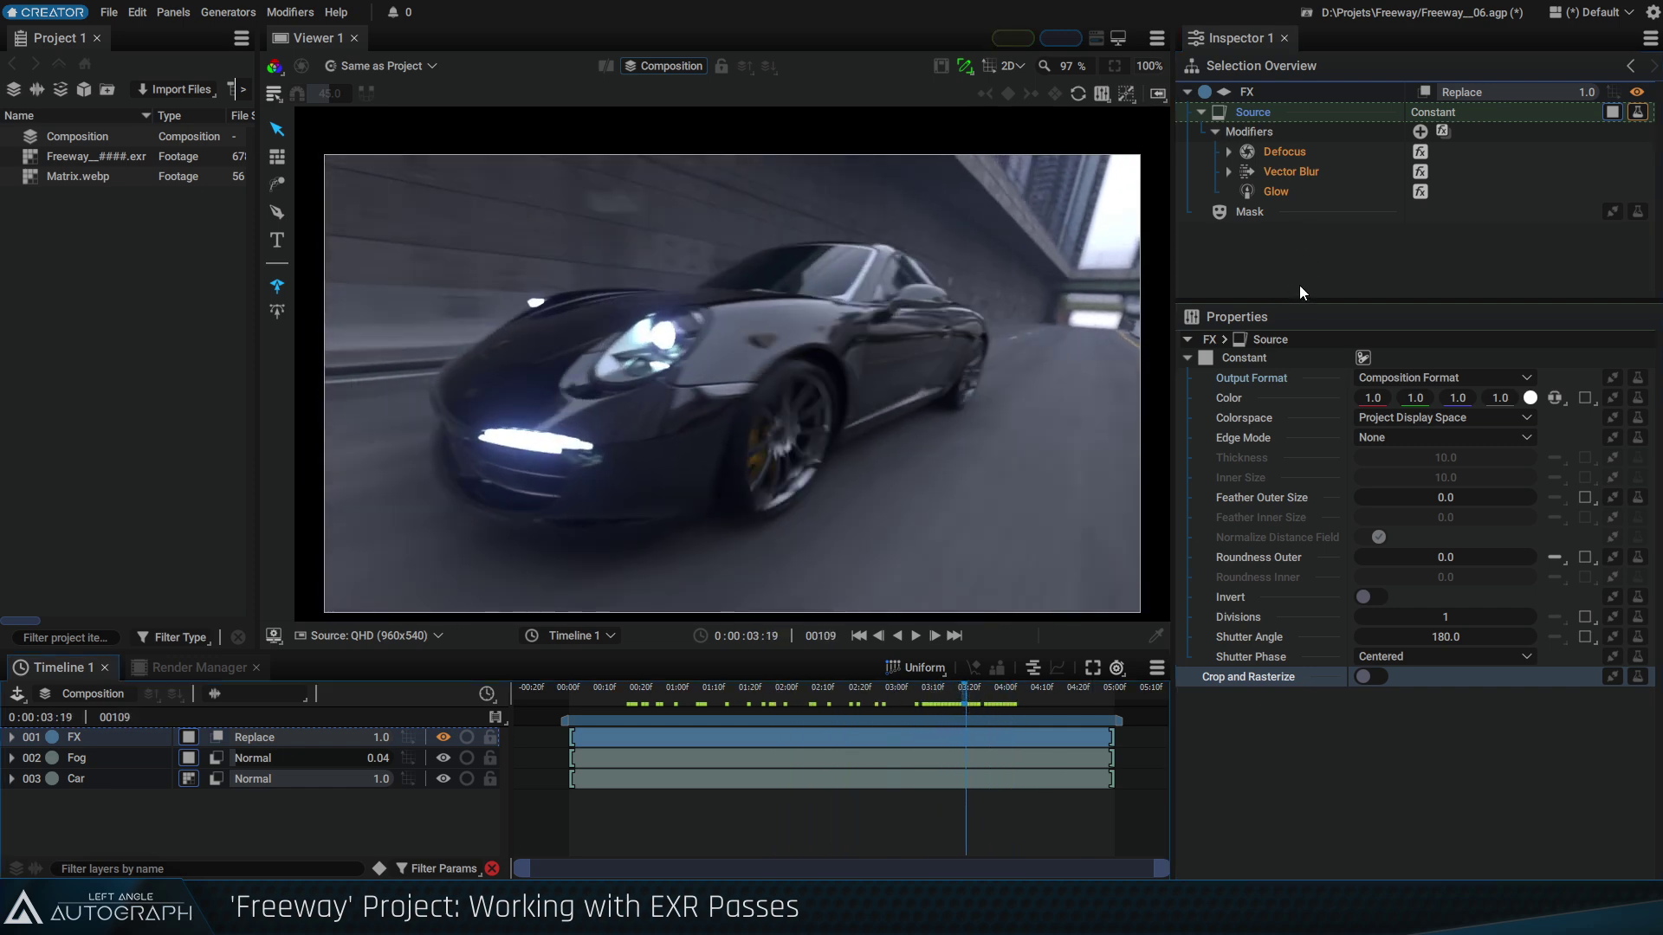
# Compare Matrix.webp with the composition in the viewer using a diagonal wipe through the car
pyautogui.click(81, 179)
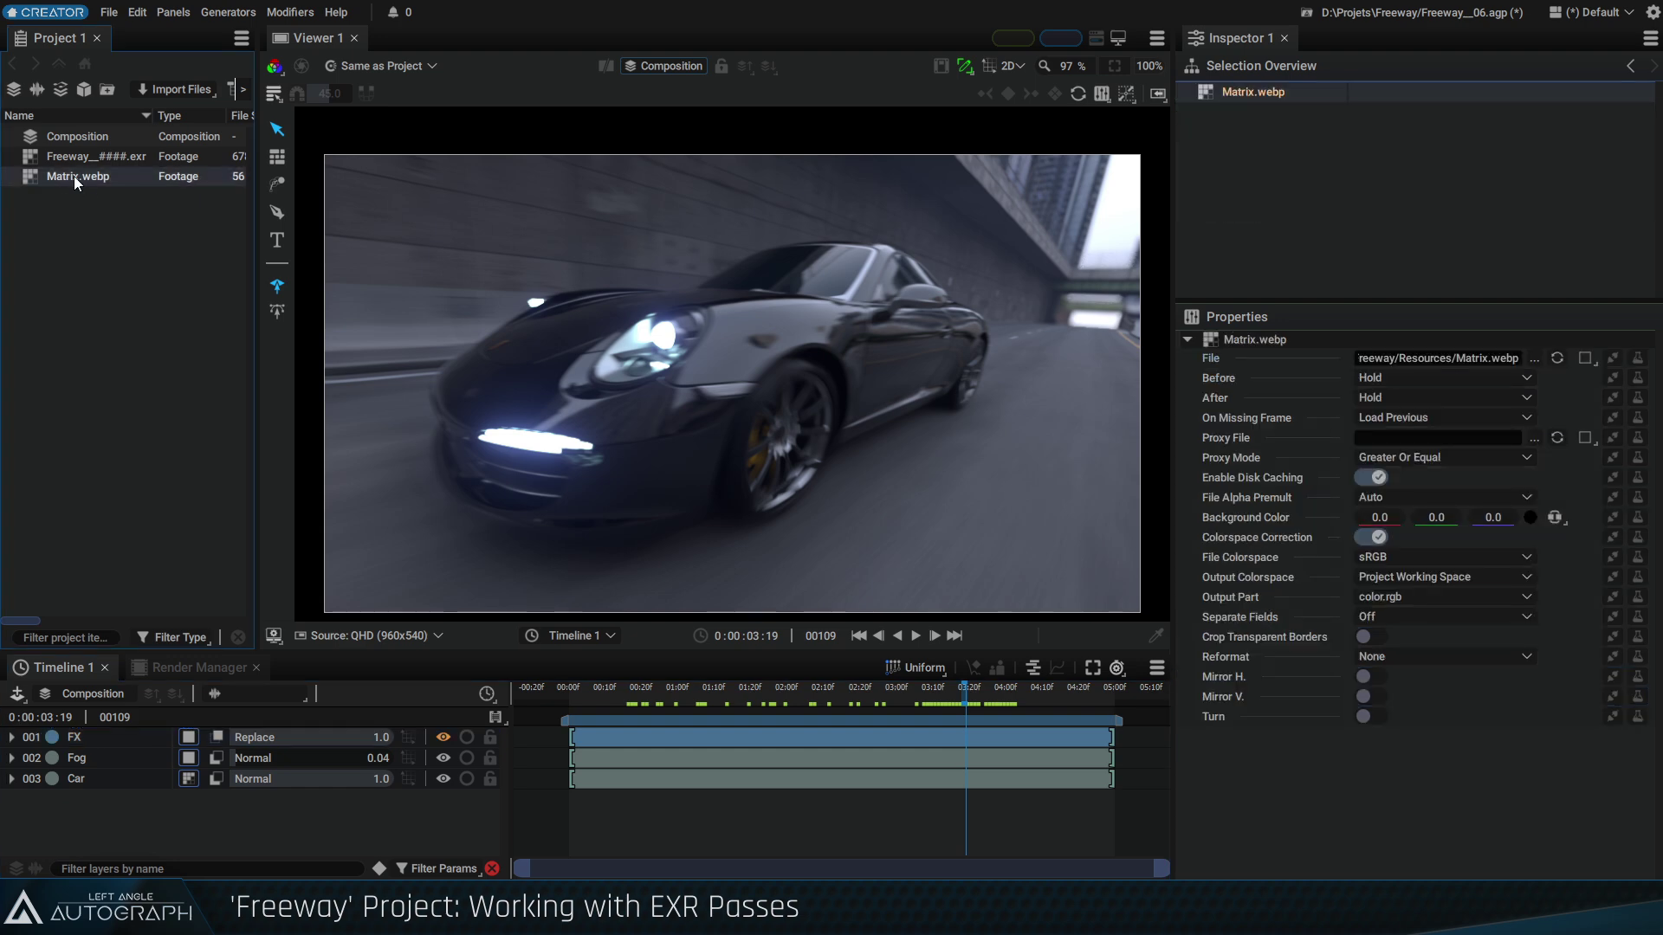
pyautogui.doubleClick(74, 175)
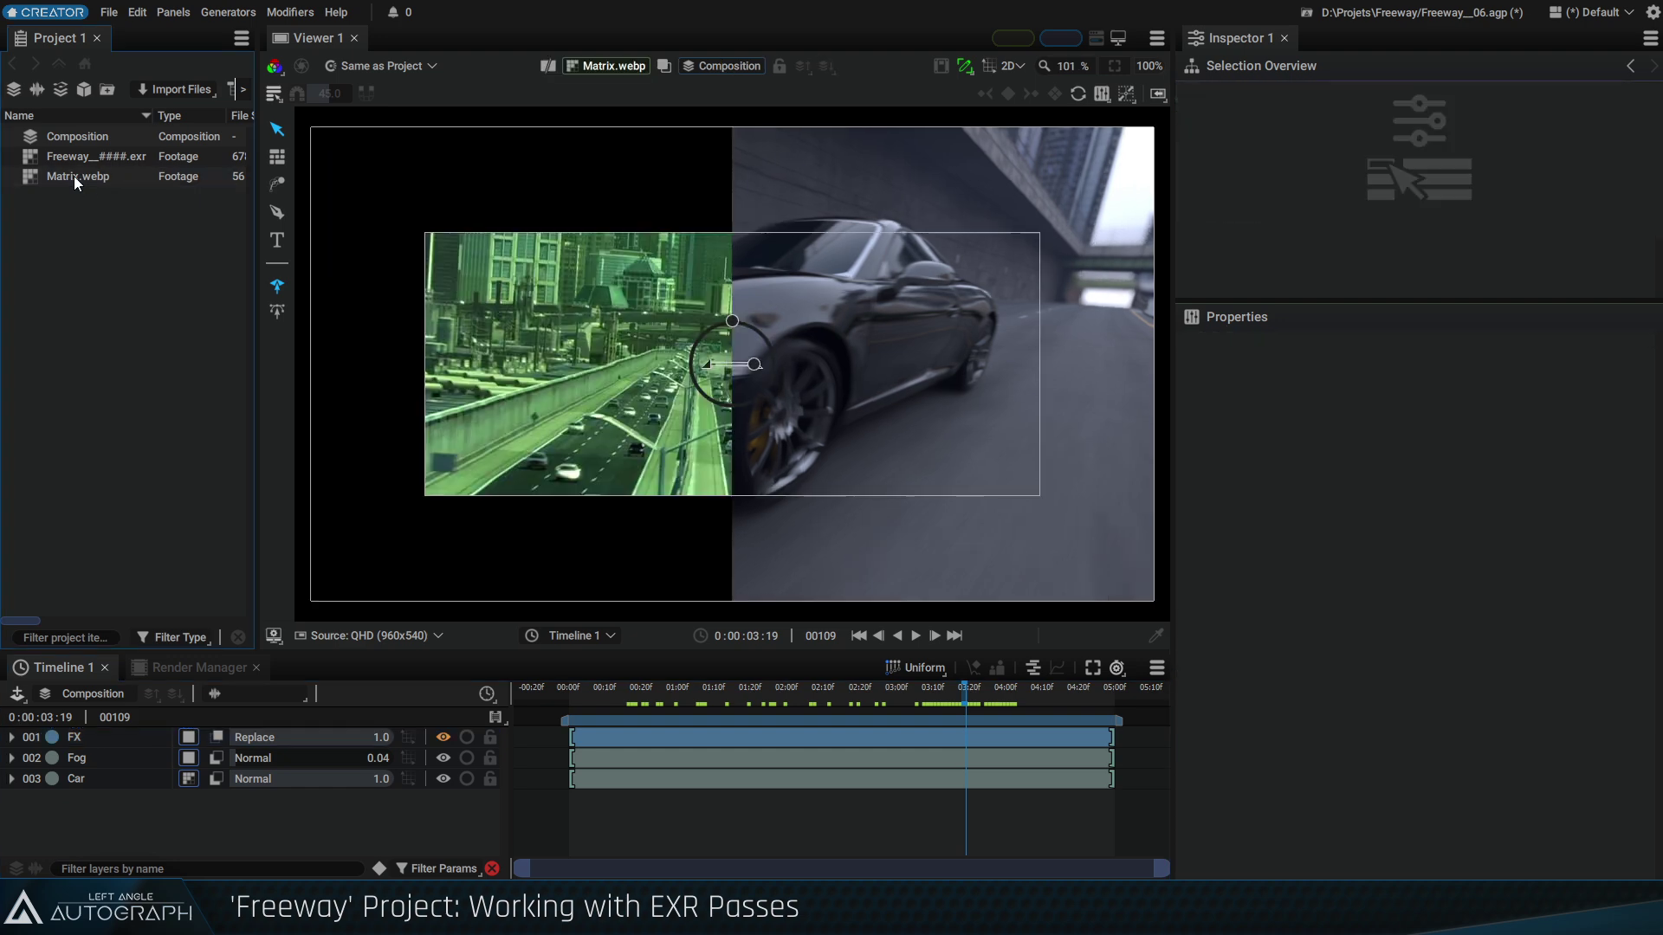
pyautogui.click(598, 67)
pyautogui.click(610, 66)
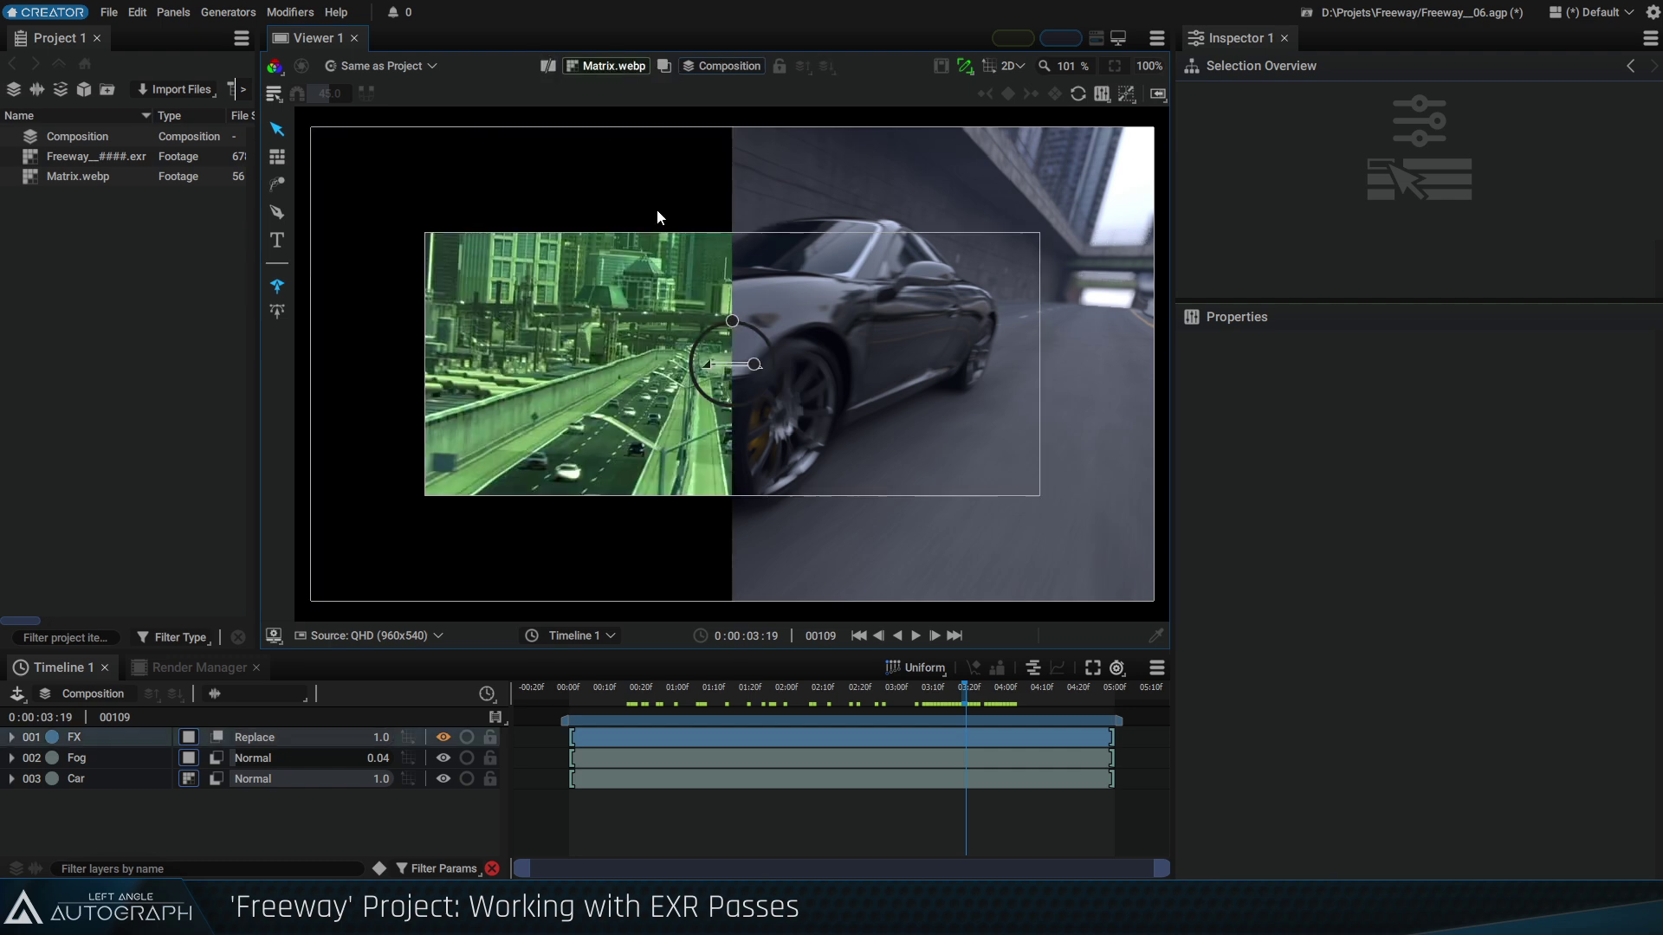
pyautogui.moveTo(732, 363); pyautogui.dragTo(703, 383)
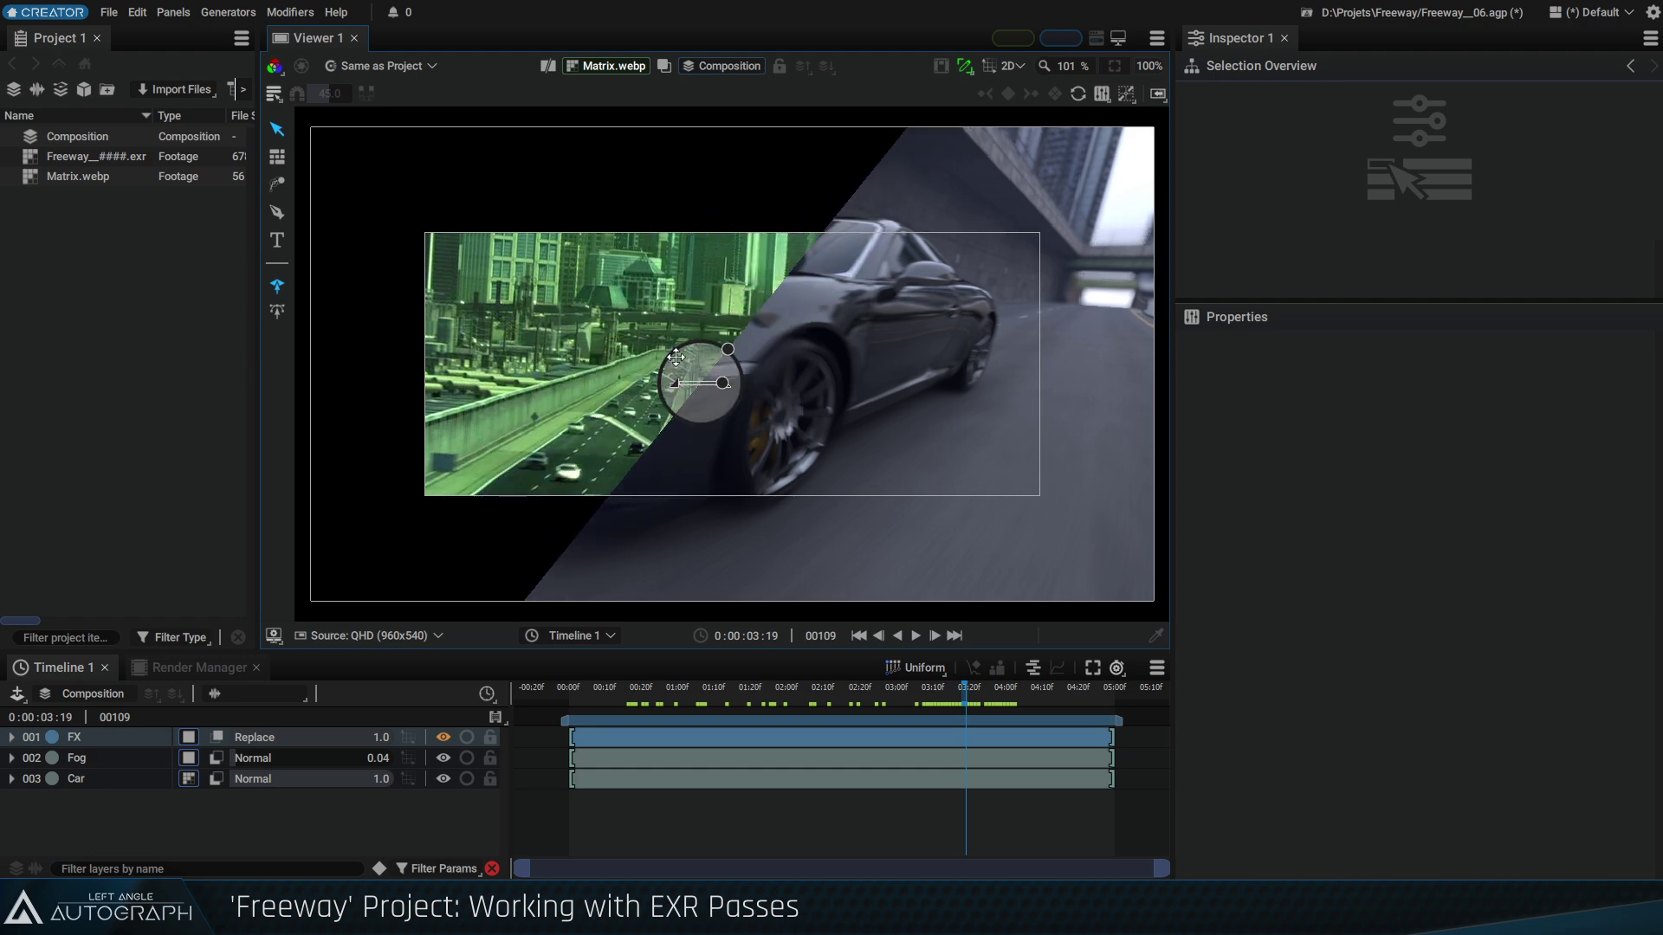
# Add a Color Transfer modifier to the FX layer with Matrix.webp as its Reference
pyautogui.click(110, 741)
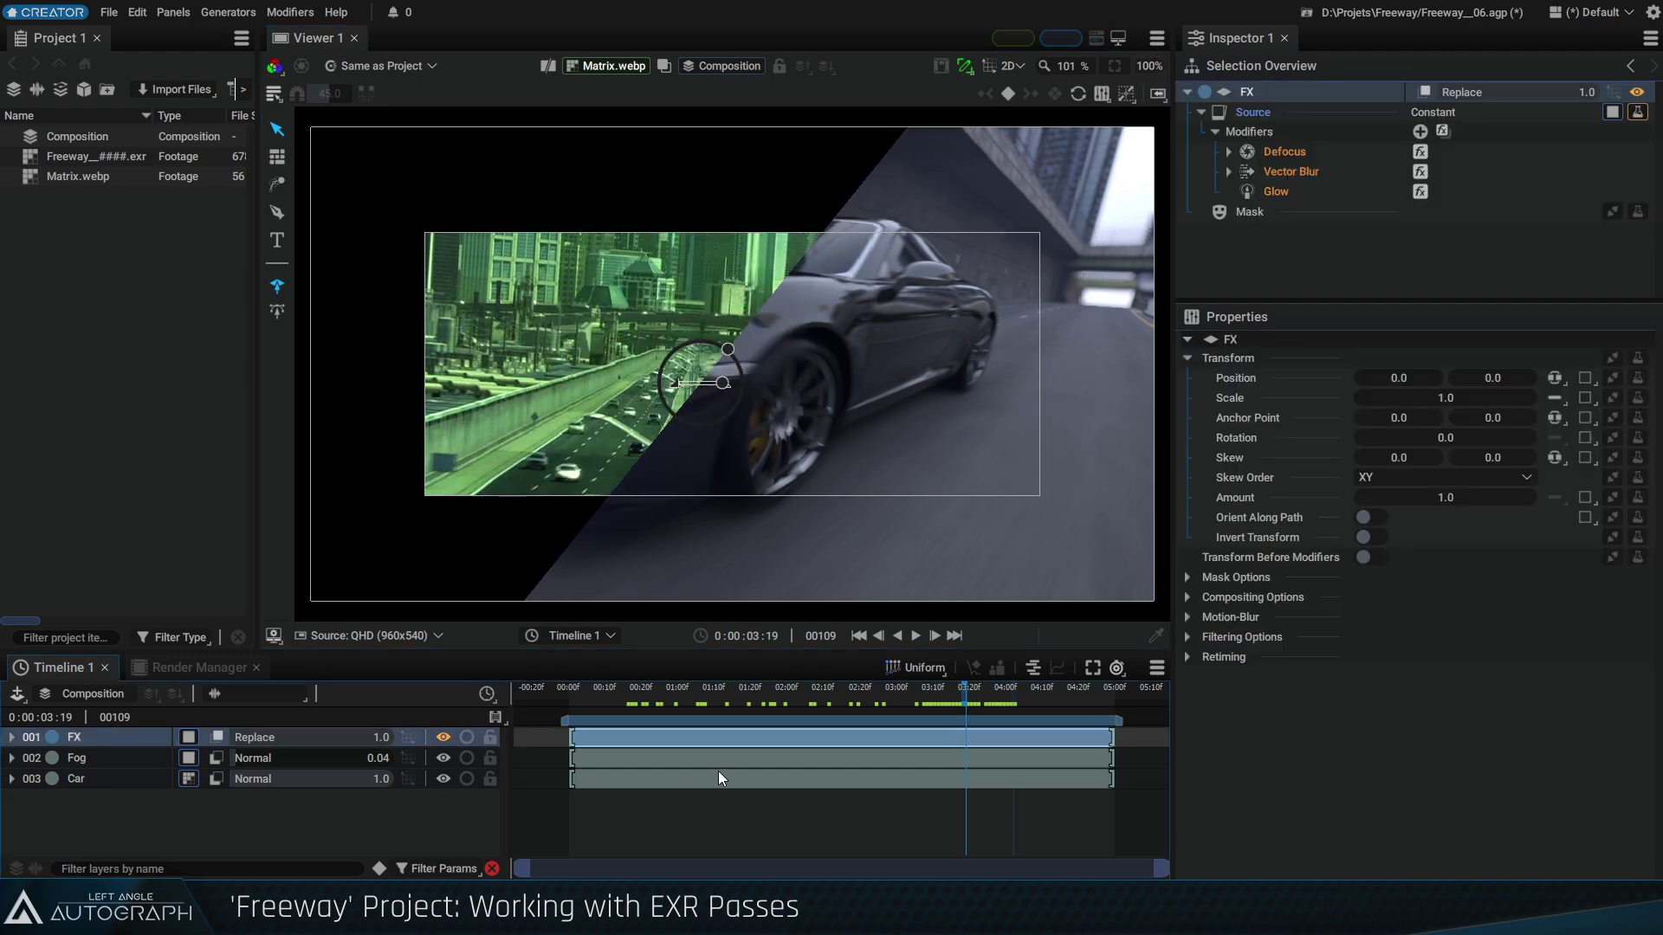
pyautogui.click(1637, 112)
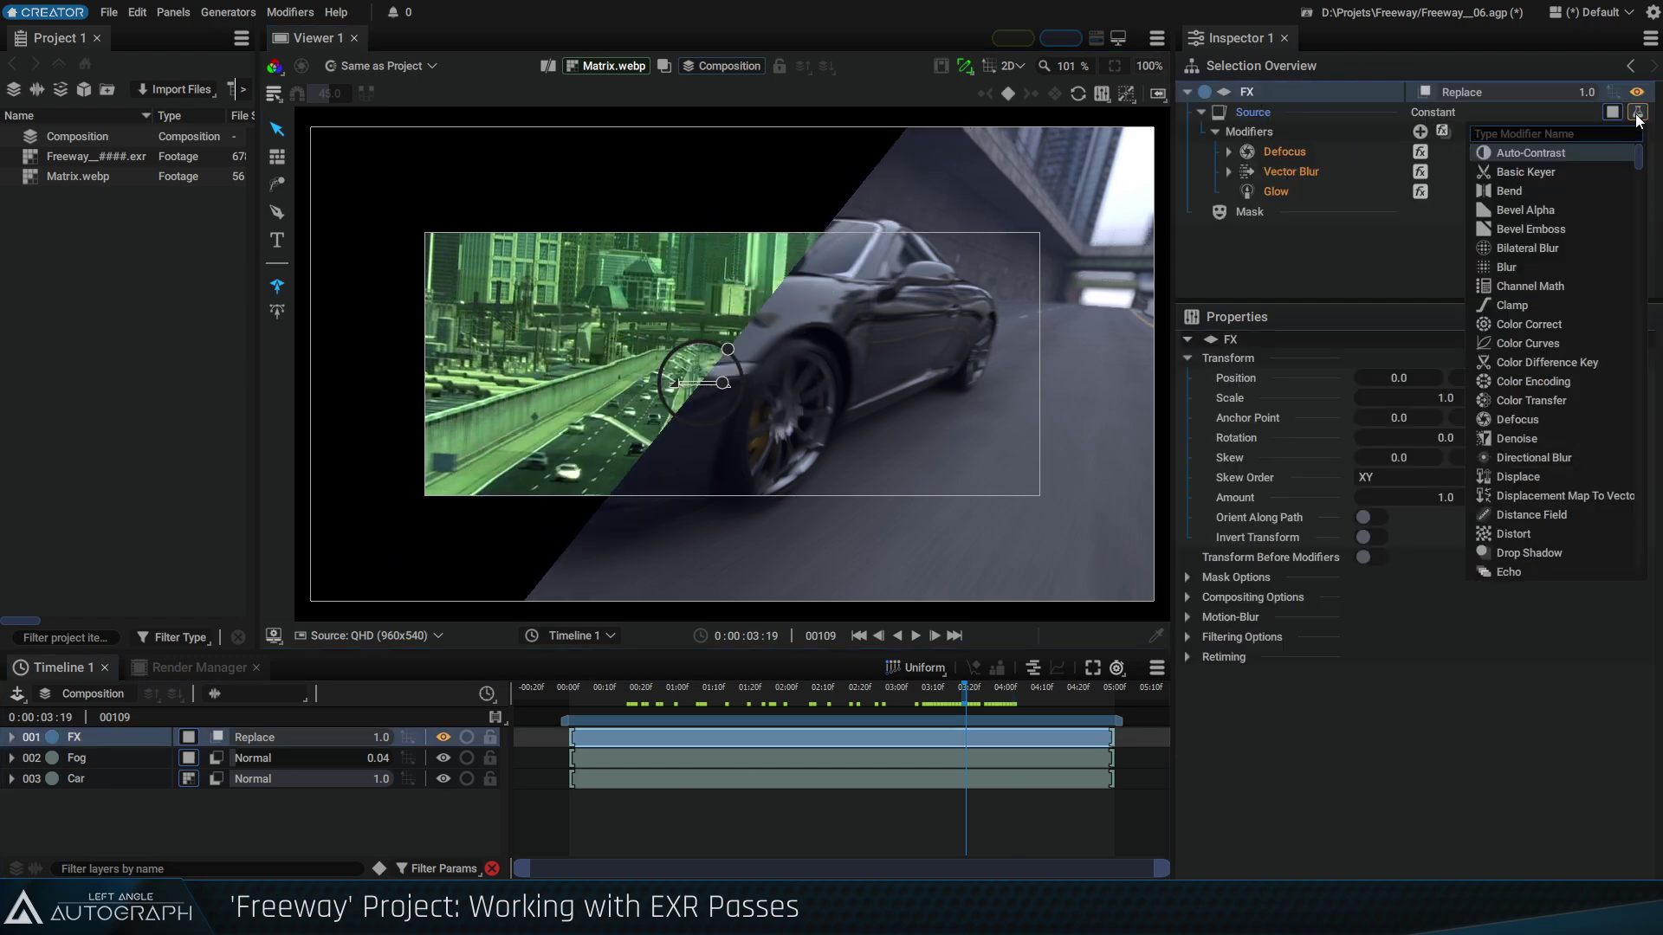
pyautogui.write('color')
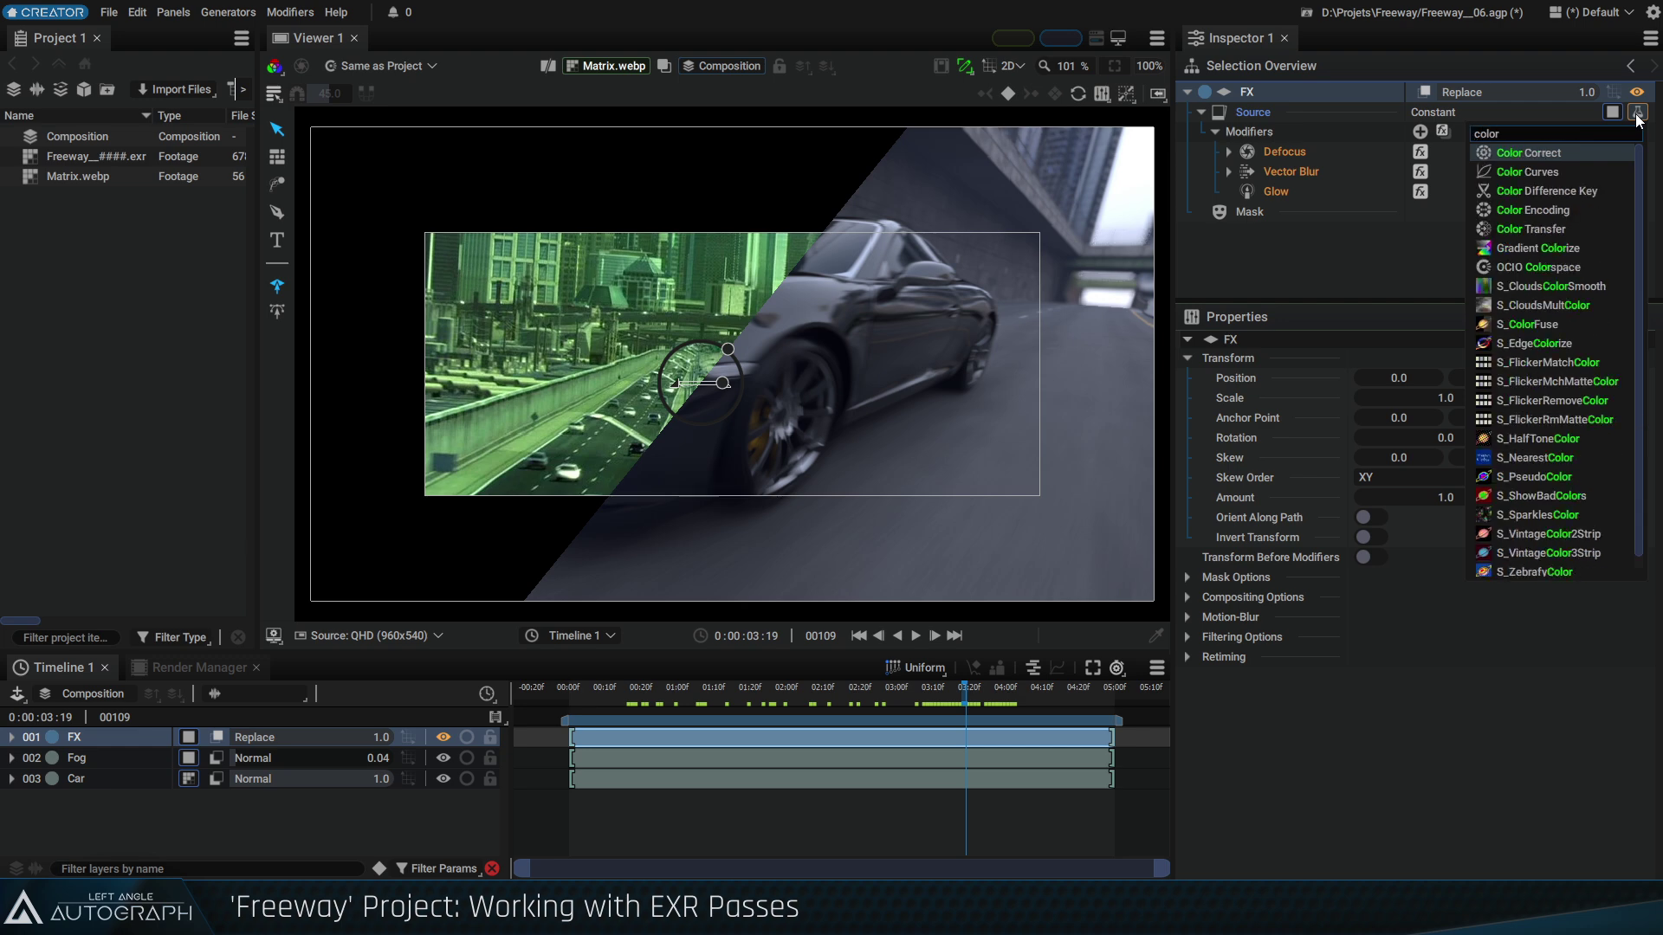
pyautogui.click(1577, 227)
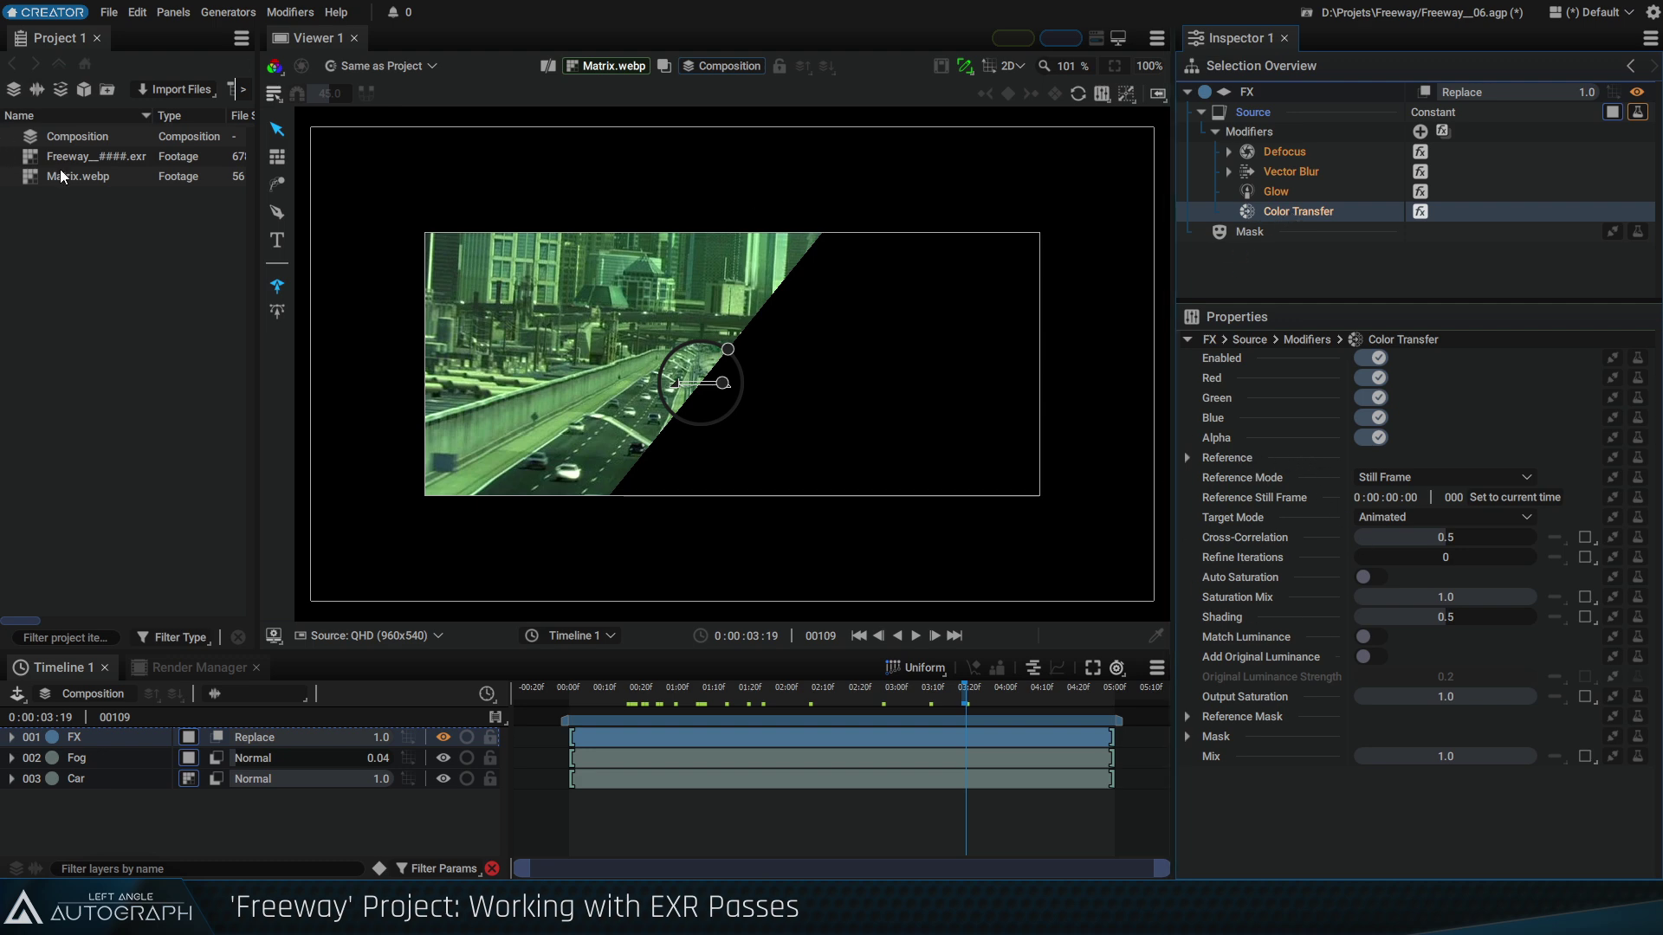
pyautogui.moveTo(59, 179); pyautogui.dragTo(1614, 468)
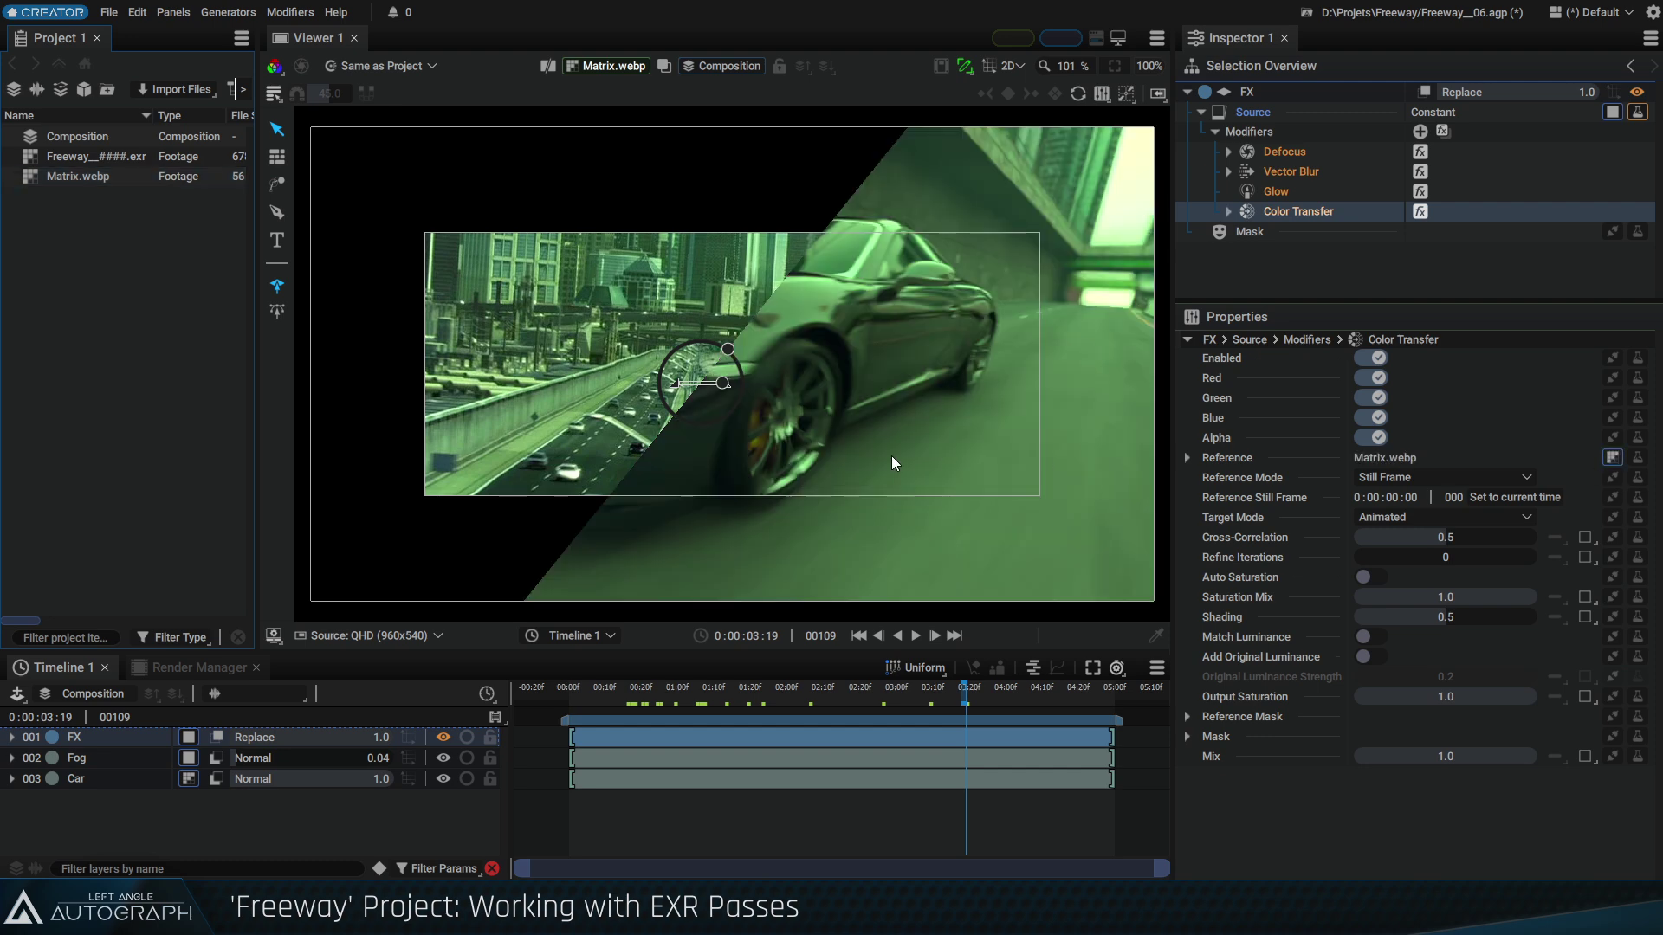
# Compare the transferred colors with Matrix.webp at frame 121, disconnect the image from the viewer comparison and play back the shot
pyautogui.moveTo(701, 383); pyautogui.dragTo(600, 289)
pyautogui.moveTo(910, 700); pyautogui.dragTo(1009, 701)
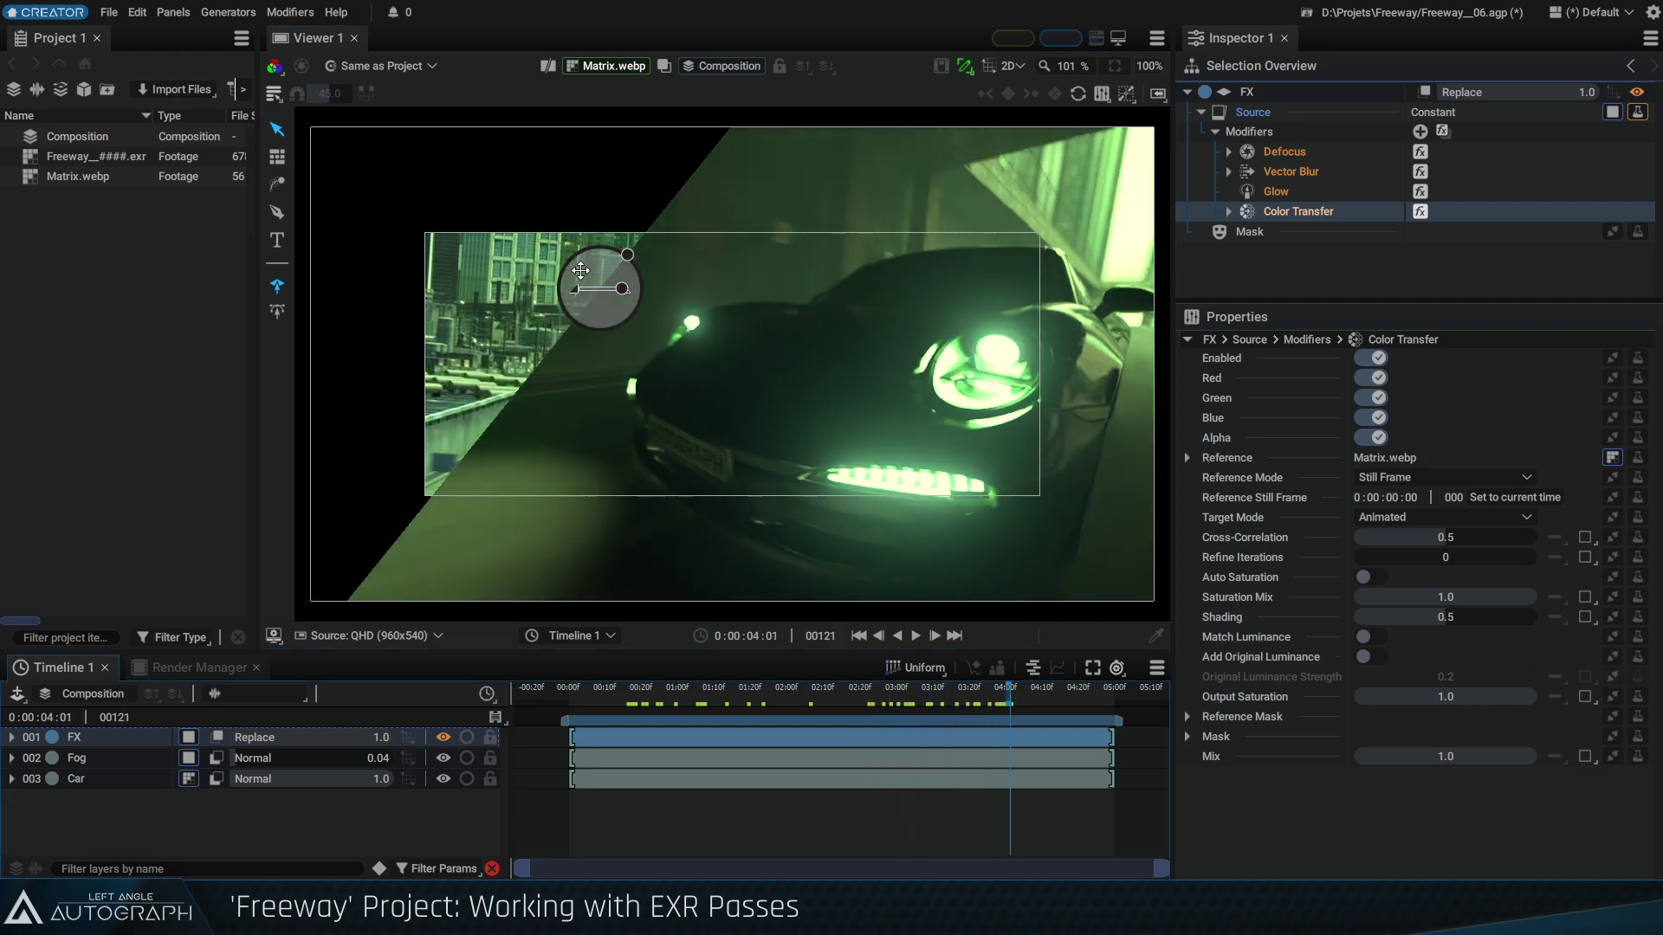
pyautogui.moveTo(580, 271); pyautogui.dragTo(550, 234)
pyautogui.click(606, 65)
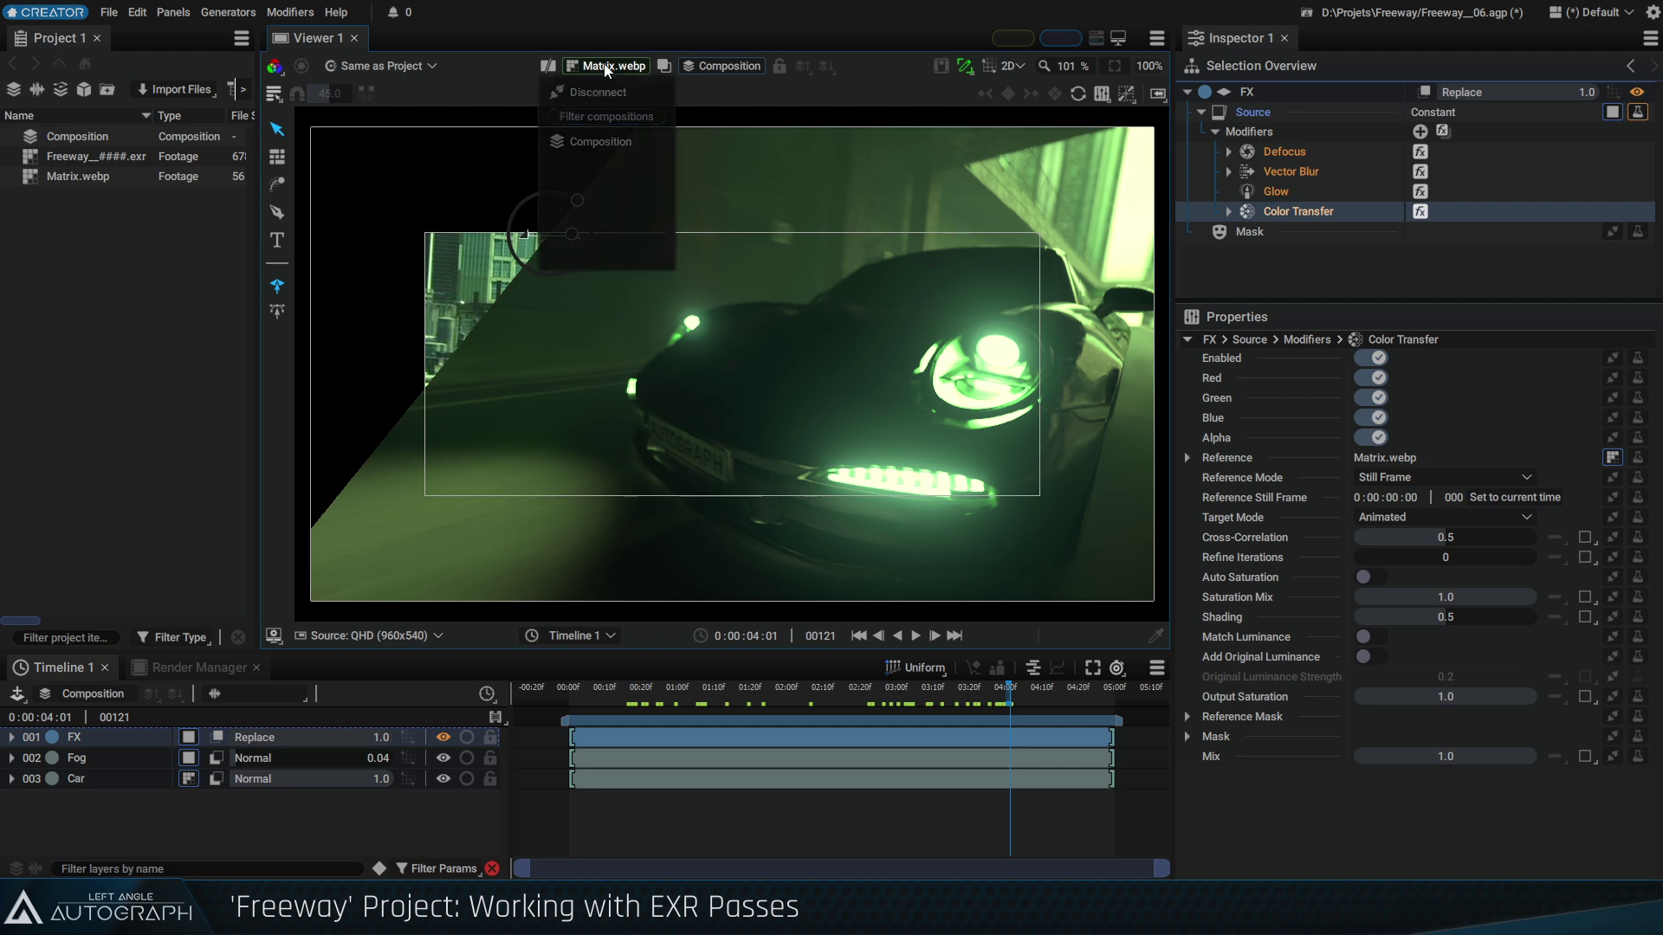
pyautogui.click(598, 87)
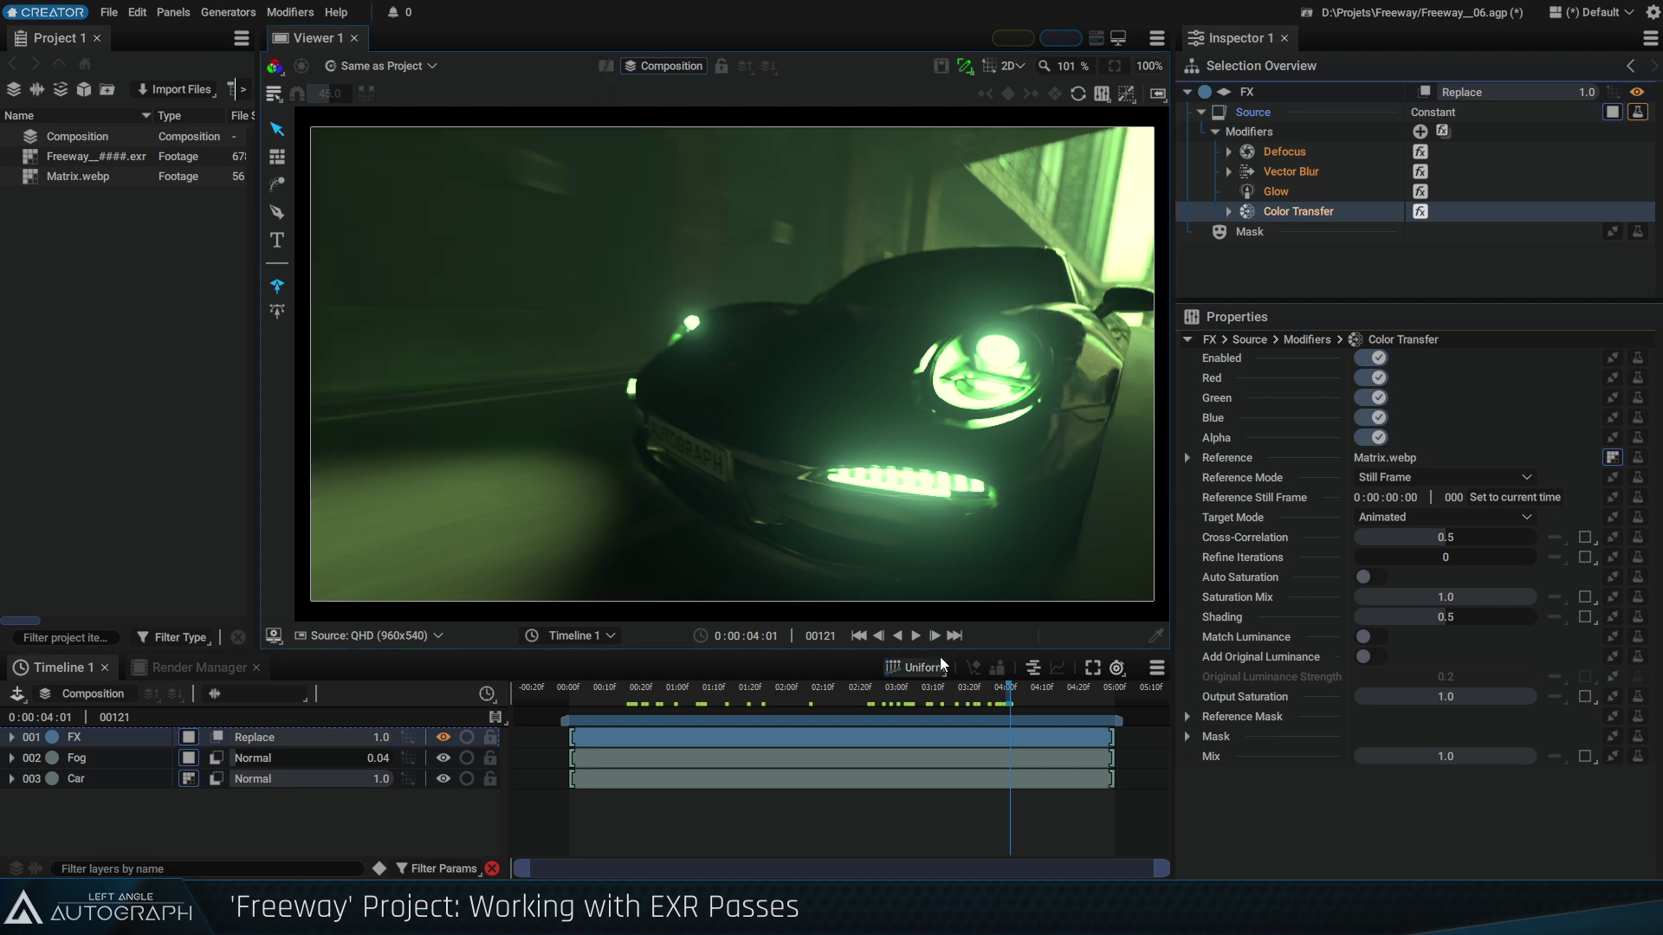
pyautogui.click(937, 689)
pyautogui.press('space')
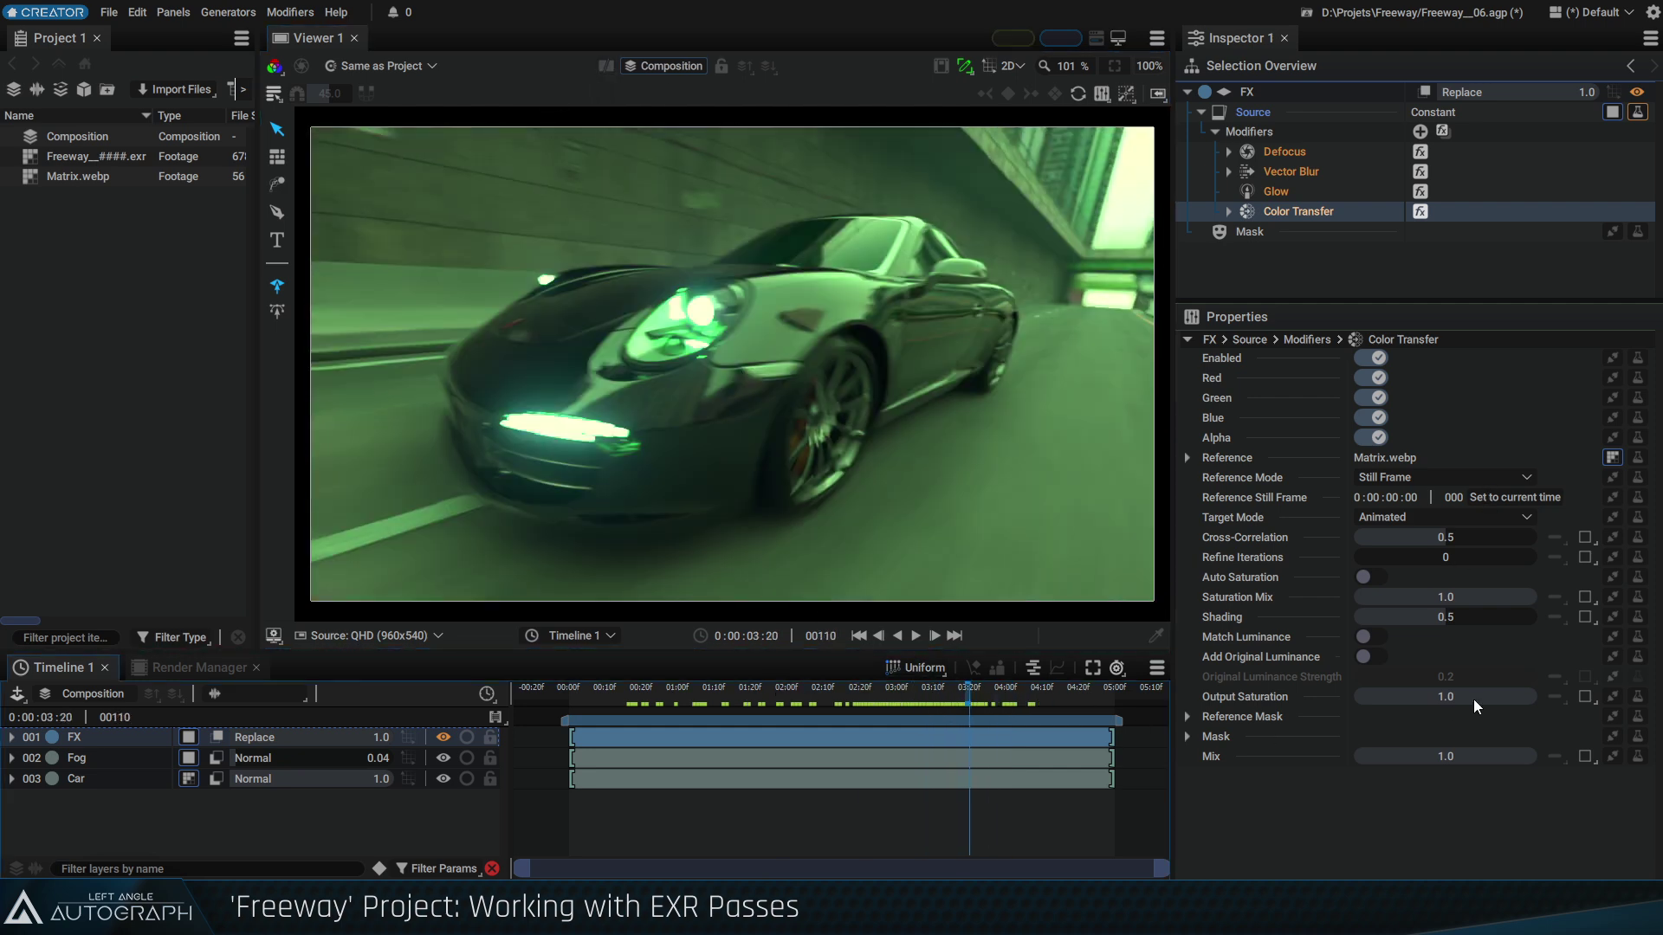
# Set the Color Transfer's Output Saturation to 0.8 and Mix to 0.85, checking several frames, and save the project
pyautogui.moveTo(1477, 703)
pyautogui.mouseDown()
pyautogui.moveTo(1385, 703)
pyautogui.moveTo(1521, 696)
pyautogui.moveTo(1507, 696)
pyautogui.mouseUp()
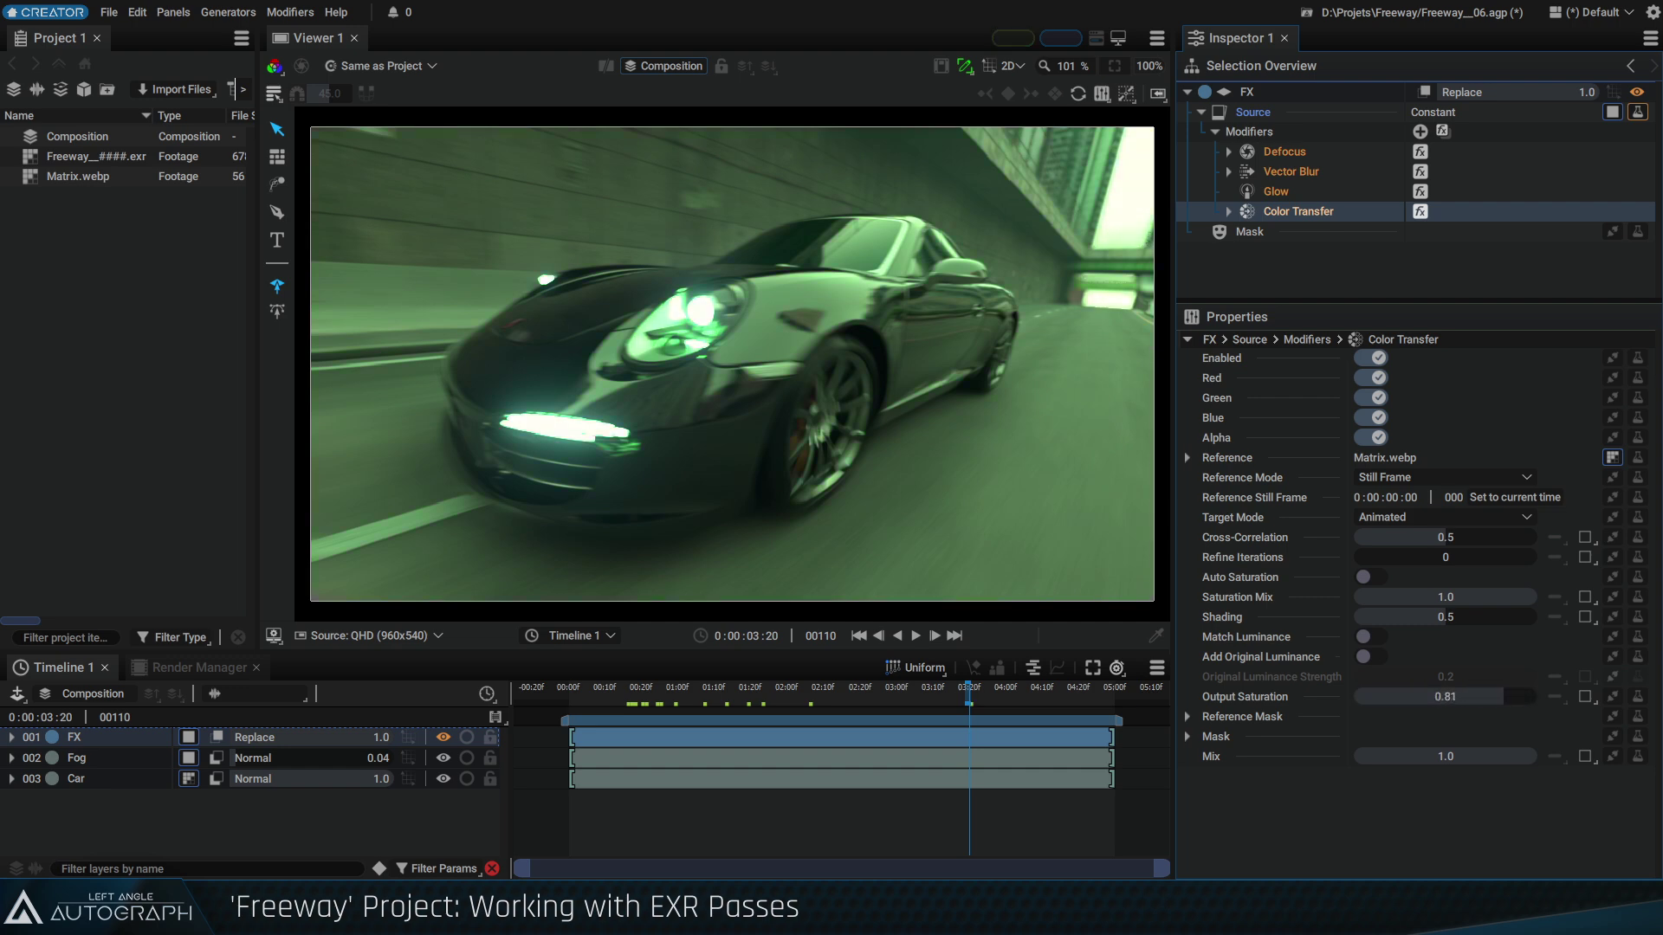
pyautogui.moveTo(935, 697); pyautogui.dragTo(703, 687)
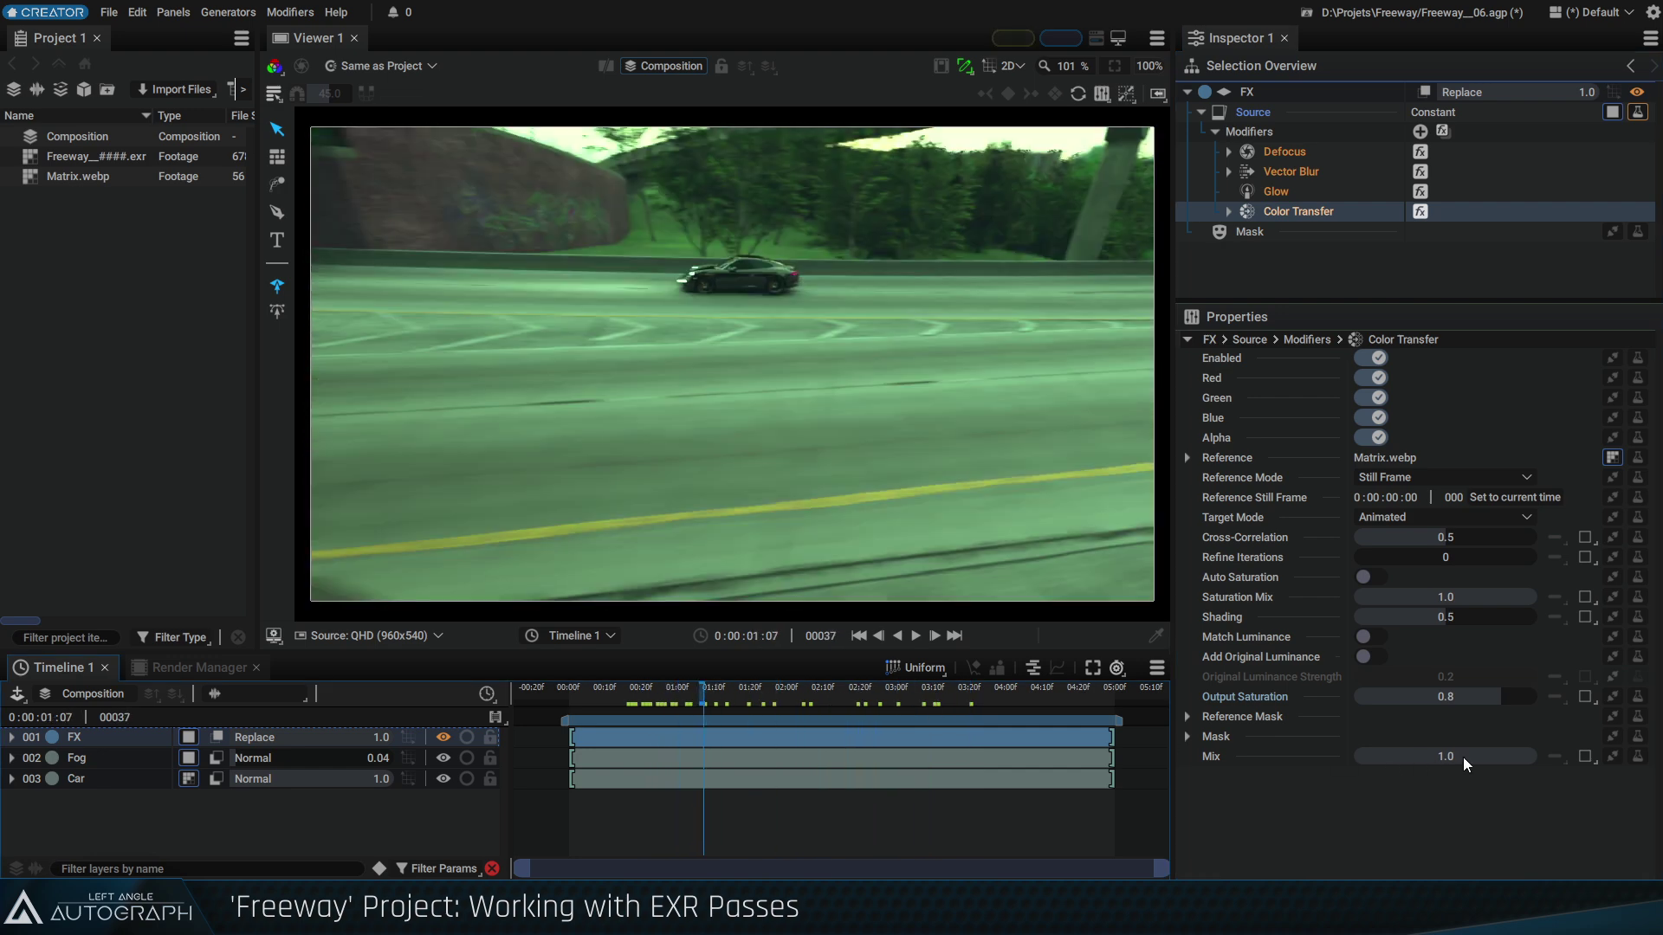
pyautogui.moveTo(1462, 759); pyautogui.dragTo(1403, 759)
pyautogui.moveTo(1400, 756); pyautogui.dragTo(1537, 757)
pyautogui.moveTo(705, 702); pyautogui.dragTo(961, 707)
pyautogui.moveTo(1528, 756); pyautogui.dragTo(1497, 757)
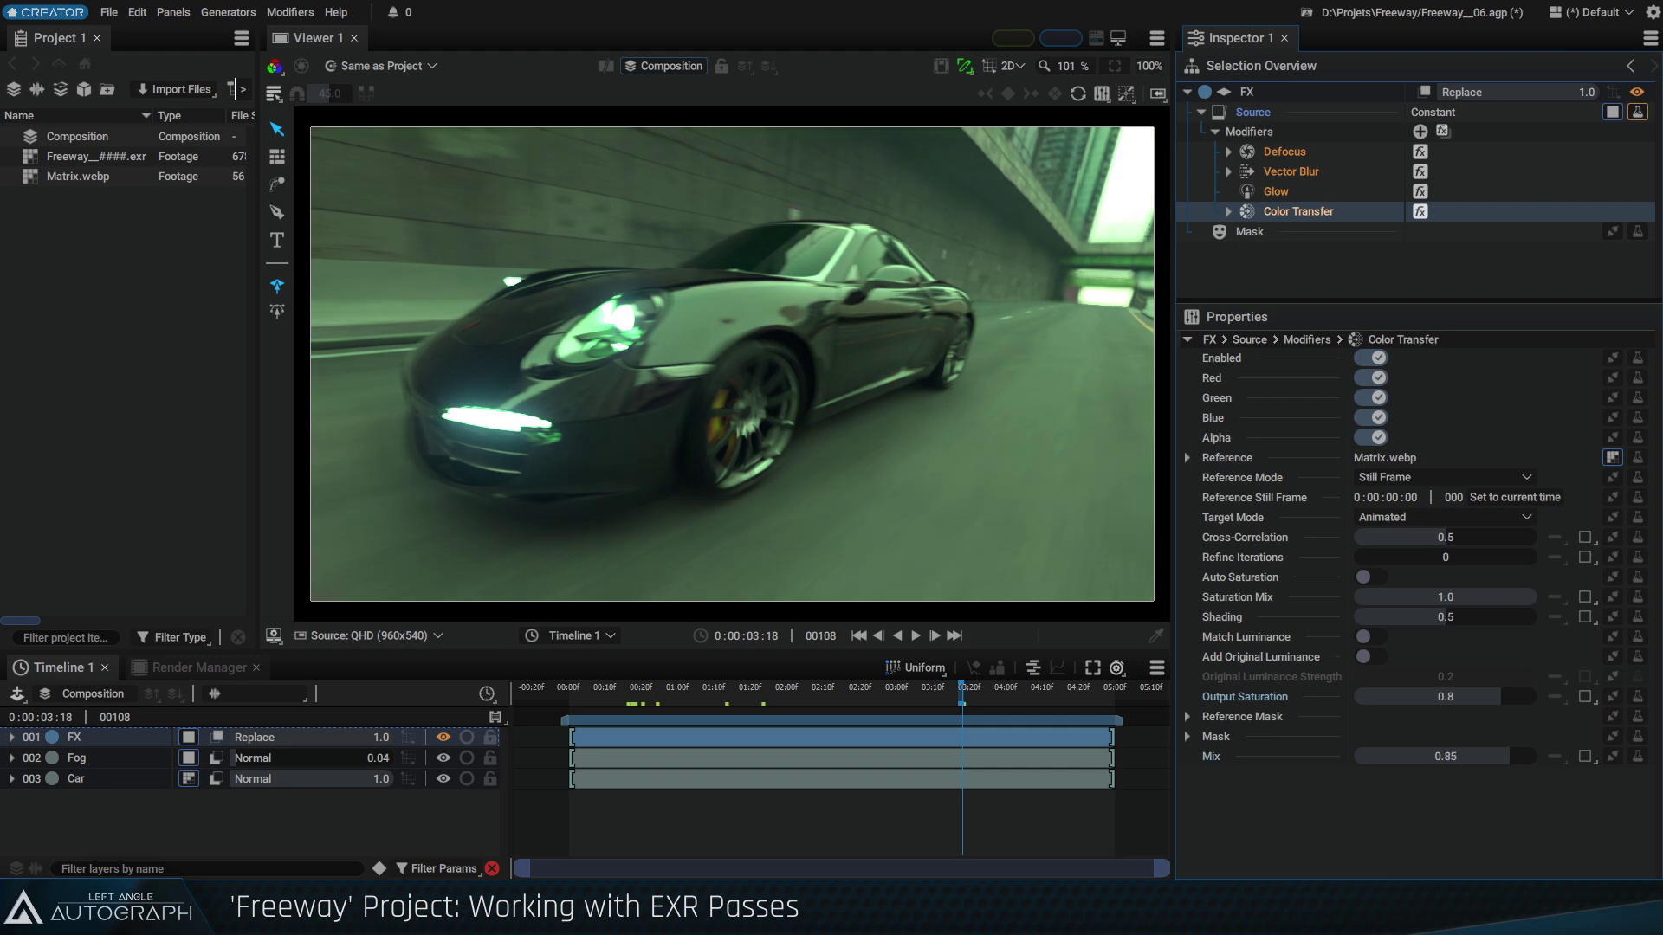
pyautogui.press('space')
pyautogui.press('space')
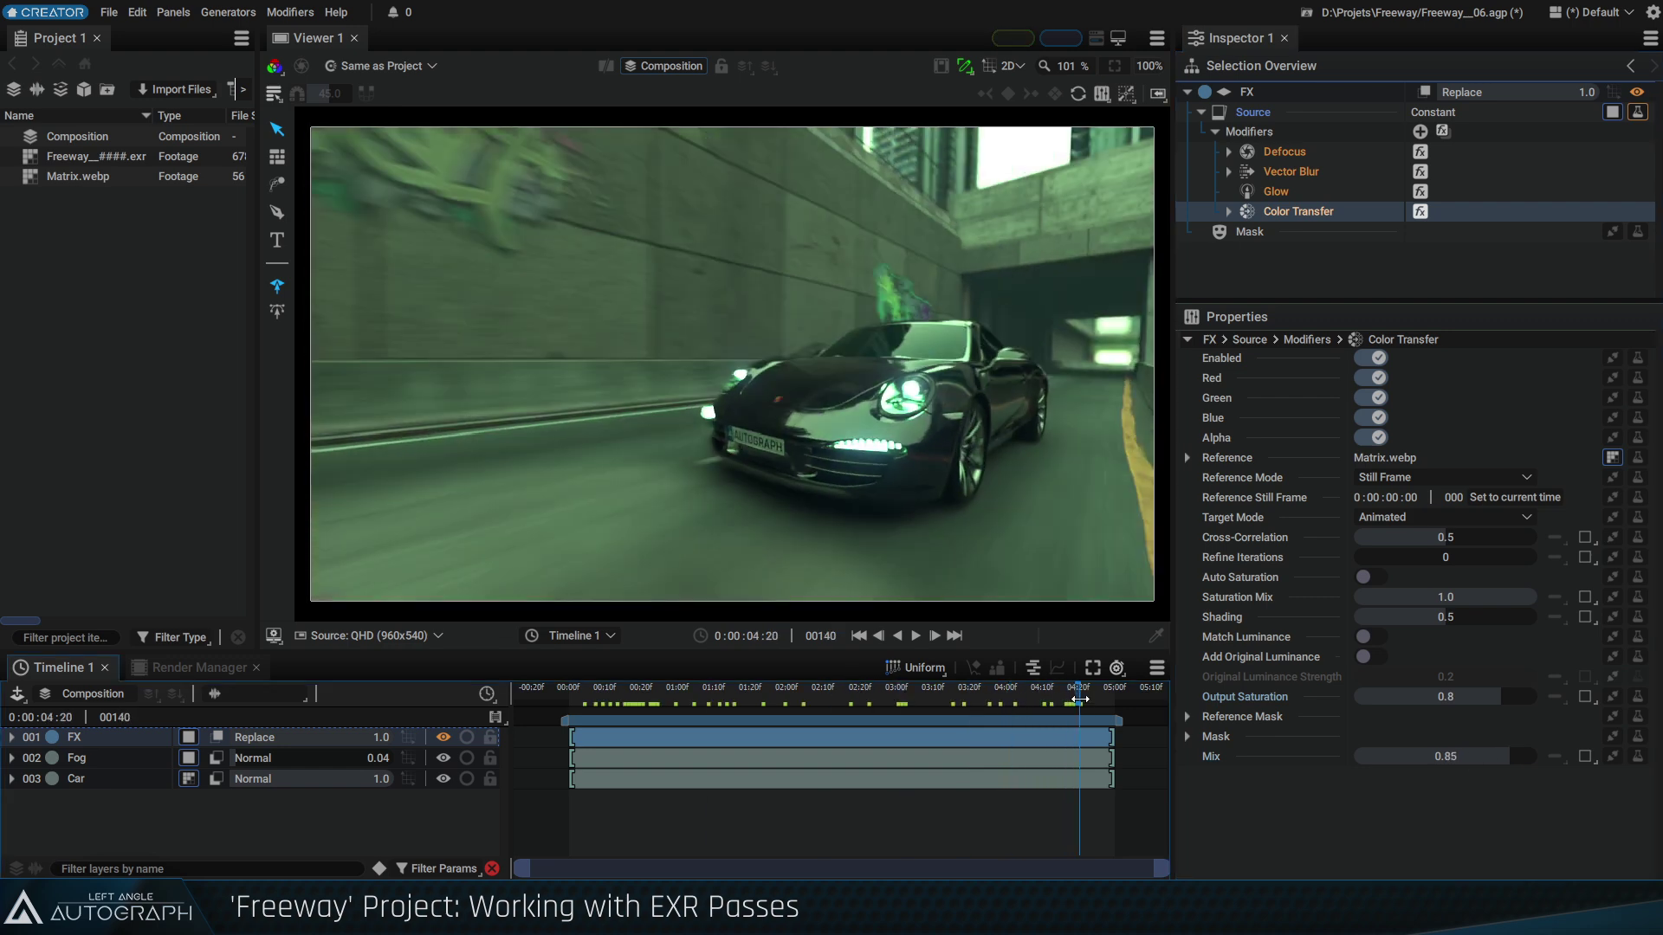
pyautogui.hotkey('ctrl', 's')
# Import Sunny_Day.jpg from the Resources folder, view it and return to the composition
pyautogui.hotkey('alt', 'Tab')
pyautogui.moveTo(1073, 251); pyautogui.dragTo(155, 282)
pyautogui.doubleClick(82, 198)
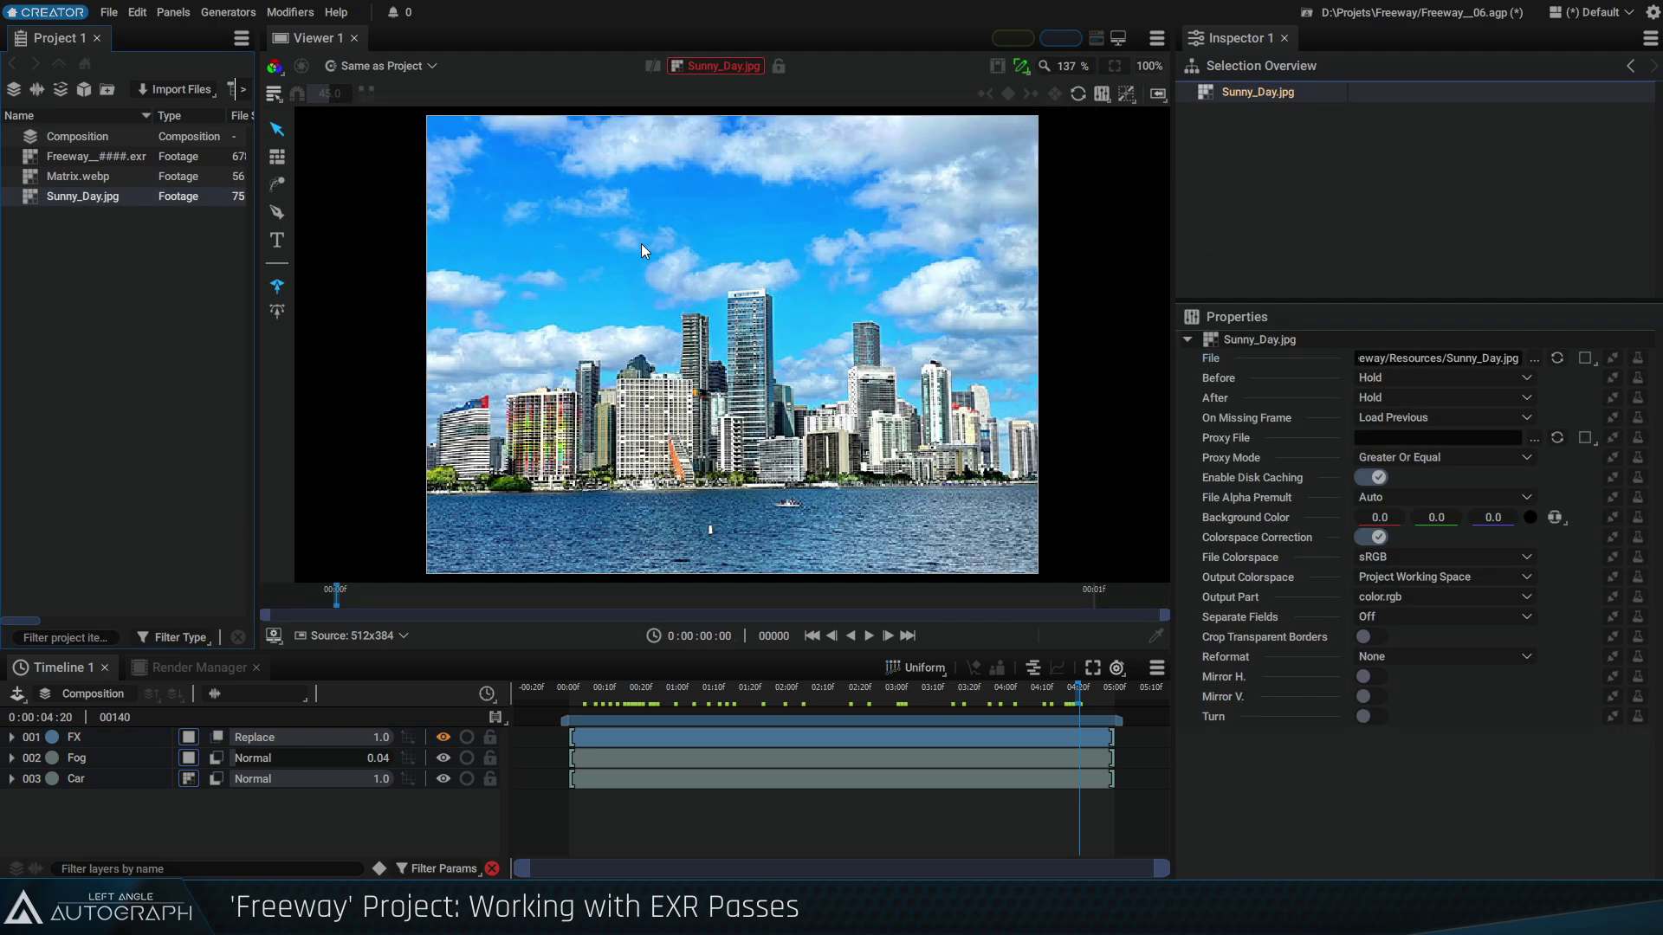
pyautogui.doubleClick(71, 138)
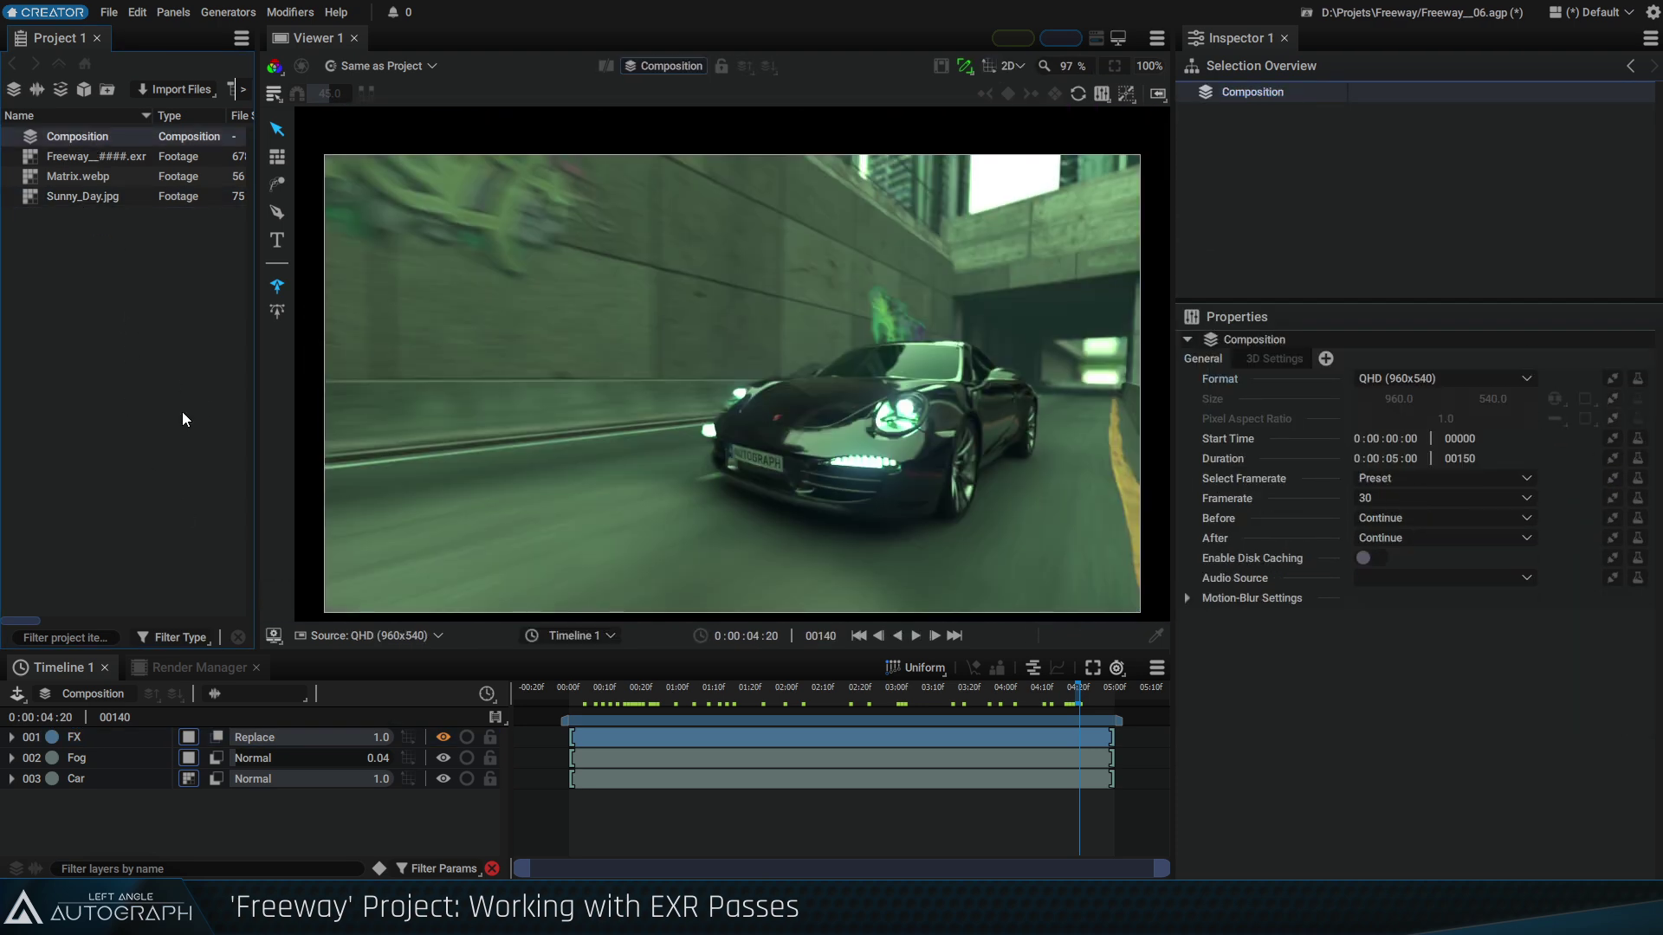
# Replace the Color Transfer's Reference with Sunny_Day.jpg and check the new colors back to frame 8
pyautogui.click(555, 738)
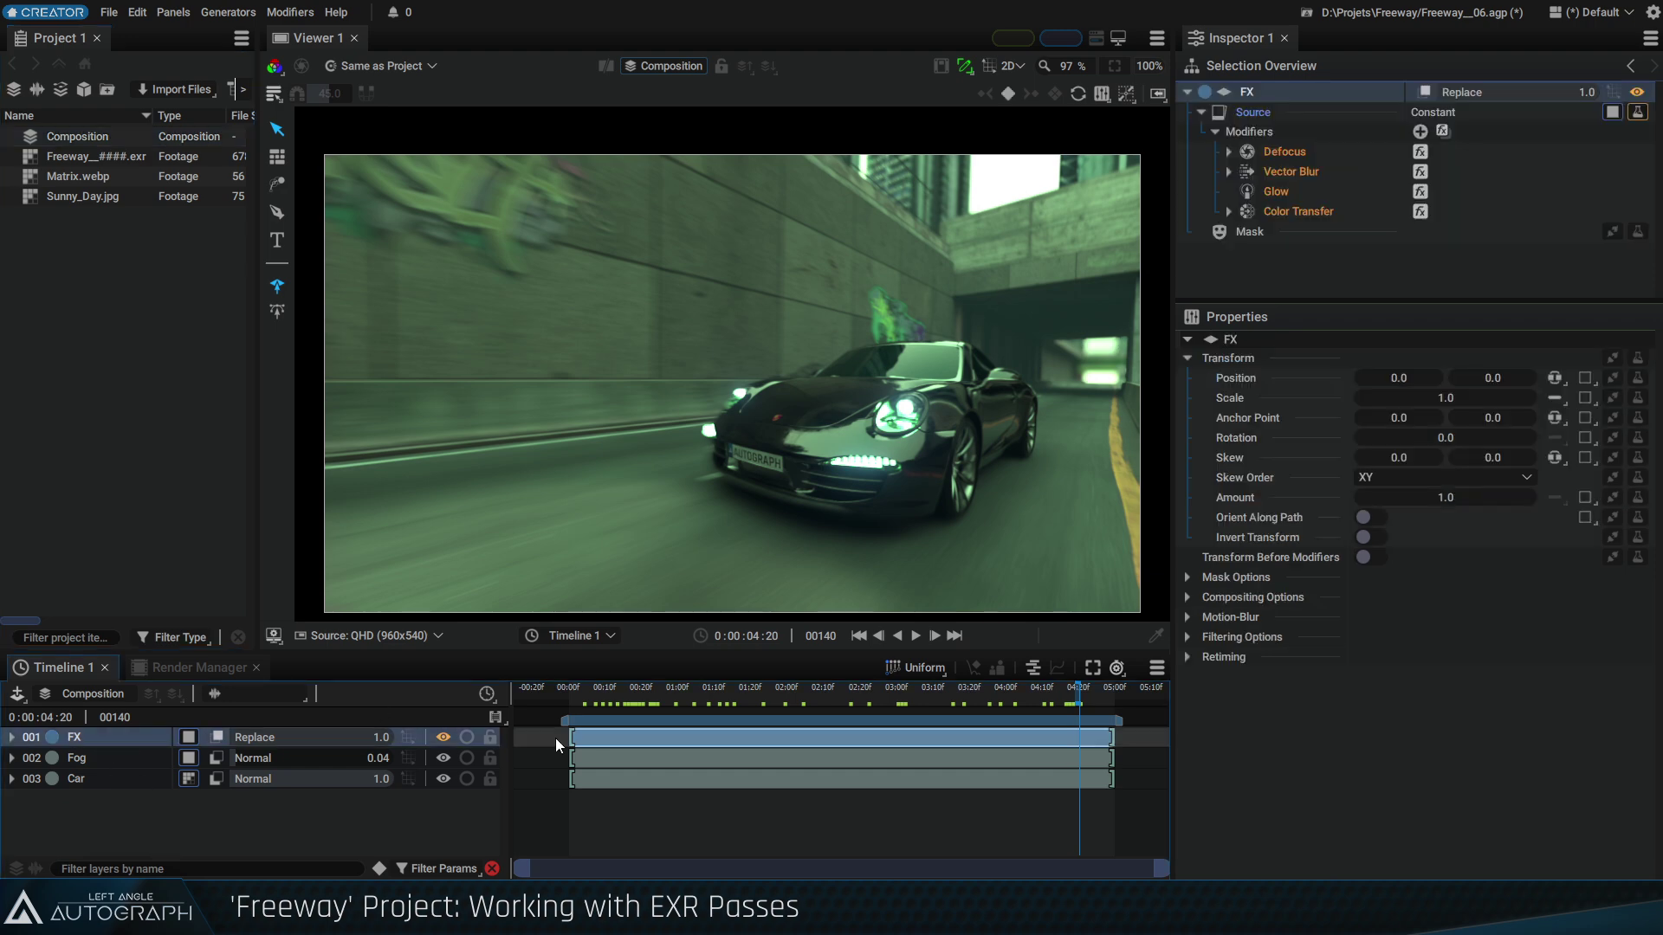
pyautogui.click(1297, 211)
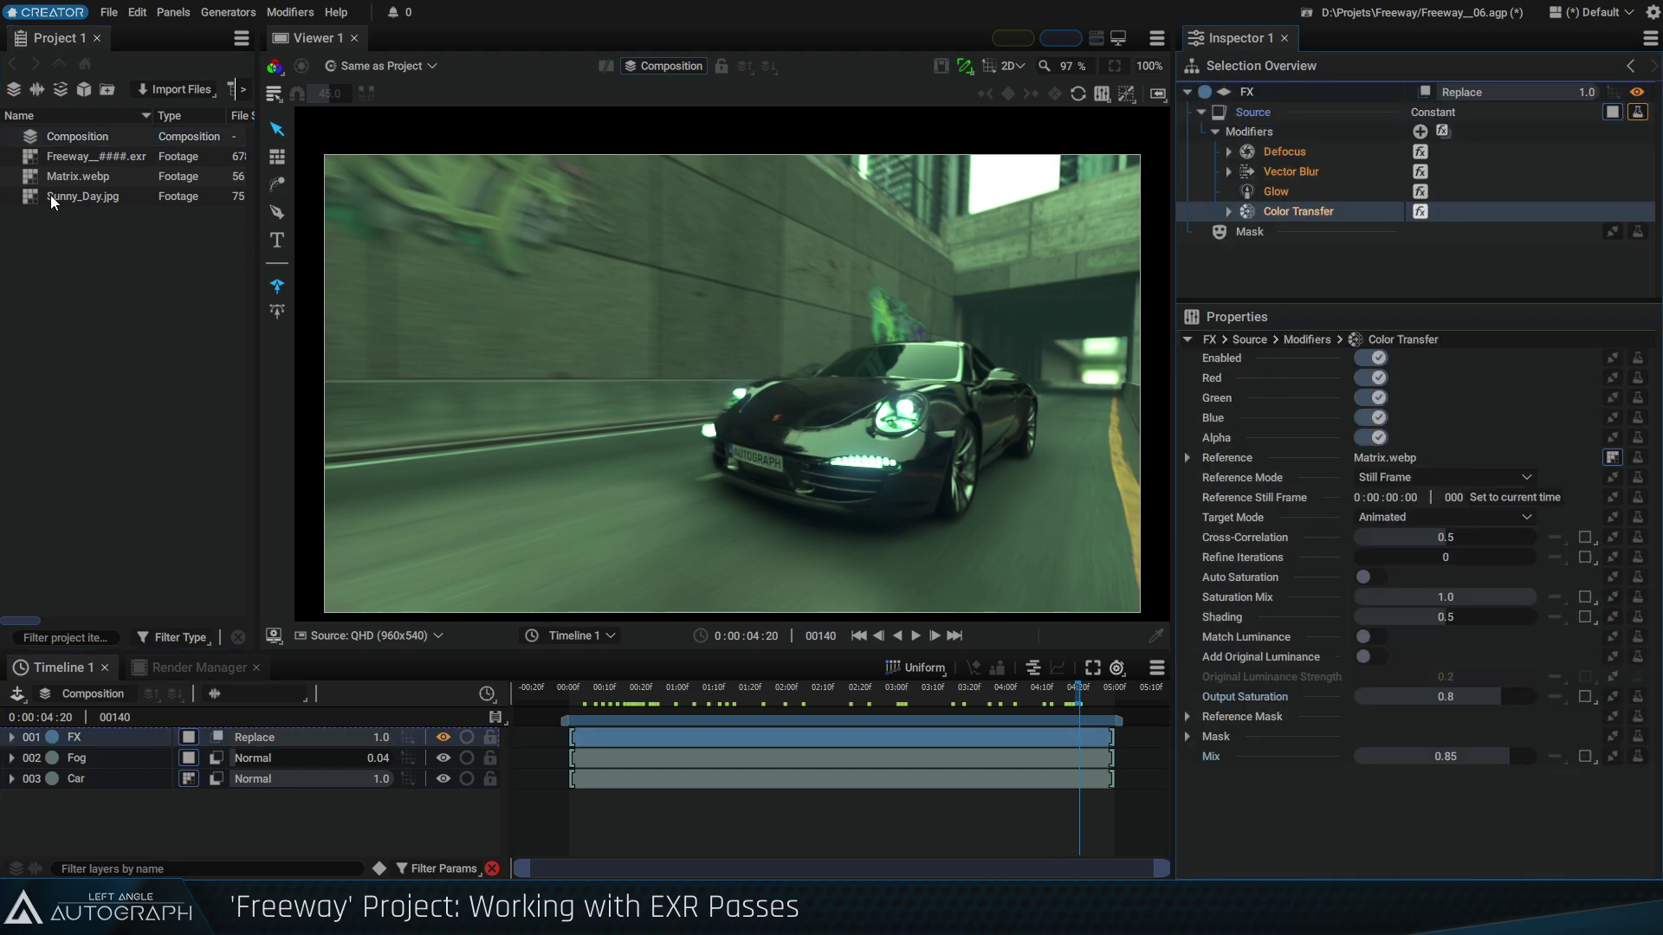
pyautogui.moveTo(52, 202); pyautogui.dragTo(1610, 465)
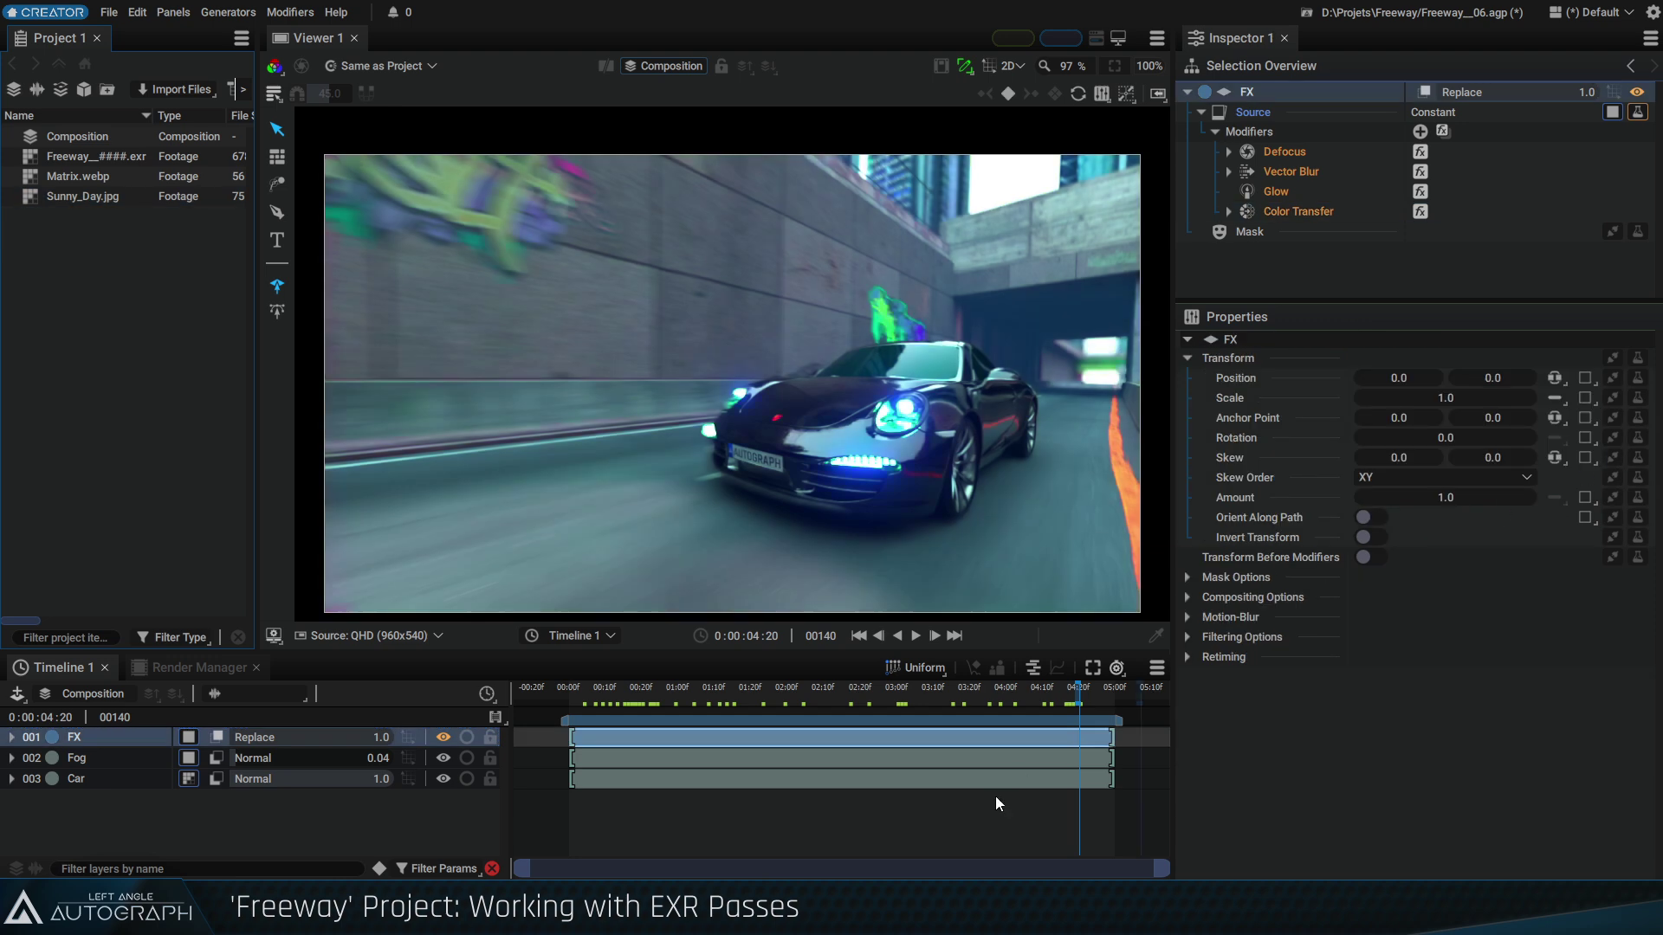
pyautogui.moveTo(1046, 691); pyautogui.dragTo(594, 688)
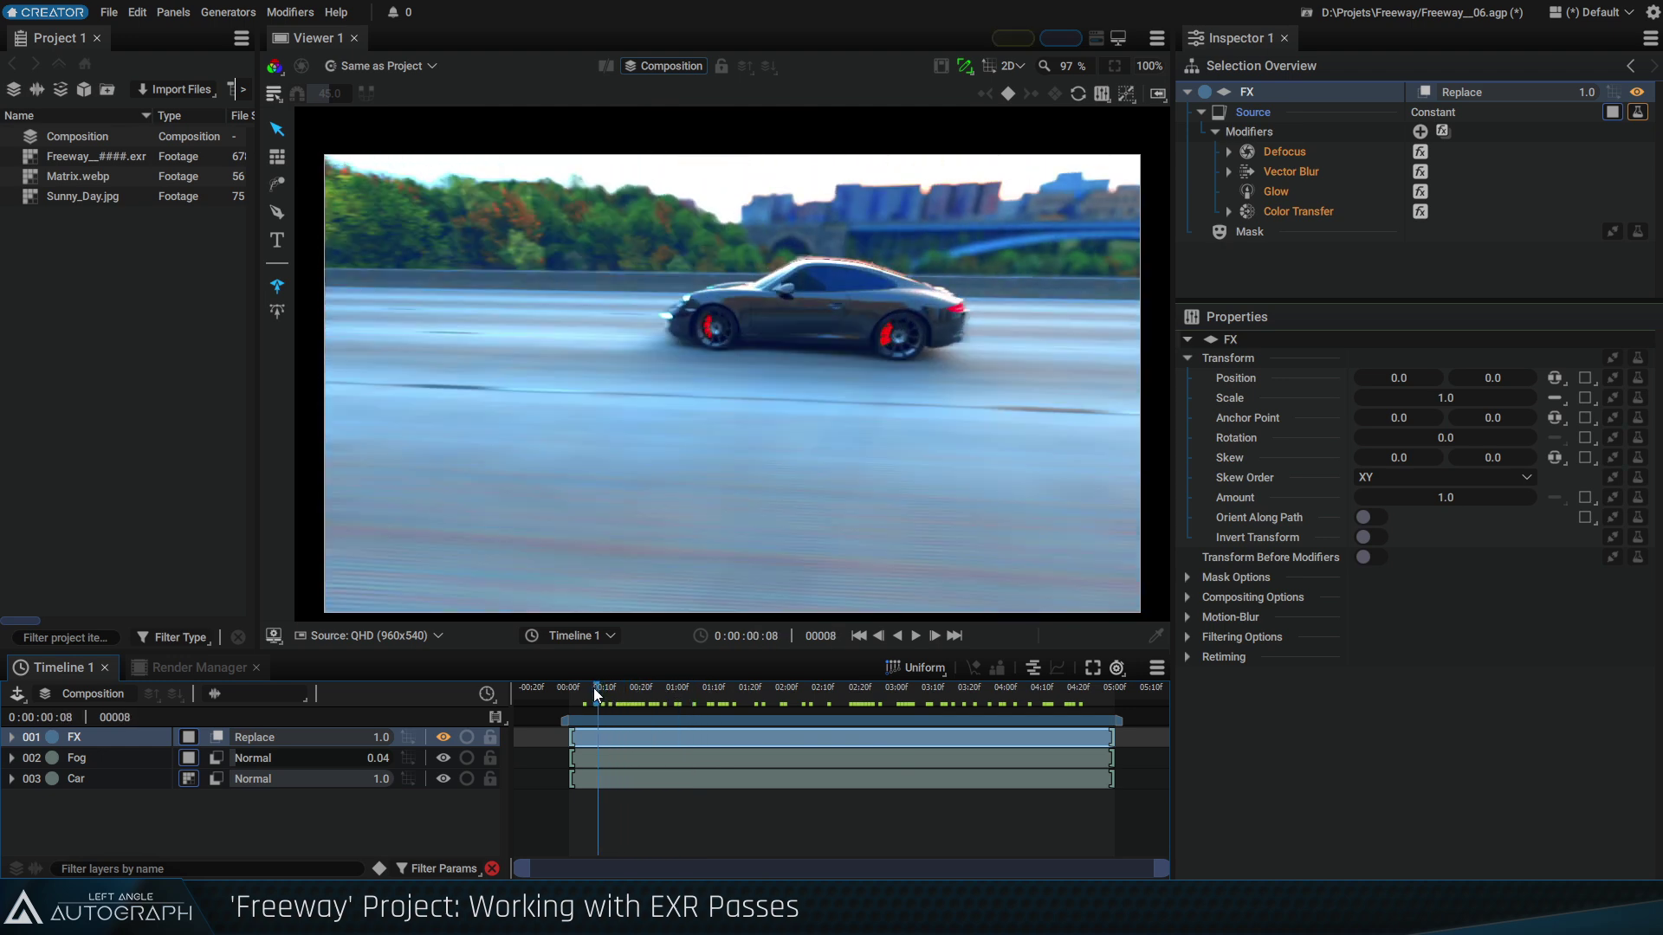
# Set the Color Transfer's Output Saturation to 0.4 and Mix to 0.83, and review the shot around frame 13
pyautogui.click(1275, 216)
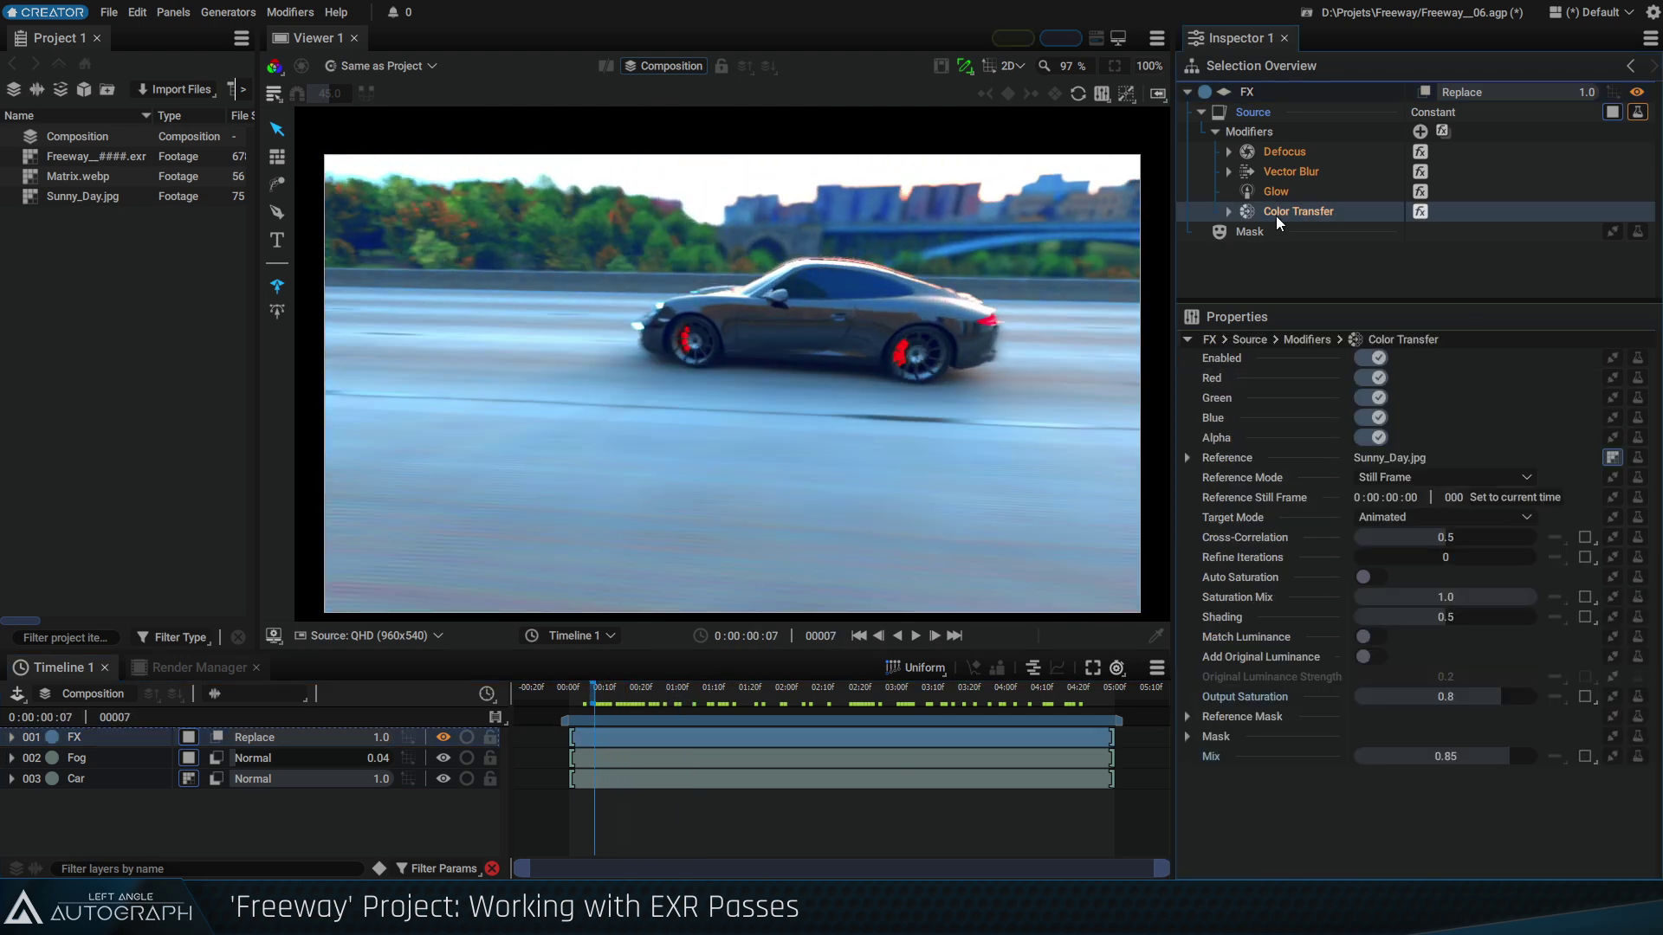
pyautogui.moveTo(1480, 703); pyautogui.dragTo(1437, 696)
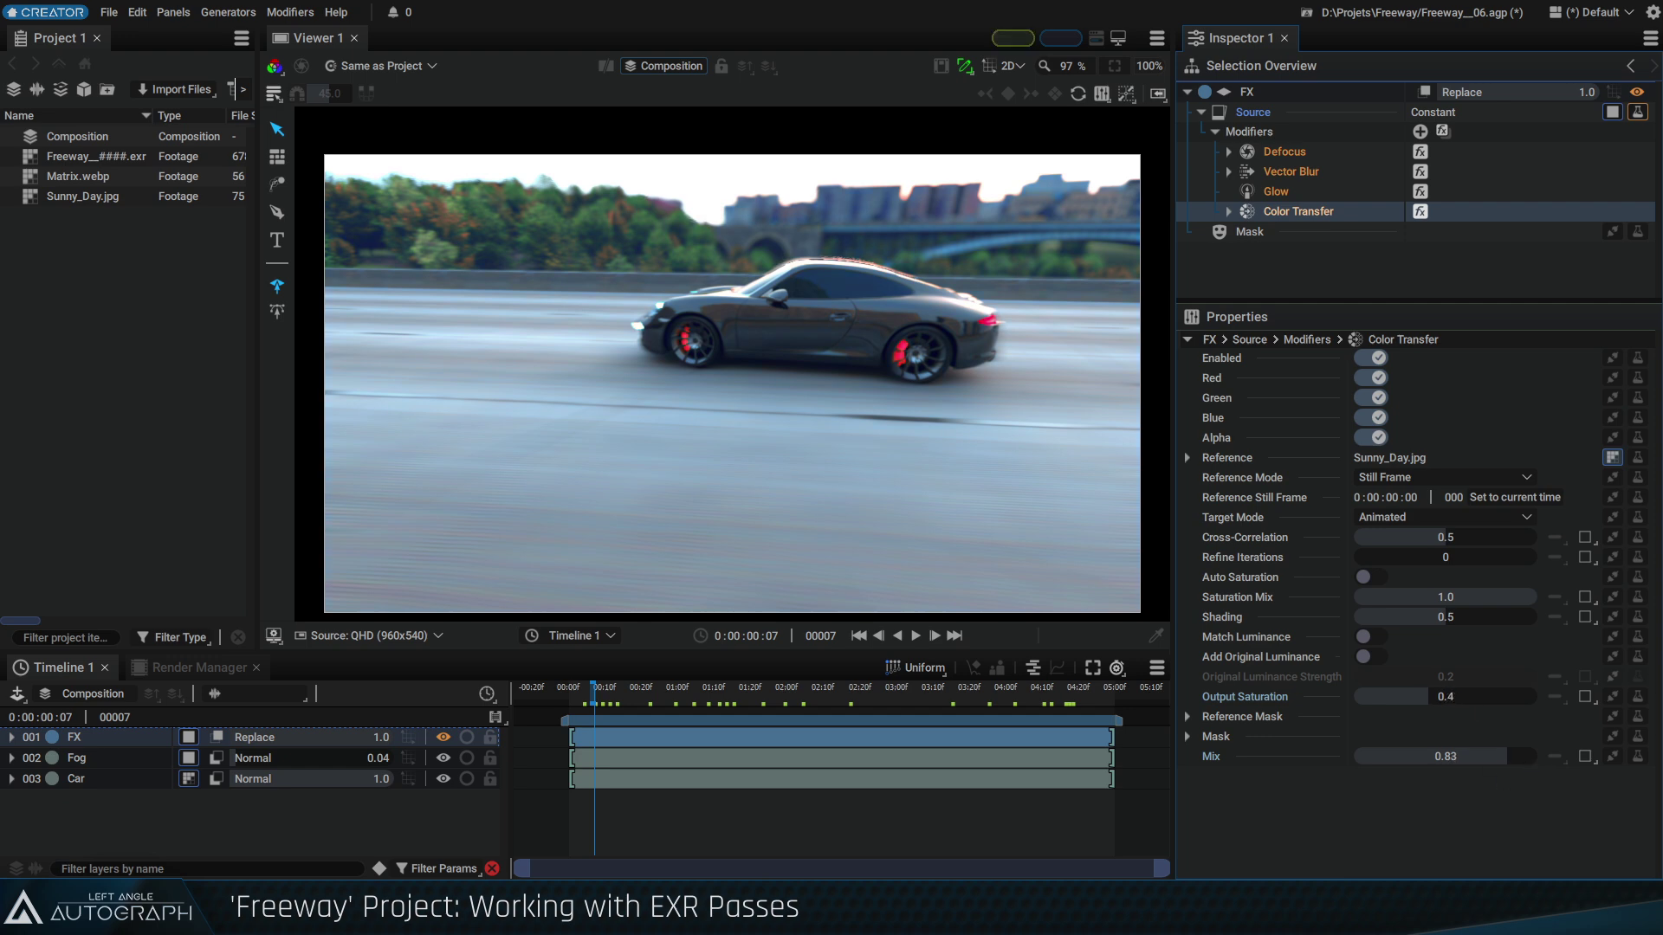
pyautogui.moveTo(594, 695); pyautogui.dragTo(618, 721)
pyautogui.press('space')
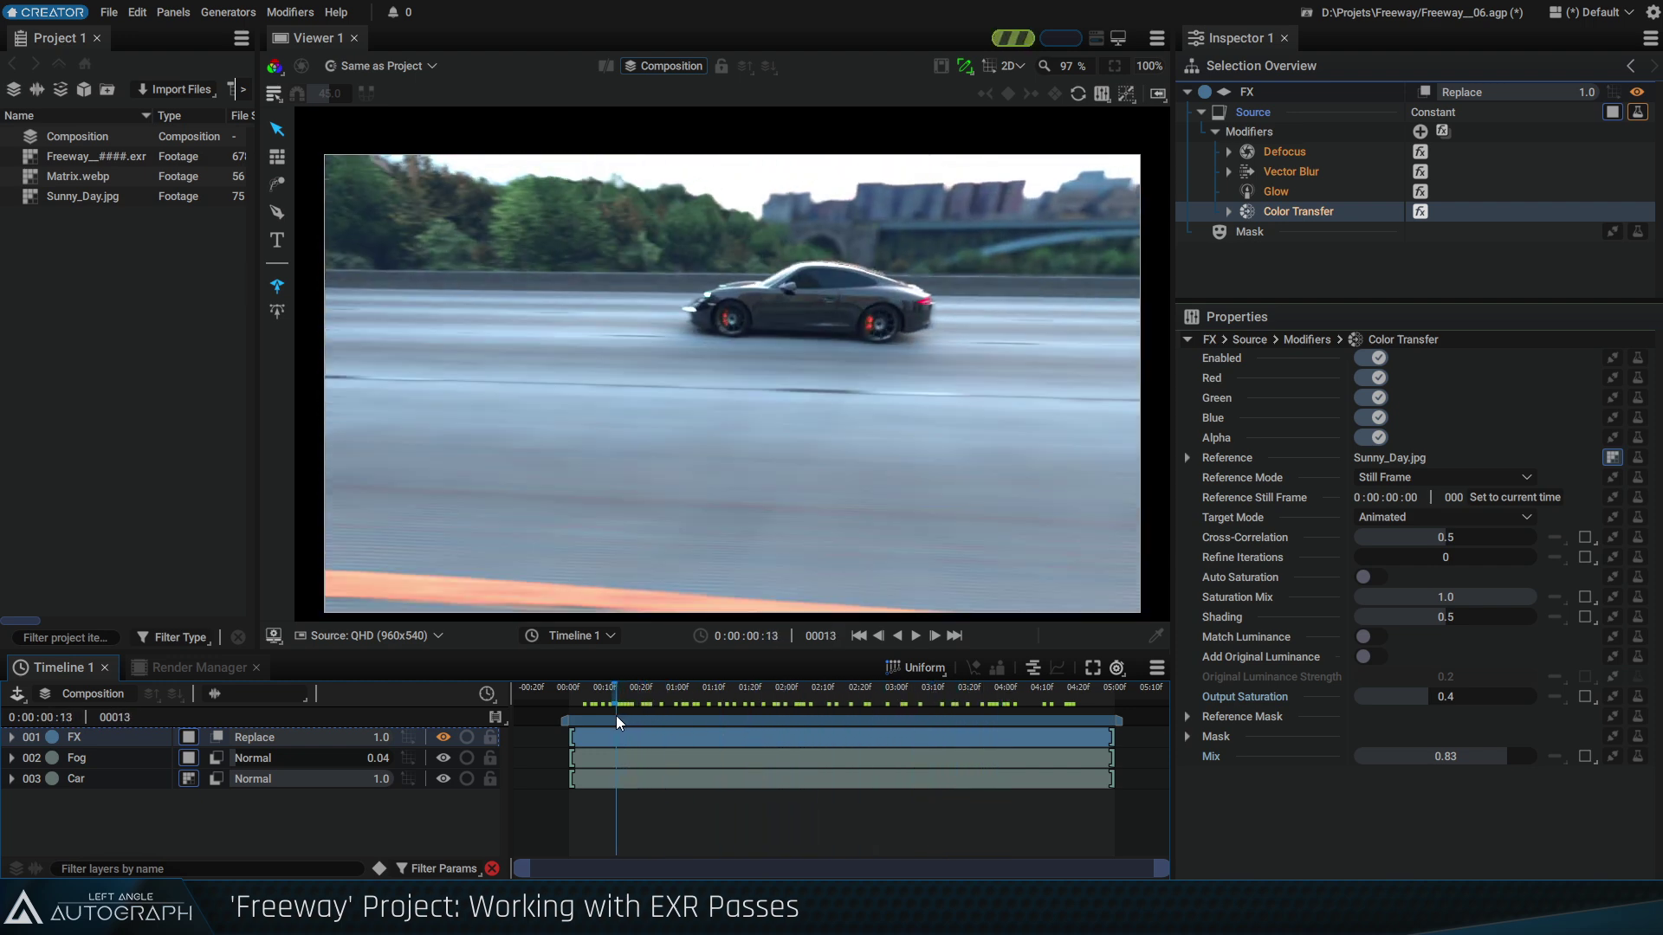
# Compare Sunny_Day.jpg with the composition using the viewer wipe, return to the composition alone and check other frames
pyautogui.doubleClick(102, 196)
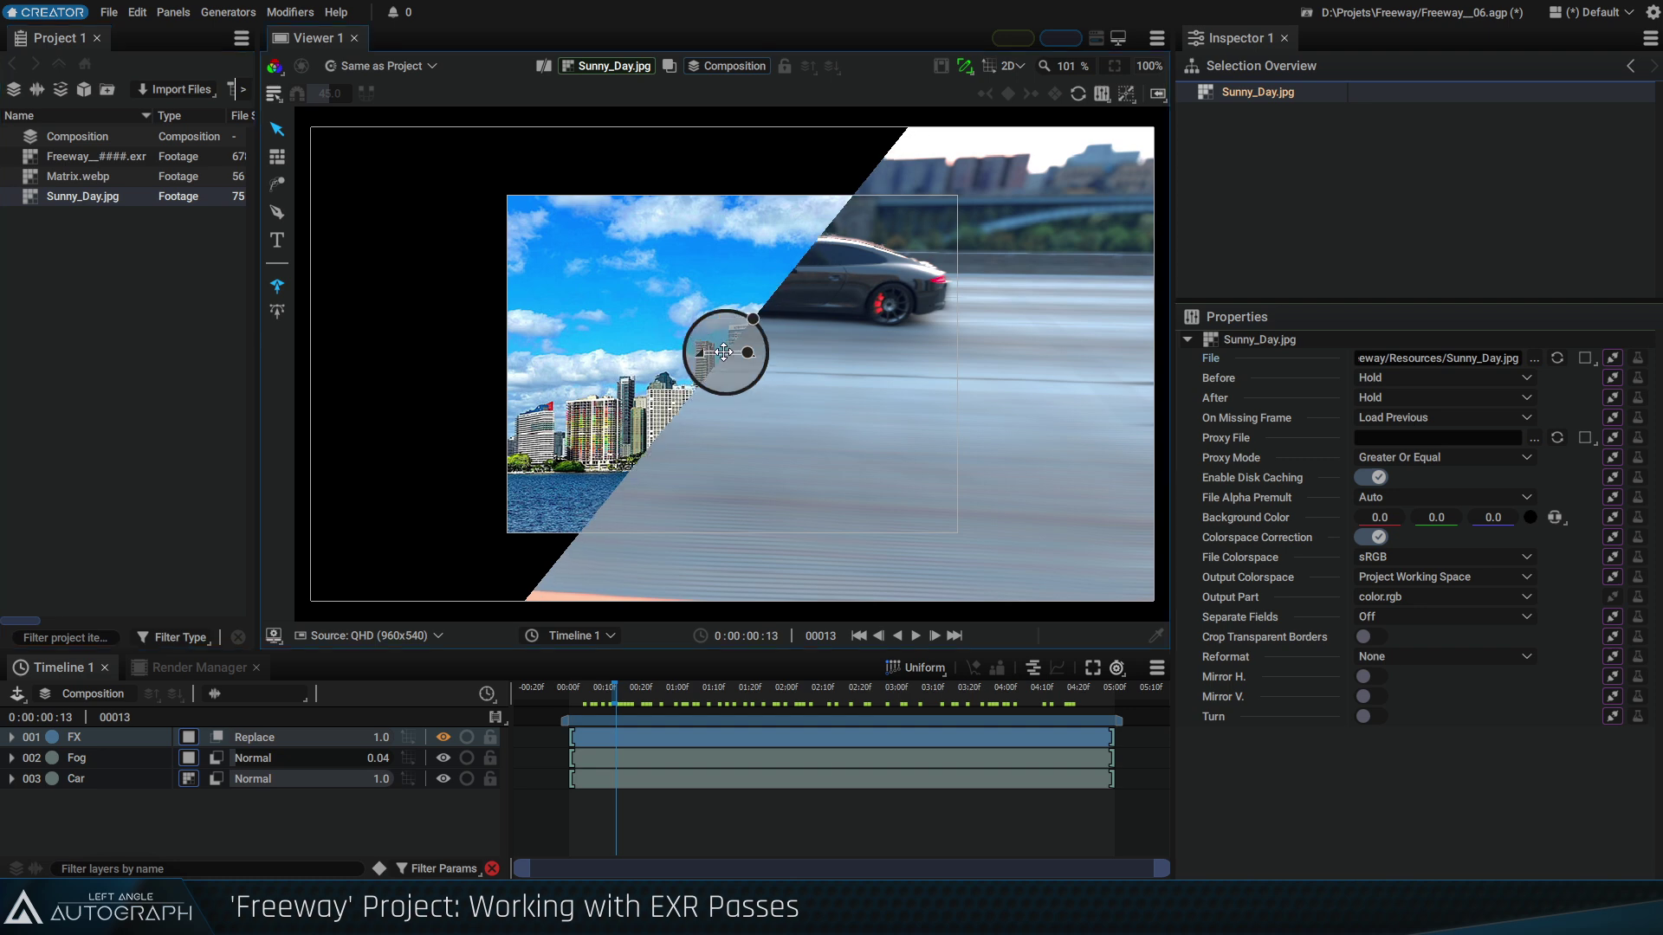
pyautogui.moveTo(723, 351); pyautogui.dragTo(380, 333)
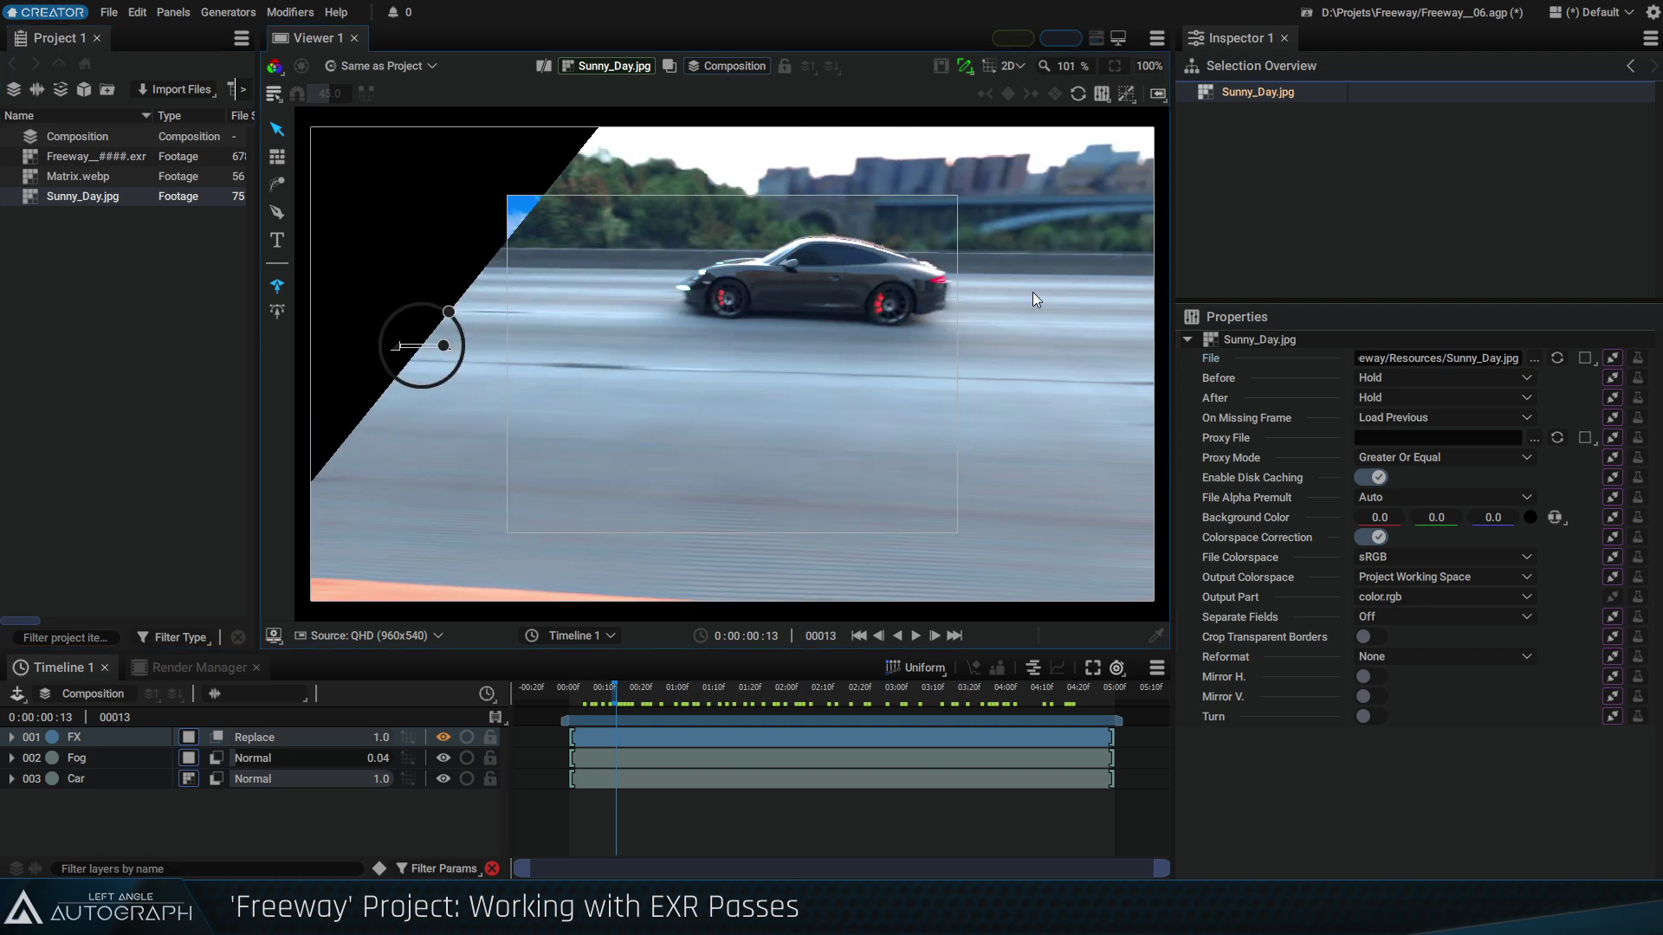
pyautogui.click(550, 67)
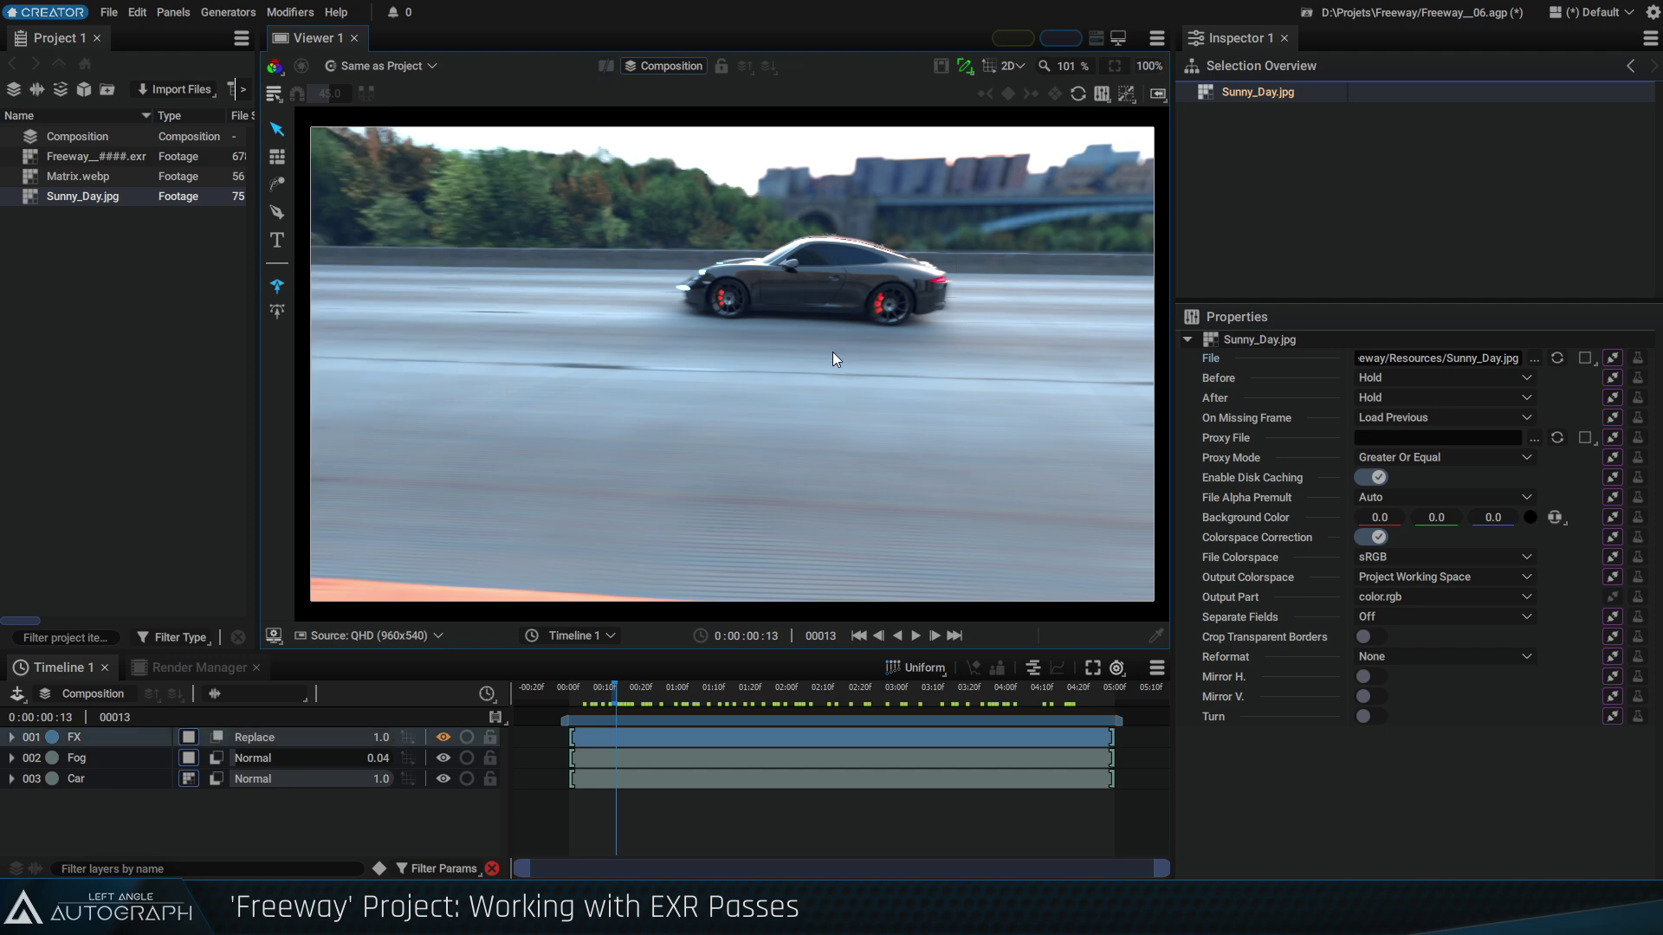
pyautogui.moveTo(750, 698); pyautogui.dragTo(949, 714)
pyautogui.click(783, 377)
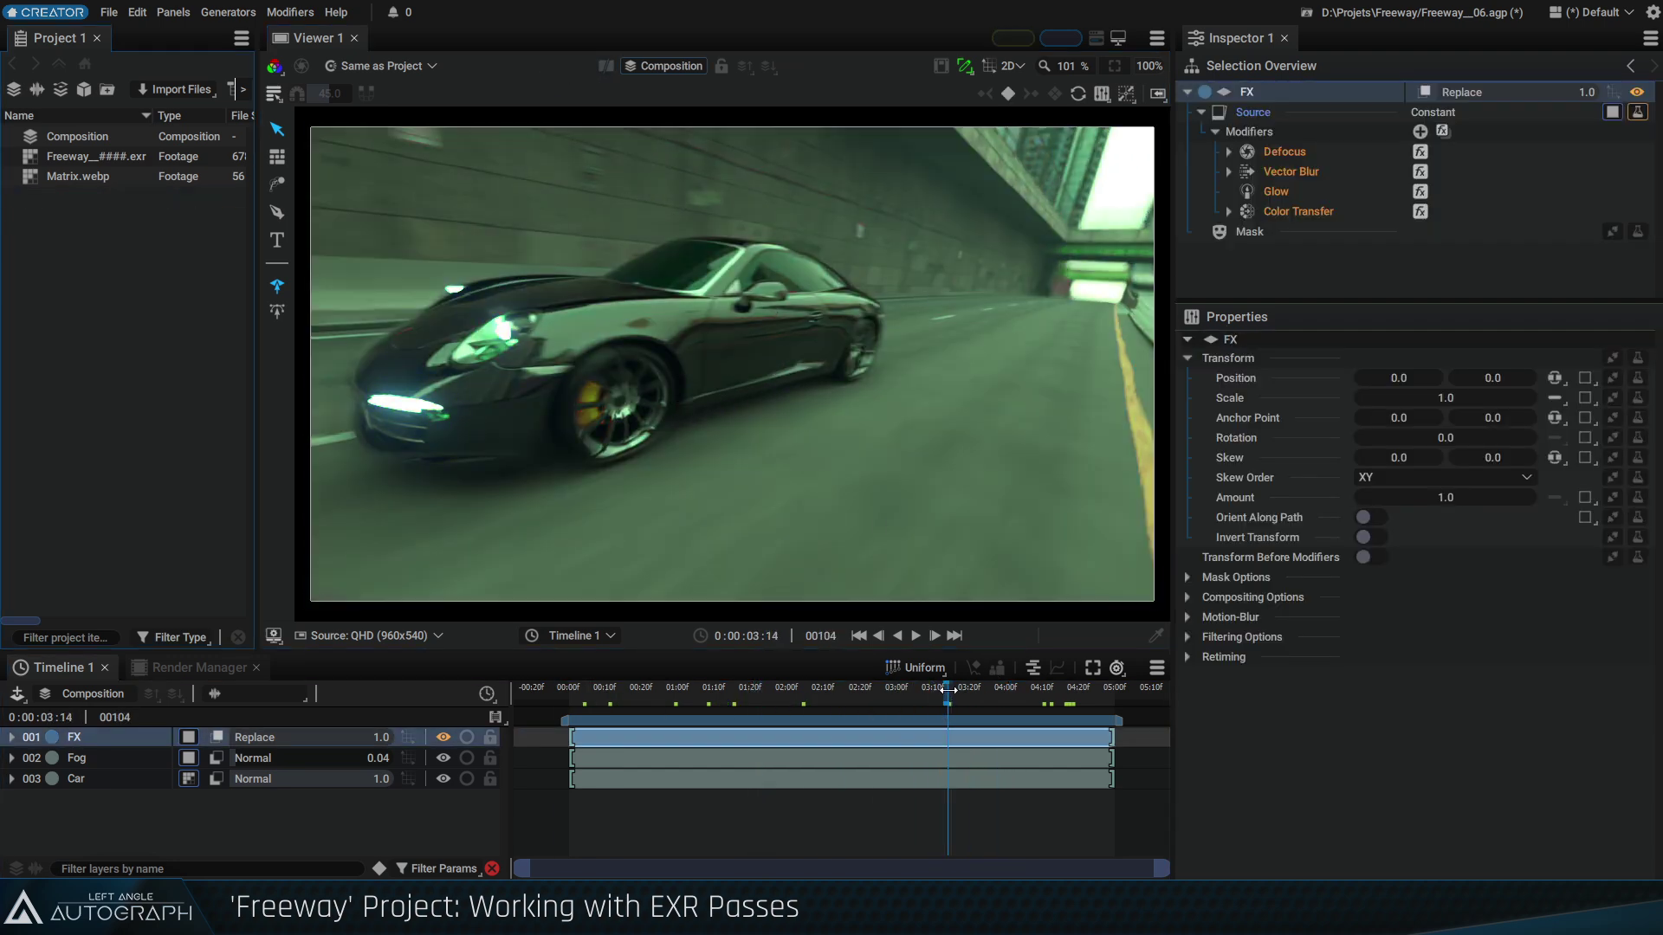
# Add a Film Grain modifier to the FX layer after the Color Transfer, previewing it around frame 112
pyautogui.moveTo(823, 698); pyautogui.dragTo(992, 692)
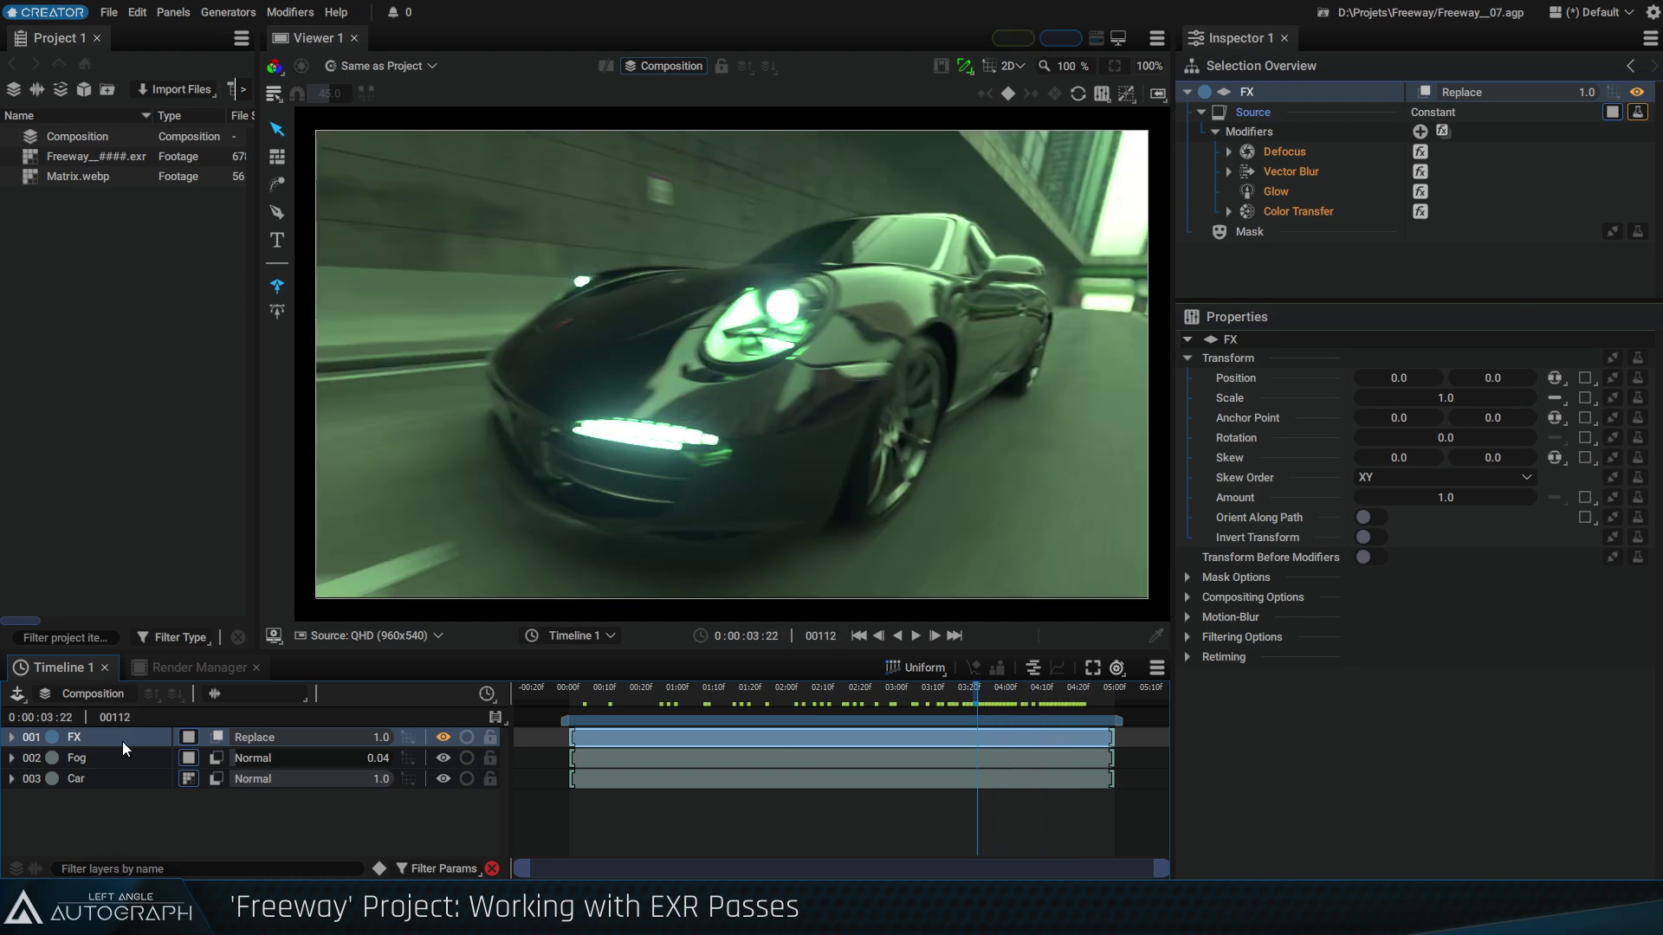
pyautogui.click(1637, 113)
pyautogui.write('grain')
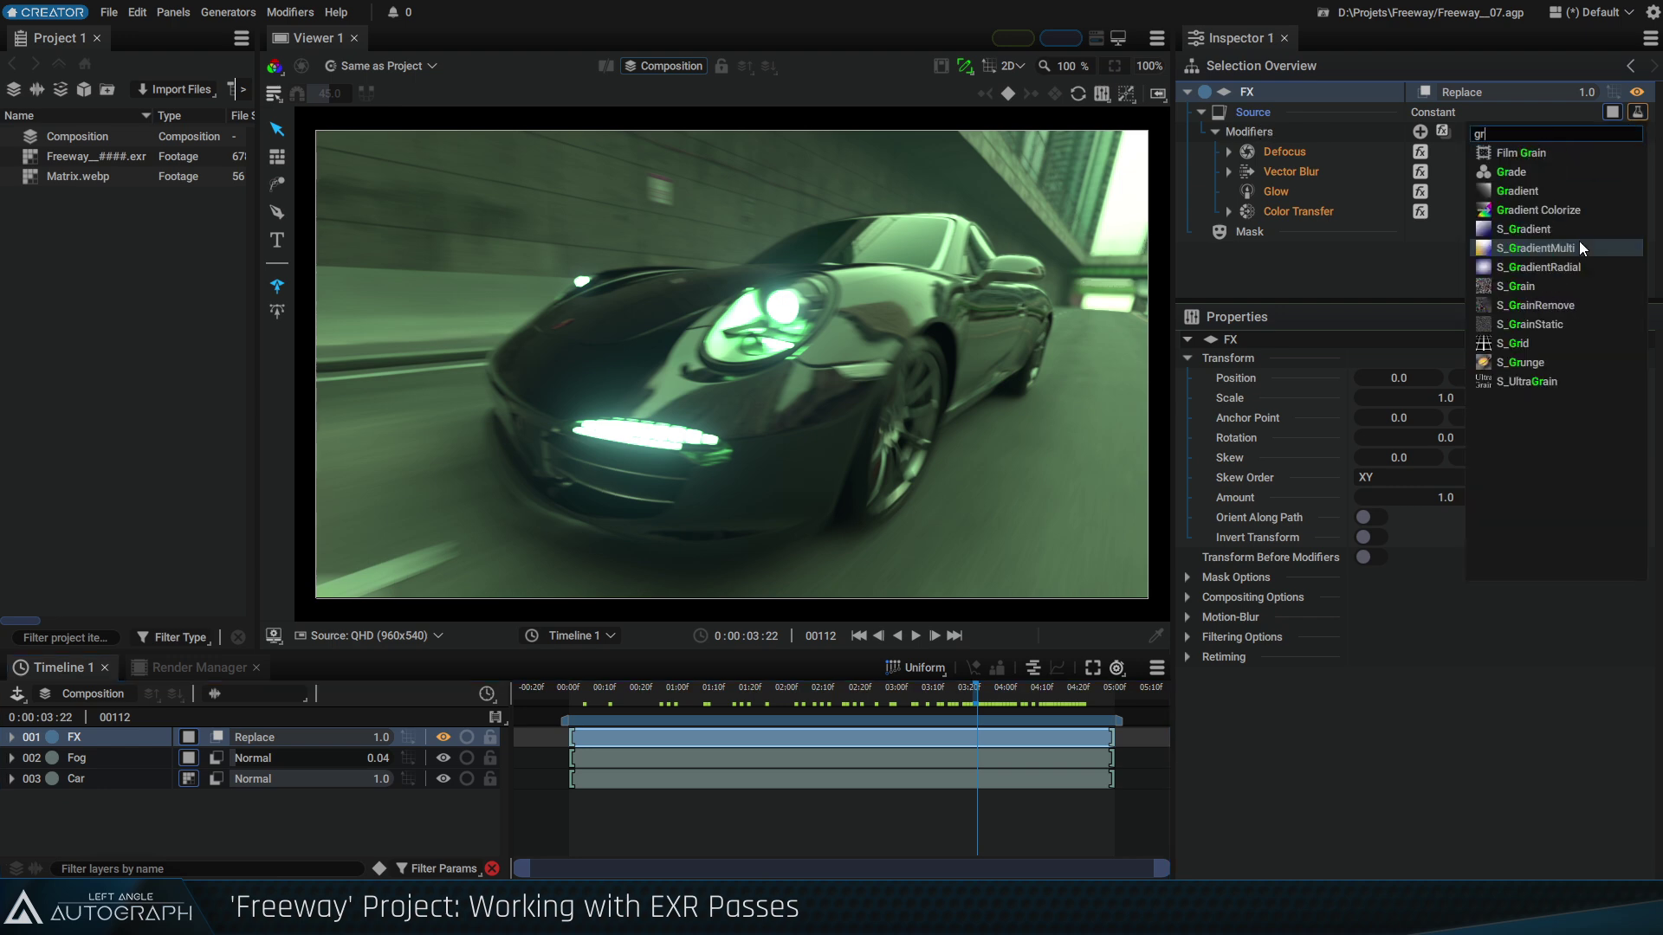
pyautogui.click(1524, 152)
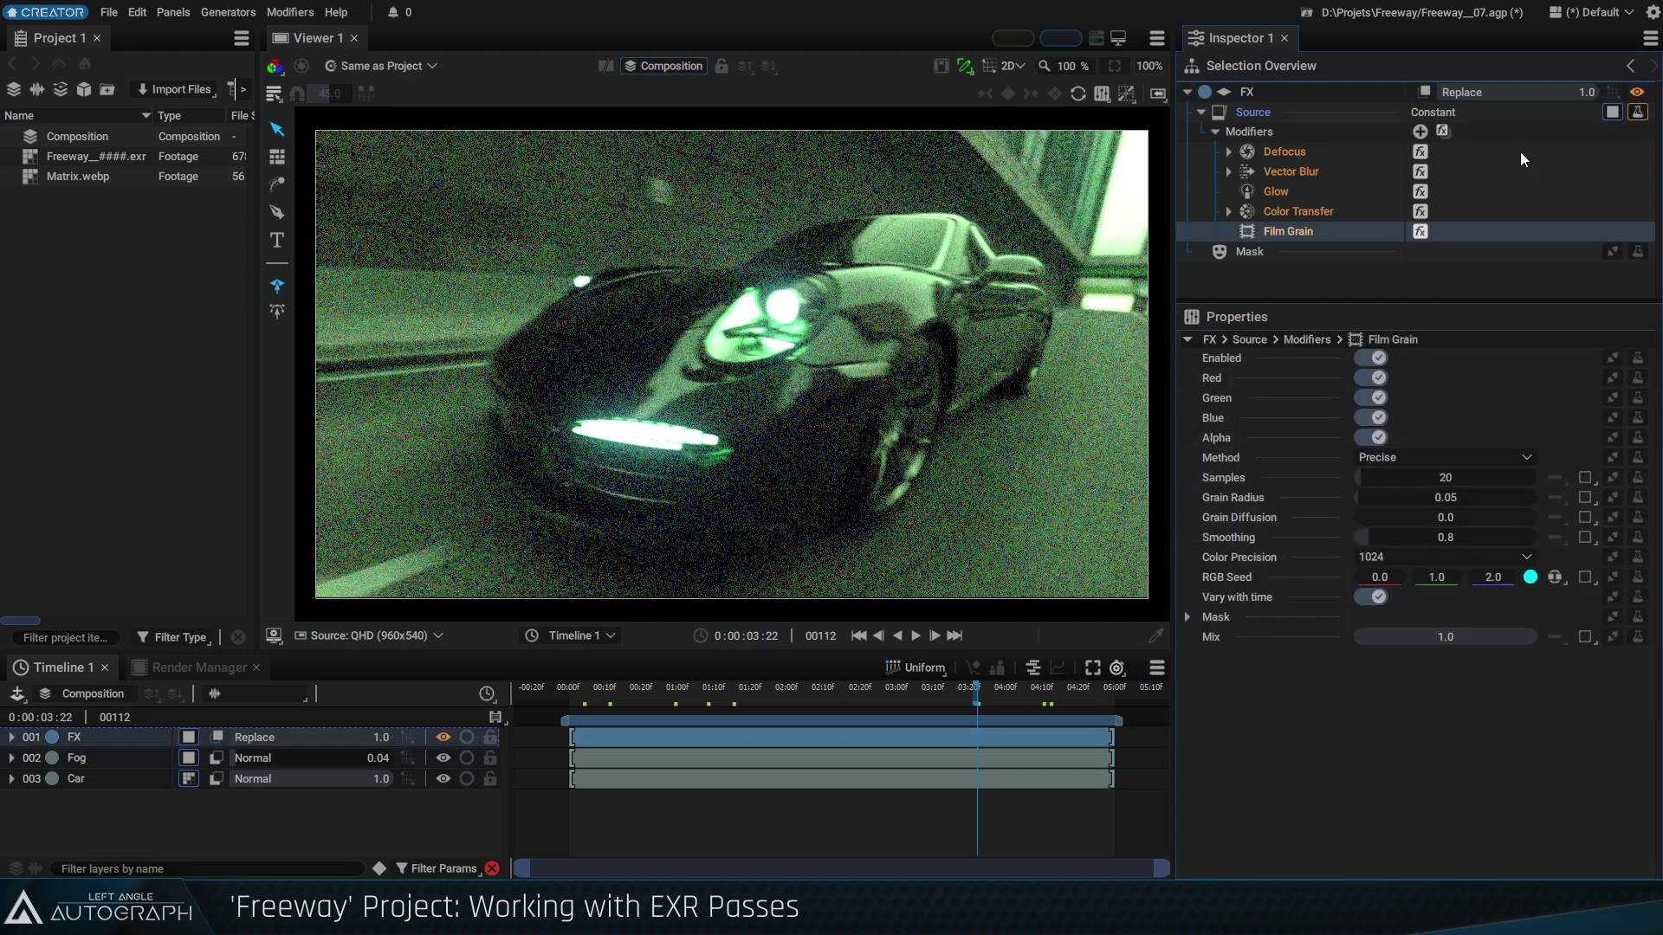
# Try the Film Grain's Fast method and check the grain around frame 112
pyautogui.click(1392, 486)
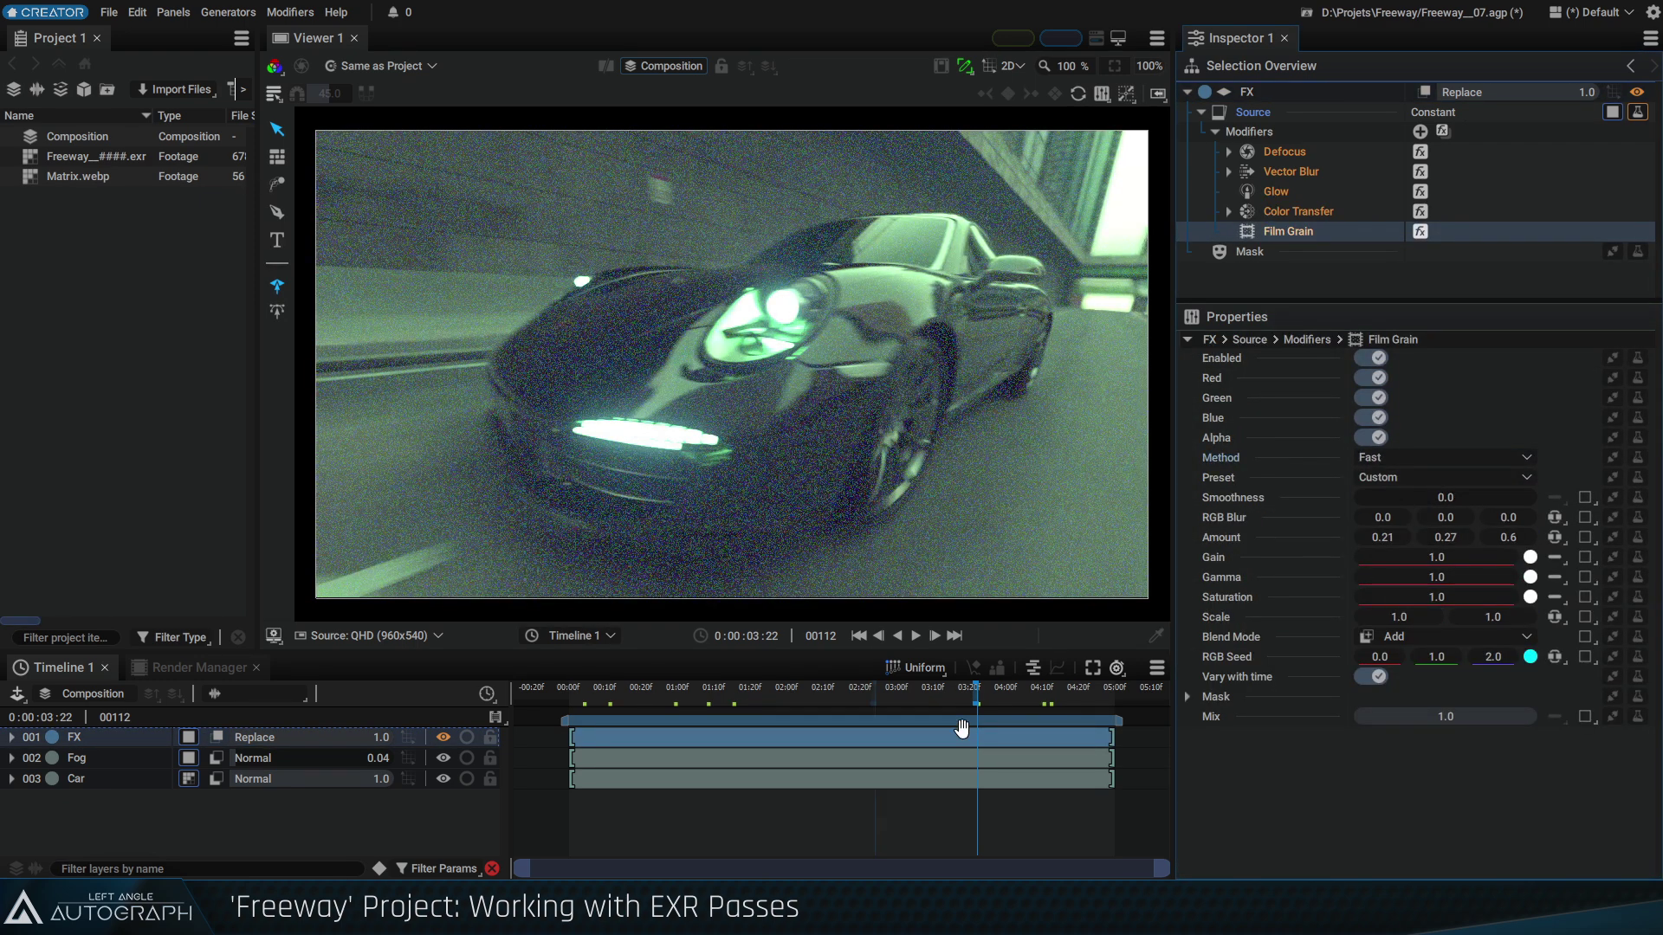
pyautogui.moveTo(942, 703); pyautogui.dragTo(979, 698)
pyautogui.moveTo(1524, 717)
pyautogui.mouseDown()
pyautogui.moveTo(1395, 716)
pyautogui.moveTo(1543, 717)
pyautogui.mouseUp()
pyautogui.click(1237, 538)
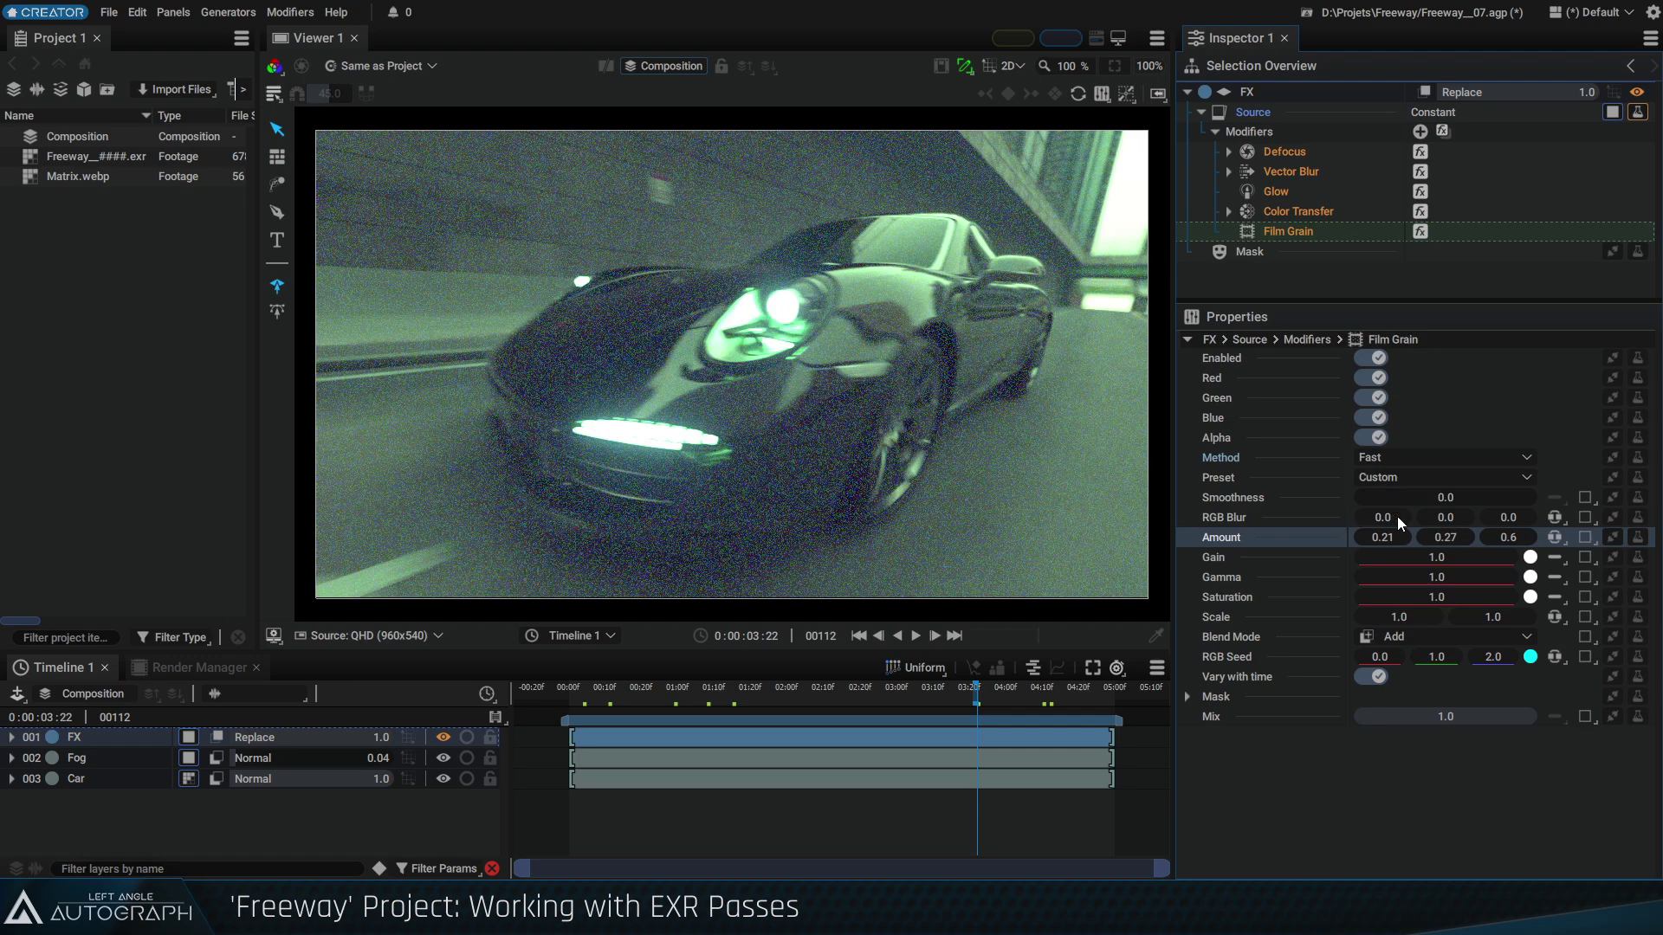
# Try a single linked RGB Blur value on nearby frames, and return the Film Grain's Method to Precise
pyautogui.click(1554, 518)
pyautogui.click(1577, 580)
pyautogui.moveTo(1457, 517); pyautogui.dragTo(1501, 517)
pyautogui.moveTo(963, 699)
pyautogui.mouseDown()
pyautogui.moveTo(891, 700)
pyautogui.moveTo(982, 698)
pyautogui.mouseUp()
pyautogui.moveTo(1482, 517); pyautogui.dragTo(1420, 517)
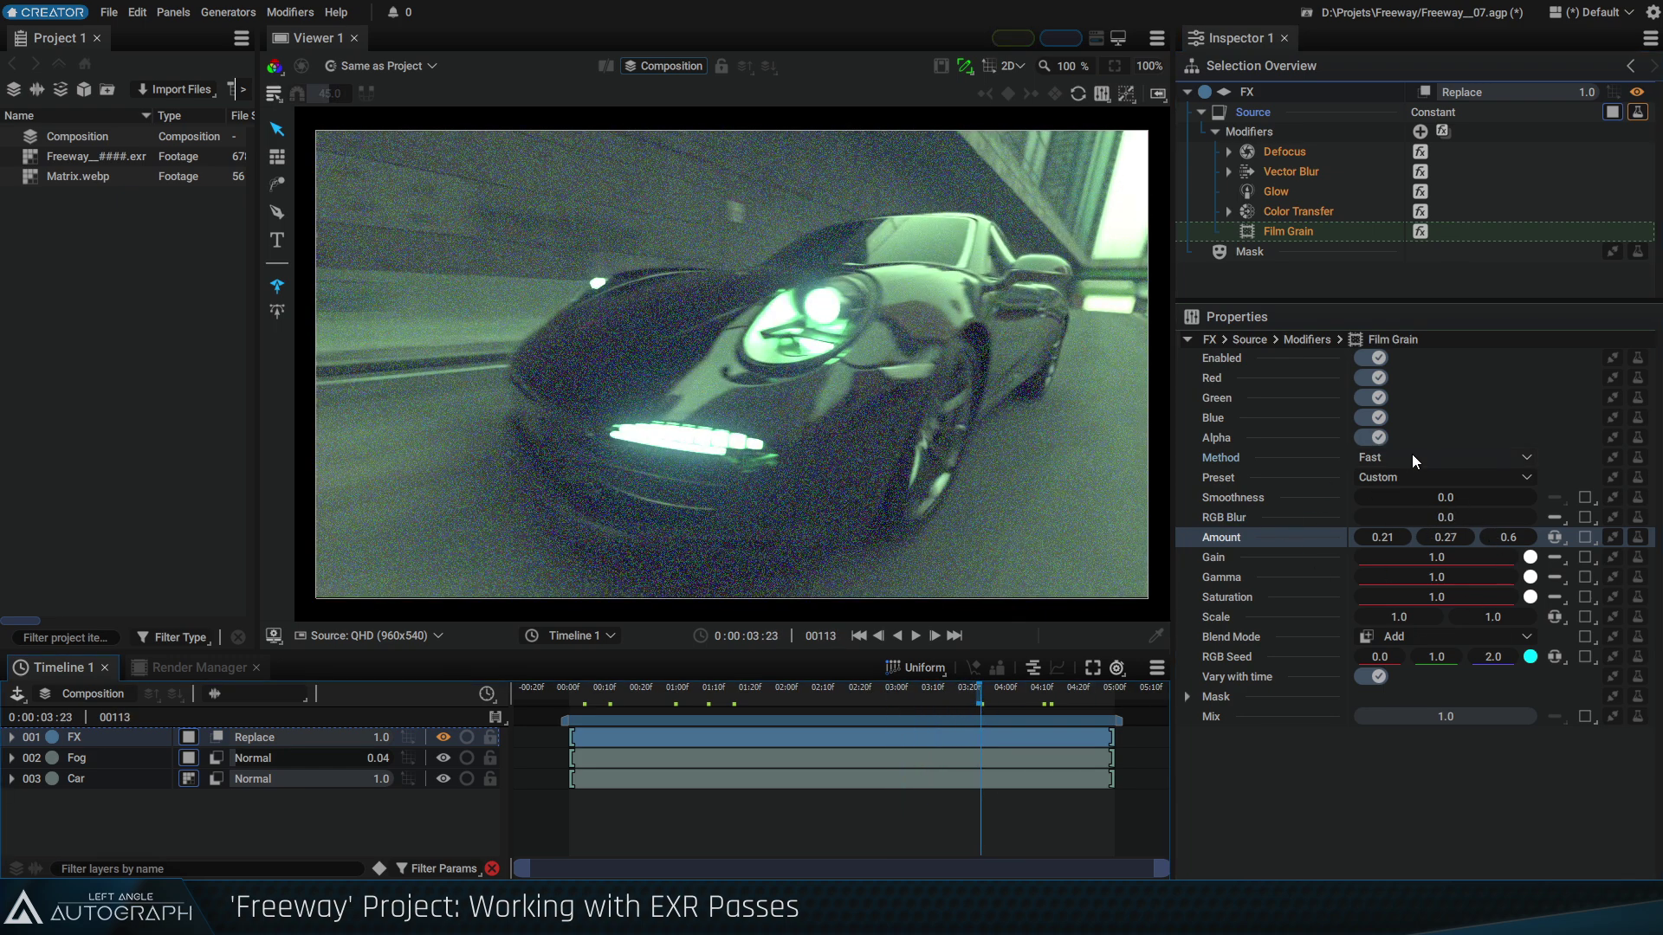
pyautogui.moveTo(910, 698); pyautogui.dragTo(958, 705)
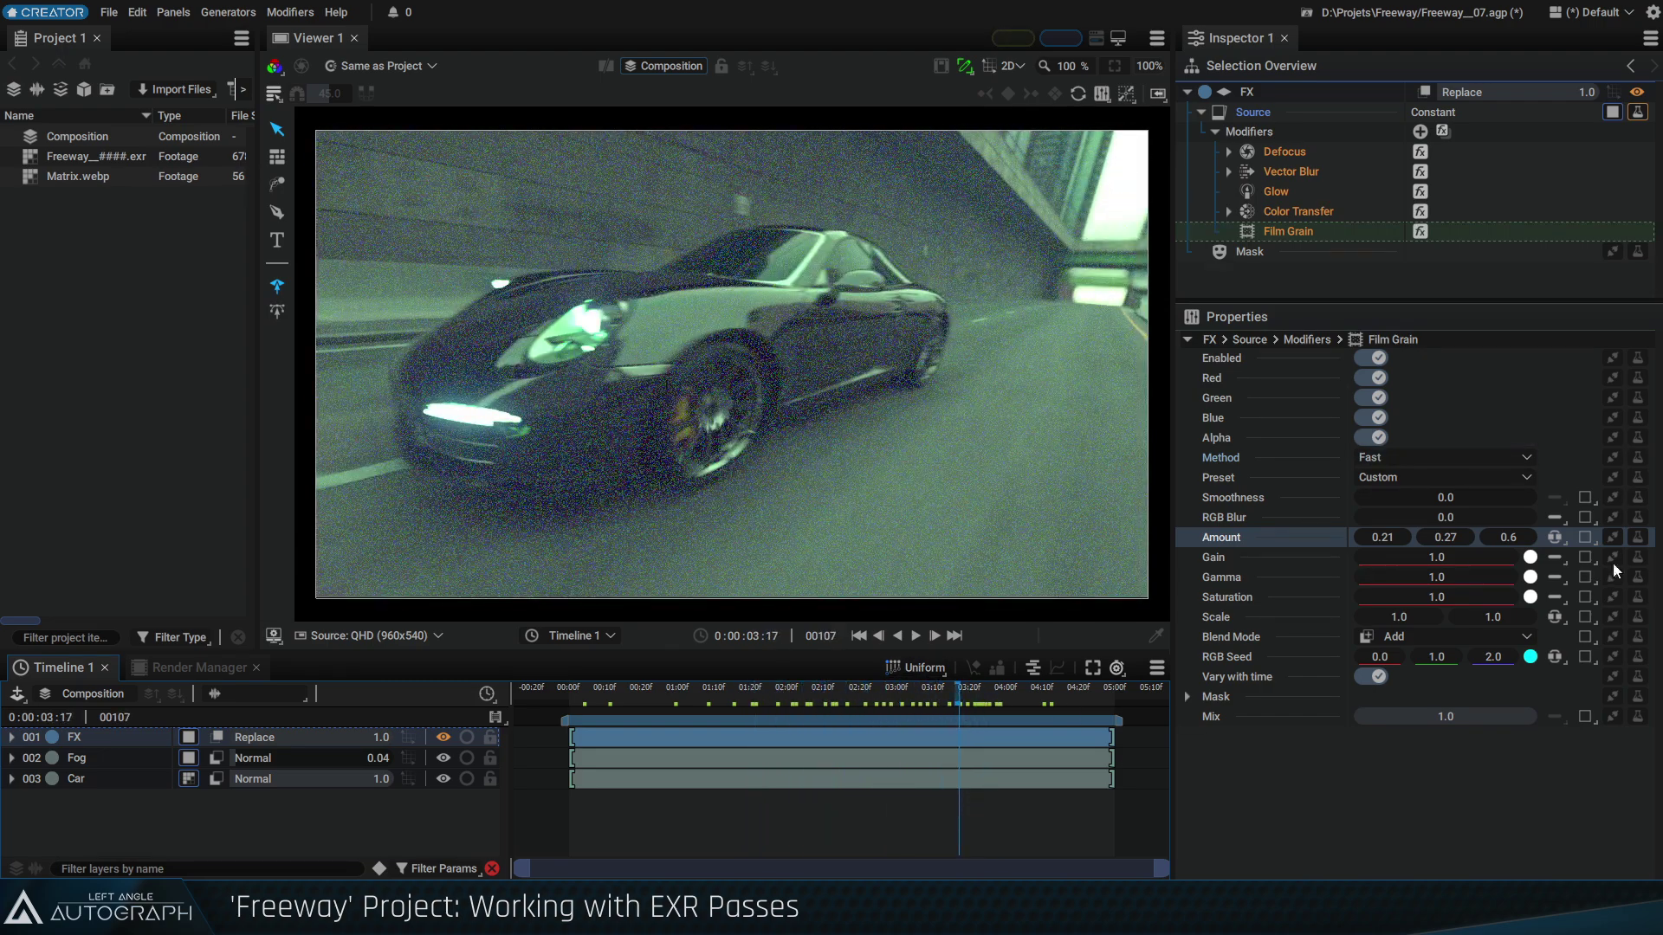
pyautogui.click(1415, 458)
pyautogui.click(1398, 502)
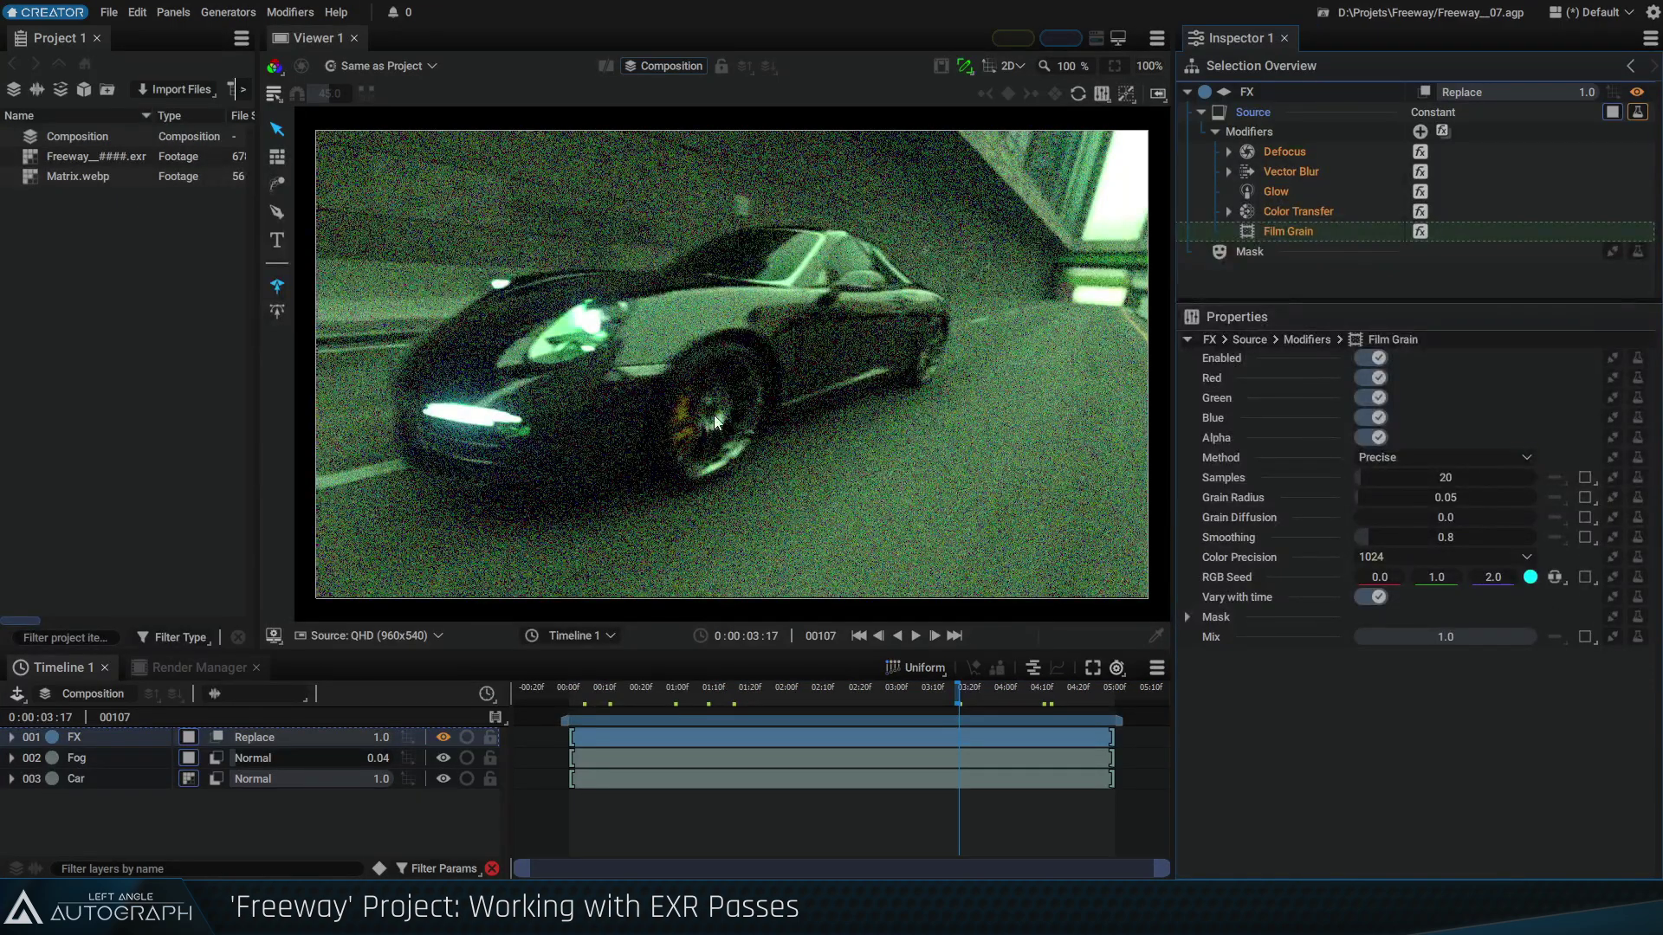
# Set the Film Grain's Samples to 150 while inspecting the car's headlight up close
pyautogui.scroll(6, 586, 346)
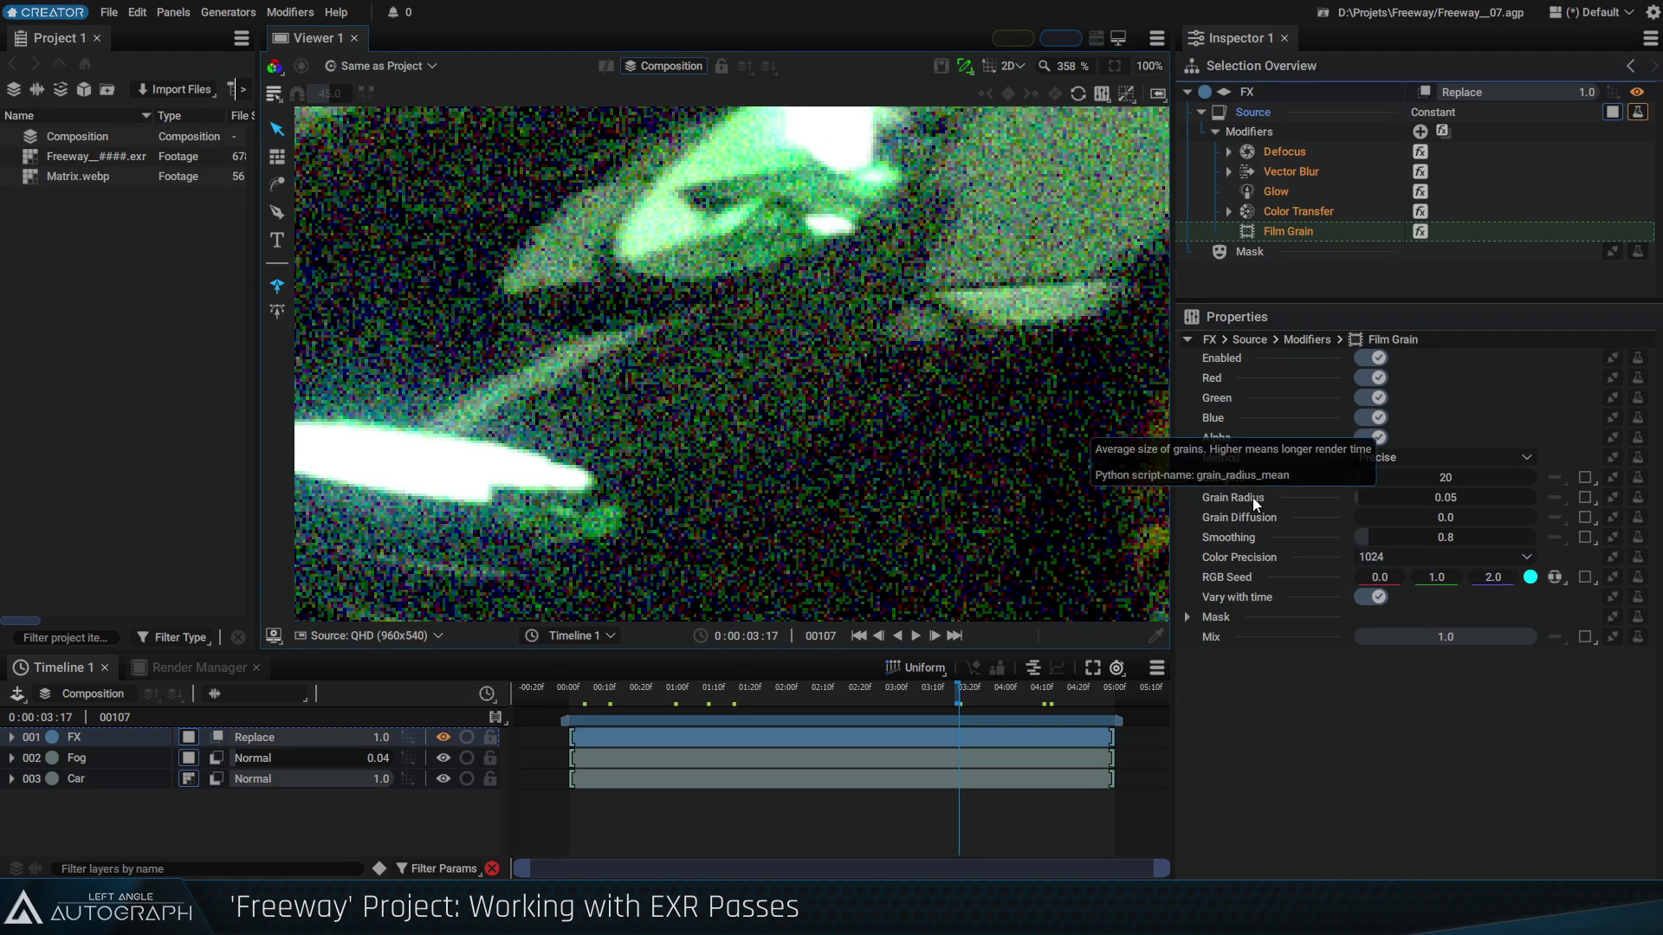
pyautogui.moveTo(1436, 474); pyautogui.dragTo(1482, 474)
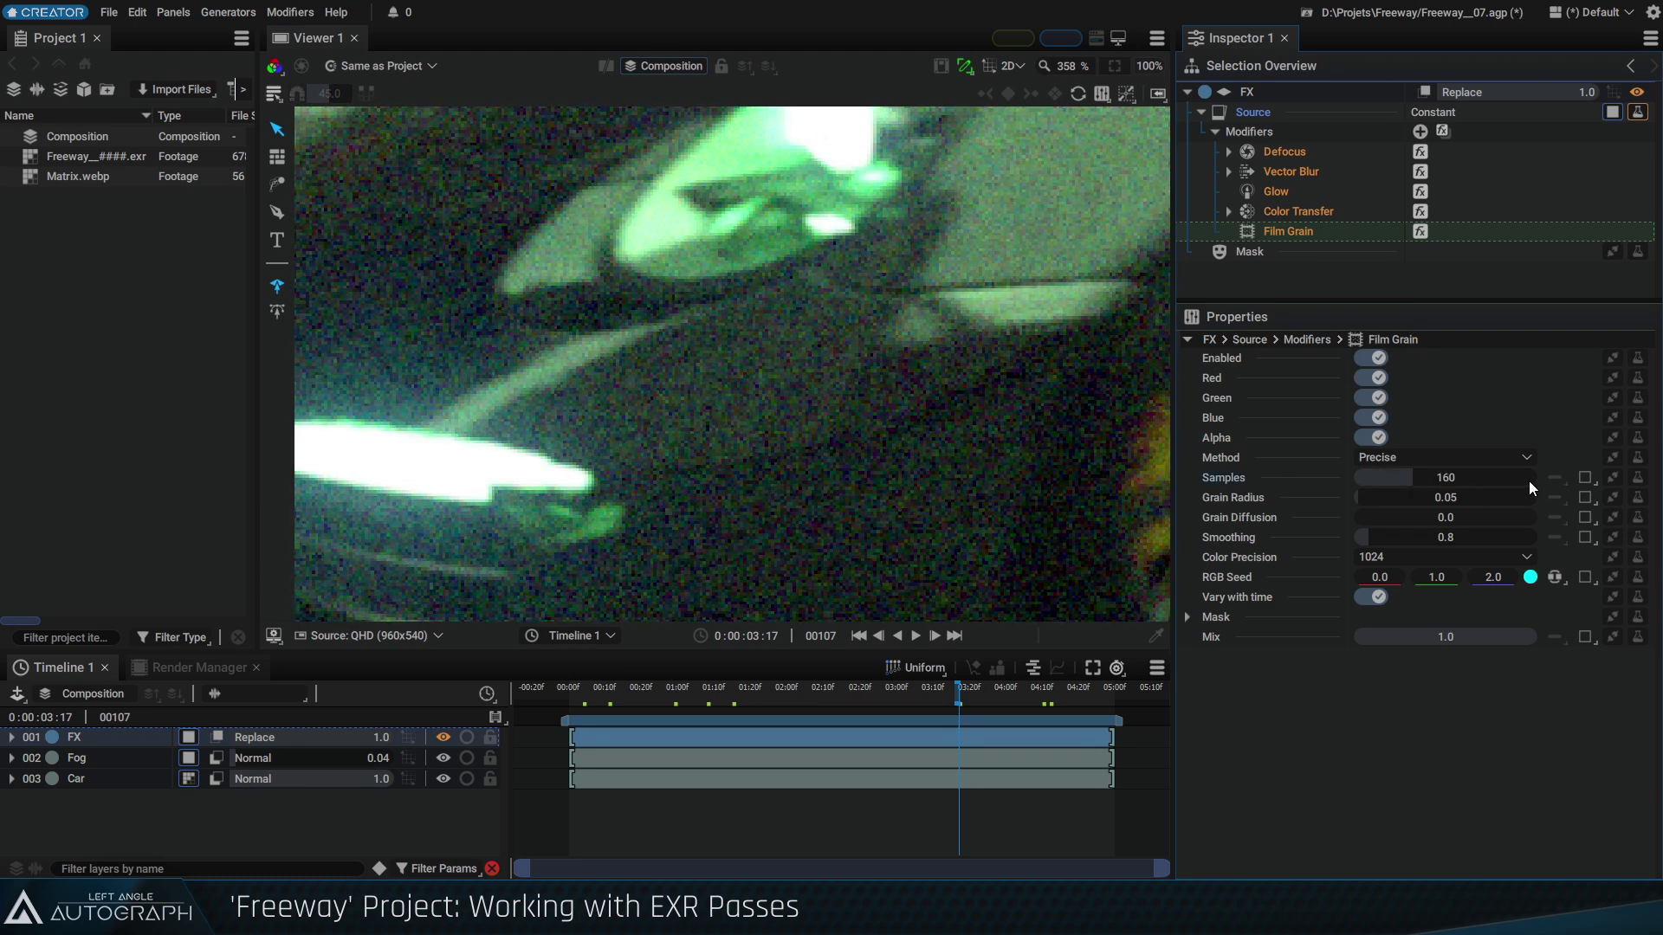
pyautogui.click(1434, 480)
pyautogui.write('150')
pyautogui.press('Return')
# Try different Grain Radius, Grain Diffusion and Smoothing values, judging the grain on the whole frame
pyautogui.moveTo(1432, 497); pyautogui.dragTo(1405, 518)
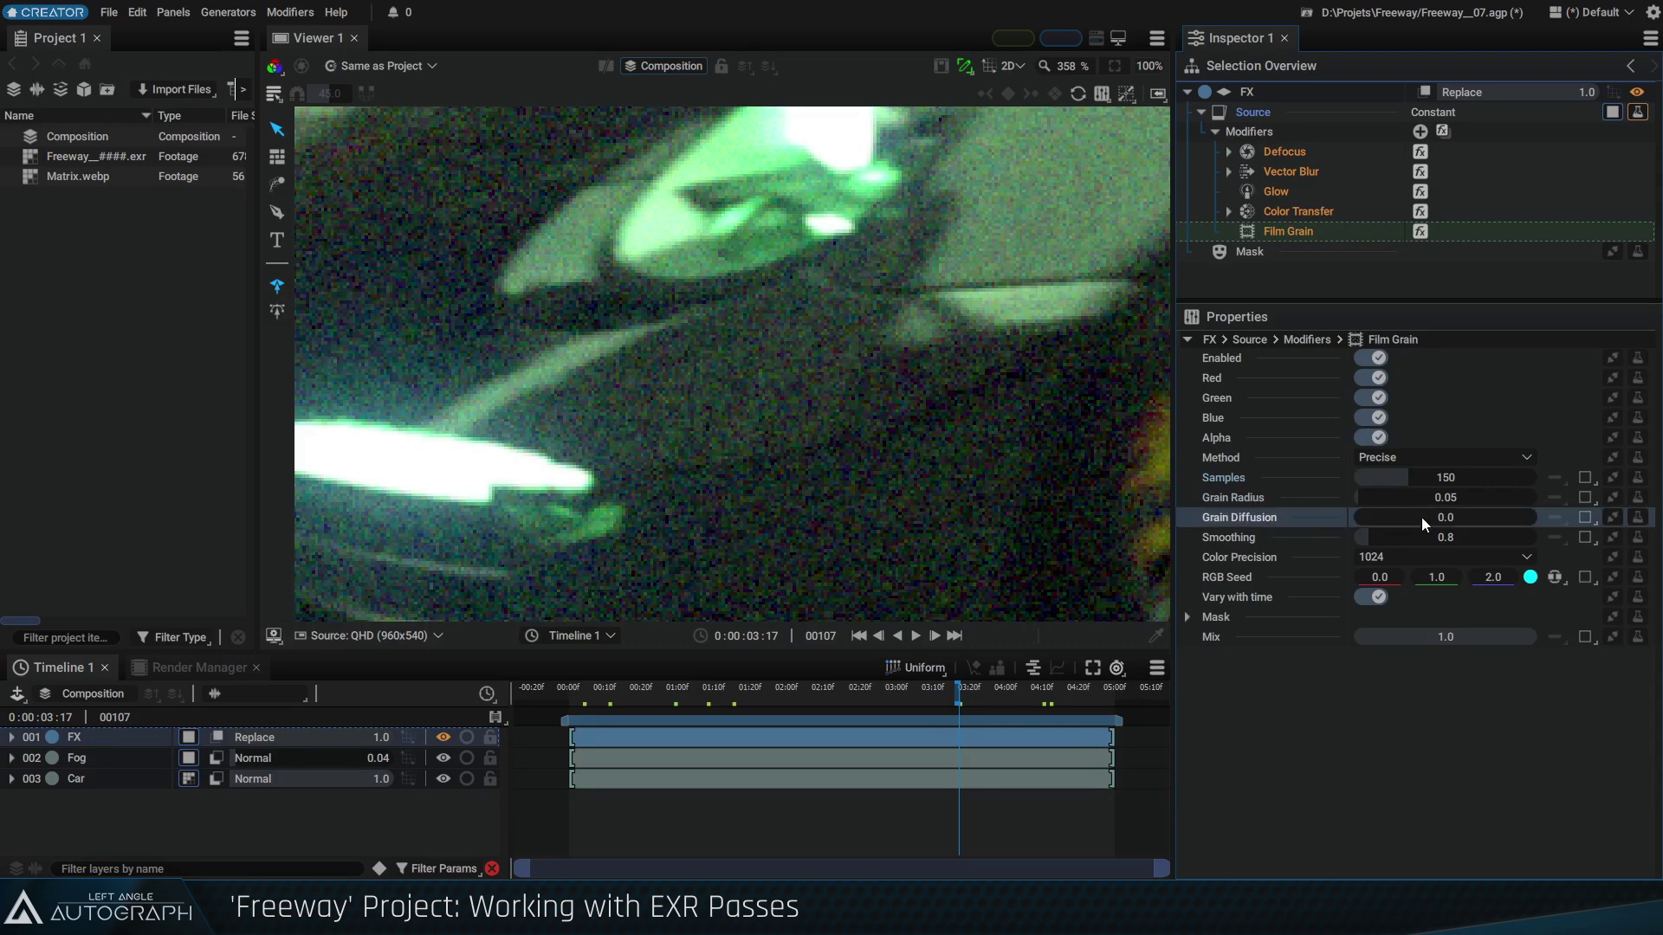
pyautogui.moveTo(1421, 517); pyautogui.dragTo(1408, 517)
pyautogui.press('f')
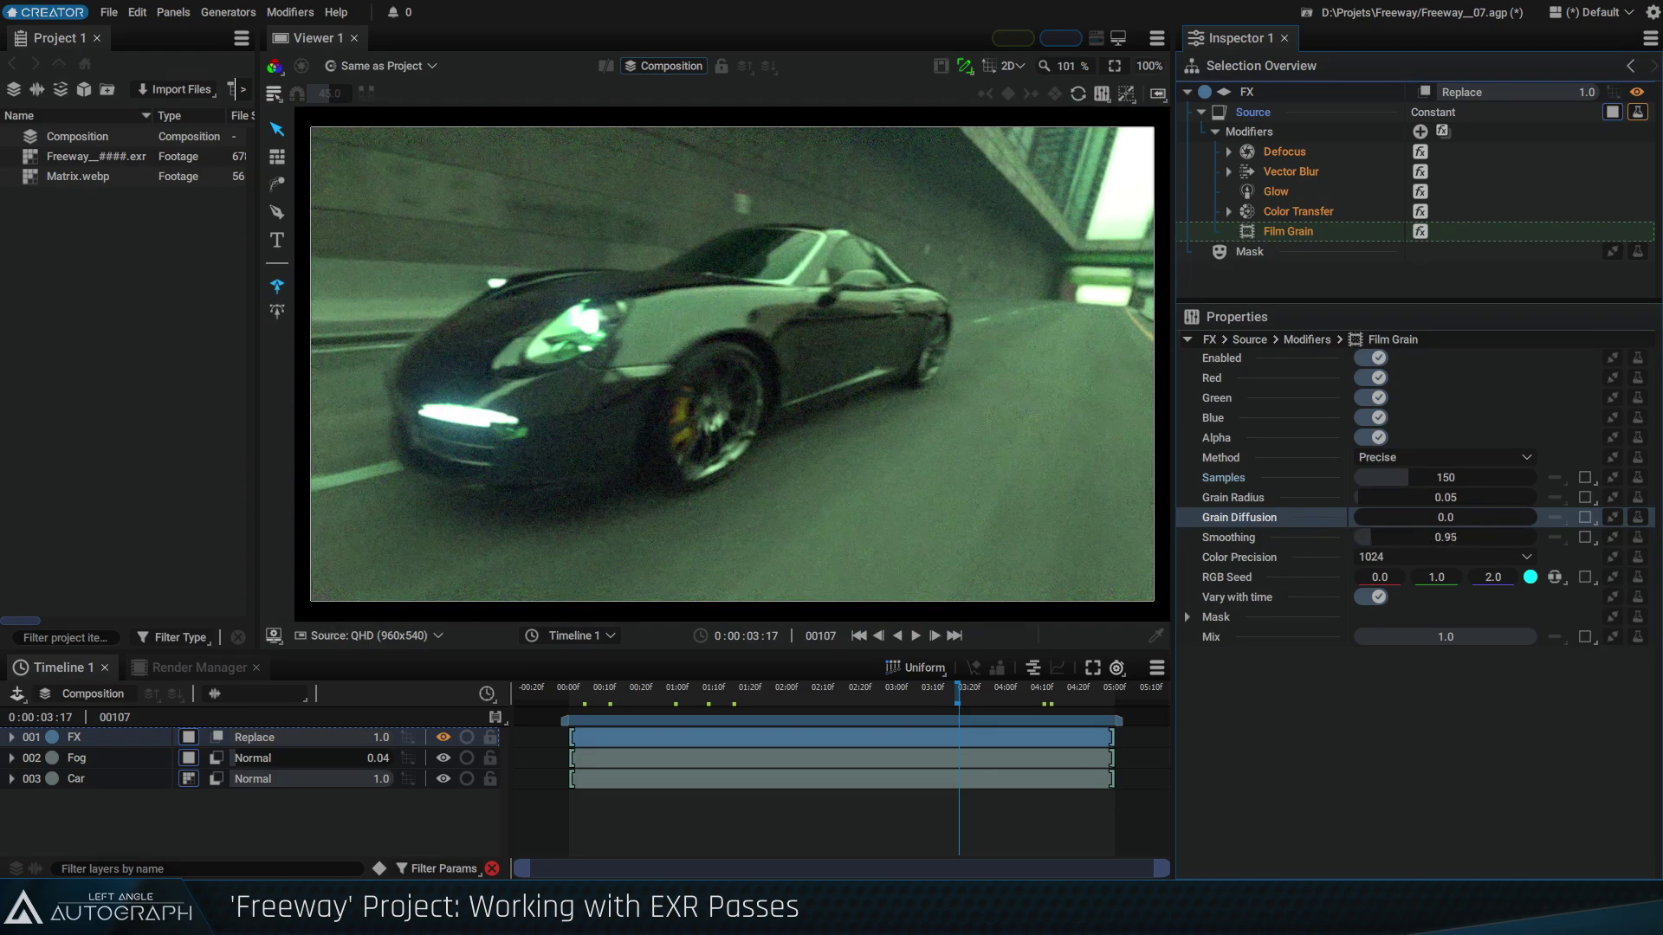
pyautogui.moveTo(1371, 537)
pyautogui.mouseDown()
pyautogui.moveTo(1440, 537)
pyautogui.moveTo(1392, 537)
pyautogui.mouseUp()
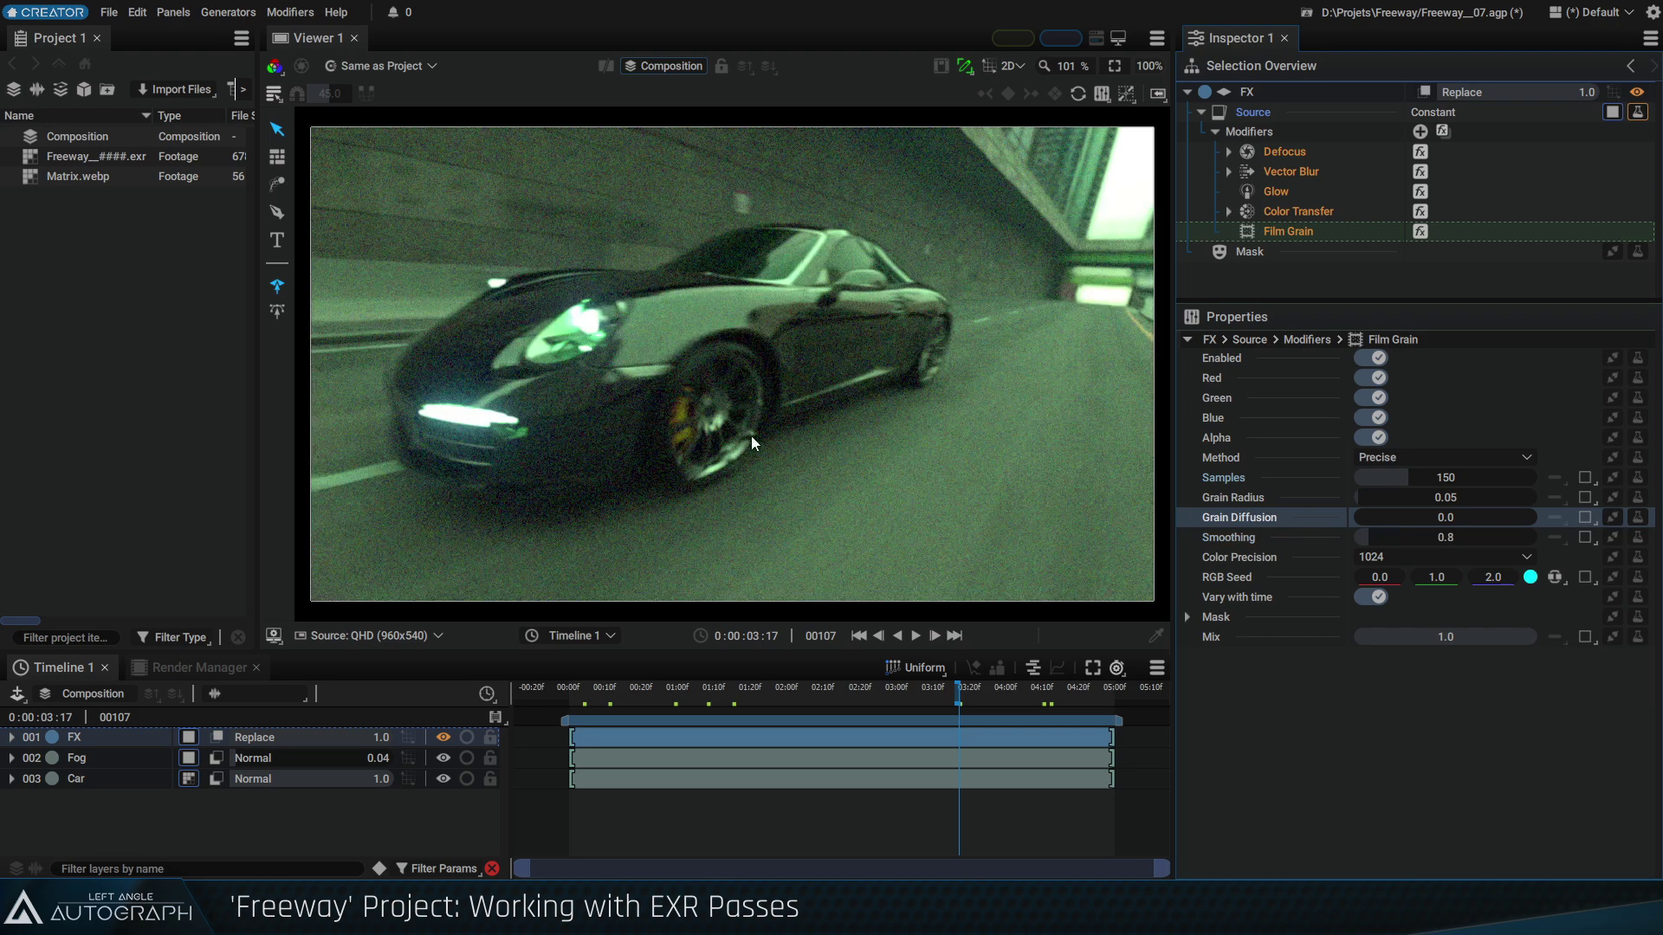
# Set the Film Grain's Smoothing to 0.9 and Samples to 180
pyautogui.scroll(5, 583, 408)
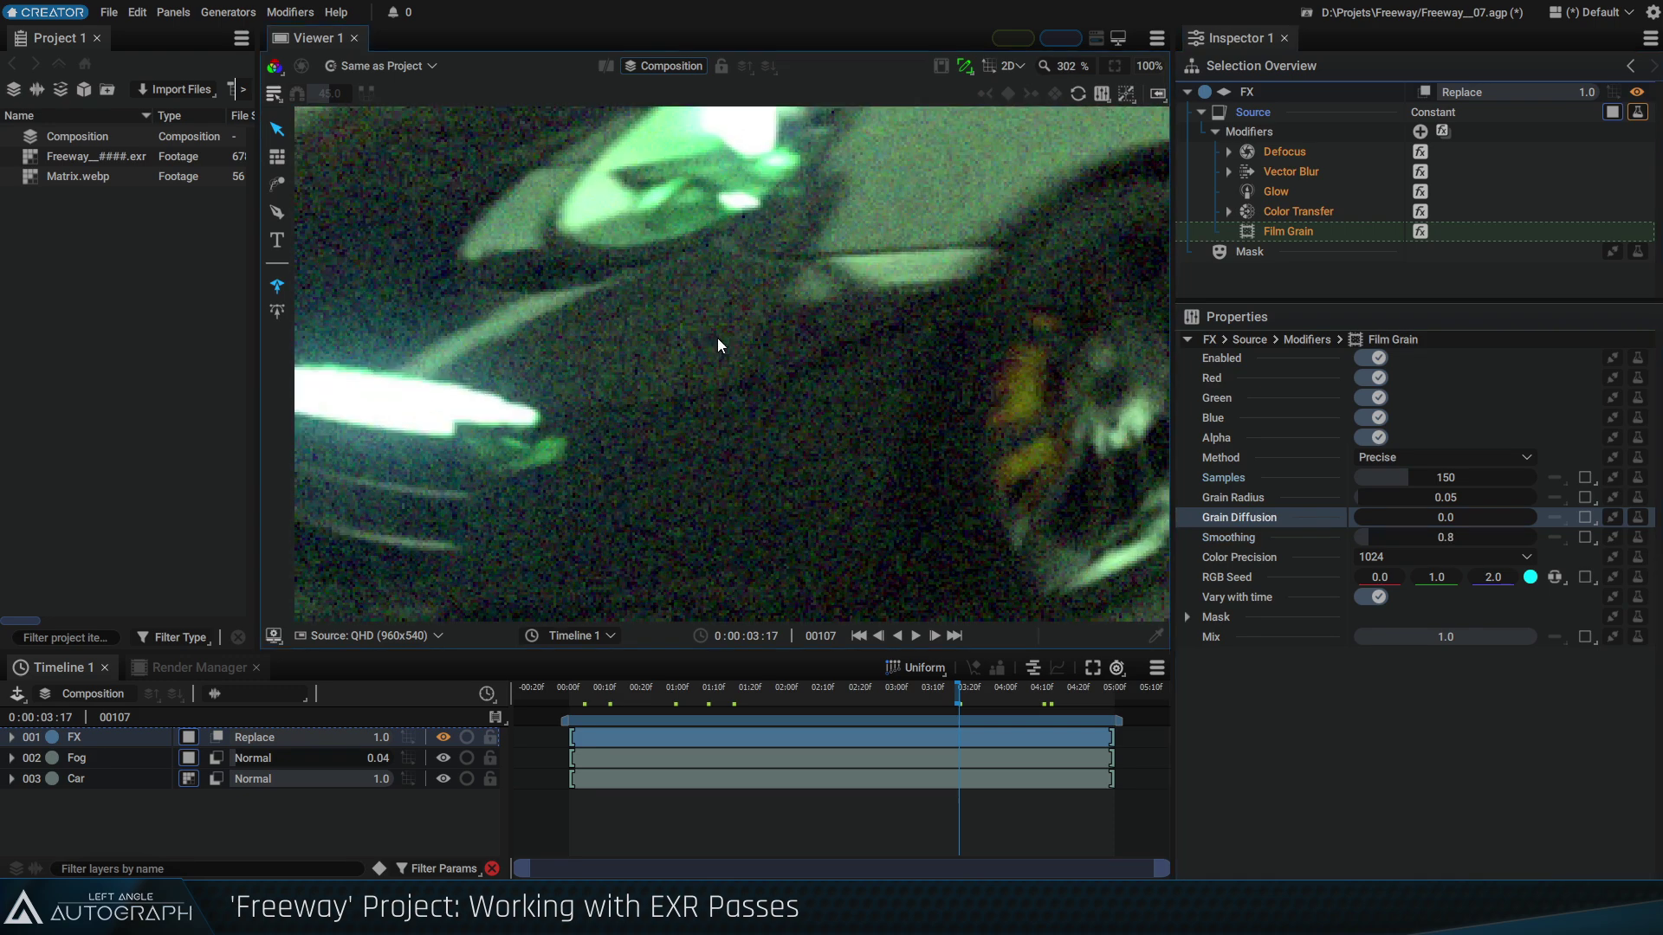
pyautogui.doubleClick(1433, 539)
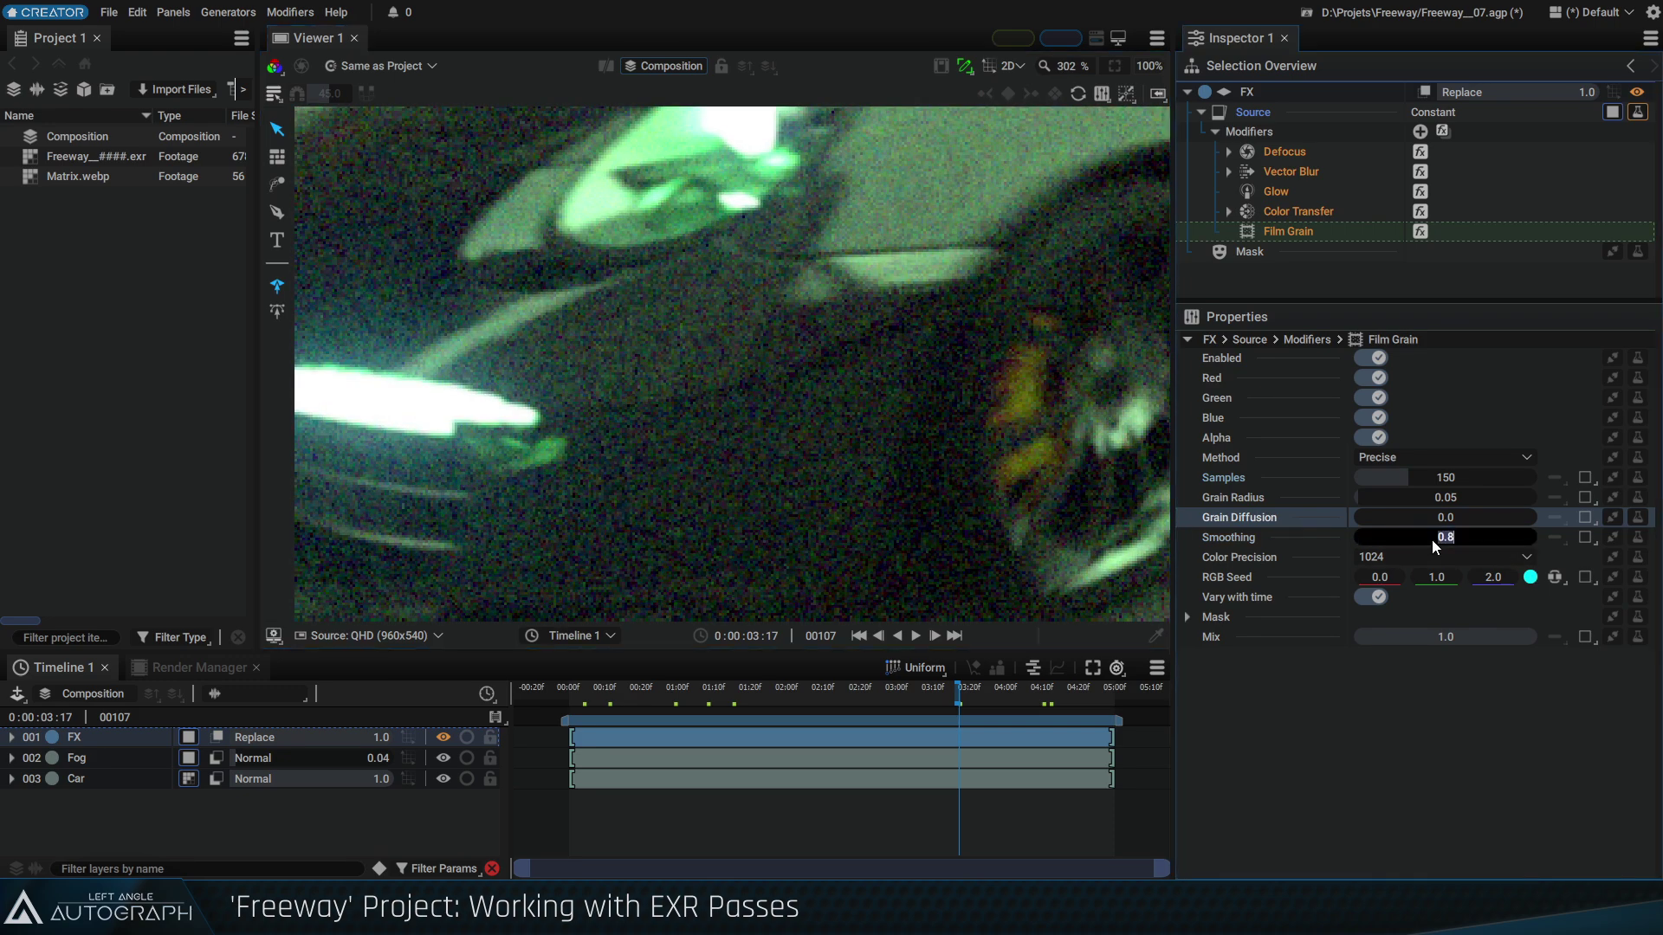
pyautogui.write('0.9')
pyautogui.press('Return')
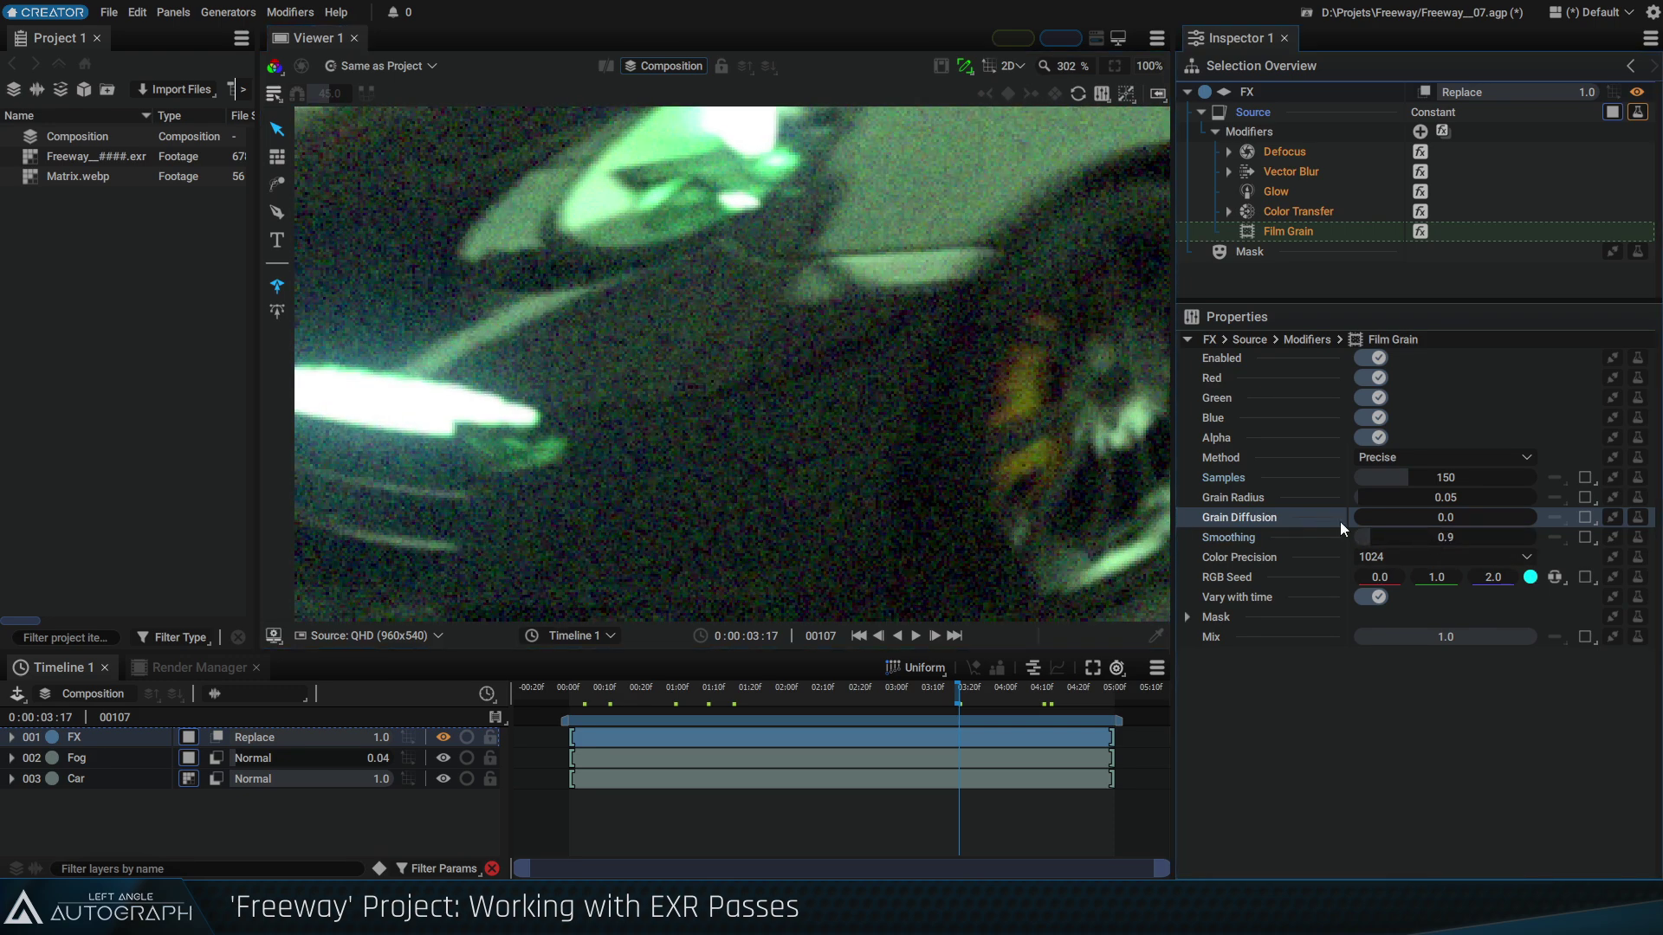
pyautogui.doubleClick(1471, 481)
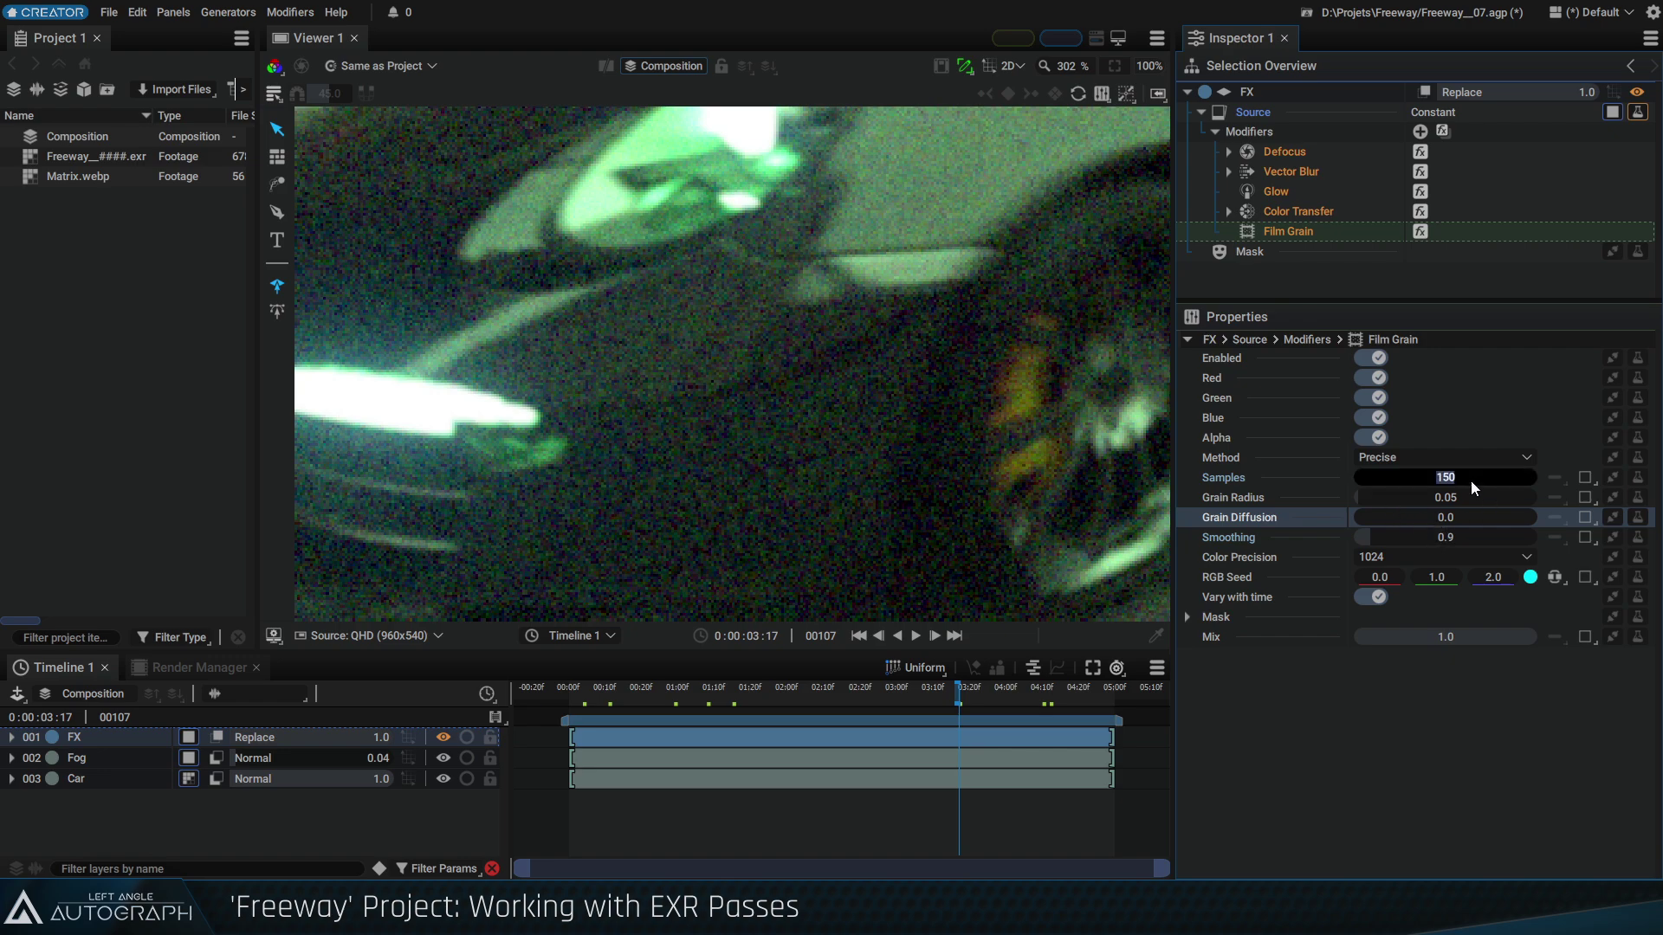
pyautogui.write('180')
pyautogui.press('Return')
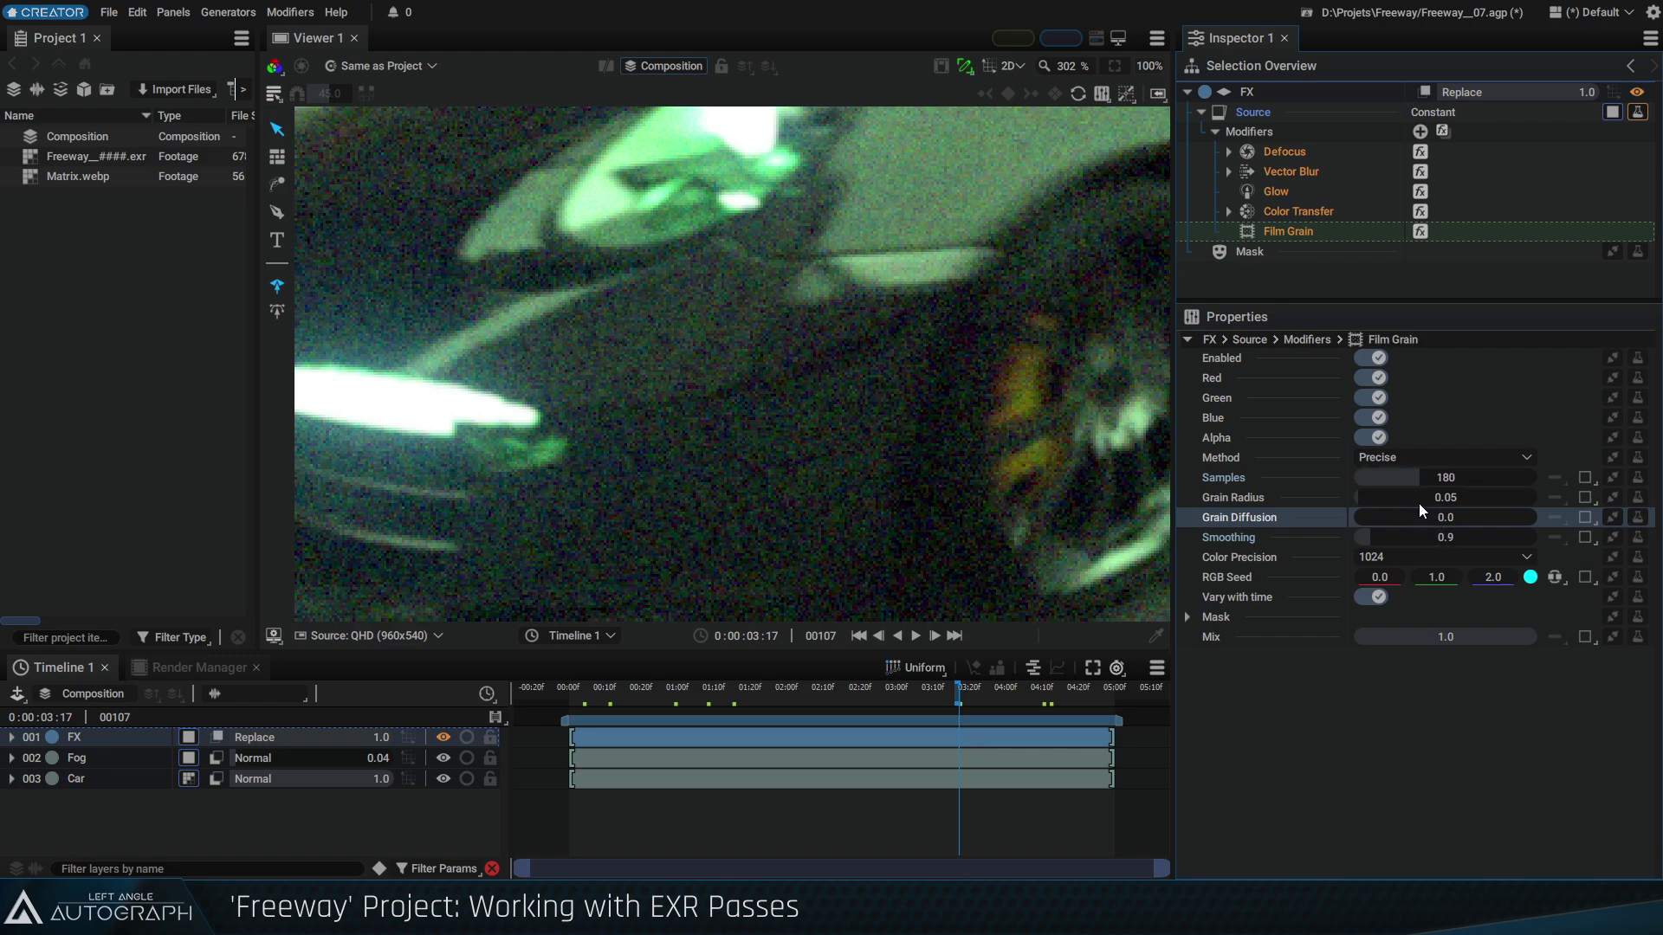
# Set the Film Grain's Grain Radius to 0.02 and Mix to 0.45, and check the whole frame
pyautogui.moveTo(1441, 496); pyautogui.dragTo(1437, 496)
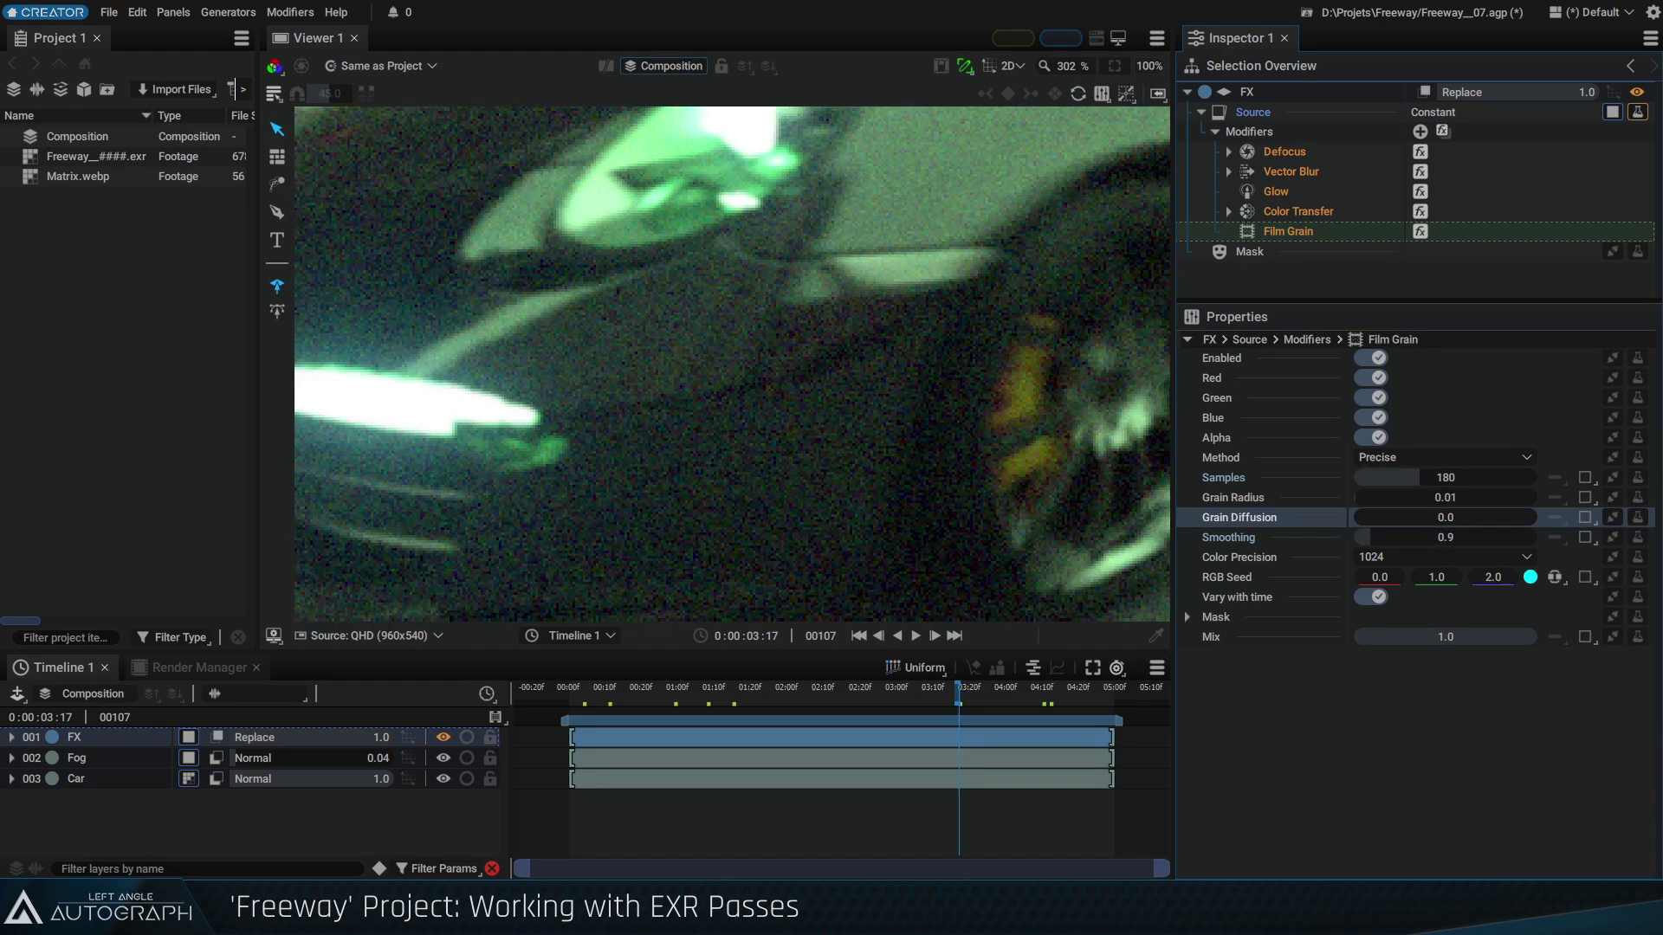
pyautogui.scroll(1, 1447, 497)
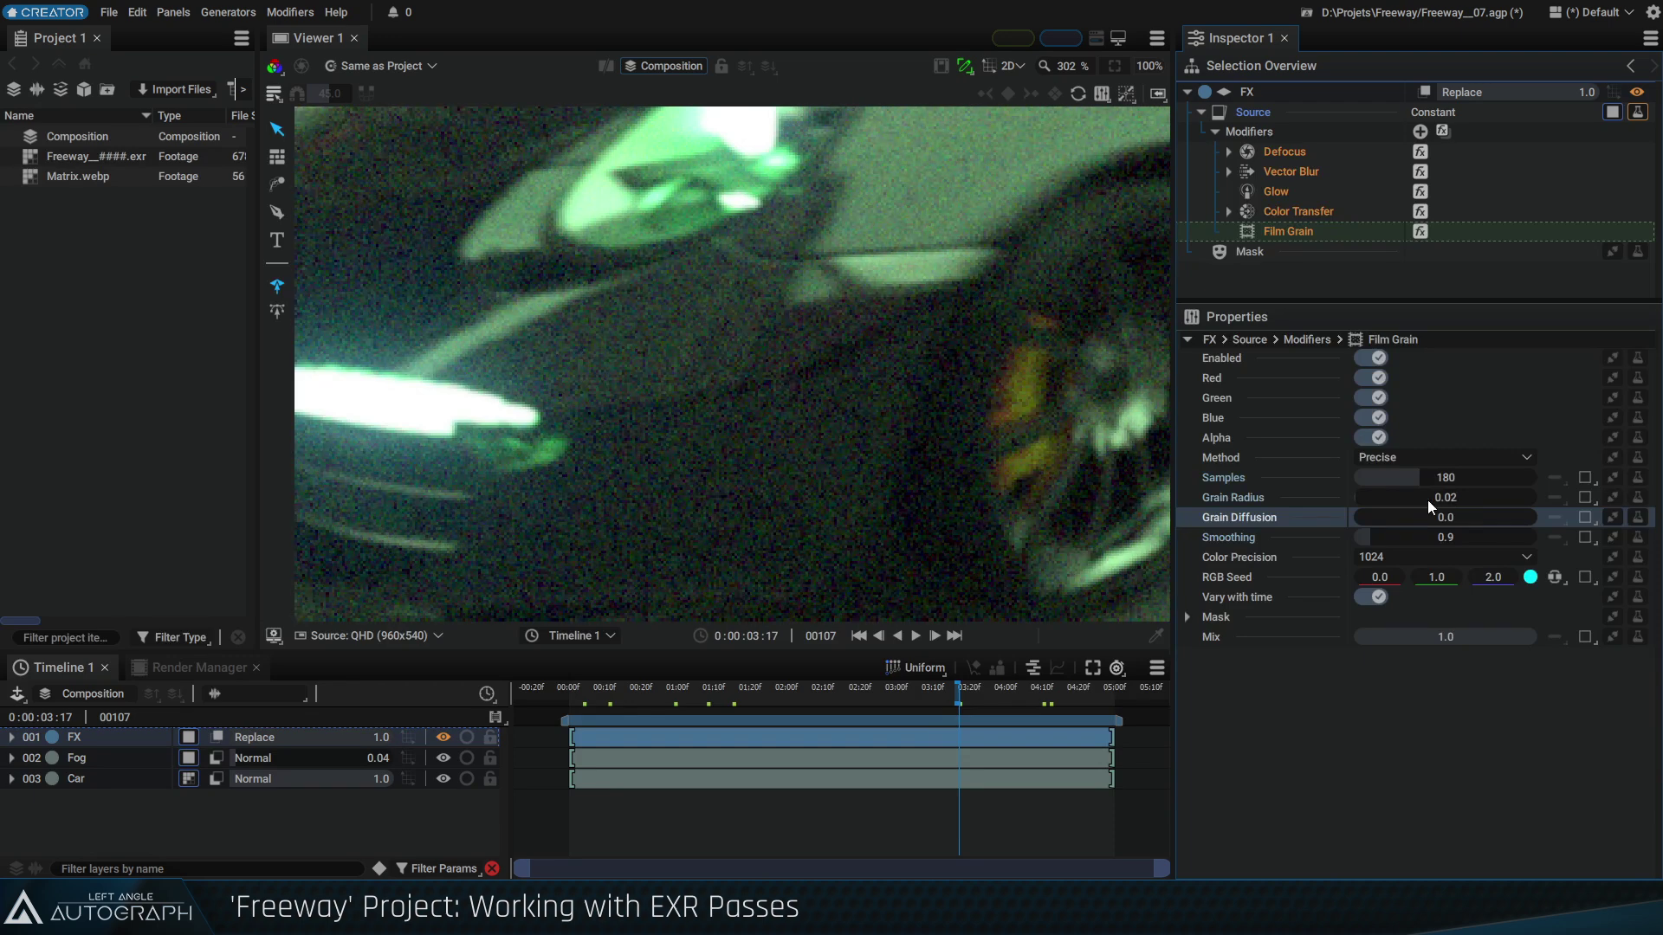
pyautogui.moveTo(1521, 637); pyautogui.dragTo(1425, 636)
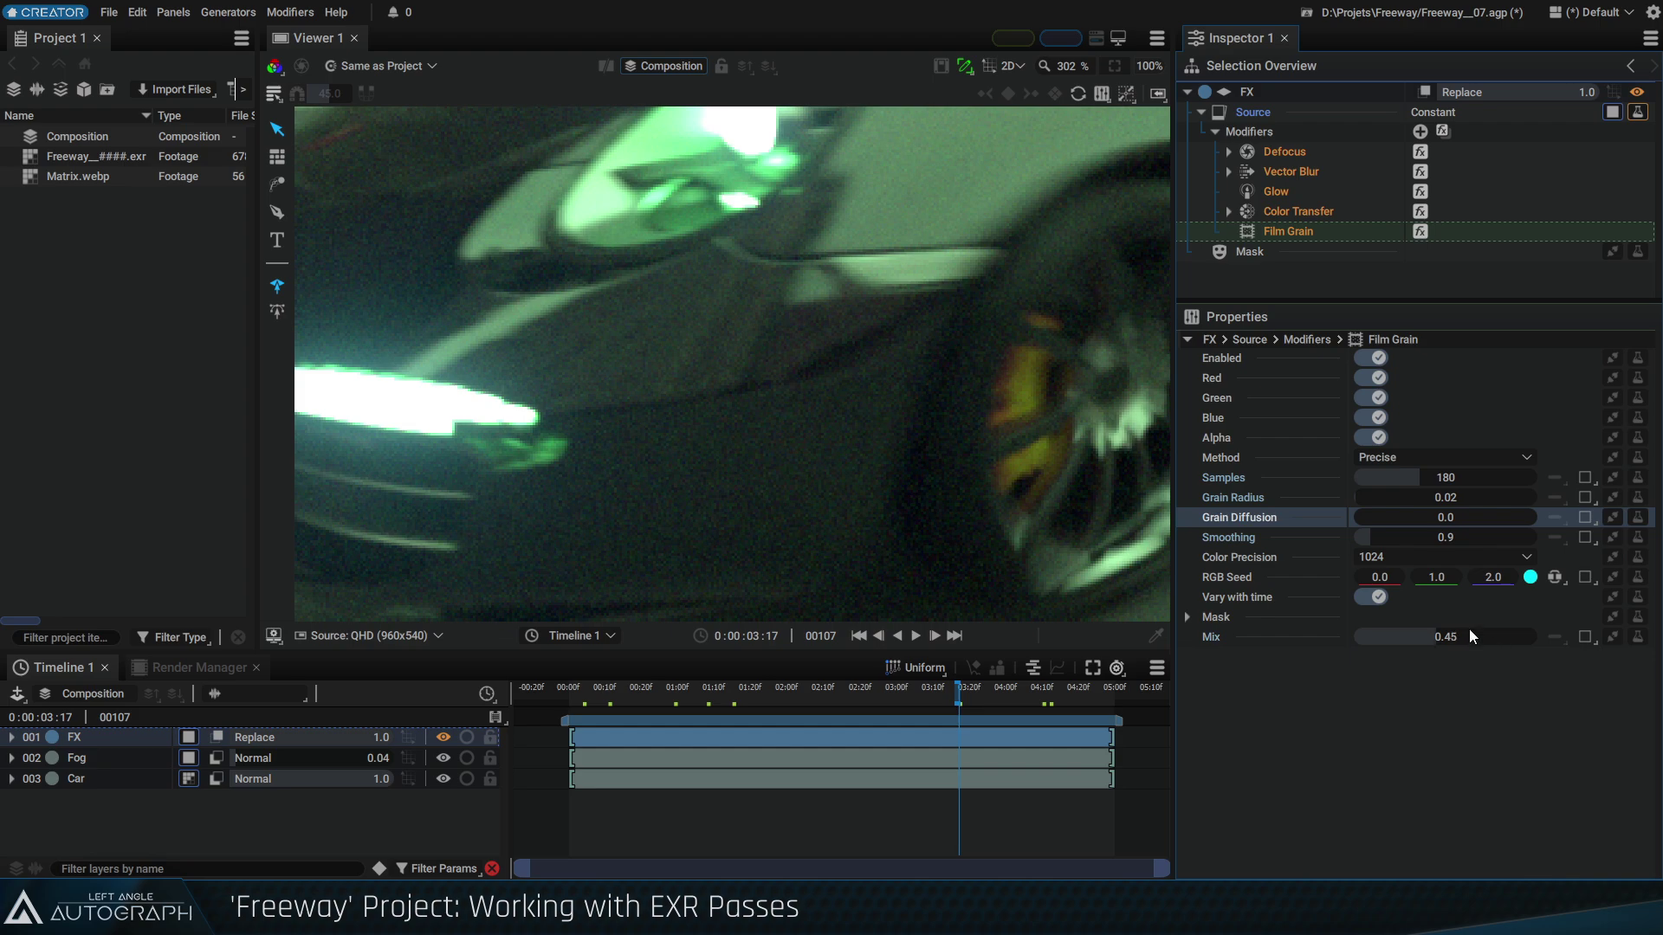
pyautogui.scroll(-6, 842, 379)
pyautogui.press('f')
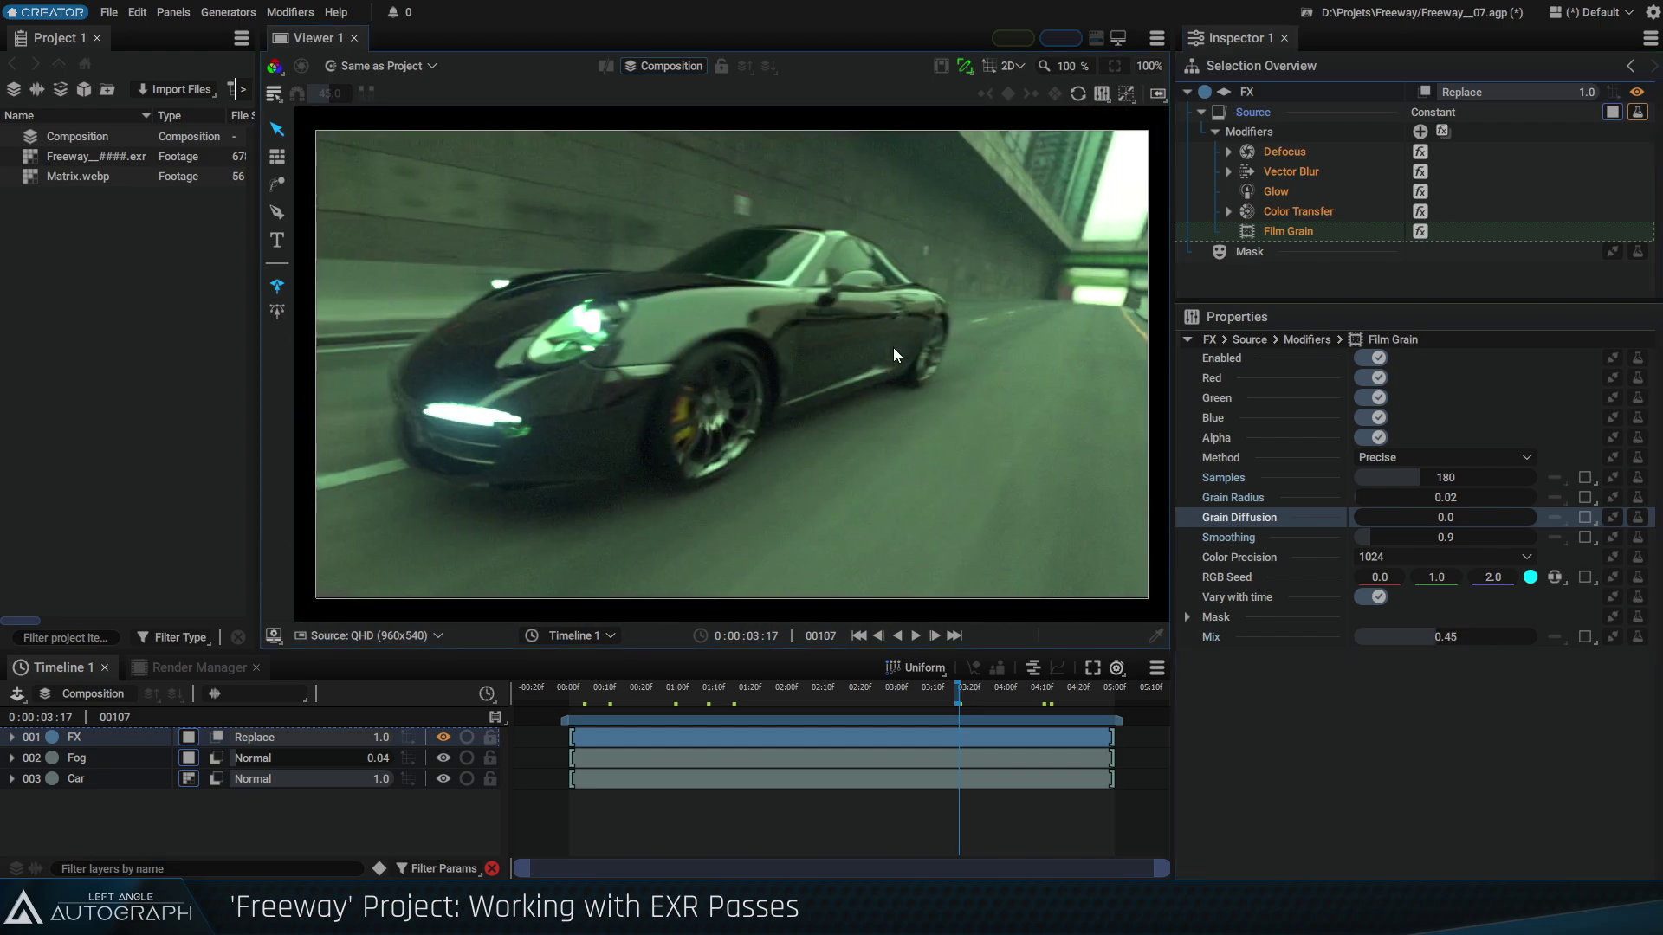
# Examine the film grain up close, stepping from frame 60 to frame 64
pyautogui.moveTo(892, 697); pyautogui.dragTo(787, 697)
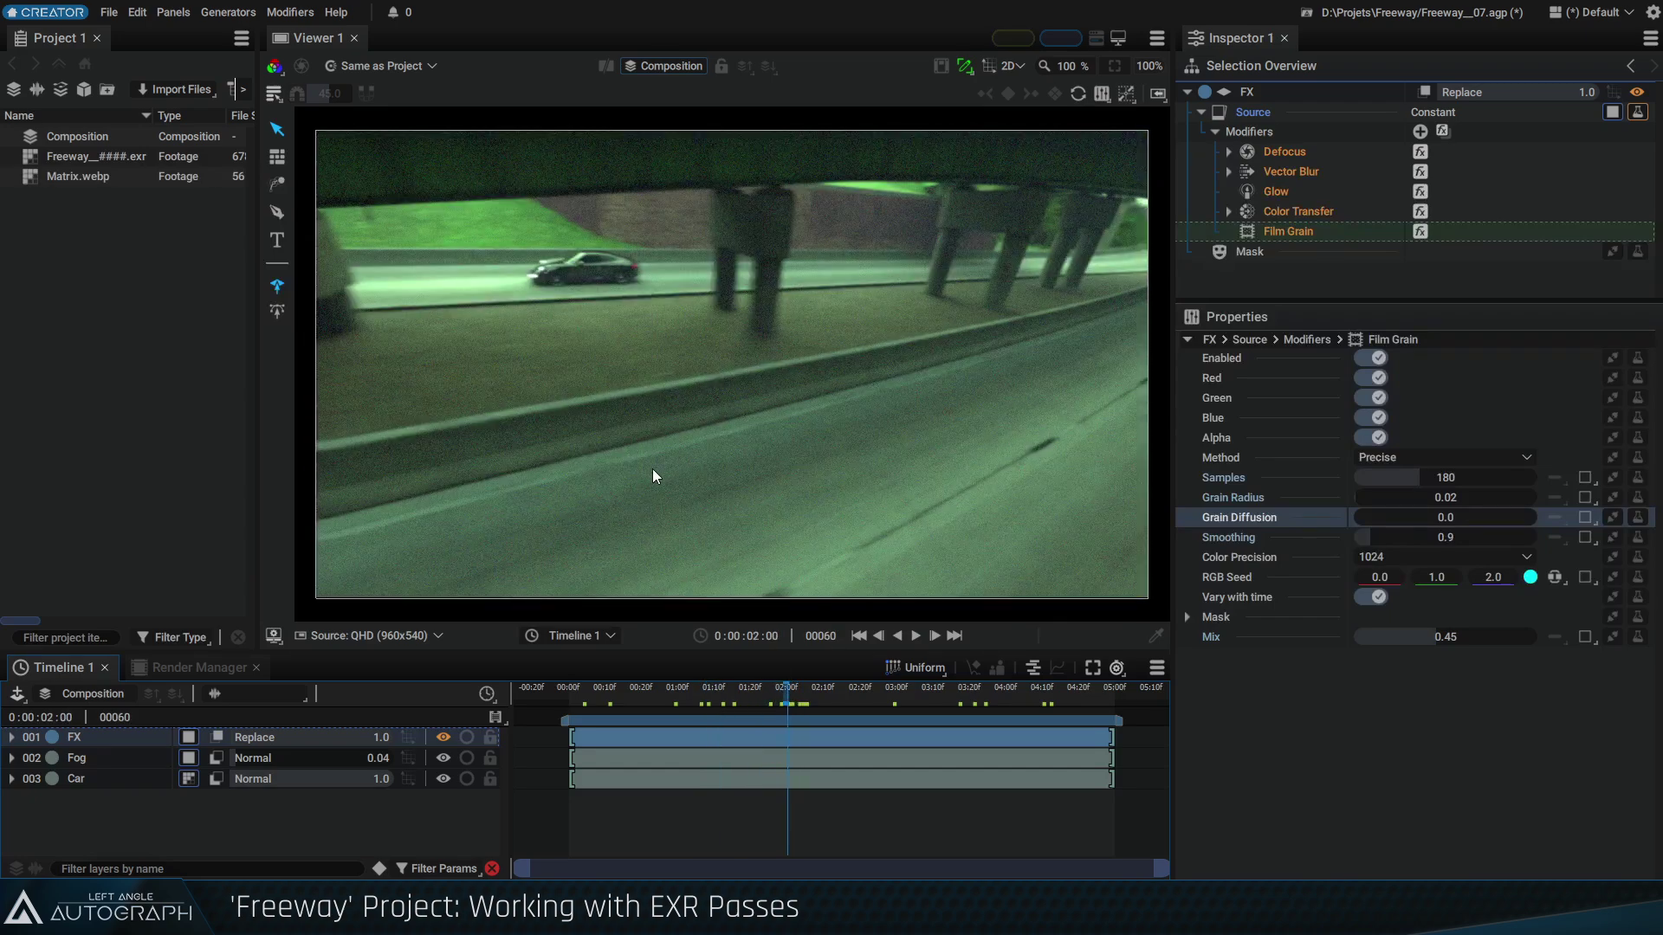
pyautogui.scroll(8, 544, 357)
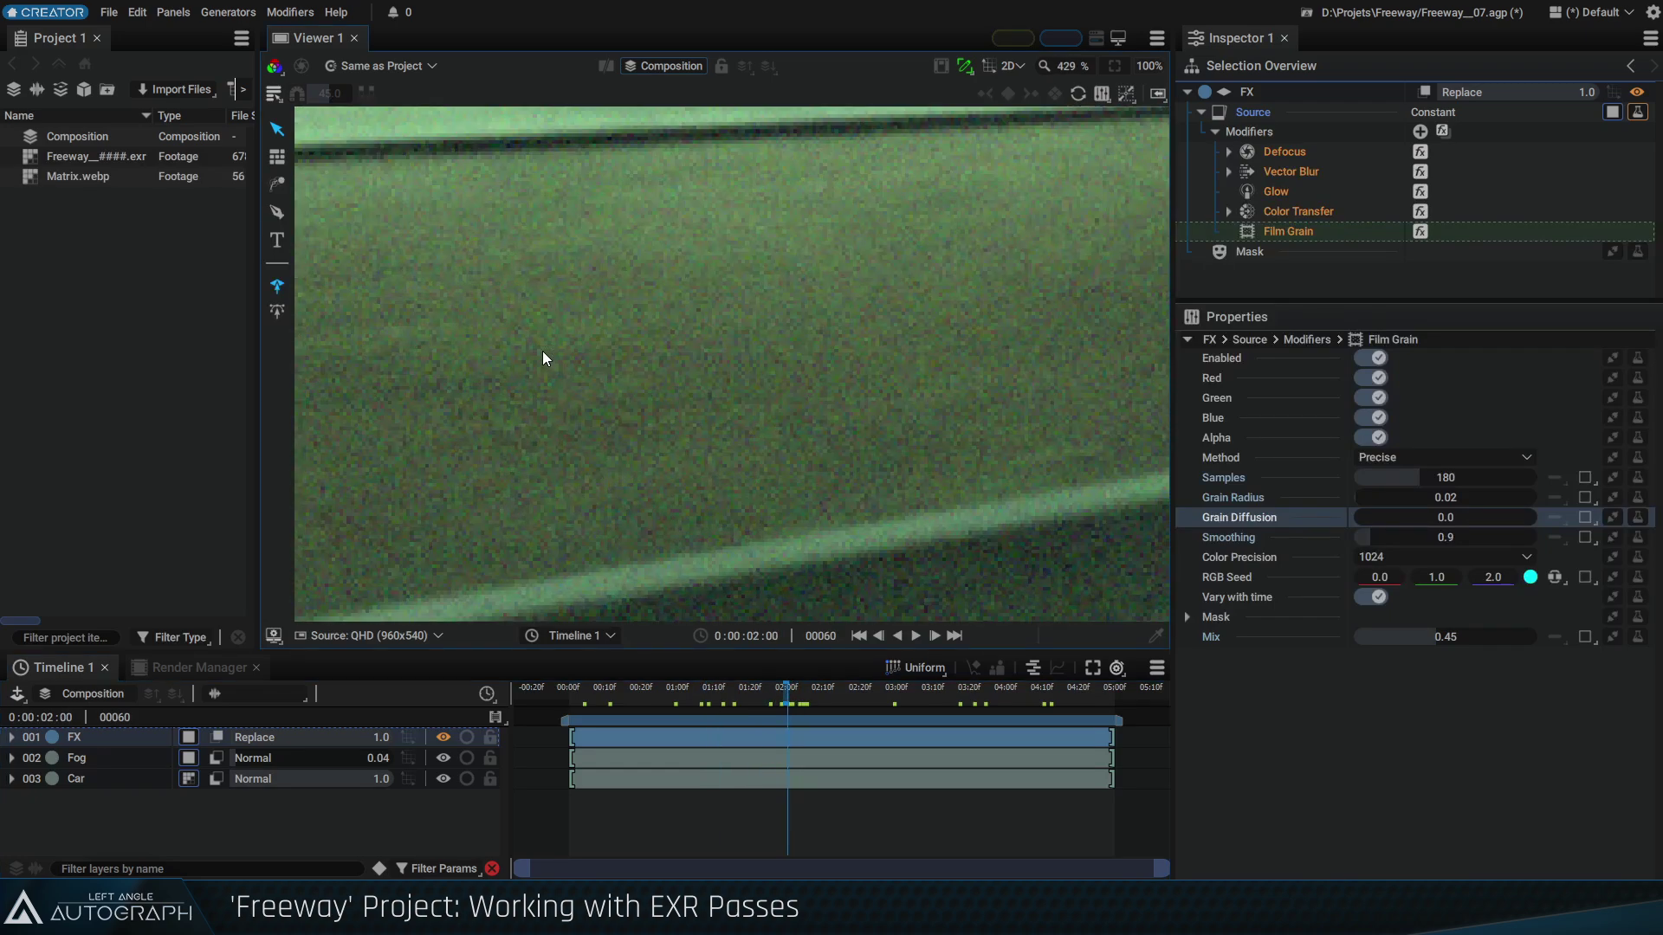
pyautogui.press('Right')
pyautogui.press('Right')
pyautogui.press('Right')
pyautogui.press('Right')
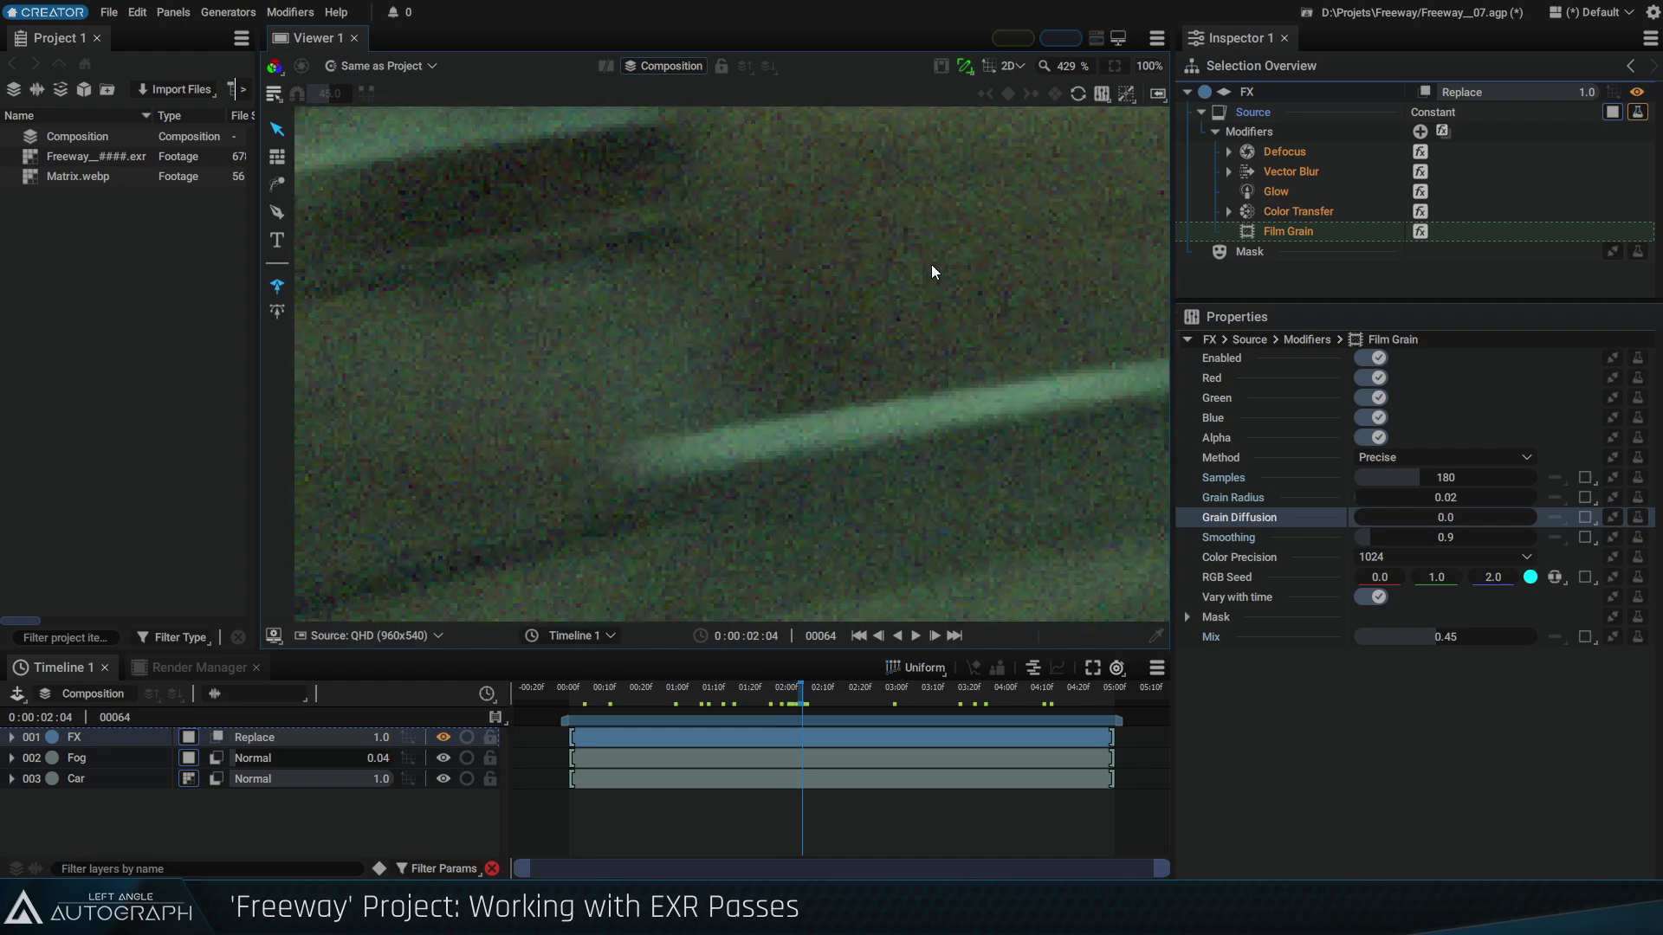
# Play back the whole composition to review the moving grain, and stop around frame 106
pyautogui.press('space')
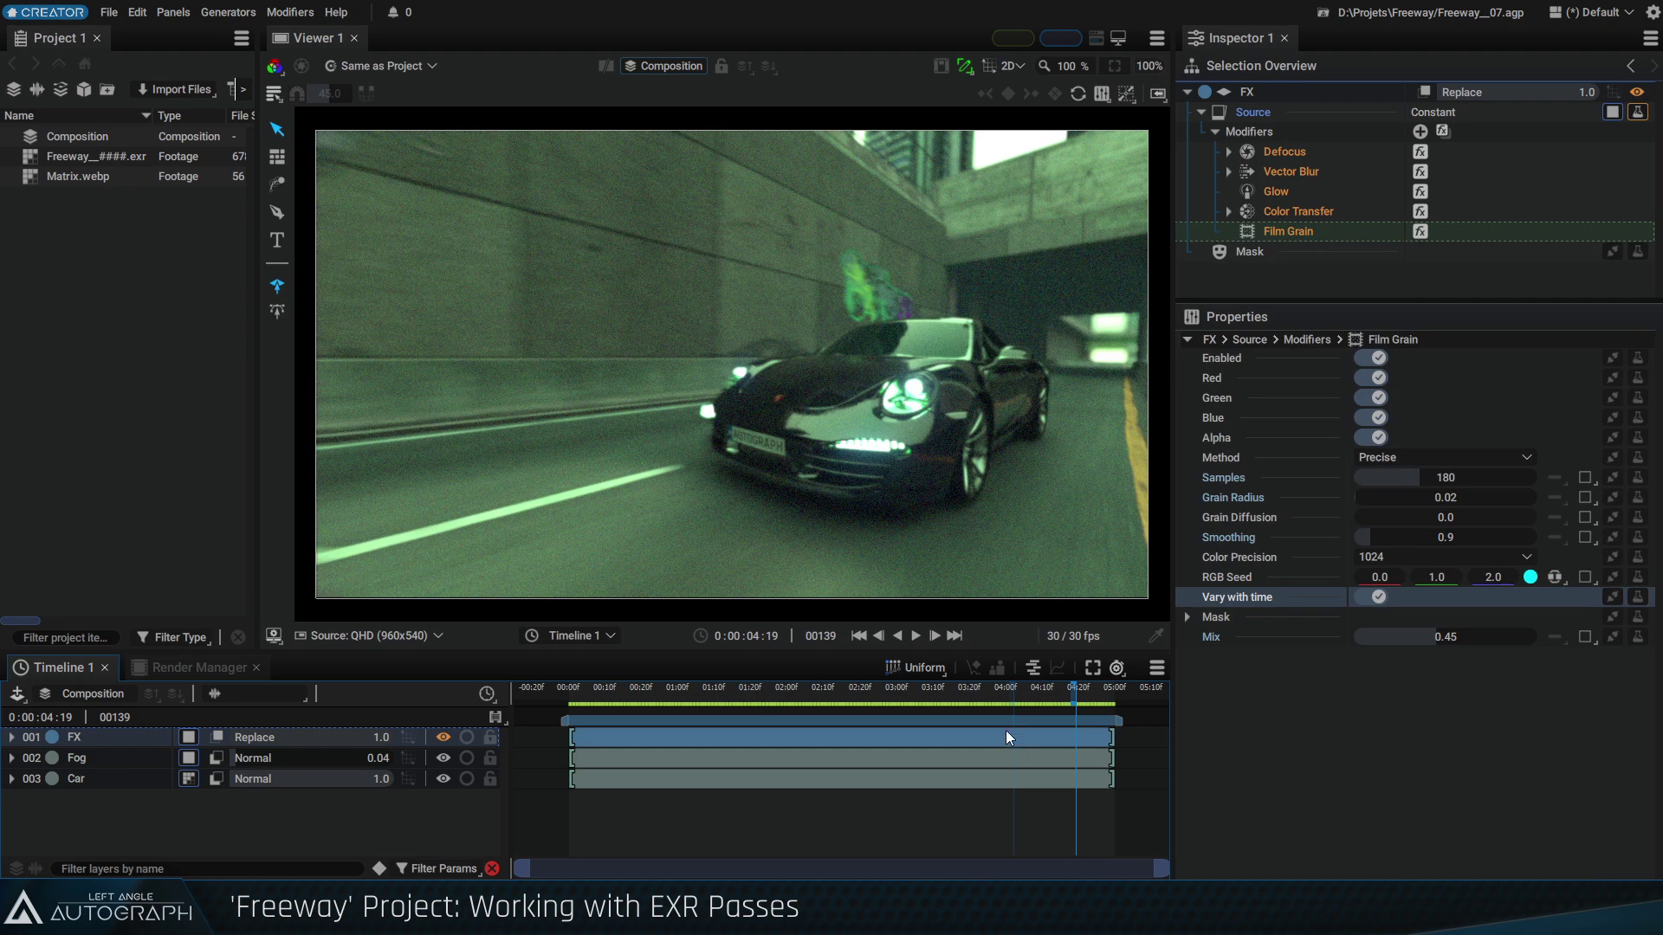
pyautogui.moveTo(872, 697); pyautogui.dragTo(723, 705)
pyautogui.press('space')
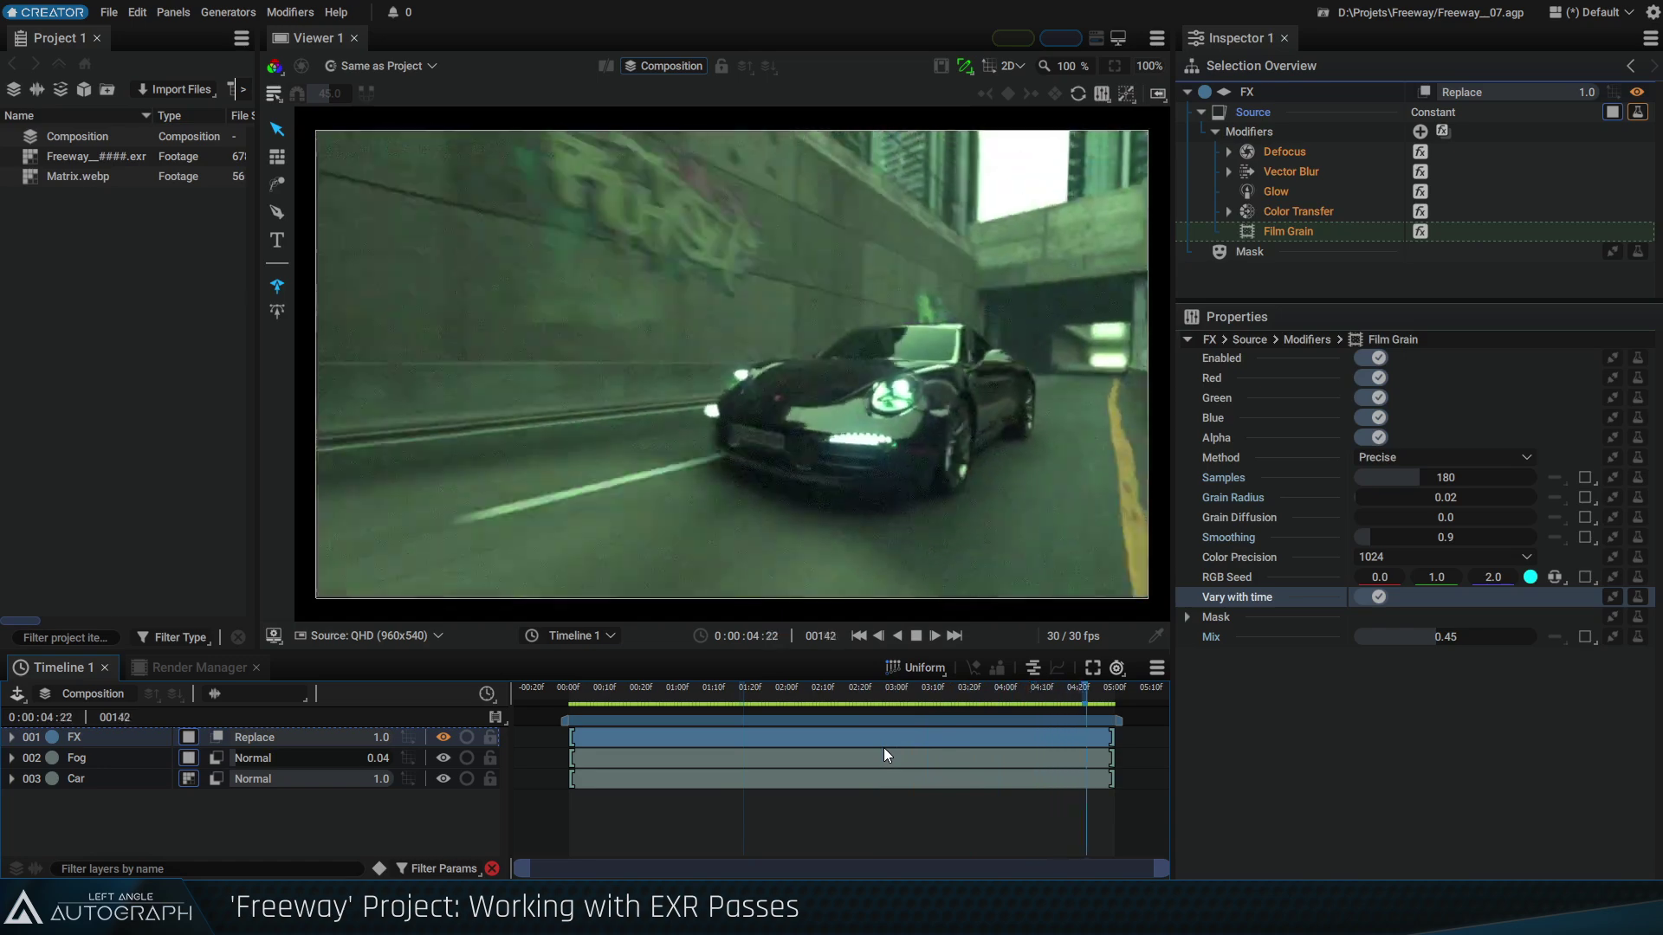
pyautogui.press('space')
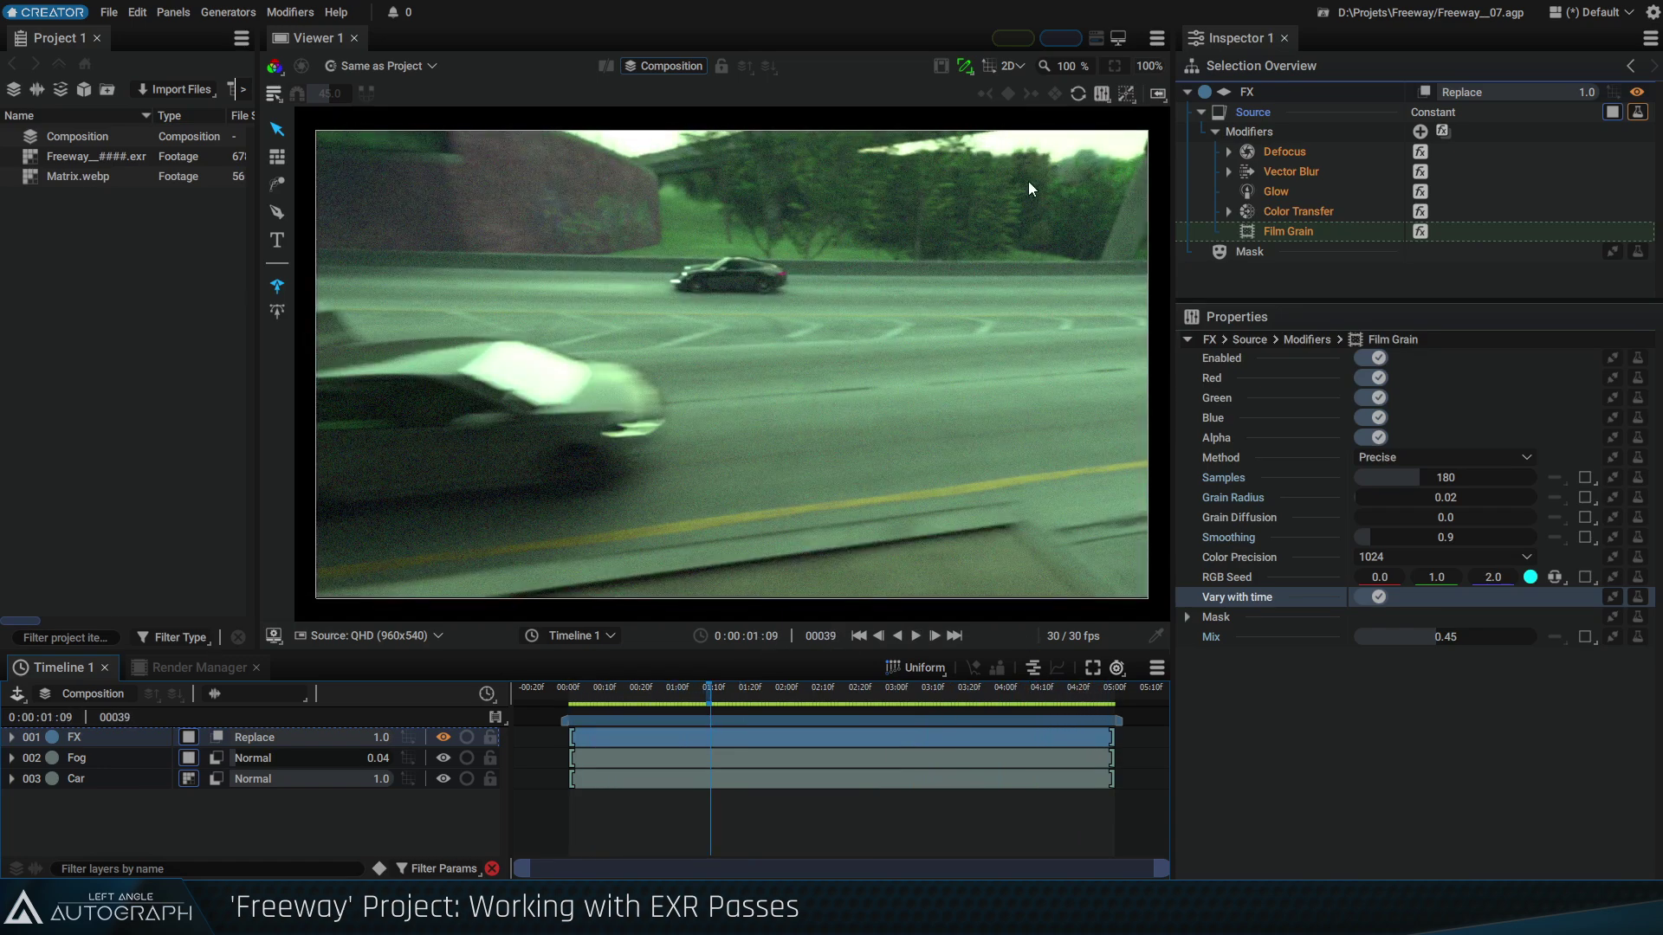
pyautogui.moveTo(730, 692); pyautogui.dragTo(954, 693)
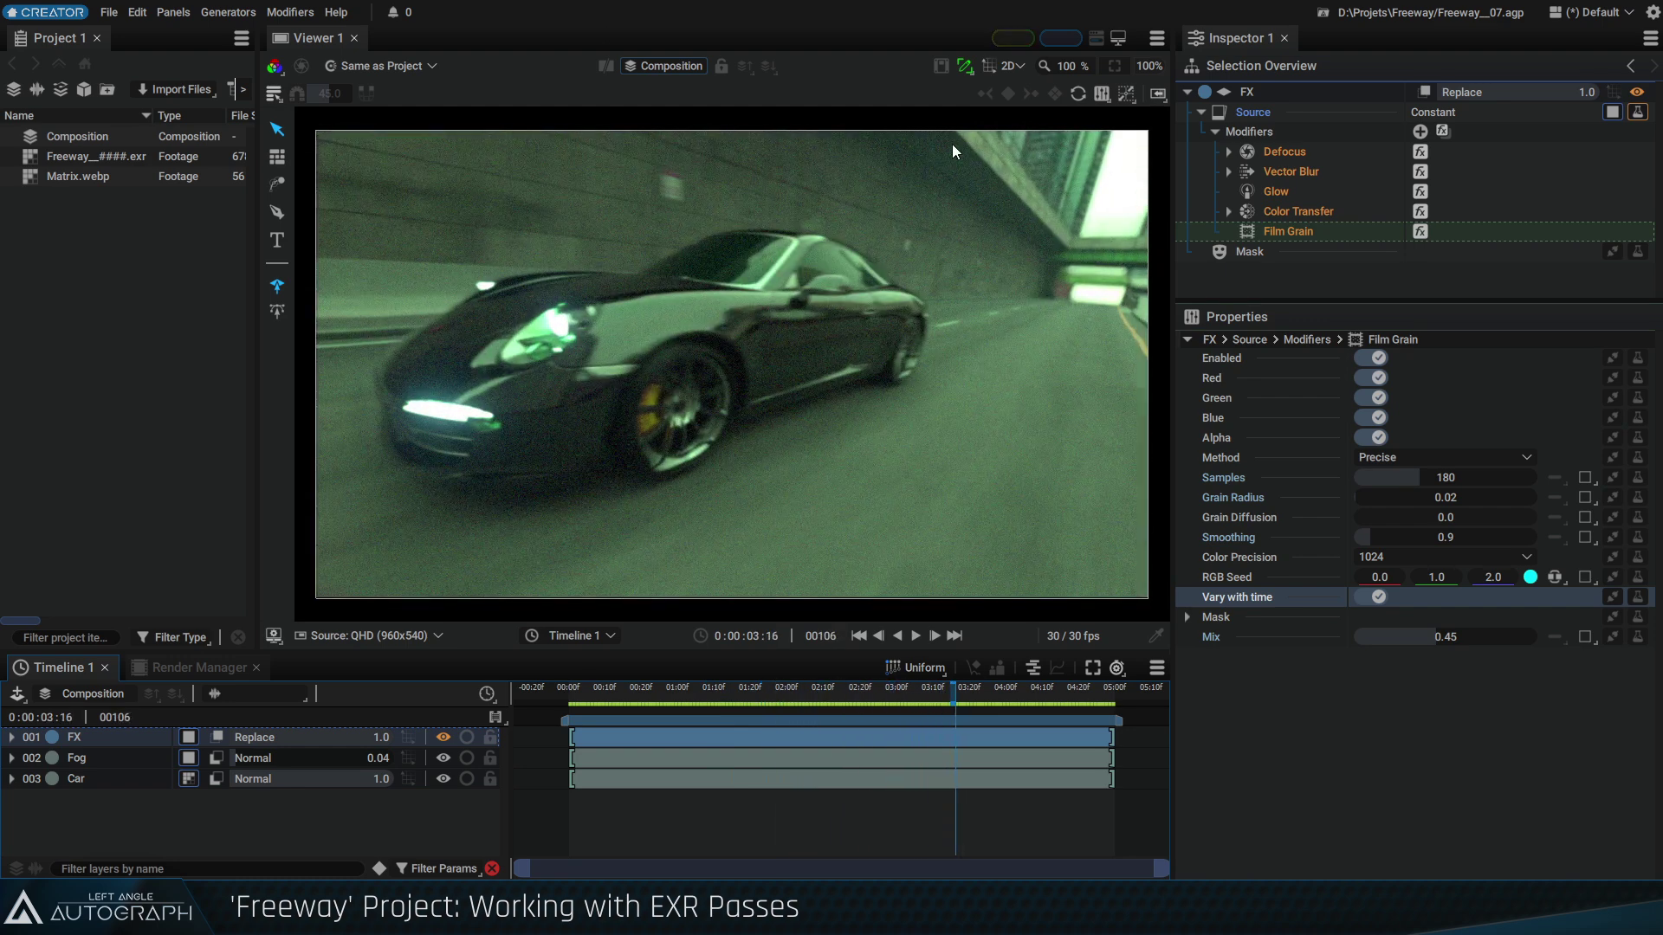
# View the Freeway__####.exr footage against the composition and set its Output Part to Combined.rgba
pyautogui.click(78, 159)
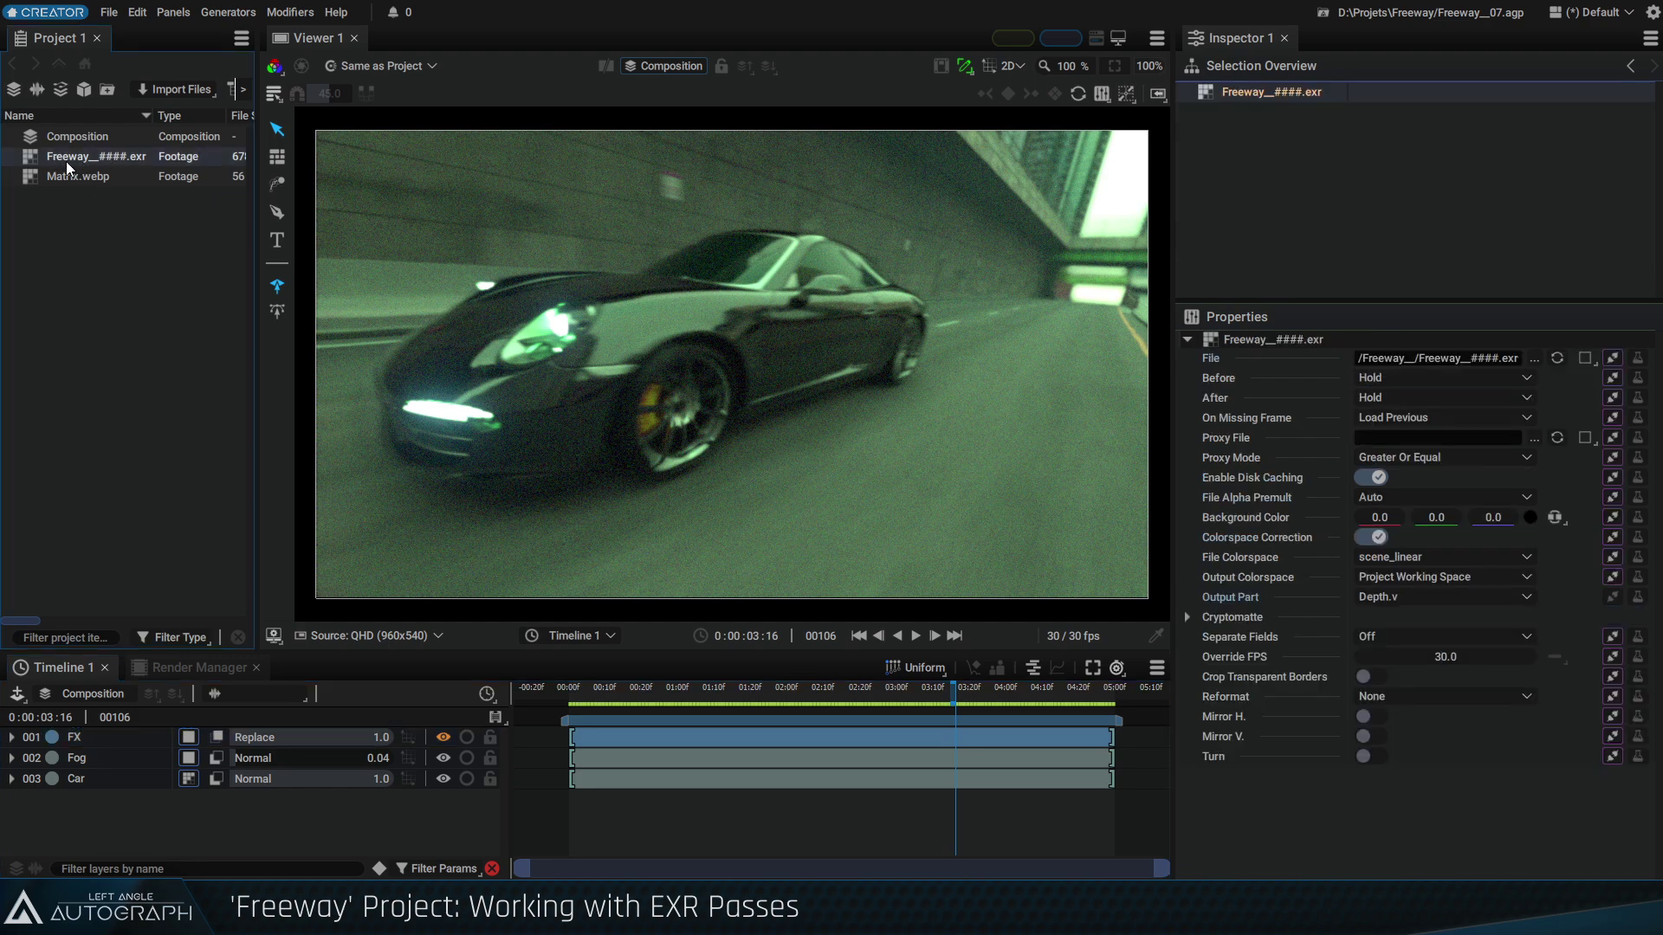
pyautogui.doubleClick(66, 161)
pyautogui.click(85, 160)
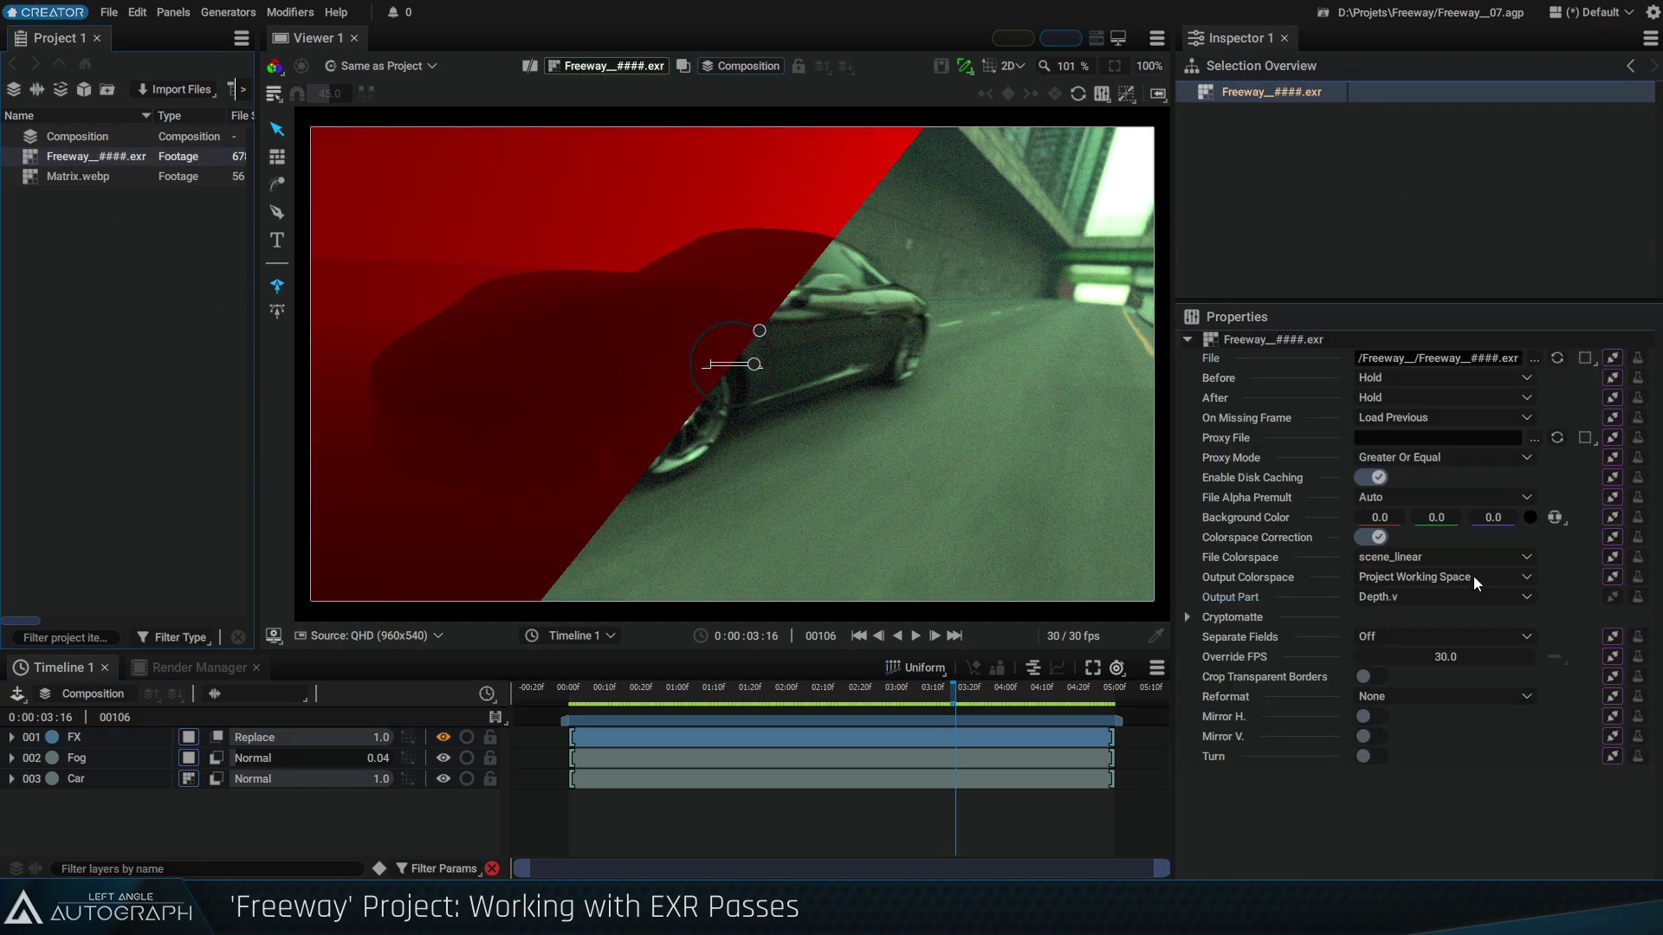
pyautogui.click(1407, 604)
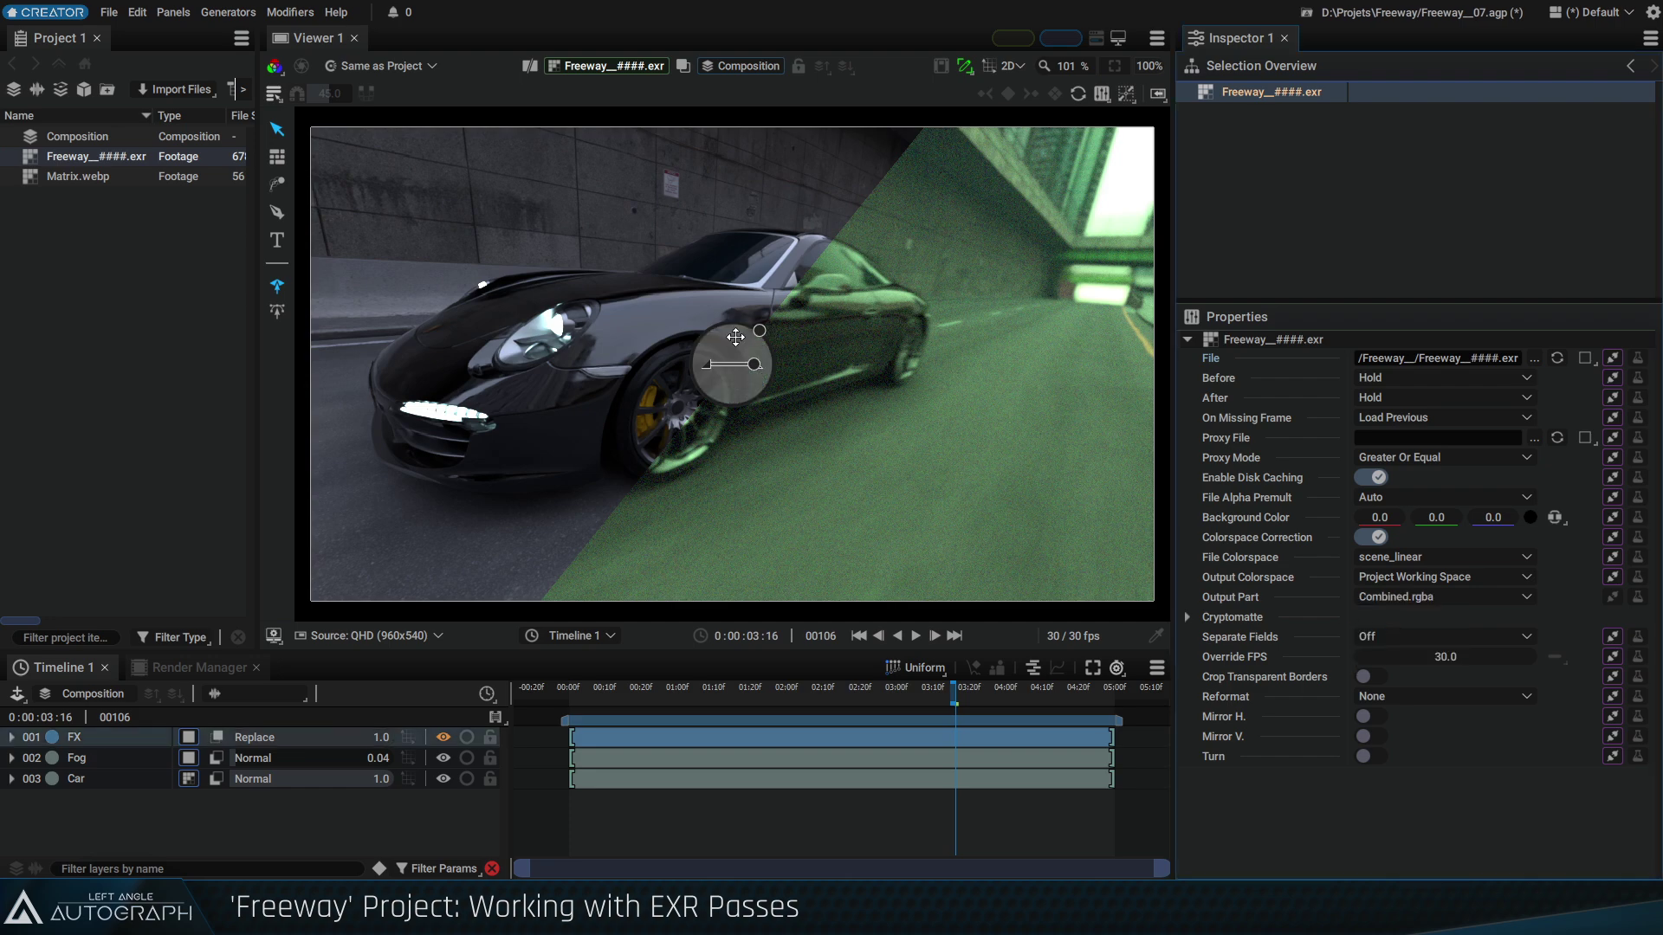
# Wipe between the original footage and the finished composition on several frames, and play back the composition alone
pyautogui.moveTo(735, 337); pyautogui.dragTo(1139, 352)
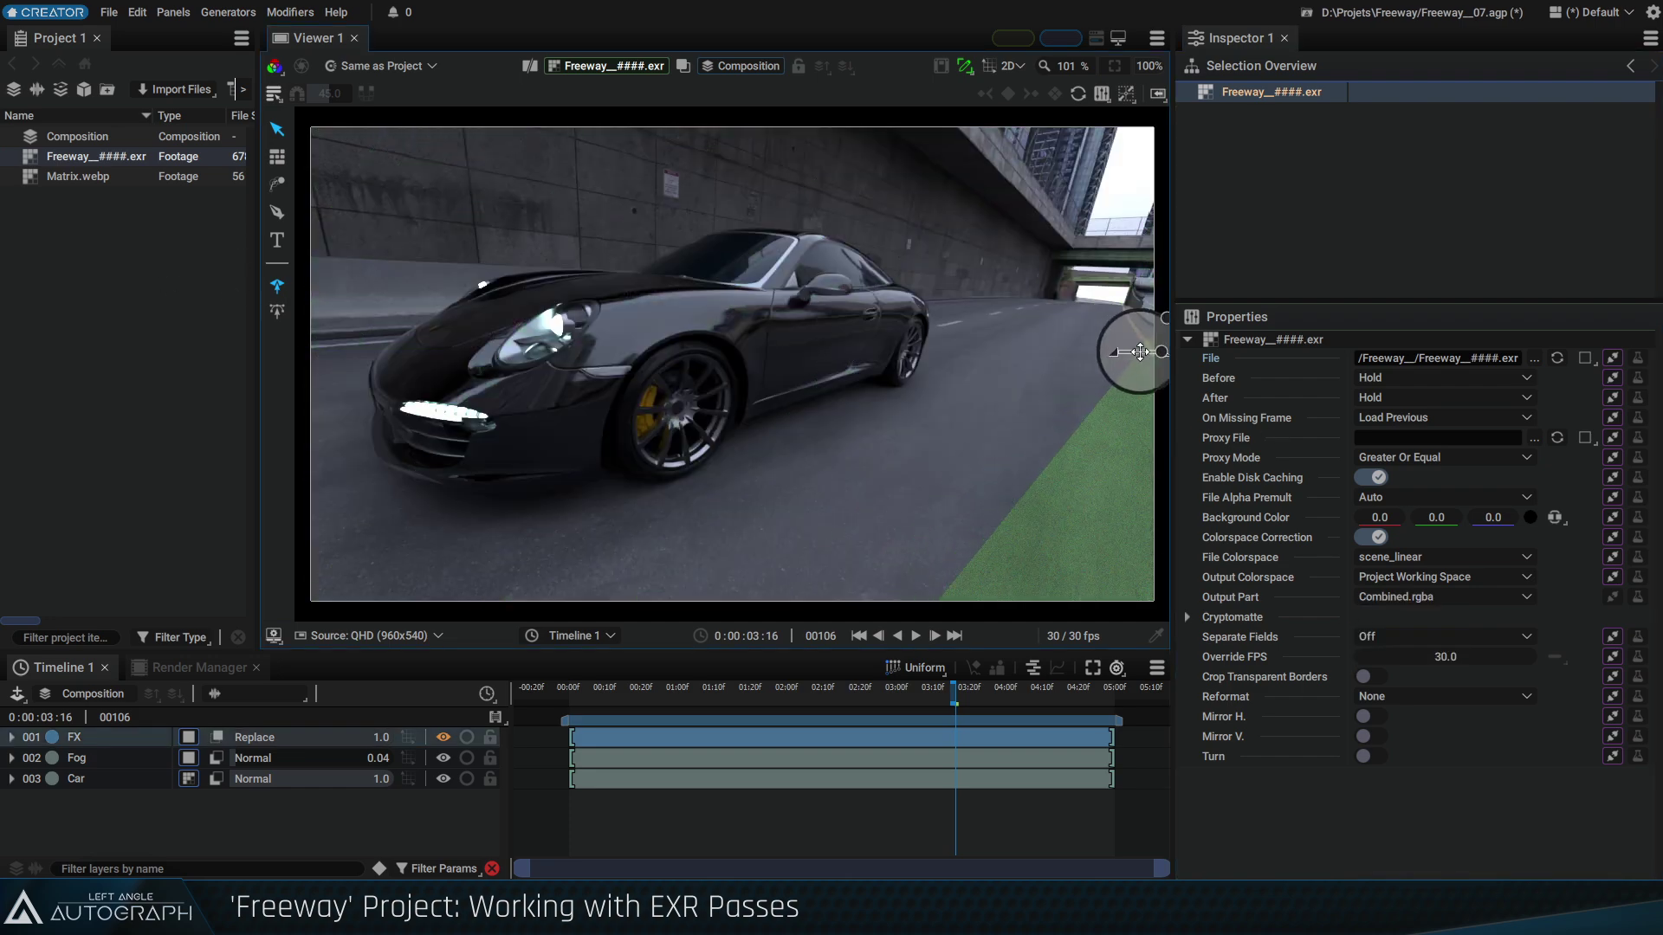
pyautogui.moveTo(953, 695)
pyautogui.mouseDown()
pyautogui.moveTo(1001, 698)
pyautogui.moveTo(944, 695)
pyautogui.mouseUp()
pyautogui.moveTo(1122, 366); pyautogui.dragTo(312, 260)
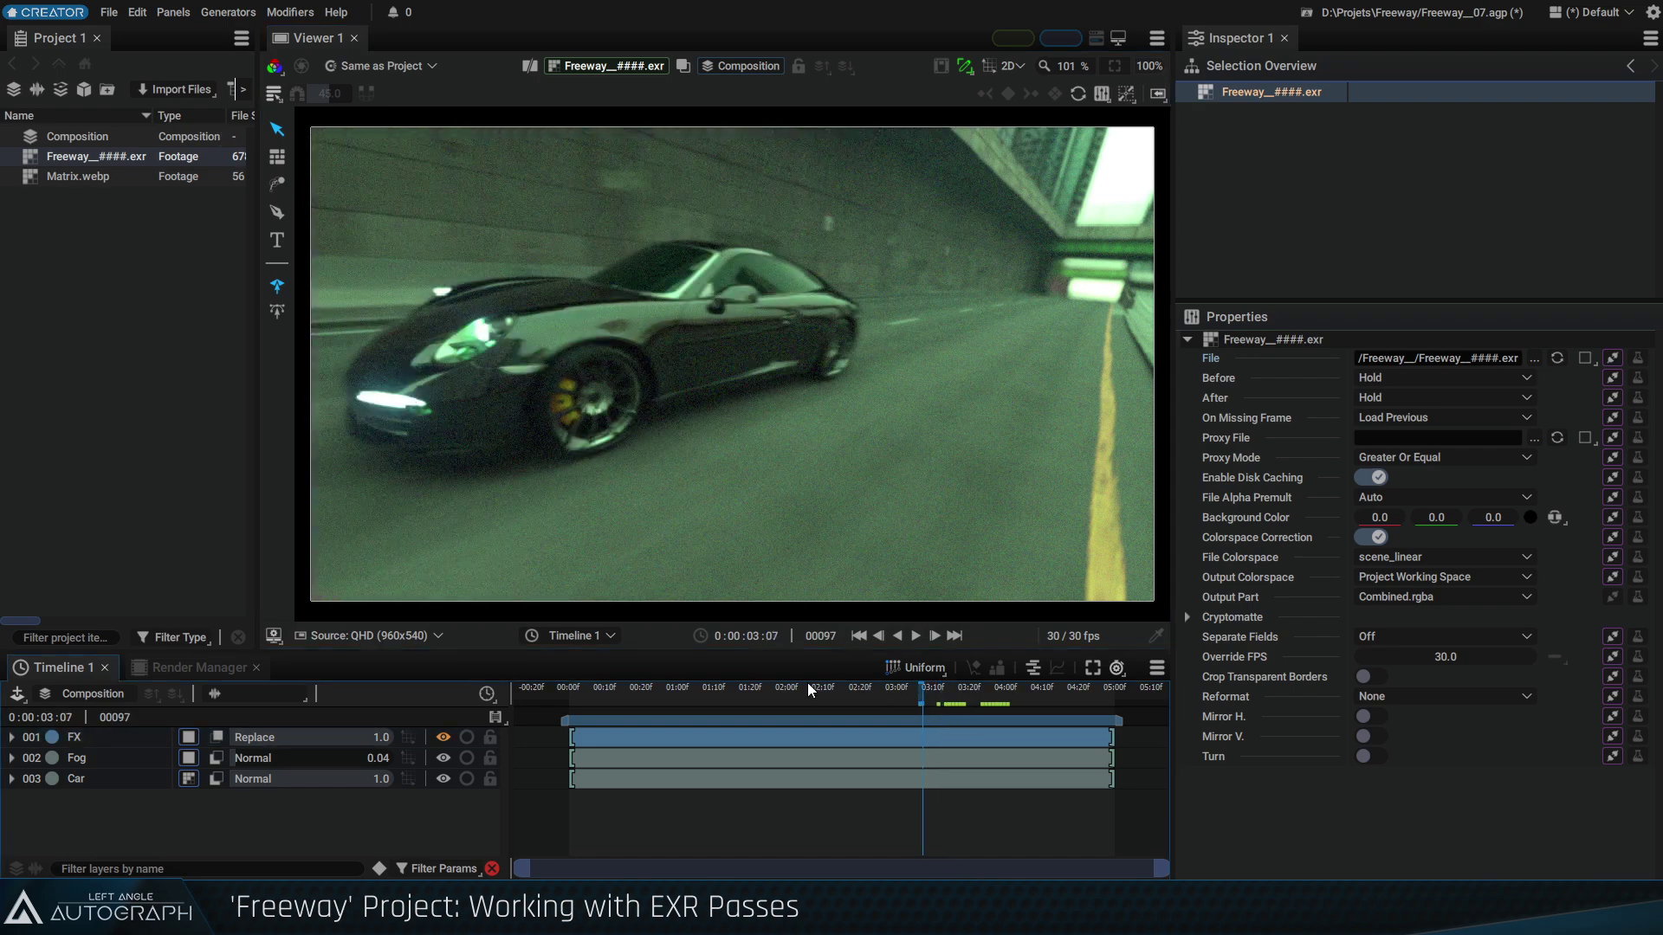
pyautogui.moveTo(807, 689); pyautogui.dragTo(962, 693)
pyautogui.scroll(-2, 315, 147)
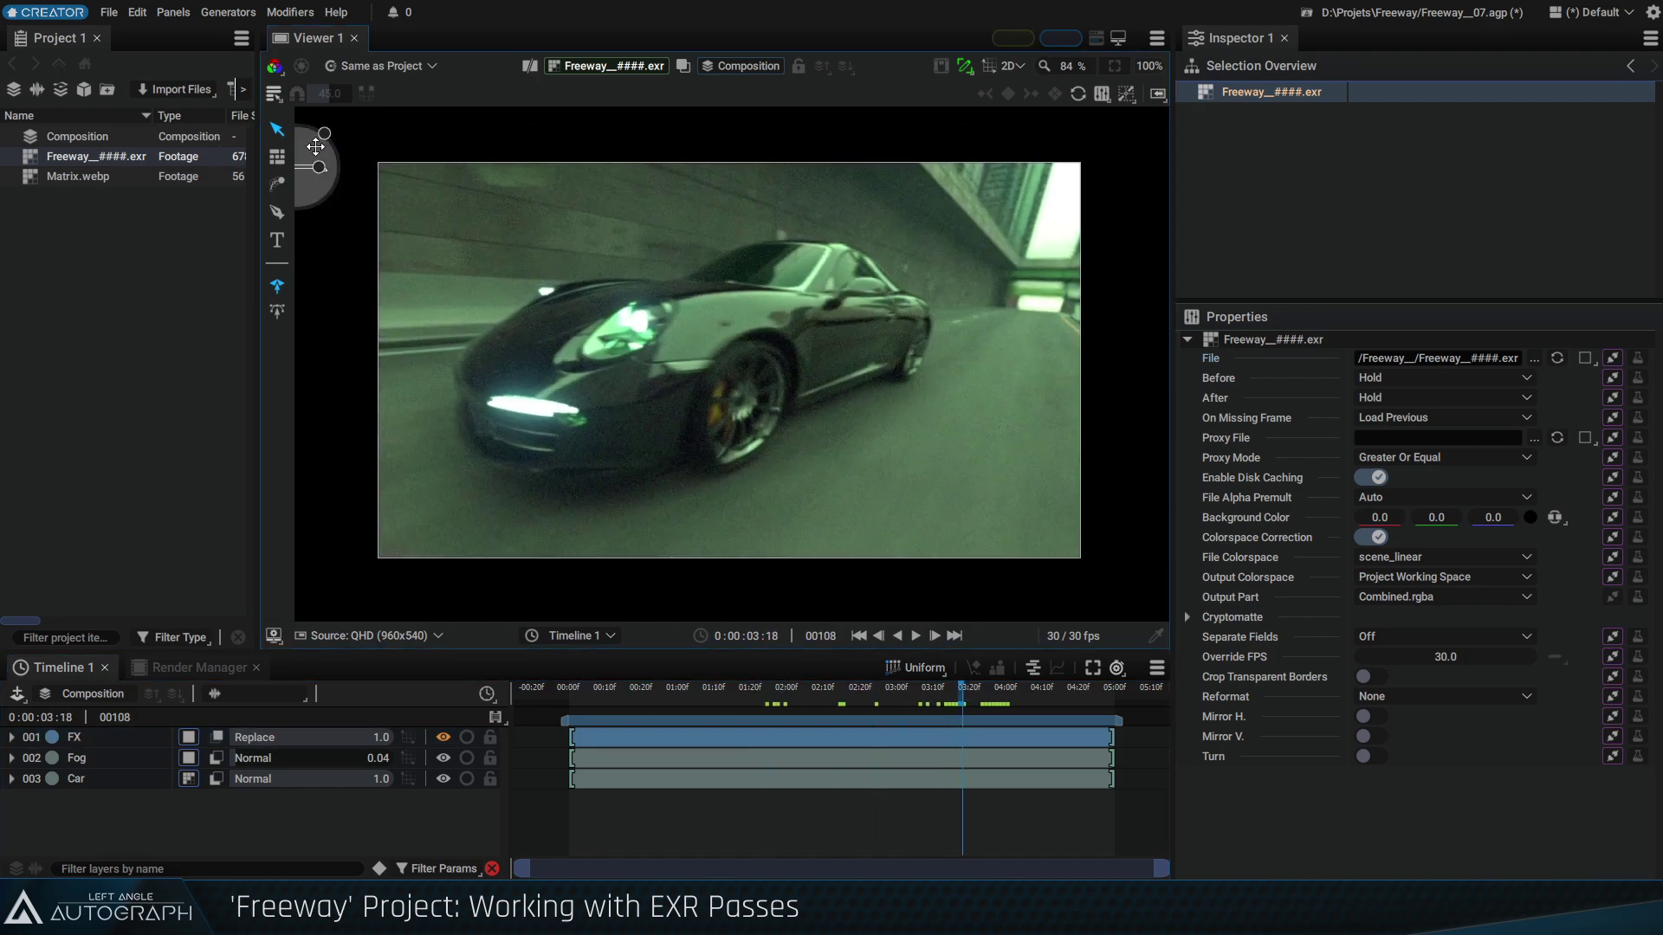
pyautogui.moveTo(315, 147); pyautogui.dragTo(970, 285)
pyautogui.scroll(1, 866, 341)
pyautogui.moveTo(865, 342); pyautogui.dragTo(333, 147)
pyautogui.press('space')
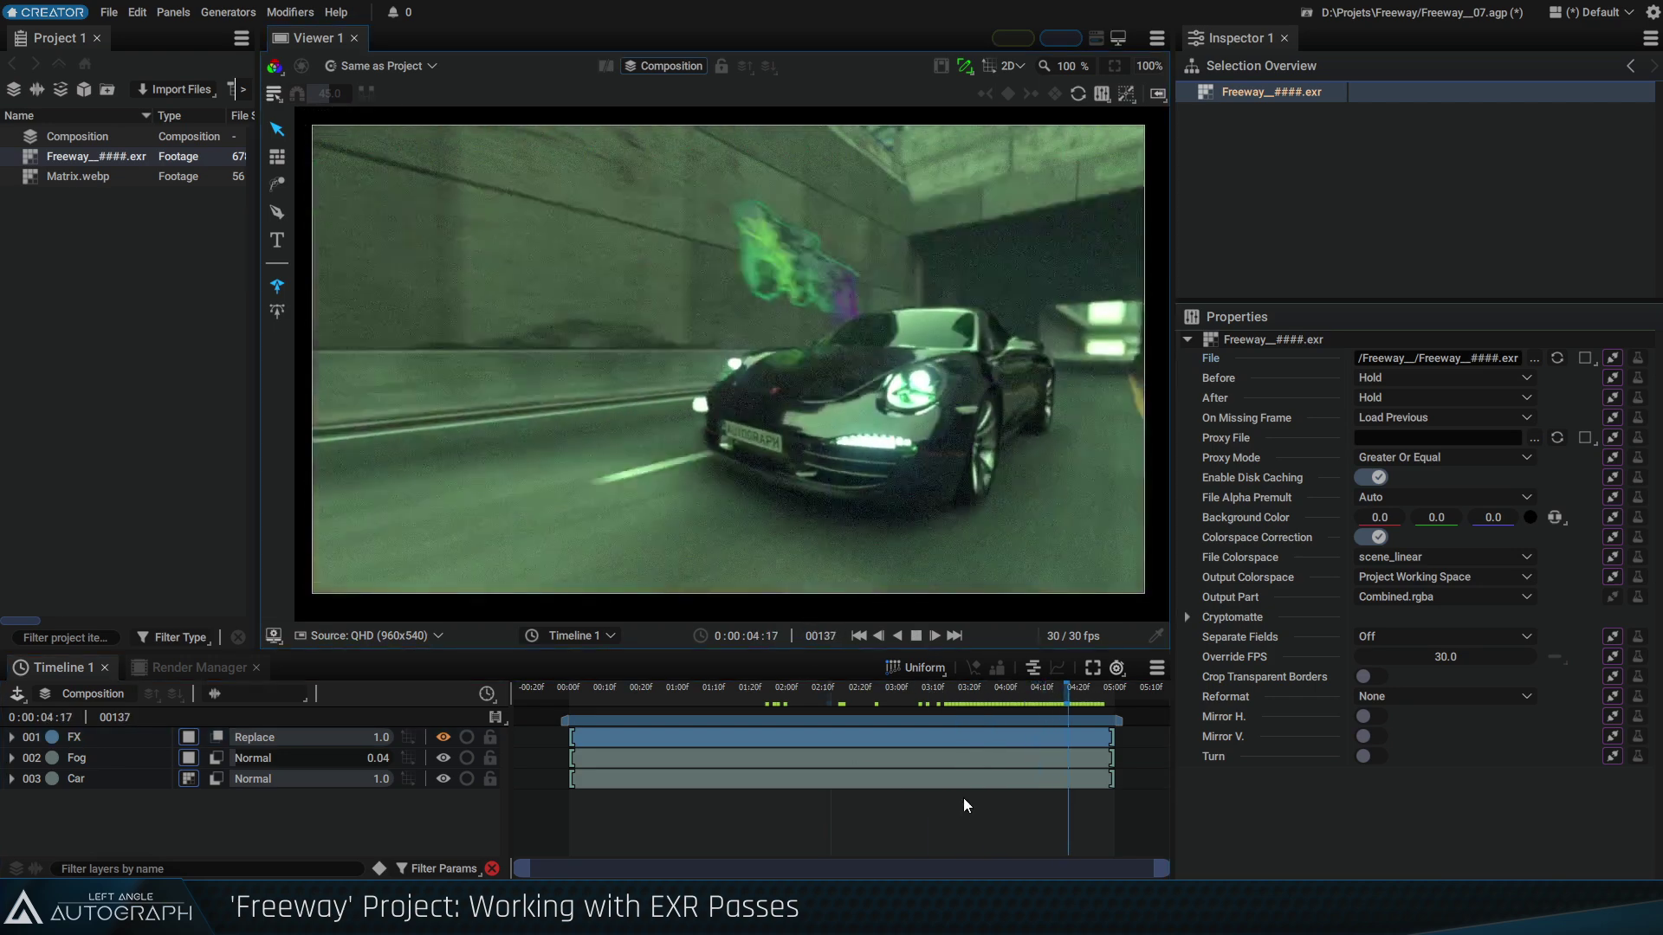